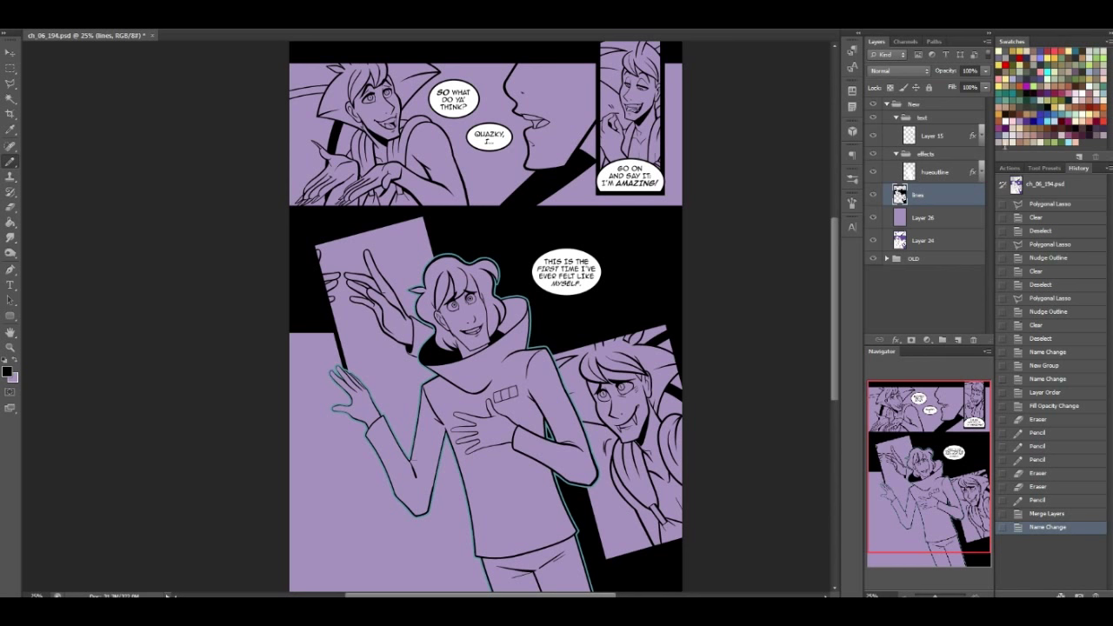
Duplicate the "lines" layer
click(10, 223)
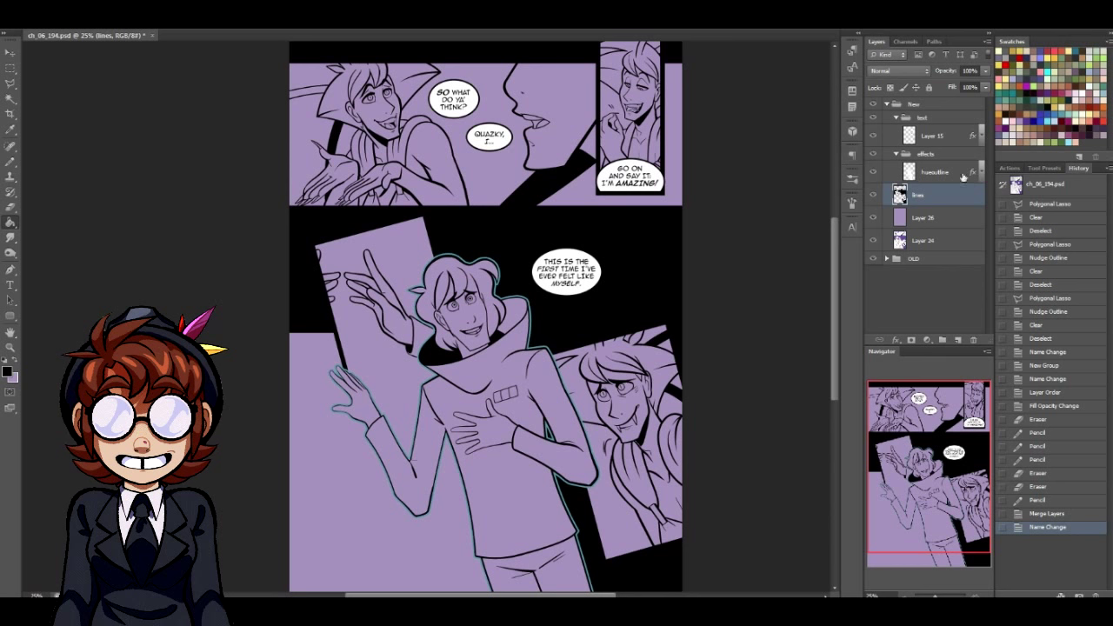
drag(941, 195, 958, 340)
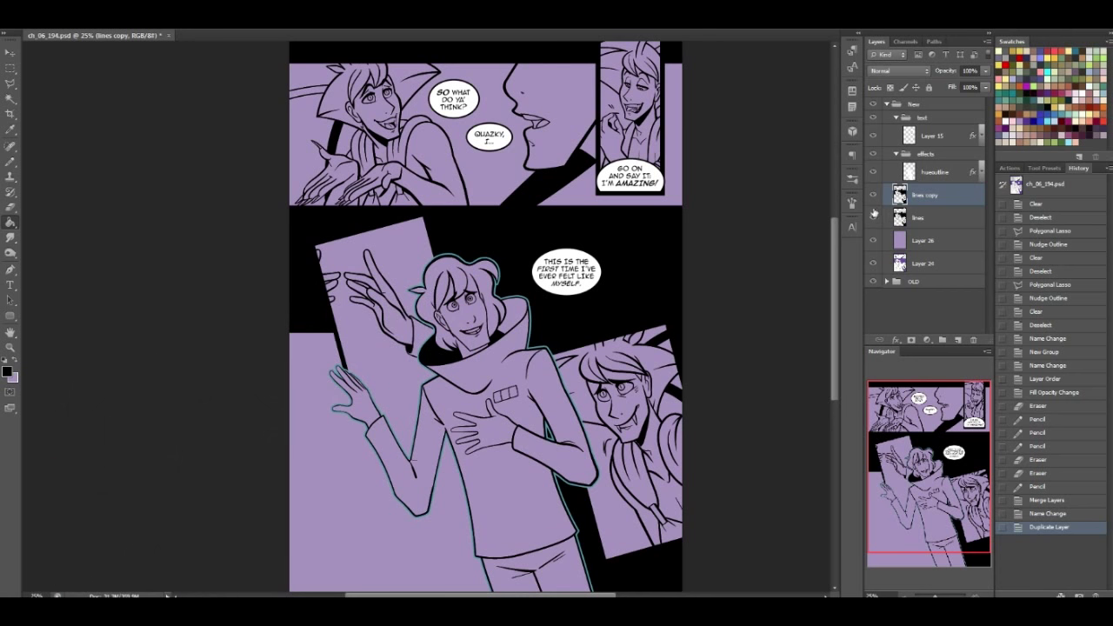
drag(964, 484, 942, 480)
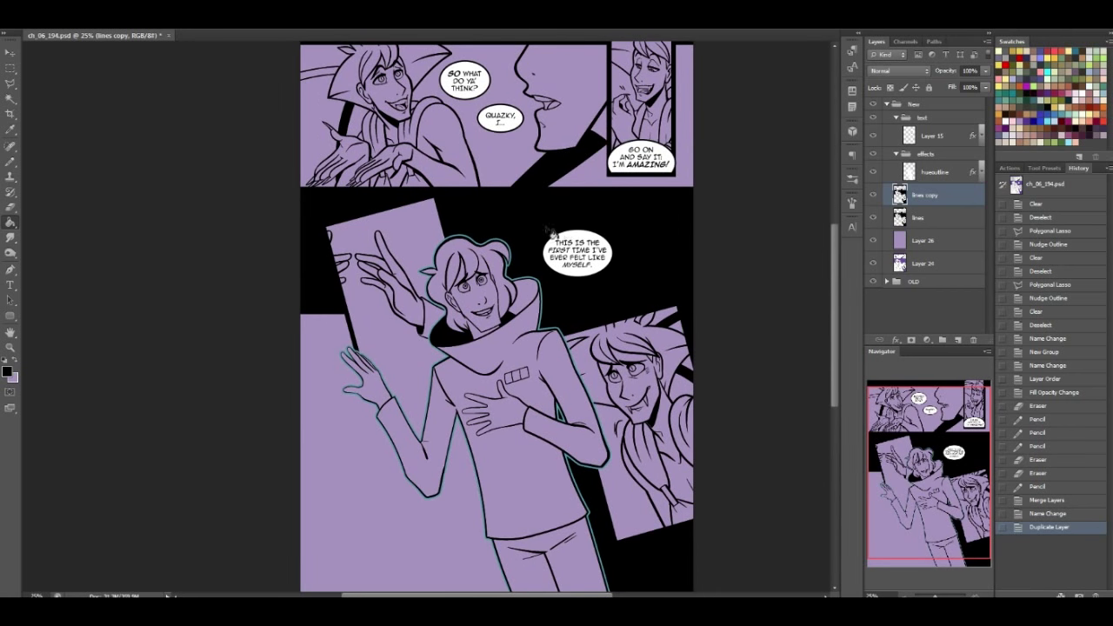
Toggle the visibility of the hueoutline layer to examine the outline around the main figure
click(873, 172)
click(873, 172)
click(874, 174)
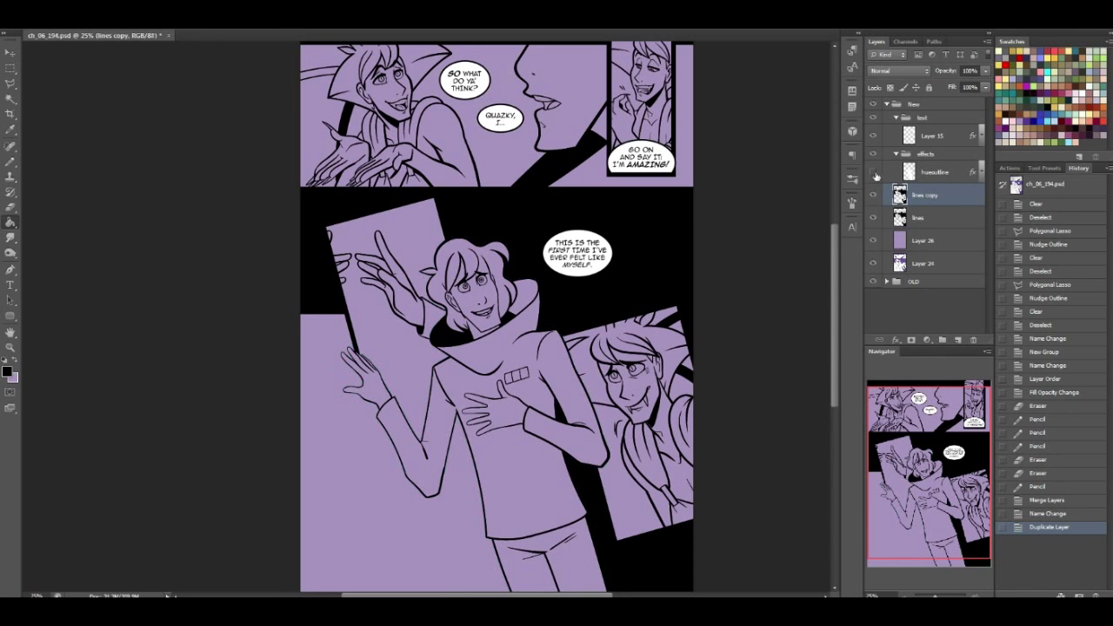
click(874, 173)
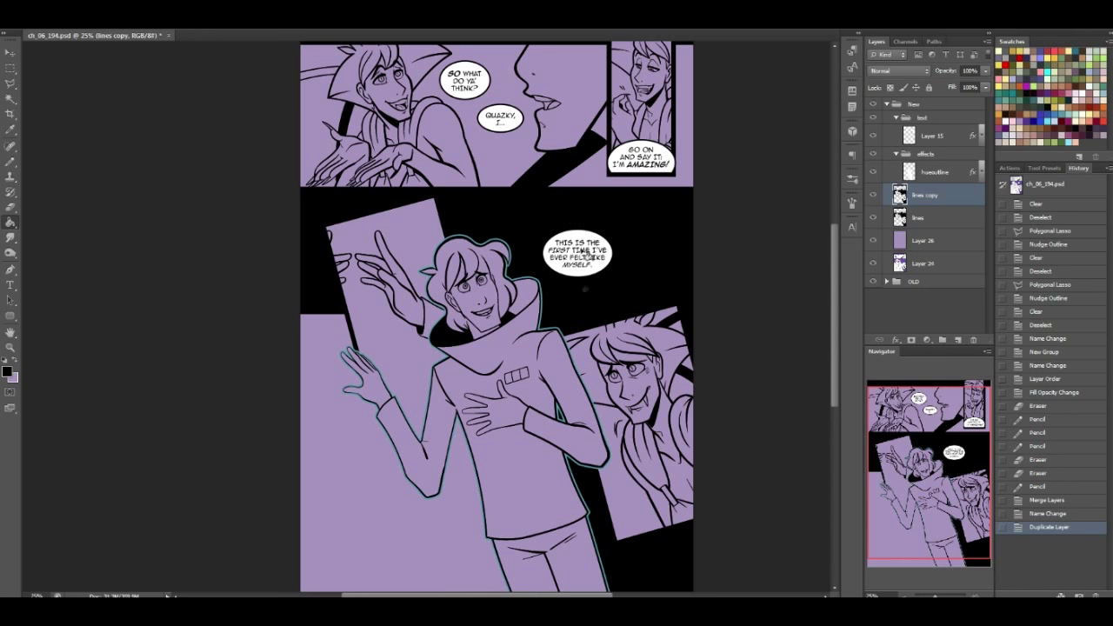
Try Normal blending on the hueoutline layer and toggle its layer effects off and on
click(924, 178)
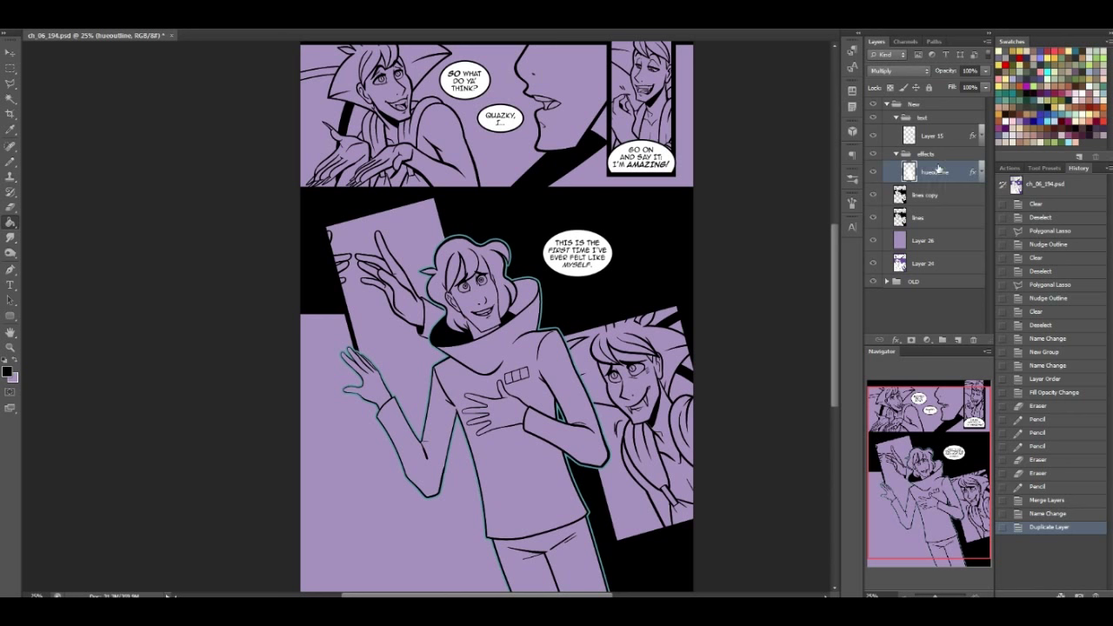
click(900, 70)
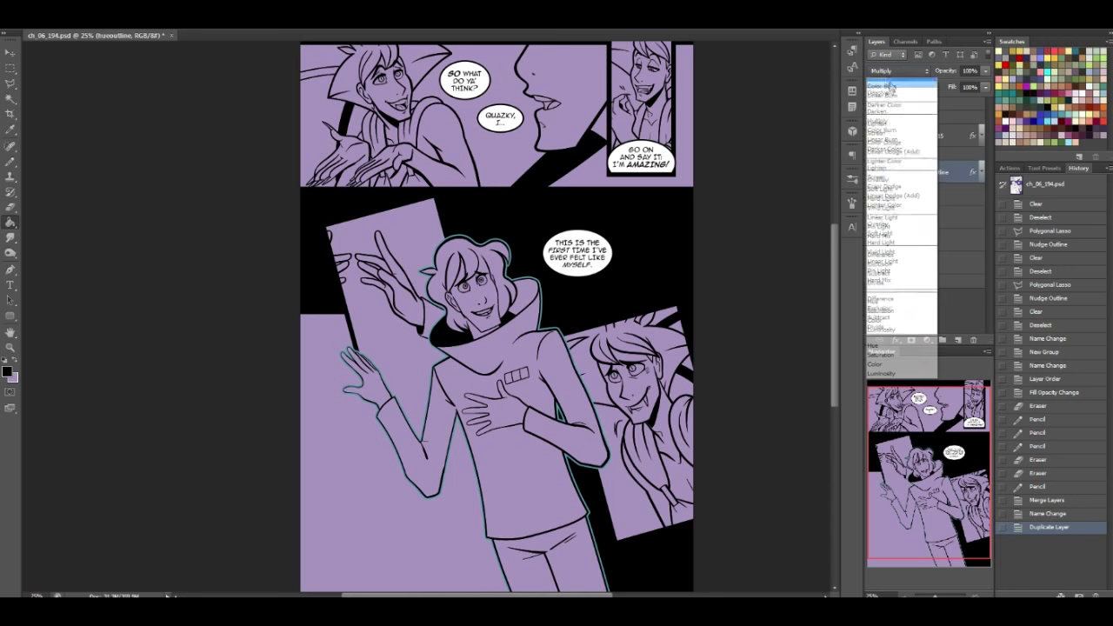
click(887, 83)
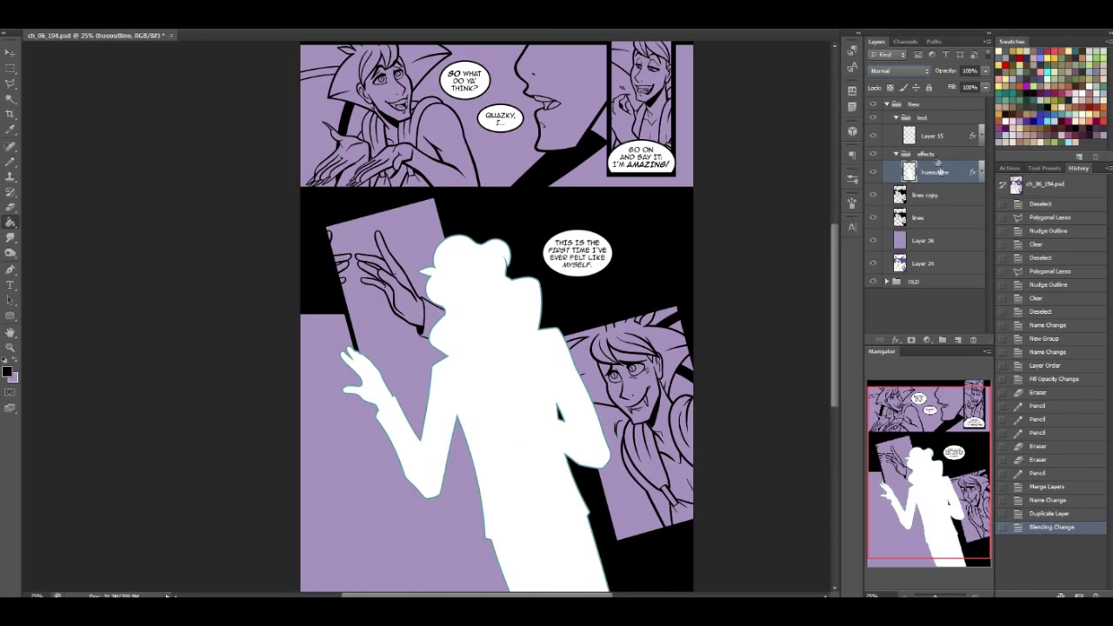
click(903, 156)
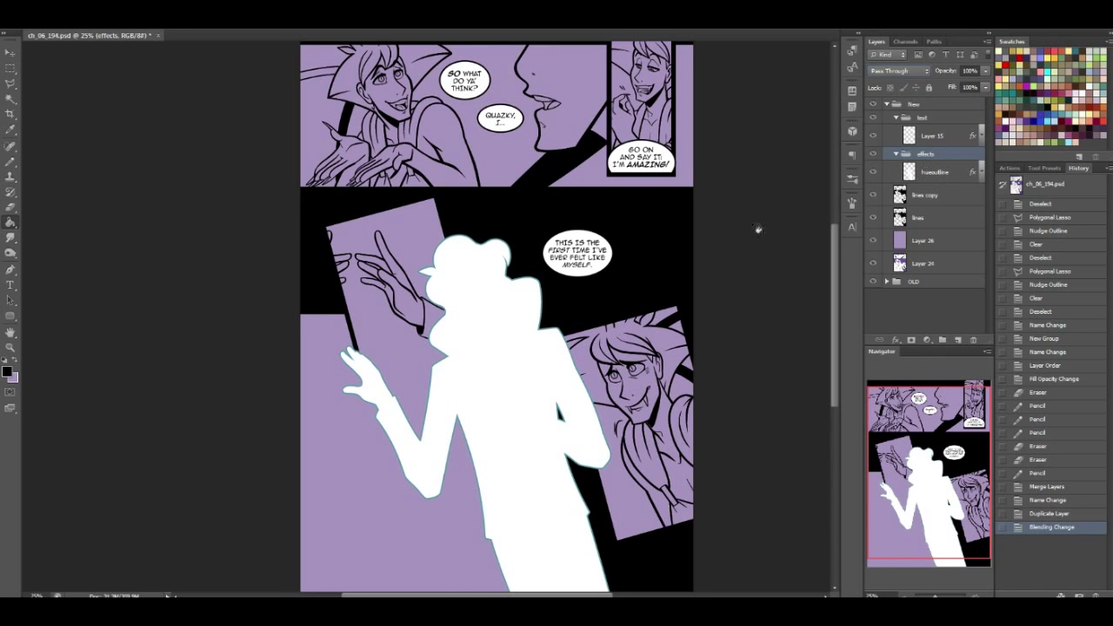
click(942, 173)
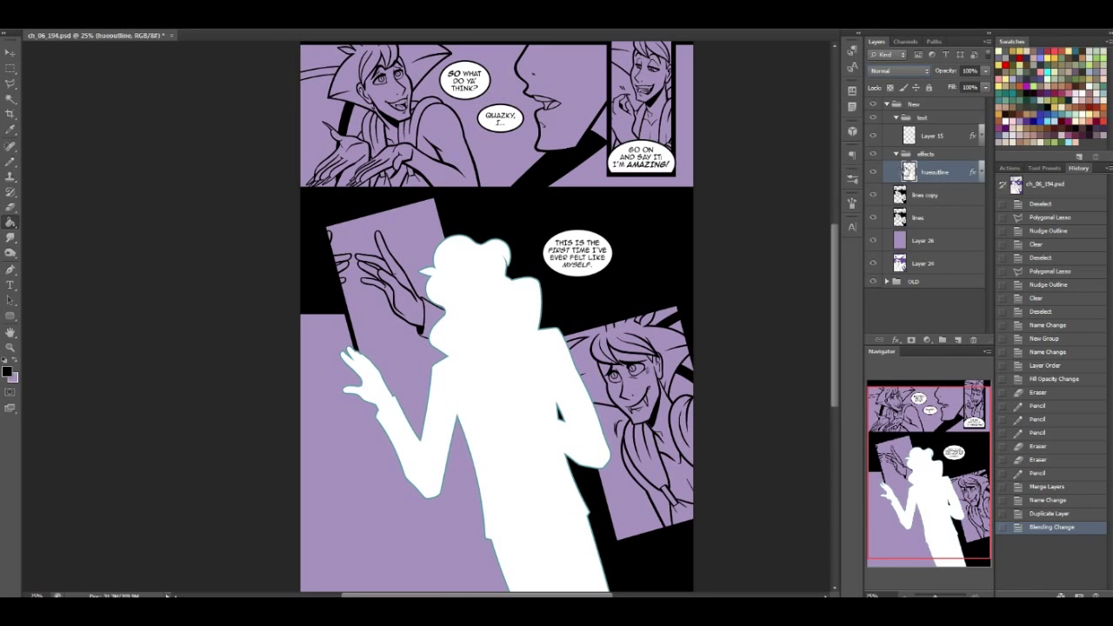
click(979, 173)
click(914, 190)
click(916, 191)
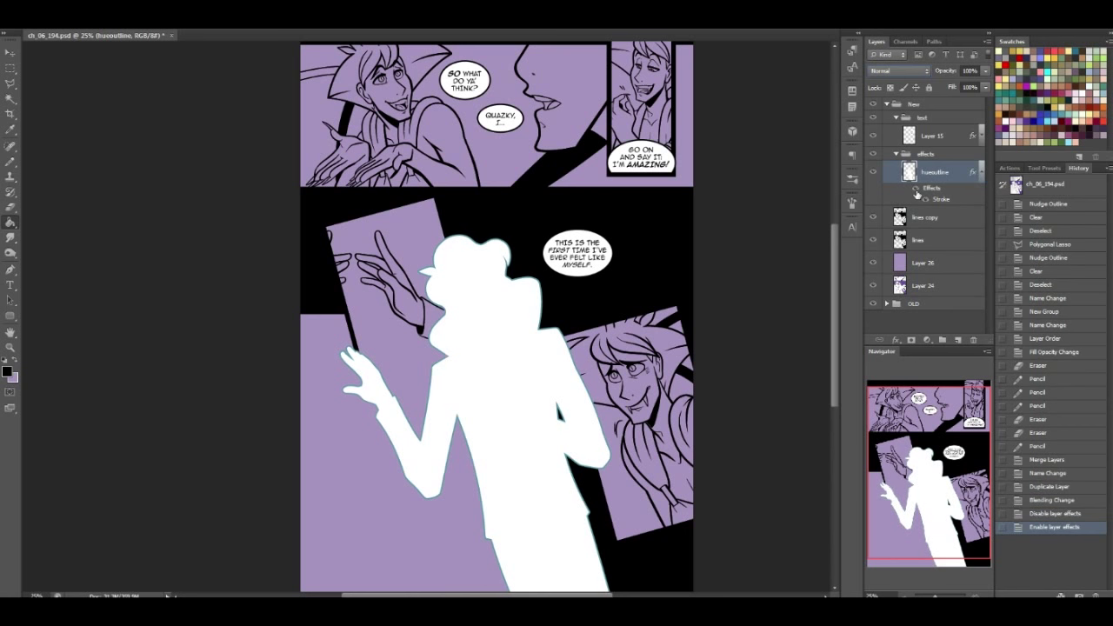
Set the hueoutline layer's blending mode to Multiply, and collapse and lock the effects group
click(895, 72)
click(895, 118)
click(896, 154)
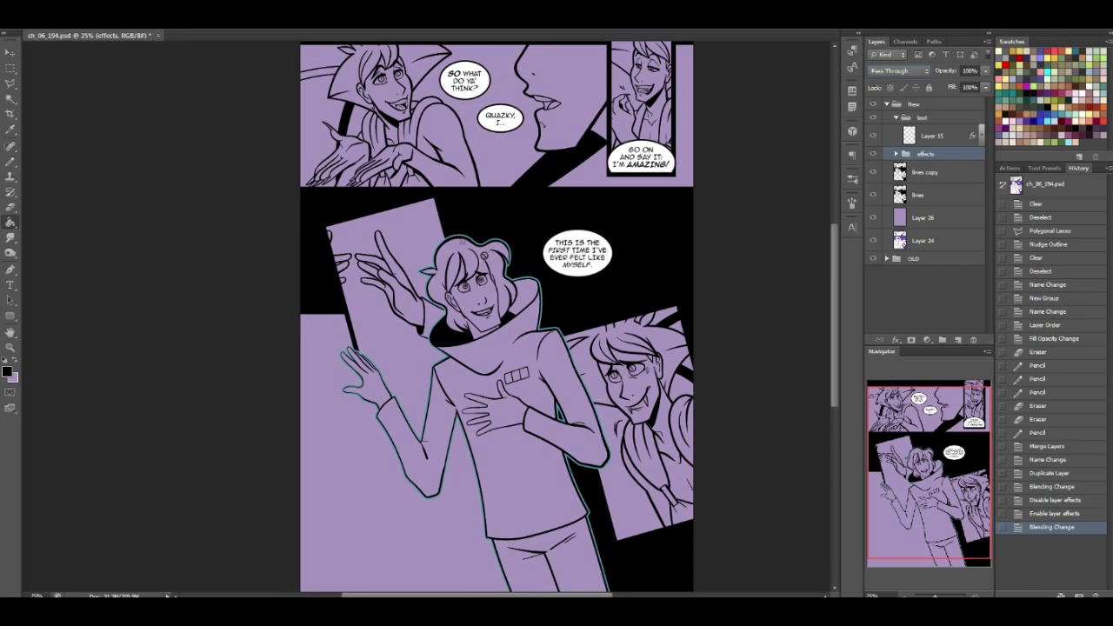
click(929, 87)
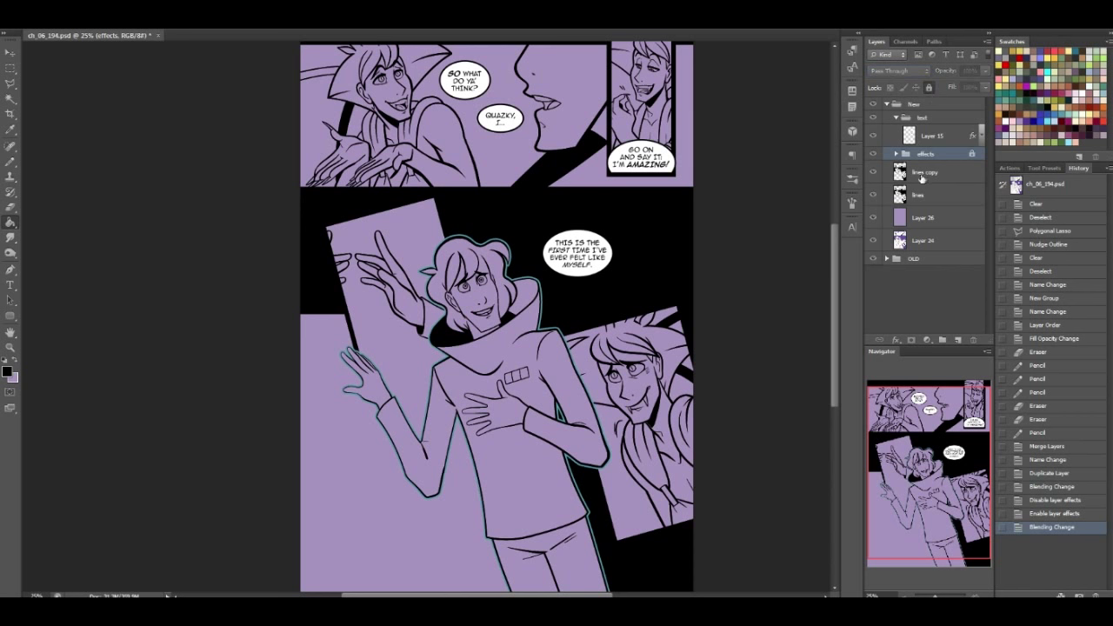
Rename the duplicated layer "lines" and the original line layer beneath it "flats"
double_click(926, 172)
text(lines)
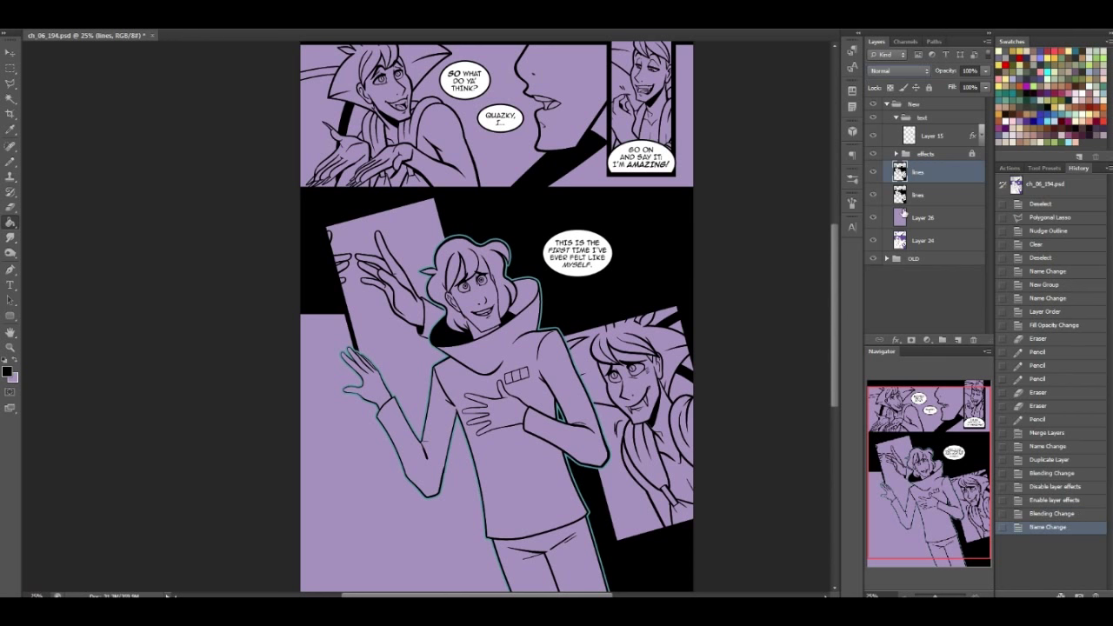
double_click(915, 196)
text(flats)
key(Return)
Fill Layer 26 with an orange swatch using the Paint Bucket
click(932, 220)
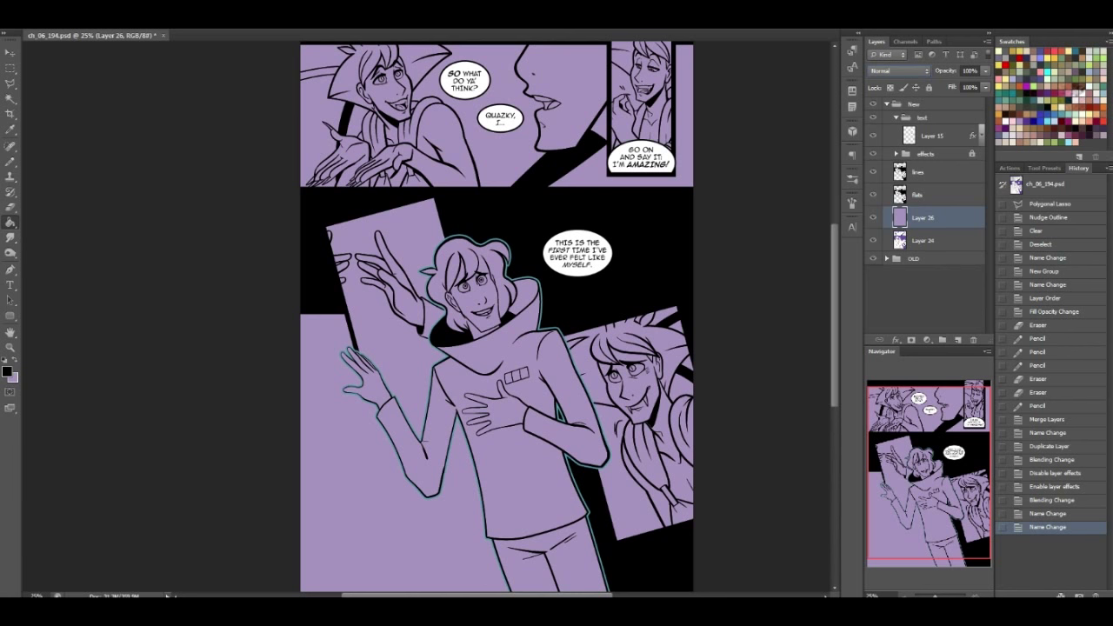
click(1107, 103)
click(653, 236)
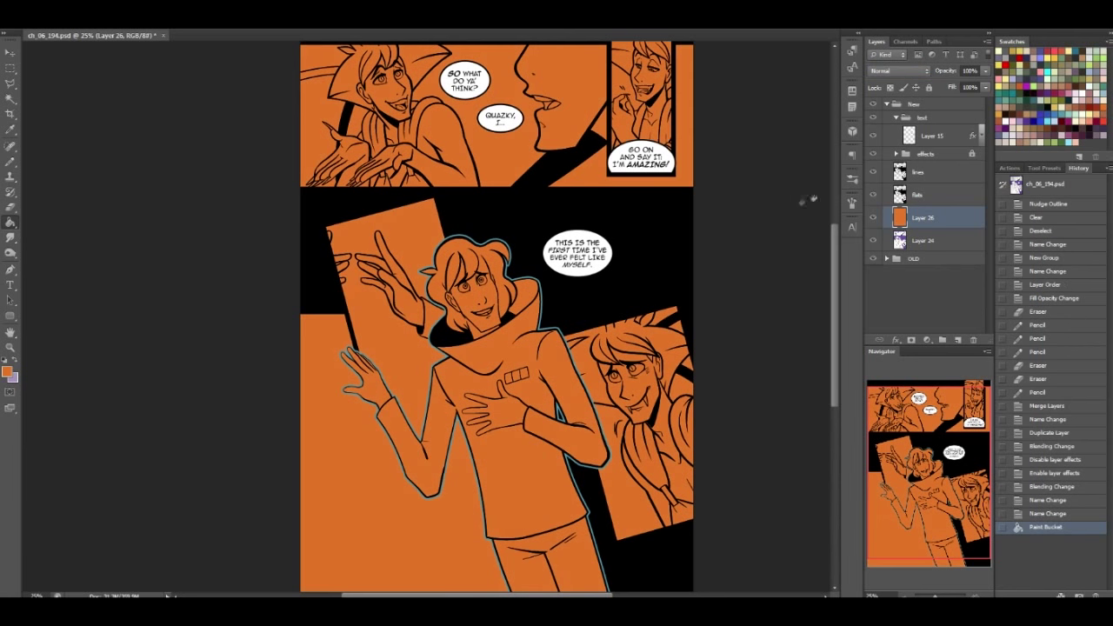
Lock Layer 26, Layer 24 and the "lines" layer
click(923, 240)
click(929, 88)
click(936, 200)
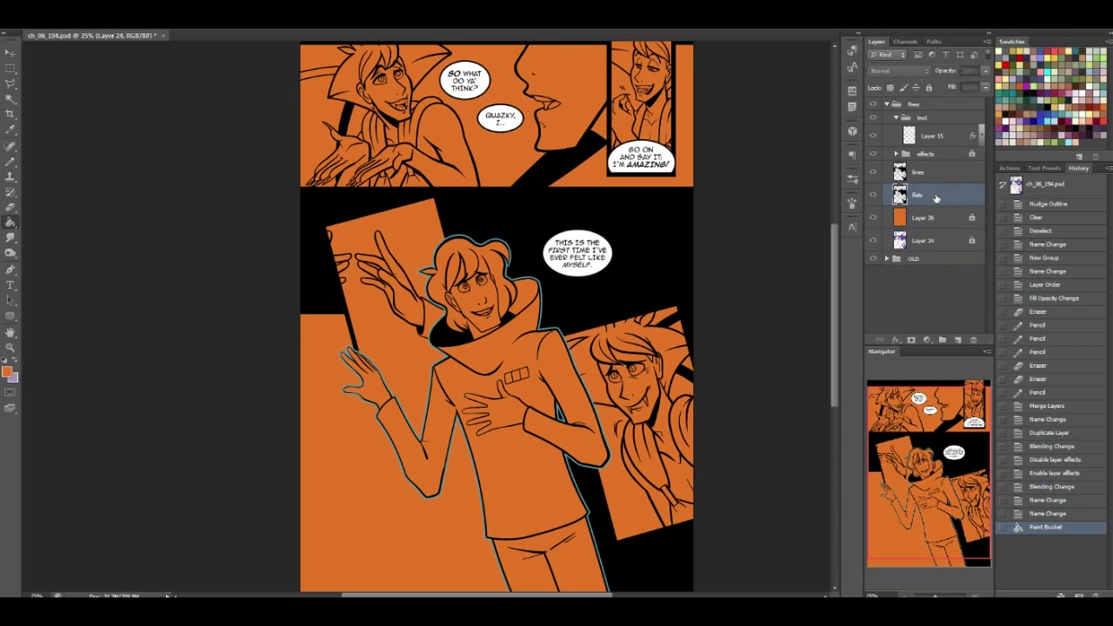
click(939, 173)
key(ctrl+slash)
On the flats layer, fill the black background beside the narrow upper panel with dark blue-grey, and hide the lines layer
click(933, 198)
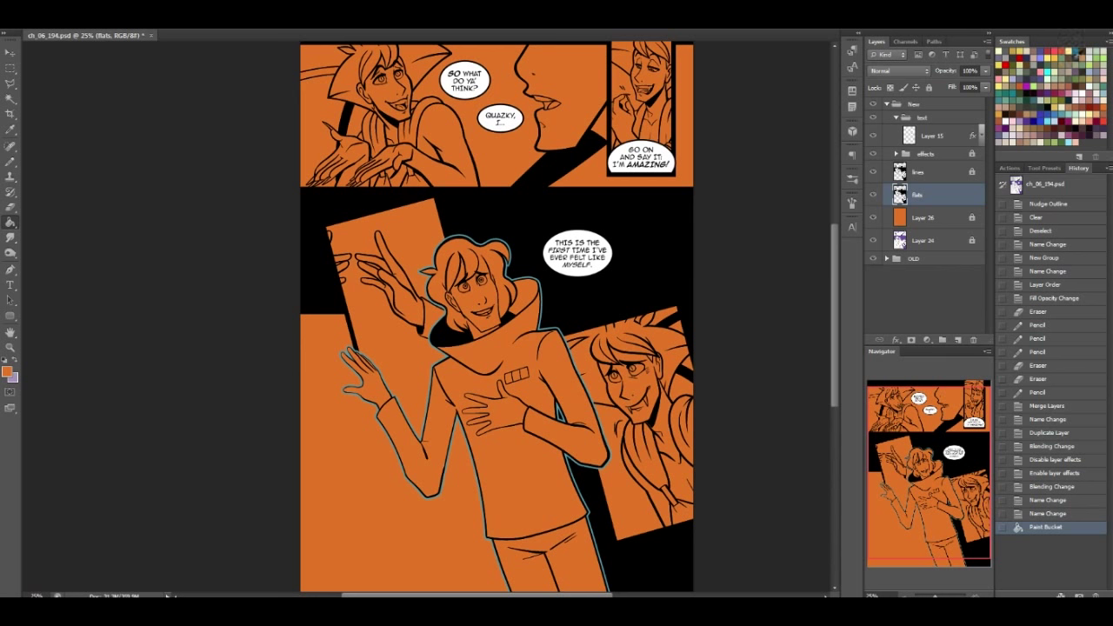
click(1040, 58)
click(608, 184)
click(873, 172)
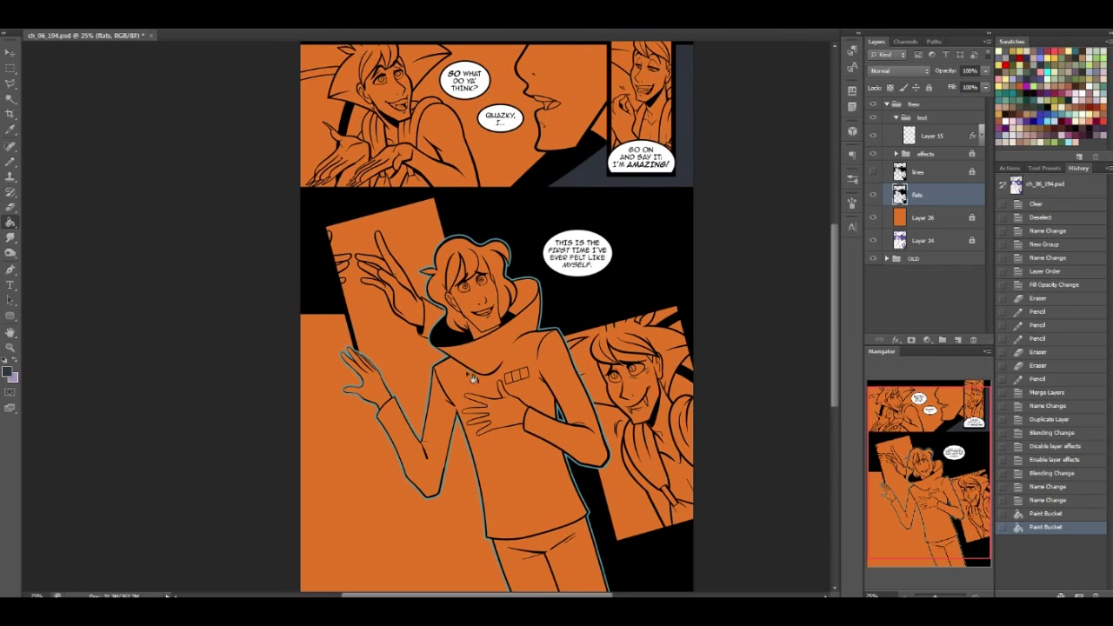
Fill the main figure's jacket, collar and trousers and the sleeve of the raised hand with dark blue-grey
click(469, 386)
click(523, 297)
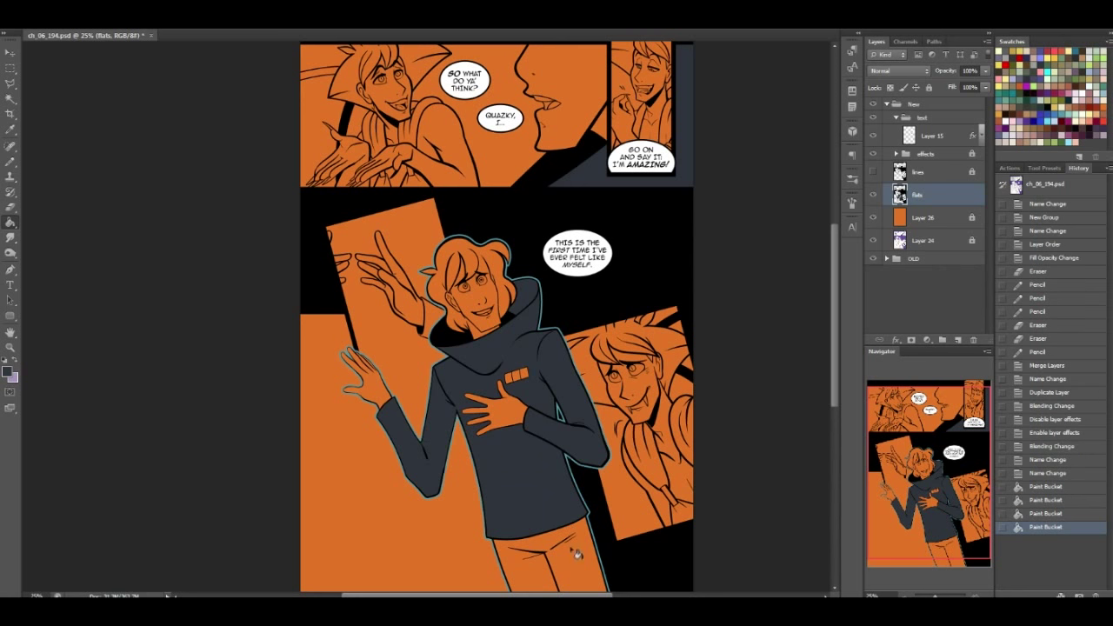
click(565, 526)
click(433, 314)
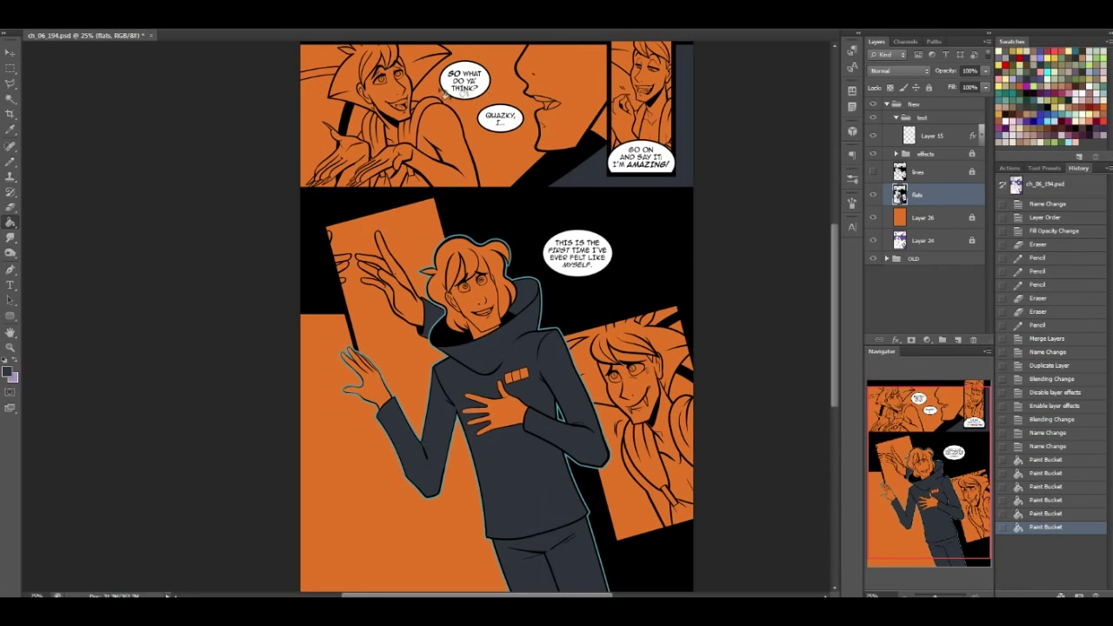
Fill the raised hand and the separate fingertips in the tilted panel behind the main figure with light grey
scroll(836, 297, up, 2)
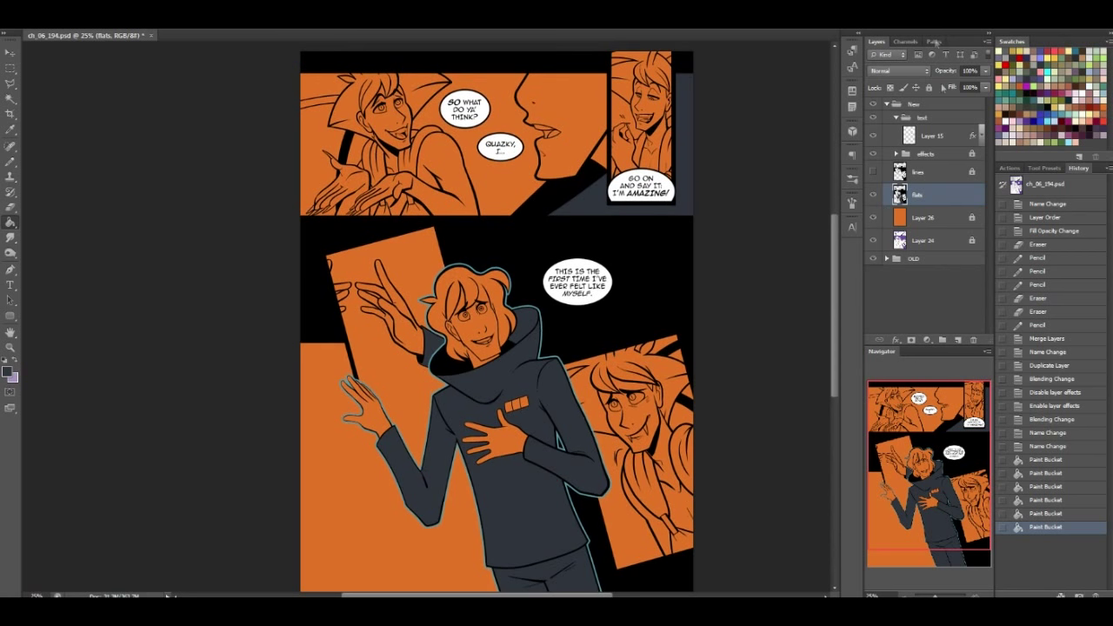
click(1092, 54)
click(400, 322)
click(352, 300)
click(347, 294)
click(340, 285)
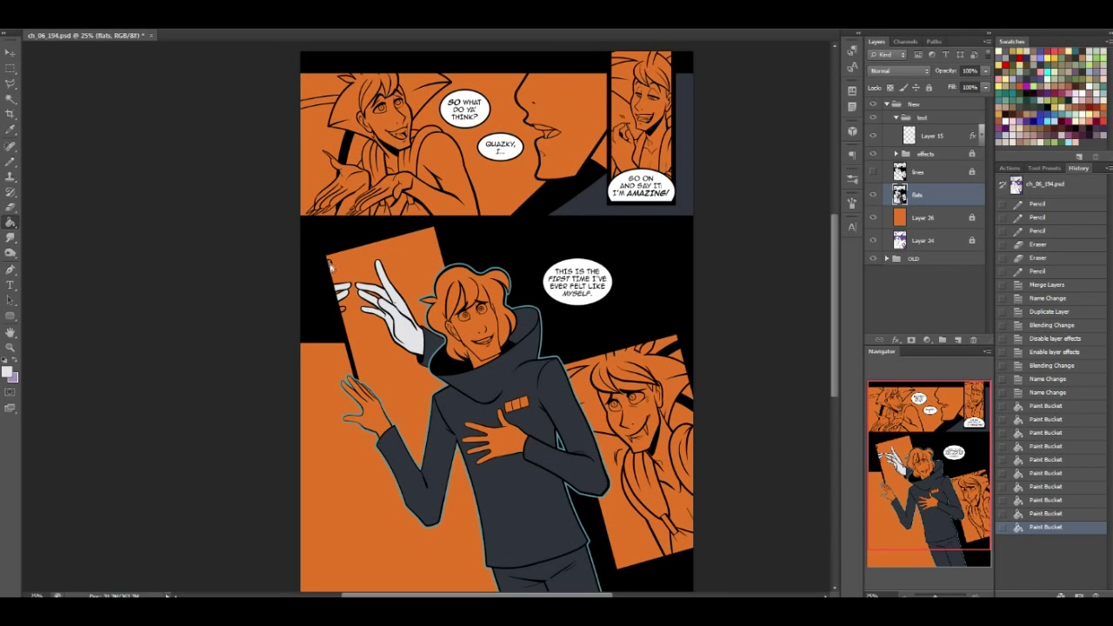
click(343, 311)
Fill the main figure's hands, face and hair and the large profile face in the upper panel with light grey
click(375, 414)
click(515, 442)
click(485, 366)
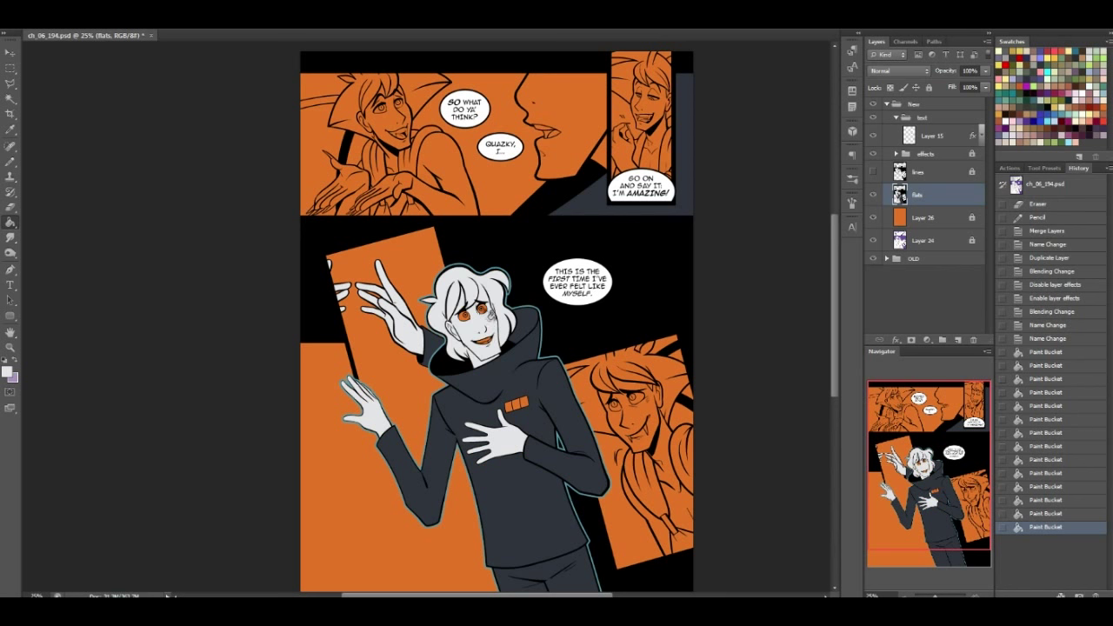
click(587, 135)
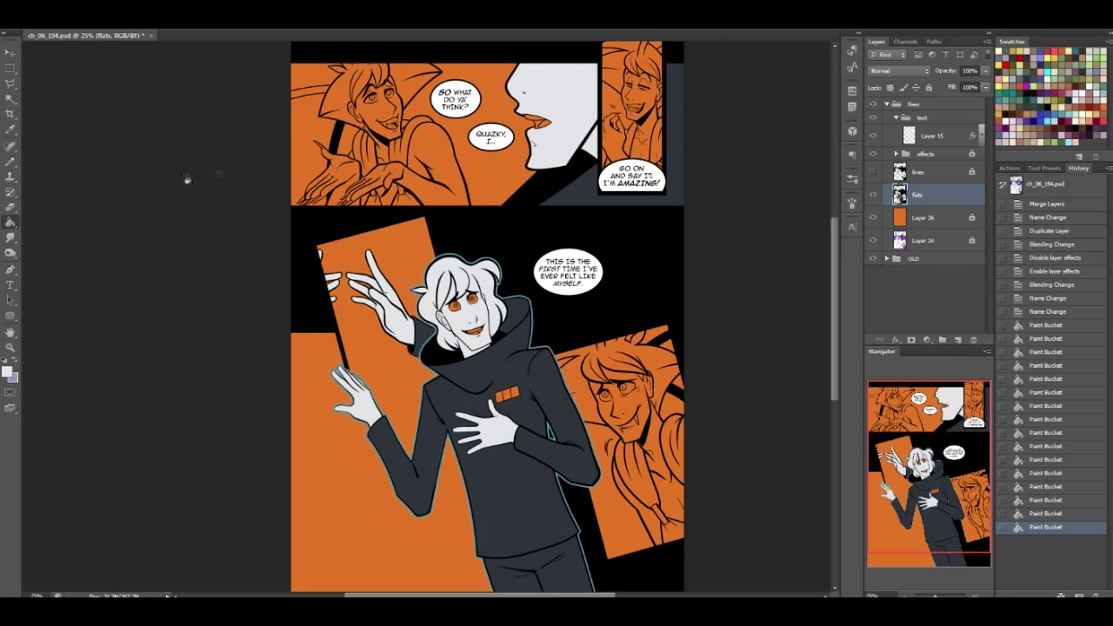
Fill the hands and arm of the character in the first panel with the pale green Reptoid Skin swatch
double_click(1052, 70)
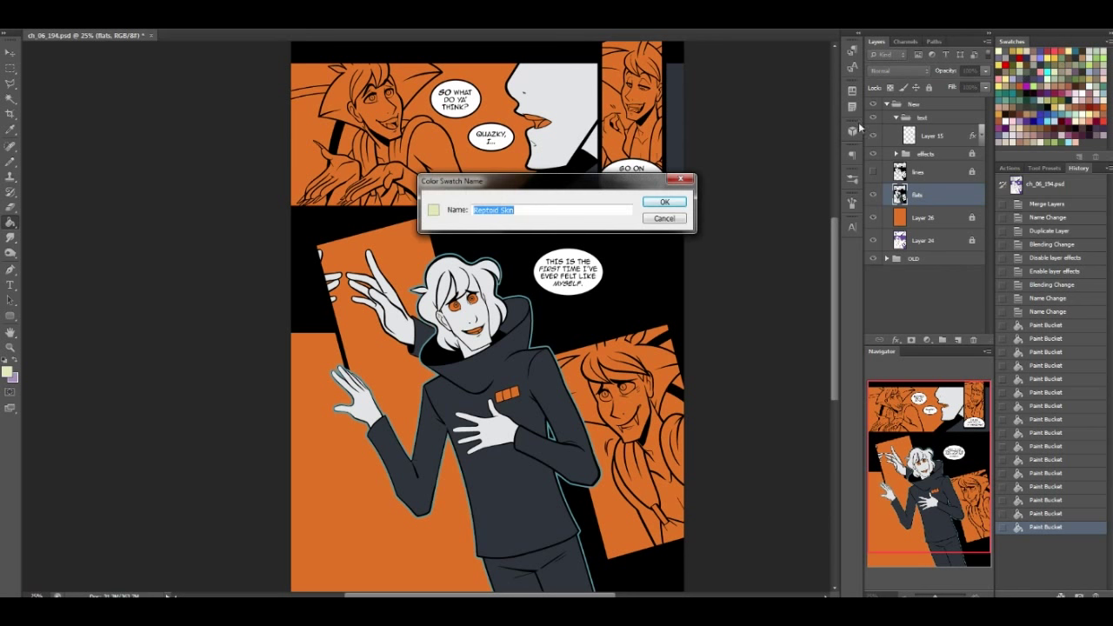
click(659, 205)
click(352, 187)
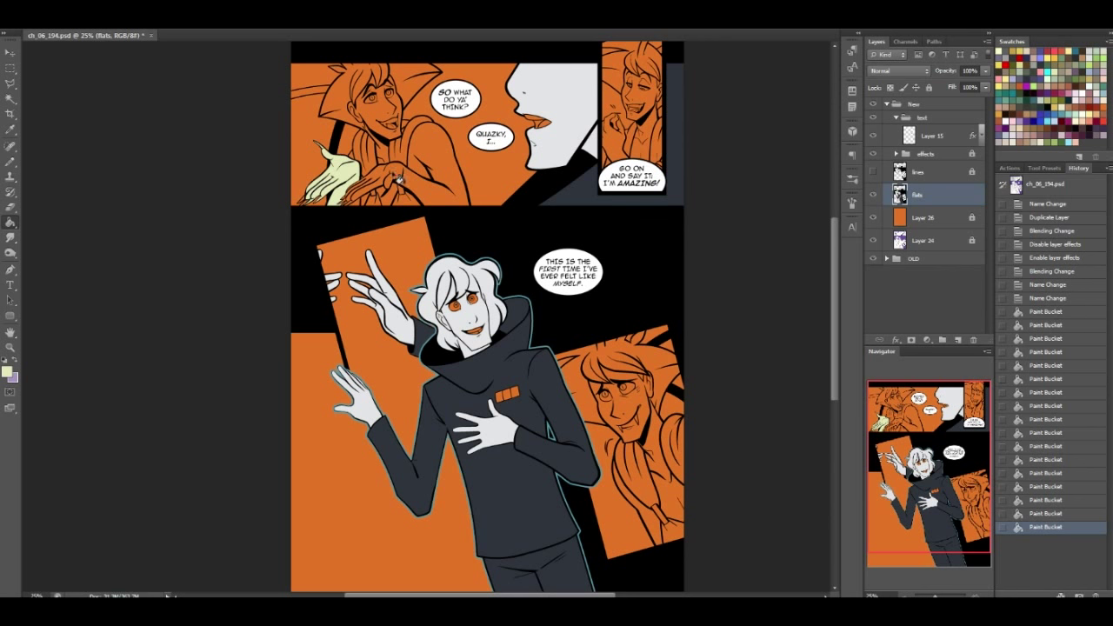
click(398, 179)
click(350, 202)
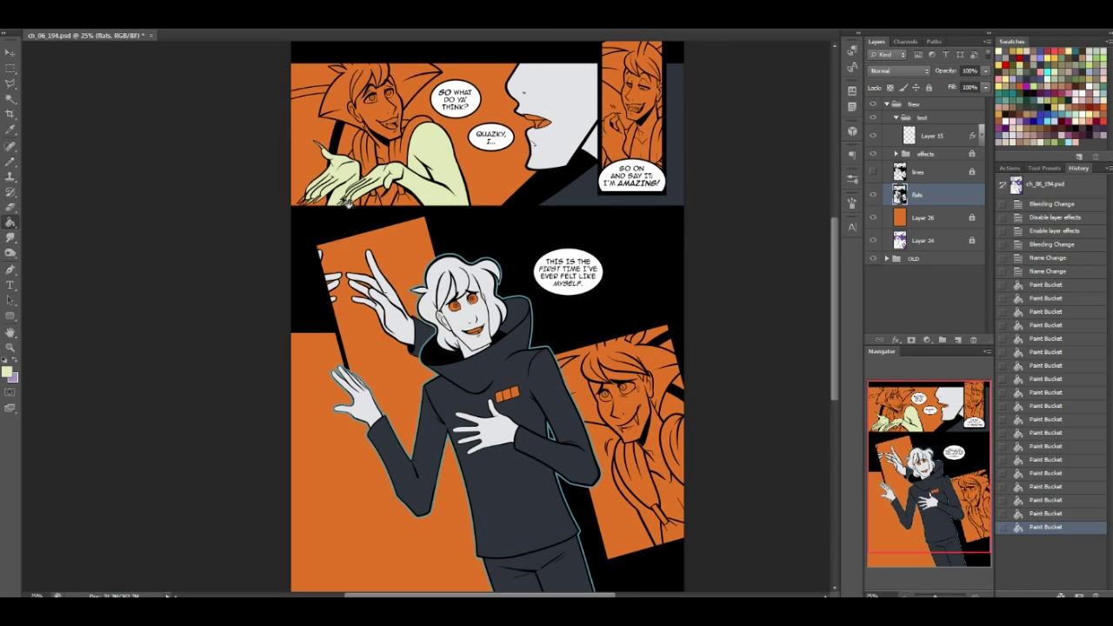
Fill the remaining finger and chest areas and the face of the first-panel character with pale green
click(311, 209)
click(308, 206)
click(381, 160)
click(357, 160)
click(385, 215)
click(372, 203)
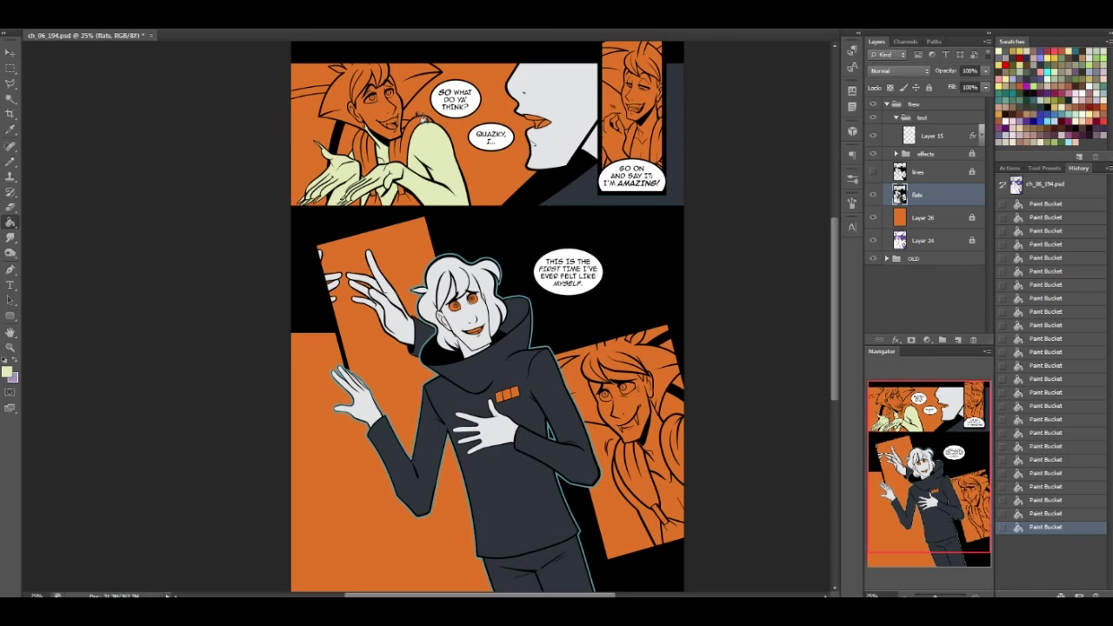
click(383, 121)
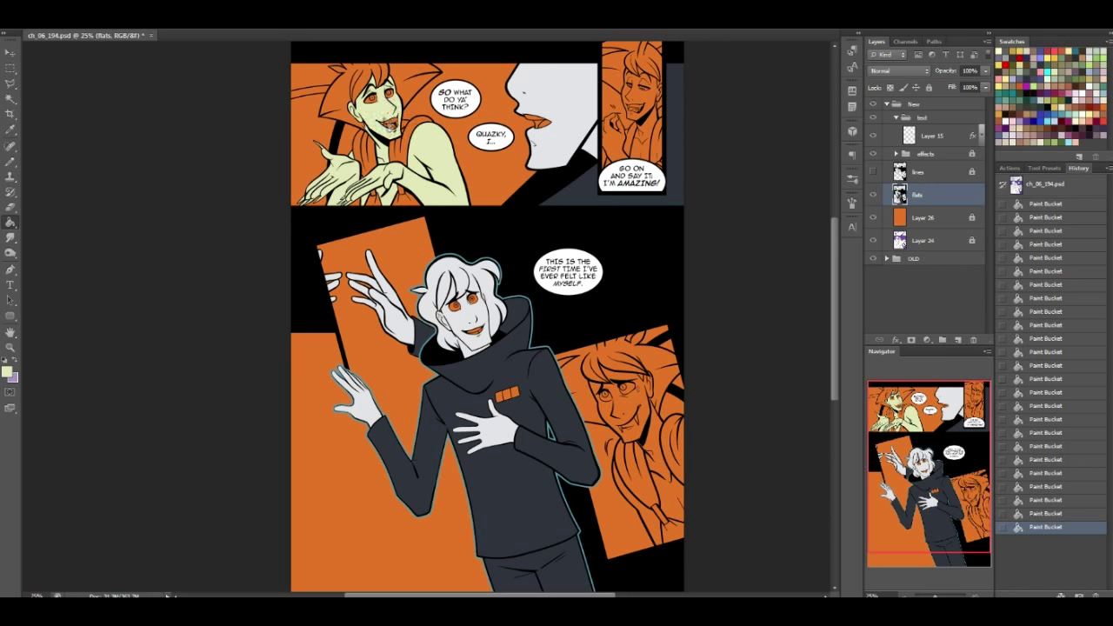
Fill the character's skin with pale green in the narrow upper panel and the tilted lower panel, including the latter's face
click(615, 150)
click(640, 151)
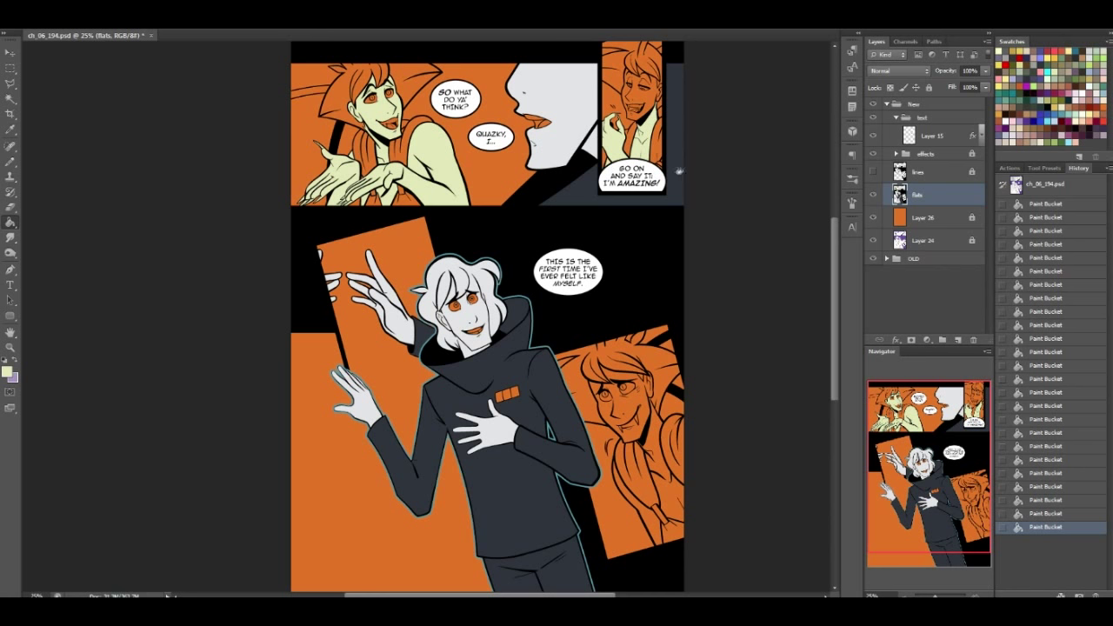
drag(918, 468, 922, 478)
click(646, 502)
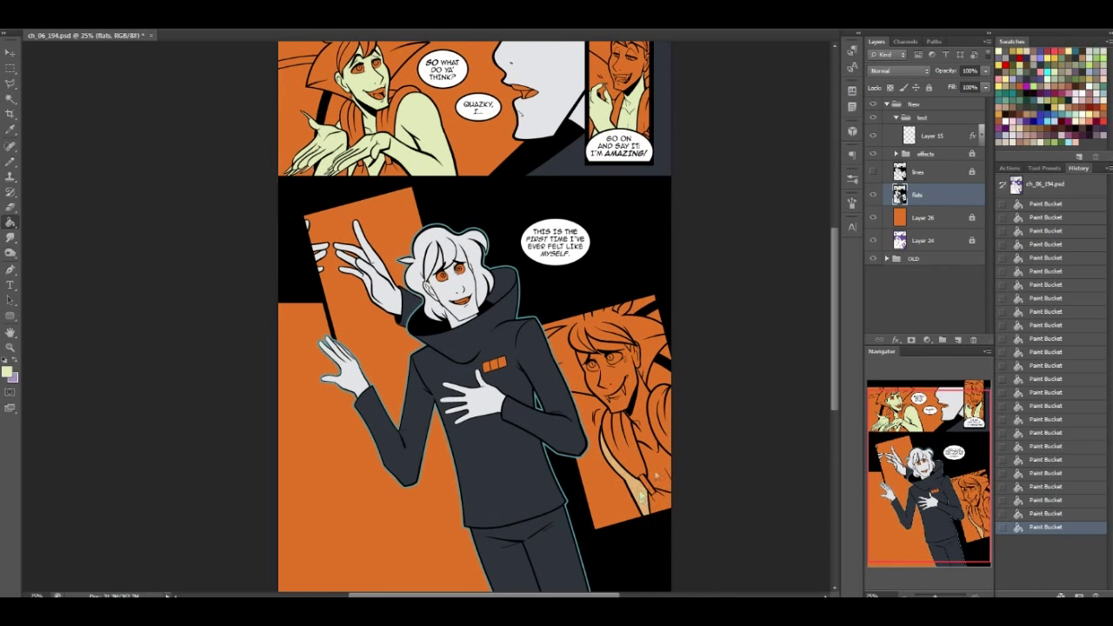
click(647, 399)
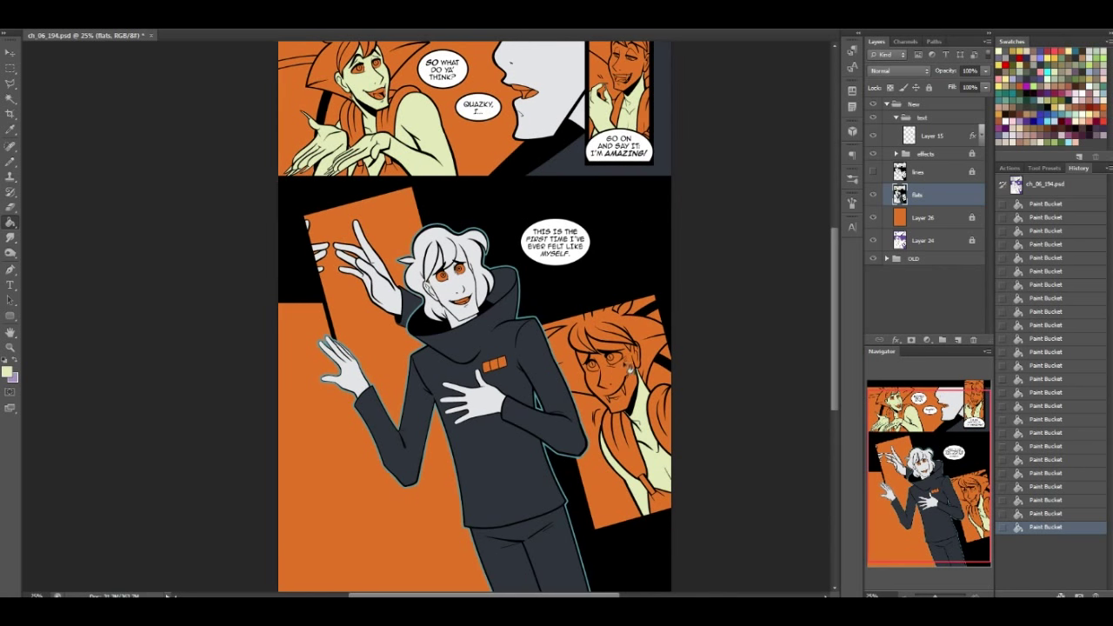
click(631, 370)
Touch up the outline and skin gaps around the first-panel character's overlapping hands with the Pencil, using sampled black and pale green
drag(911, 466, 903, 458)
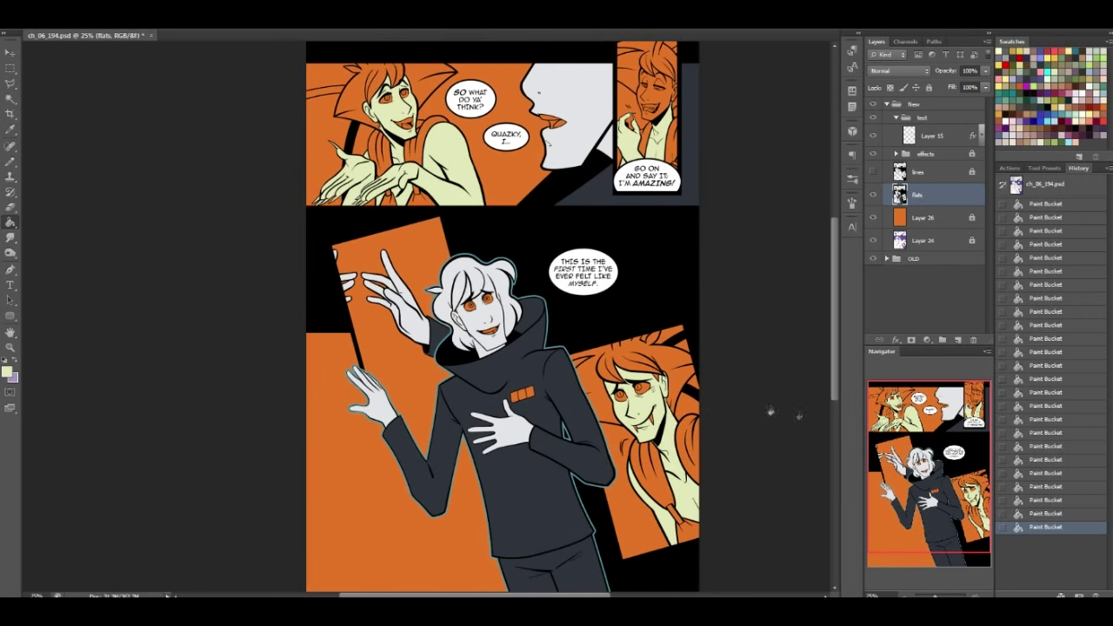
click(872, 596)
text(100)
key(Return)
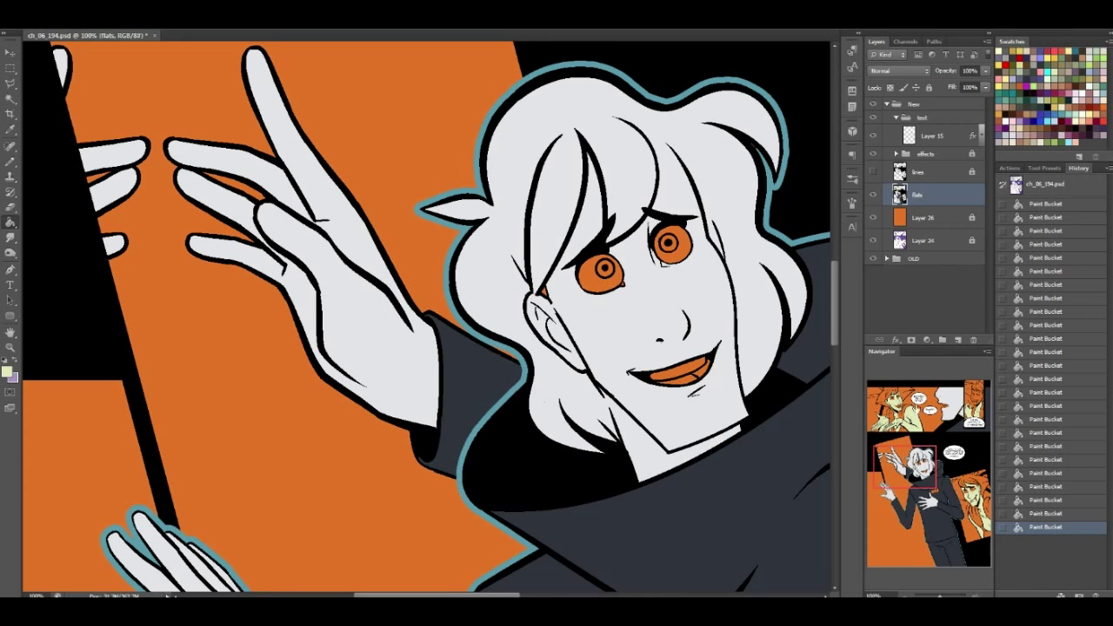
drag(906, 467, 899, 412)
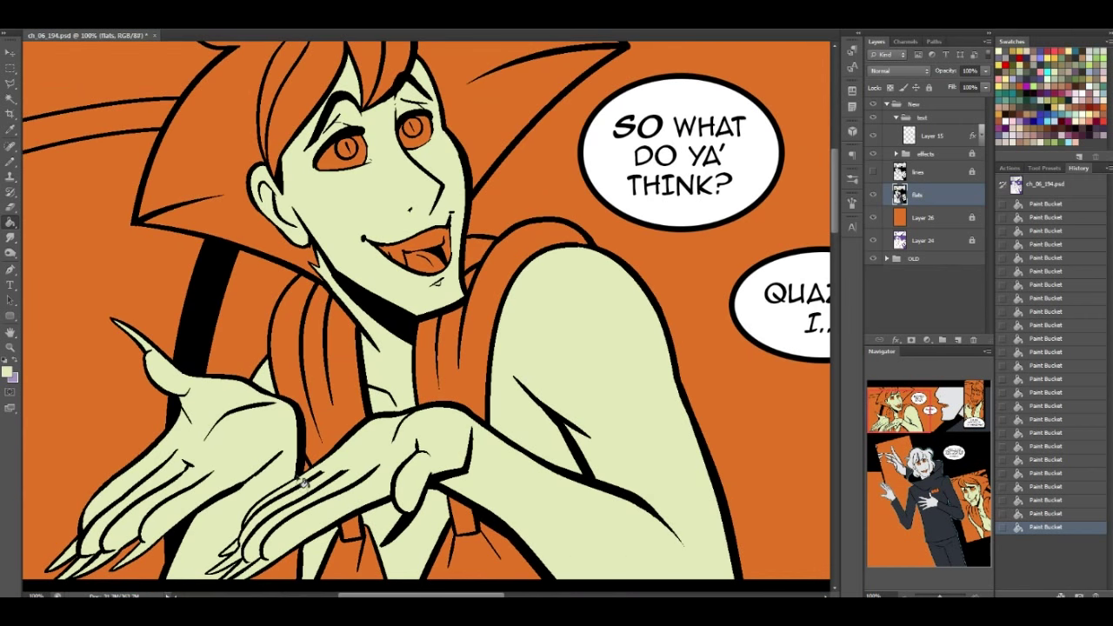
alt+click(304, 450)
alt+click(320, 550)
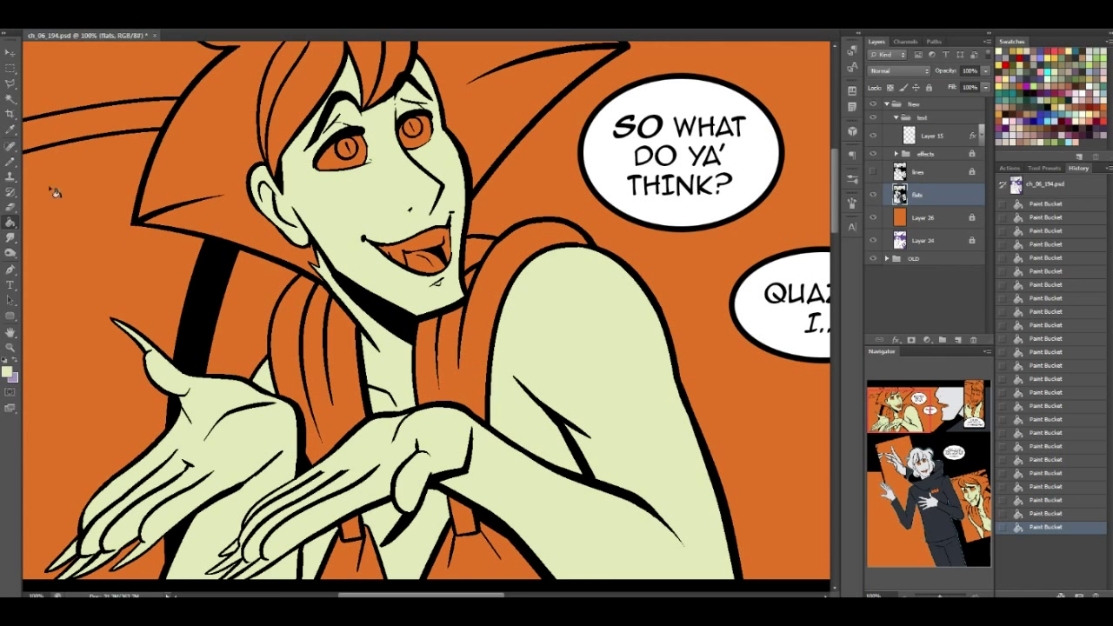
click(10, 161)
alt+click(315, 370)
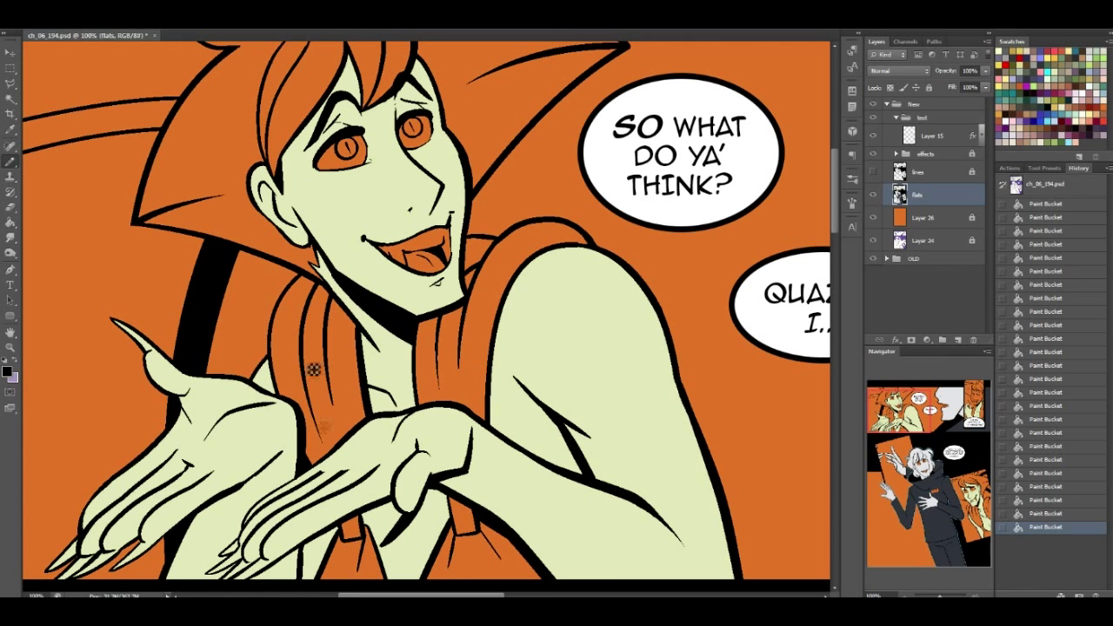
mouse_move(299, 526)
mouse_down()
mouse_move(300, 596)
mouse_move(313, 556)
mouse_move(308, 588)
mouse_up()
alt+click(313, 554)
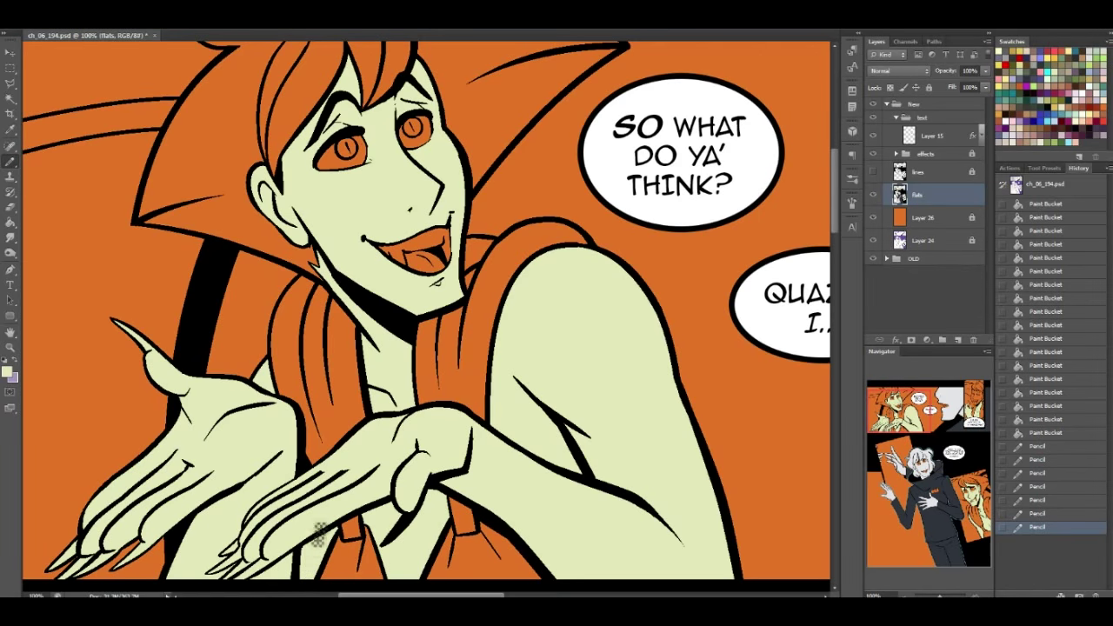
Fill the eye whites and teeth of the first-panel character with white sampled from the speech bubble
drag(943, 455, 936, 474)
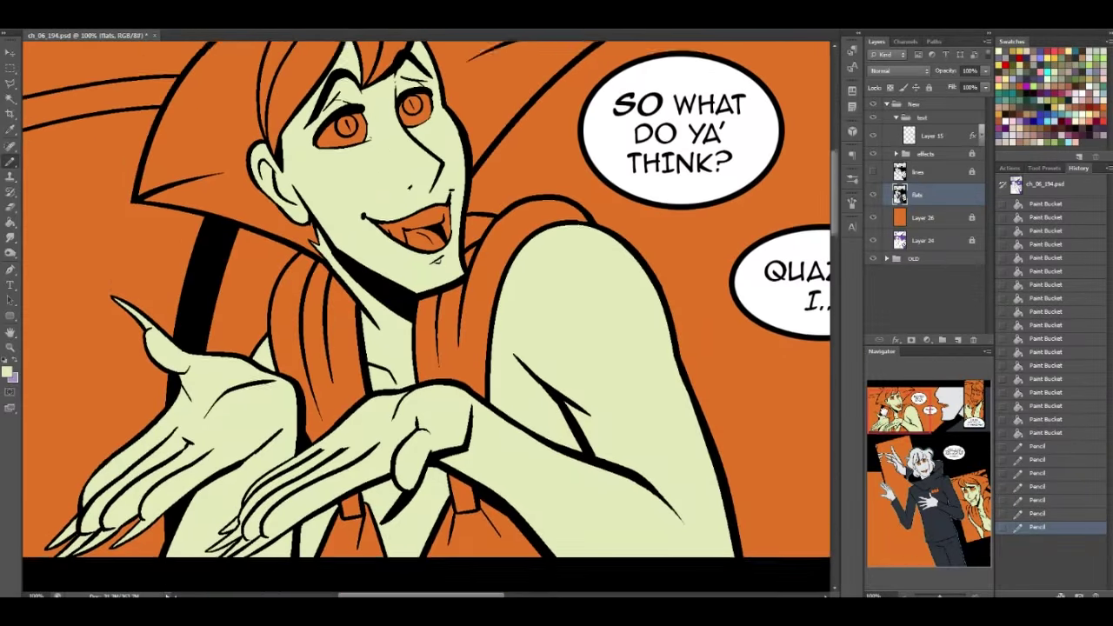
scroll(48, 184, up, 2)
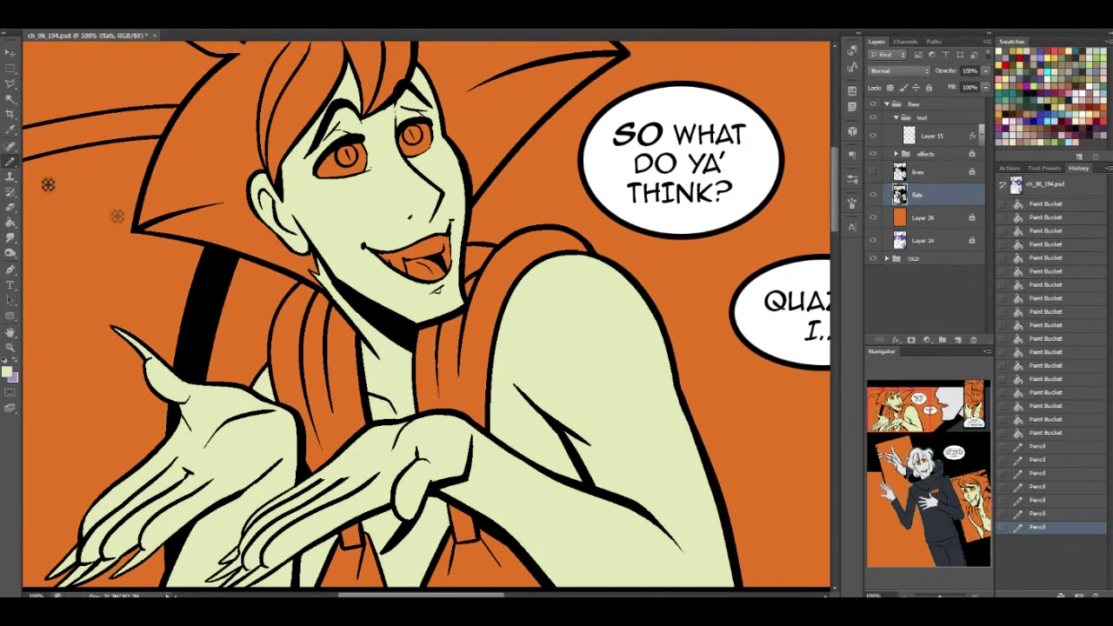
click(11, 221)
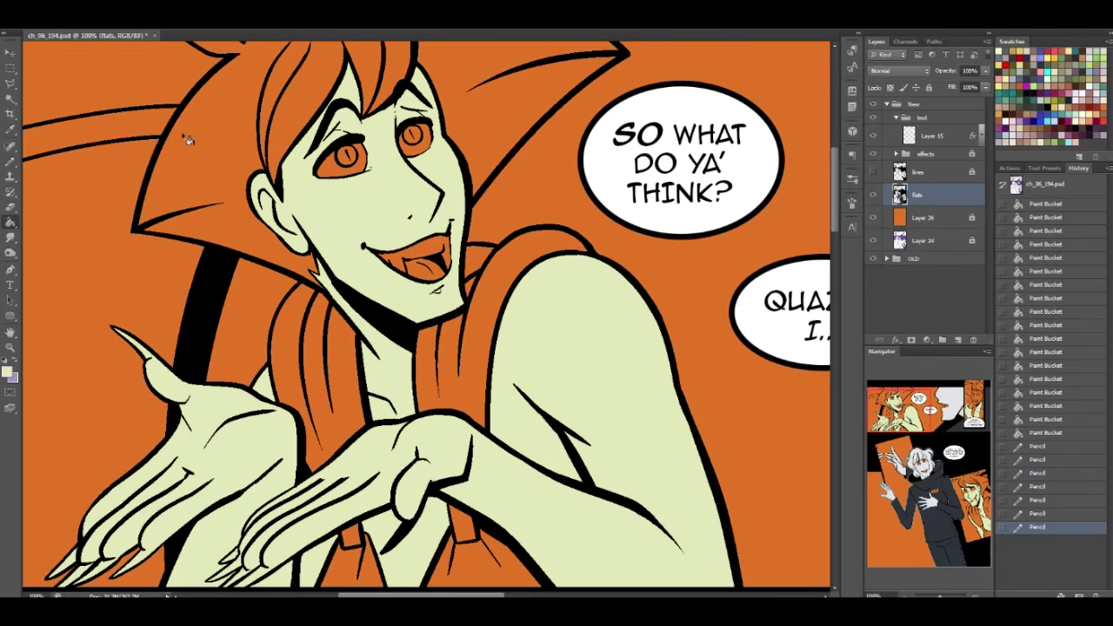
alt+click(608, 166)
click(343, 176)
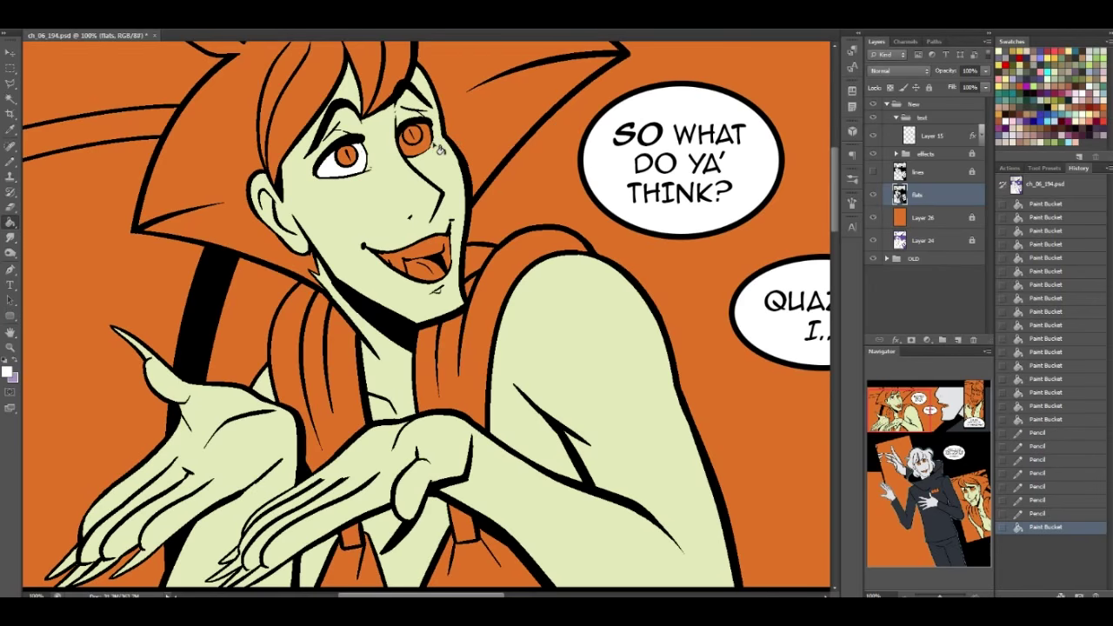
click(426, 144)
click(440, 256)
Fill the main figure's eye whites and teeth and the large profile face's teeth with white
drag(900, 410, 915, 464)
click(449, 315)
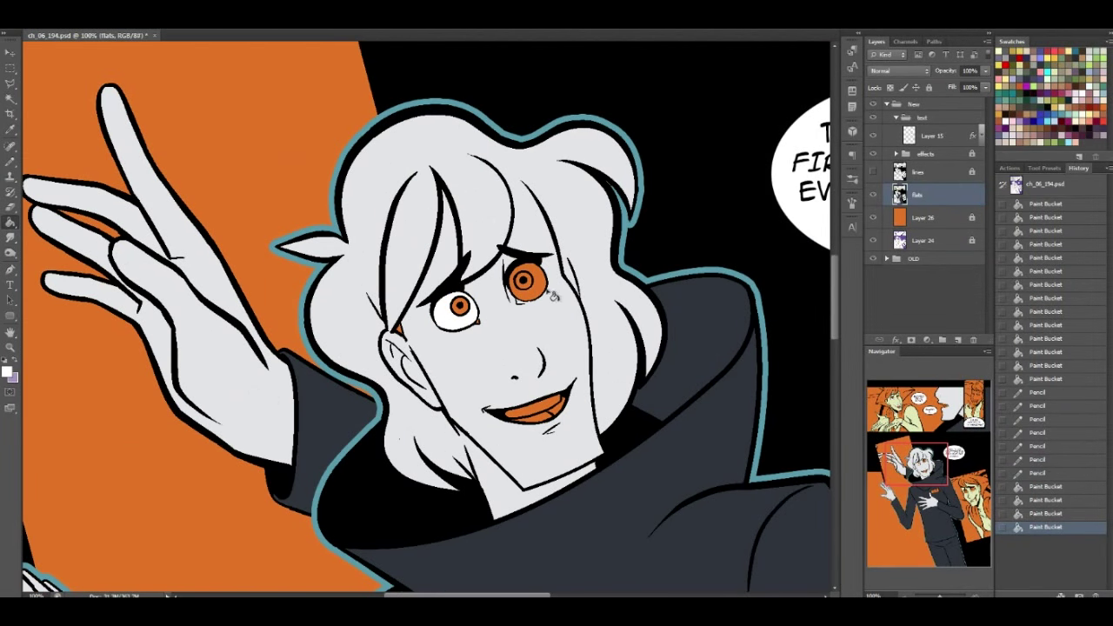
click(546, 294)
click(546, 407)
drag(925, 468, 953, 413)
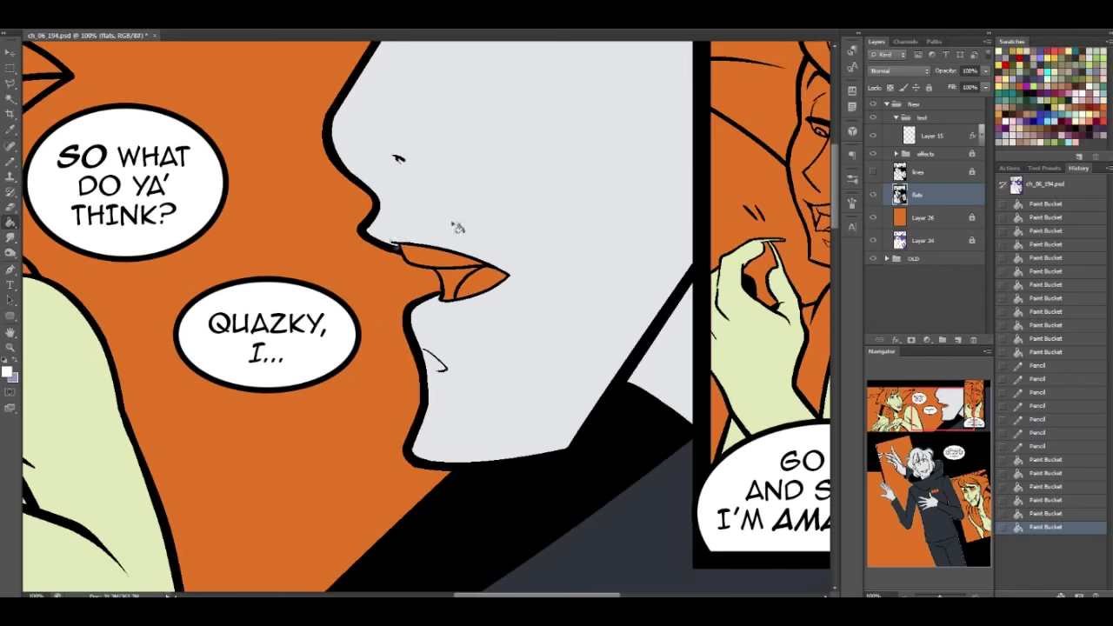
click(431, 260)
Fill the character's teeth and eye whites in the narrow upper panel and the eye whites in the tilted lower panel with white
mouse_move(918, 461)
mouse_down()
mouse_move(938, 401)
mouse_move(960, 406)
mouse_up()
click(628, 253)
click(620, 170)
click(682, 179)
drag(934, 452, 955, 491)
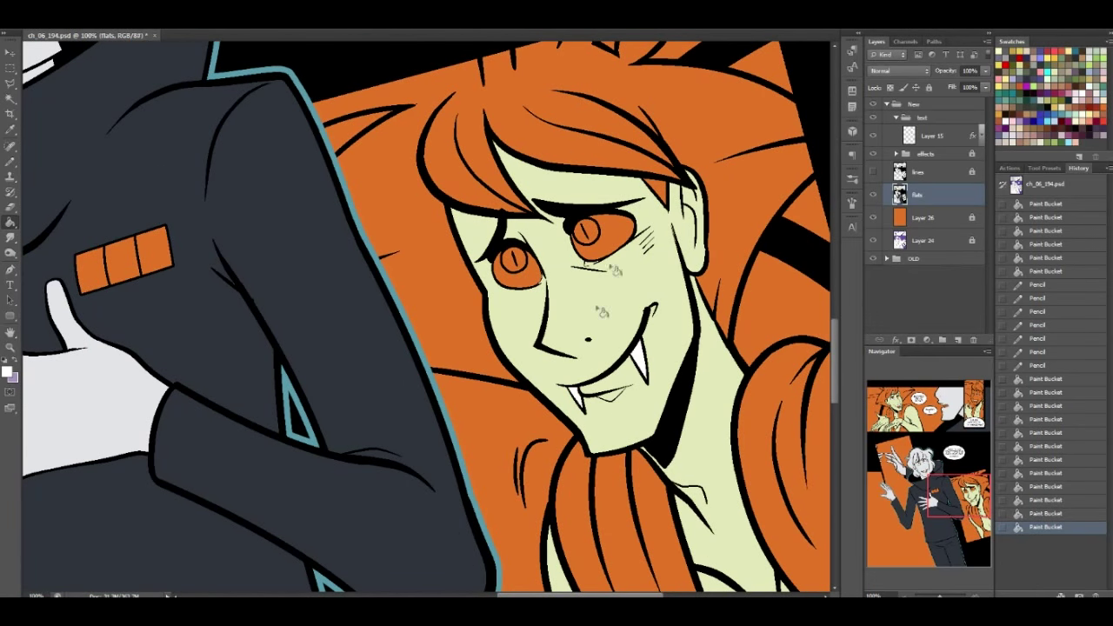
click(543, 277)
click(617, 243)
Try the Quazky Teeth swatch as the fill for the first-panel character's teeth, and undo that fill
mouse_move(955, 473)
mouse_down()
mouse_move(971, 495)
mouse_move(922, 439)
mouse_move(879, 421)
mouse_move(857, 427)
mouse_move(884, 410)
mouse_up()
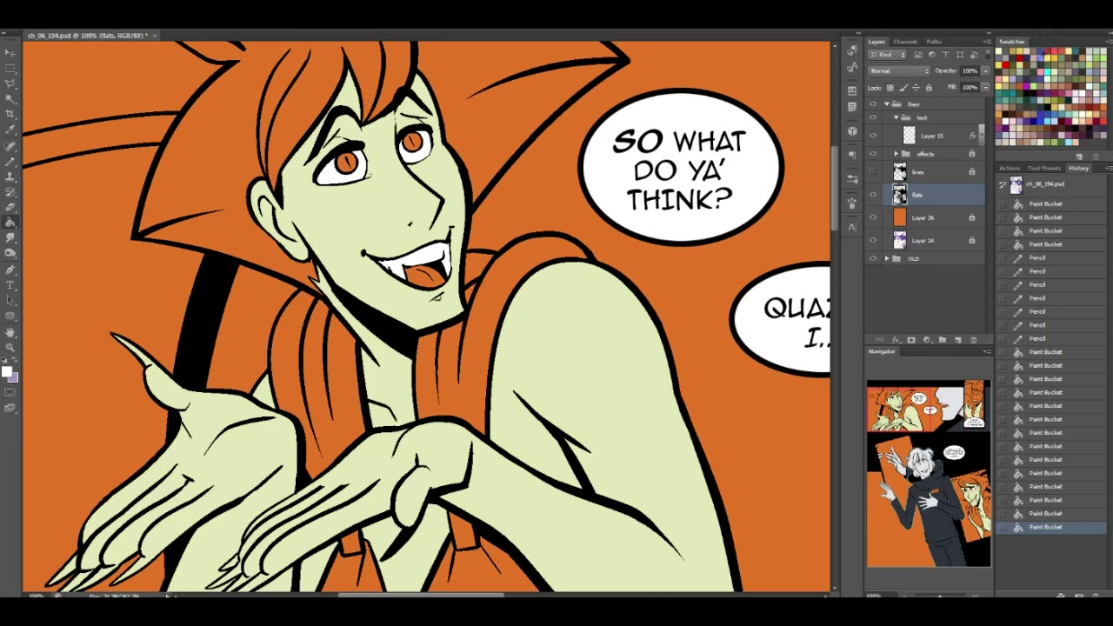
click(1034, 58)
double_click(1023, 61)
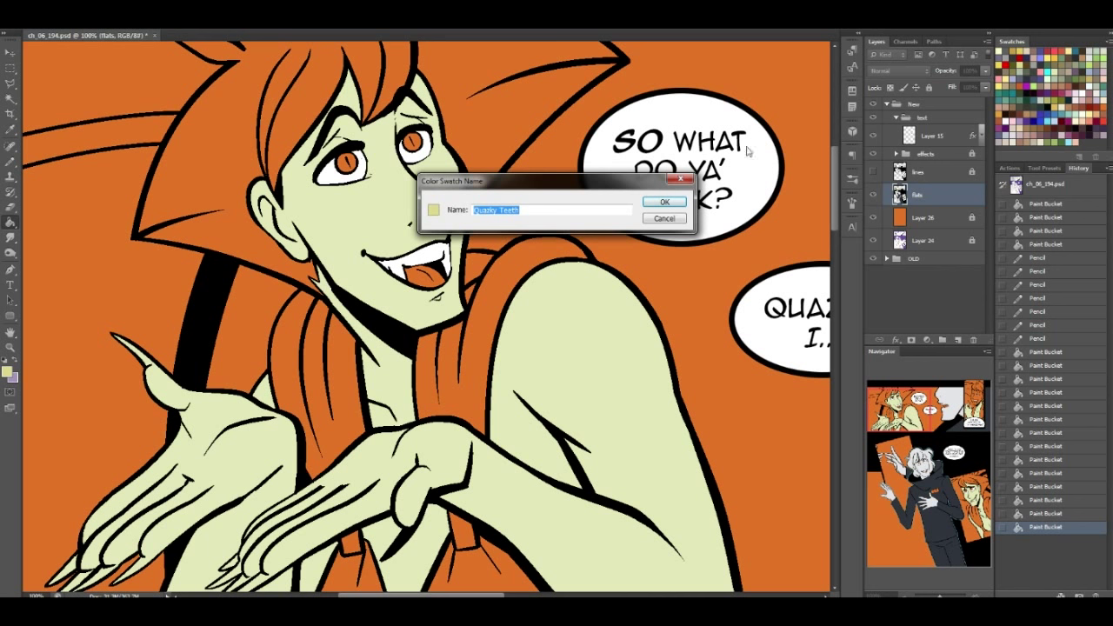
click(665, 201)
click(430, 261)
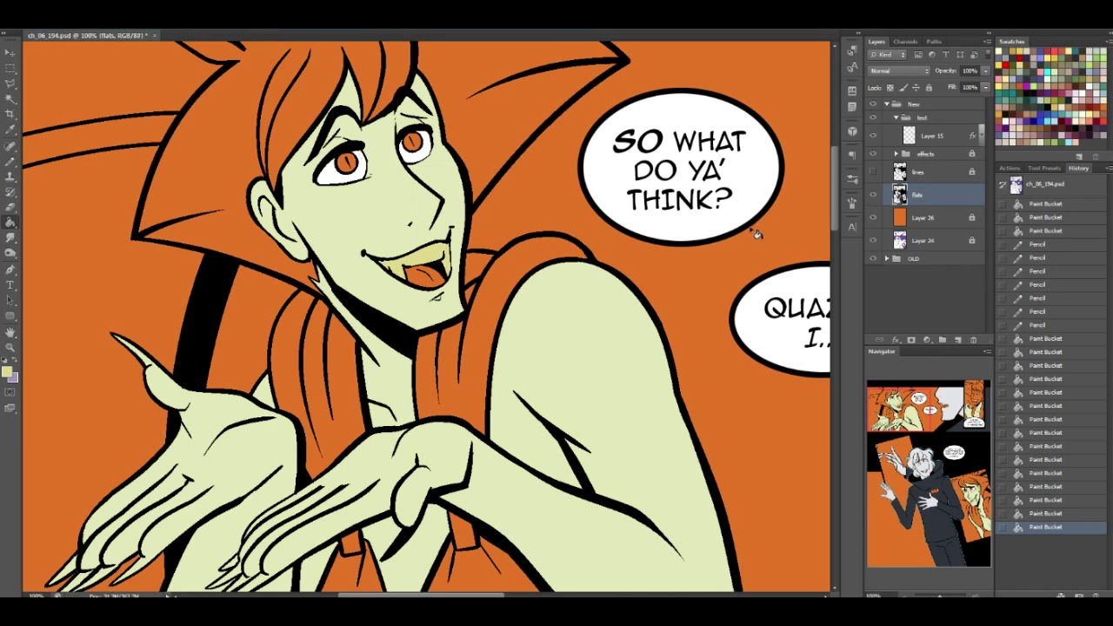
key(ctrl+z)
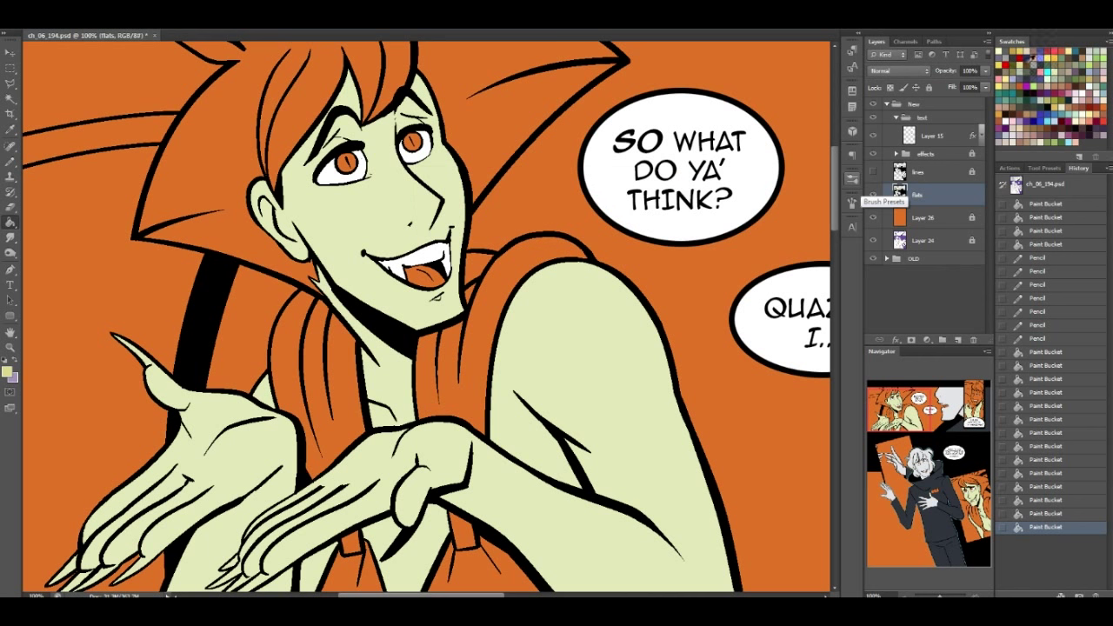
Fill both sides of the first-panel character's vest, including the parts below the hands, with the dark brown swatch
click(1027, 65)
click(332, 358)
click(331, 359)
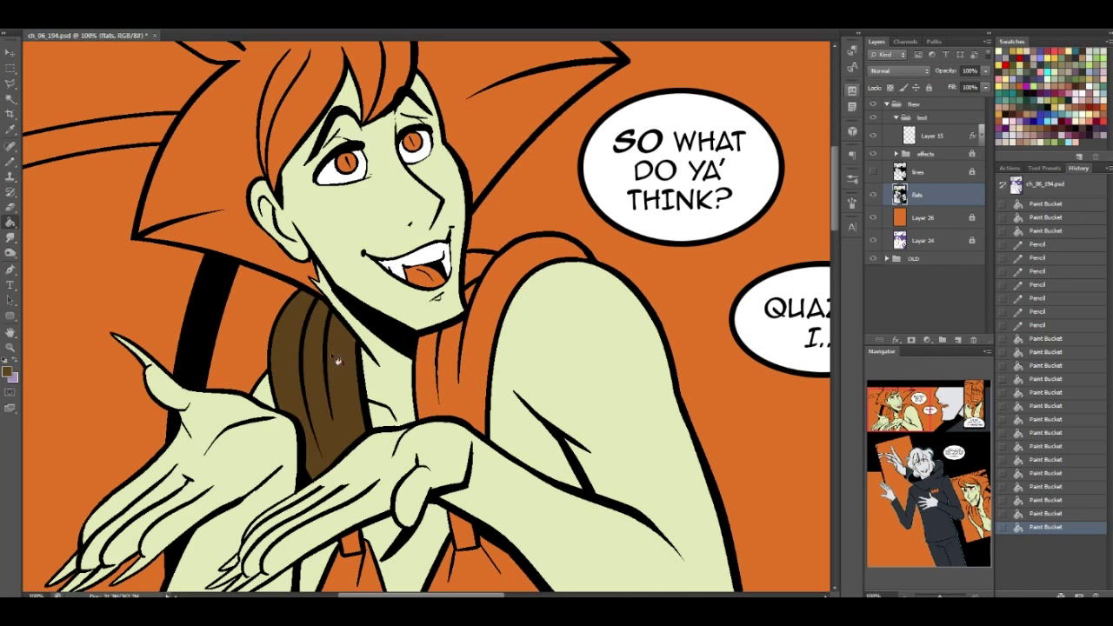
click(482, 305)
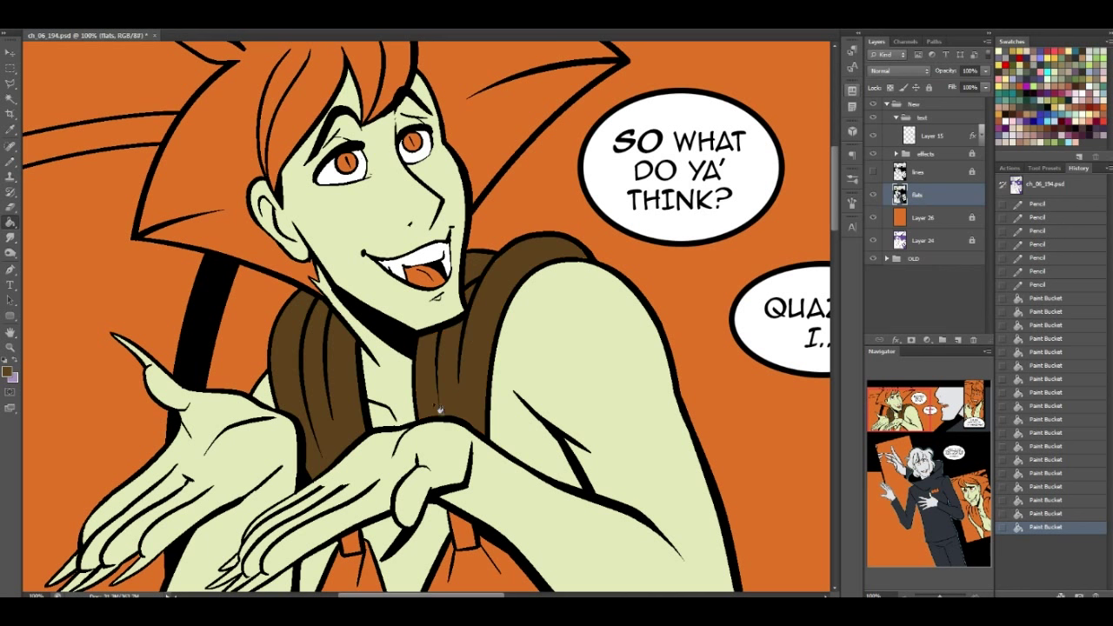
scroll(426, 313, down, 3)
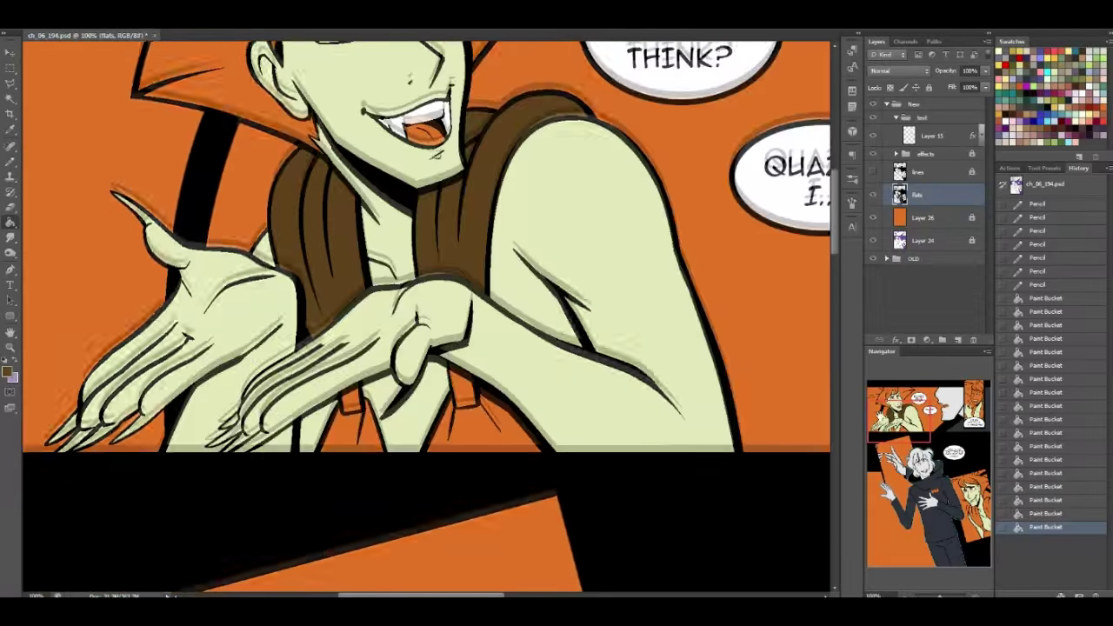
click(356, 426)
click(487, 415)
Fill both sides of the character's vest in the narrow upper panel with dark brown
drag(939, 430, 994, 417)
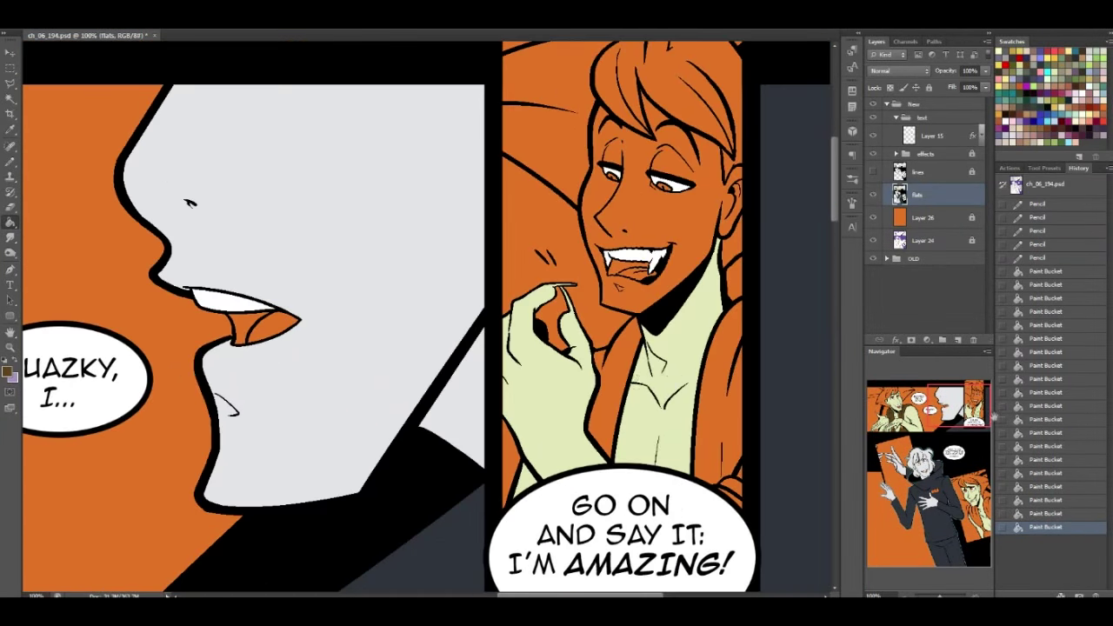
click(602, 390)
click(739, 323)
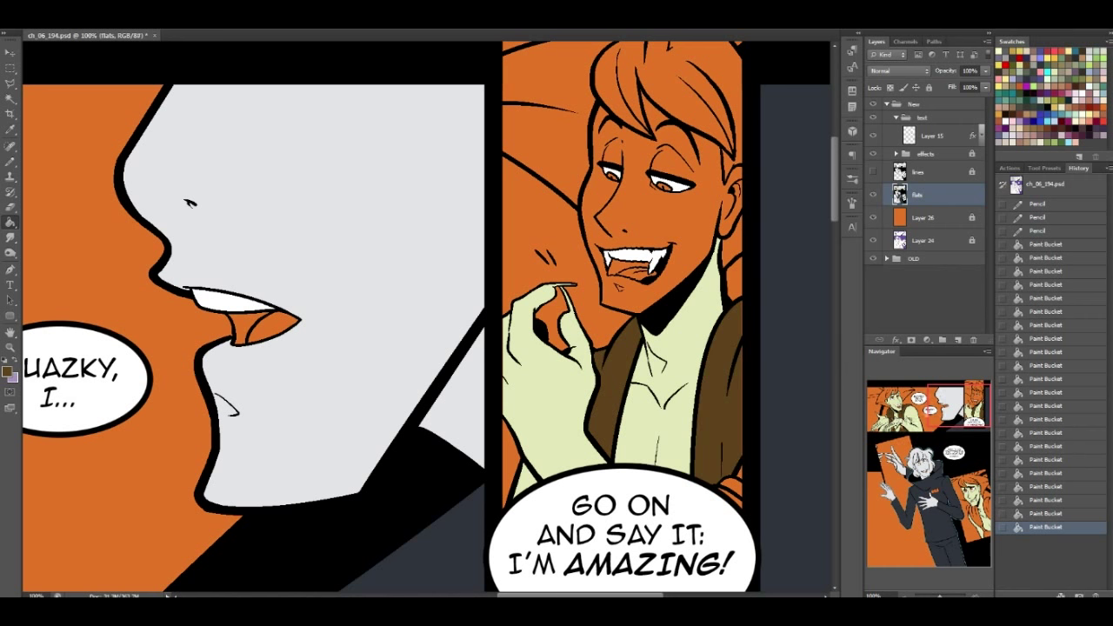
drag(937, 425, 955, 431)
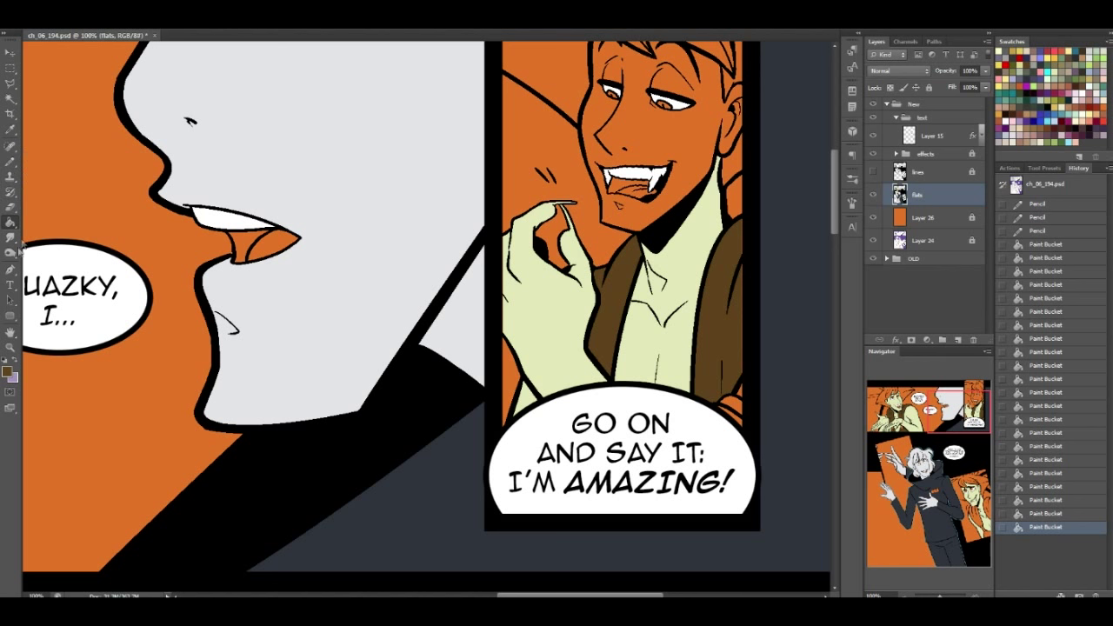
Fill the face, ear and remaining hand area of the character in the narrow upper panel with sampled pale green
click(6, 363)
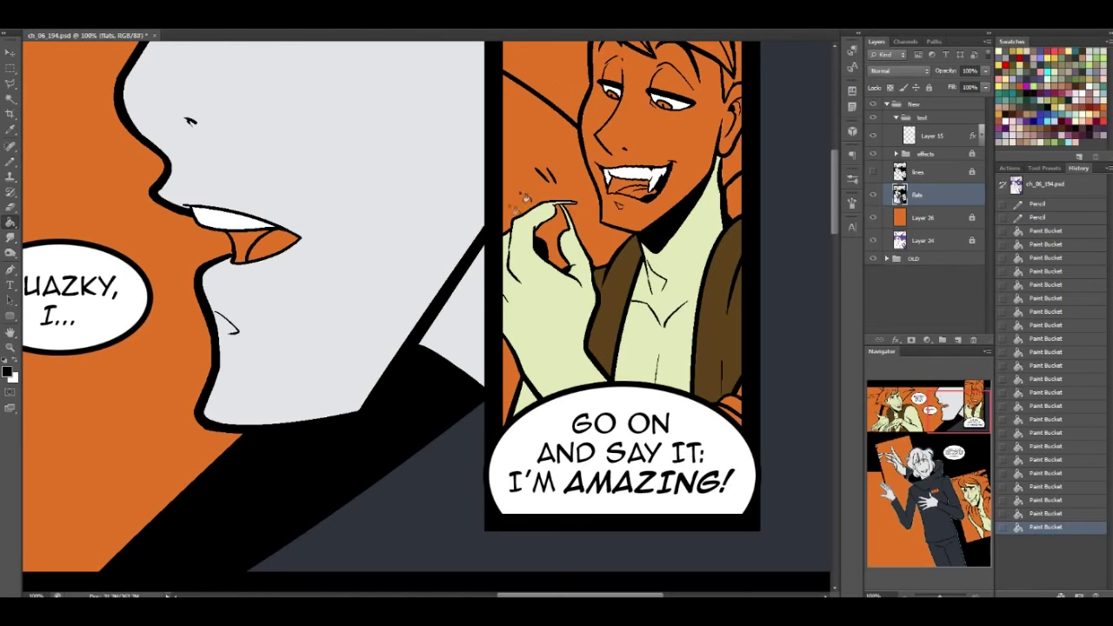
drag(951, 468, 960, 400)
alt+click(691, 363)
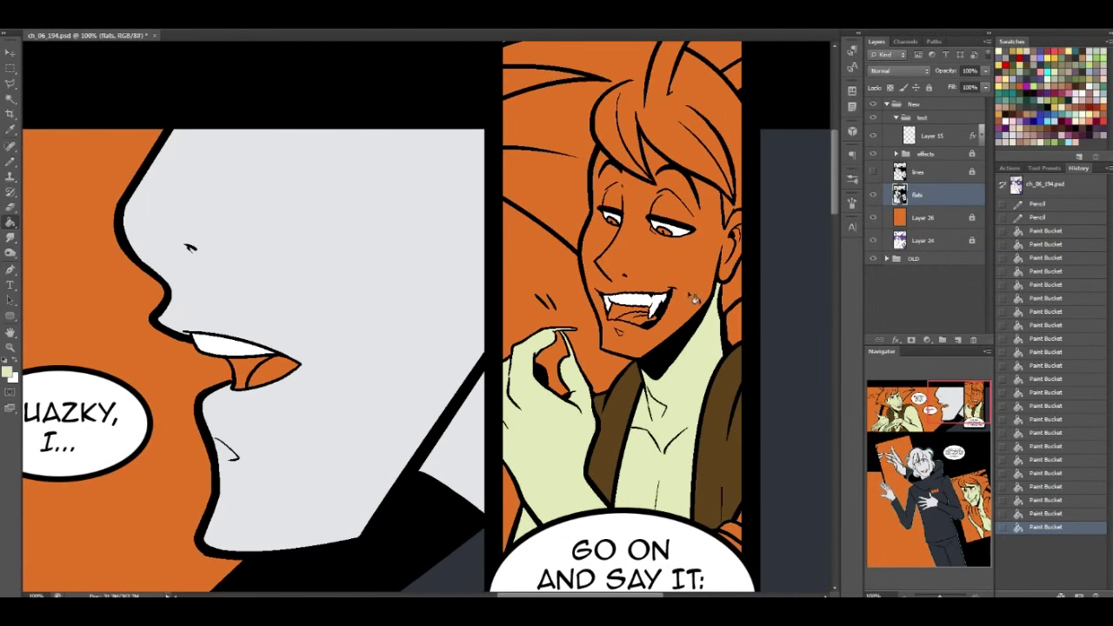
click(696, 291)
drag(949, 407, 951, 414)
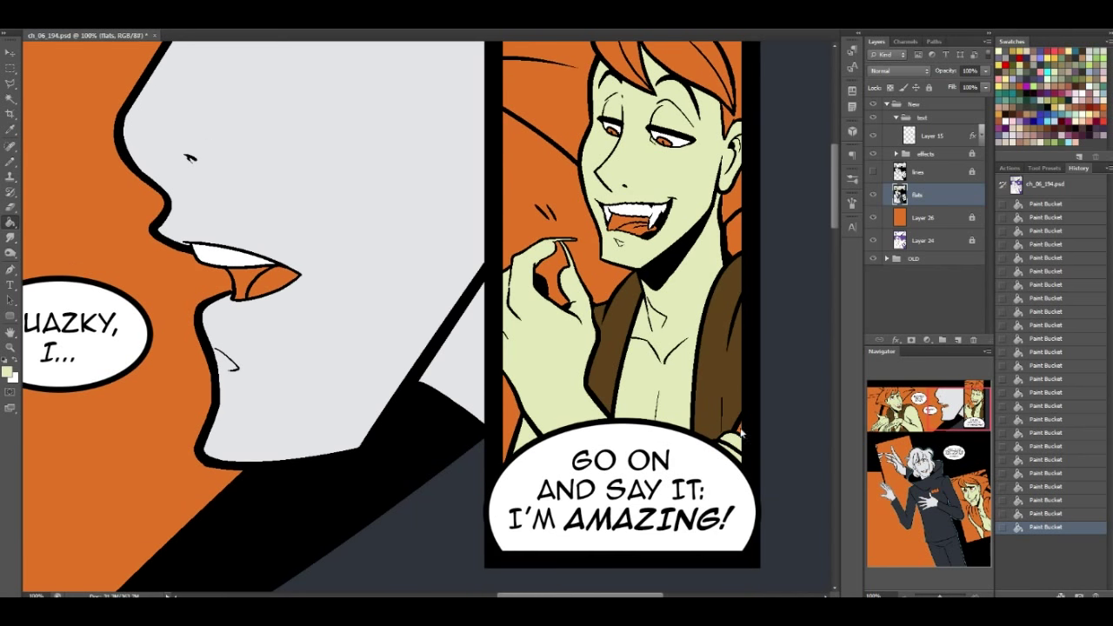
drag(962, 415, 961, 408)
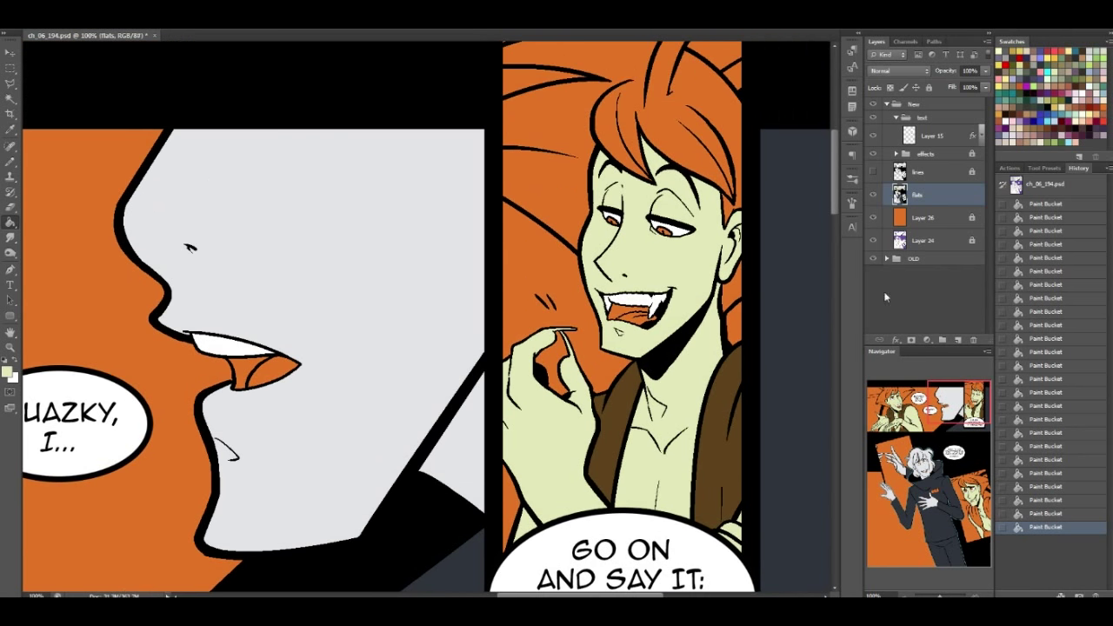
Fill the character's hair in the narrow upper panel and the first panel, including the separate strands, with the light green swatch
click(1098, 52)
click(714, 80)
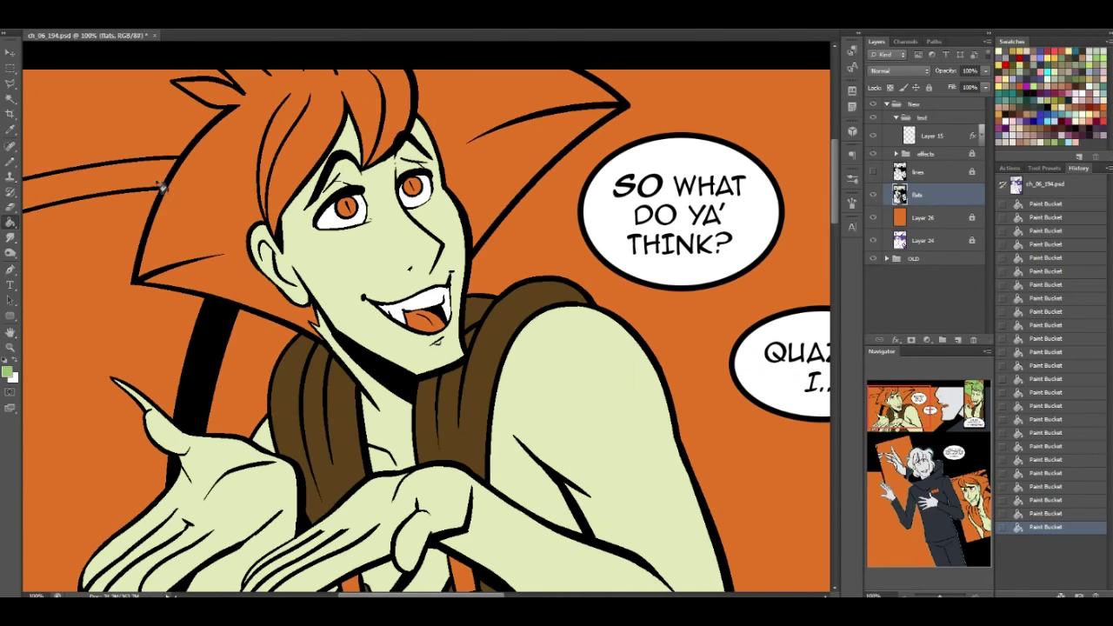
click(198, 199)
click(139, 177)
click(403, 96)
click(513, 100)
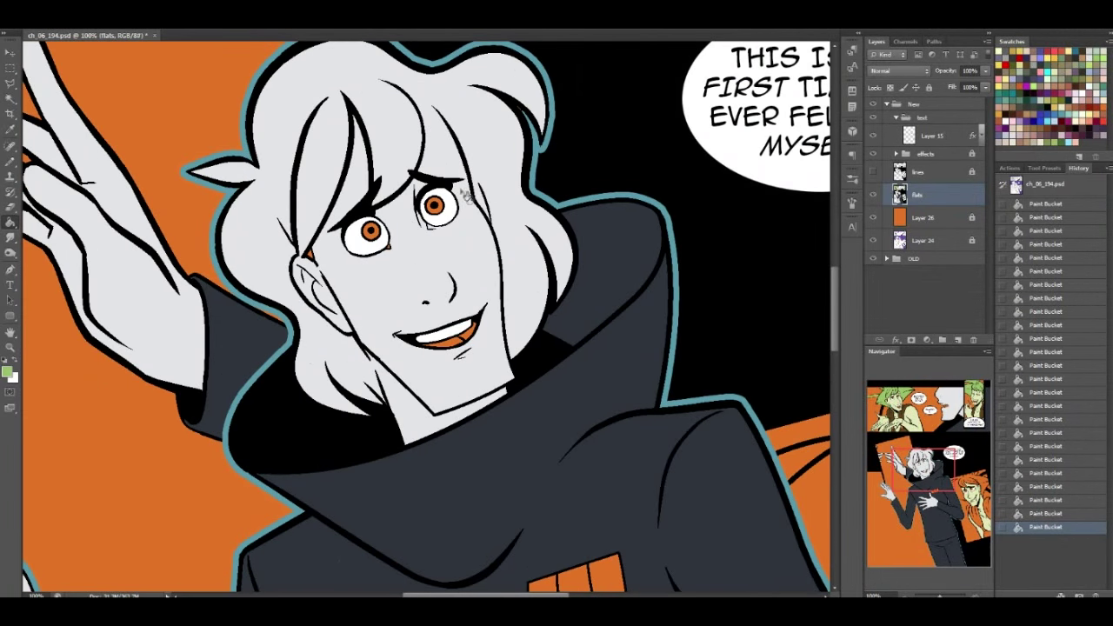
Fill the hair of the character in the tilted lower panel with the light green swatch
drag(927, 469, 915, 458)
alt+click(533, 416)
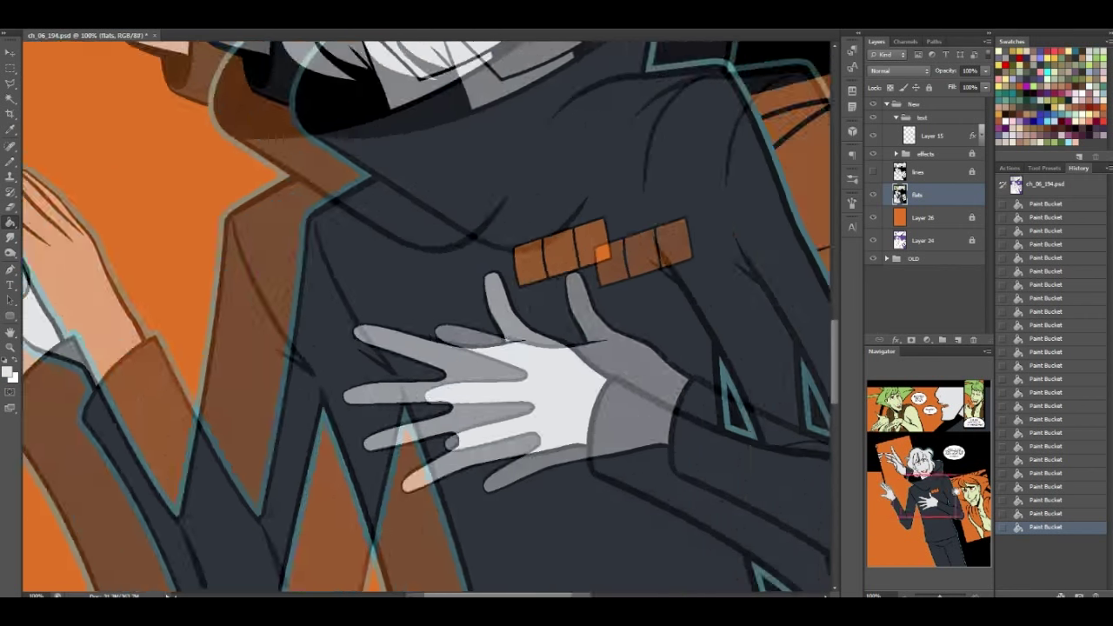
drag(957, 492, 983, 492)
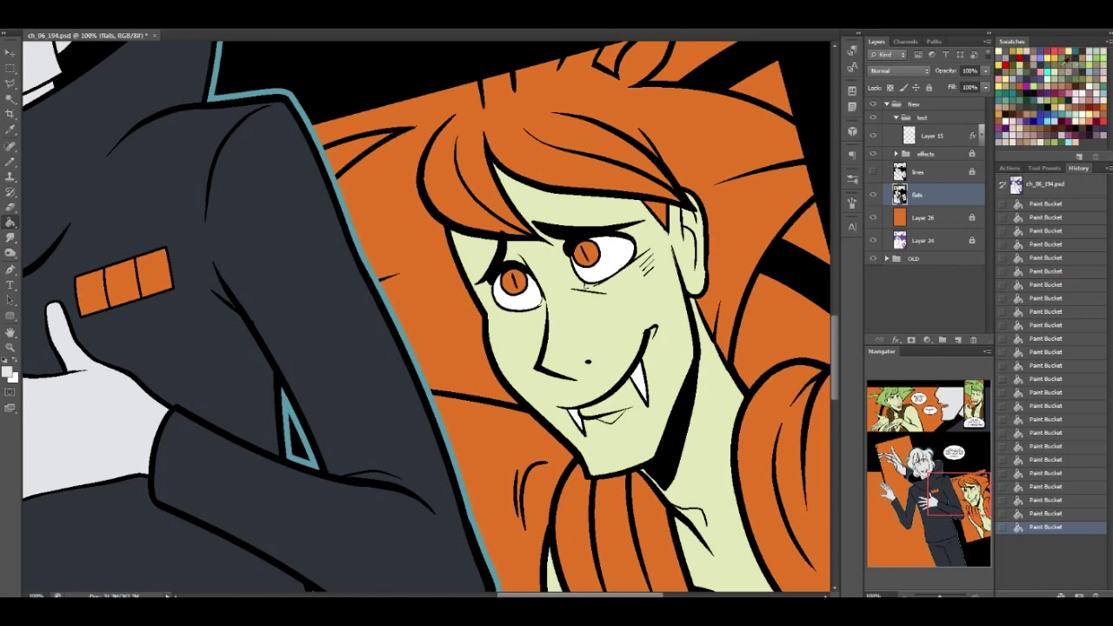
click(1099, 54)
click(697, 143)
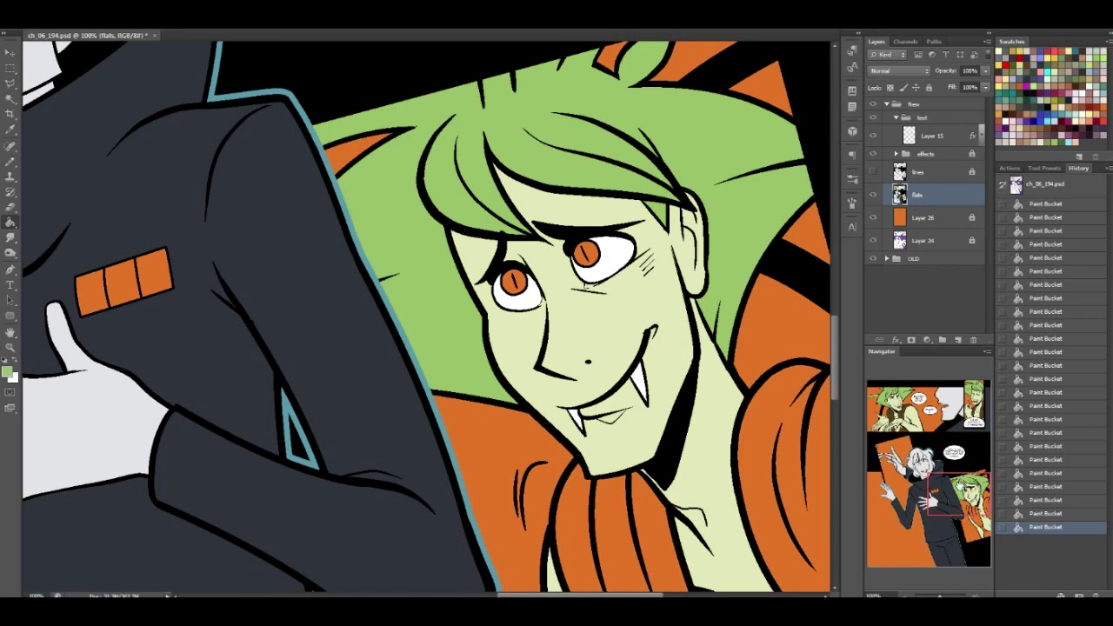
Fill the vest areas of the character in the tilted lower panel with the dark brown swatch
scroll(426, 317, down, 5)
click(1032, 61)
click(666, 252)
click(762, 205)
click(792, 530)
Fill the character's mouth interior in the first panel and the narrow upper panel with the Quazky Mouth swatch
drag(962, 522, 898, 416)
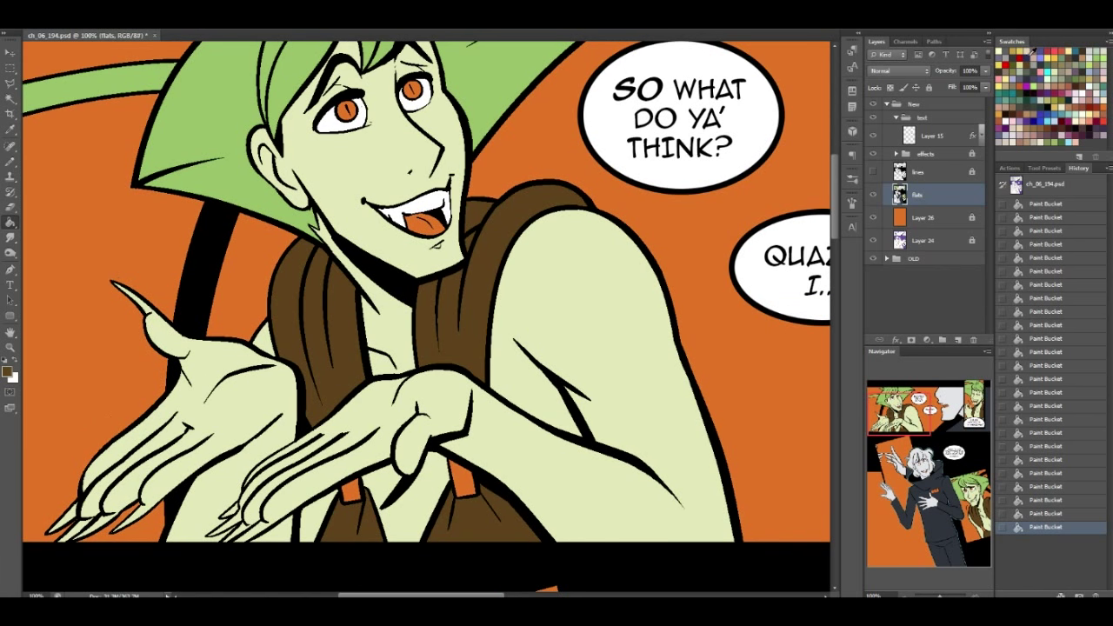
double_click(1016, 65)
click(660, 203)
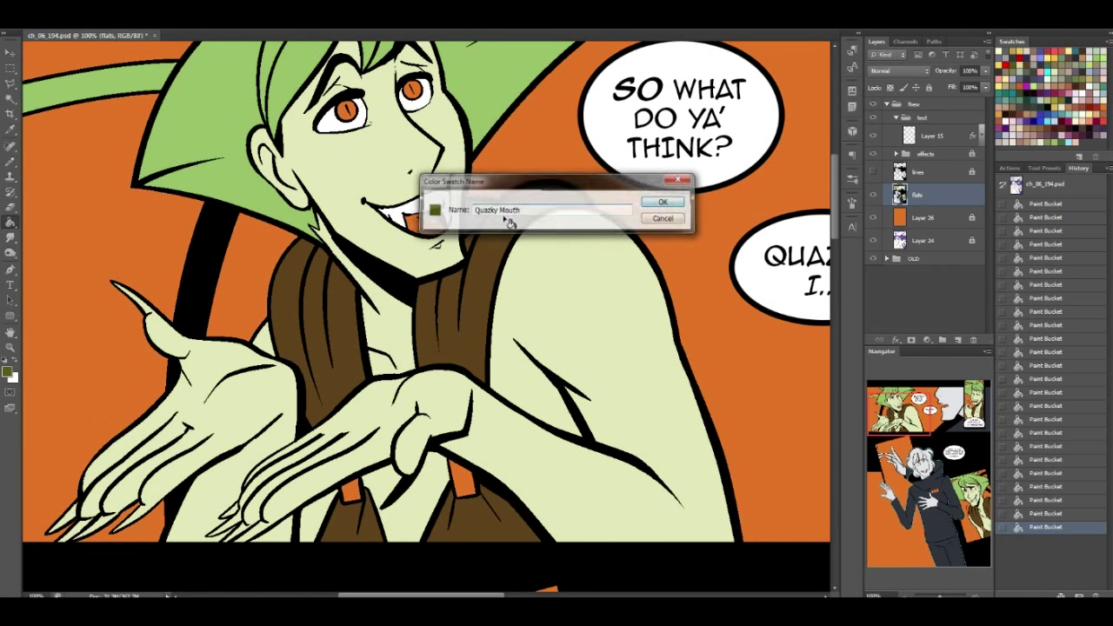
click(426, 227)
drag(934, 406, 958, 401)
click(636, 313)
click(627, 315)
drag(952, 413, 904, 479)
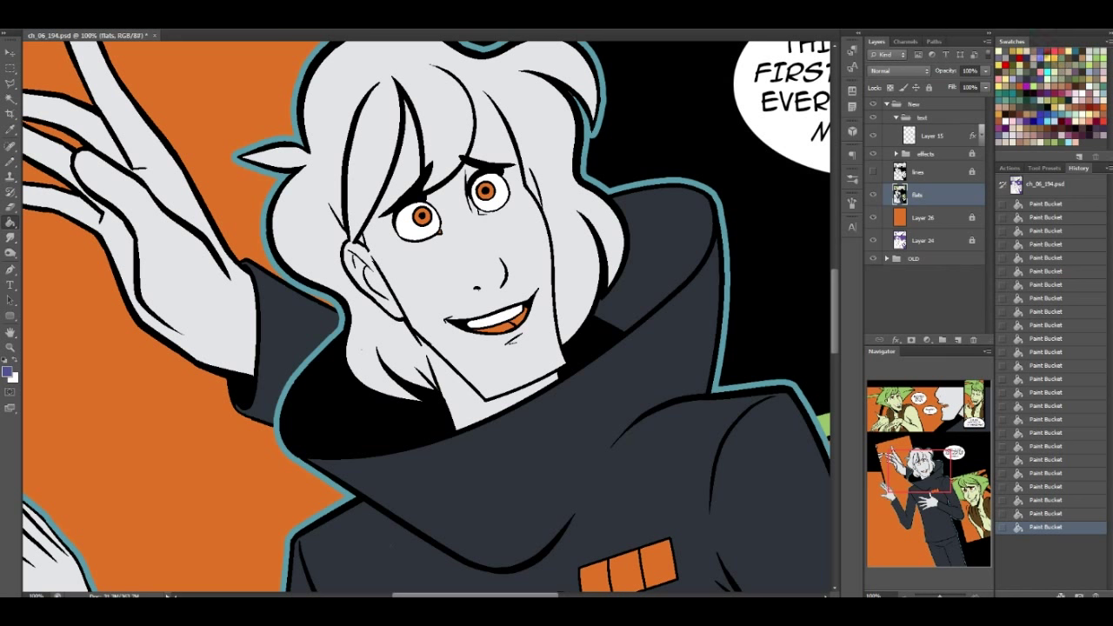
Fill the white-haired character's irises purple and his mouth interior dark pink, including the mouth in the upper close-up panel
click(422, 218)
click(487, 193)
click(522, 319)
drag(930, 468, 934, 409)
click(705, 246)
Fill the white-haired character's tongue with the pink swatch in the close-up and the large panel, and save the file
click(1068, 90)
click(726, 254)
drag(920, 405, 911, 467)
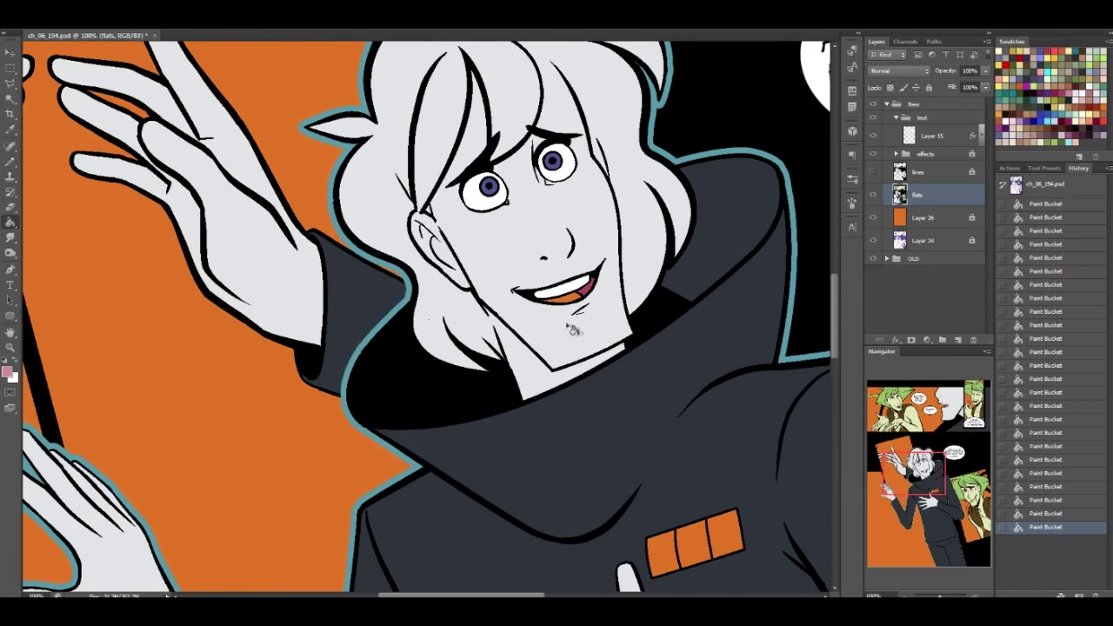
click(570, 298)
key(ctrl+s)
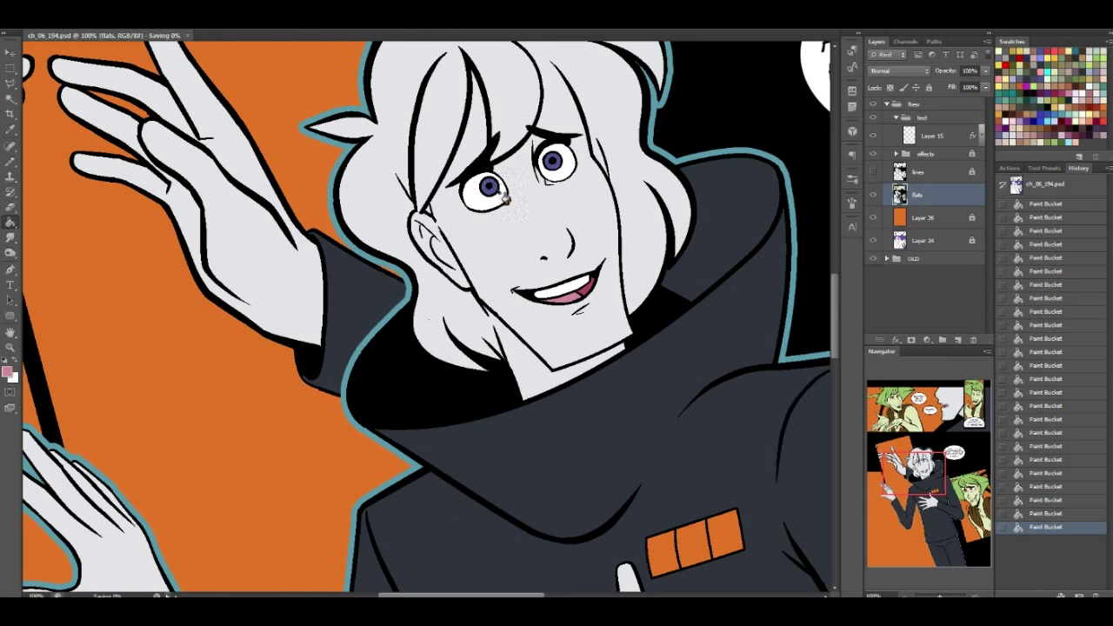
Fill the three badge segments on the dark jacket with the purple sampled from the iris, and save the file
alt+click(493, 191)
click(665, 550)
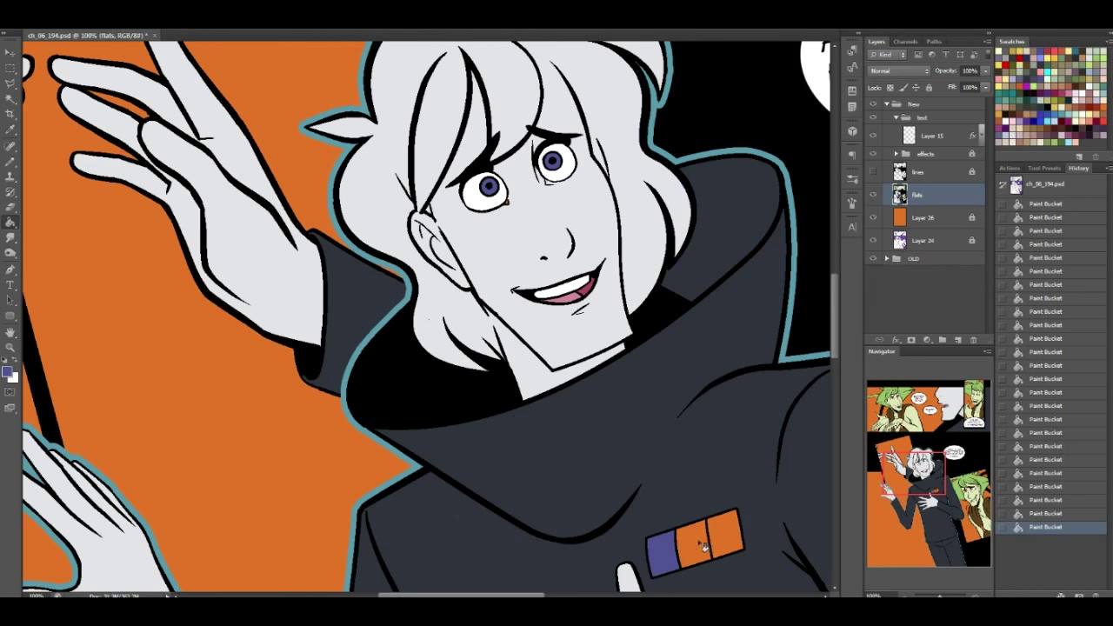
click(700, 541)
click(727, 533)
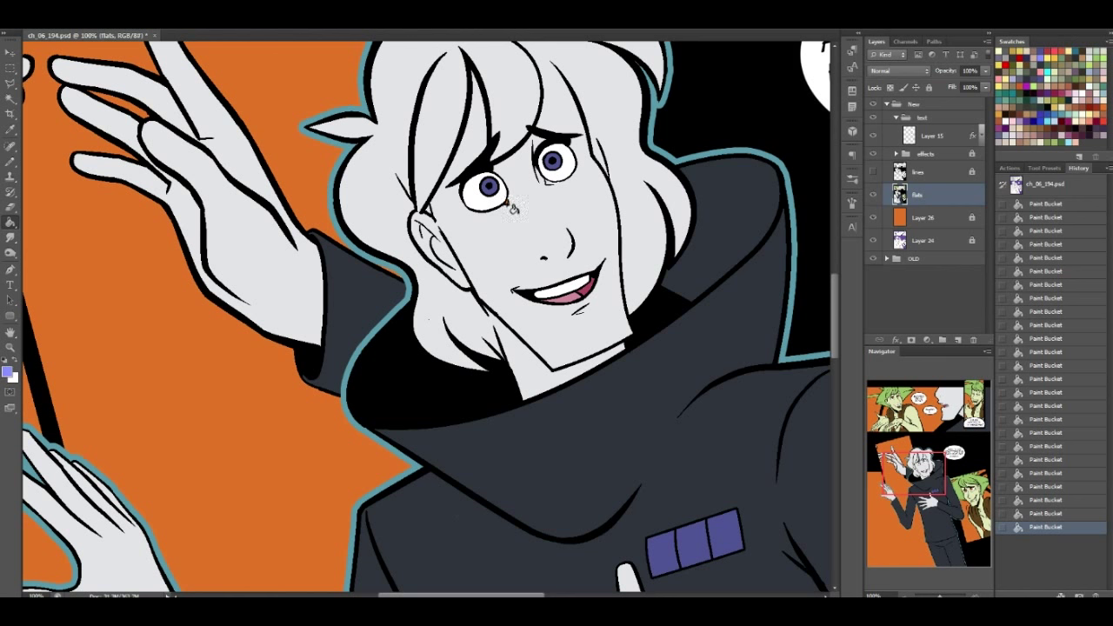
key(ctrl+s)
drag(943, 478, 962, 496)
click(1009, 77)
click(522, 263)
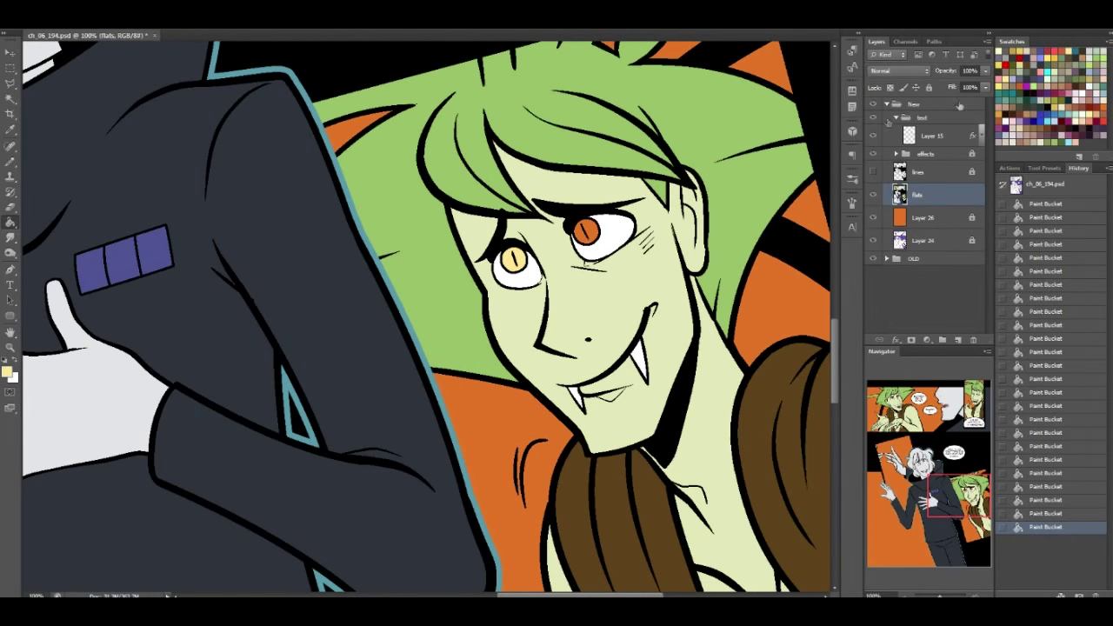
key(ctrl+z)
Fill the green-haired character's irises with the golden yellow swatch in the tilted panel, the narrow upper panel and the first panel
click(1001, 60)
click(521, 261)
click(588, 231)
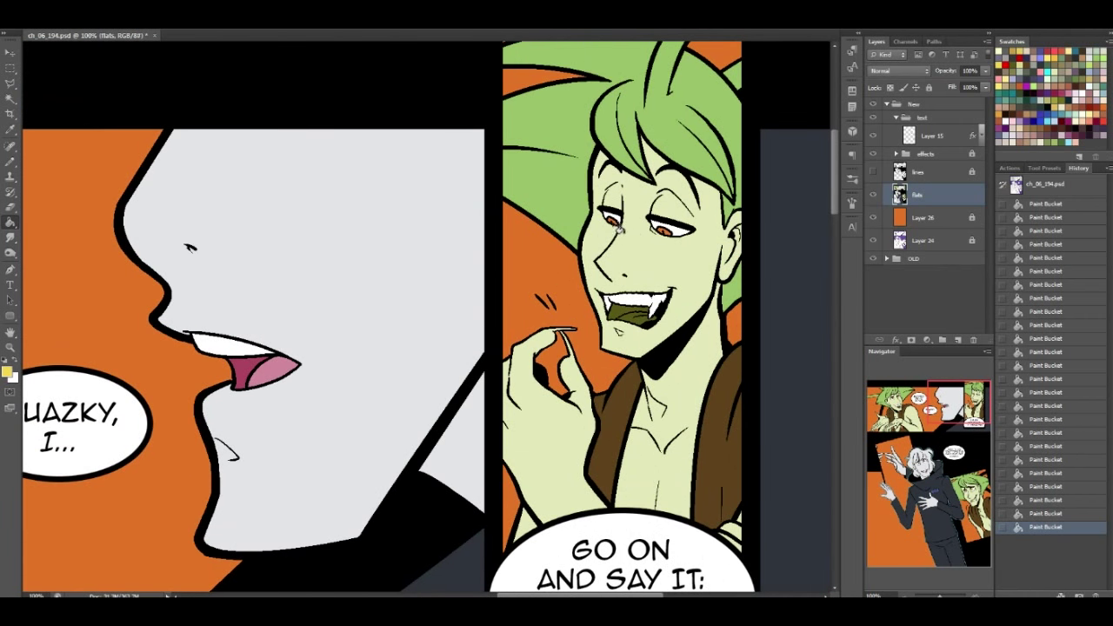
click(615, 223)
click(670, 235)
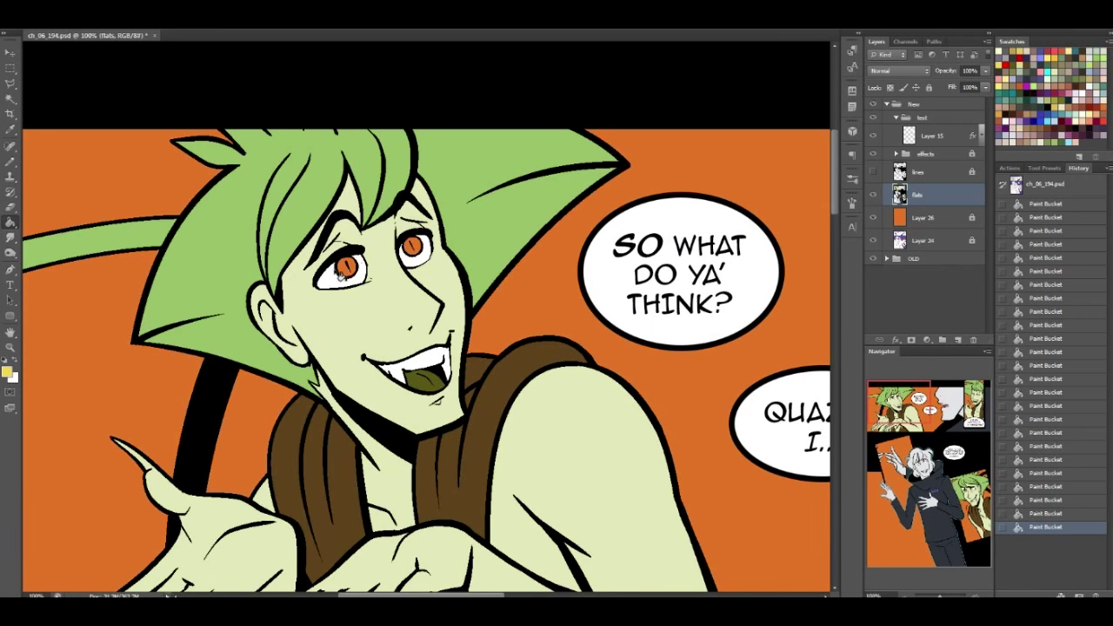
click(342, 273)
click(415, 250)
Fill the remaining orange pieces on the green-haired character's vest straps with the grey swatch, and save the file
drag(894, 391, 897, 411)
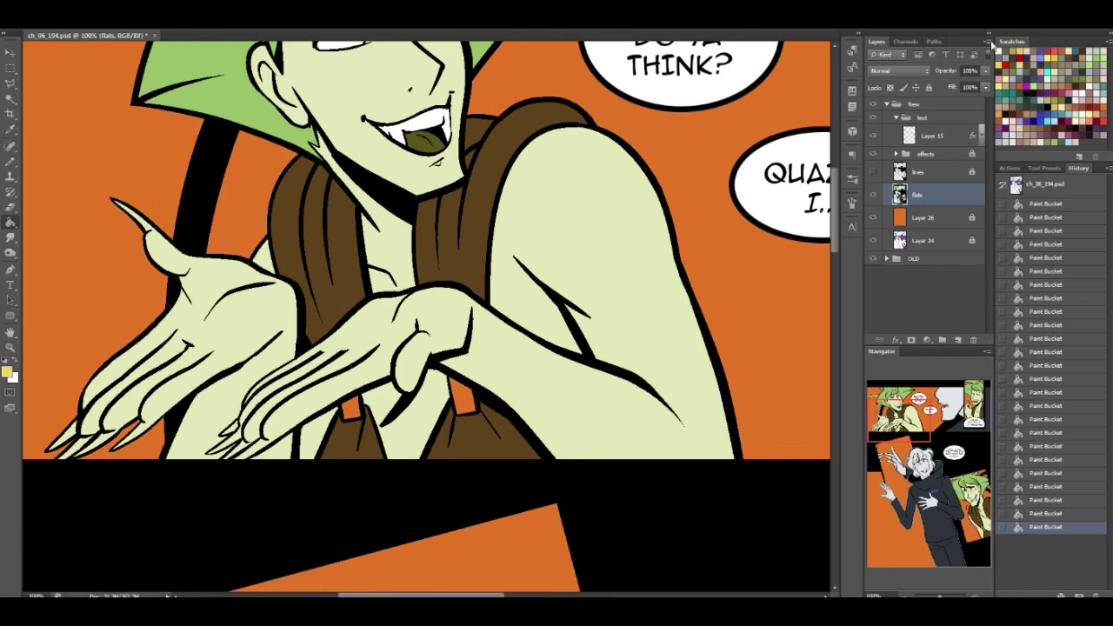
click(1032, 63)
click(353, 409)
click(462, 399)
drag(896, 417, 987, 396)
click(738, 568)
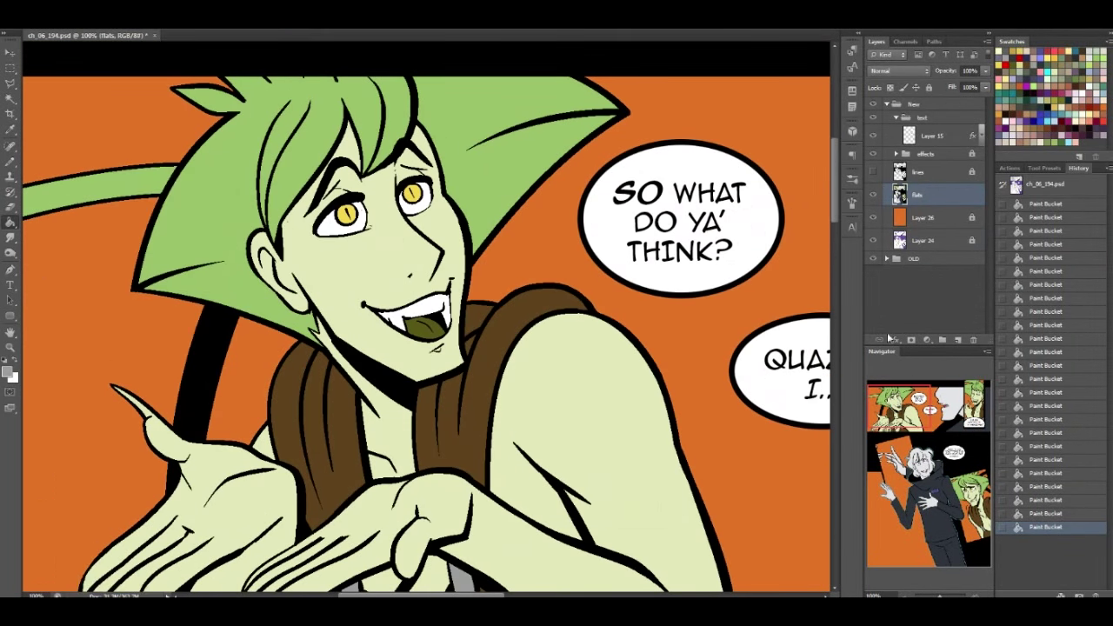
key(ctrl+s)
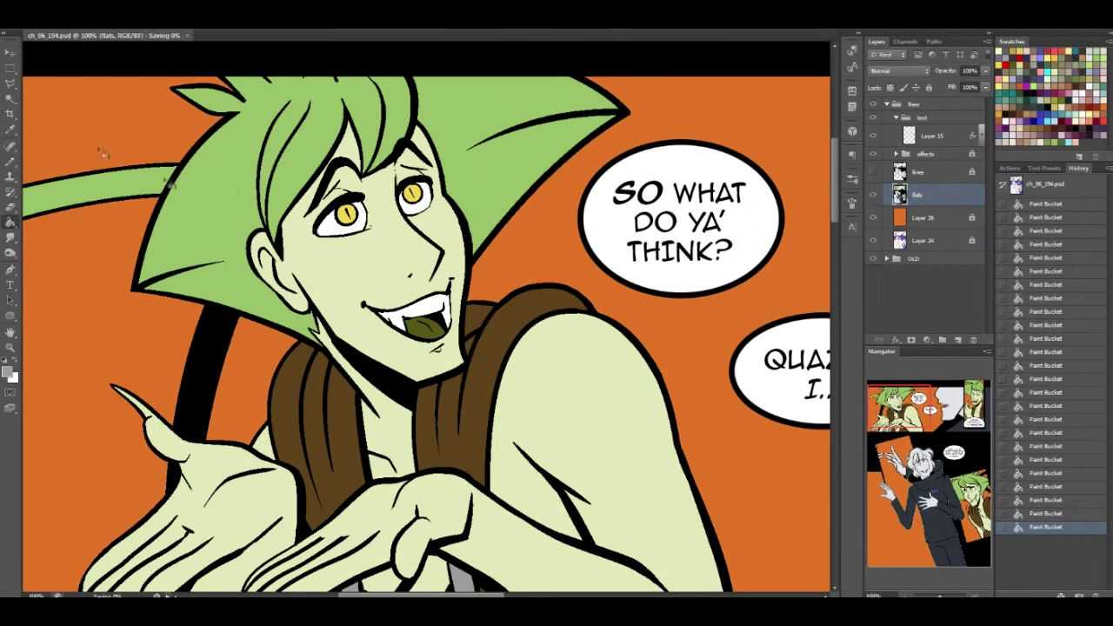
At 200% zoom, make a Magic Wand selection at the first panel's eyes, invert it, expand it and invert it back
click(10, 99)
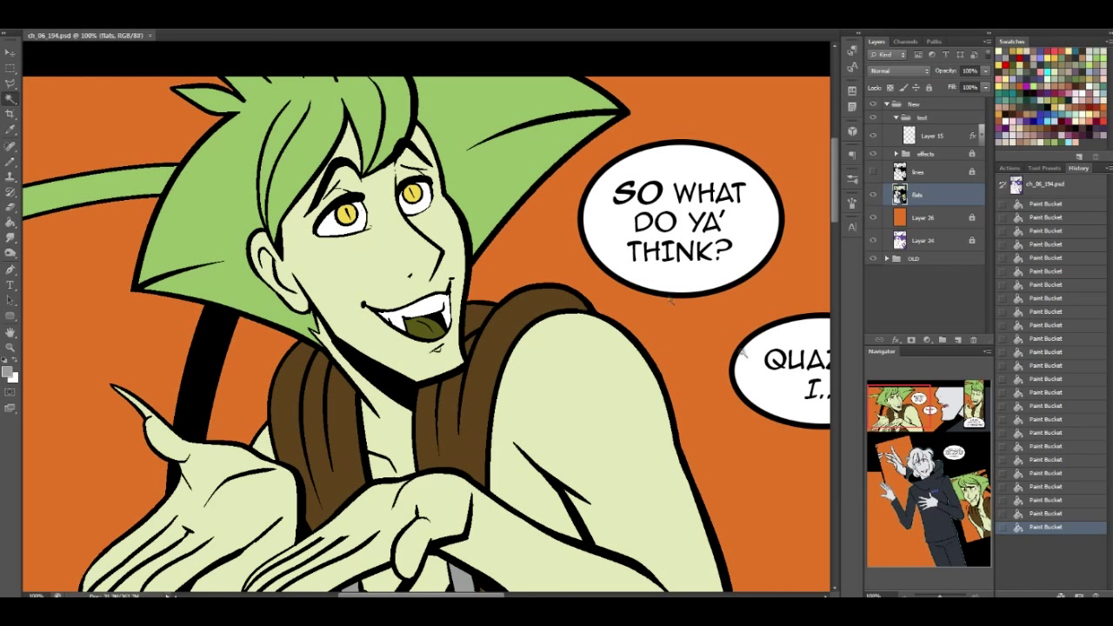
double_click(873, 596)
key(Escape)
click(879, 596)
text(200)
key(Return)
drag(908, 406, 899, 393)
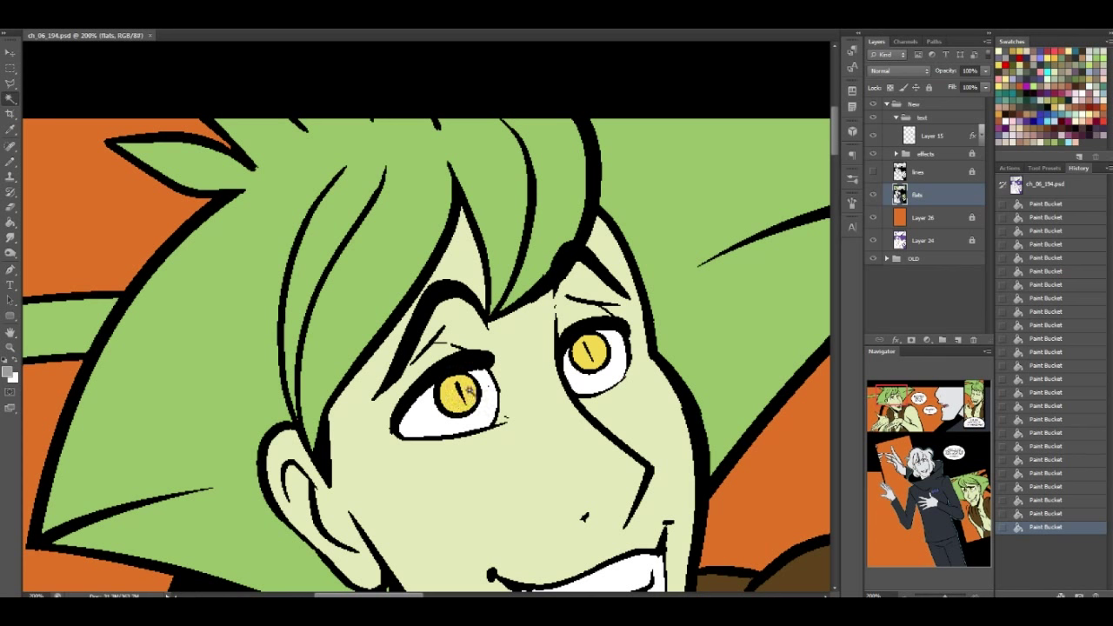
click(420, 359)
key(ctrl+shift+i)
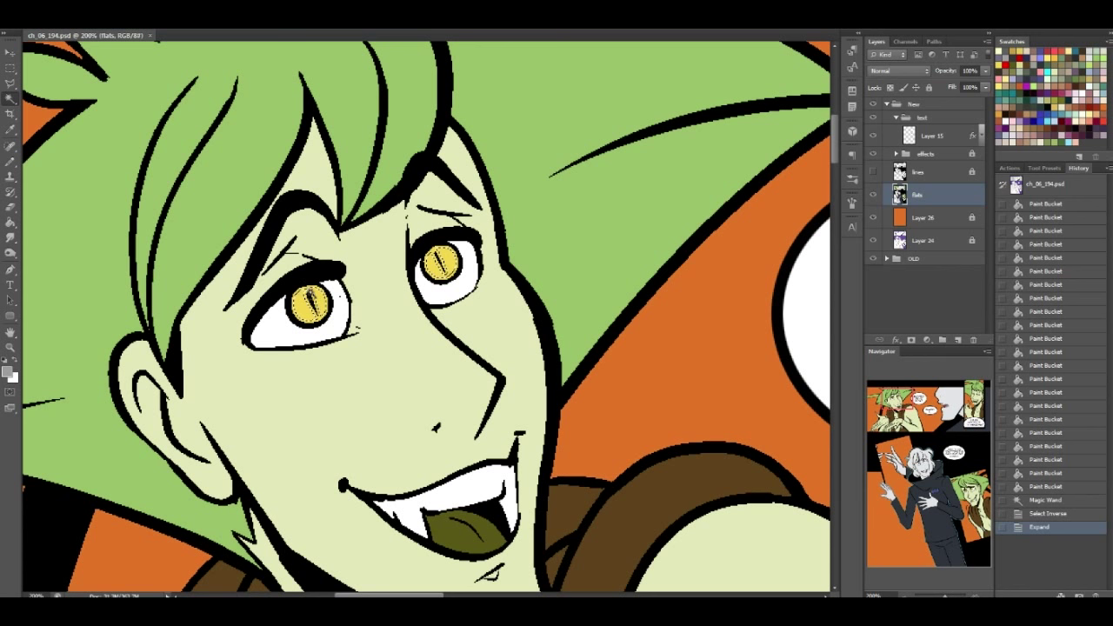
key(ctrl+shift+i)
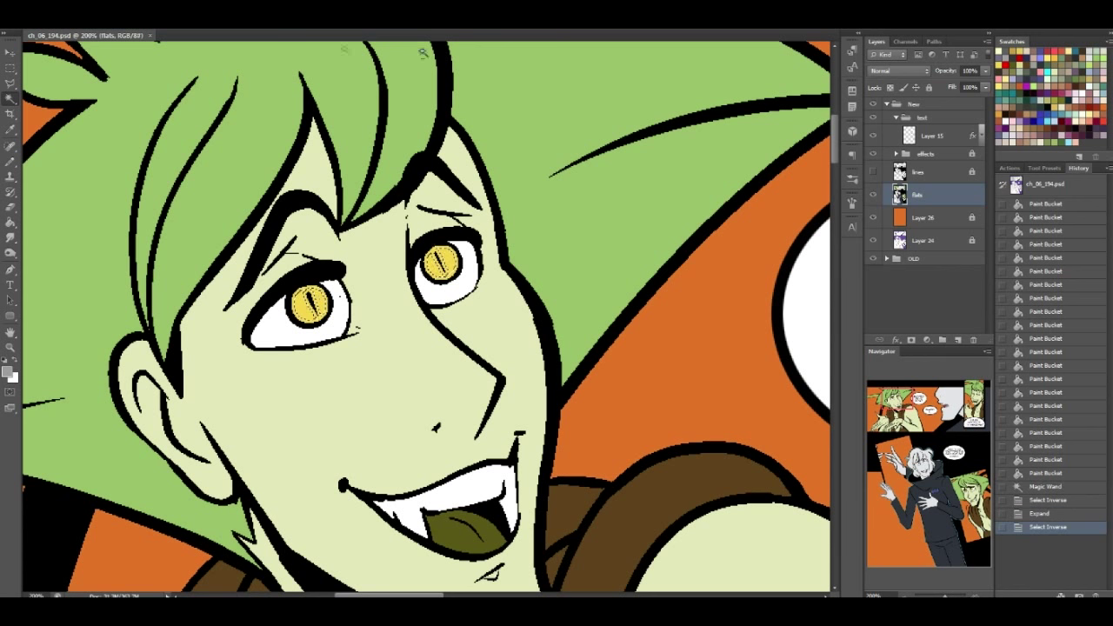
Pick the red swatch and remake the Magic Wand selection at the first panel's eye, inverting it
click(10, 163)
click(1009, 61)
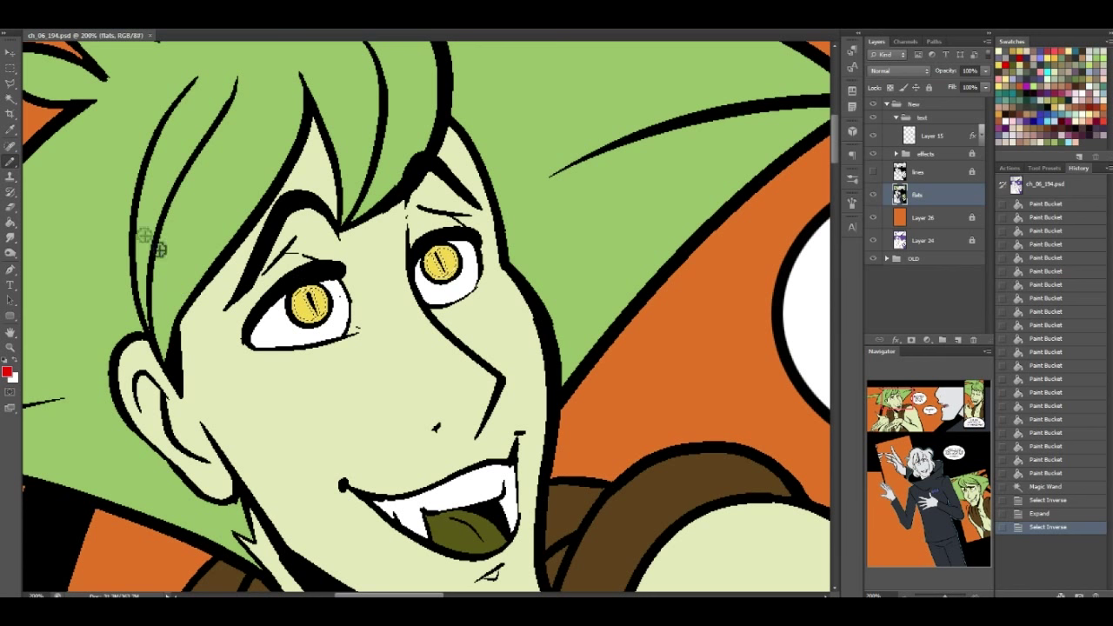
click(9, 99)
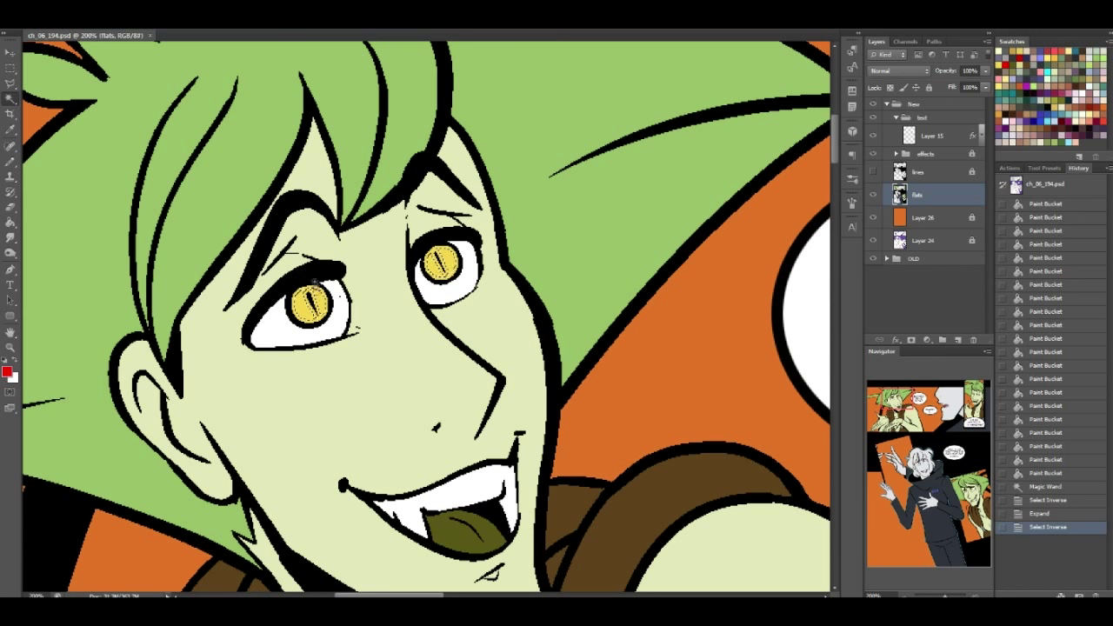
click(322, 295)
key(ctrl+shift+i)
click(359, 327)
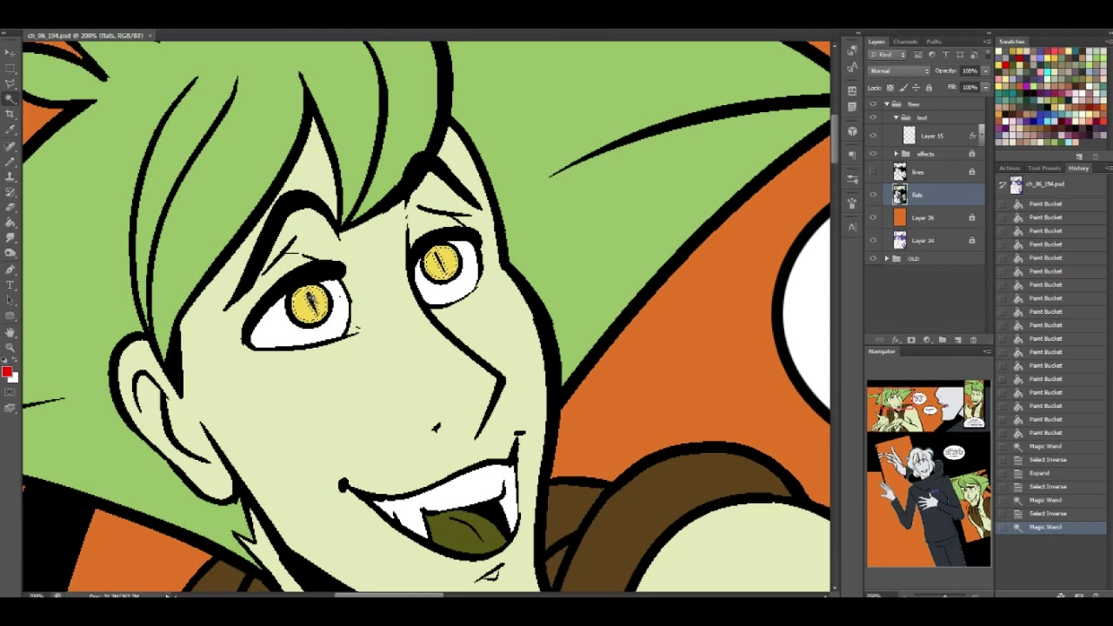
key(ctrl+shift+i)
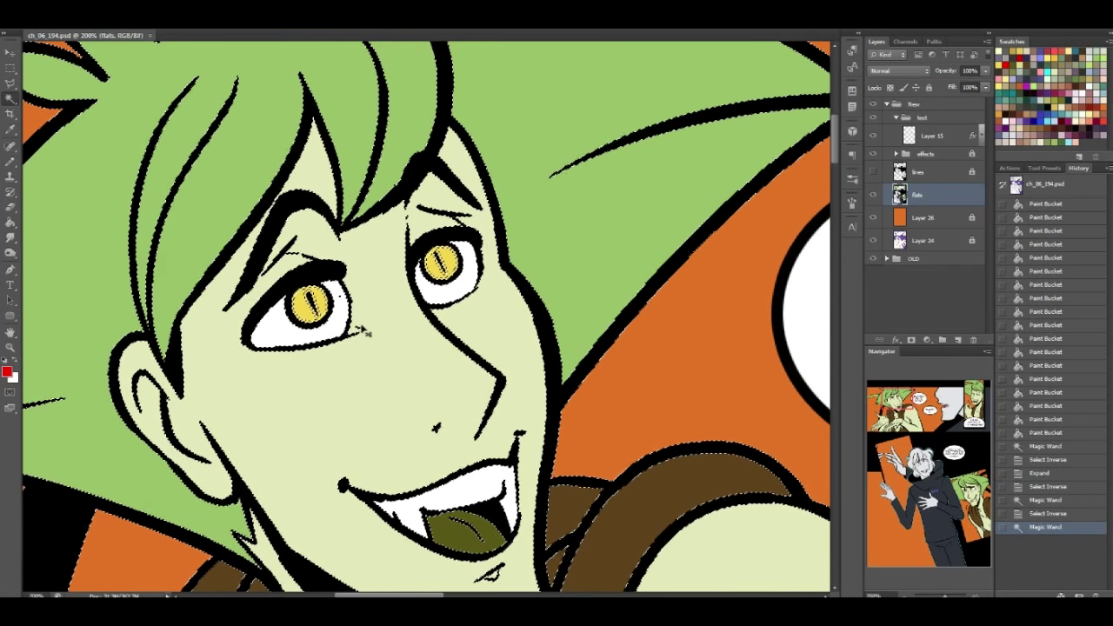
Invert the selection and pencil red around the slit pupils of both eyes in the first panel
click(11, 163)
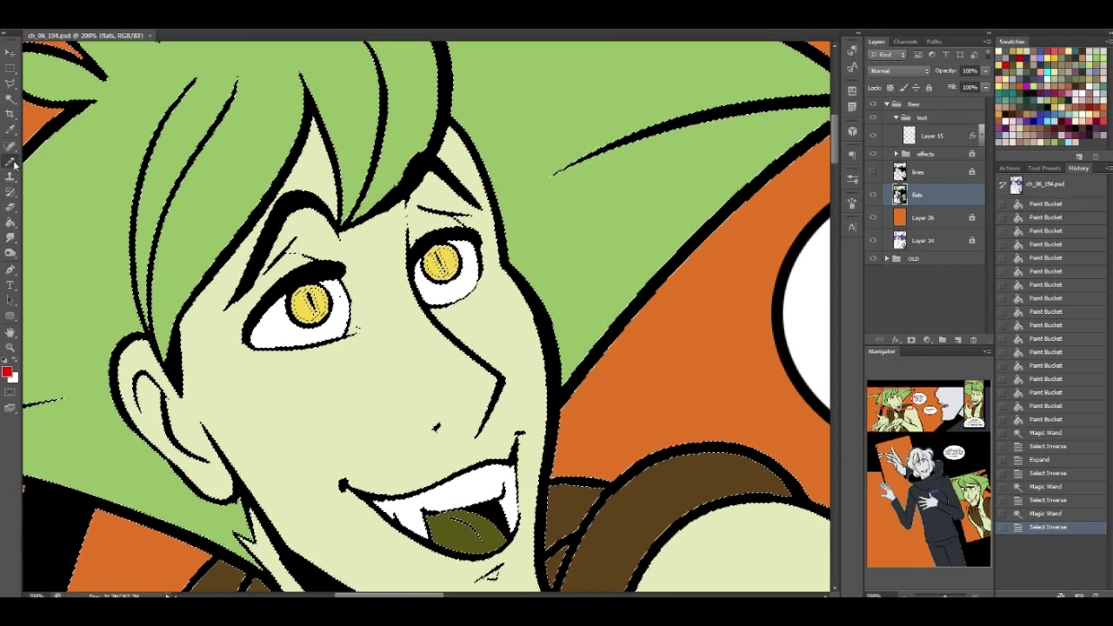
drag(306, 308, 313, 293)
key(ctrl+z)
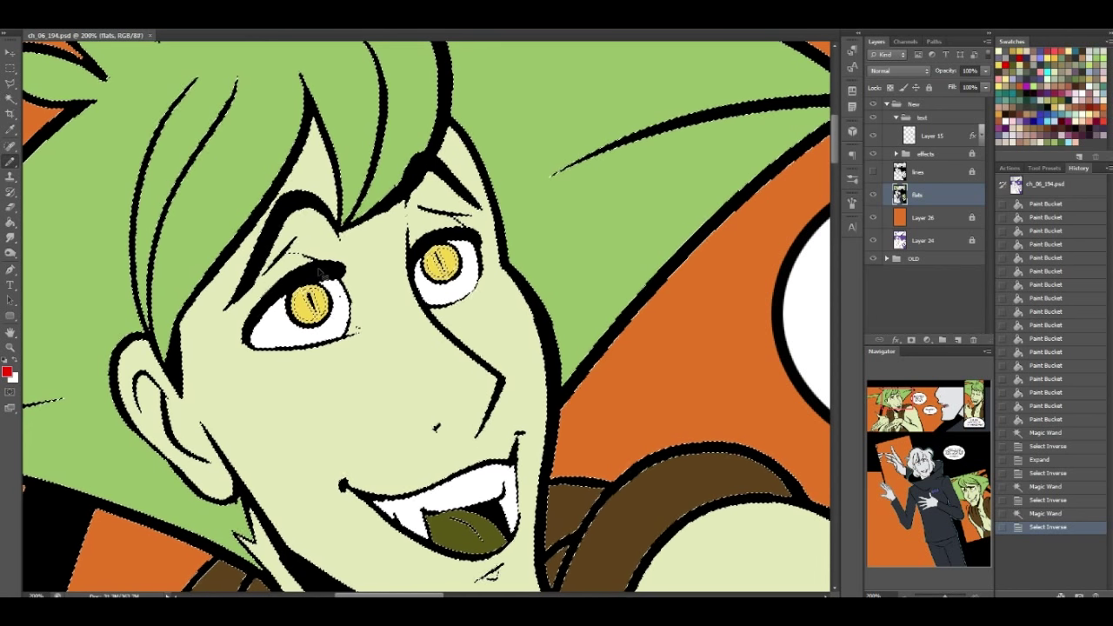
key(ctrl+shift+i)
drag(312, 301, 323, 318)
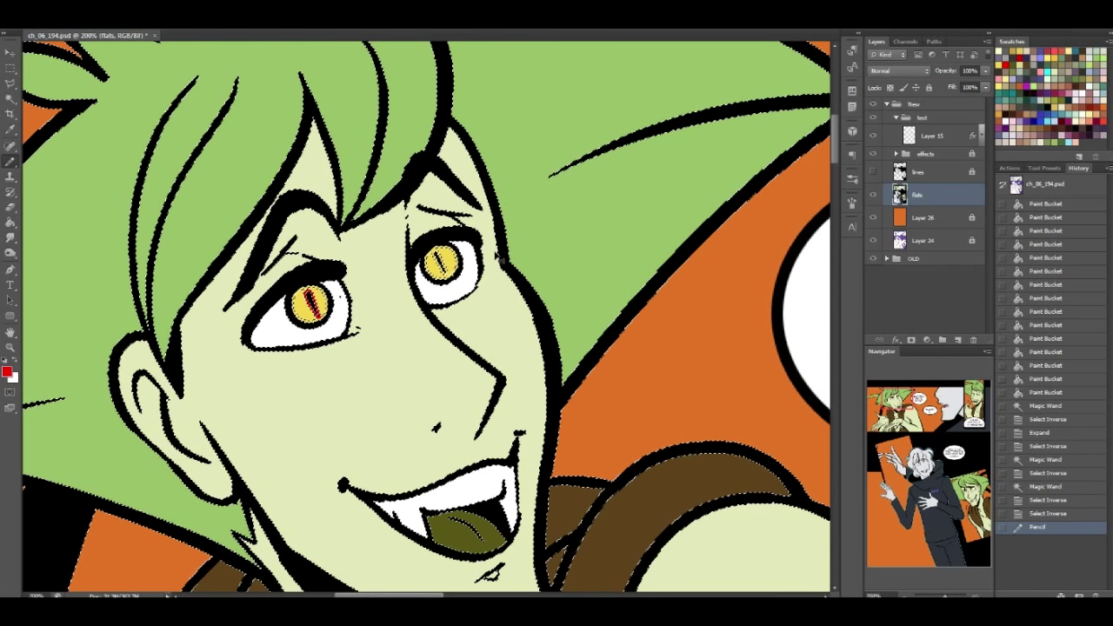
key(ctrl+h)
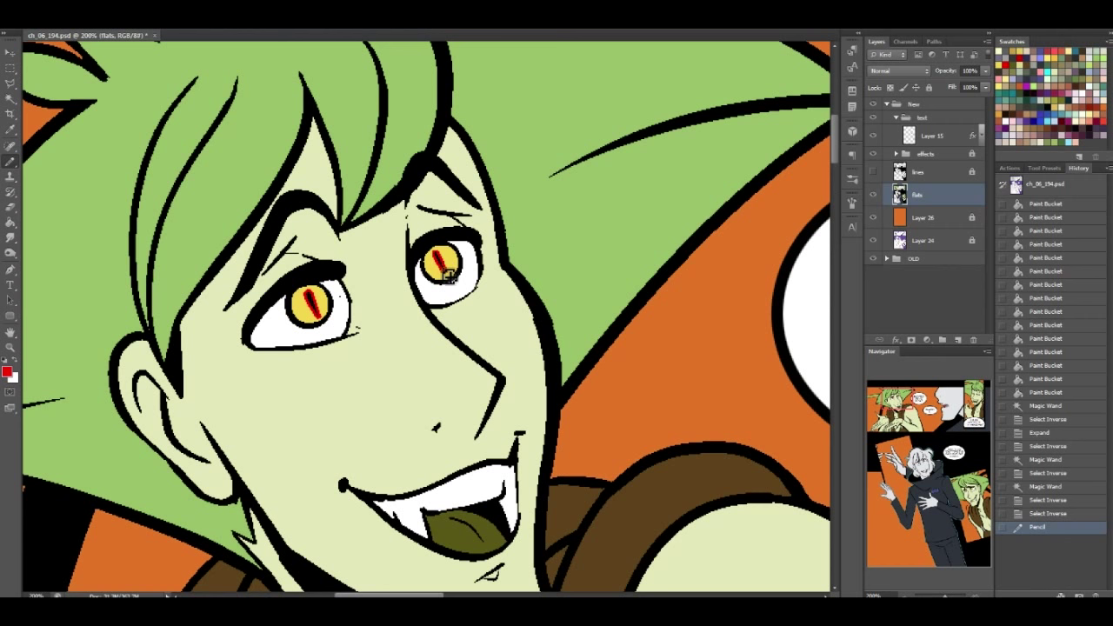
drag(449, 277, 450, 279)
Pencil red into both irises of the character in the narrow upper panel, clear the selection and save the file
click(949, 400)
drag(948, 400, 975, 398)
drag(397, 205, 405, 207)
drag(501, 233, 507, 225)
mouse_move(976, 403)
mouse_down()
mouse_move(997, 439)
mouse_move(1004, 483)
mouse_move(990, 484)
mouse_move(1000, 483)
mouse_up()
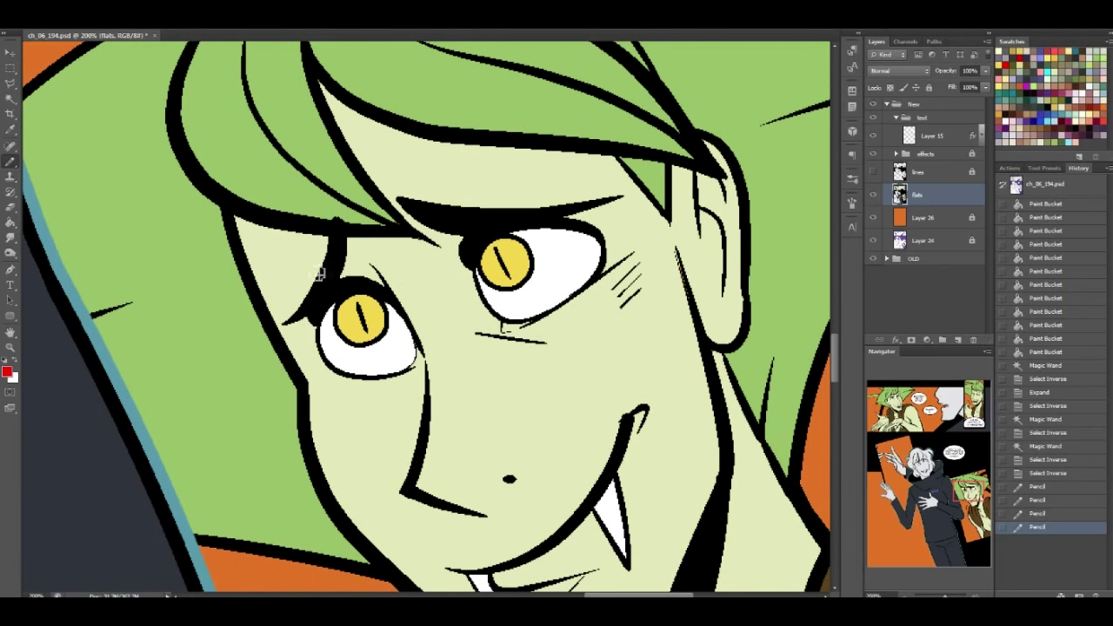
key(ctrl+d)
key(ctrl+s)
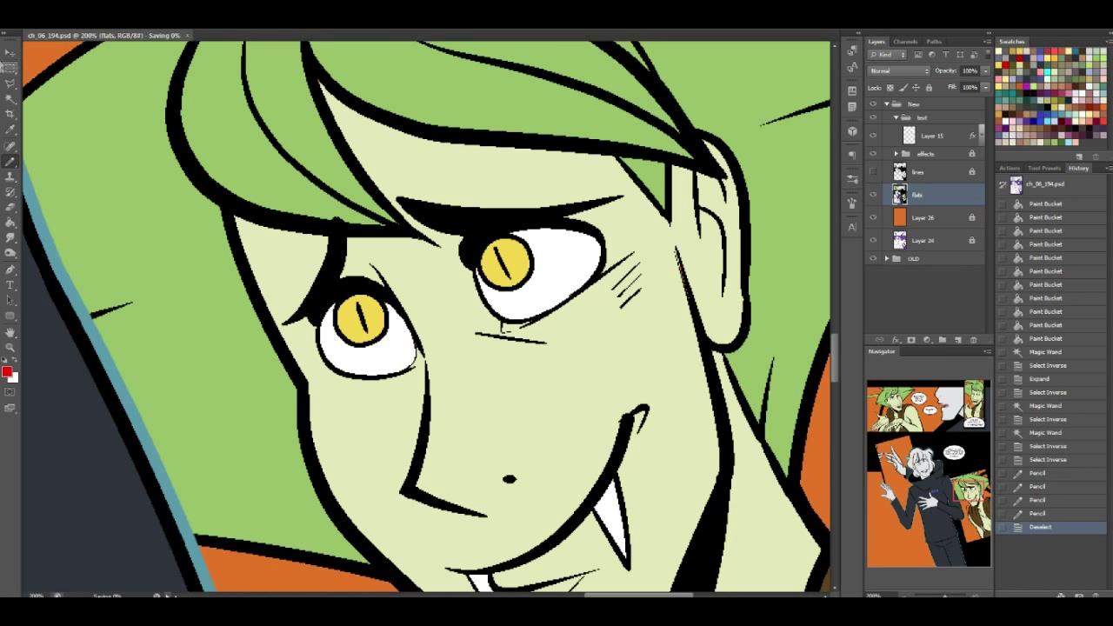
Select both yellow irises in the tilted panel with the Magic Wand and pencil red around the lower eye's pupil
click(10, 99)
click(372, 315)
shift+click(506, 262)
click(11, 161)
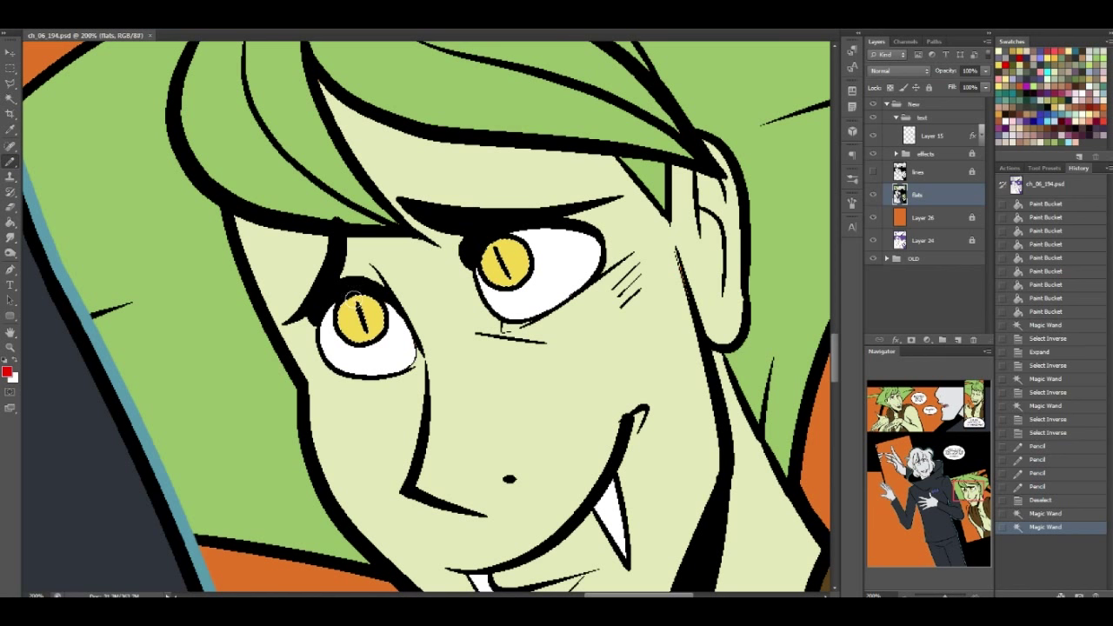
drag(355, 303, 362, 320)
key(ctrl+z)
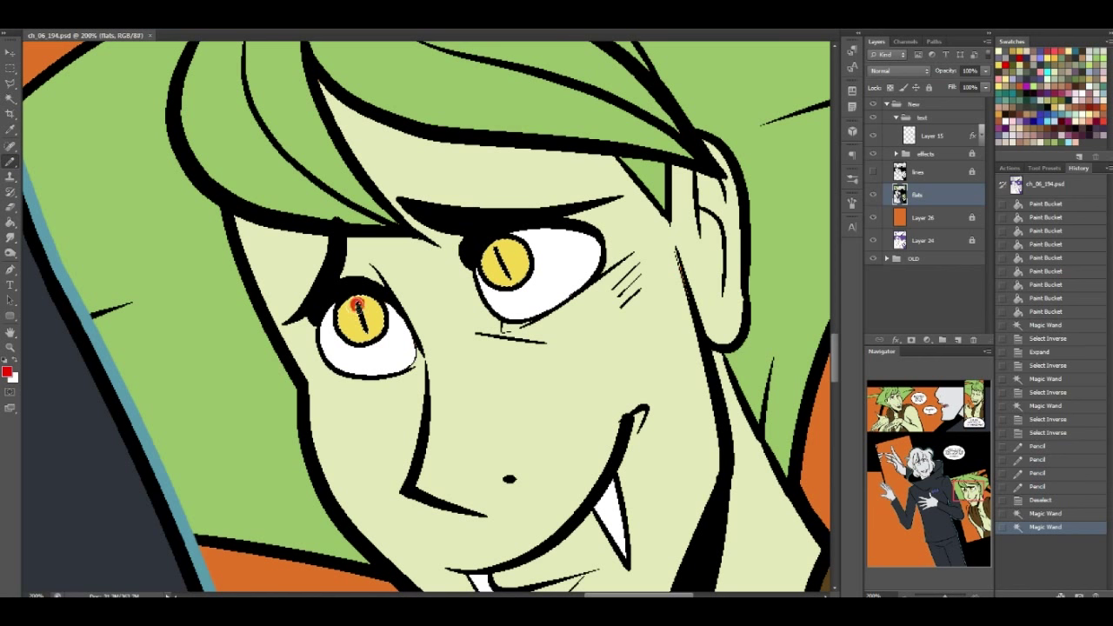
drag(357, 306, 362, 335)
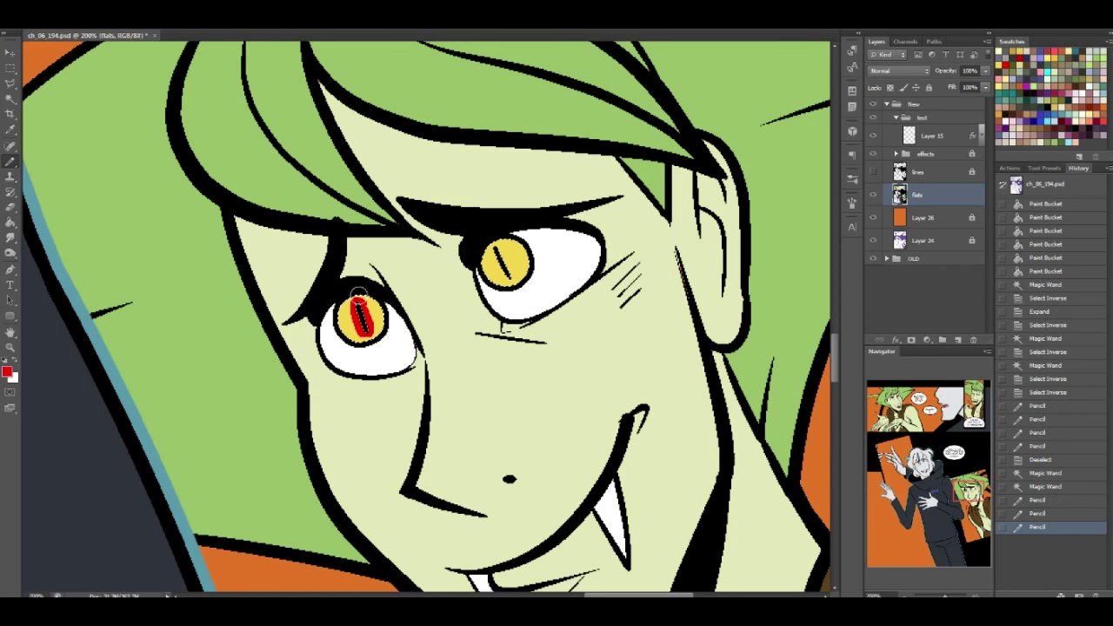
Touch up the edge of the lower eye's red pupil ring with the yellow sampled from the iris
alt+click(373, 302)
click(373, 306)
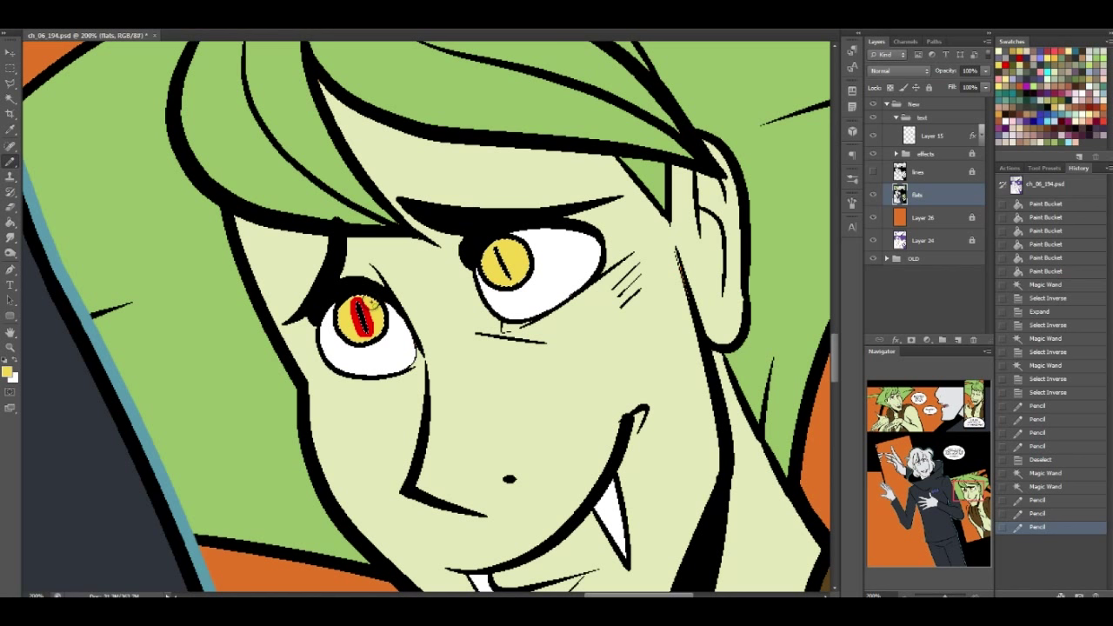
click(373, 303)
Pencil the sampled red around the other eye's pupil in the tilted panel, clear the selection and save the file
alt+click(363, 323)
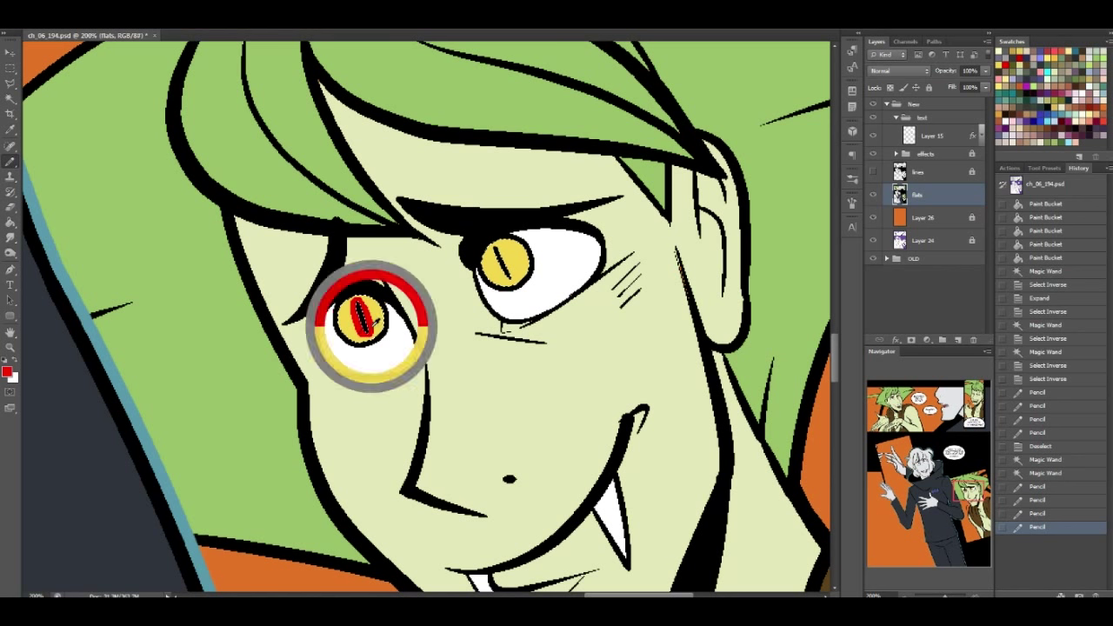
drag(495, 250, 498, 254)
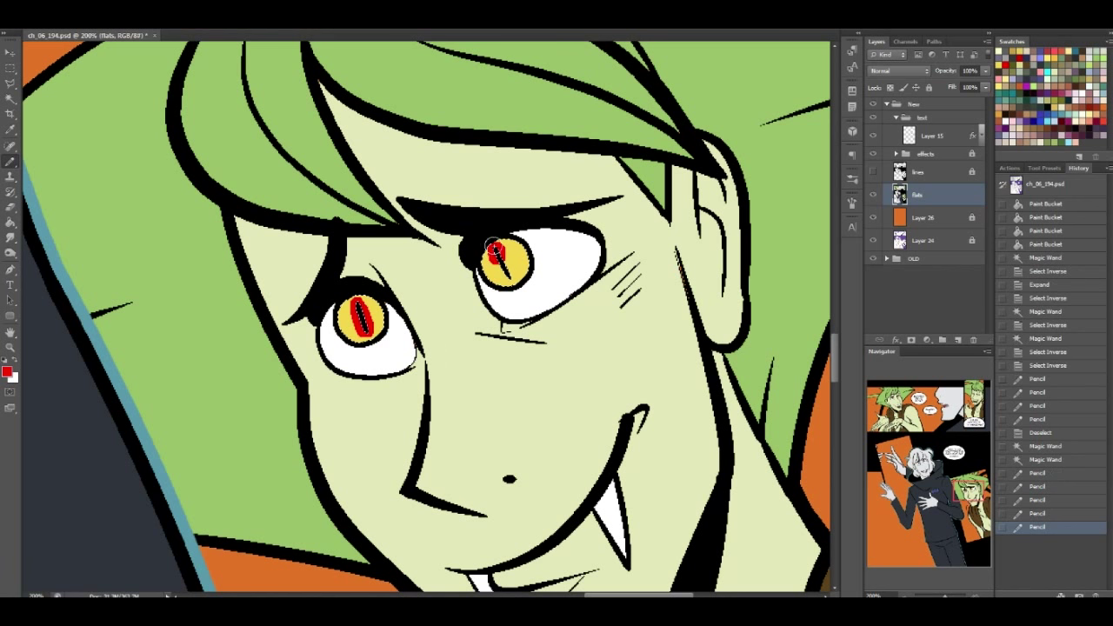
key(ctrl+z)
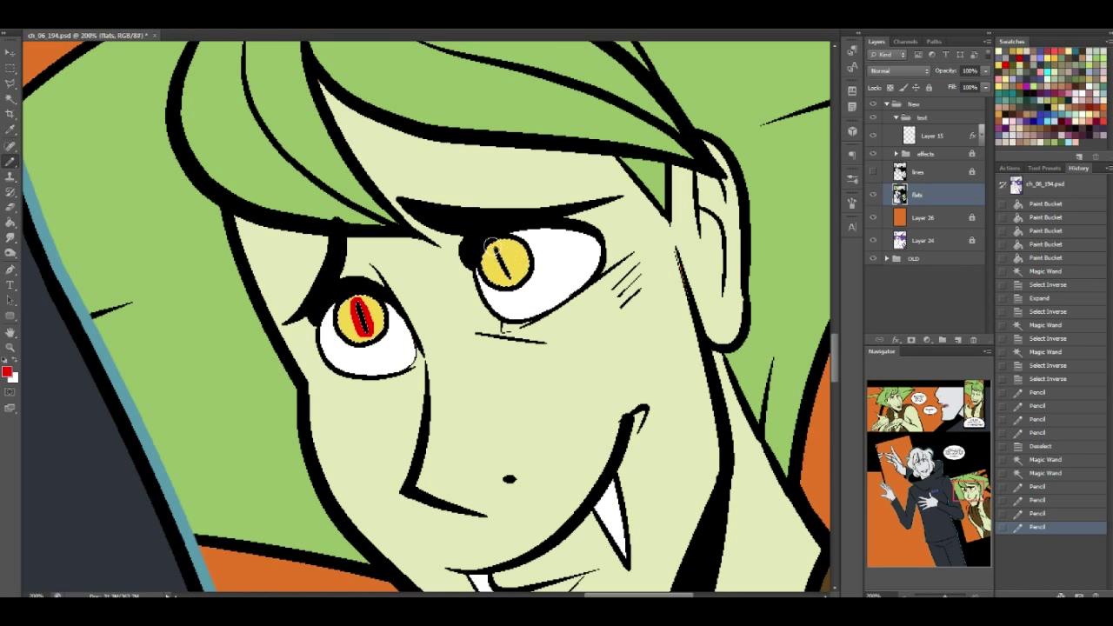
click(502, 263)
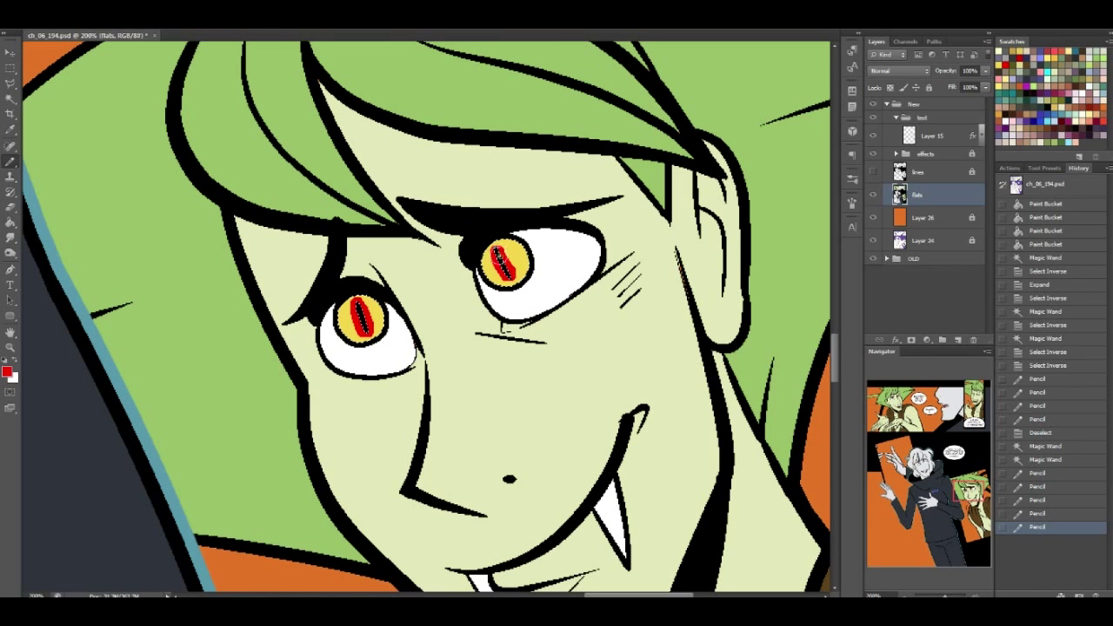
click(501, 264)
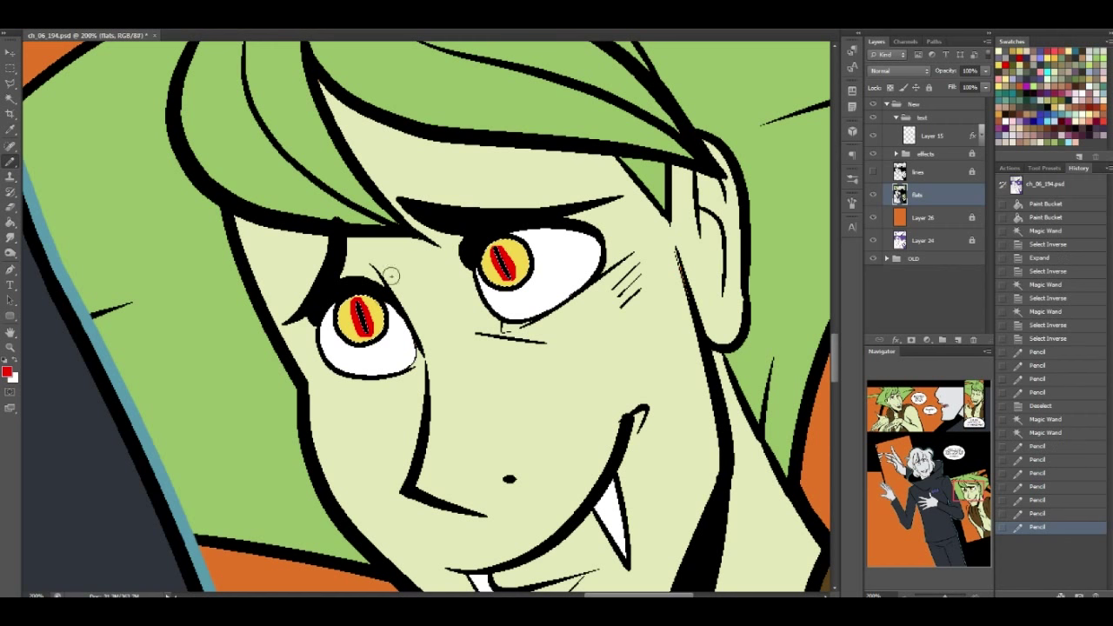
key(ctrl+d)
key(ctrl+s)
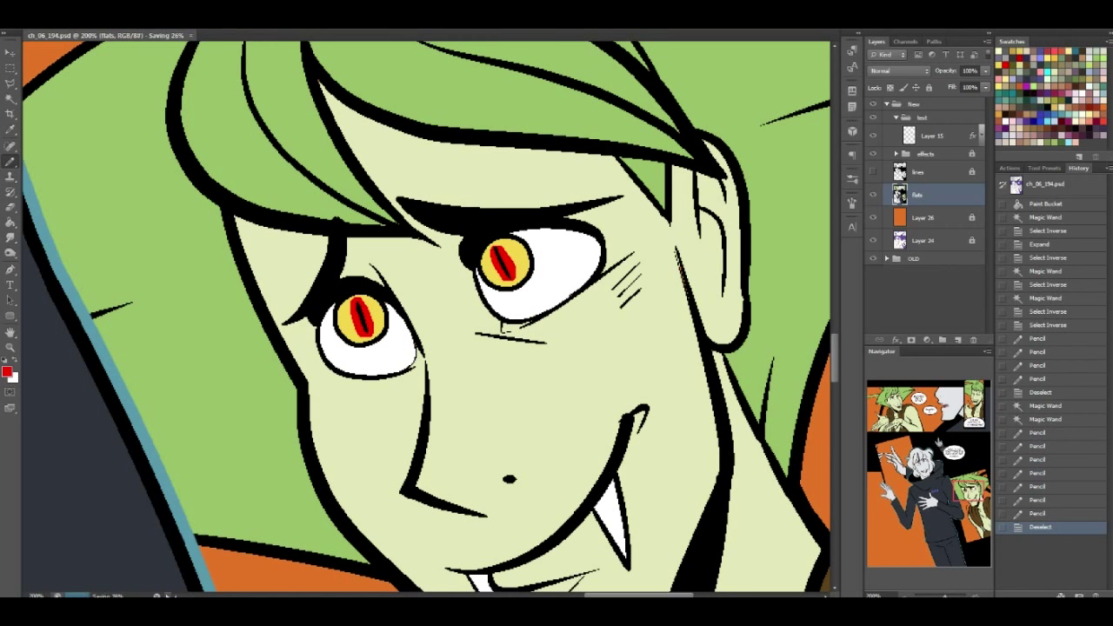
Zoom out to 25% to examine the flat colours across the page
drag(970, 492, 967, 489)
drag(886, 596, 871, 593)
text(25)
key(Return)
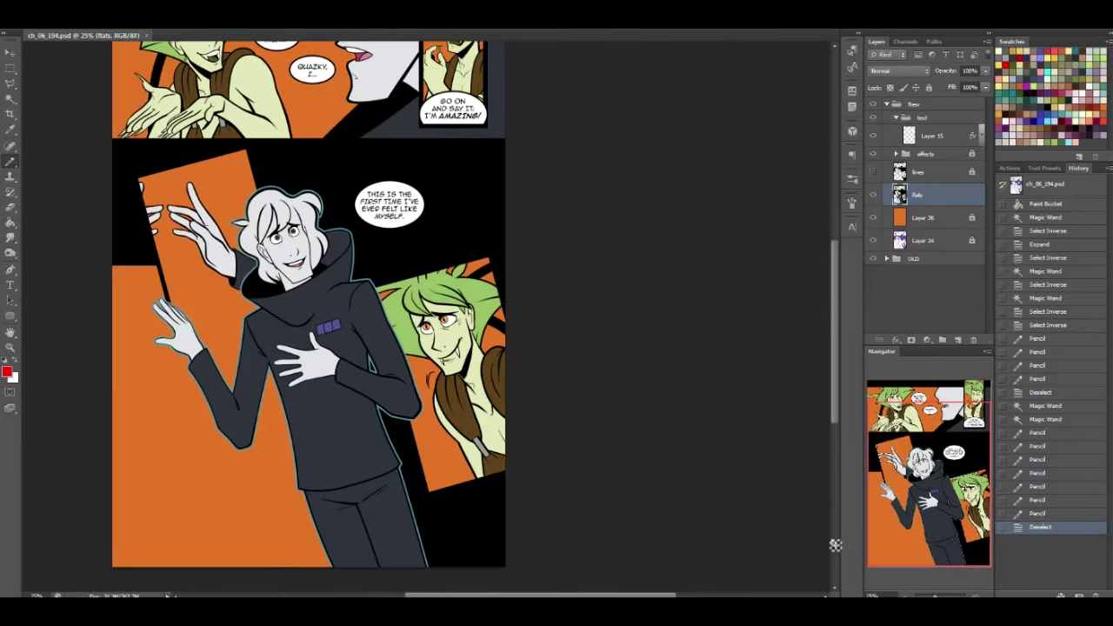
drag(953, 510, 904, 474)
click(954, 138)
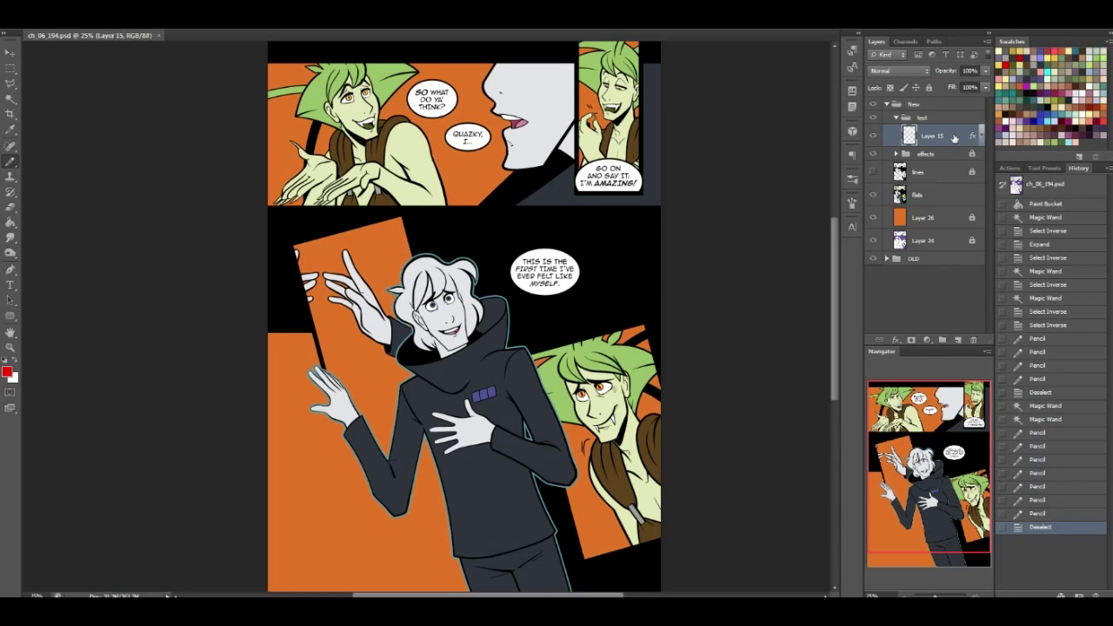
double_click(953, 137)
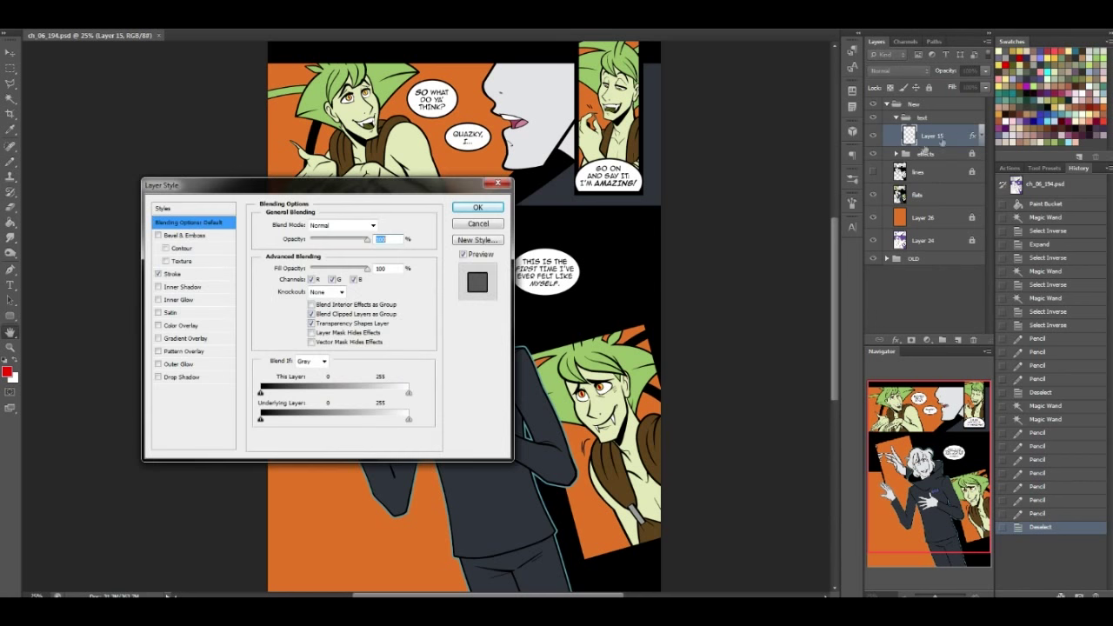
click(181, 274)
click(289, 305)
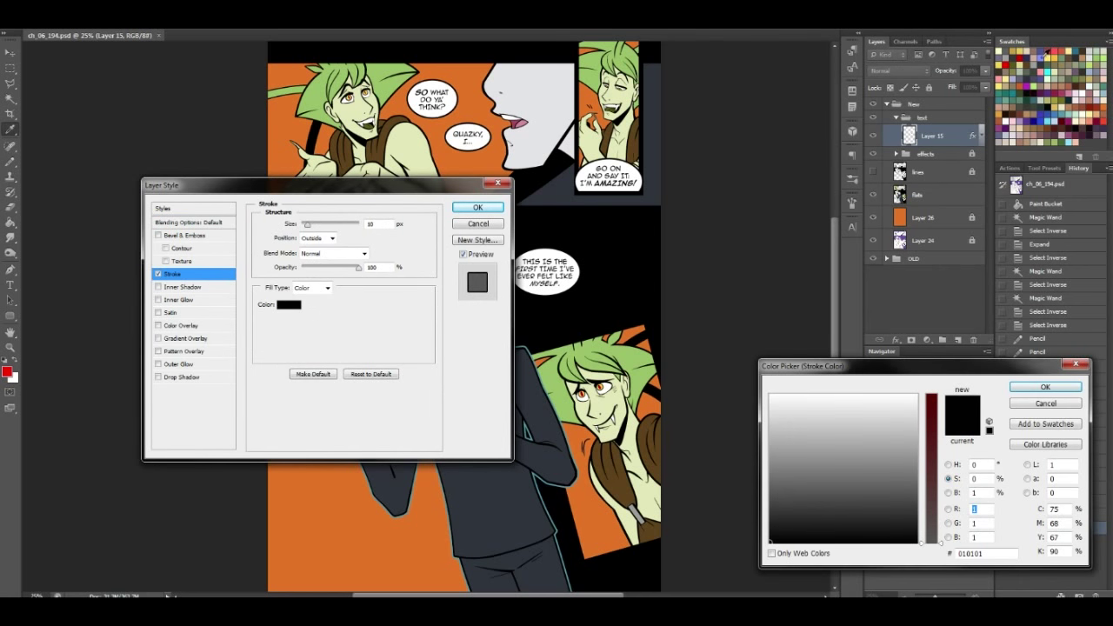
click(1046, 53)
click(1051, 405)
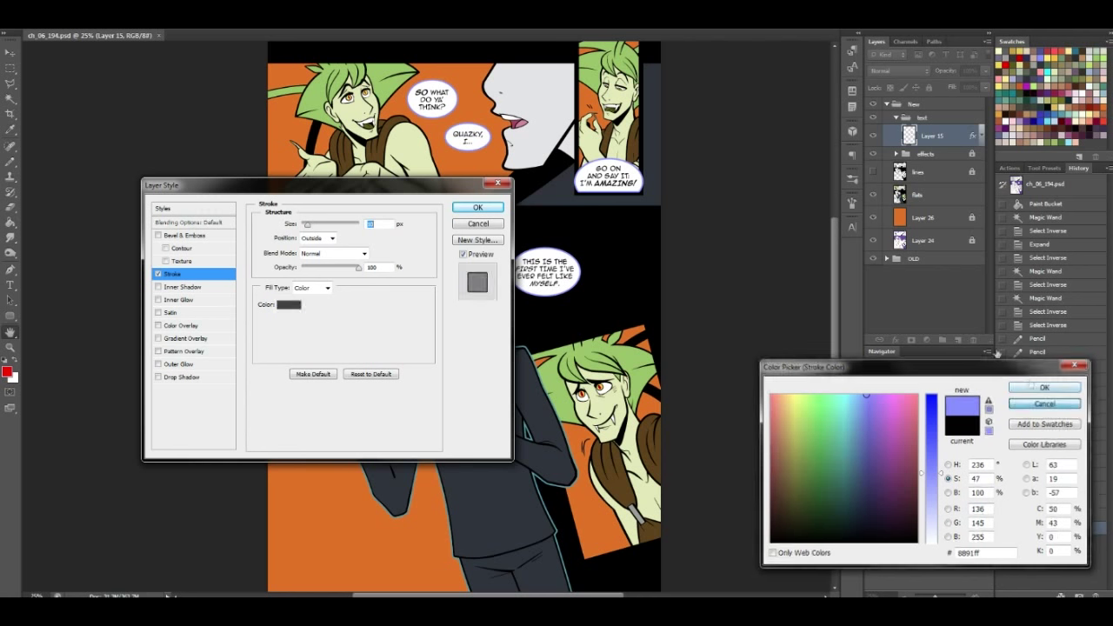
click(498, 184)
Unlock the outline layer in the effects group and set its stroke colour to the purple-blue swatch 4f5494
click(905, 119)
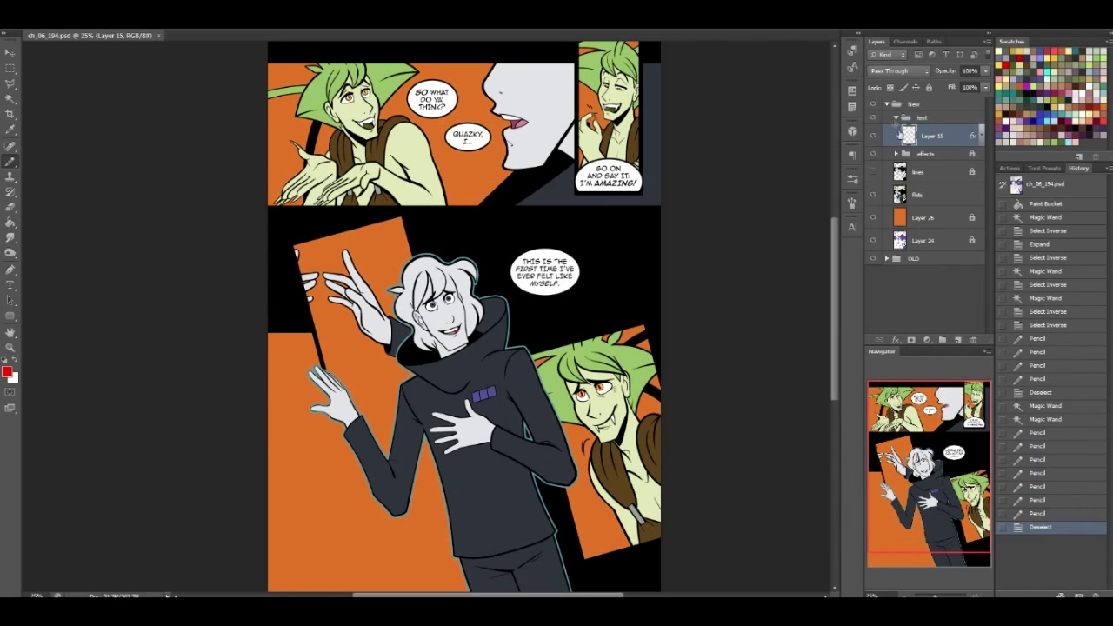
click(896, 117)
click(897, 131)
click(945, 151)
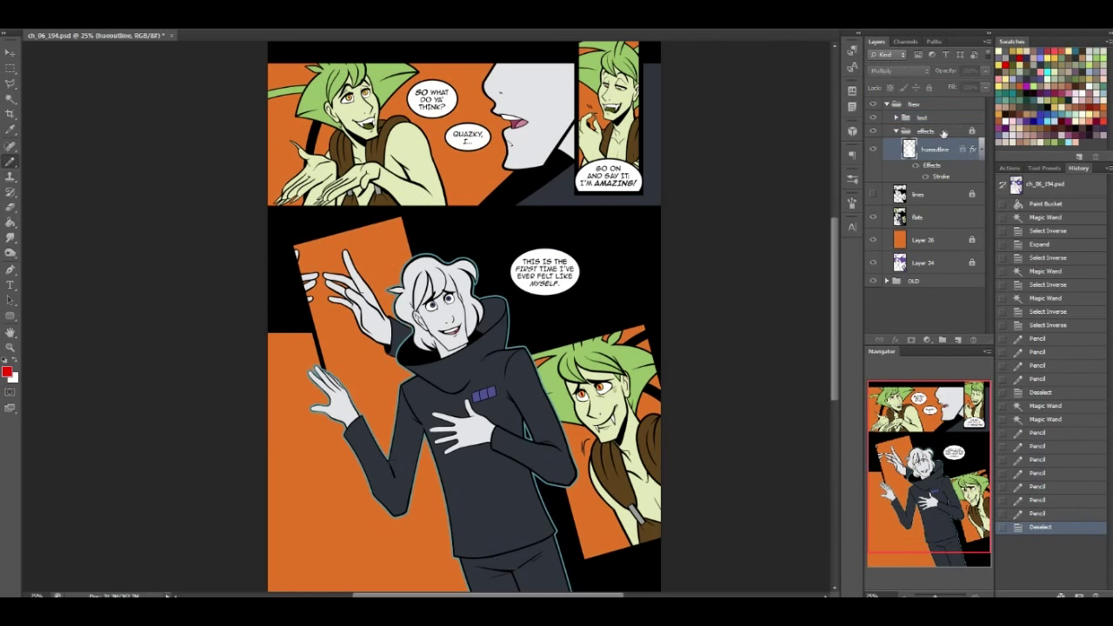
double_click(954, 150)
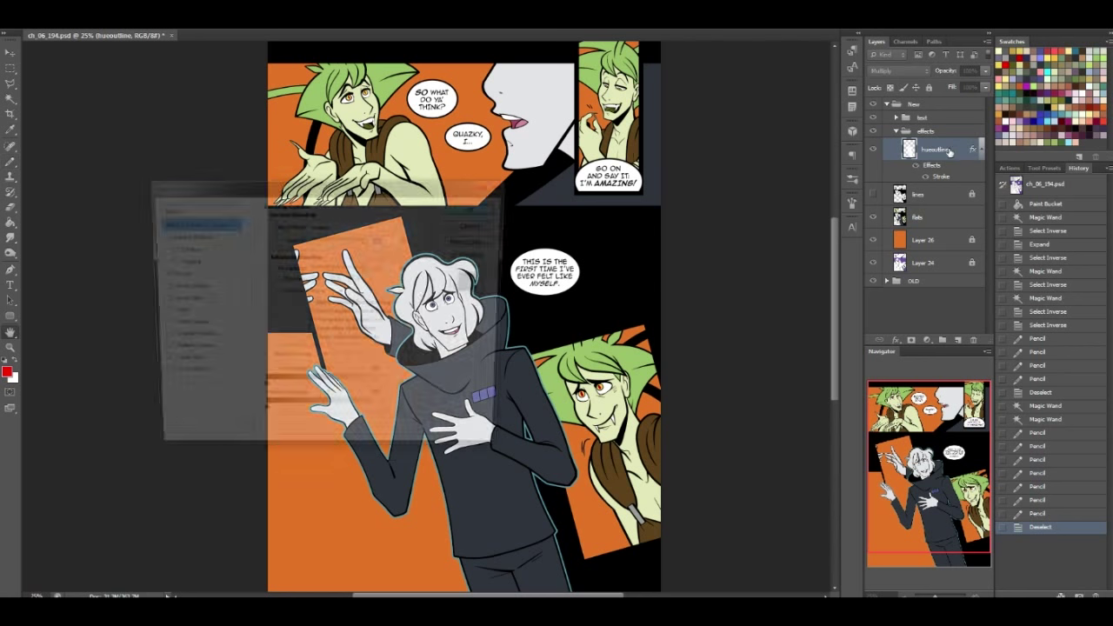
click(199, 275)
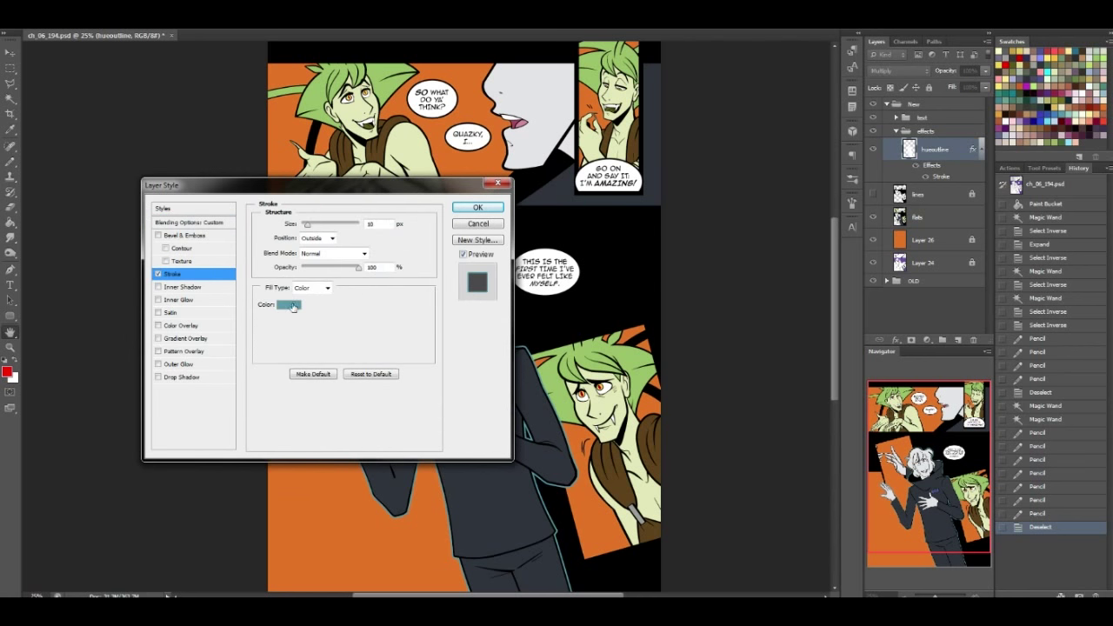
click(293, 306)
click(1041, 50)
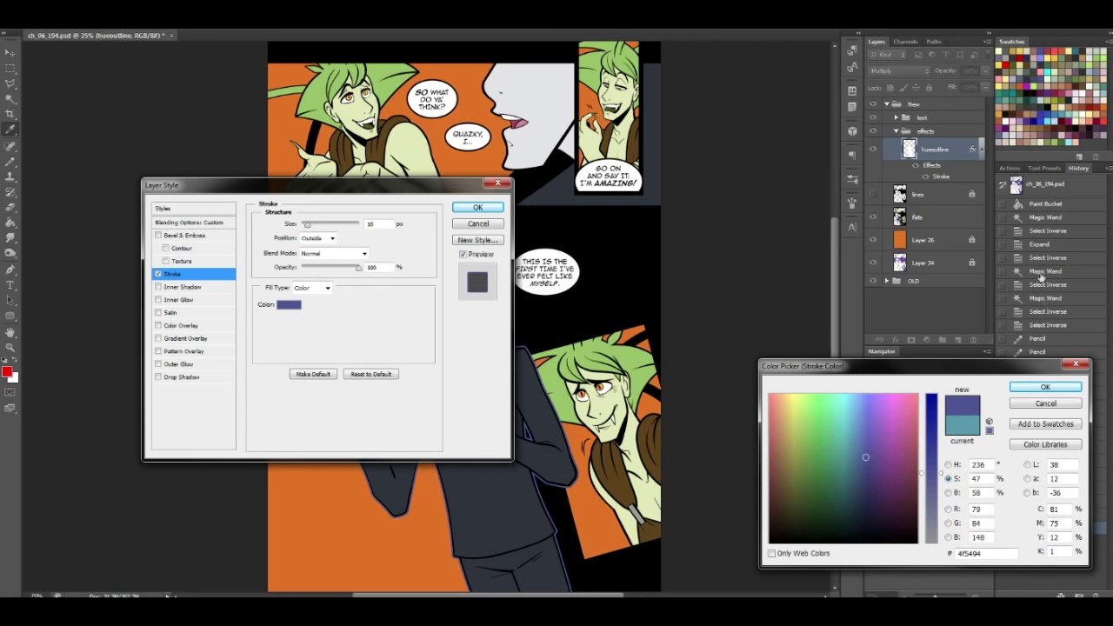
click(1061, 386)
click(477, 207)
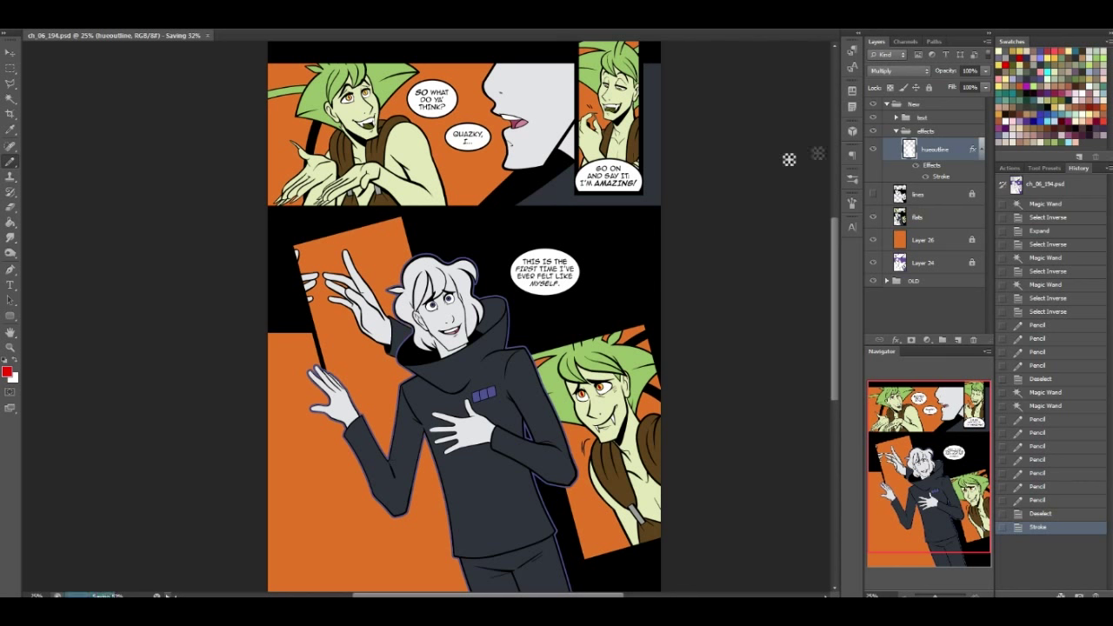
Collapse the outline layer's effects list and the effects group, and save the file
click(980, 151)
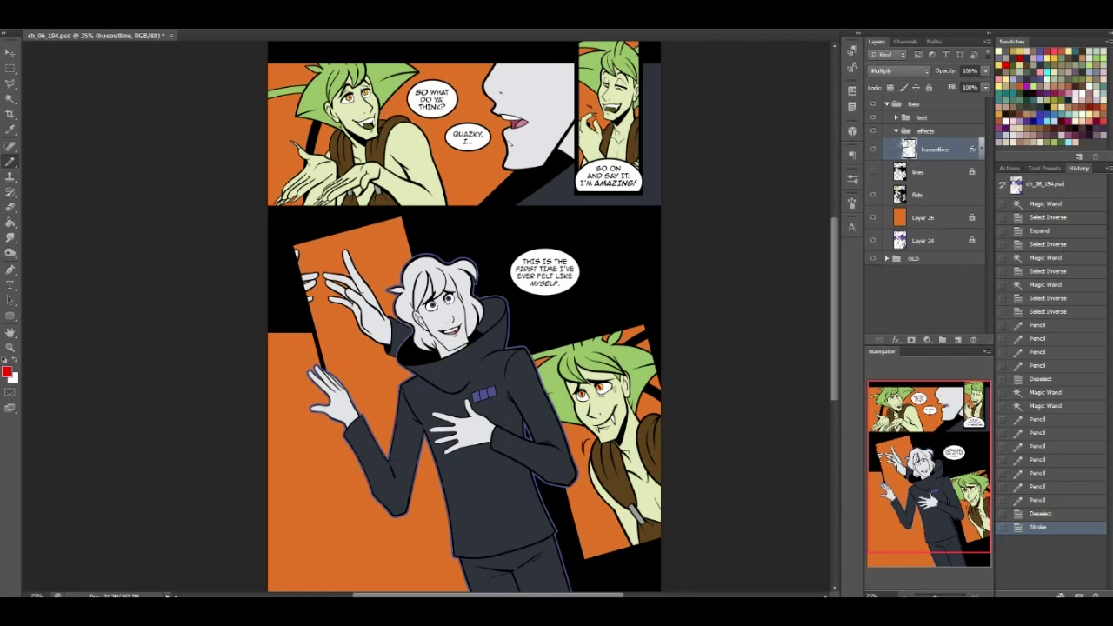
click(897, 131)
key(ctrl+s)
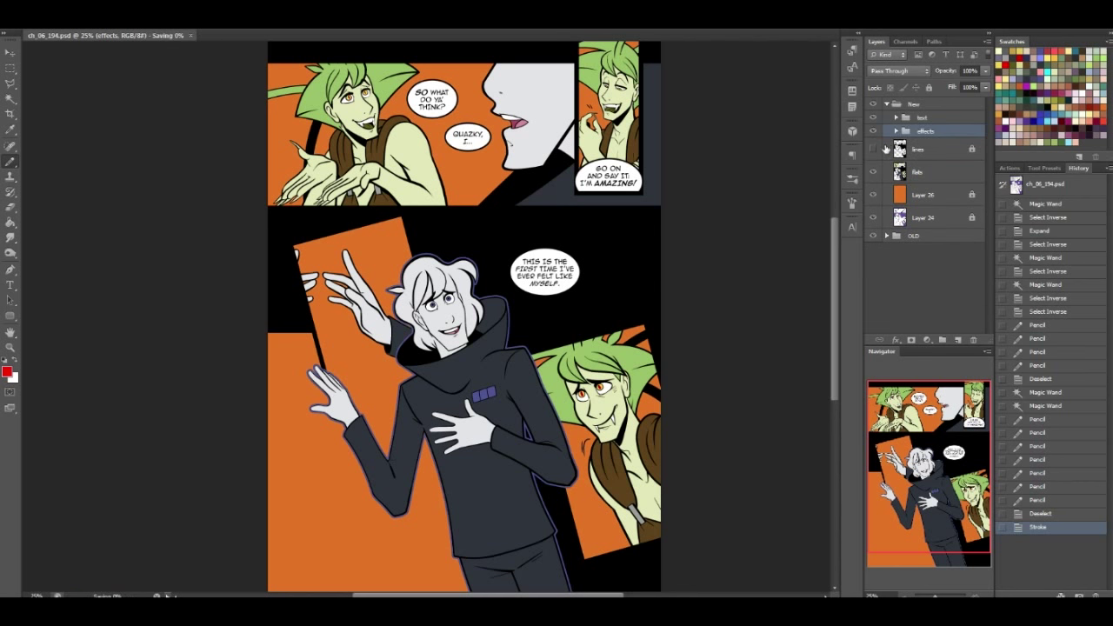
drag(959, 436, 947, 454)
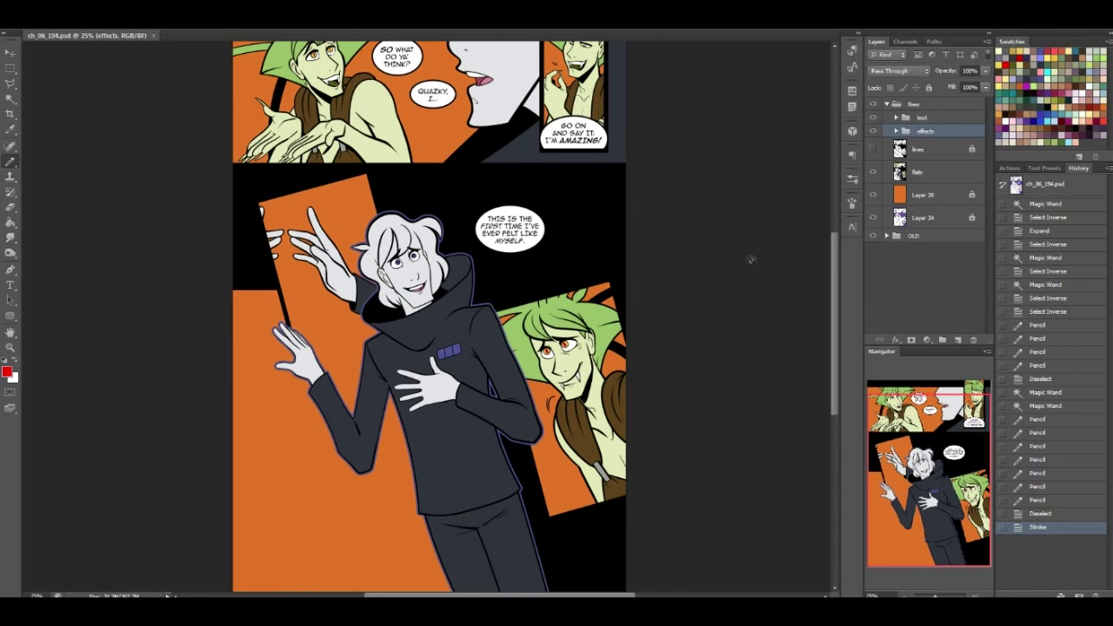
Duplicate the painted background Layer 4 in the OLD group and place the copy directly beneath the flats layer in the New group
click(932, 180)
click(887, 235)
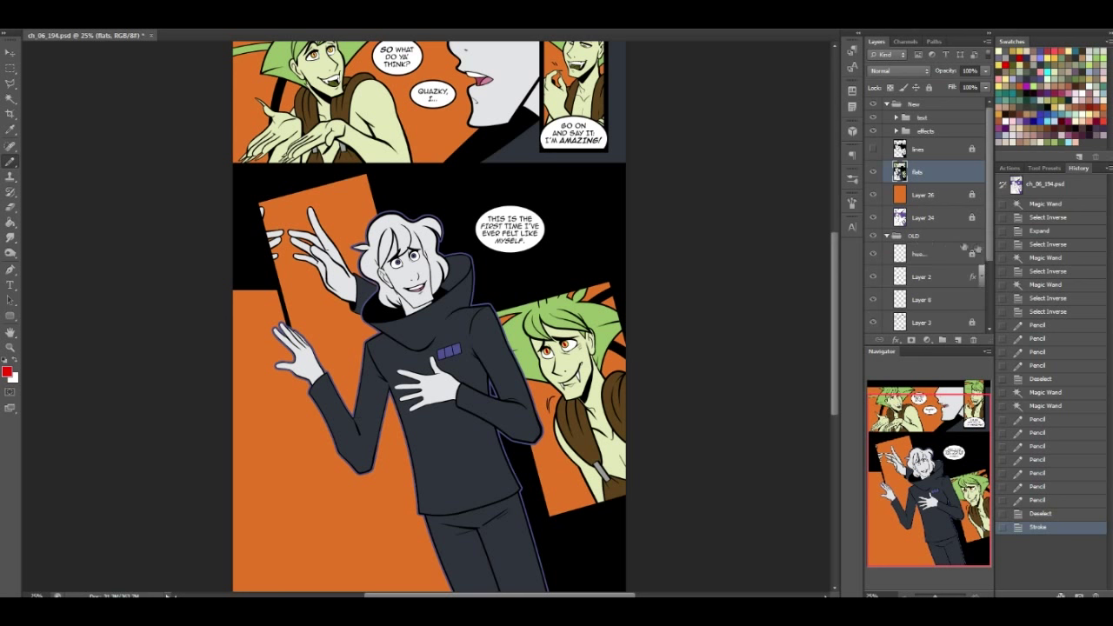
scroll(990, 261, down, 1)
drag(990, 274, 993, 328)
double_click(952, 301)
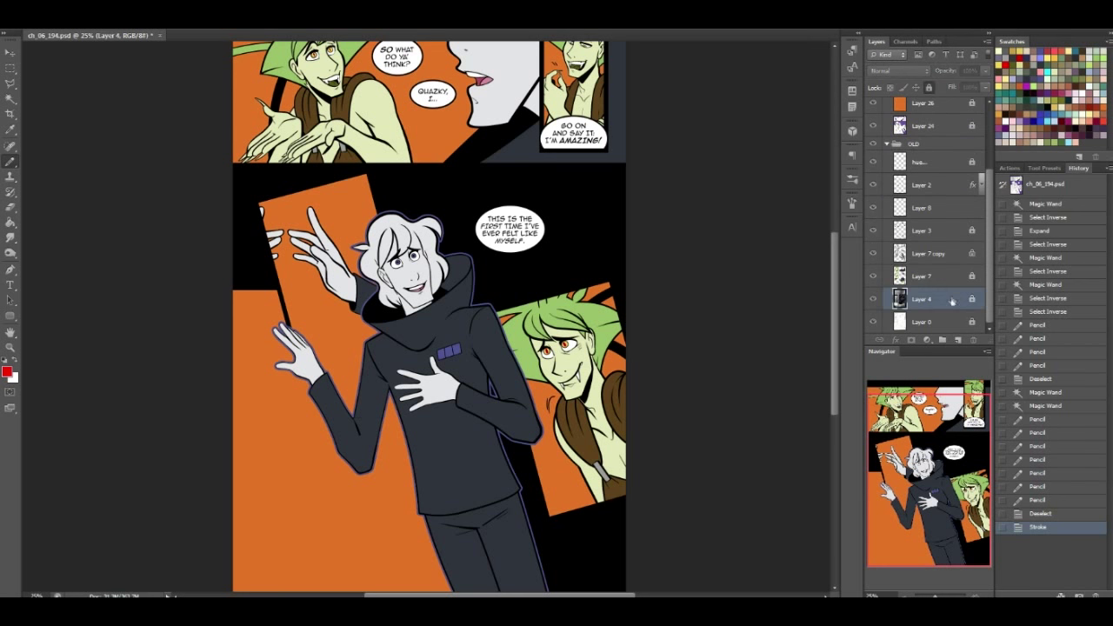
click(565, 229)
drag(943, 301, 900, 178)
drag(950, 242, 905, 191)
drag(946, 448, 946, 435)
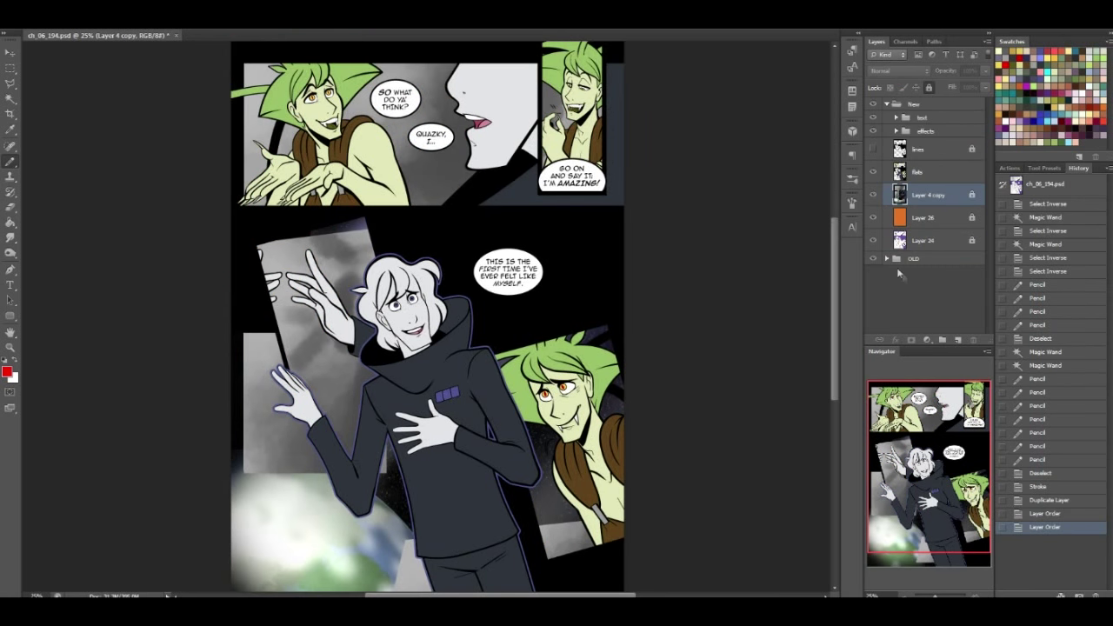
Hide the flats and effects, unlock the background copy, and cut a rectangle of its top grey panel onto a new layer
click(15, 69)
click(873, 171)
click(873, 132)
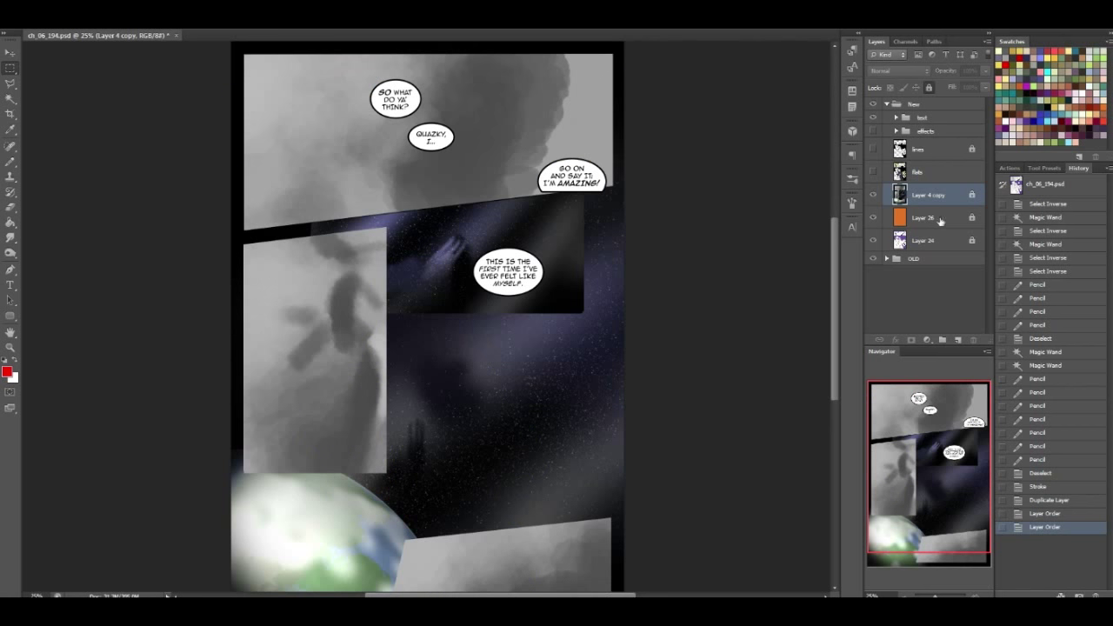
click(928, 88)
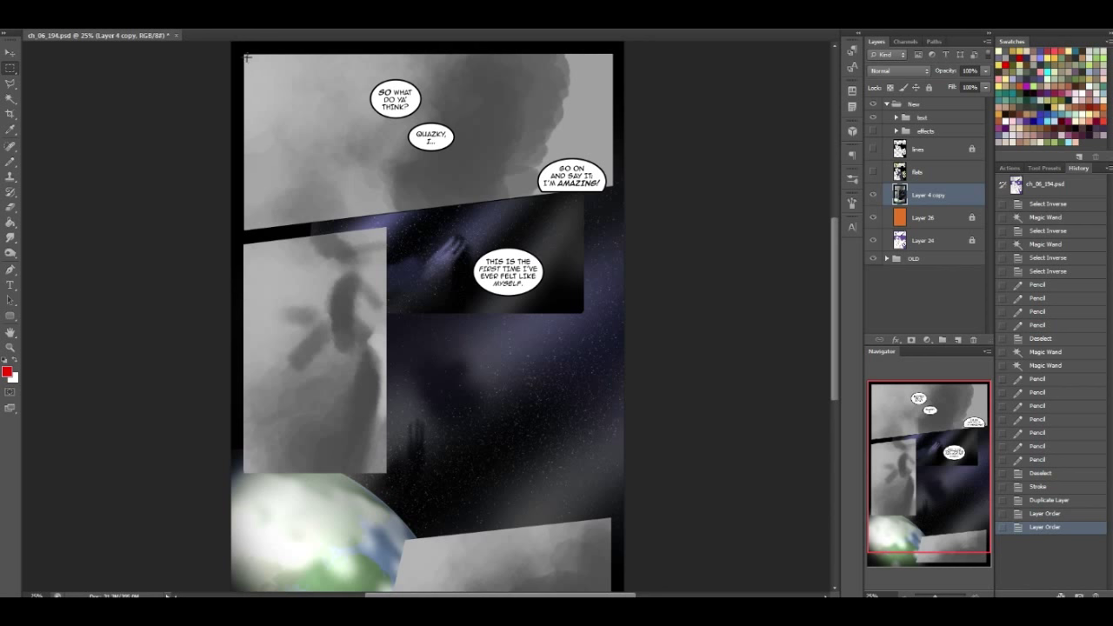
drag(244, 57, 611, 183)
right_click(493, 142)
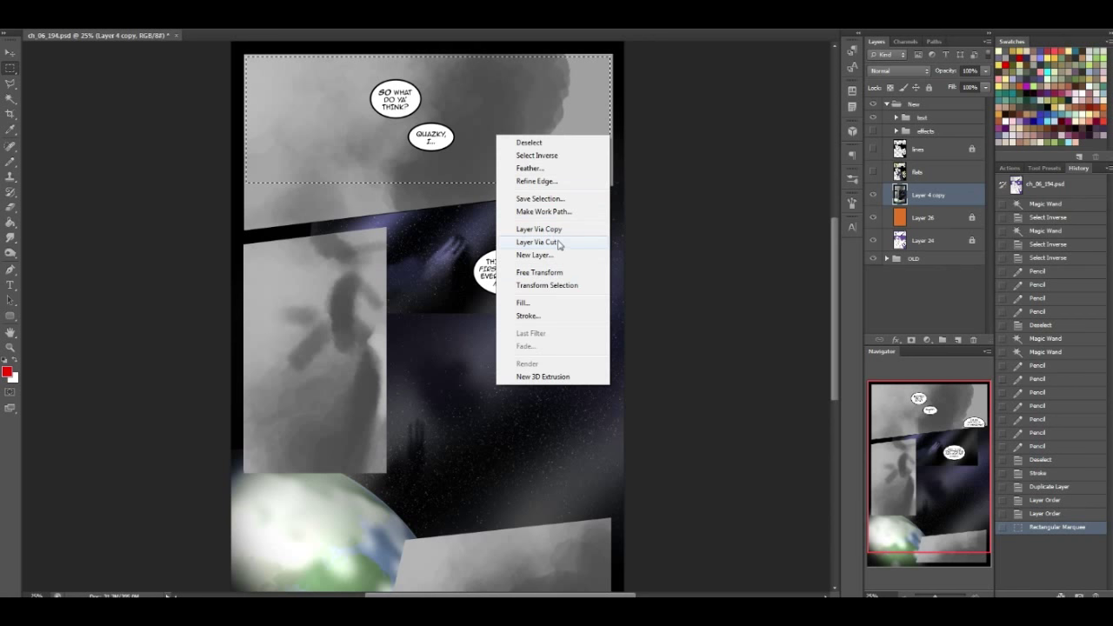
click(560, 245)
Hide Layer 4 copy, show the flats, and Free Transform the cut grey texture to cover the top panel's background
click(873, 217)
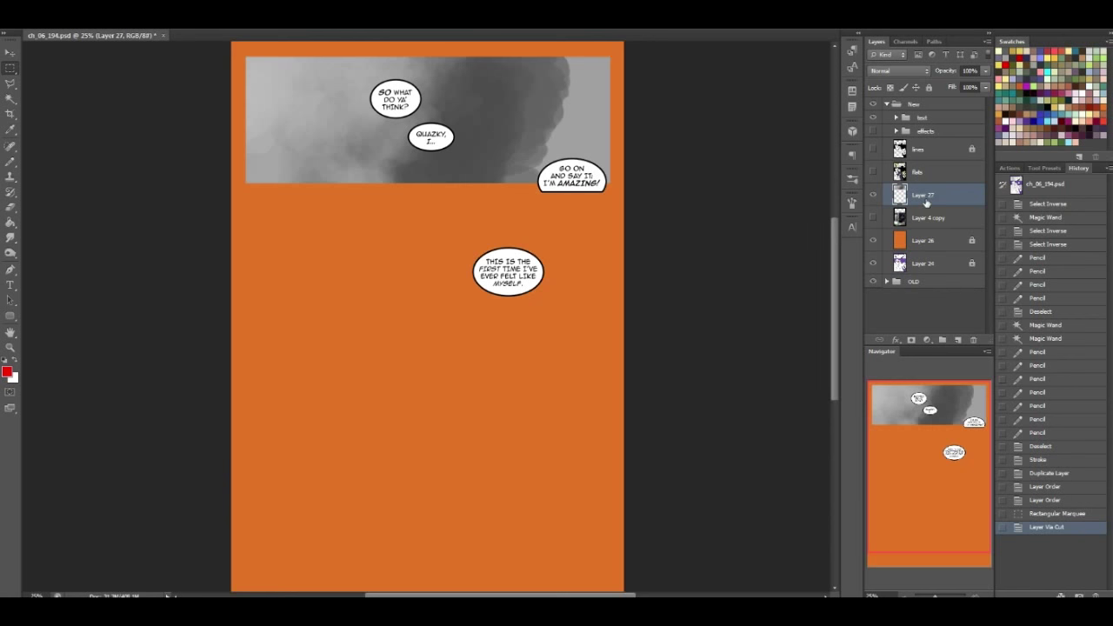
click(873, 172)
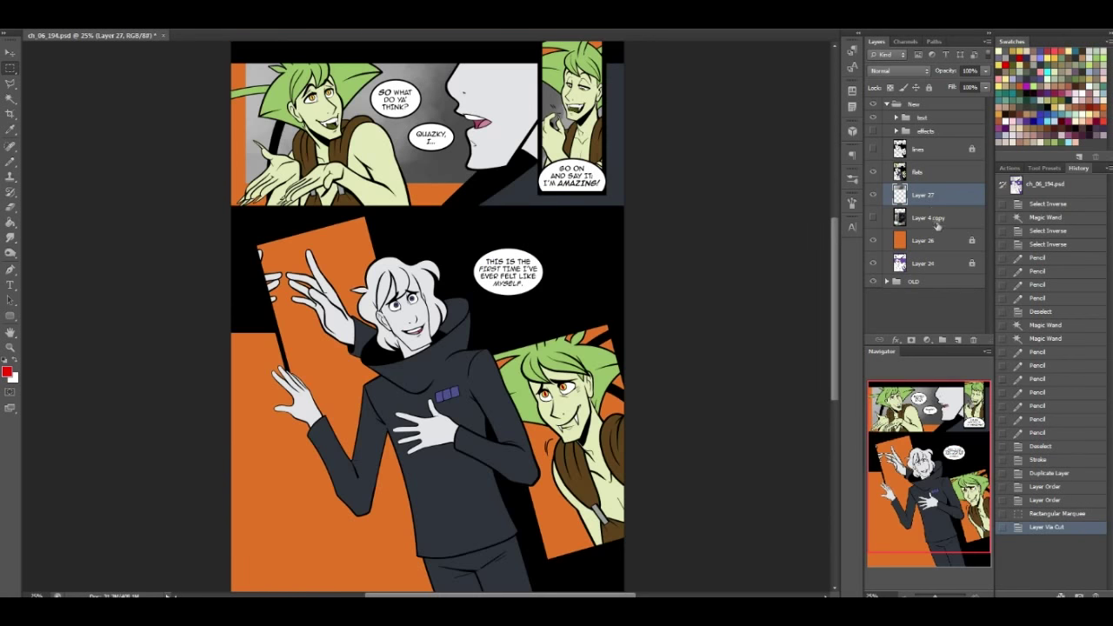
key(ctrl+t)
drag(474, 131, 458, 157)
drag(414, 81, 414, 60)
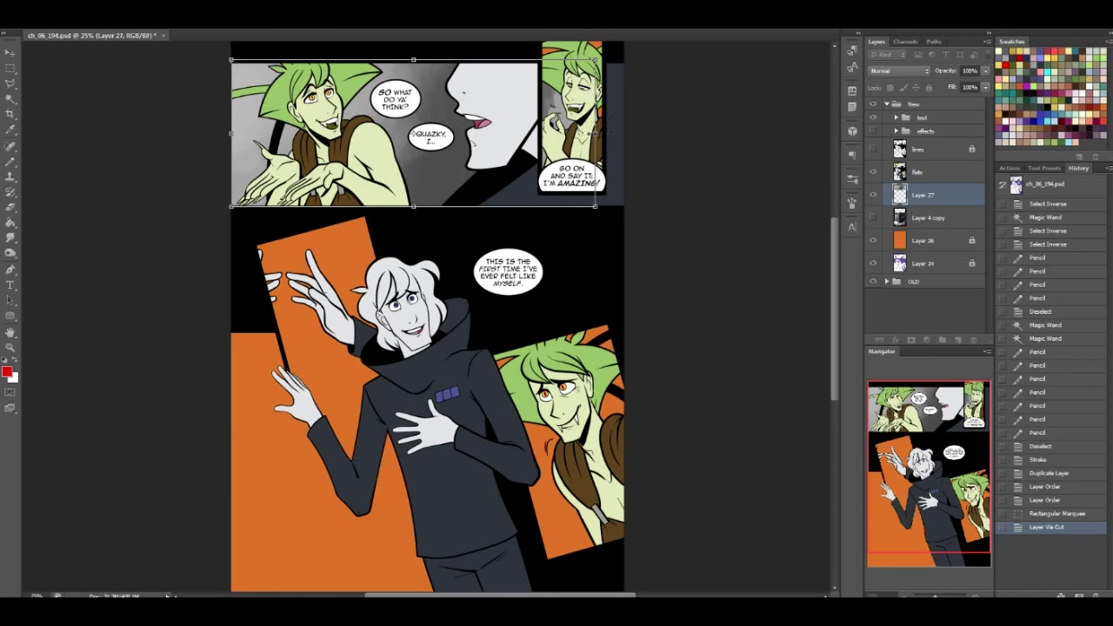
mouse_move(591, 119)
mouse_down()
mouse_move(609, 122)
mouse_move(596, 122)
mouse_up()
key(Return)
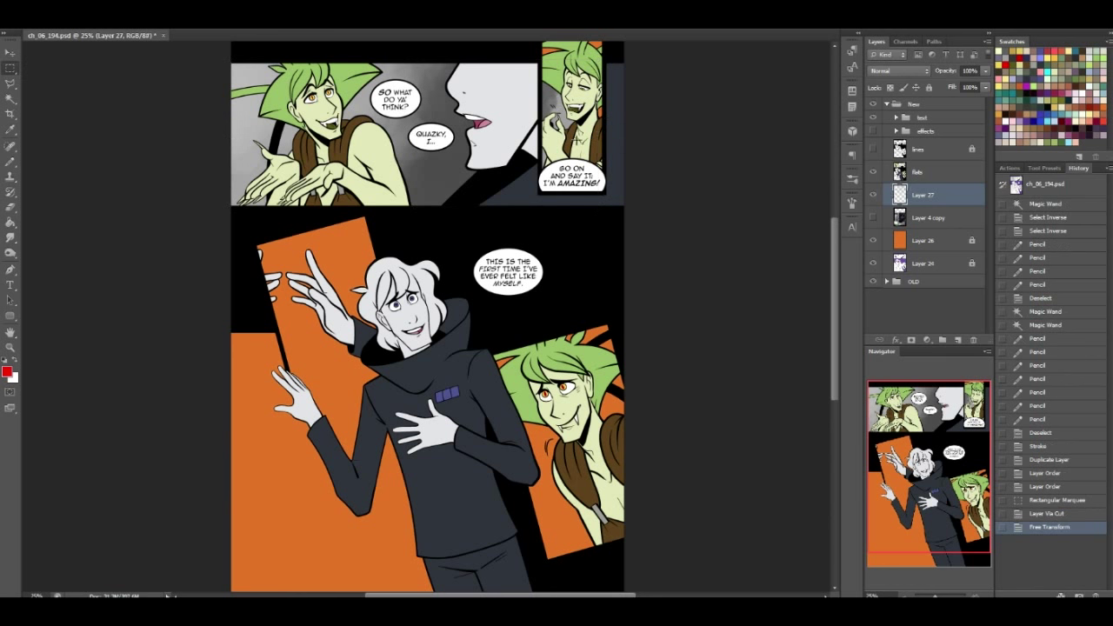
Delete the grey texture behind the small inset panel with a rectangular marquee and clear the selection
drag(527, 52, 643, 223)
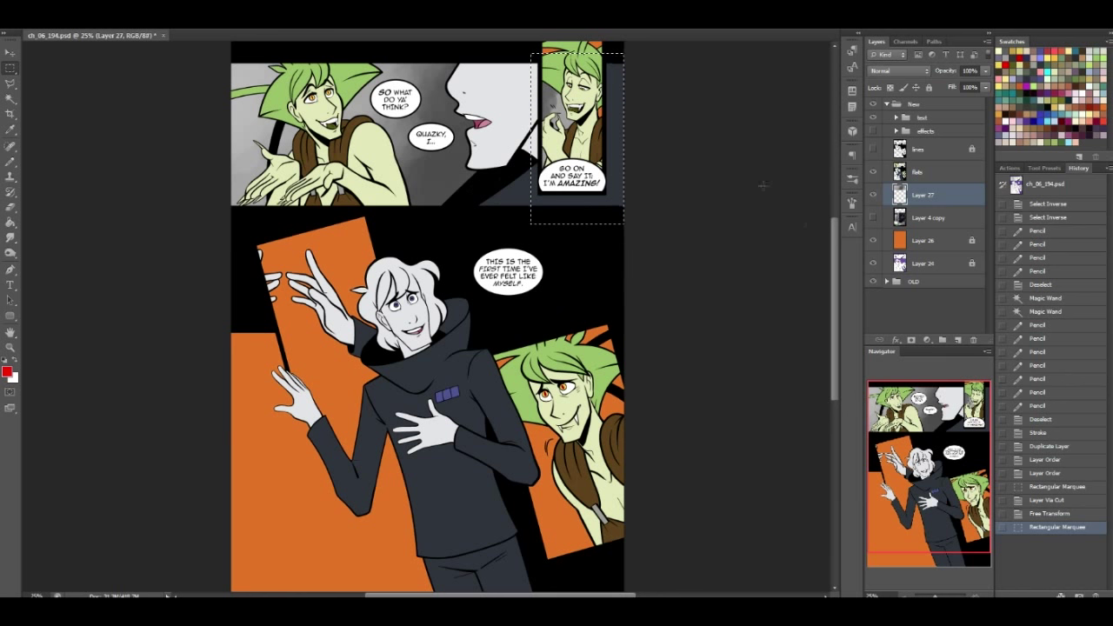
right_click(483, 127)
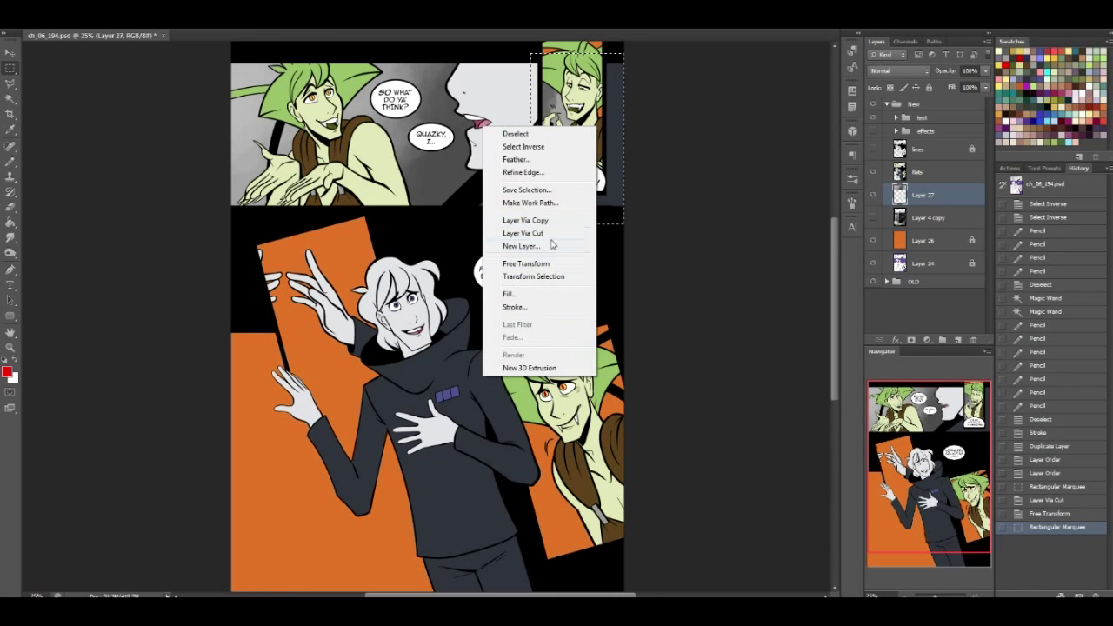
key(Escape)
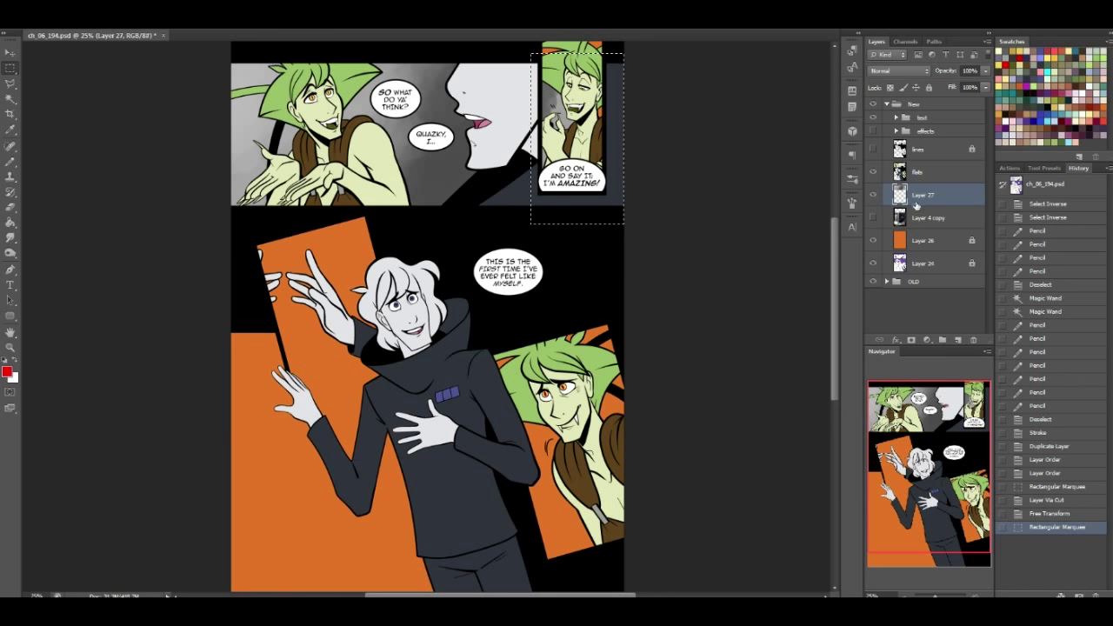
key(Delete)
click(567, 210)
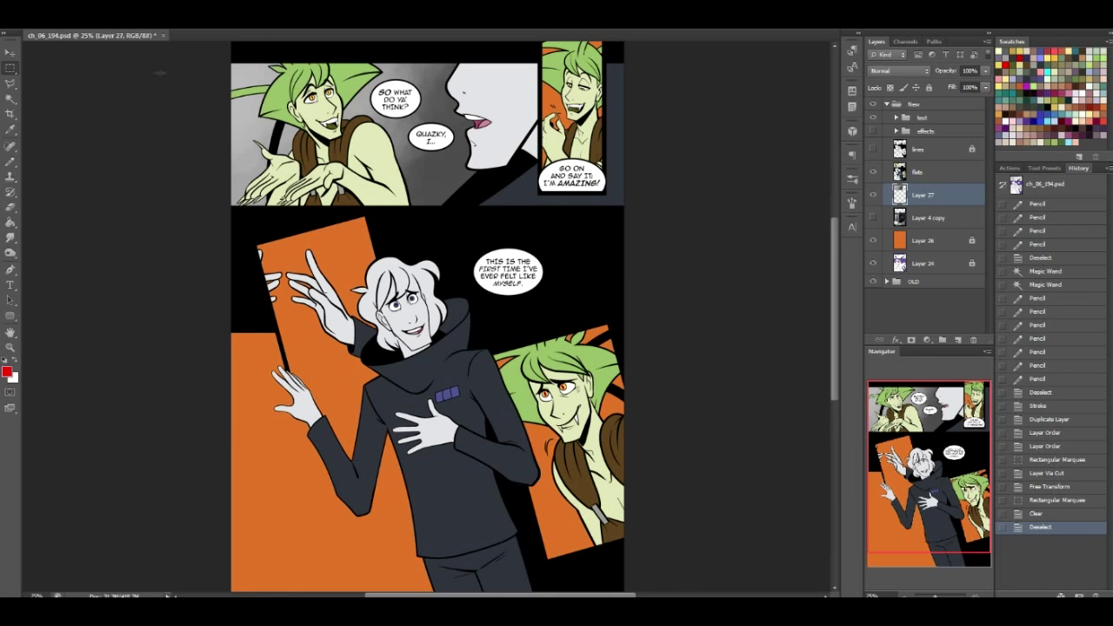
Switch to Adobe Bridge, preview the preceding pages ch_06_191 to ch_06_193 as colour references and open ch_06_191.psd
key(alt+Tab)
click(426, 433)
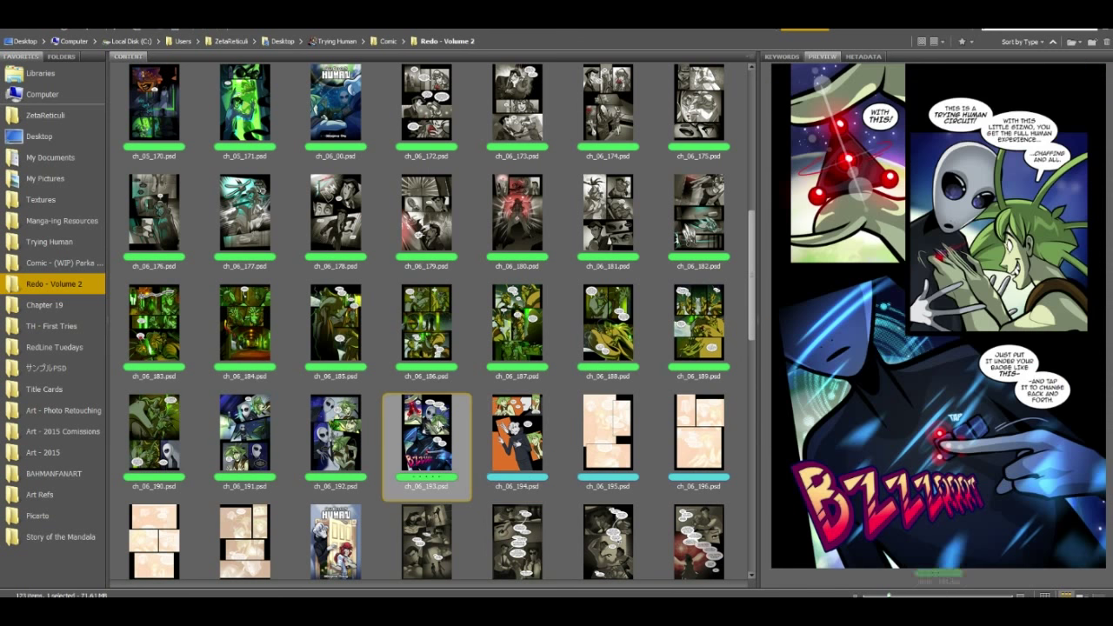
click(336, 433)
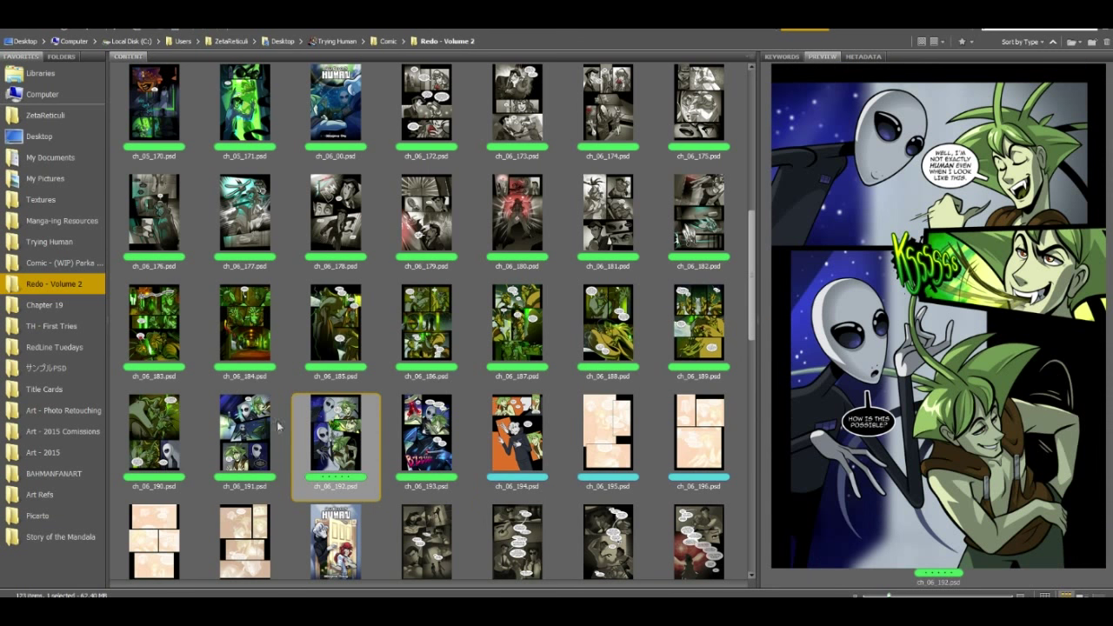
click(261, 435)
click(346, 439)
click(257, 442)
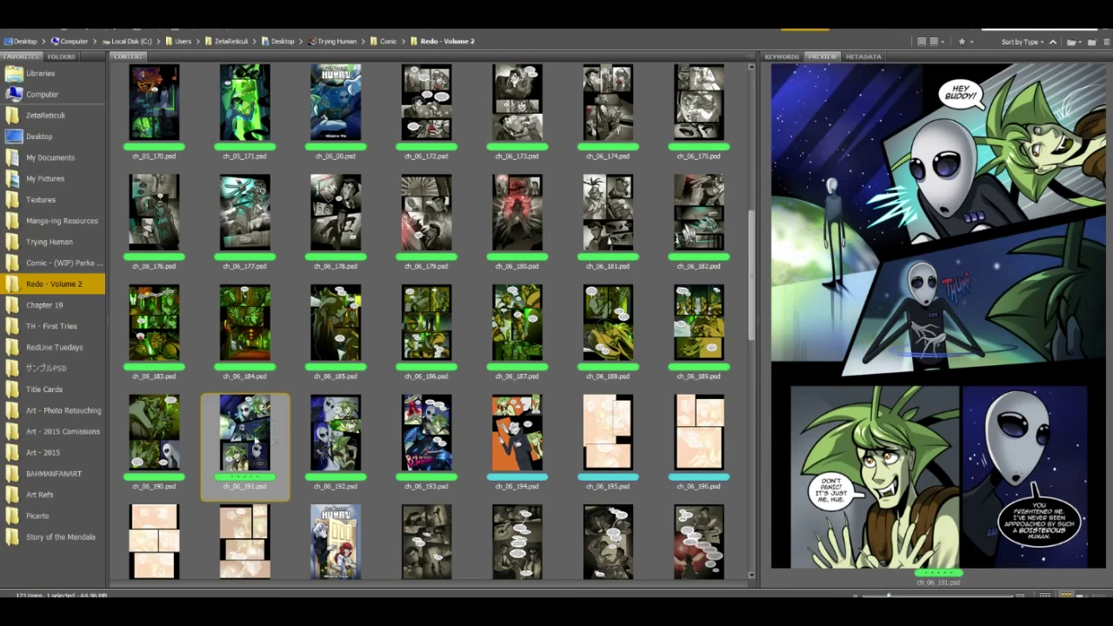
double_click(257, 437)
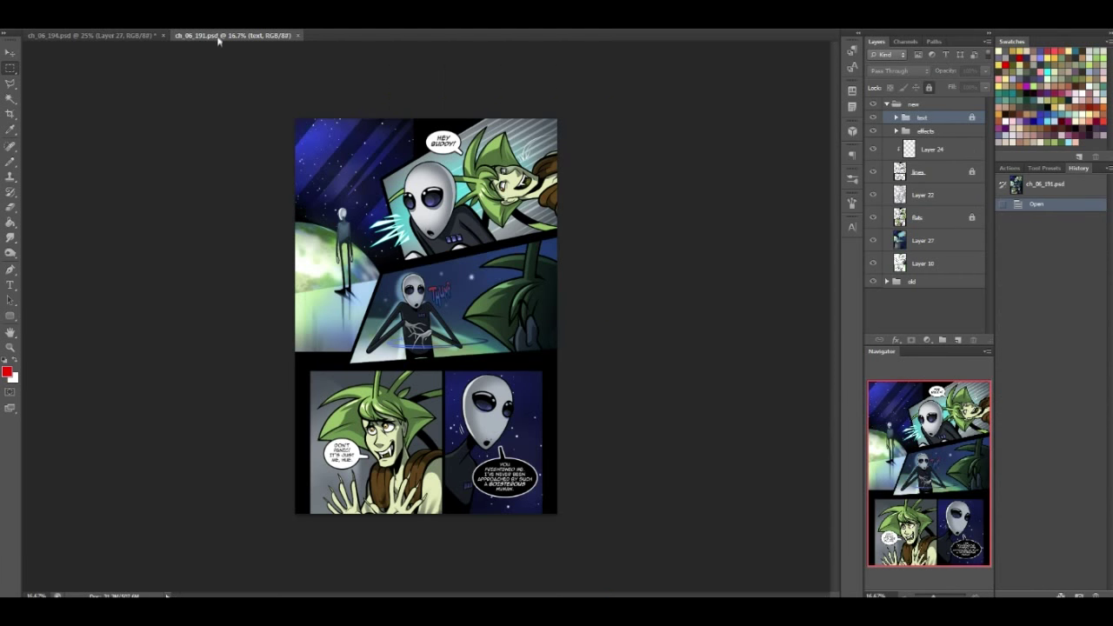
Tile ch_06_191.psd beside a wider view of ch_06_194.psd, sample the grey of its bottom-left panel background and return to ch_06_194.psd
drag(218, 41, 19, 174)
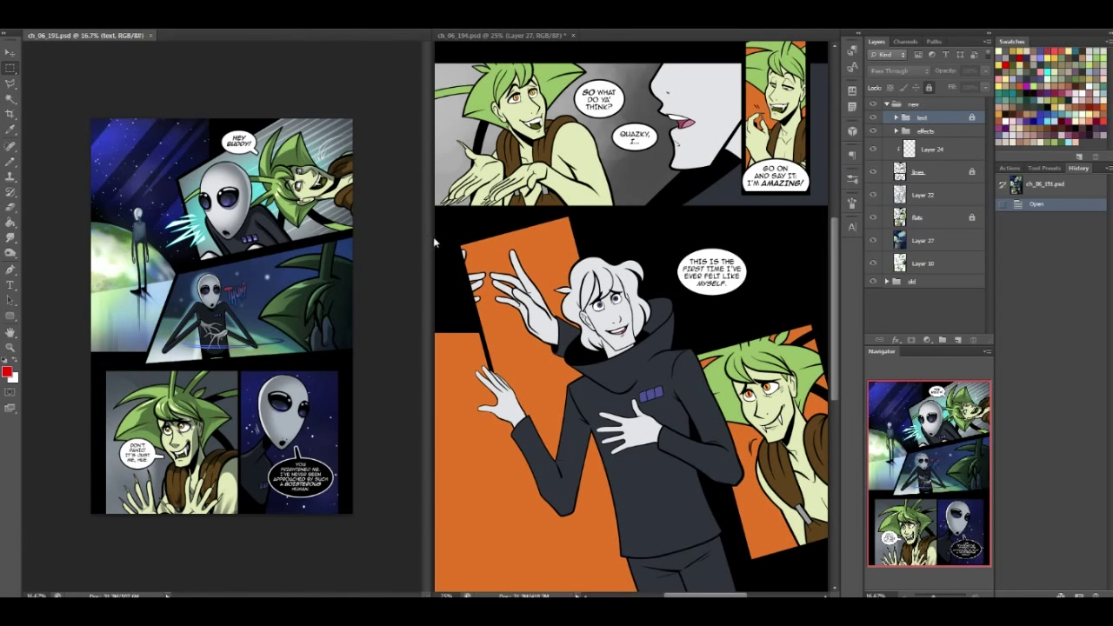
drag(430, 237, 324, 238)
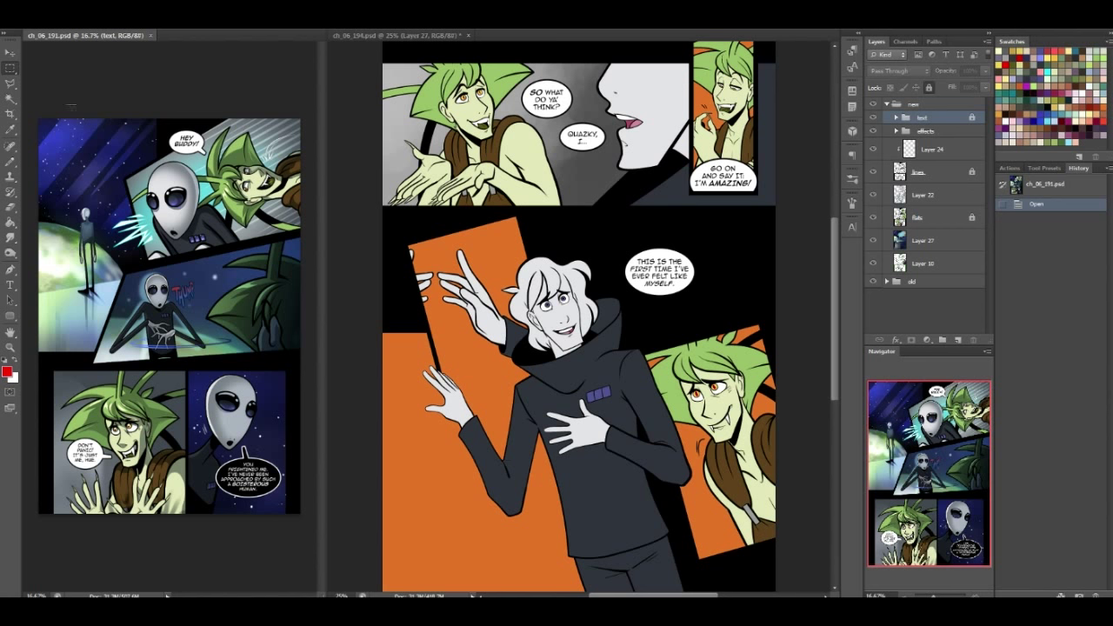
click(10, 223)
alt+click(66, 502)
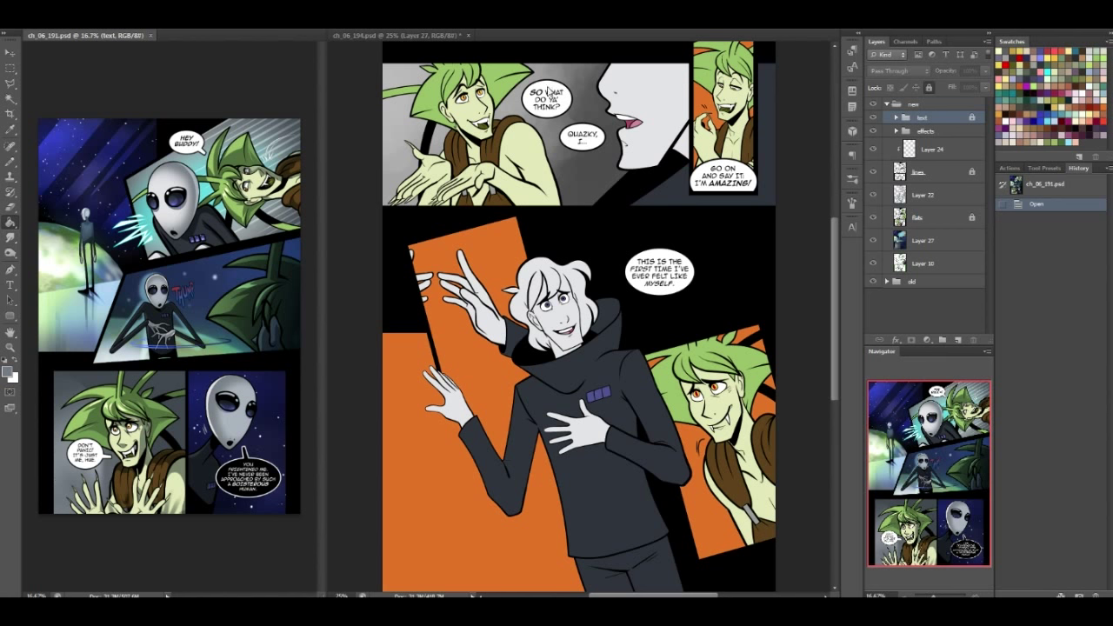
click(447, 127)
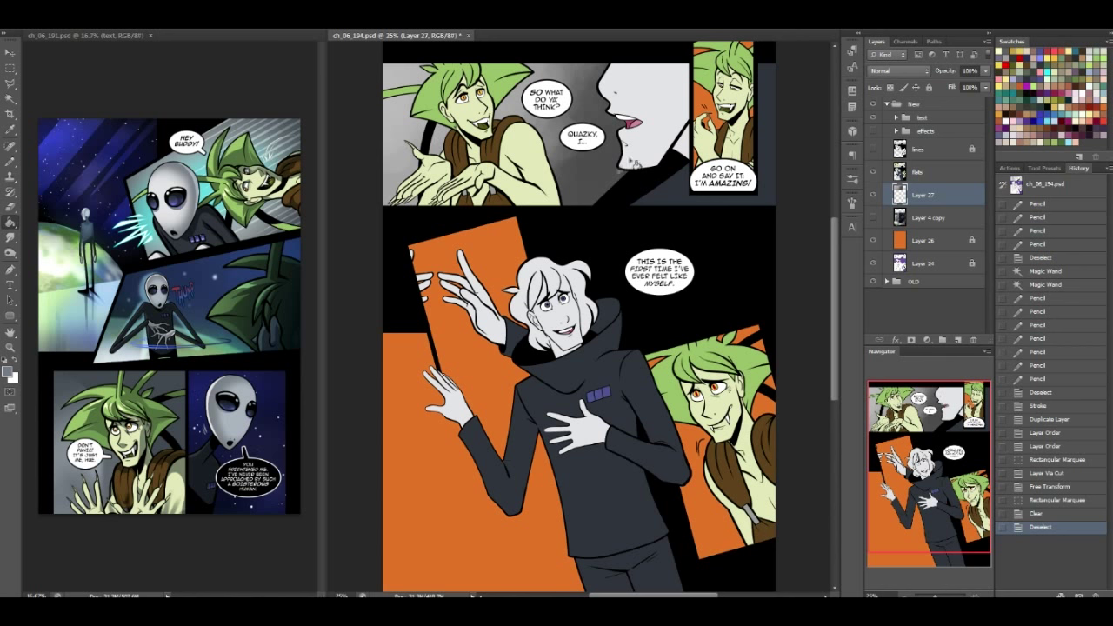
Add a new layer above the grey texture in ch_06_194.psd and fill it with the sampled blue-grey using the Paint Bucket
click(259, 306)
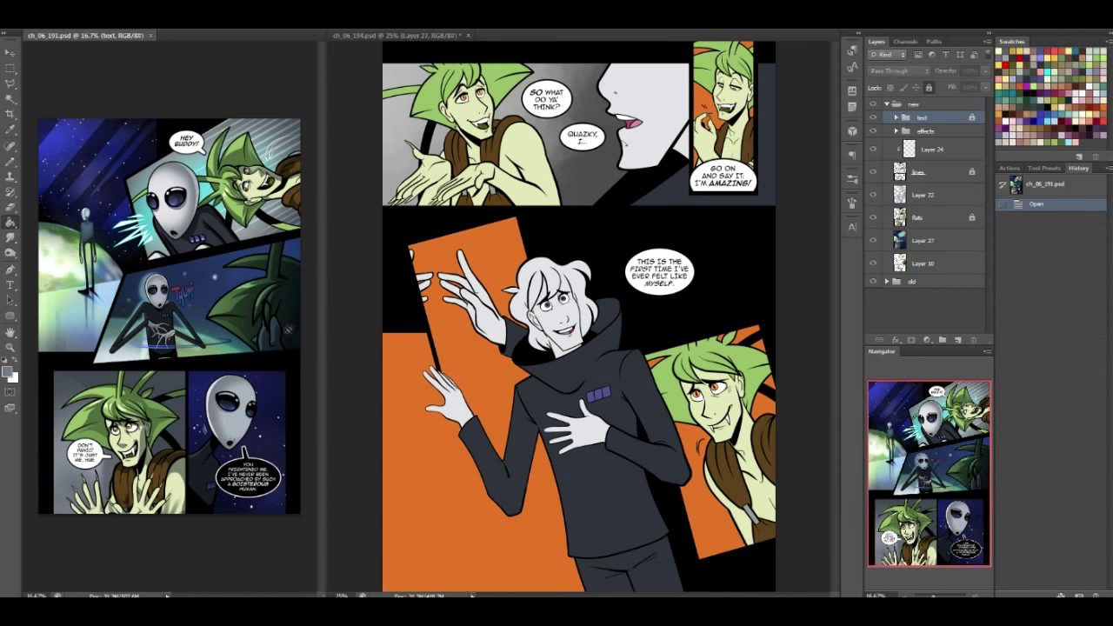
click(632, 105)
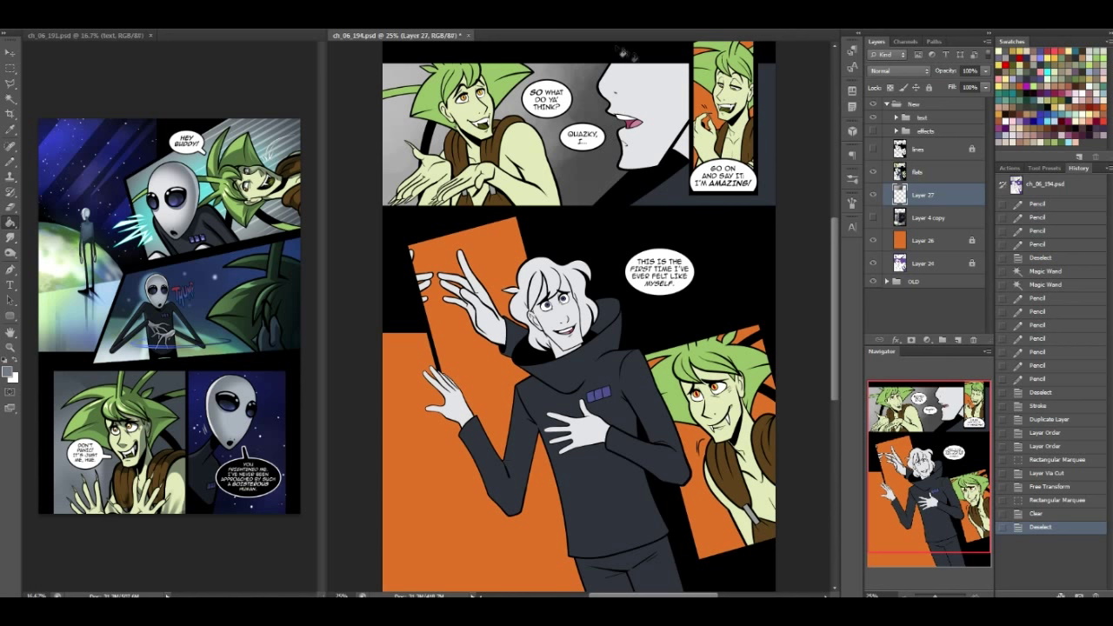
key(w)
key(g)
click(958, 340)
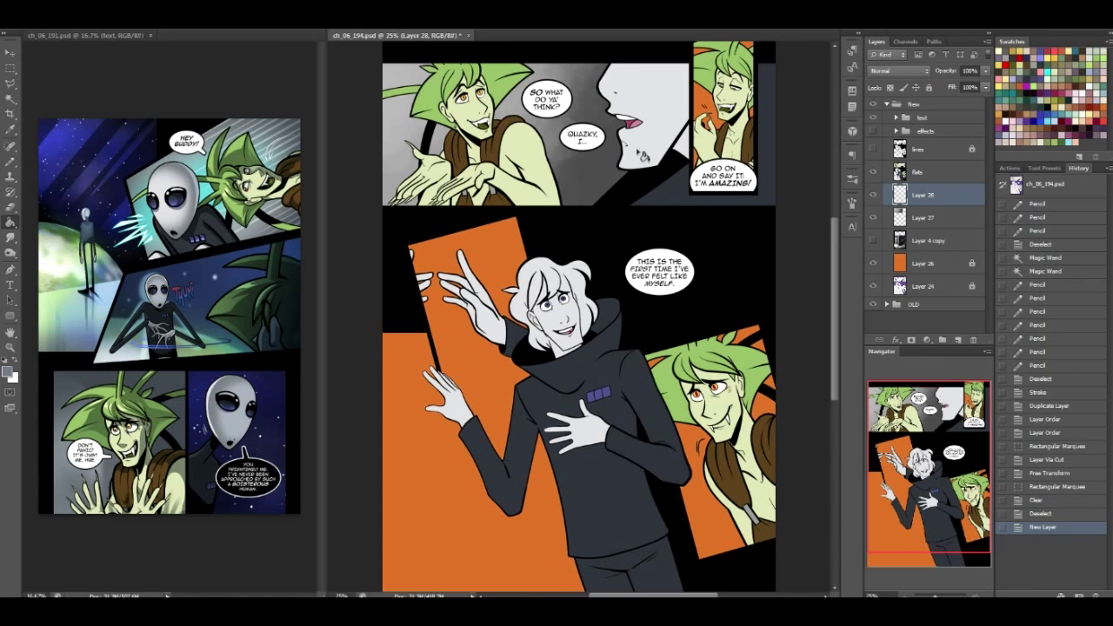
click(687, 151)
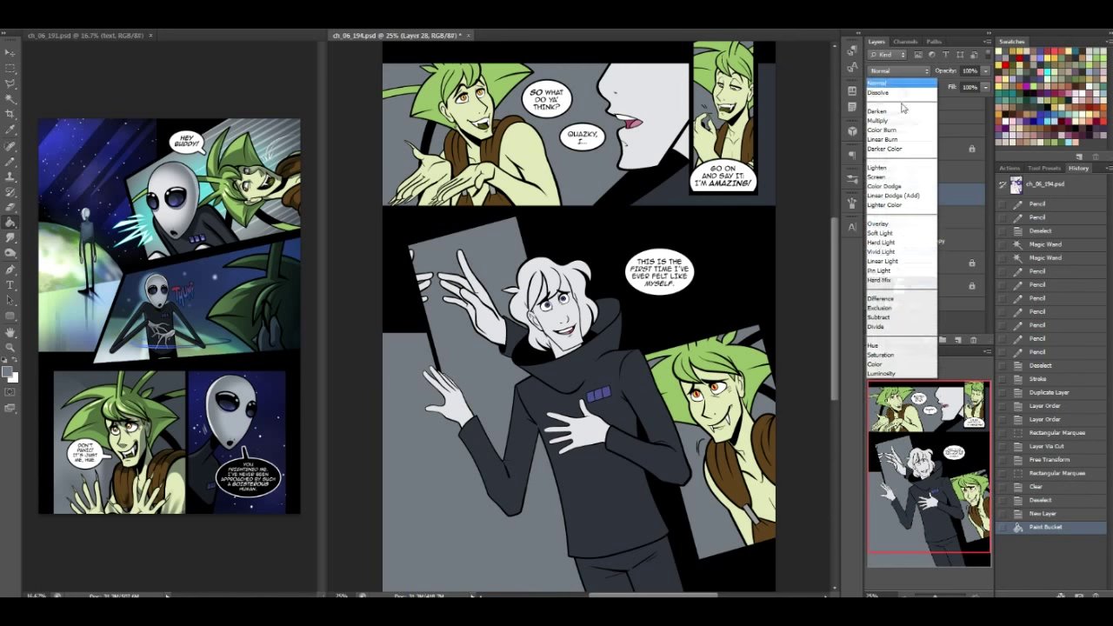
Compare the Saturation and Luminosity blend modes on the blue-grey layer and set it to Color
click(899, 71)
click(889, 356)
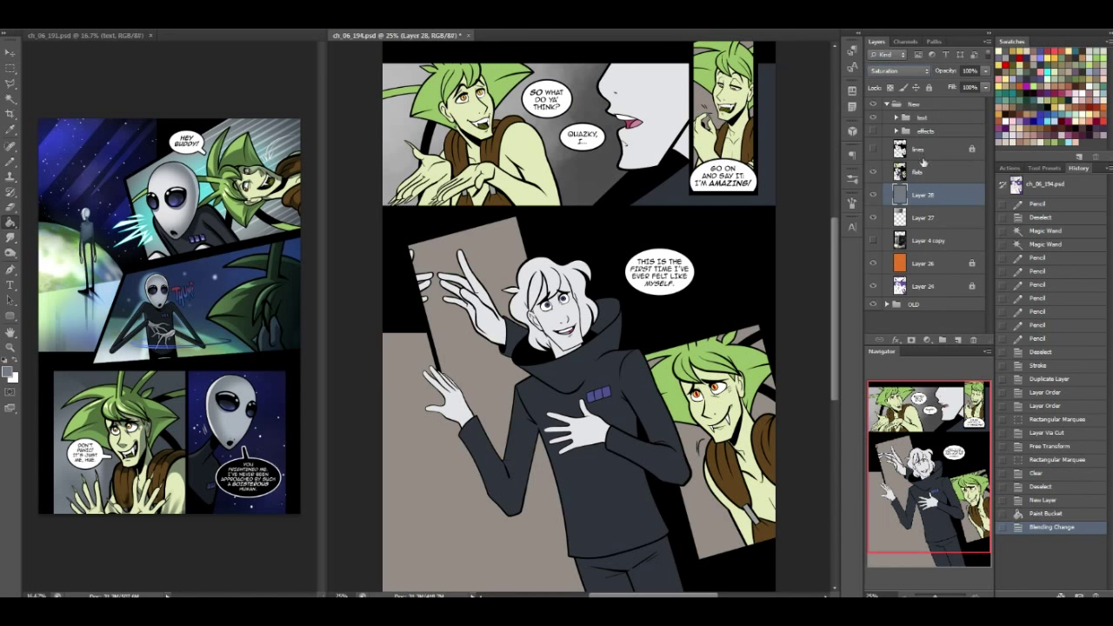
click(906, 71)
click(886, 374)
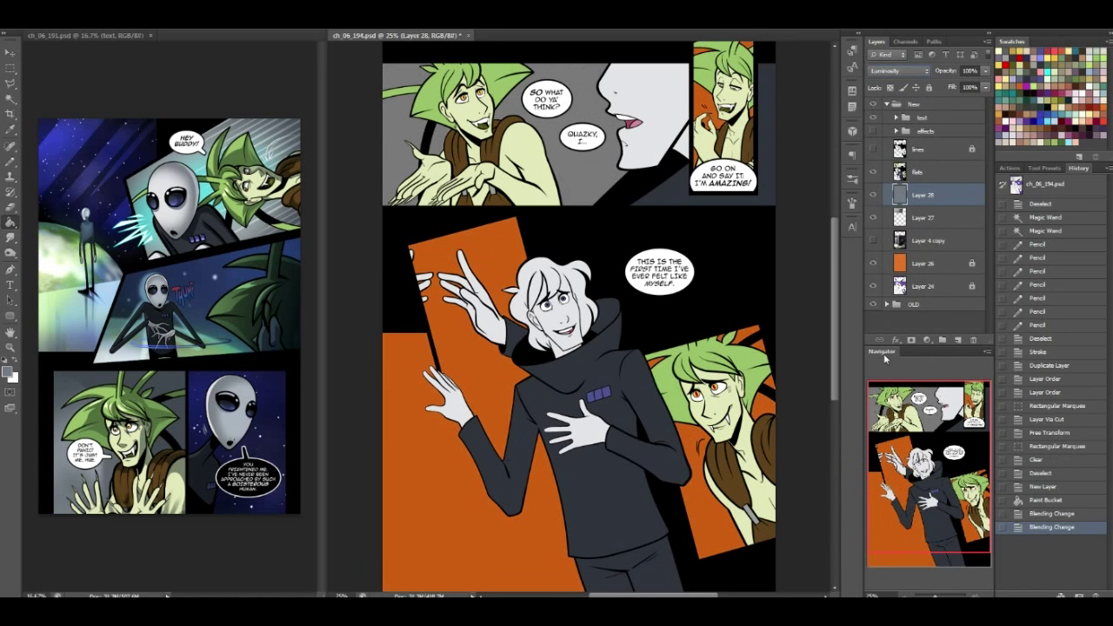
key(Up)
key(Up)
key(Down)
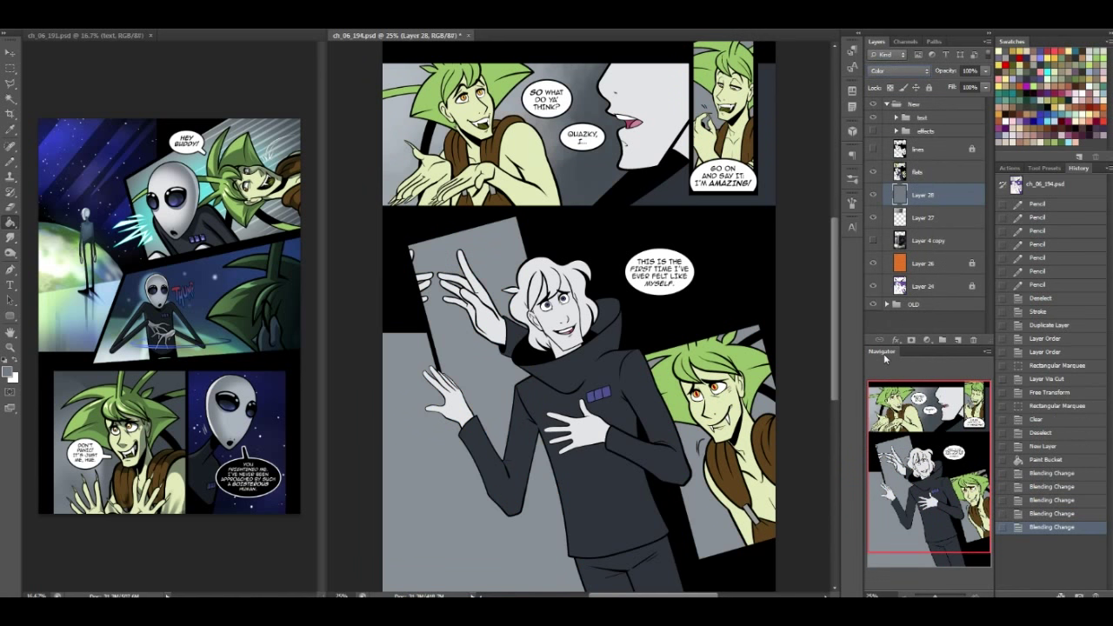
Clip the blue-grey layer to the texture layer below, merge the two and lock the merged layer's transparent pixels
right_click(937, 194)
click(1013, 316)
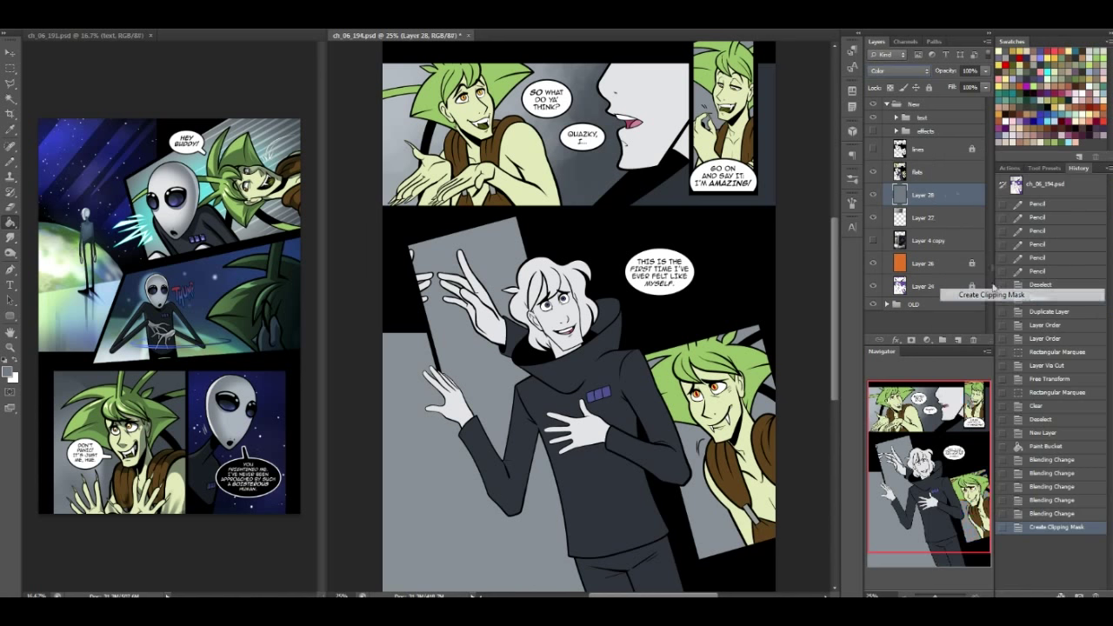
shift+click(952, 213)
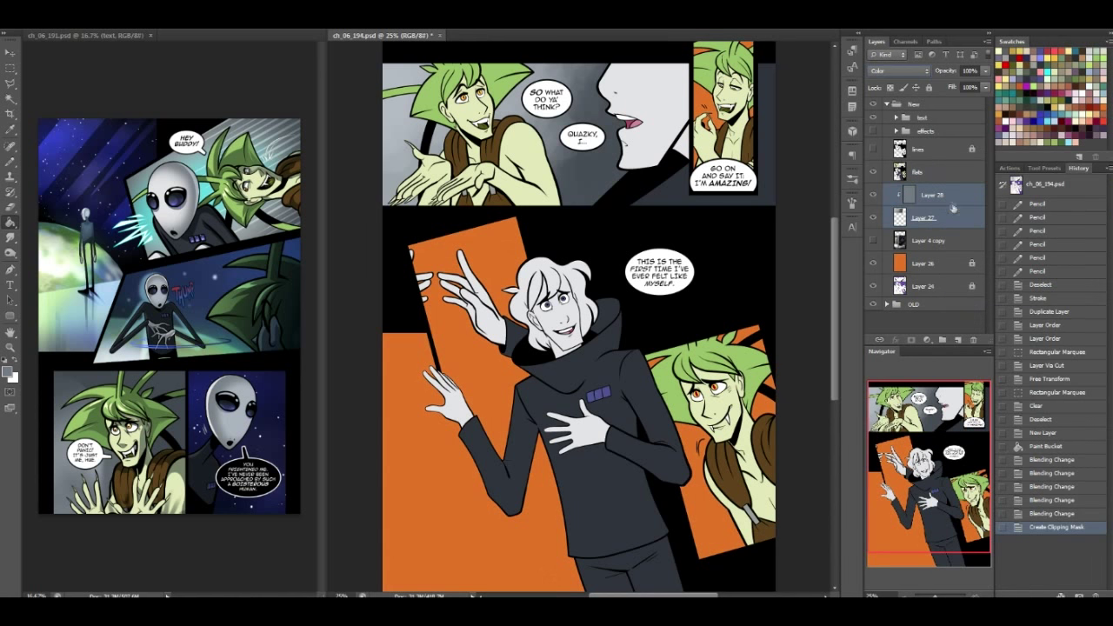
click(950, 199)
click(951, 216)
click(952, 199)
shift+click(952, 217)
key(ctrl+e)
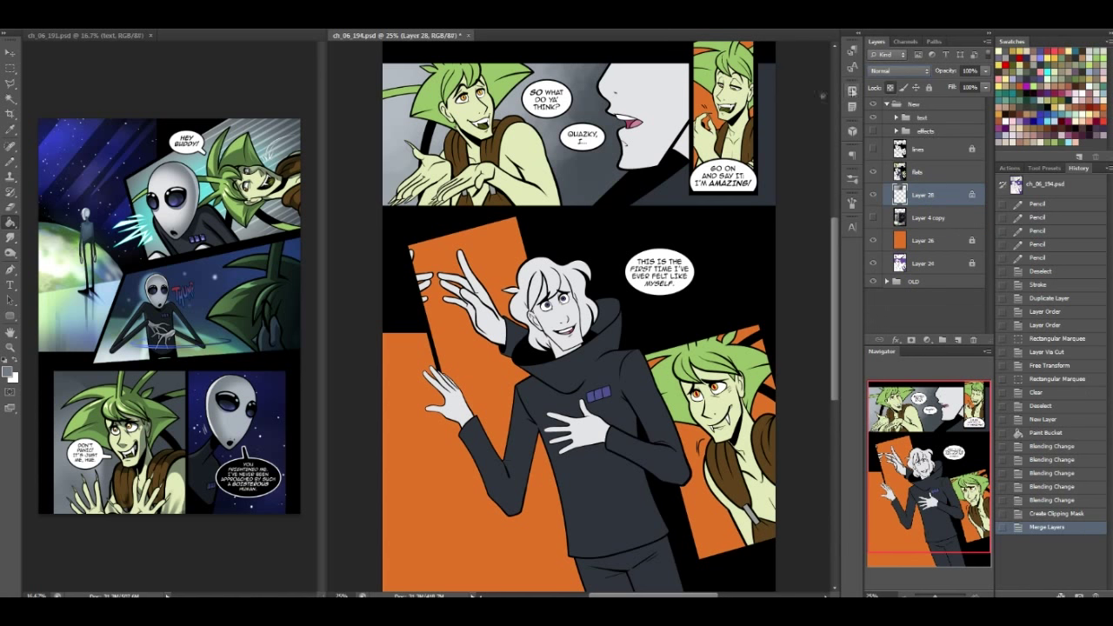
Brush greys sampled from the panels of ch_06_191.psd over the top panel's background to shade its texture
click(11, 162)
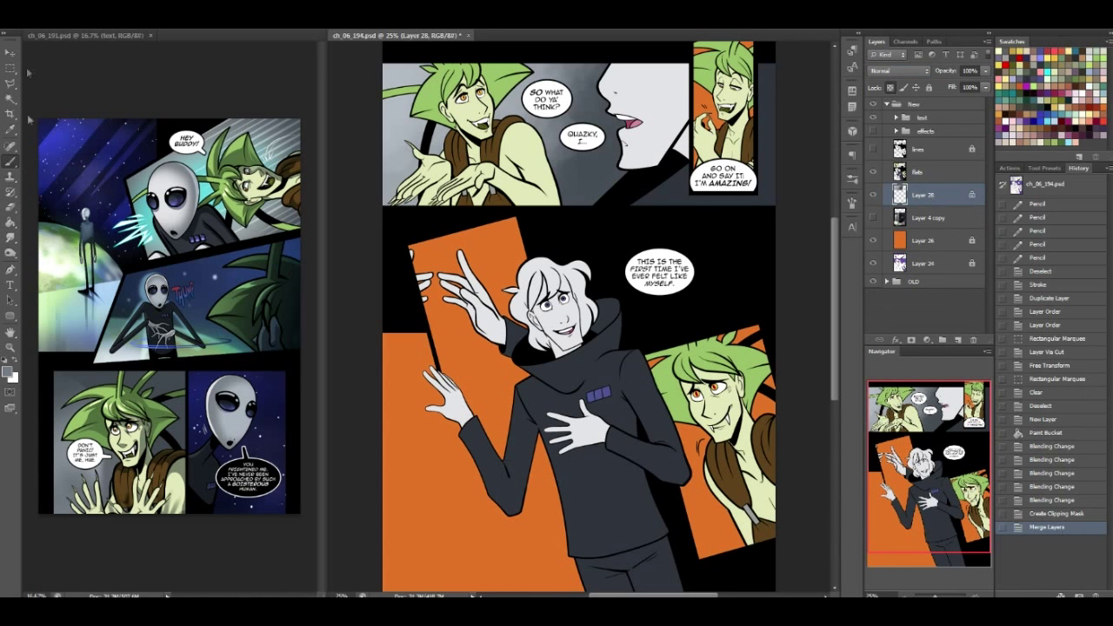
click(41, 20)
click(205, 74)
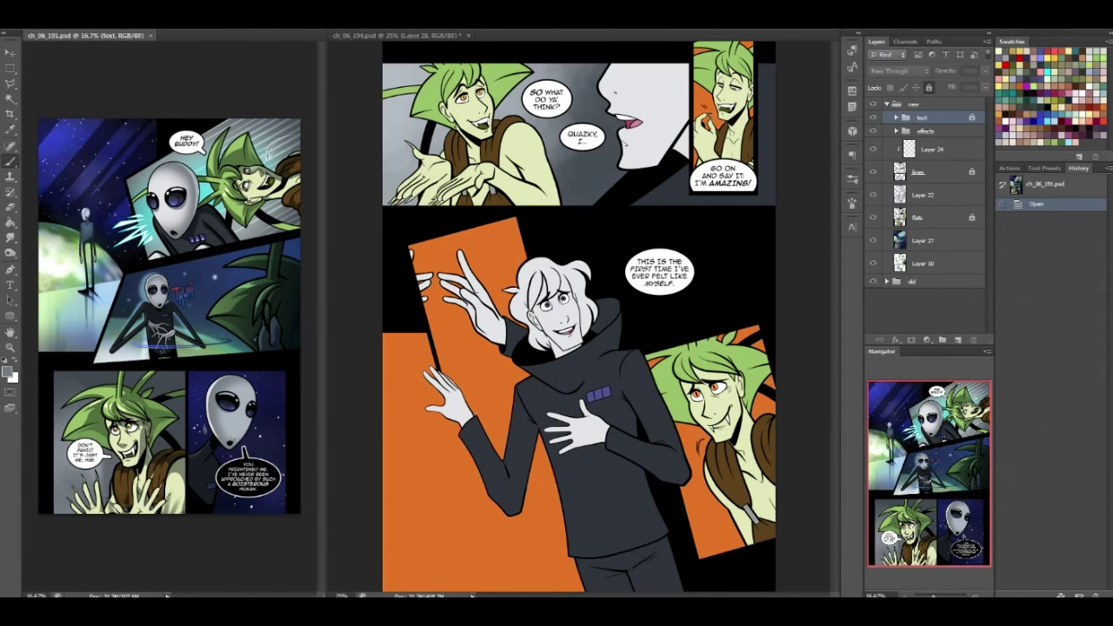
alt+click(173, 377)
click(932, 224)
click(790, 251)
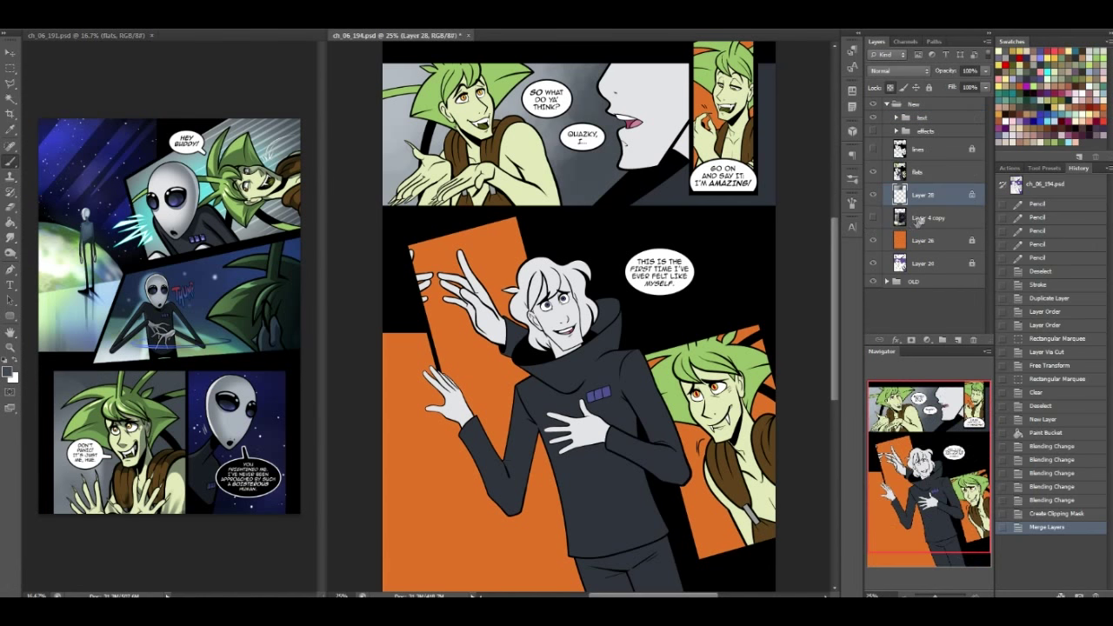
drag(654, 102, 649, 197)
alt+click(78, 451)
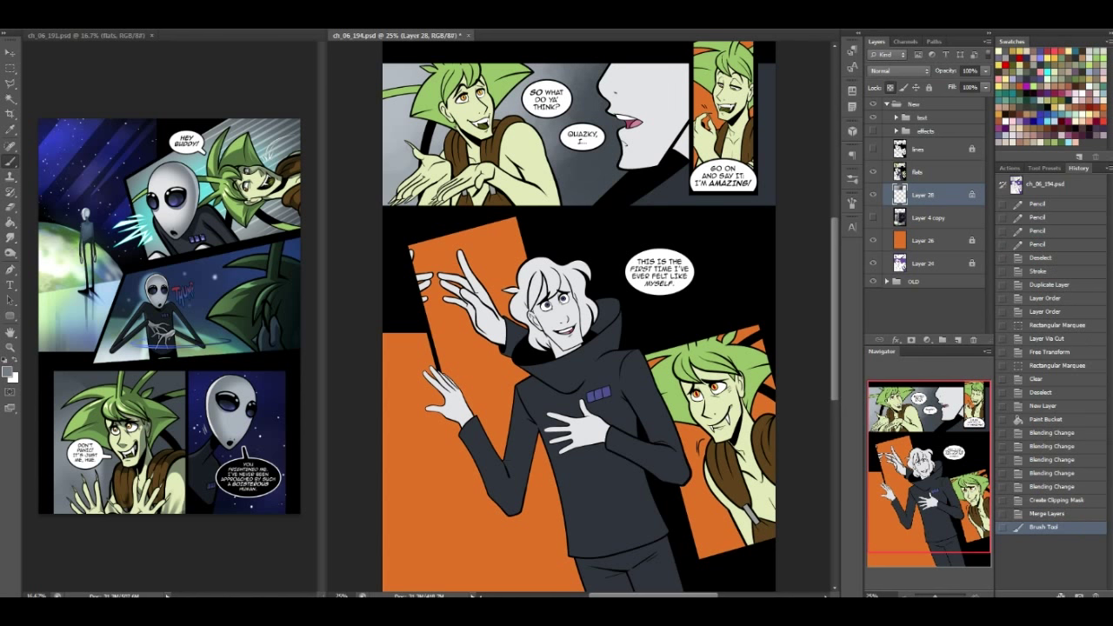
mouse_move(520, 101)
mouse_down()
mouse_move(568, 164)
mouse_move(597, 101)
mouse_up()
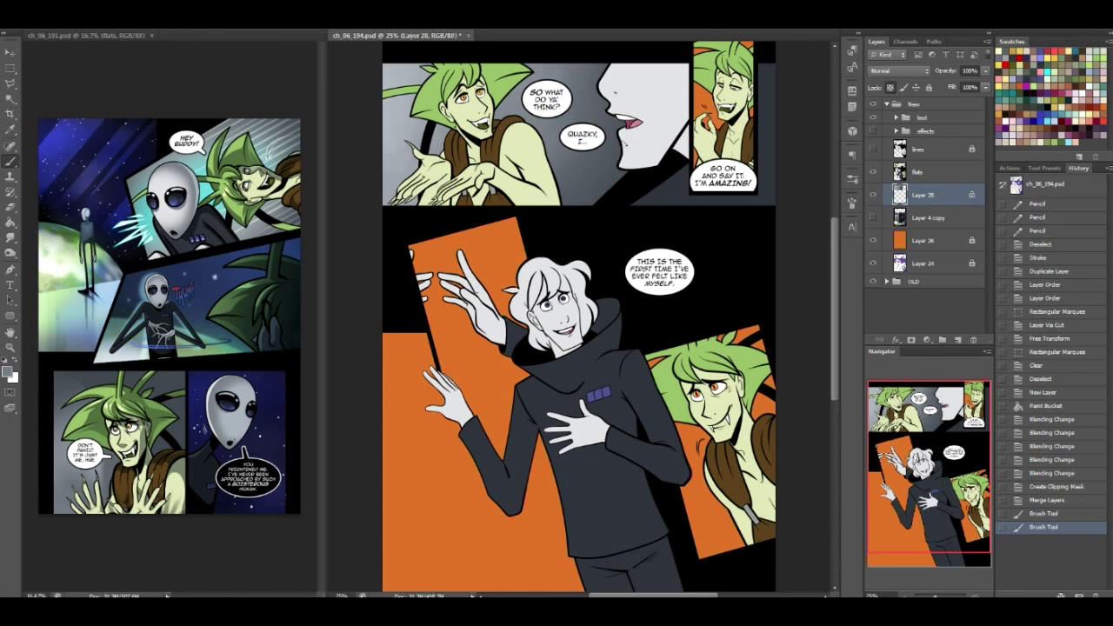
alt+click(280, 138)
drag(440, 140, 511, 105)
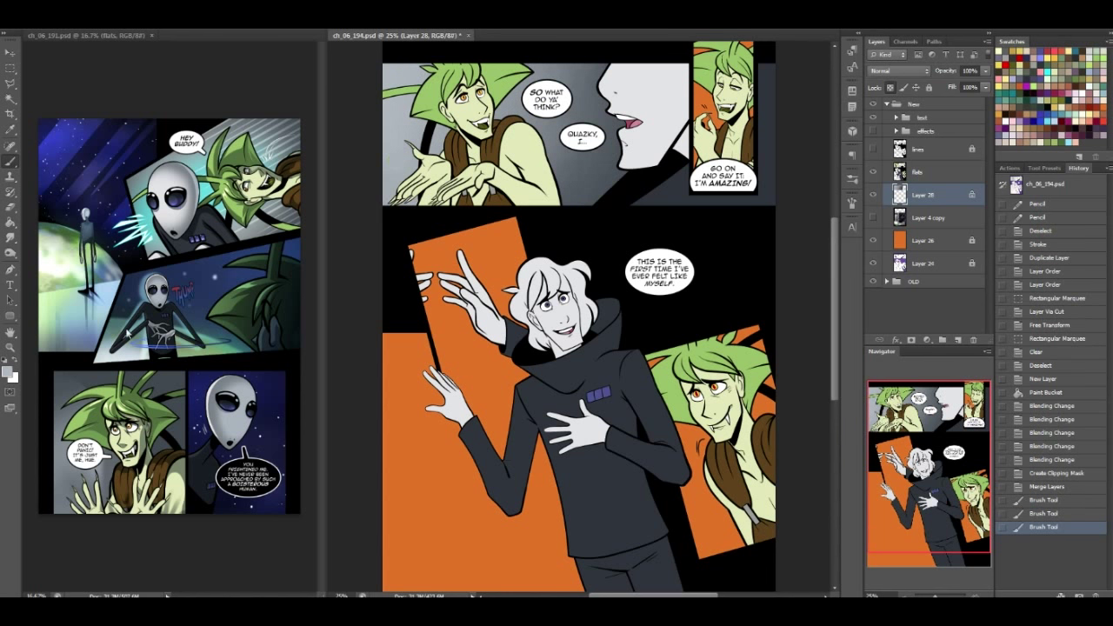
Sample the night-sky blue from ch_06_191.psd, brighten it to 3d4eea and brush it around the pale face in the top panel
alt+click(106, 156)
click(9, 373)
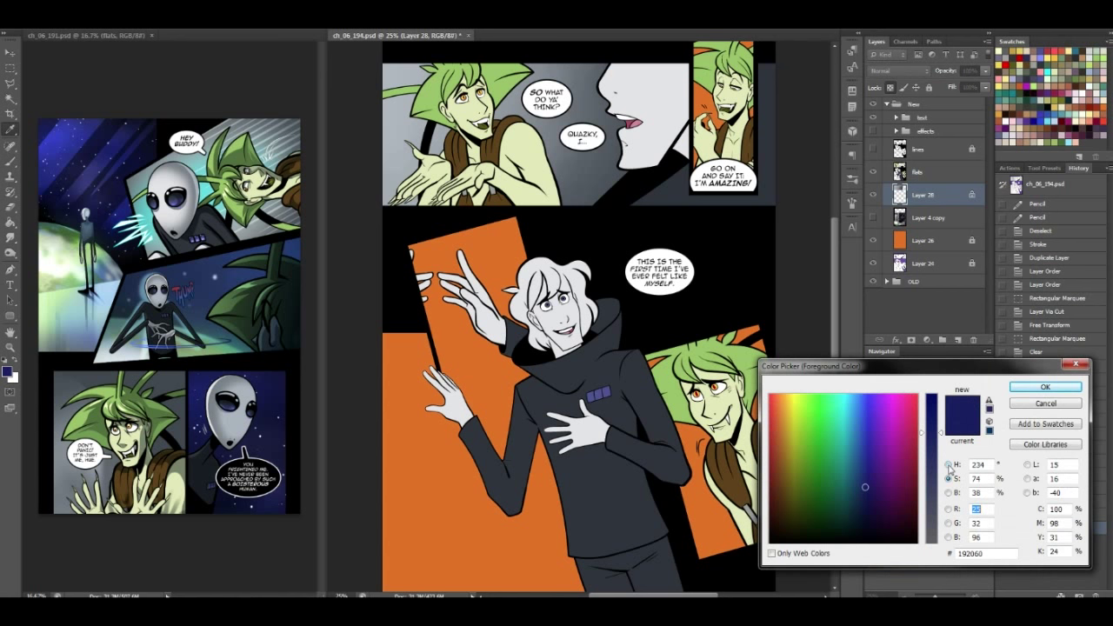
click(949, 465)
click(948, 493)
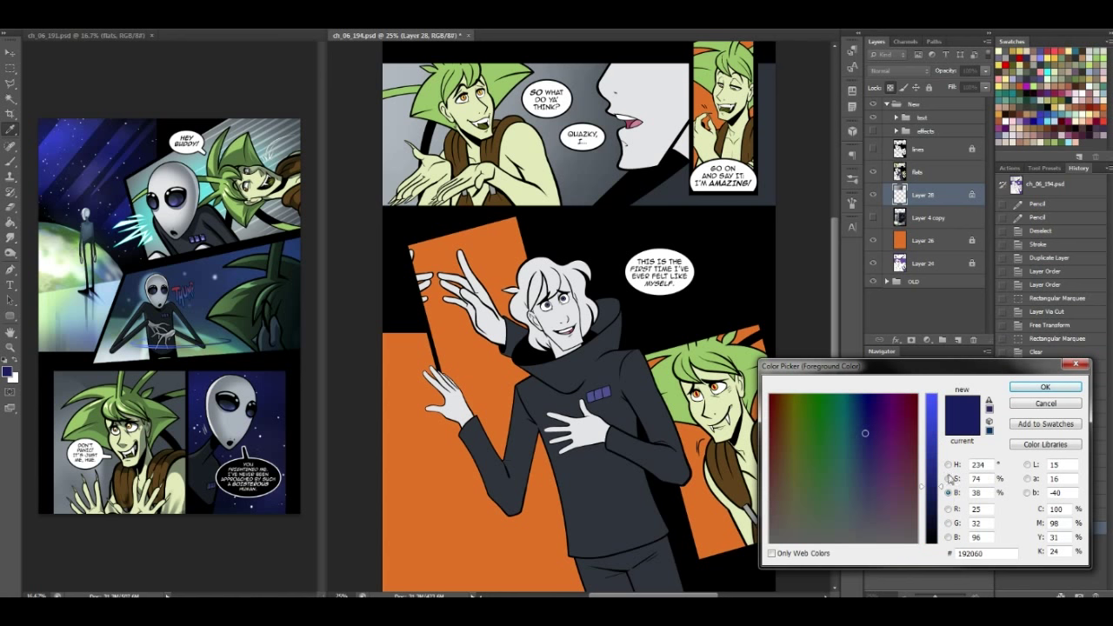
click(935, 408)
click(1022, 388)
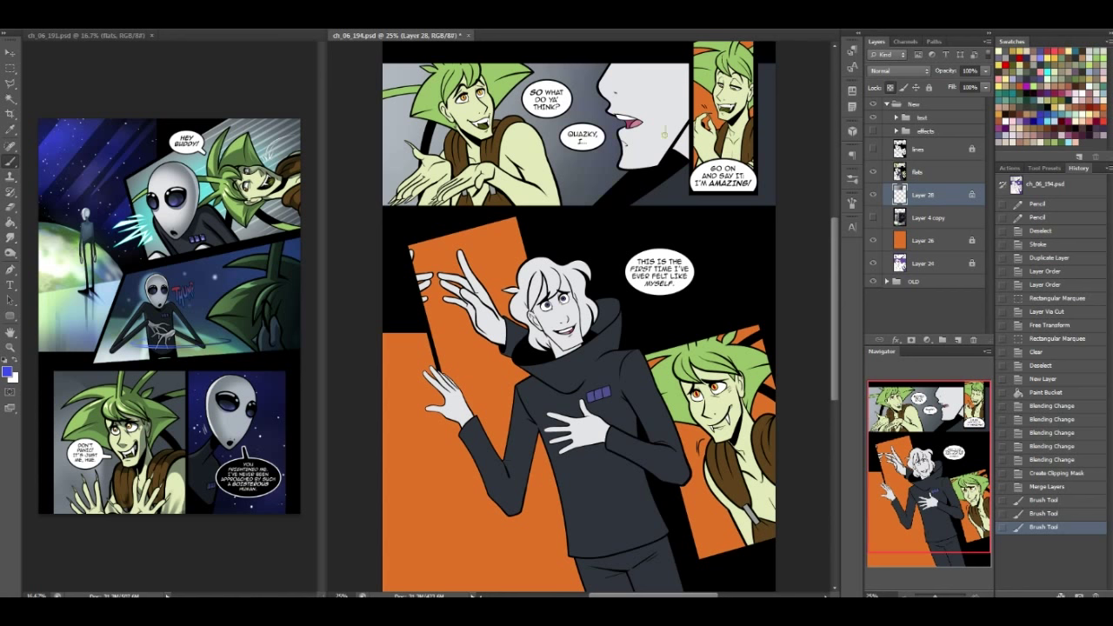
click(666, 137)
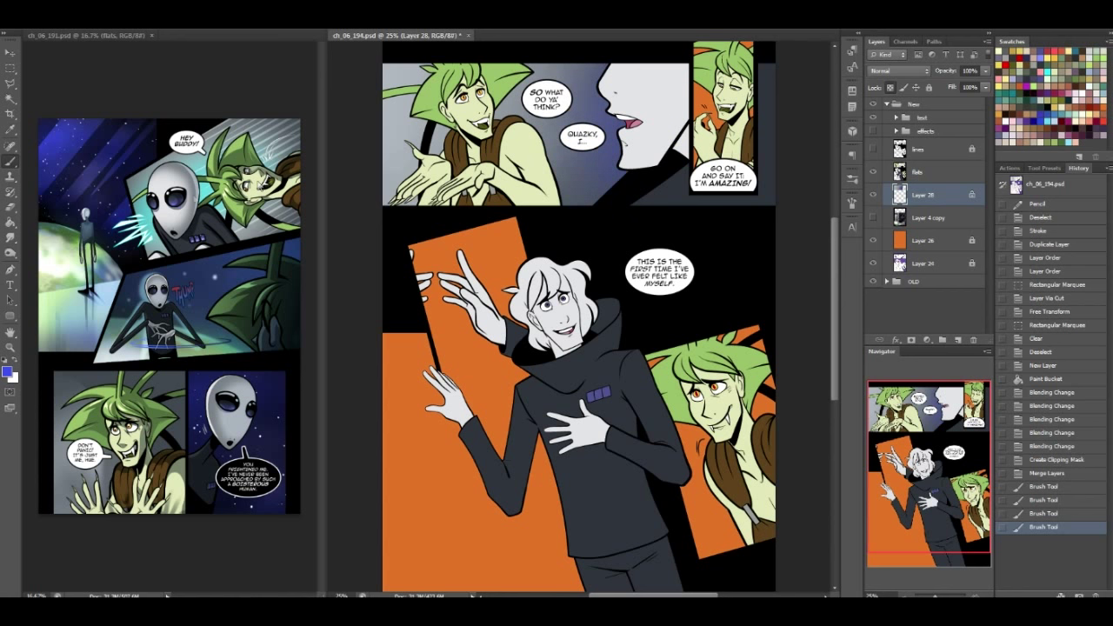
Lighten the blue to a less saturated tint, brush it and white highlights onto the top panel's background, and save the file
click(8, 373)
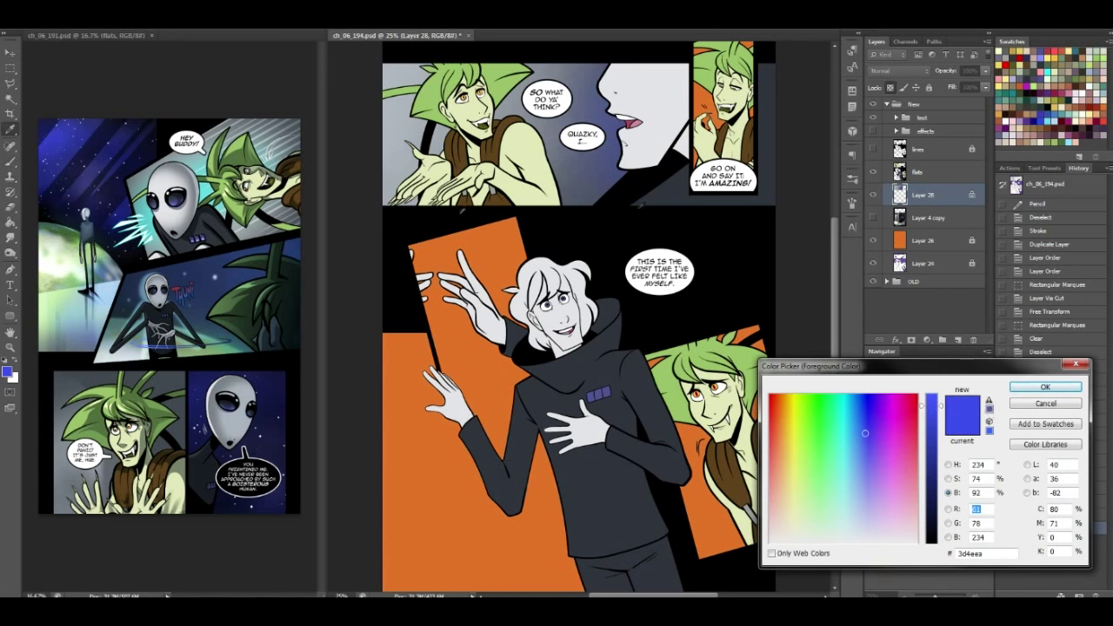
click(948, 478)
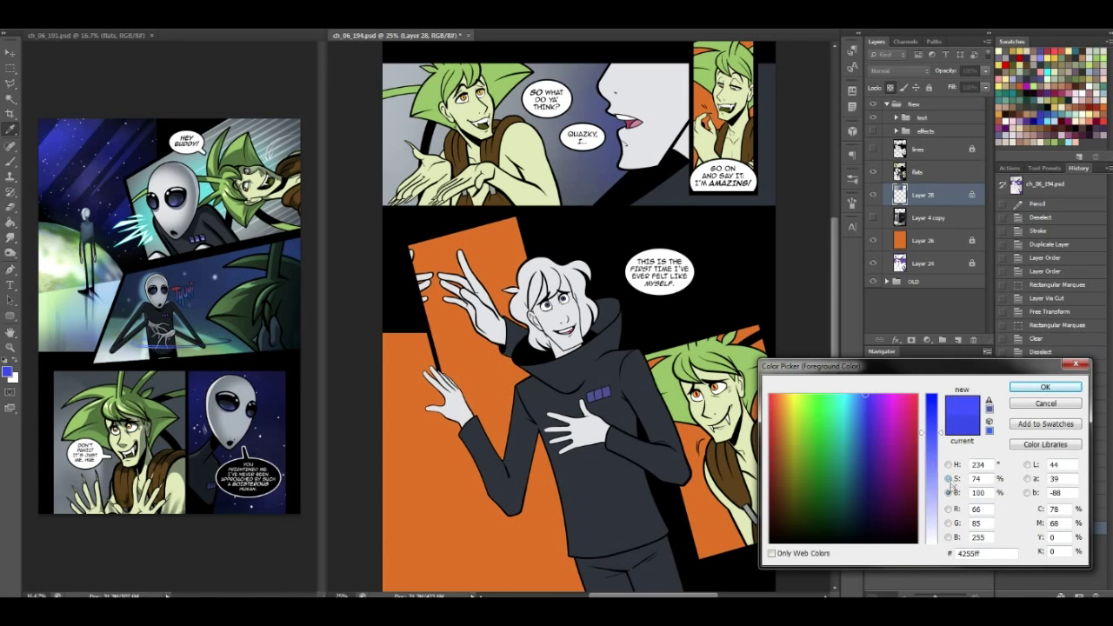
click(933, 465)
click(1046, 387)
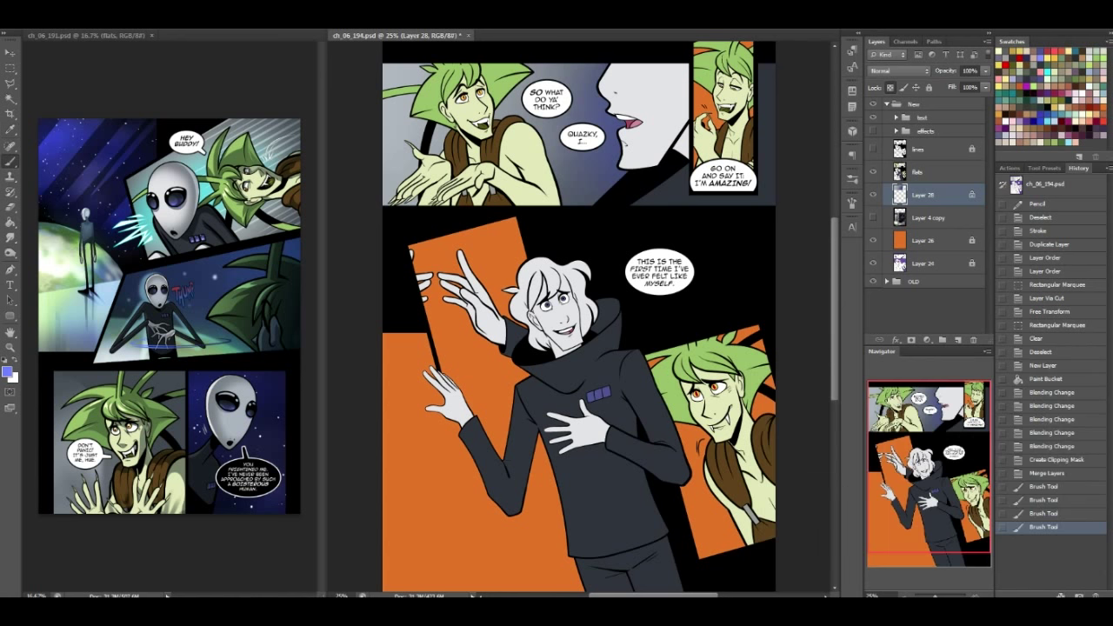
click(663, 117)
key(x)
drag(361, 96, 358, 143)
key(ctrl+s)
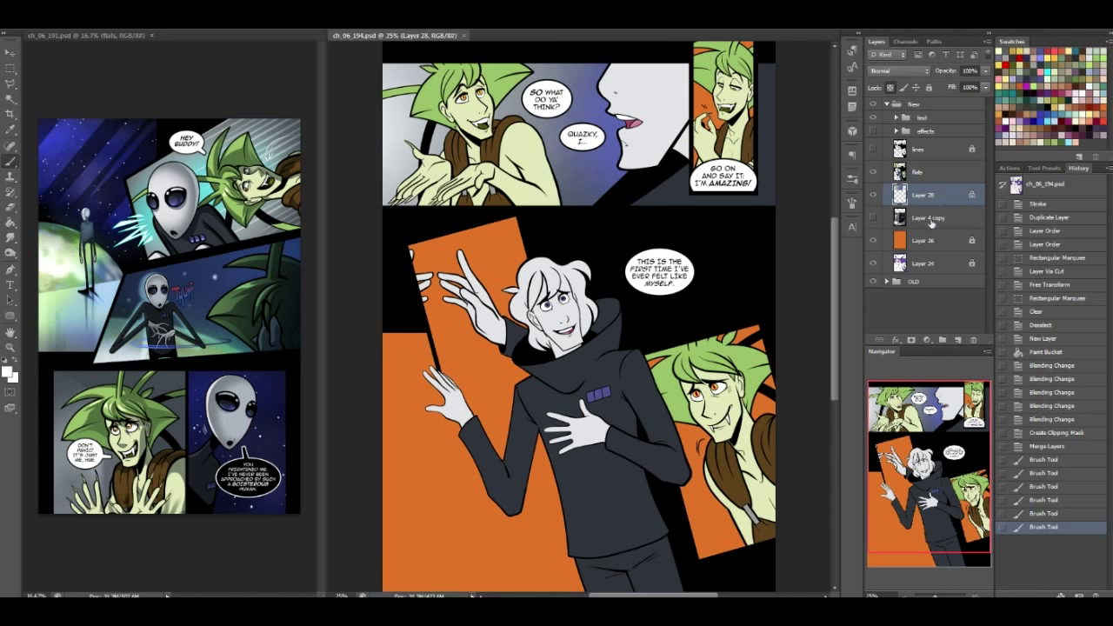
Add a new layer above Layer 28 and try a white stroke with the 124 px speckled texture brush
key(alt+bracketleft)
click(938, 198)
click(961, 341)
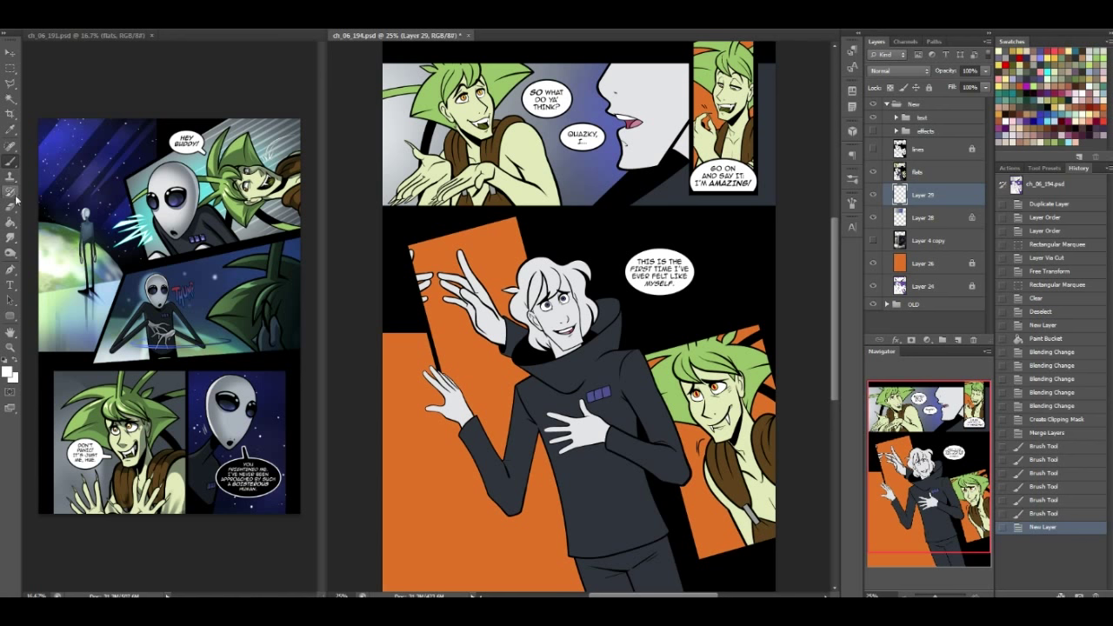
right_click(138, 142)
drag(130, 155, 133, 224)
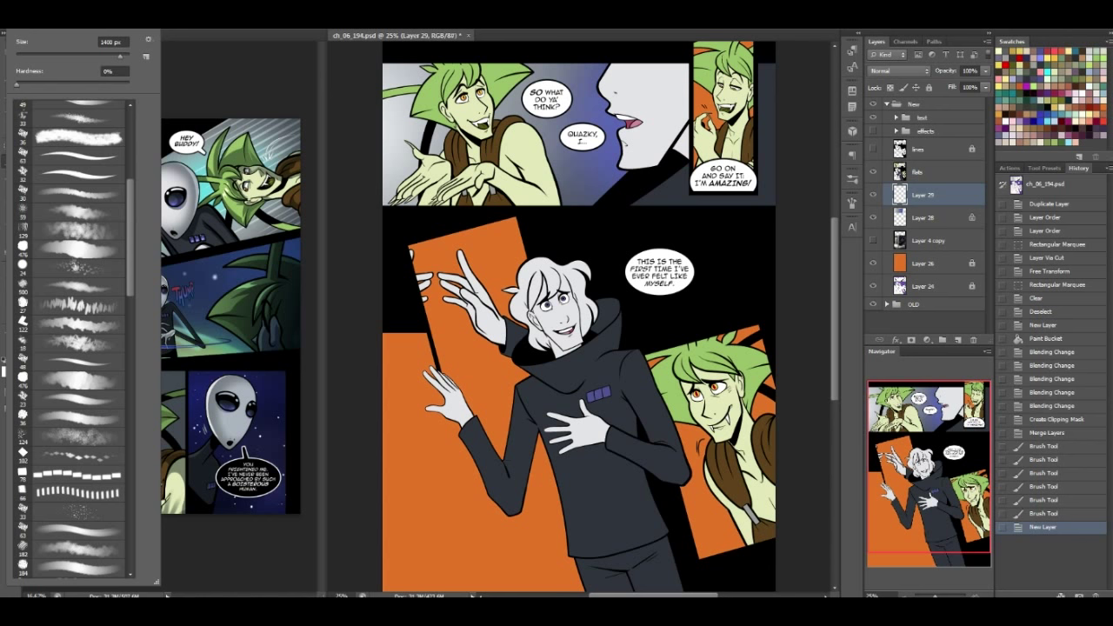
click(94, 380)
click(79, 443)
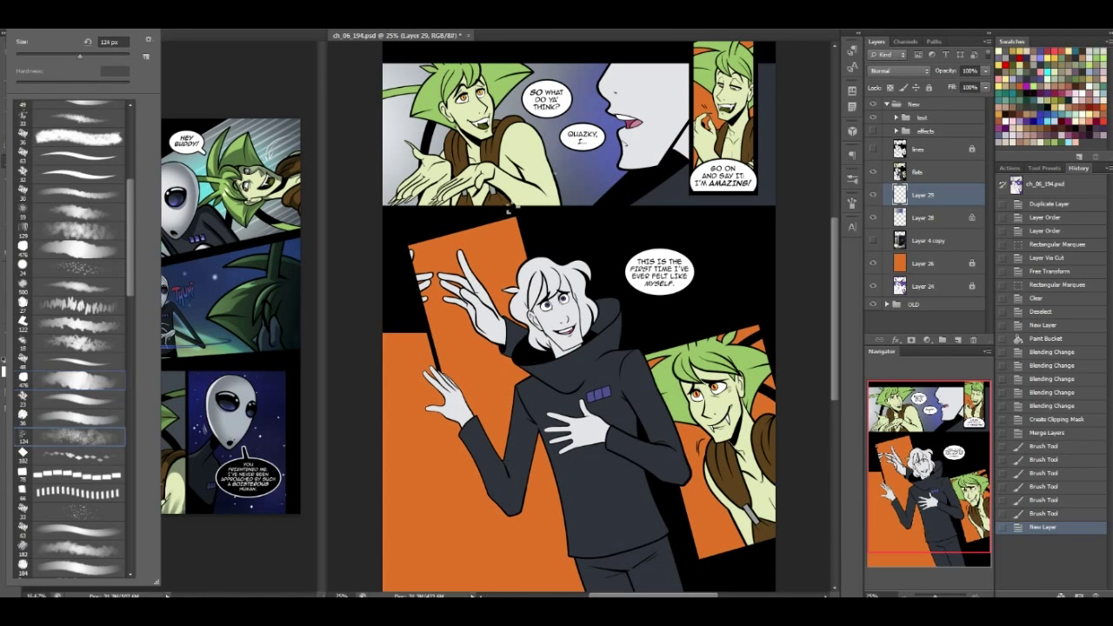
click(606, 240)
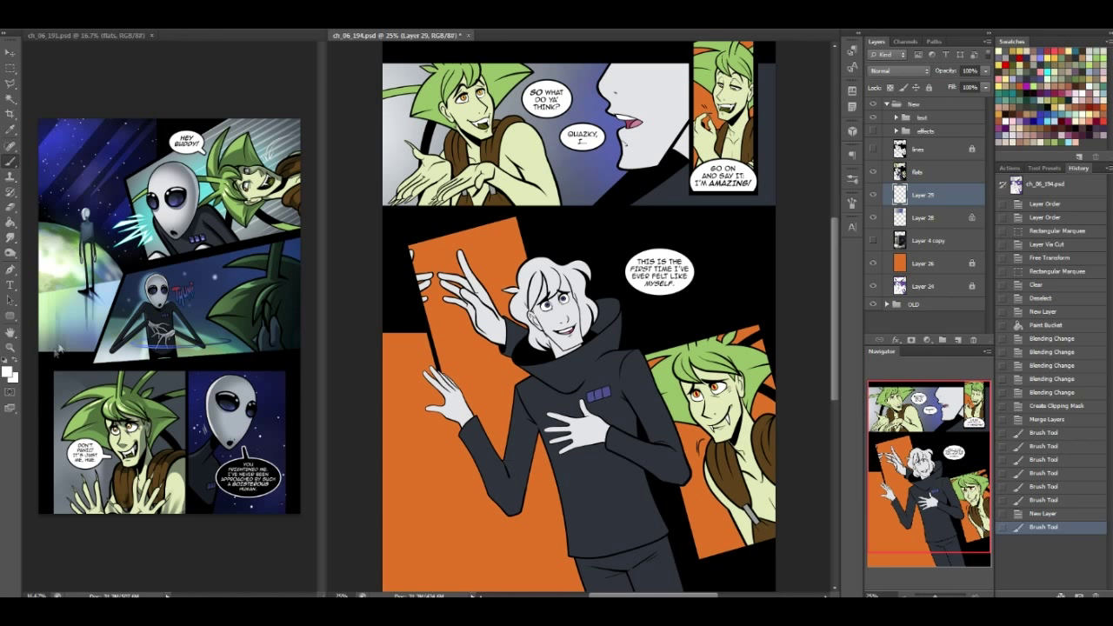
Switch to a muted blue-purple and brush speckled texture across the top panel's background
click(5, 360)
click(1003, 131)
drag(480, 217, 477, 271)
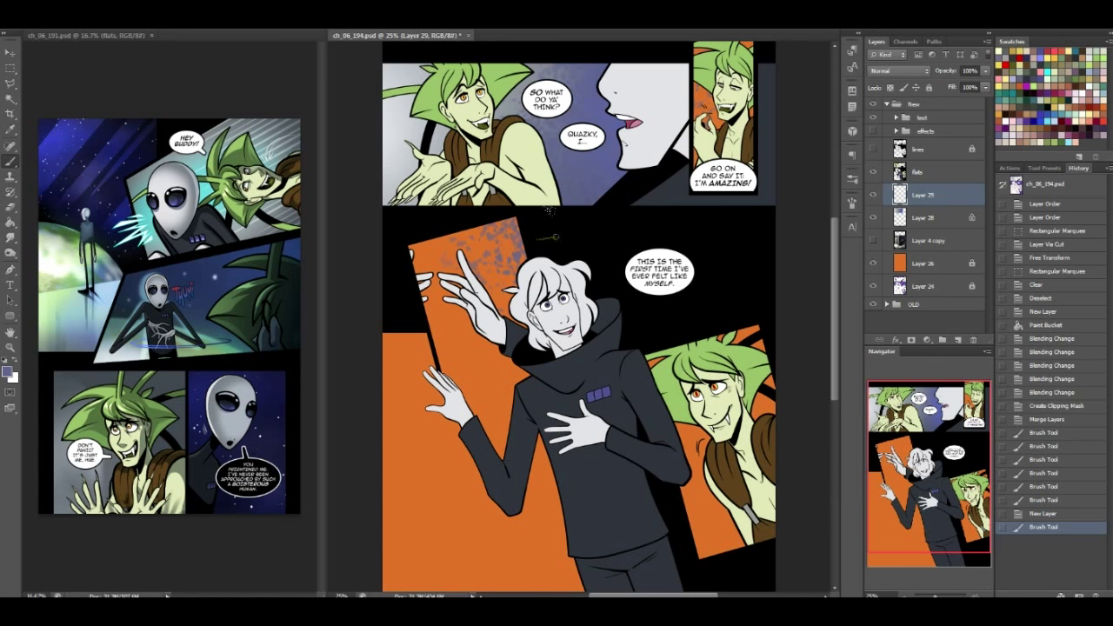
Set the speckle layer's blend mode to Multiply and brush more speckles across the top panel's background
click(900, 70)
click(917, 108)
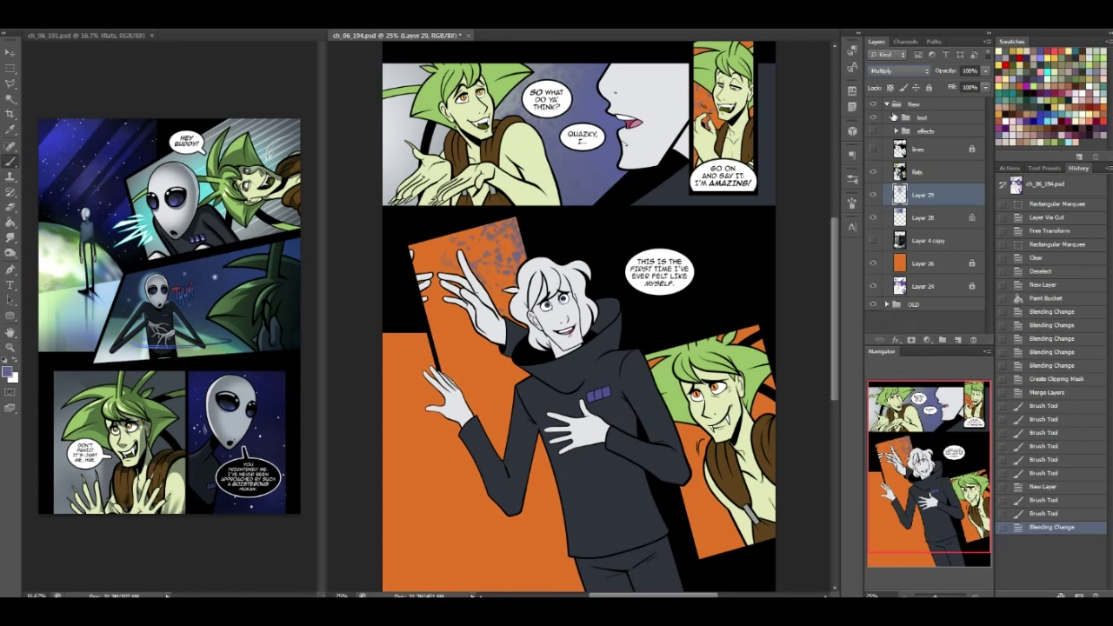
mouse_move(493, 35)
mouse_down()
mouse_move(527, 83)
mouse_move(408, 120)
mouse_move(400, 169)
mouse_move(637, 151)
mouse_up()
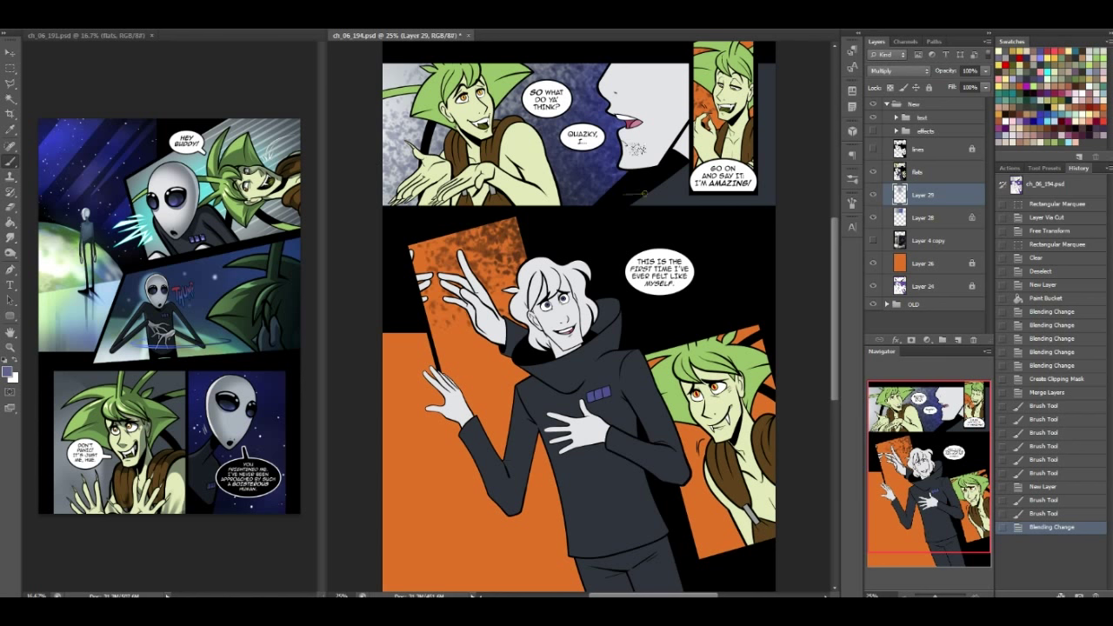
Reduce the speckle layer's fill to 46% and clip it to Layer 28
click(985, 87)
drag(989, 103, 950, 103)
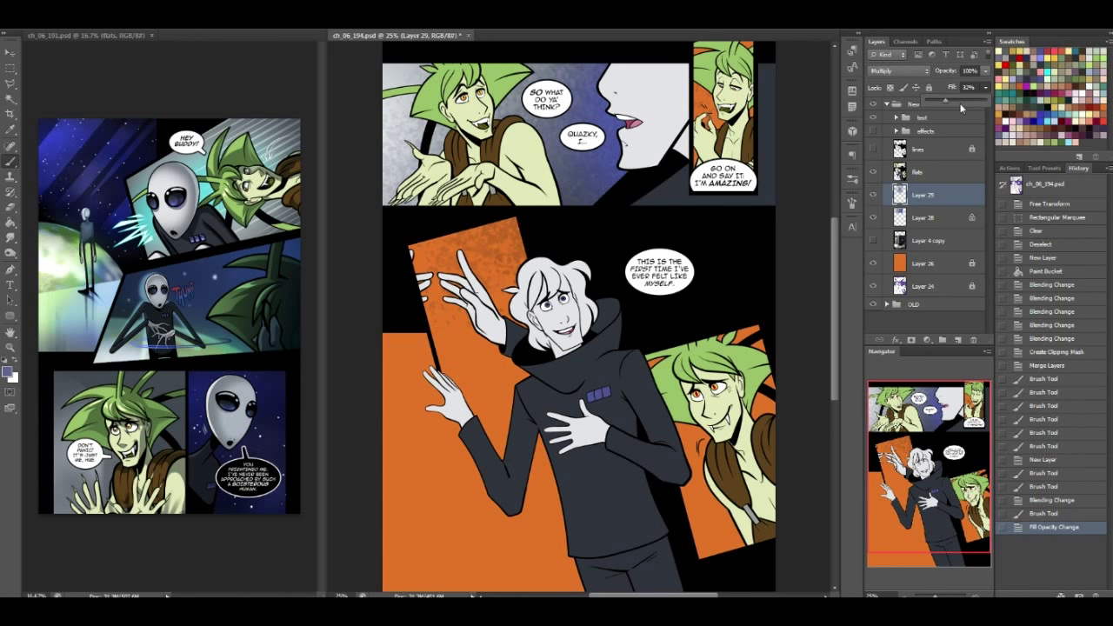
drag(957, 99, 962, 104)
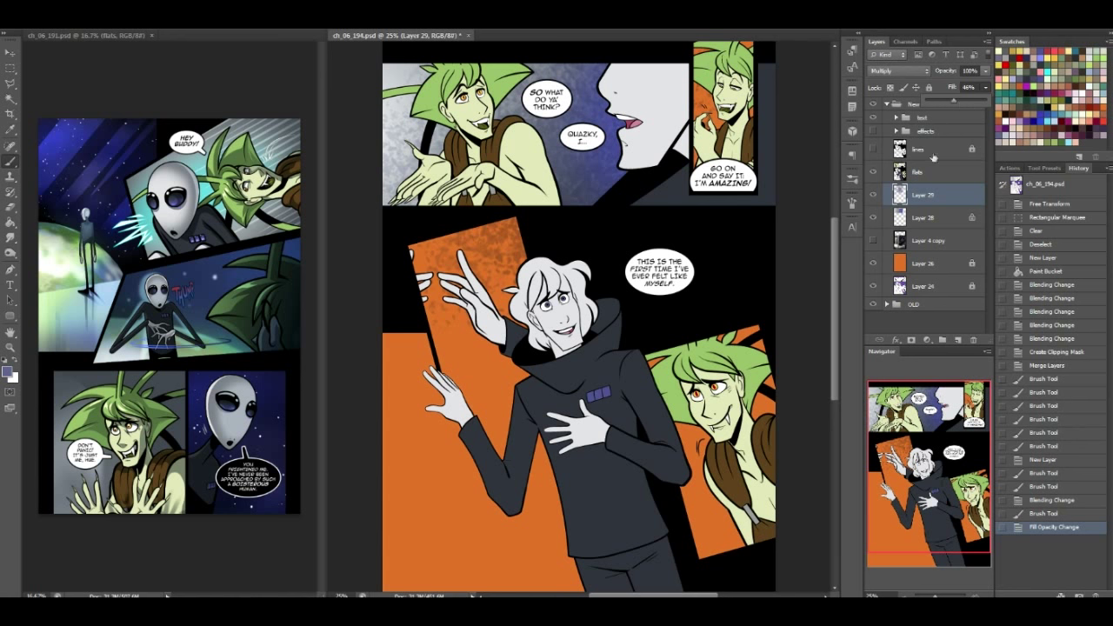
right_click(943, 197)
click(978, 293)
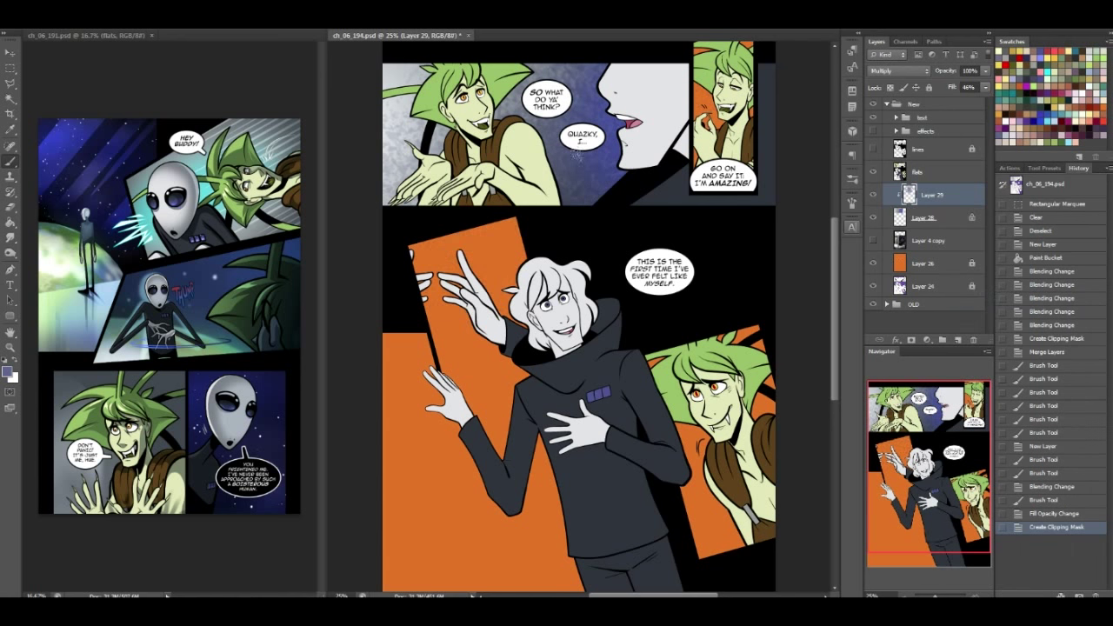
Switch to the Eraser and give it the 476 px textured brush tip
right_click(55, 76)
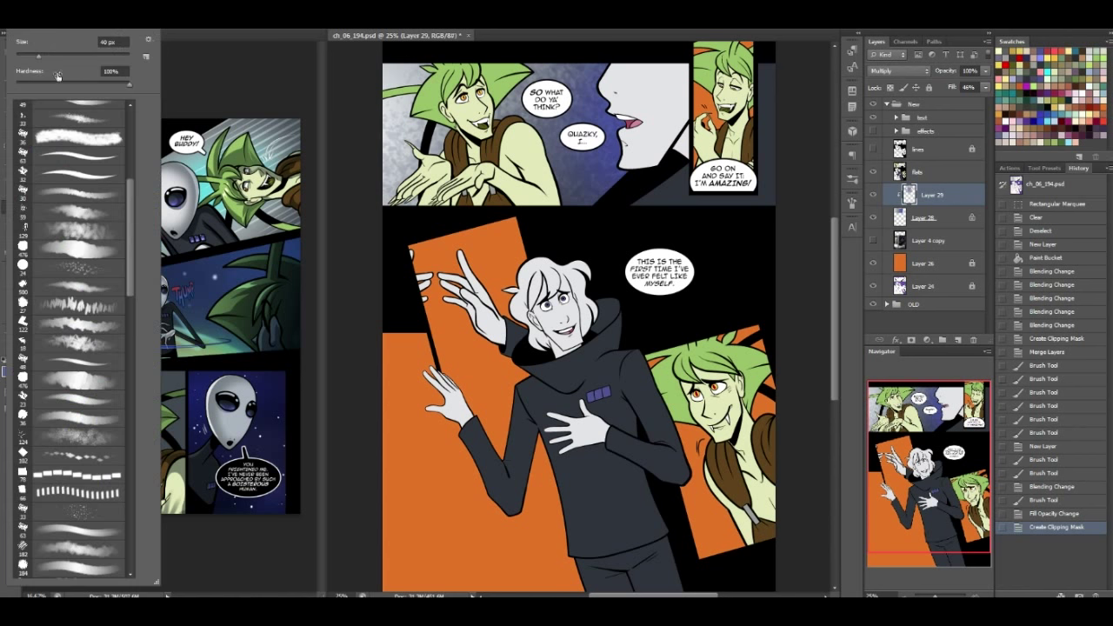
click(124, 25)
click(124, 25)
click(127, 33)
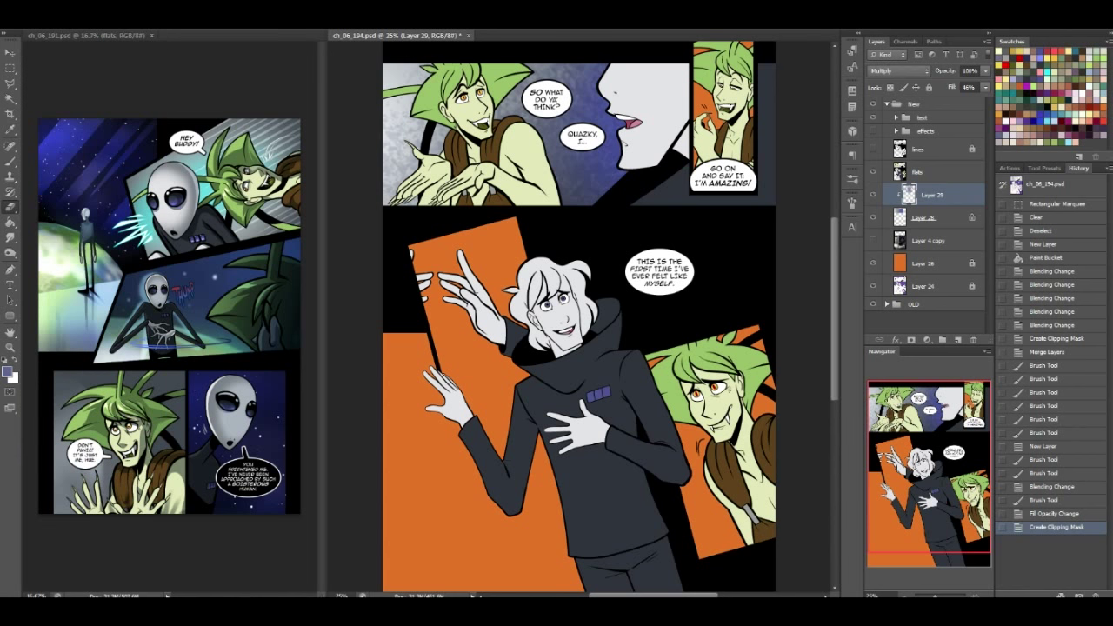
right_click(68, 102)
scroll(133, 205, up, 5)
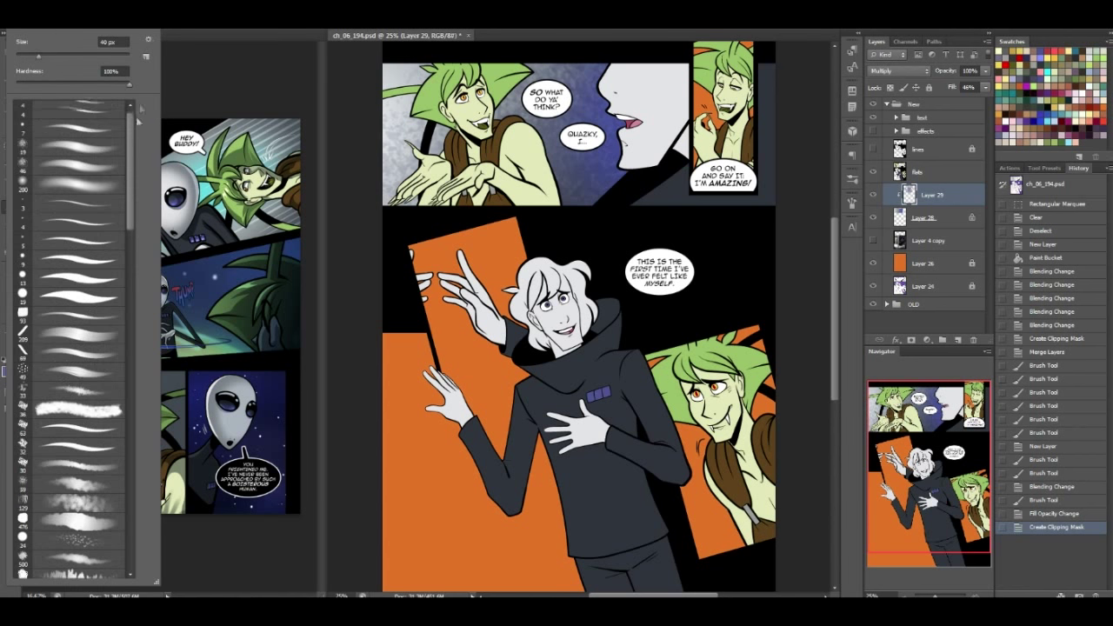
click(96, 185)
click(86, 522)
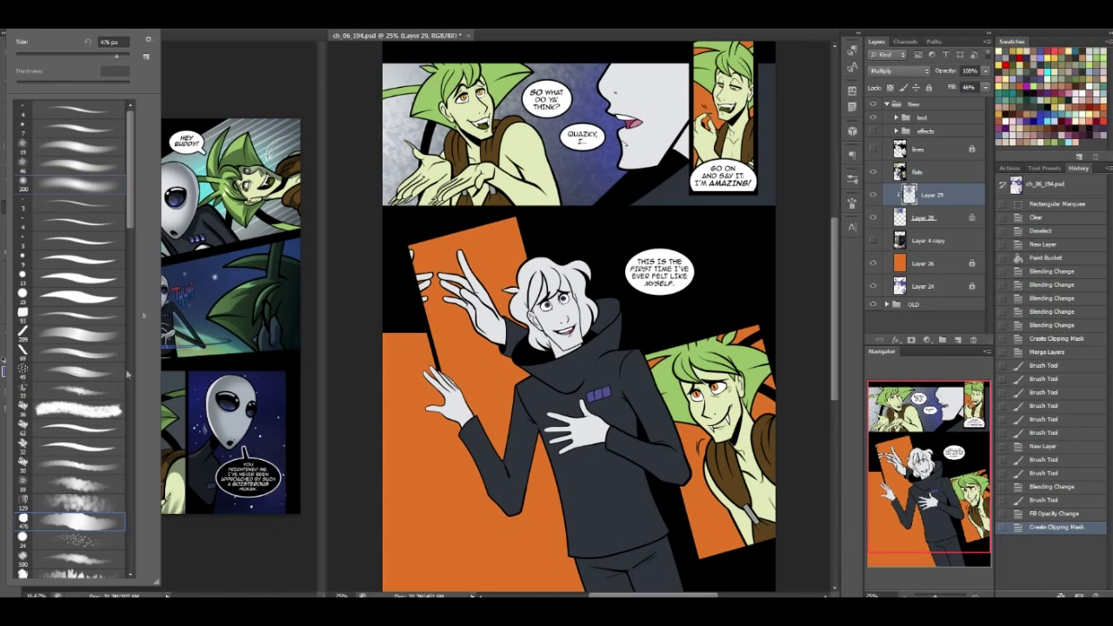
drag(132, 209, 132, 279)
click(102, 393)
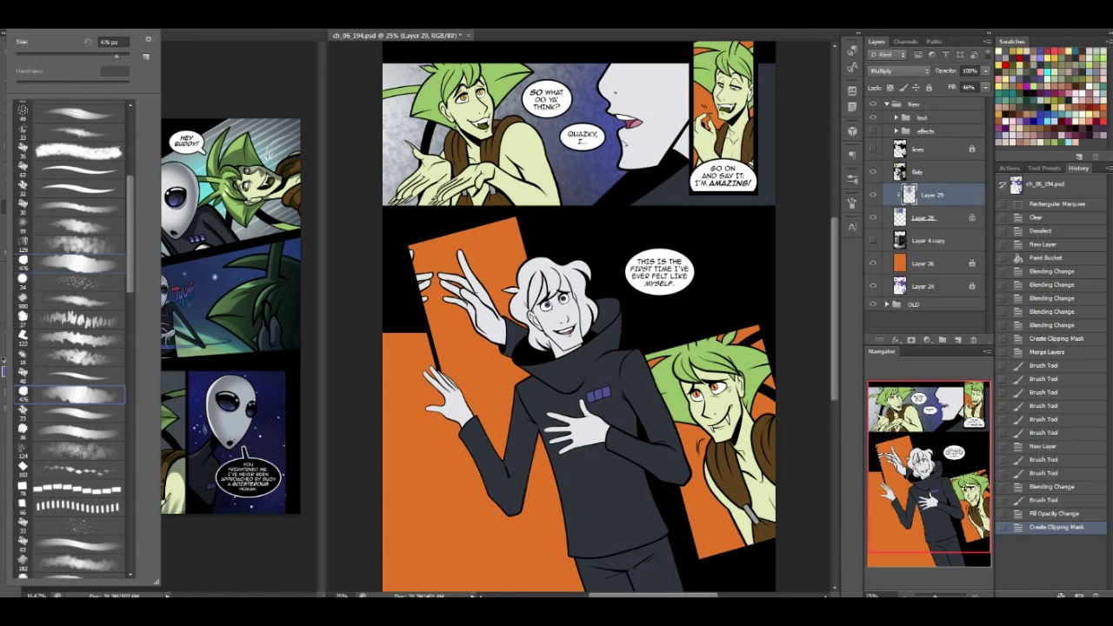
key(Return)
Erase patches of the speckles across the top panel's background and merge the speckle layer with Layer 28
drag(401, 128, 414, 149)
mouse_move(540, 132)
mouse_down()
mouse_move(559, 163)
mouse_move(595, 175)
mouse_move(585, 178)
mouse_up()
mouse_move(556, 130)
mouse_down()
mouse_move(572, 162)
mouse_move(561, 165)
mouse_up()
drag(574, 104, 585, 127)
drag(565, 161, 587, 183)
drag(526, 58, 541, 78)
drag(532, 63, 553, 78)
mouse_move(548, 70)
mouse_down()
mouse_move(587, 80)
mouse_move(612, 108)
mouse_up()
drag(597, 90, 609, 111)
ctrl+click(953, 218)
key(ctrl+e)
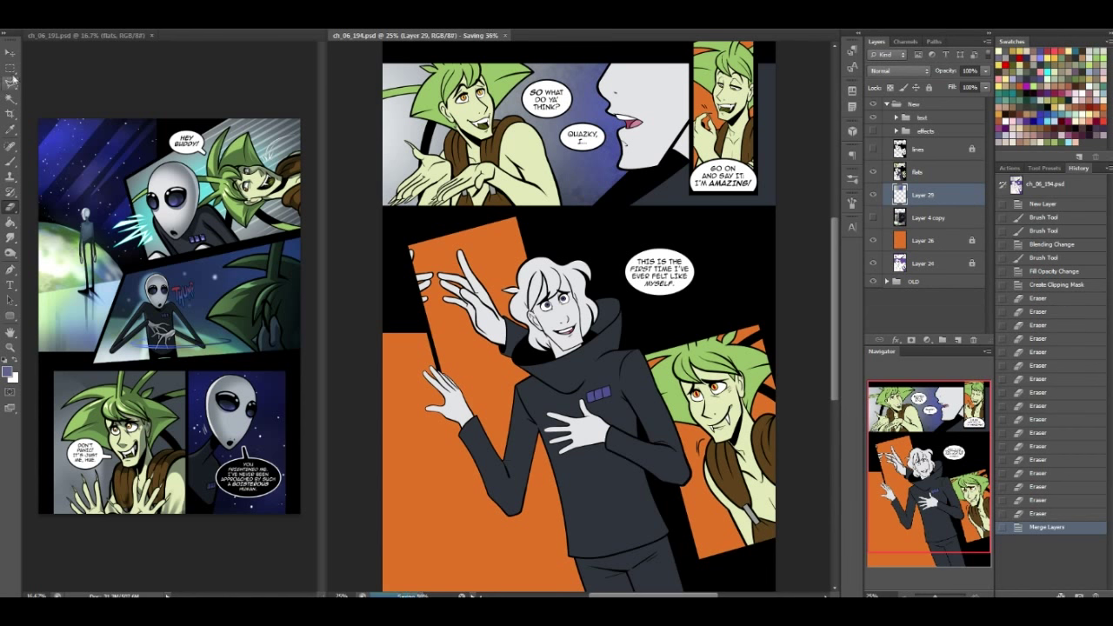
Compare the redrawn page with the old version by toggling the New group's visibility
click(873, 104)
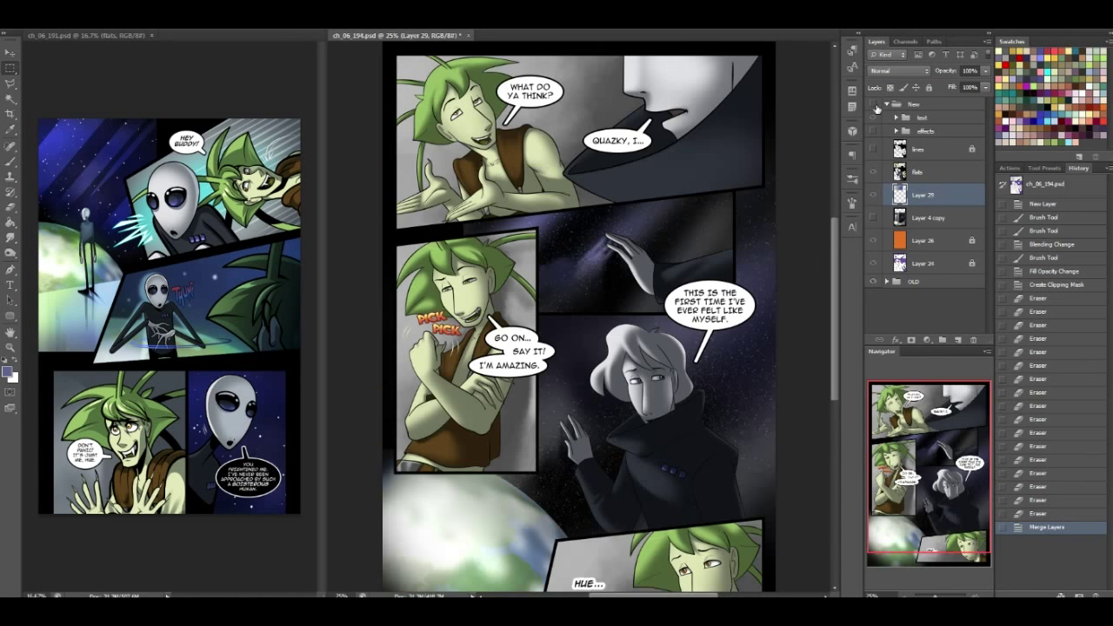
click(873, 104)
click(873, 104)
click(873, 104)
Make Layer 4 copy active and marquee-select the small inset panel at the page's upper right
click(940, 388)
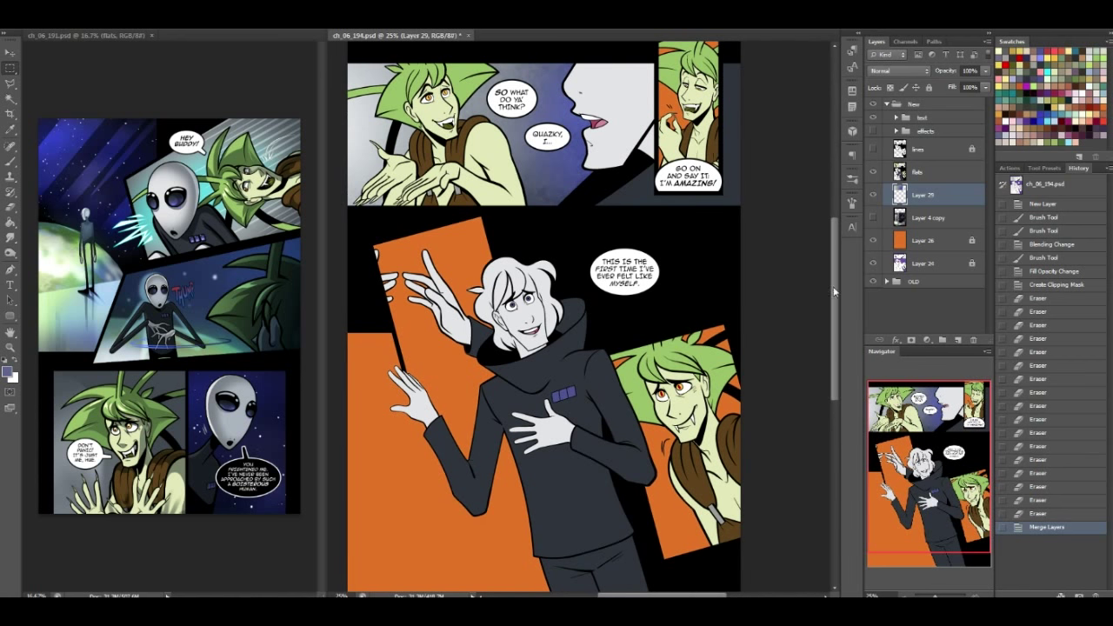
drag(835, 228, 838, 210)
click(923, 218)
click(920, 196)
click(927, 219)
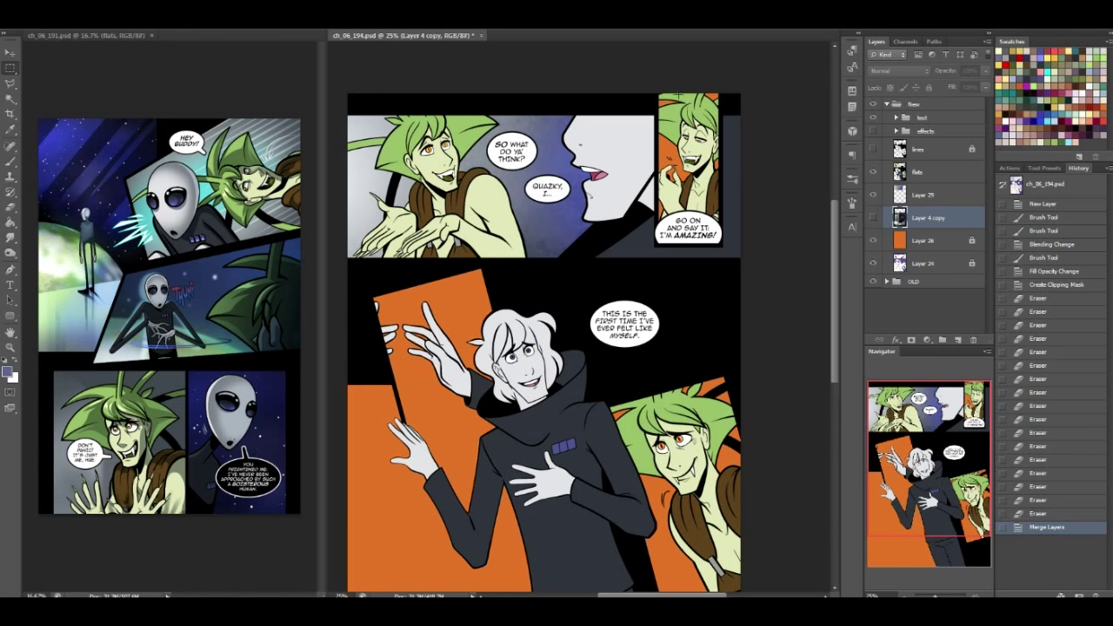
drag(654, 91, 723, 248)
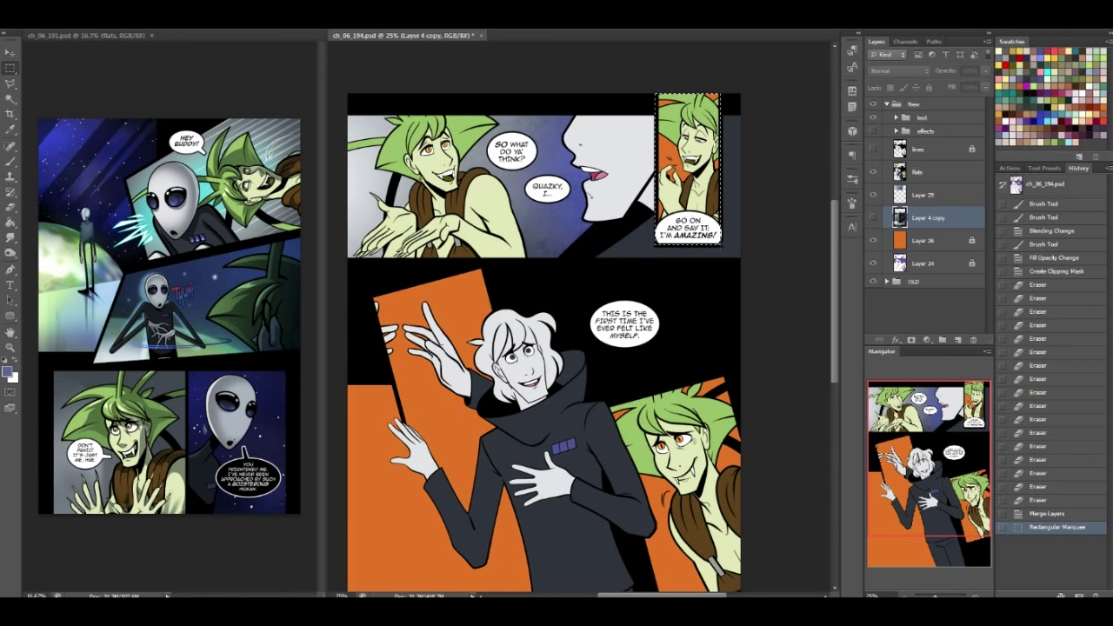
Copy the grey lower-left panel background from Layer 27 of ch_06_191.psd, paste it into ch_06_194.psd and fit it behind the inset panel
click(141, 408)
drag(52, 372, 186, 513)
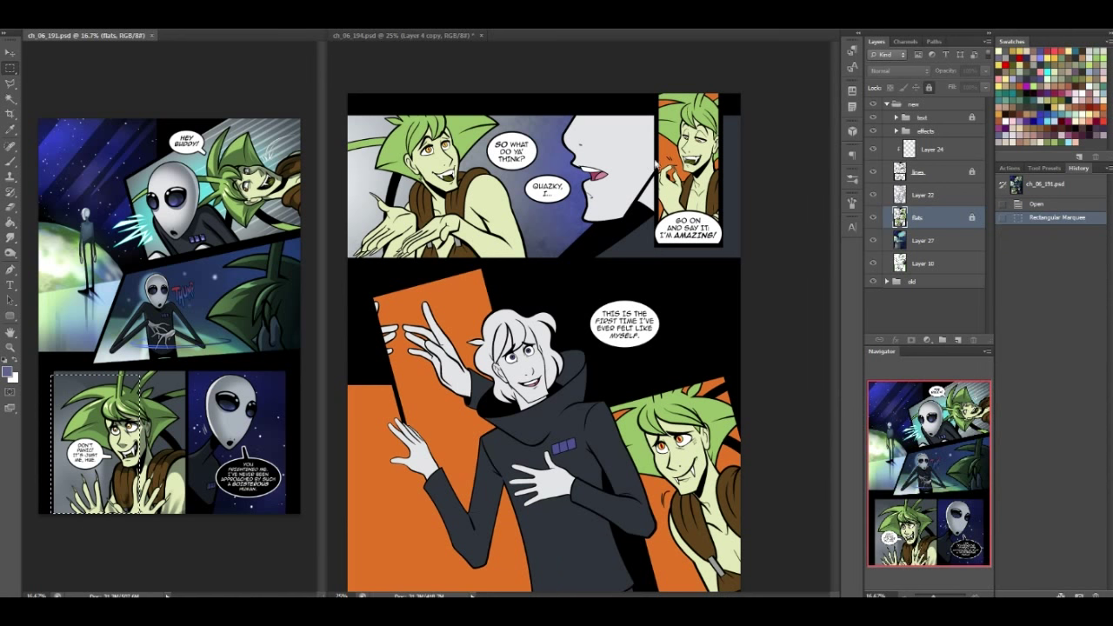
click(658, 165)
key(ctrl+v)
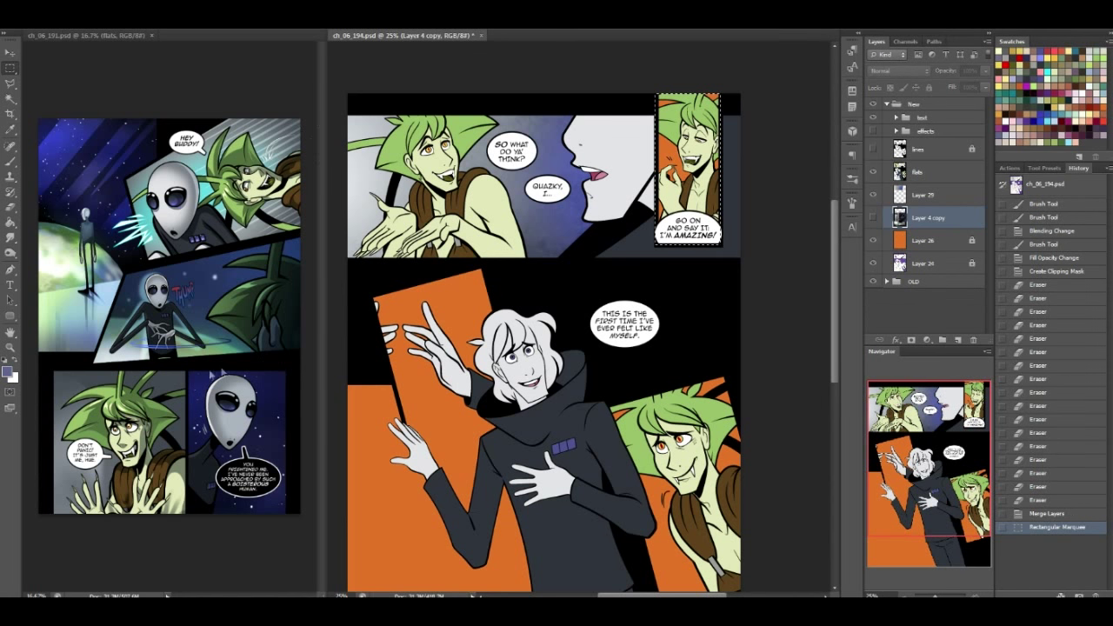
click(253, 352)
click(929, 239)
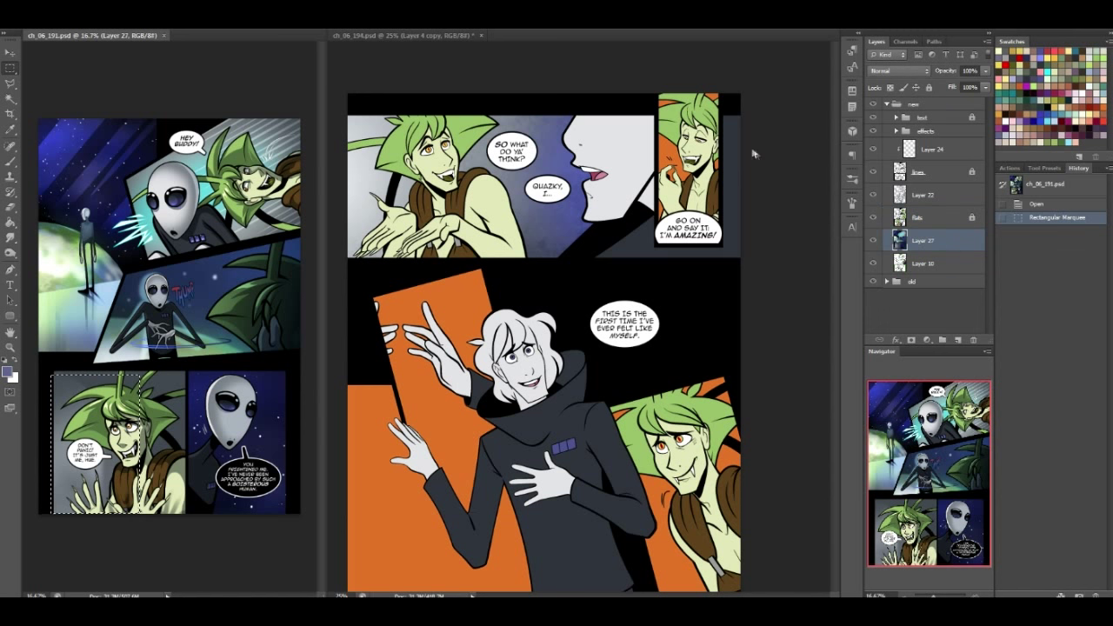
click(626, 139)
click(9, 52)
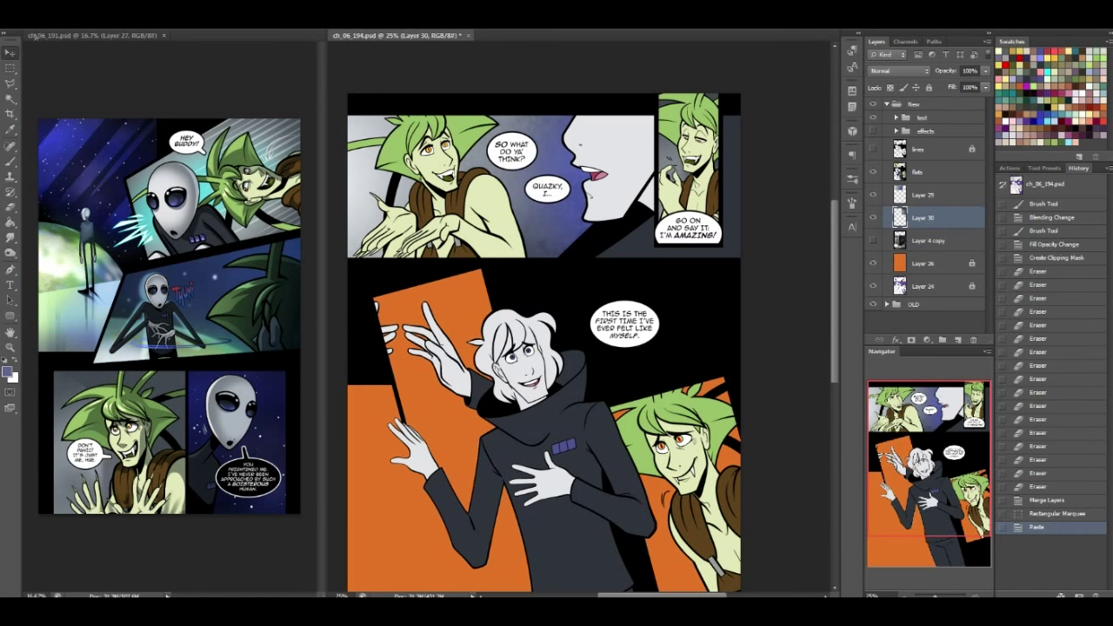
drag(778, 150, 736, 138)
key(Return)
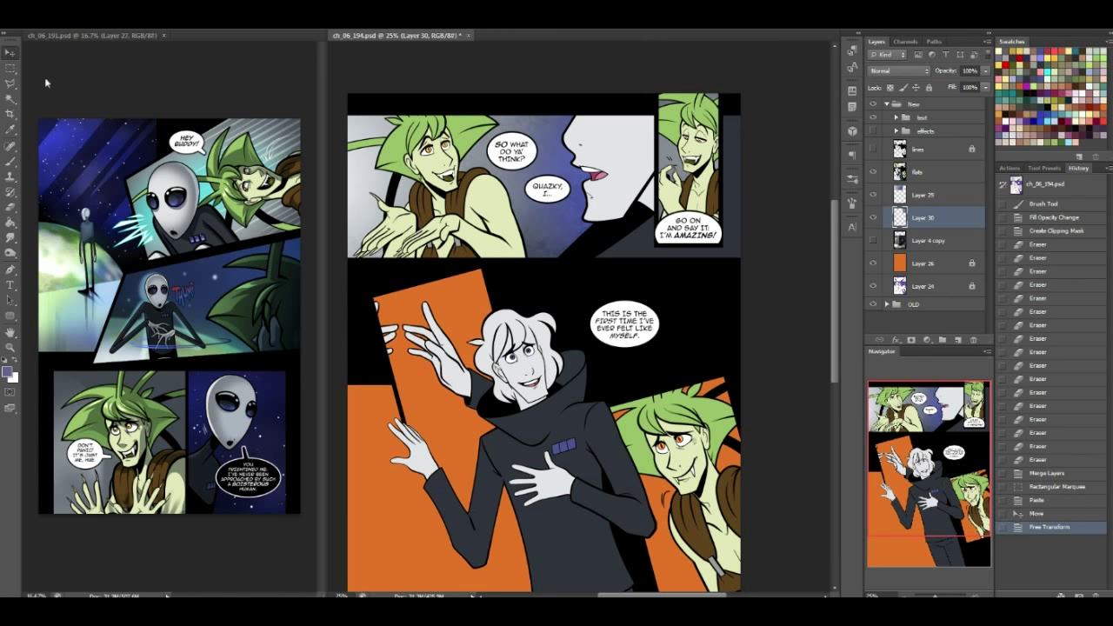
Cut the inset panel's area of the pasted background to its own layer and delete the leftover layer
click(10, 67)
drag(656, 93, 719, 245)
right_click(684, 213)
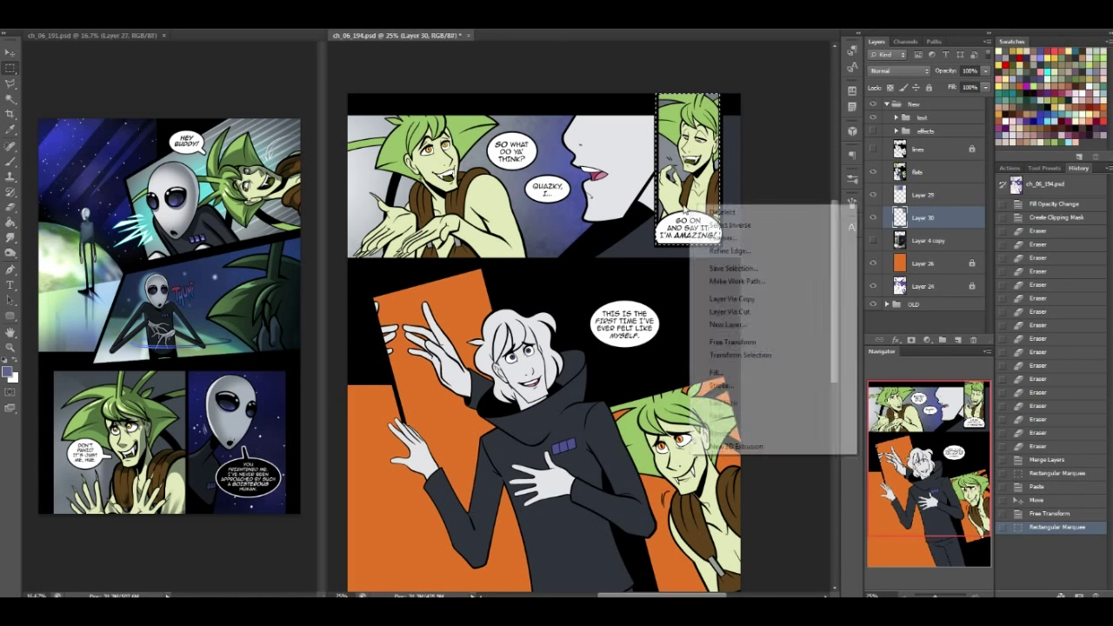
click(731, 311)
drag(990, 326, 974, 340)
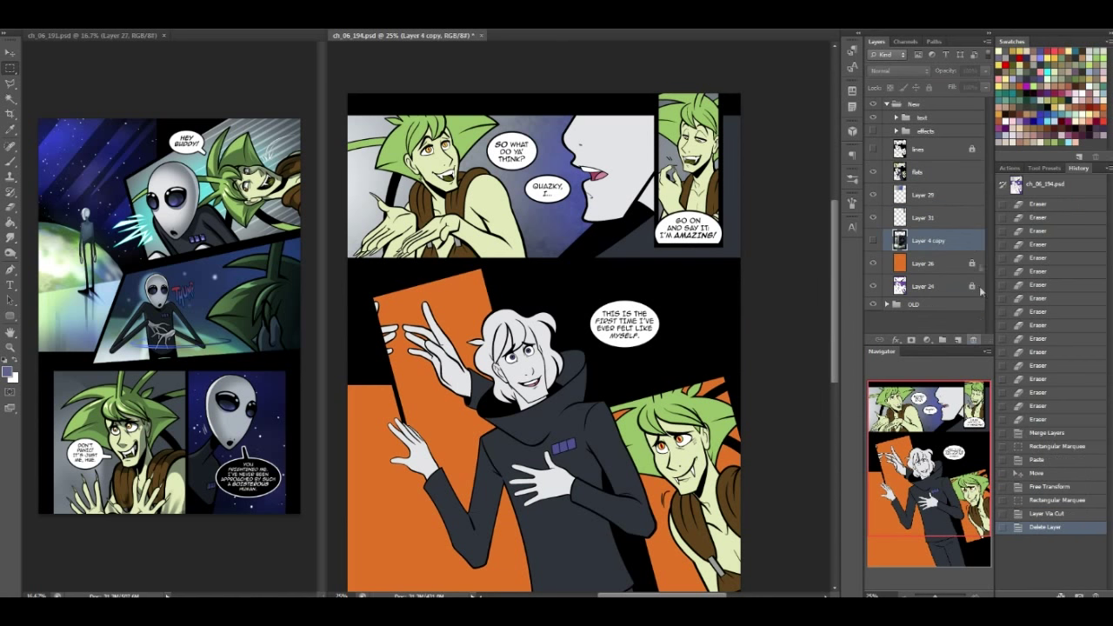
click(949, 220)
shift+click(945, 198)
key(ctrl+e)
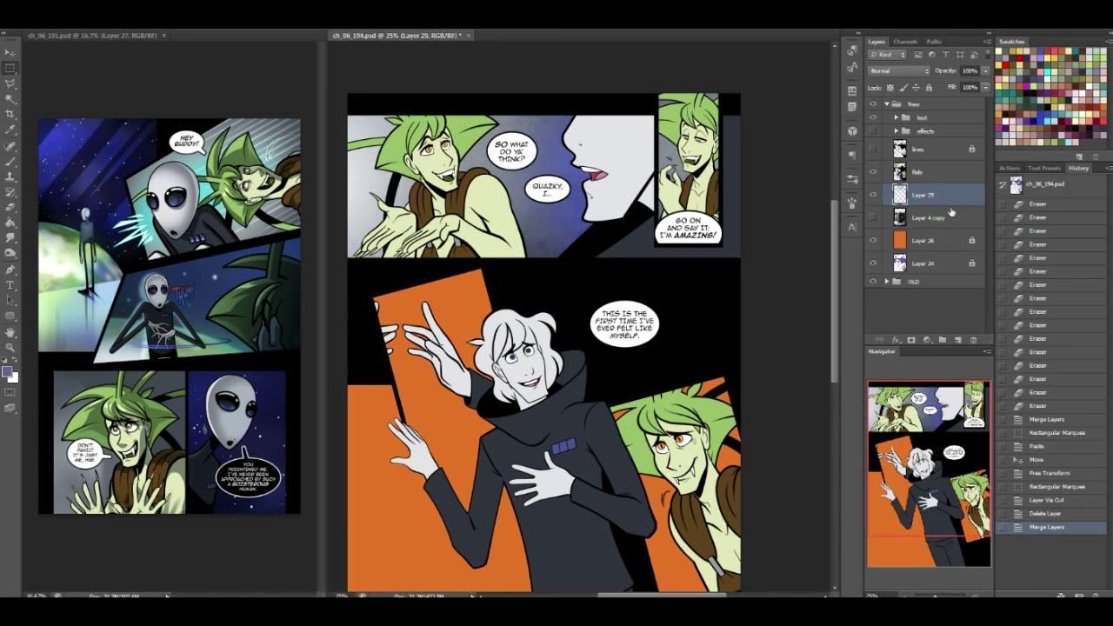
key(ctrl+z)
Brighten the inset panel's background on Layer 31 with Levels, setting the white input level to 204
click(936, 215)
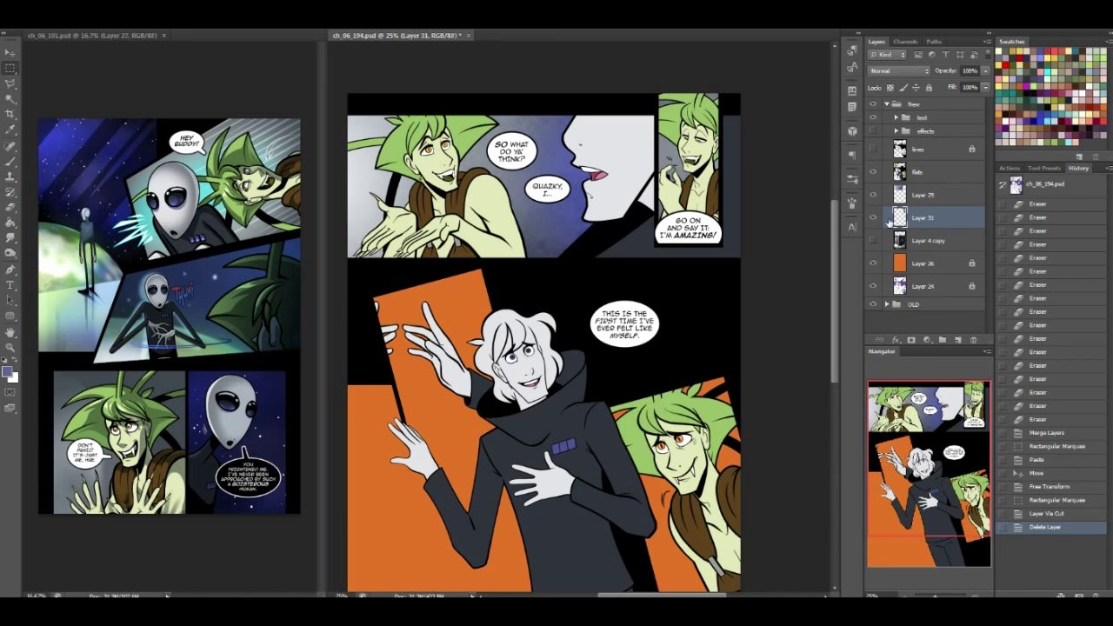
key(ctrl+l)
drag(596, 96, 288, 141)
mouse_move(219, 273)
mouse_down()
mouse_move(243, 273)
mouse_move(218, 273)
mouse_up()
drag(365, 272, 337, 272)
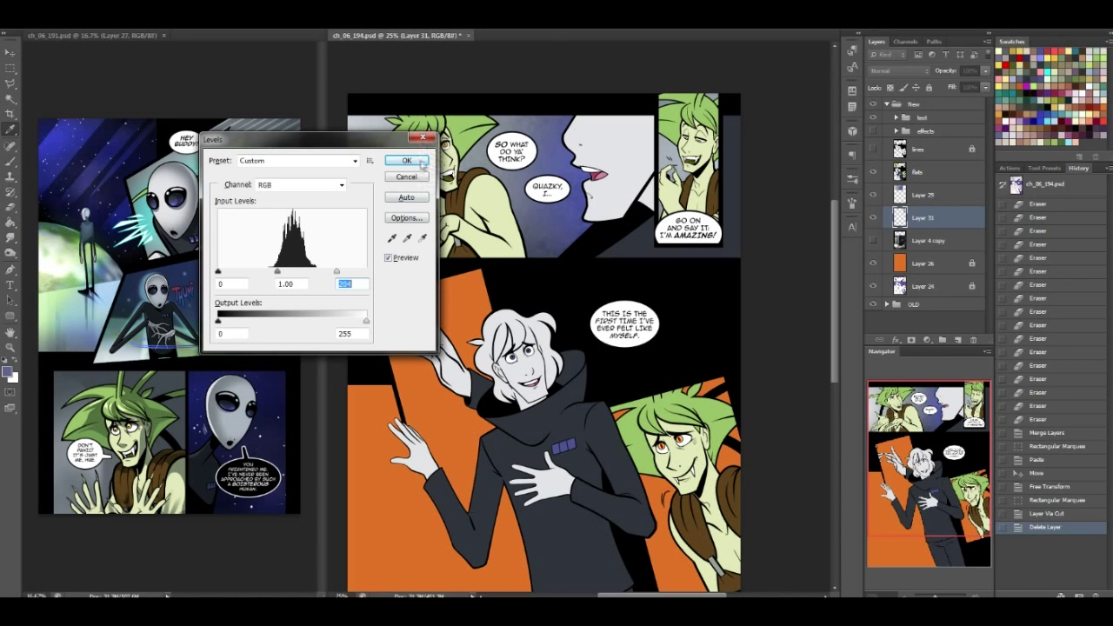
click(422, 161)
Raise the saturation of the inset panel's background slightly with Hue/Saturation and save the page
key(ctrl+u)
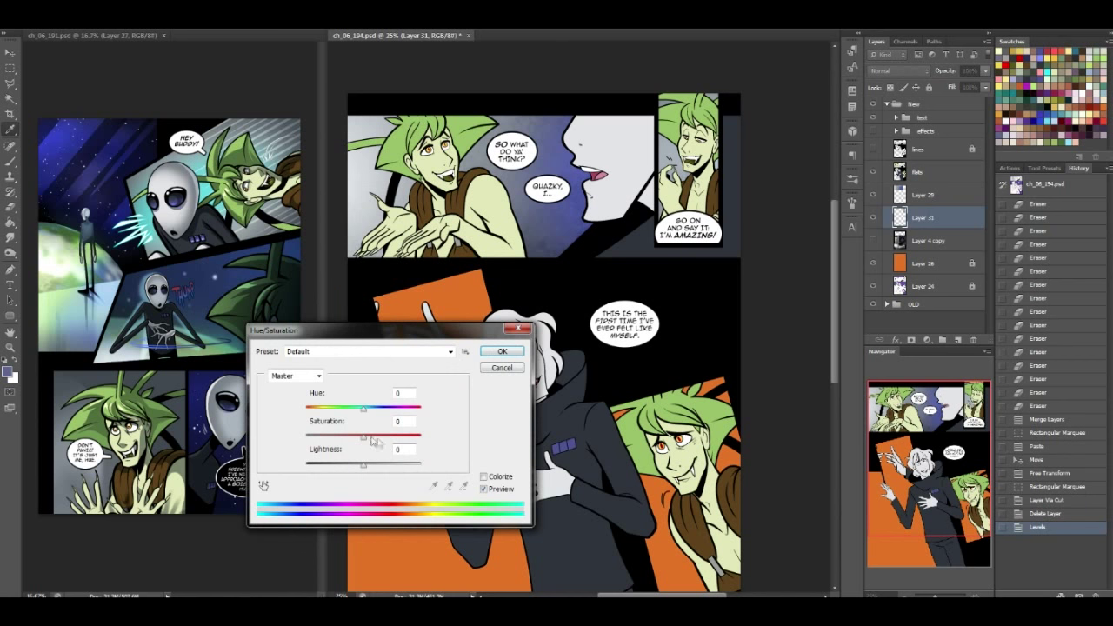
drag(365, 440, 377, 441)
click(502, 351)
key(ctrl+s)
Merge the inset panel's background layer with Layer 29 and save the file
click(936, 196)
shift+click(939, 218)
key(ctrl+e)
key(ctrl+s)
Check the lower half of the page against the old version by toggling the New group's visibility
mouse_move(929, 454)
mouse_down()
mouse_move(935, 483)
mouse_move(924, 474)
mouse_up()
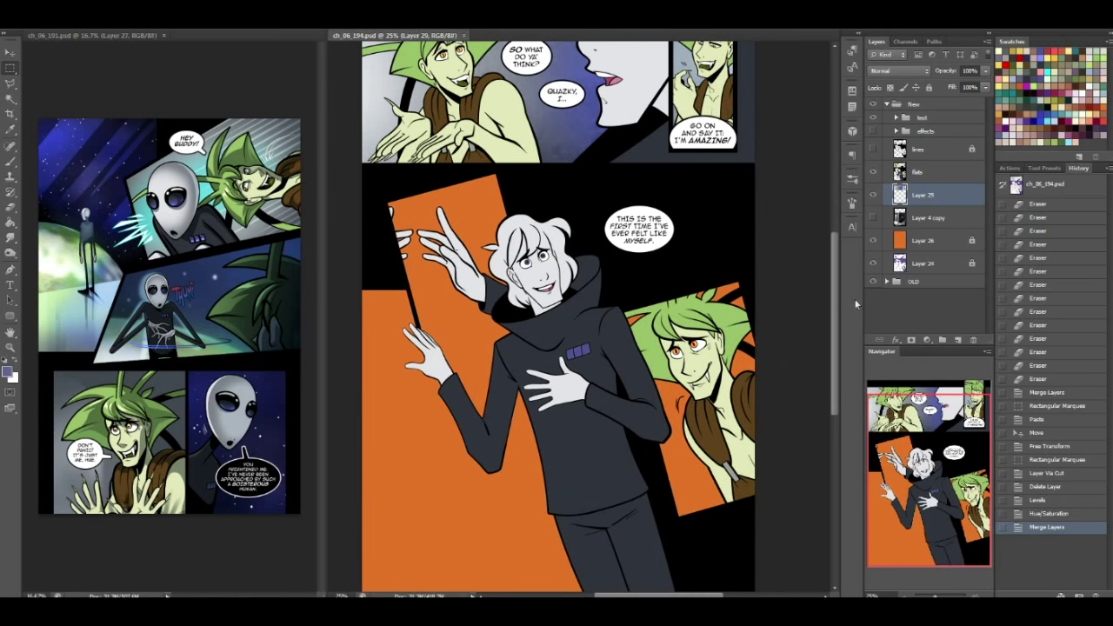
drag(837, 306, 836, 320)
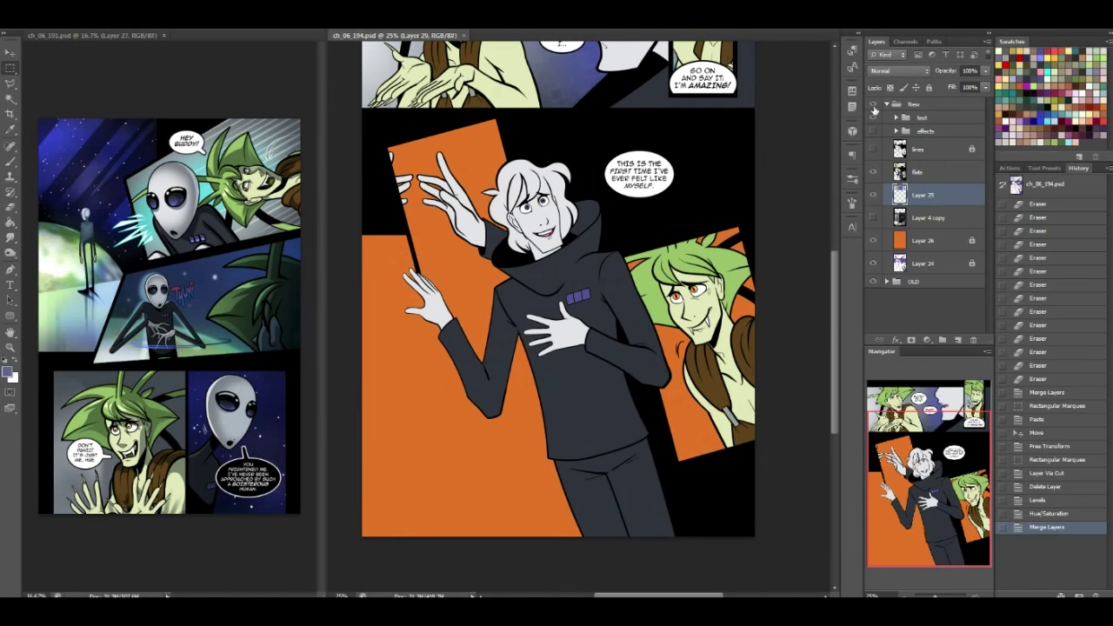
click(873, 105)
click(873, 105)
Copy the whole lower-left panel background from ch_06_191.psd and paste it into ch_06_194.psd above Layer 29
click(97, 402)
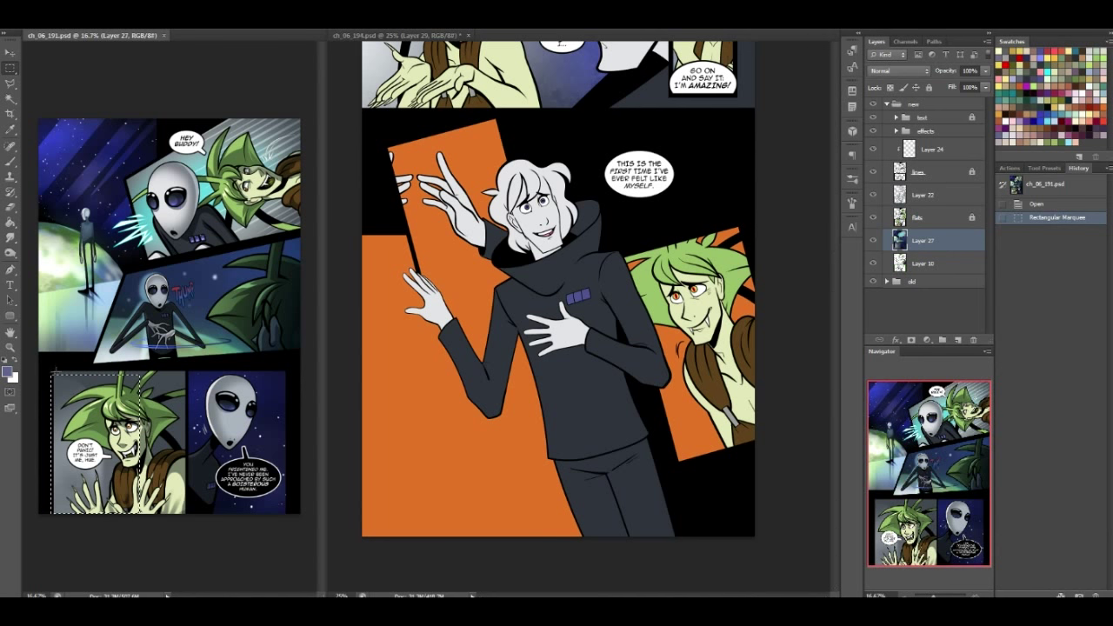
drag(56, 372, 184, 535)
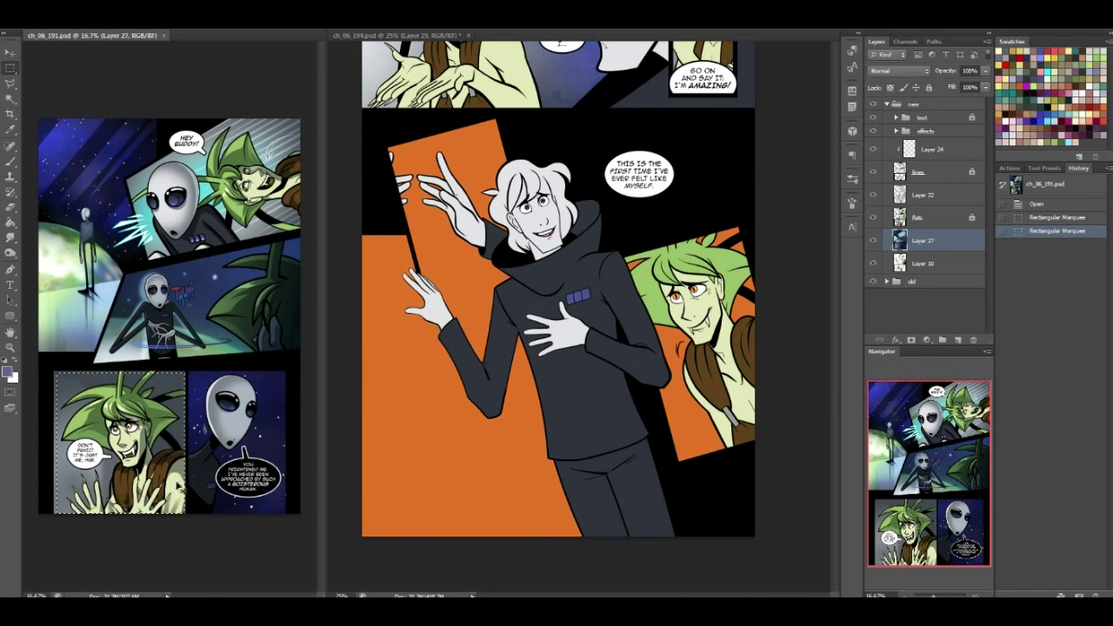
click(414, 372)
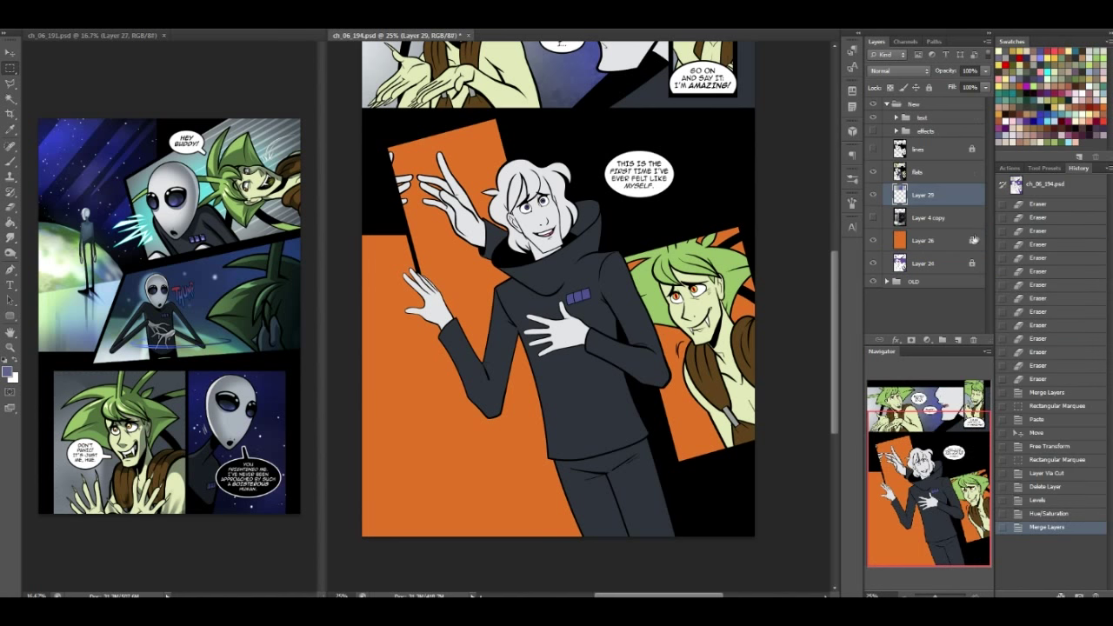
key(ctrl+v)
Scale, rotate and position the pasted grey background to fill the tilted panel behind the green-haired character
key(ctrl+t)
drag(813, 409, 783, 396)
drag(611, 302, 719, 338)
drag(727, 449, 727, 454)
drag(807, 286, 810, 292)
drag(724, 336, 714, 334)
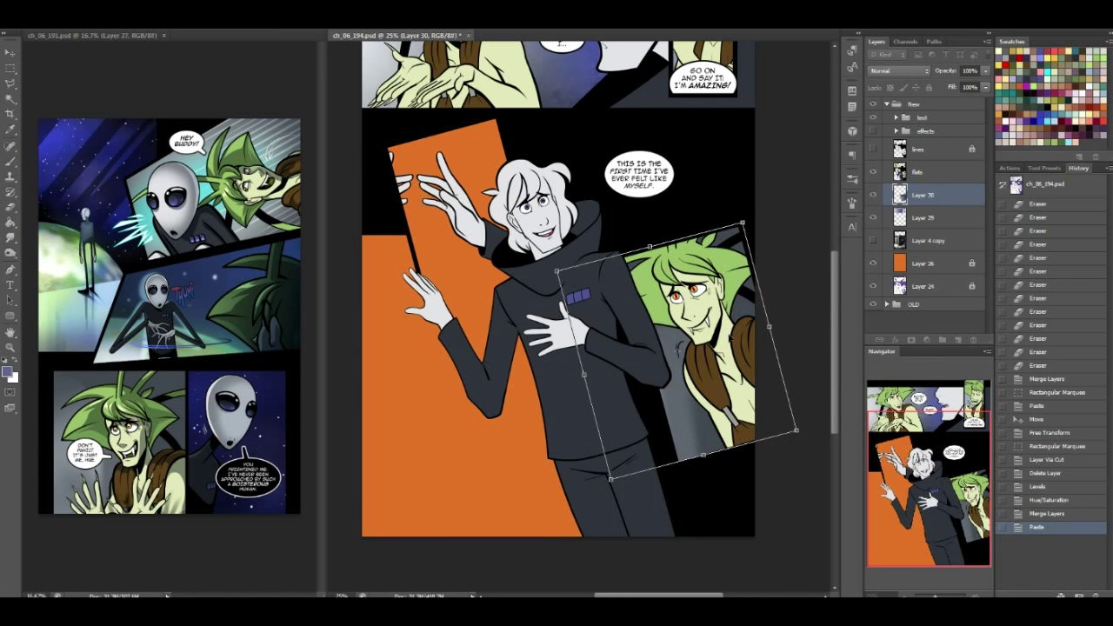
key(Return)
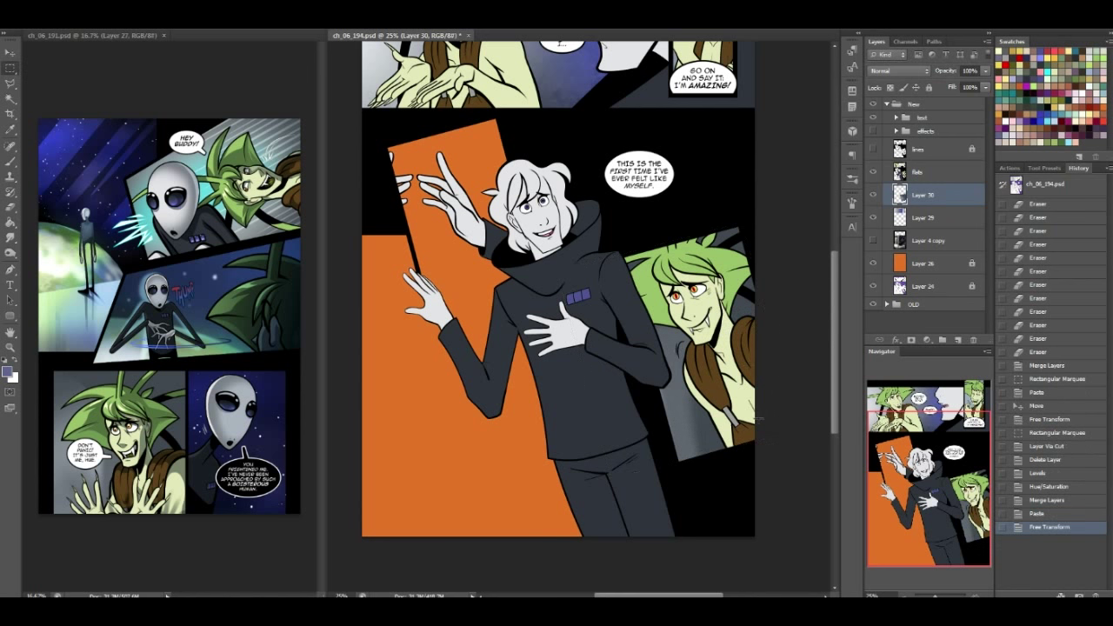
Lock Layer 30's transparent pixels and brush sampled greys over the tilted panel's background with the 476 px textured brush
click(890, 88)
click(13, 160)
click(40, 21)
click(80, 396)
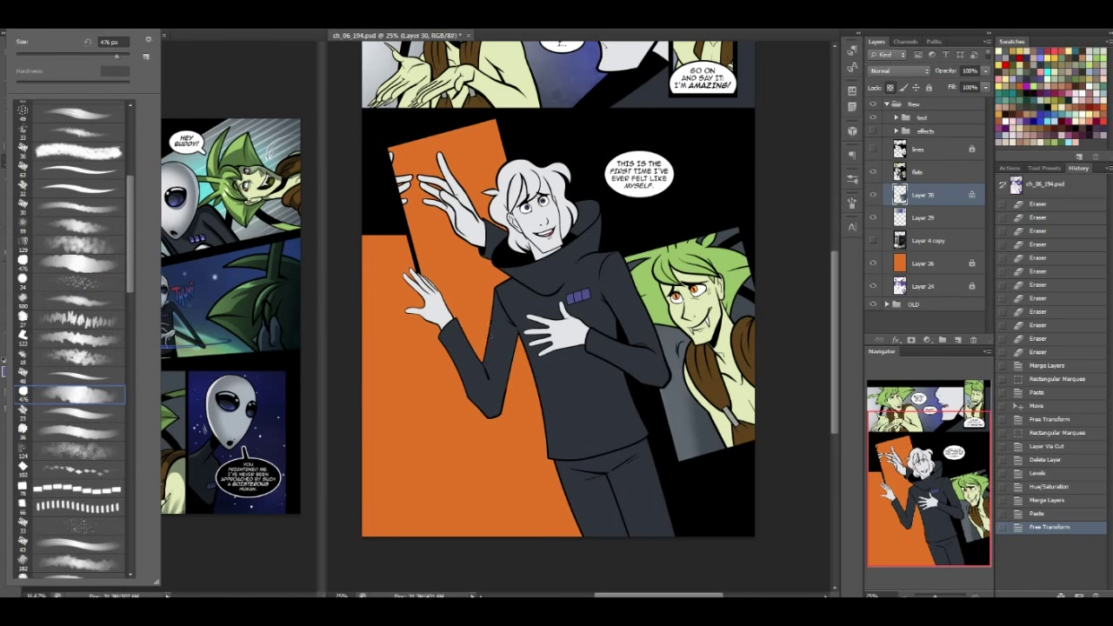
alt+click(692, 451)
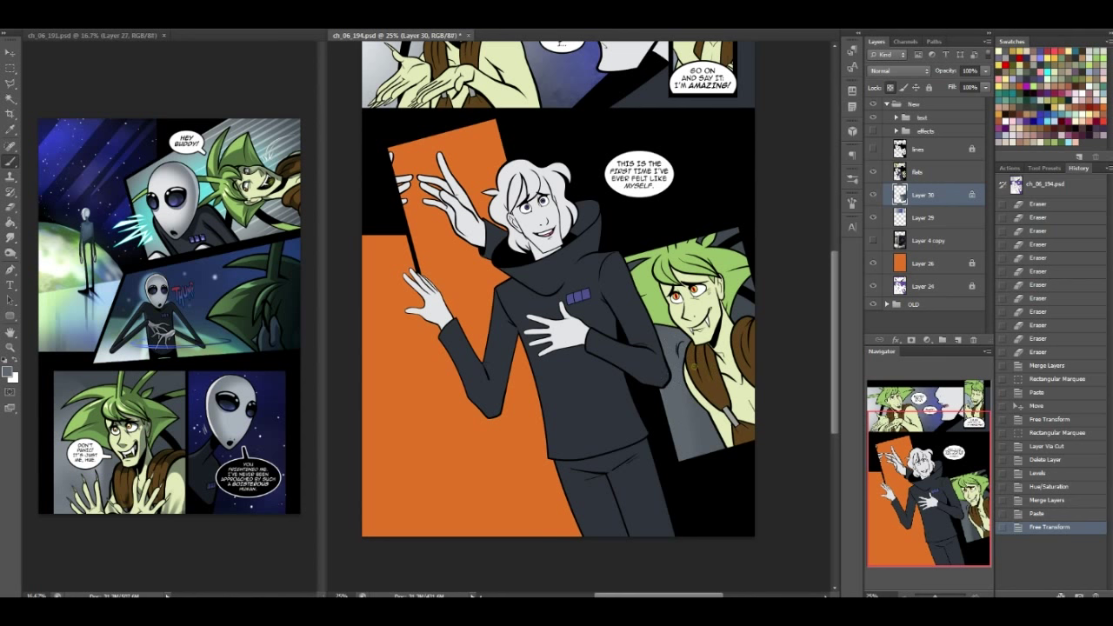
drag(681, 341, 687, 364)
click(705, 443)
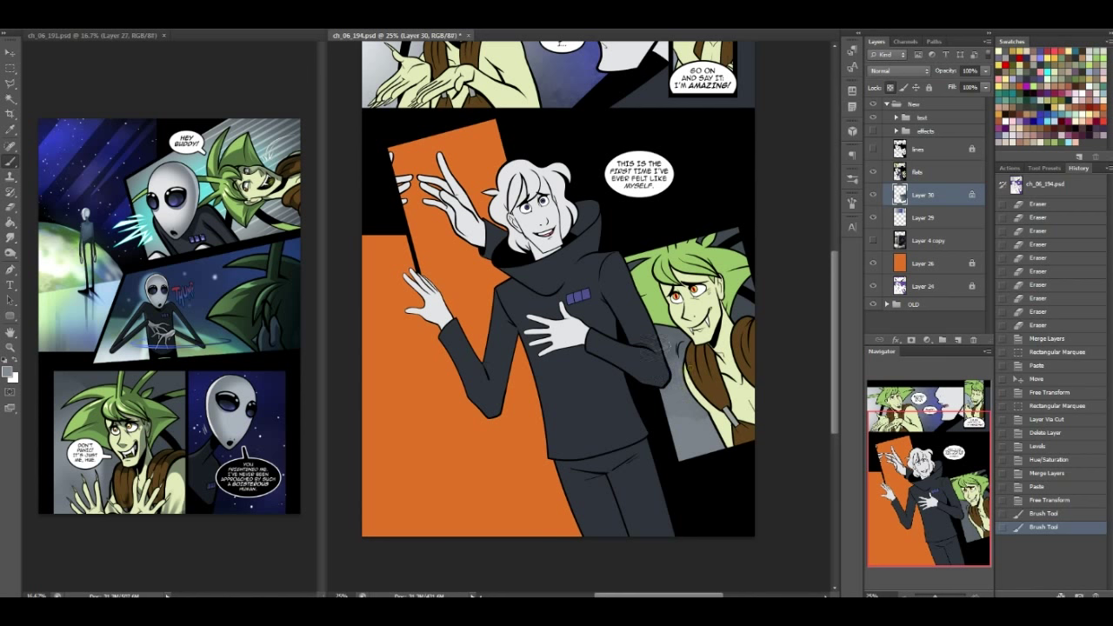
click(752, 296)
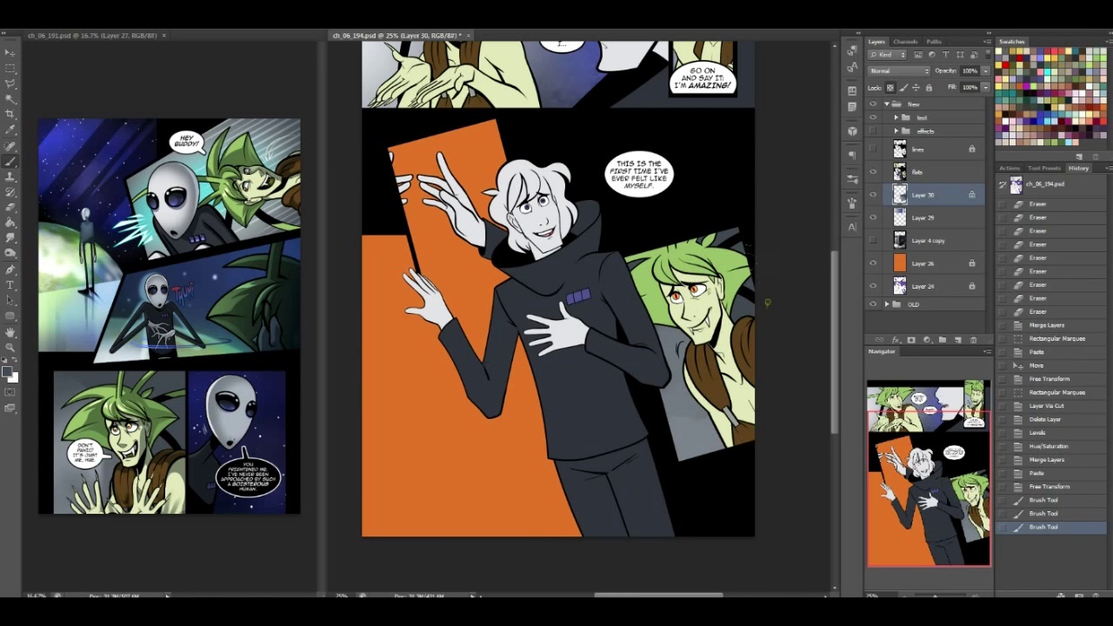
drag(650, 225, 705, 218)
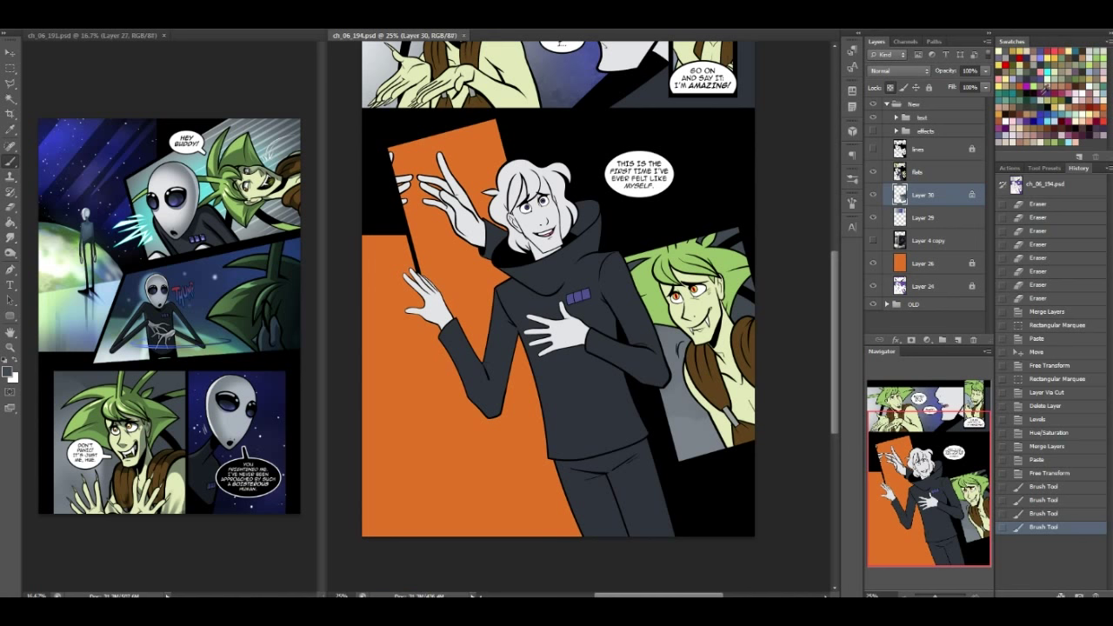
Brush sampled green softly onto Layer 30's grey background beside the character's green hair with the 200 px soft round brush
alt+click(646, 291)
click(51, 21)
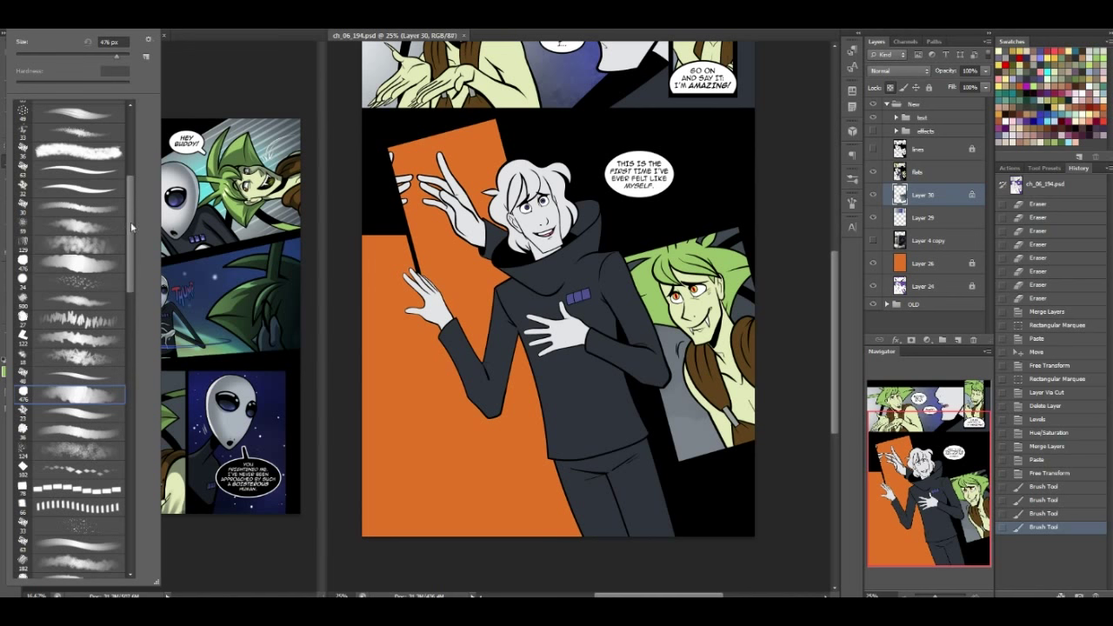
scroll(131, 222, up, 10)
click(78, 185)
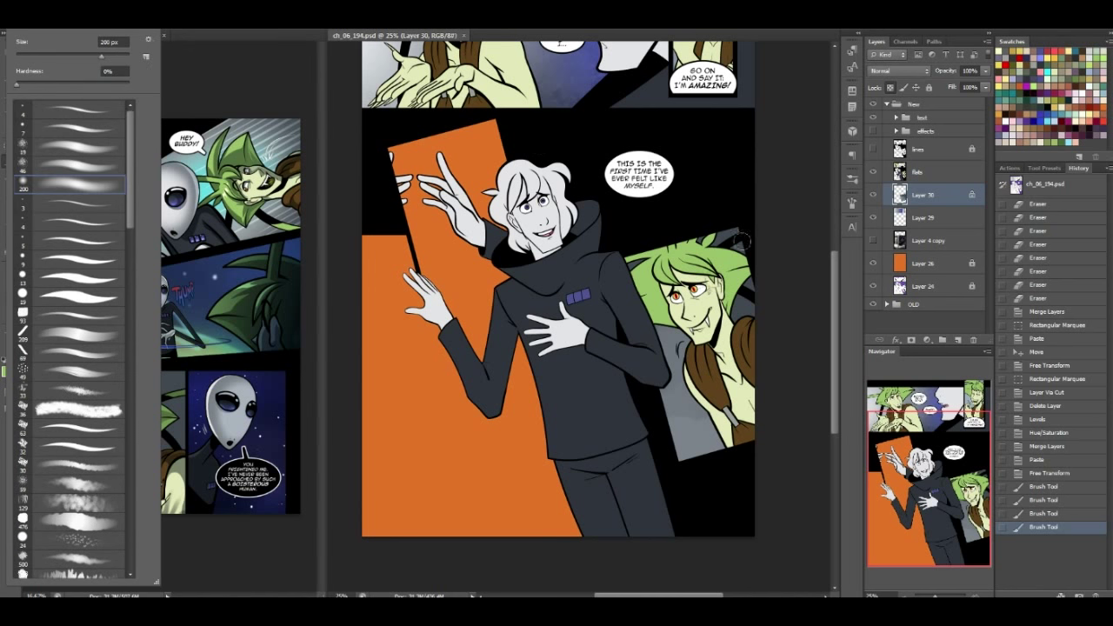
click(1100, 56)
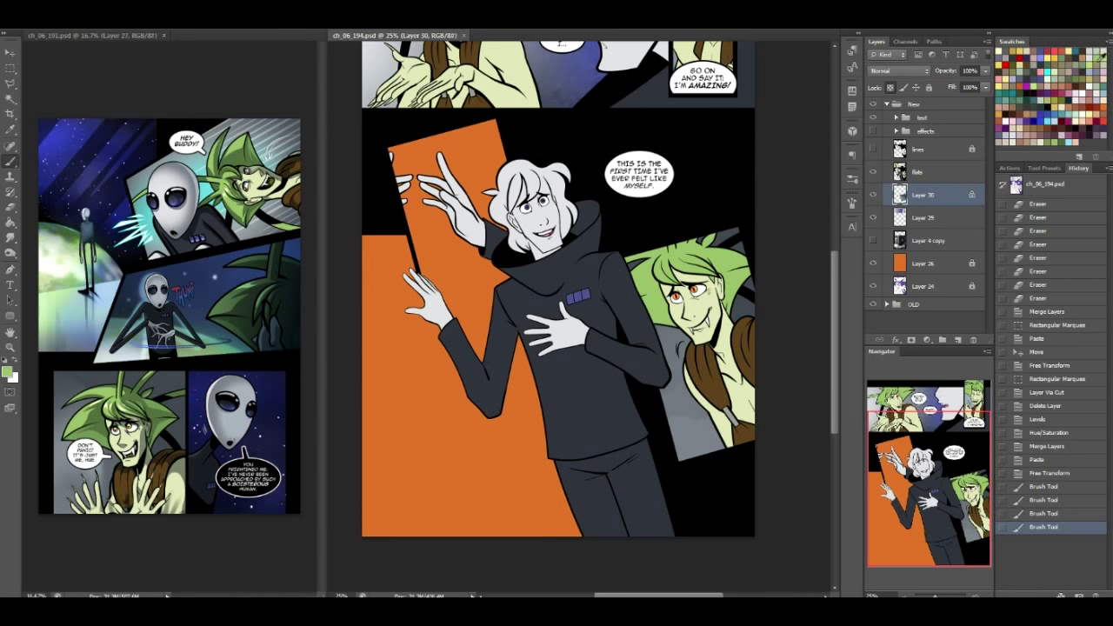
mouse_move(670, 296)
mouse_down()
mouse_move(737, 313)
mouse_move(683, 303)
mouse_up()
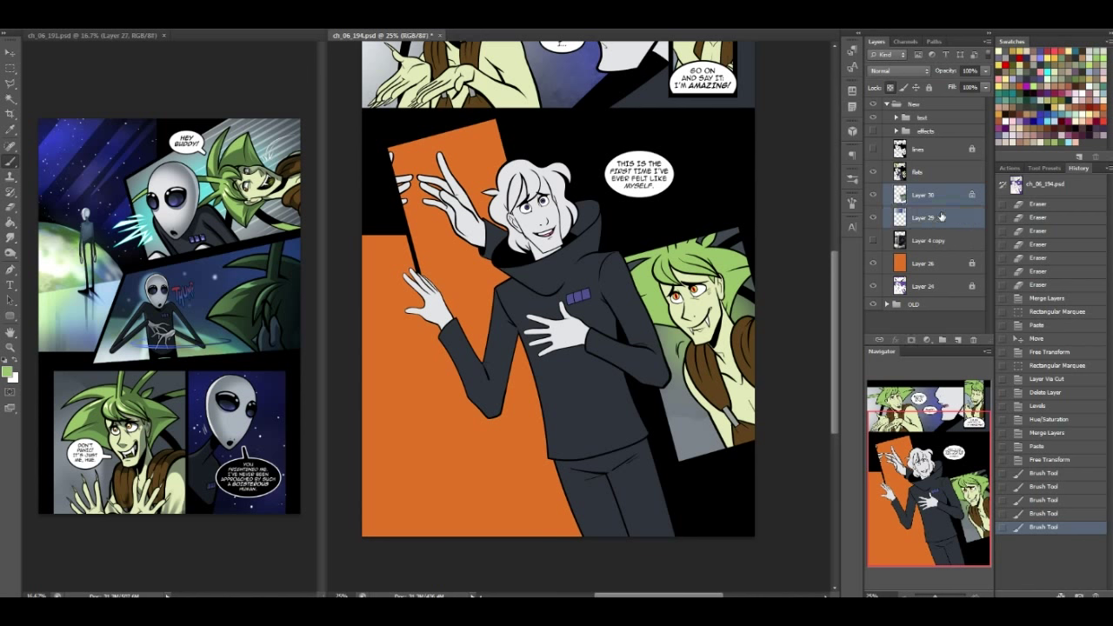
Show the effects group, then outline the green-haired character's tilted panel with the Polygonal Lasso and cut its background to a new layer
click(10, 83)
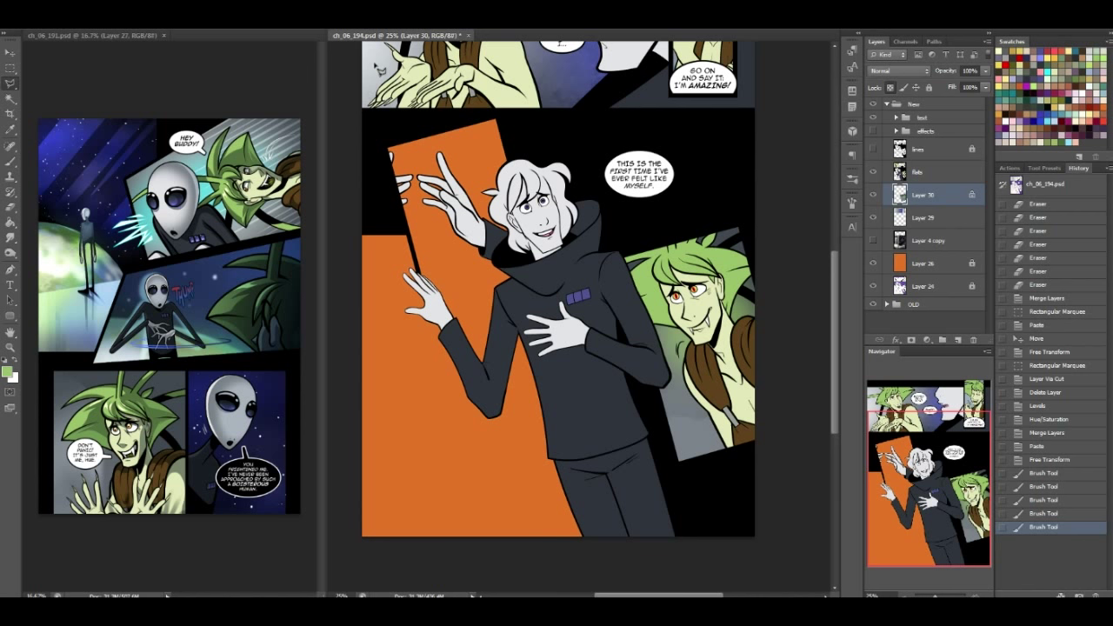
click(874, 131)
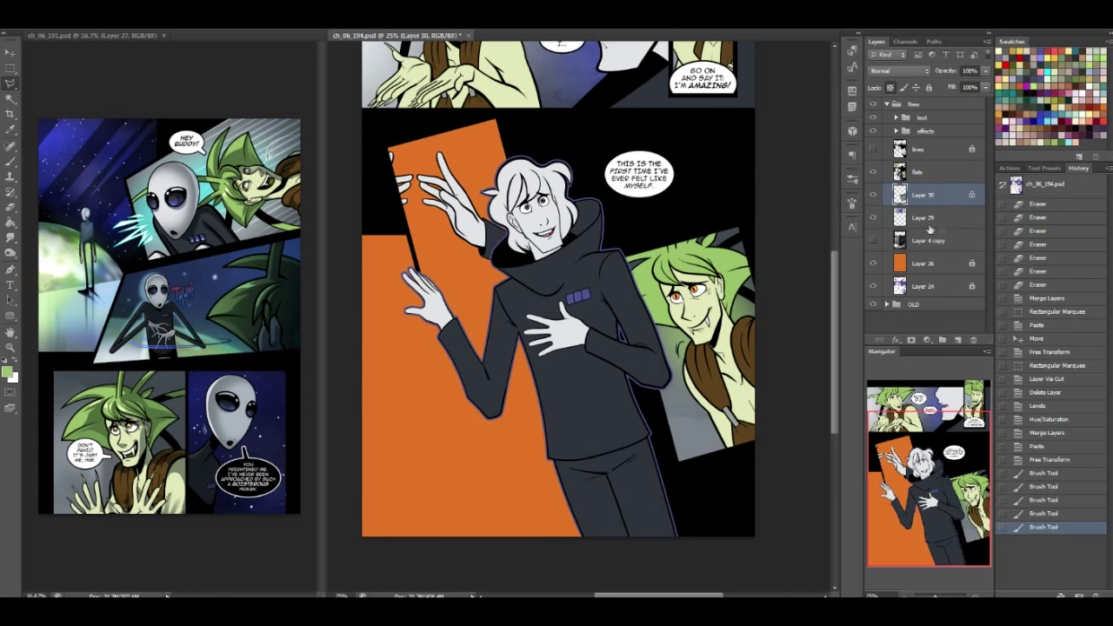
click(737, 226)
click(612, 261)
click(676, 467)
click(756, 441)
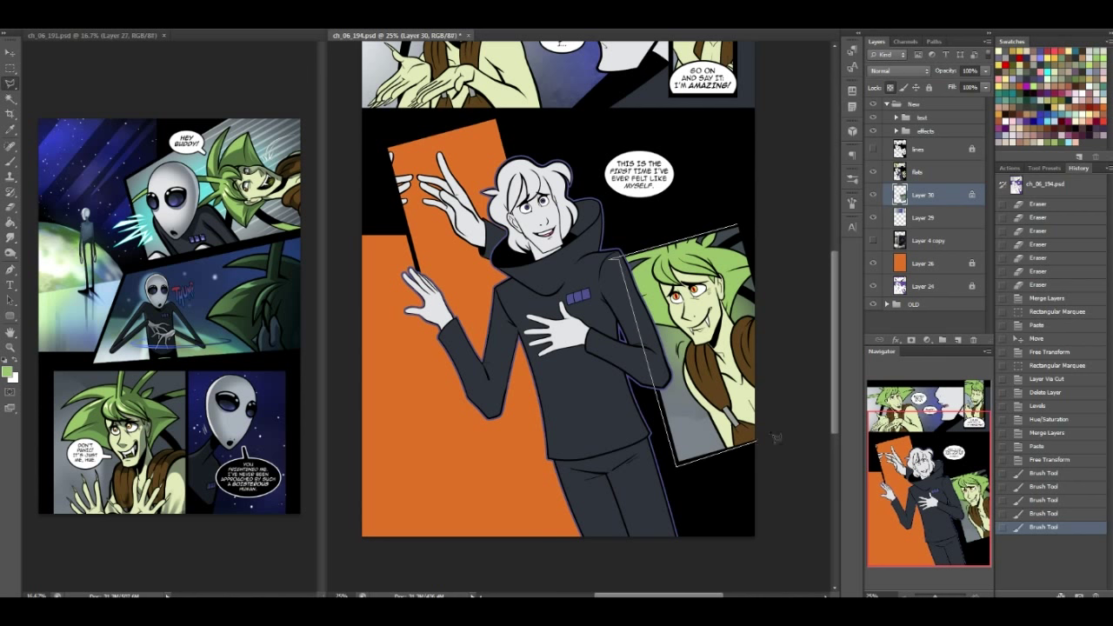
click(738, 227)
right_click(719, 283)
click(772, 389)
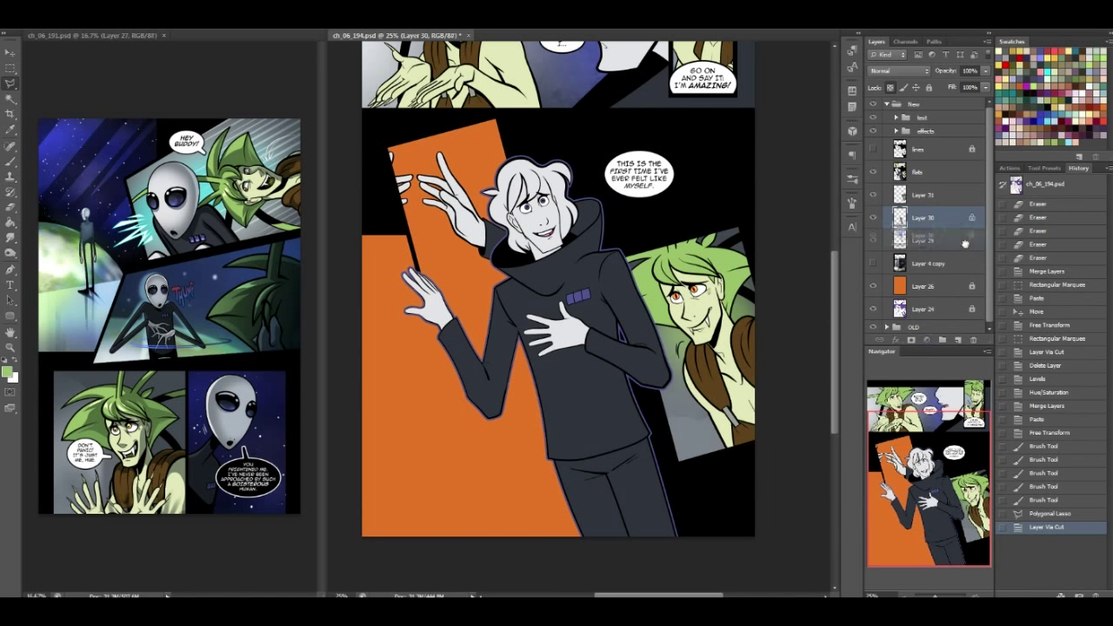
Delete the leftover Layer 30, merge Layer 31 with Layer 29, and save the file
drag(972, 340, 973, 340)
click(938, 198)
ctrl+click(937, 216)
key(ctrl+e)
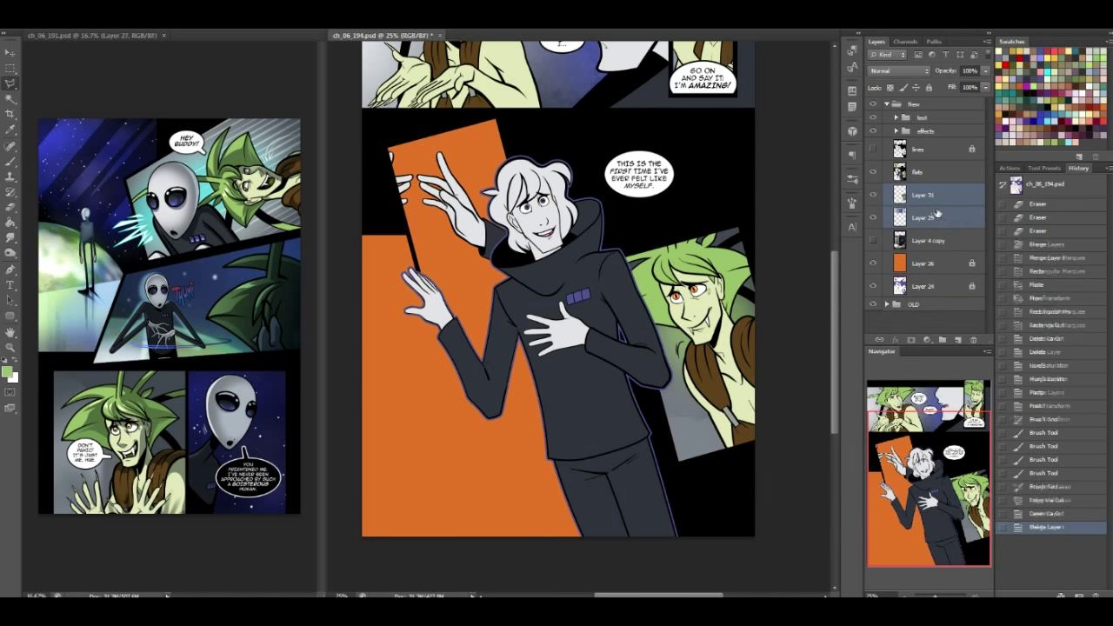
key(ctrl+s)
Crop the document to the page bounds and save it again
click(9, 114)
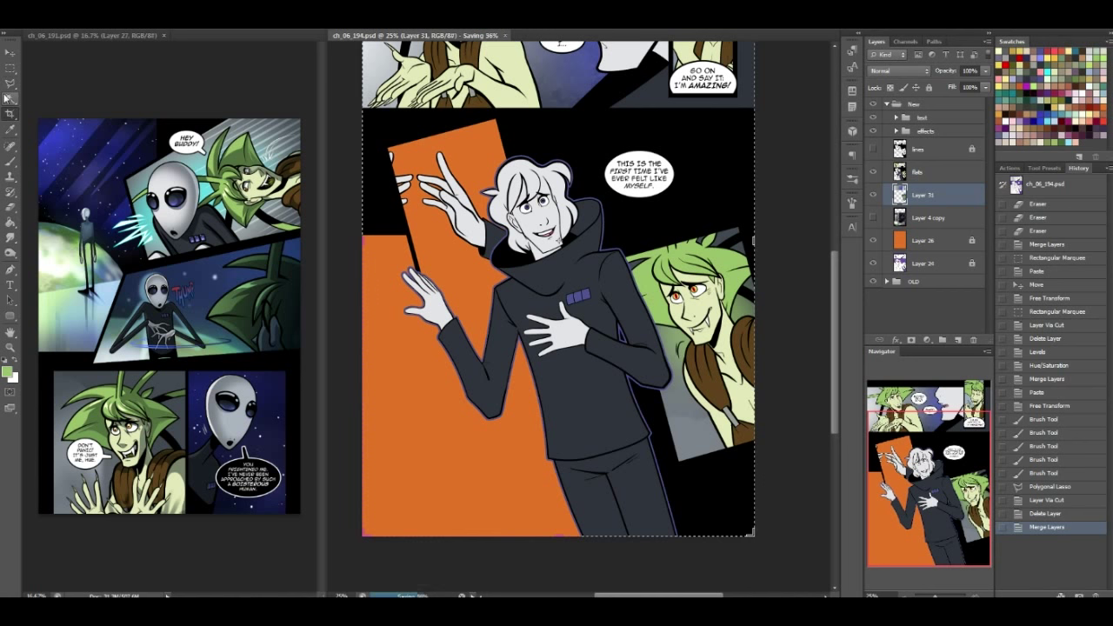
key(Return)
key(Return)
click(11, 55)
key(ctrl+s)
mouse_move(949, 411)
mouse_down()
mouse_move(950, 394)
mouse_move(939, 394)
mouse_up()
scroll(483, 182, down, 3)
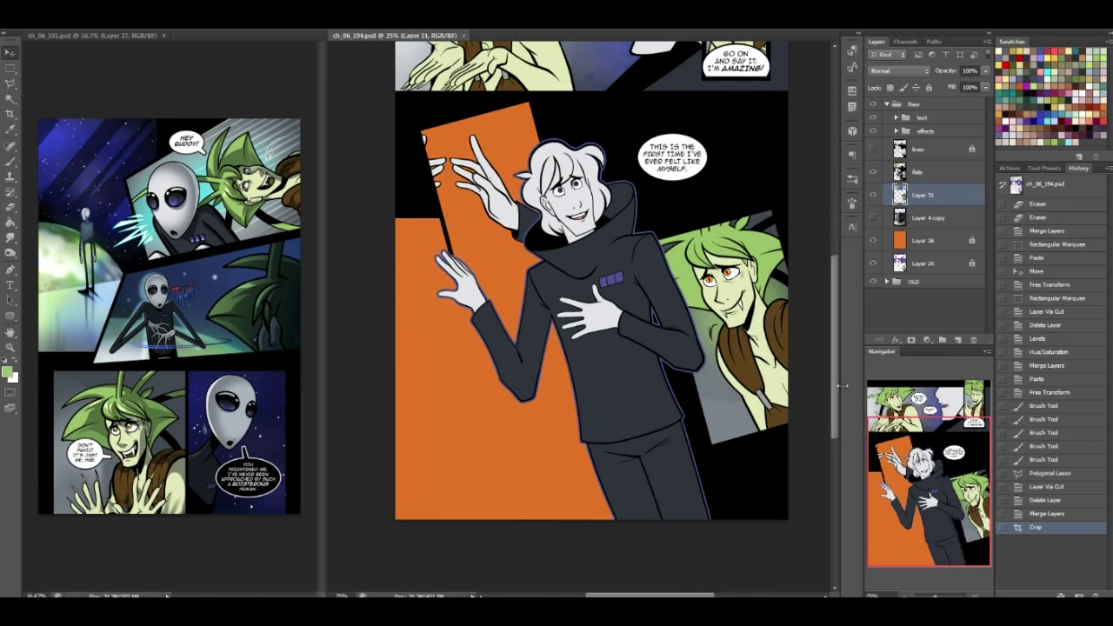
Duplicate Layer 24, place the copy above the orange Layer 26, and unlock it
click(10, 68)
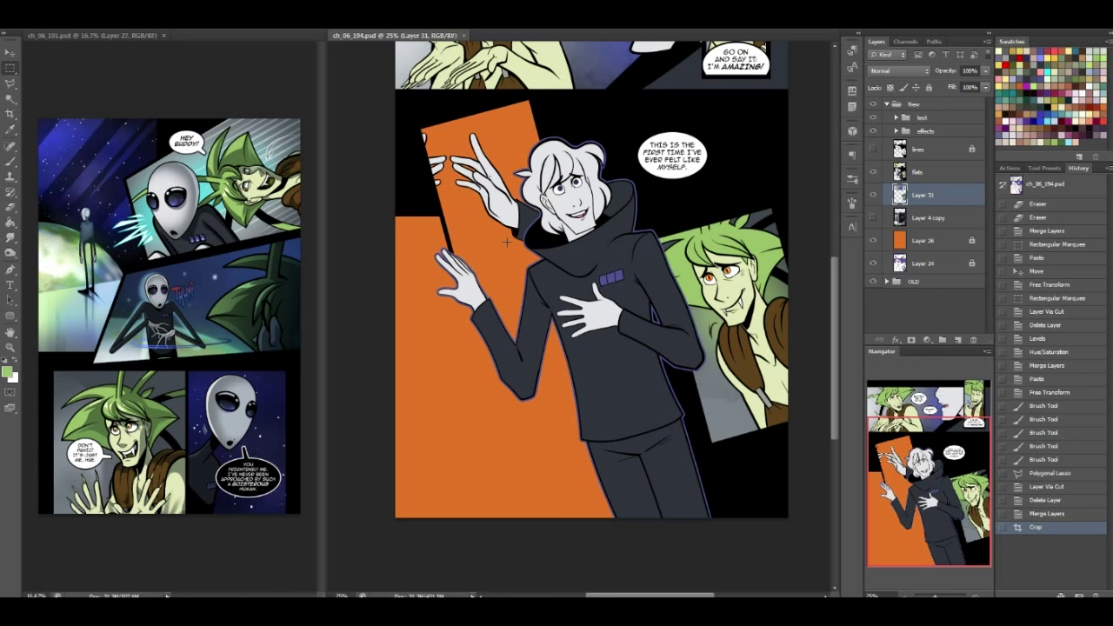
drag(956, 263, 942, 339)
drag(941, 217, 943, 226)
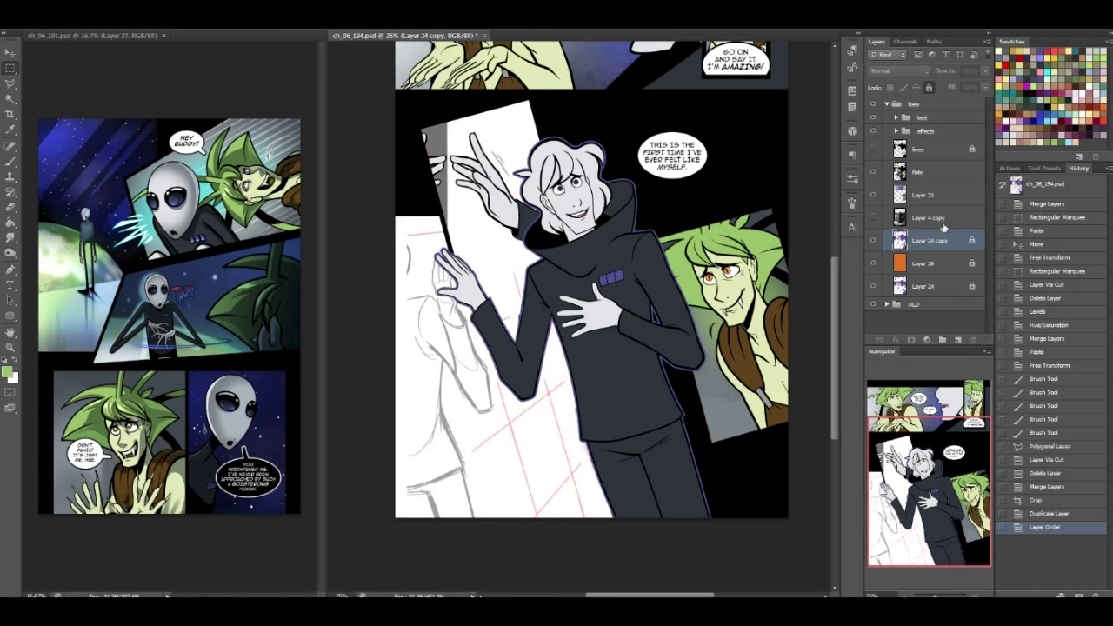
click(929, 89)
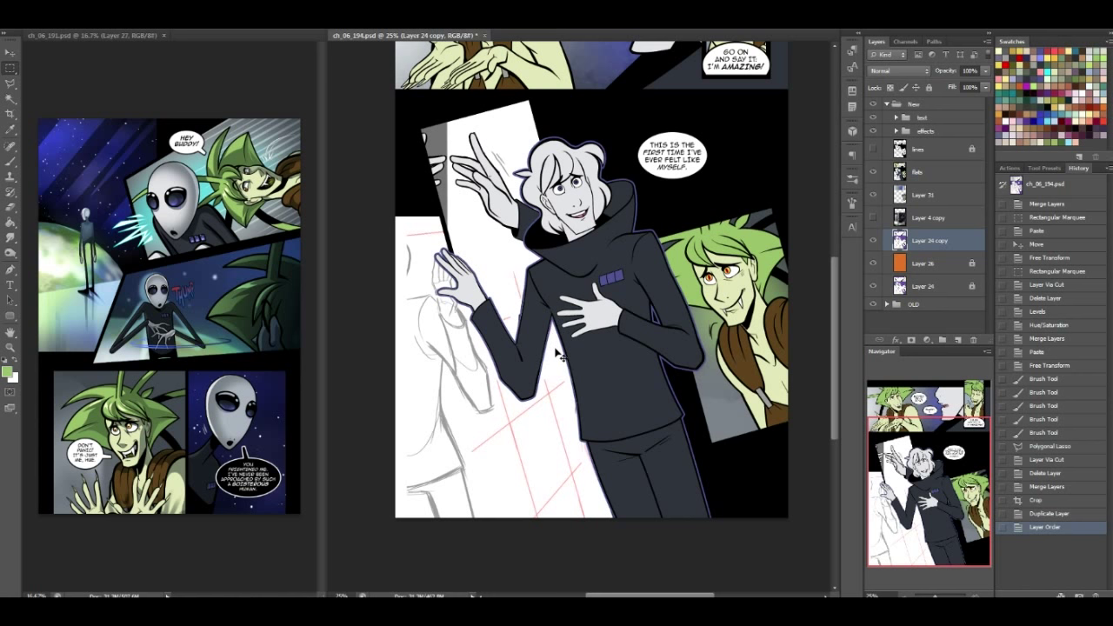
Apply Levels to Layer 24 copy, then set its saturation to -100 and lightness to +41
key(ctrl+l)
click(415, 161)
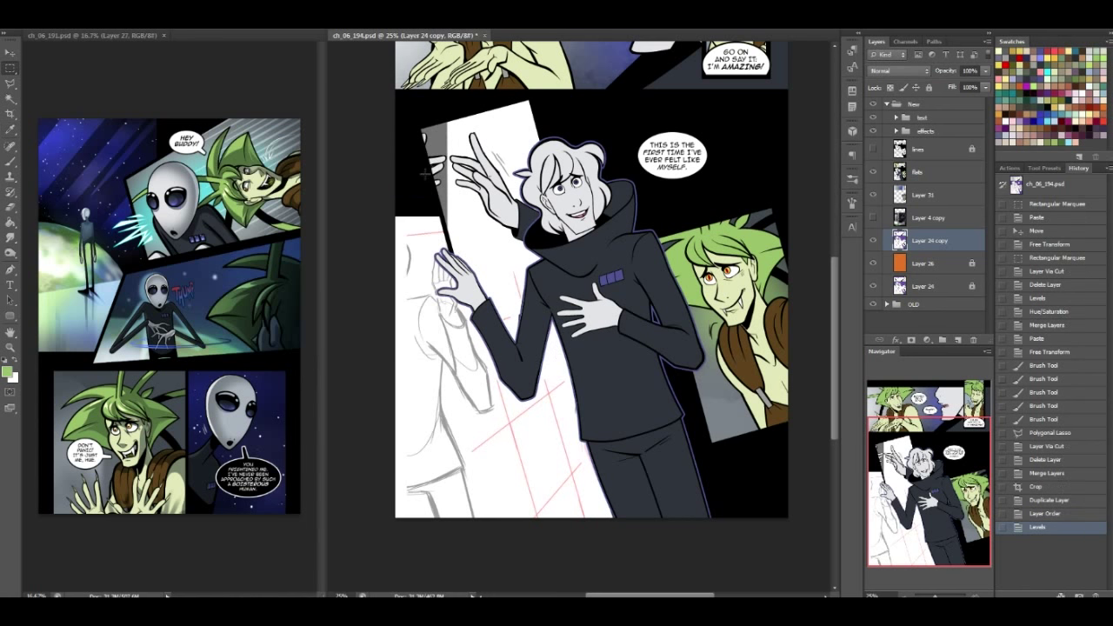
key(ctrl+u)
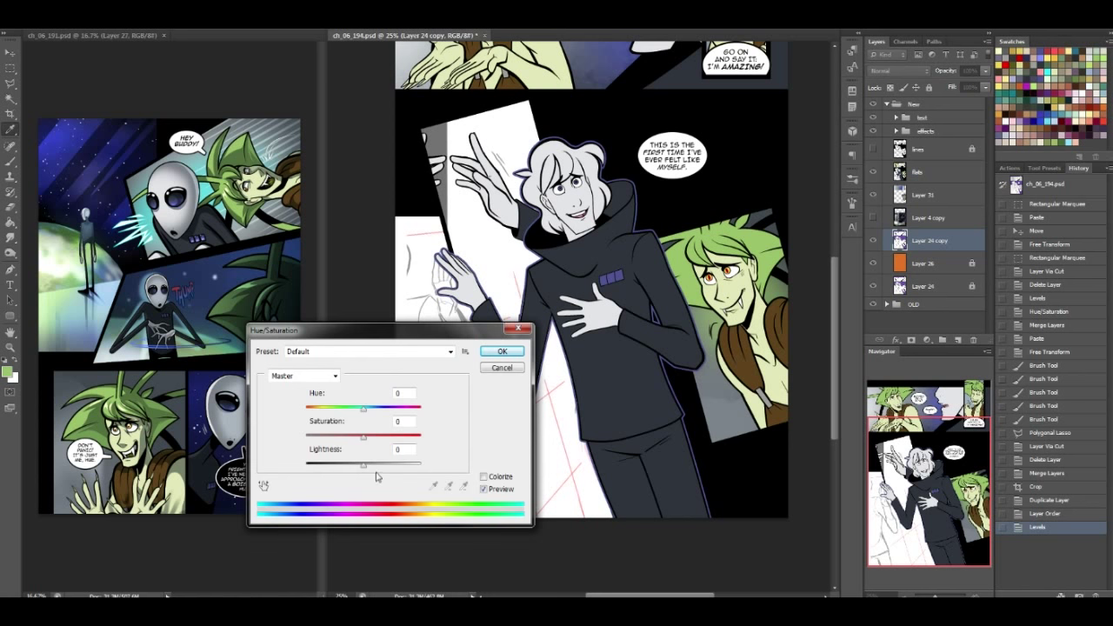
drag(365, 438, 248, 440)
drag(364, 465, 389, 468)
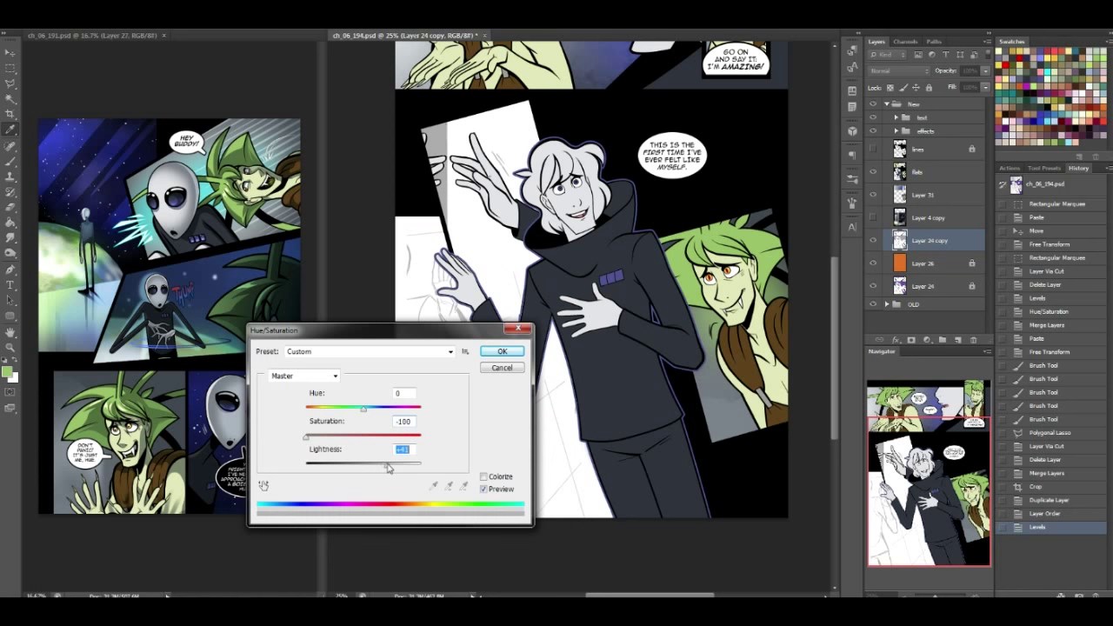
click(502, 351)
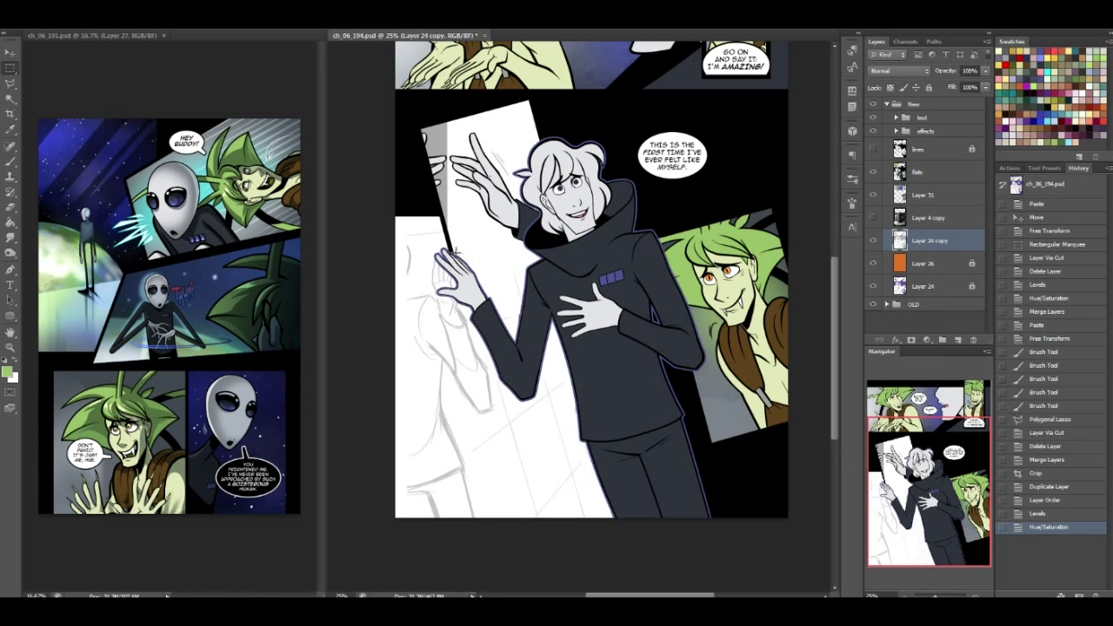
Select the tilted panel behind the raised hand with the Polygonal Lasso and cut it from Layer 24 copy to a new layer
key(w)
key(l)
mouse_move(422, 135)
mouse_down()
mouse_move(458, 265)
mouse_move(518, 356)
mouse_move(543, 317)
mouse_move(535, 350)
mouse_move(525, 350)
mouse_move(538, 276)
mouse_move(570, 262)
mouse_move(560, 224)
mouse_move(576, 206)
mouse_move(563, 184)
mouse_move(565, 128)
mouse_move(531, 95)
mouse_move(421, 132)
mouse_up()
right_click(470, 134)
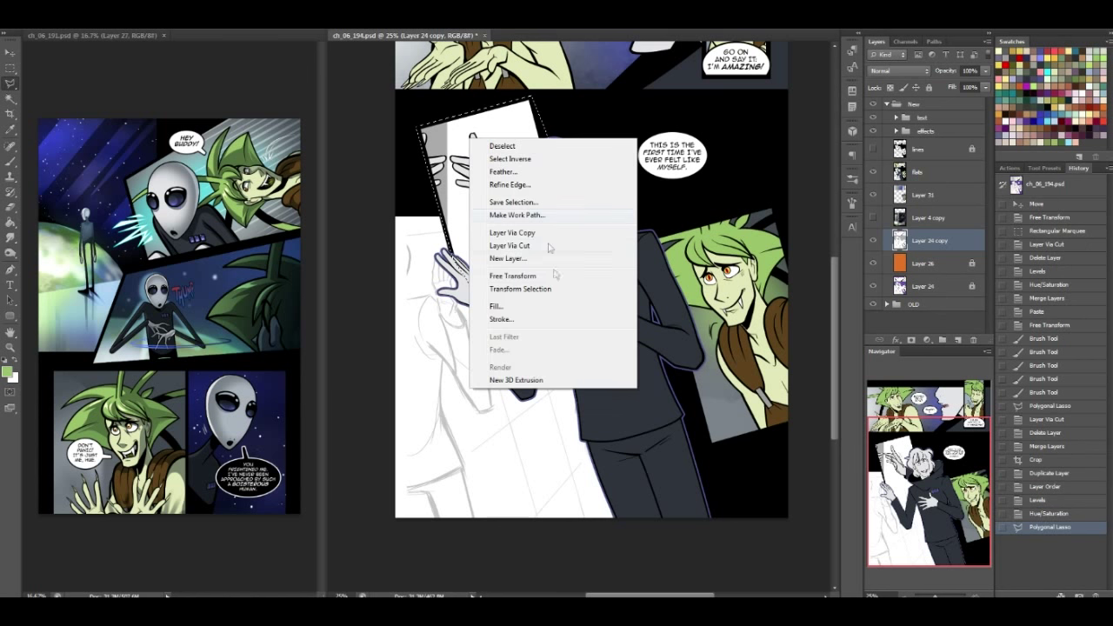
click(538, 113)
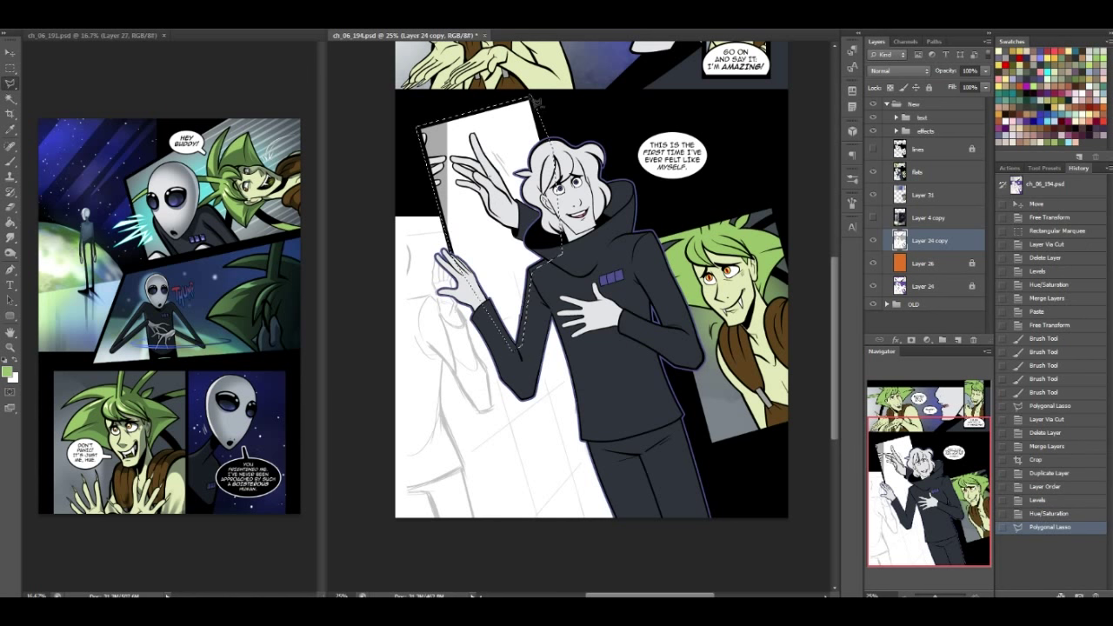
shift+click(551, 158)
click(581, 146)
click(578, 113)
double_click(543, 102)
right_click(506, 151)
click(574, 258)
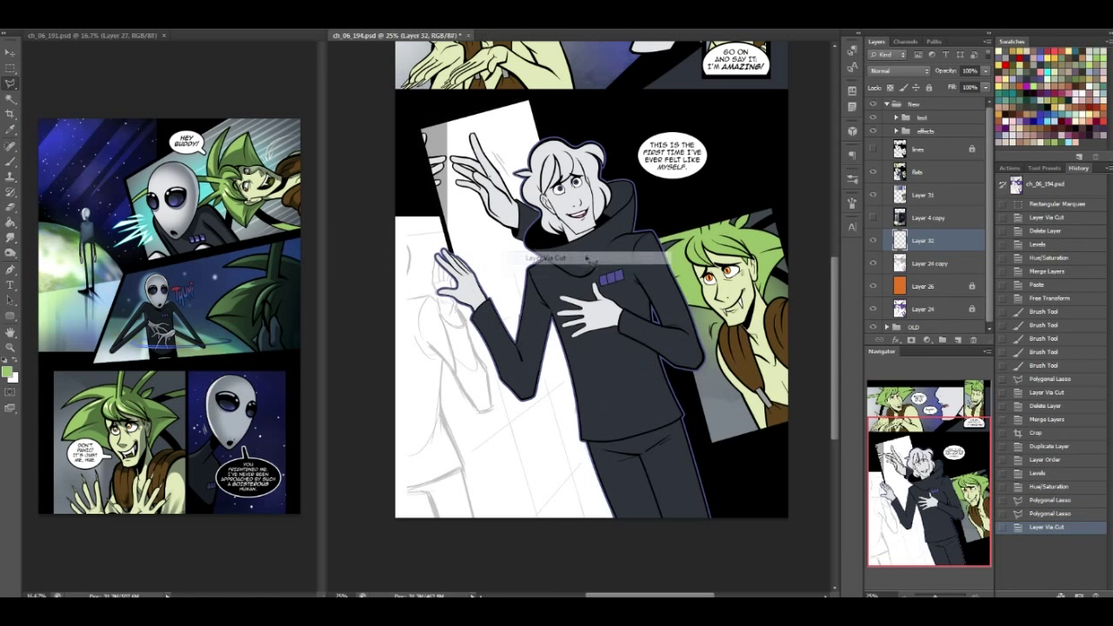
Hide Layer 24 copy, duplicate Layer 32, and lock the transparent pixels of the original Layer 32
click(869, 268)
click(872, 265)
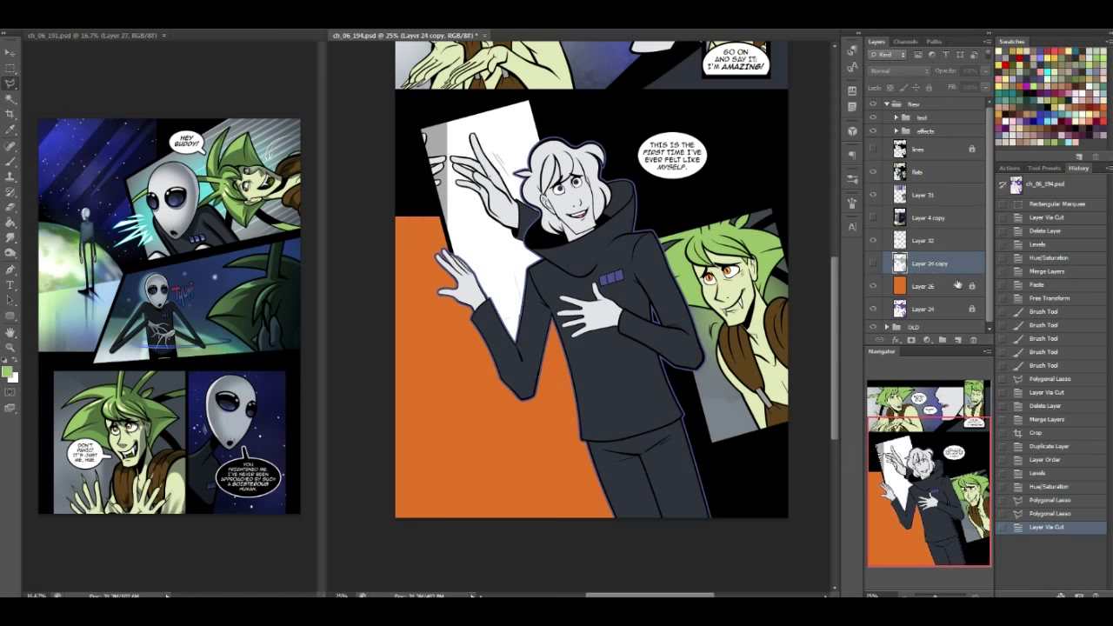
click(932, 245)
drag(942, 248, 958, 340)
click(929, 263)
click(890, 87)
Fill Layer 32 with the dark blue sampled from the starry panel in ch_06_191.psd
click(10, 221)
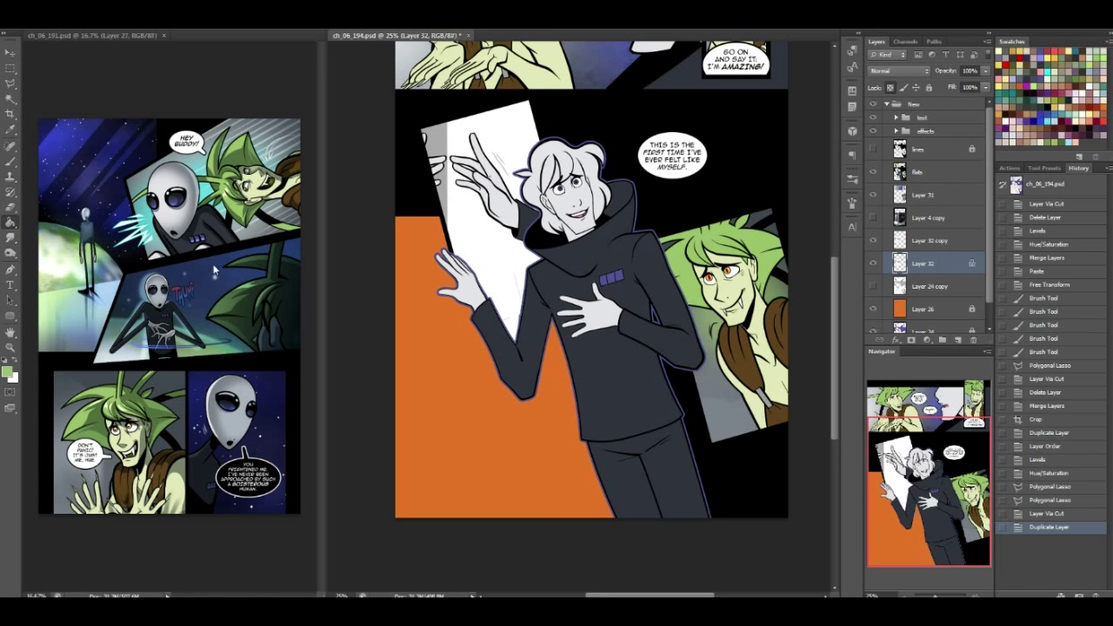
alt+click(274, 379)
key(shift+F5)
key(Return)
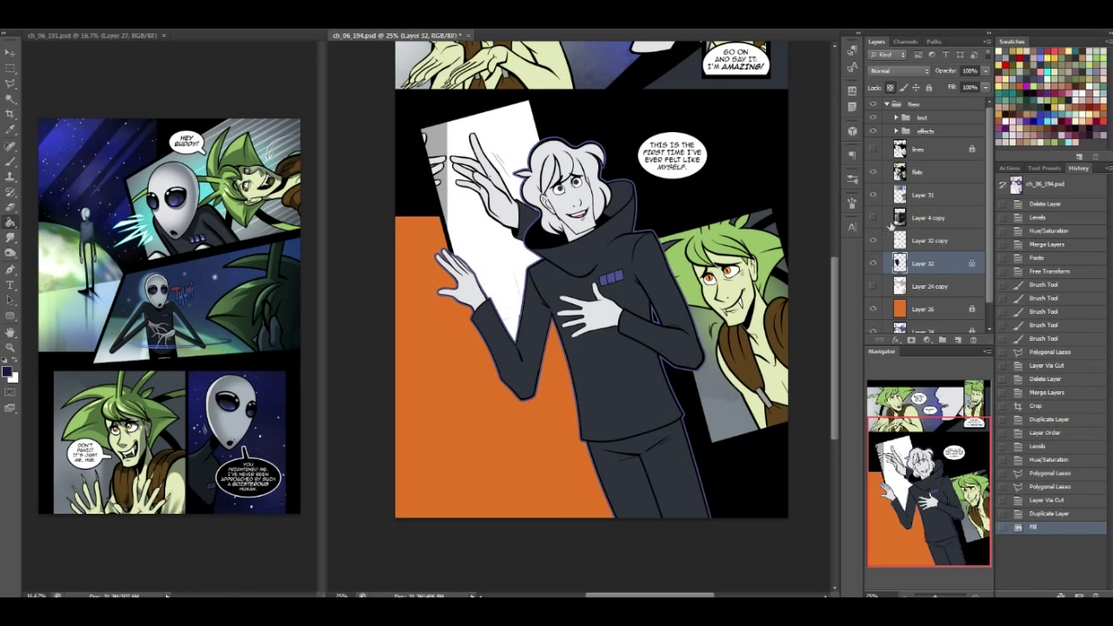
Set Layer 32 copy's blending mode to Multiply
click(934, 240)
click(900, 70)
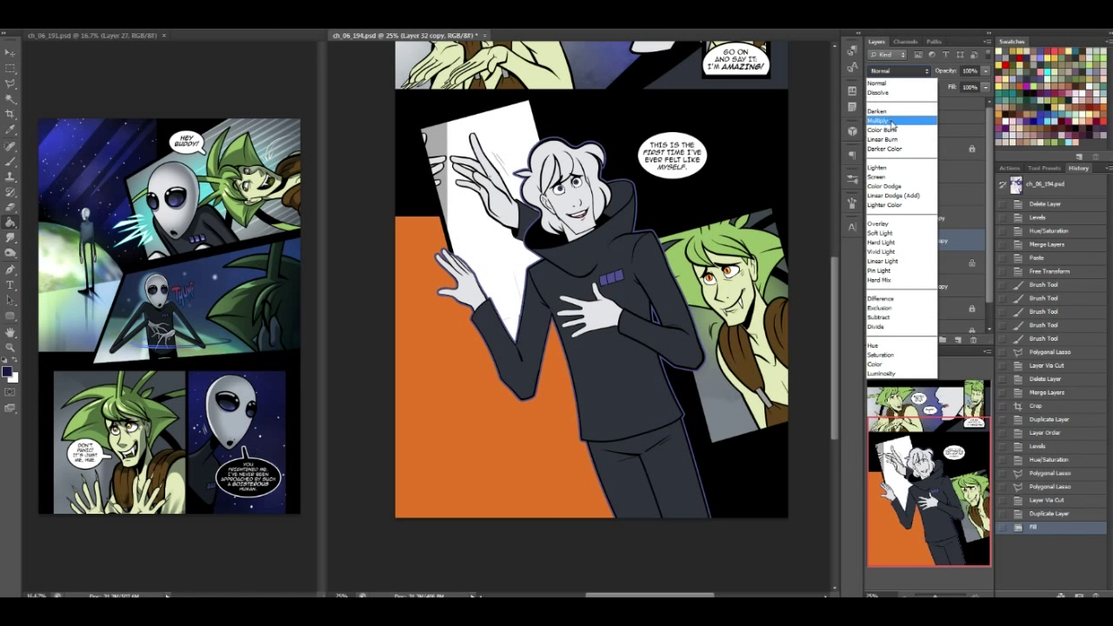
click(890, 121)
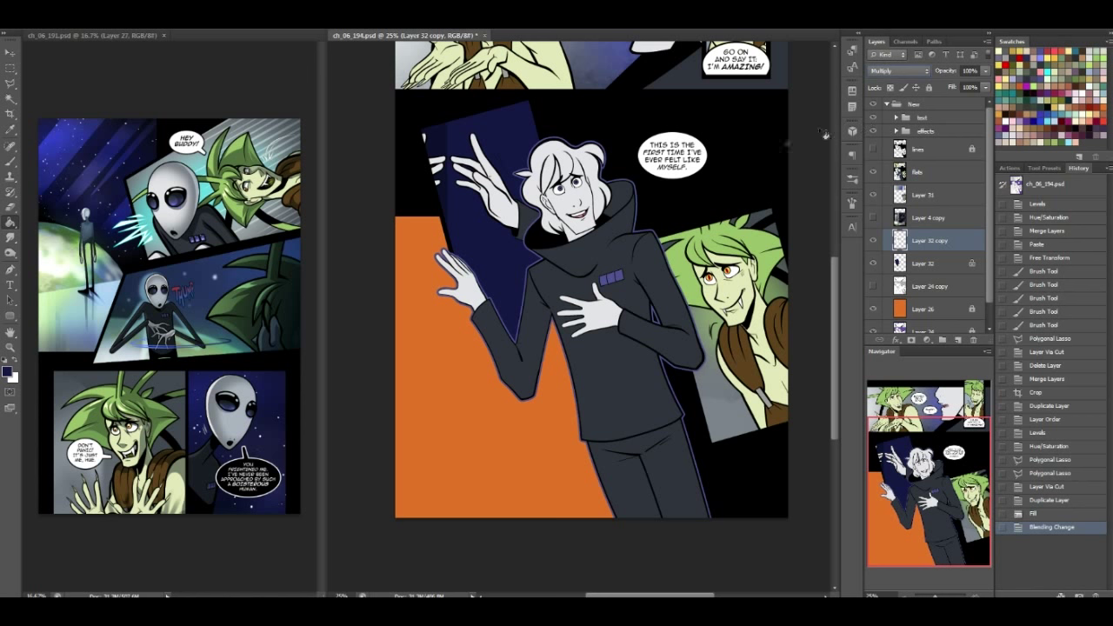
click(11, 68)
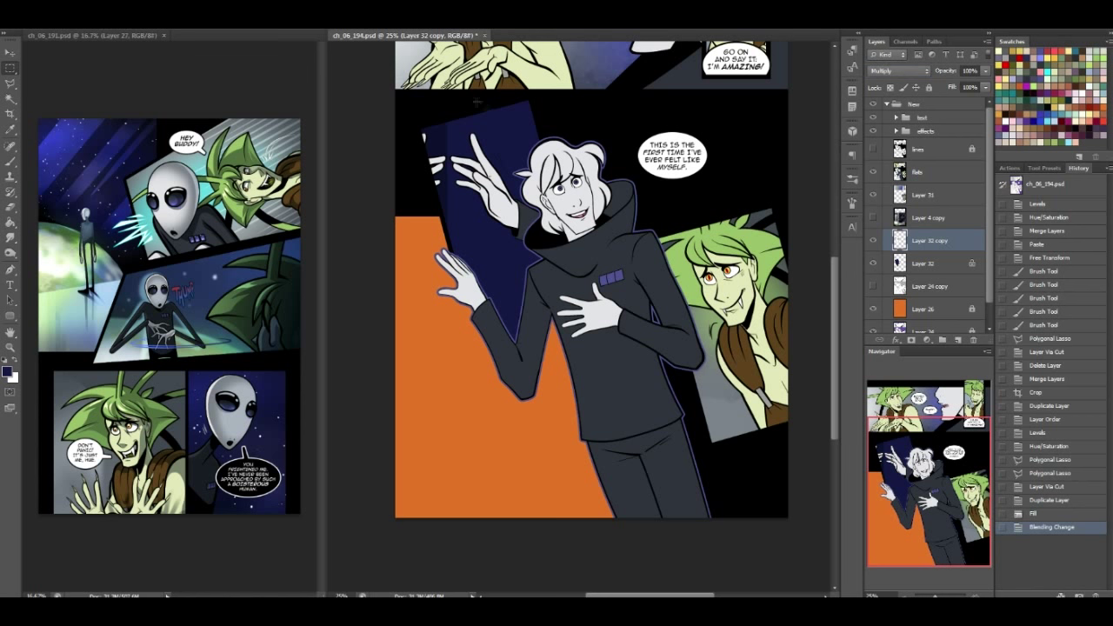
Fill Layer 32 with the grey sampled from the lower-left panel background in ch_06_191.psd
click(945, 263)
click(10, 222)
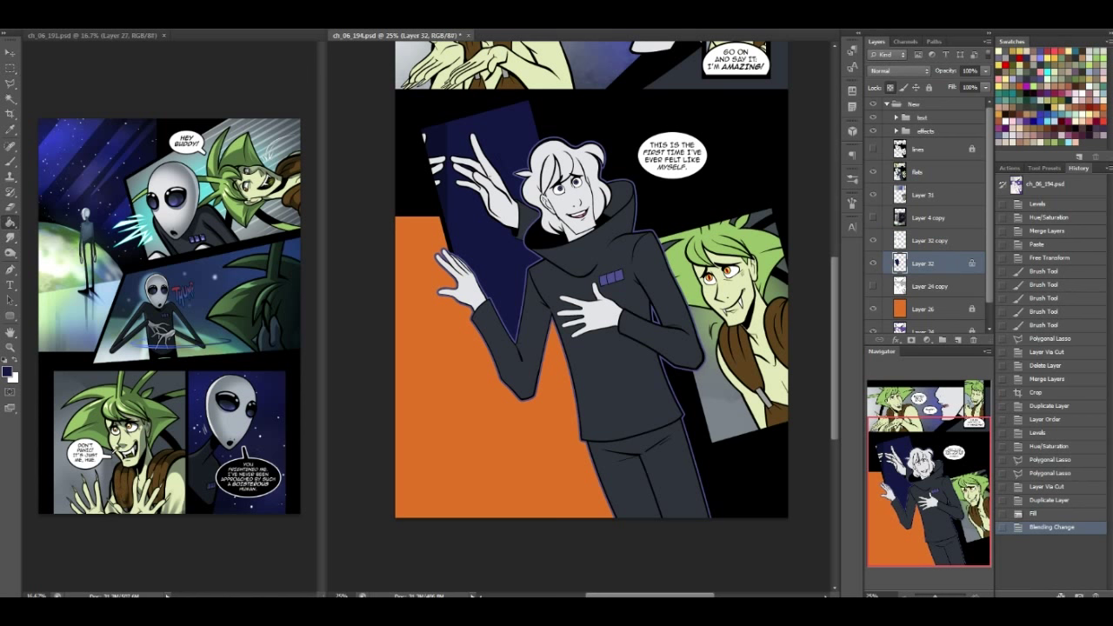
alt+click(65, 505)
key(shift+BackSpace)
key(Return)
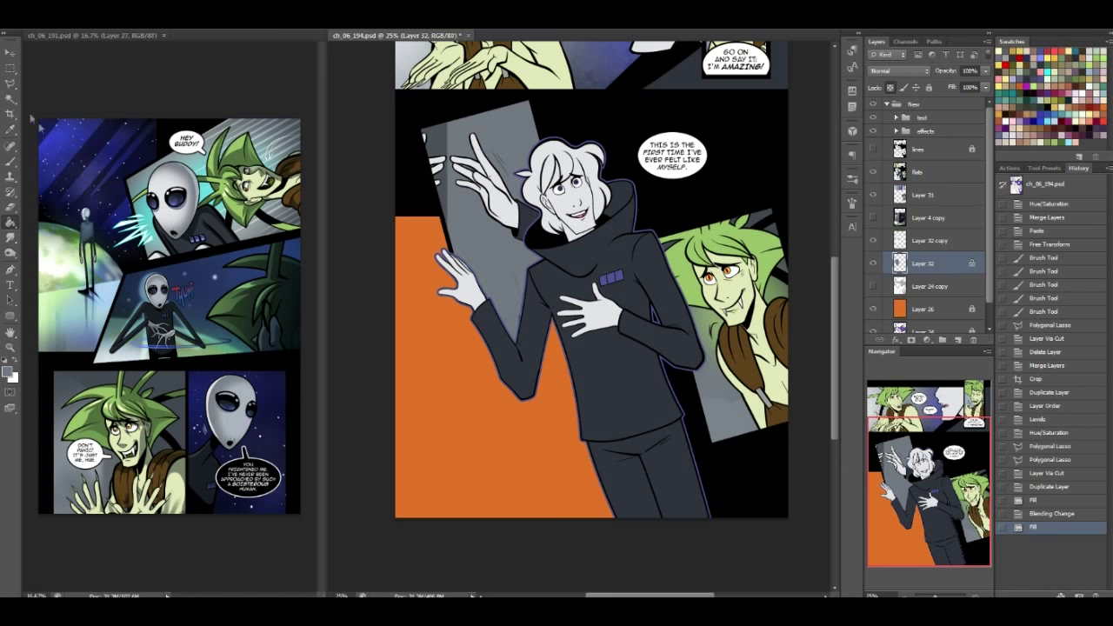
Show Layer 4 copy, move it above the lines layer to inspect its textures, and delete it
click(11, 67)
click(909, 219)
click(874, 218)
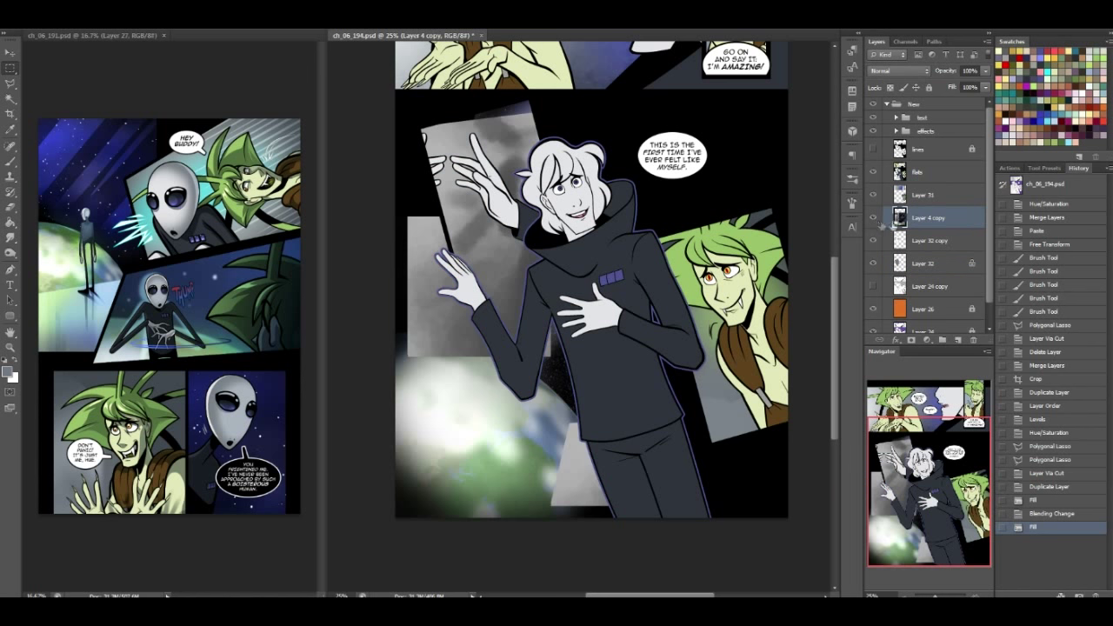
drag(944, 217, 947, 155)
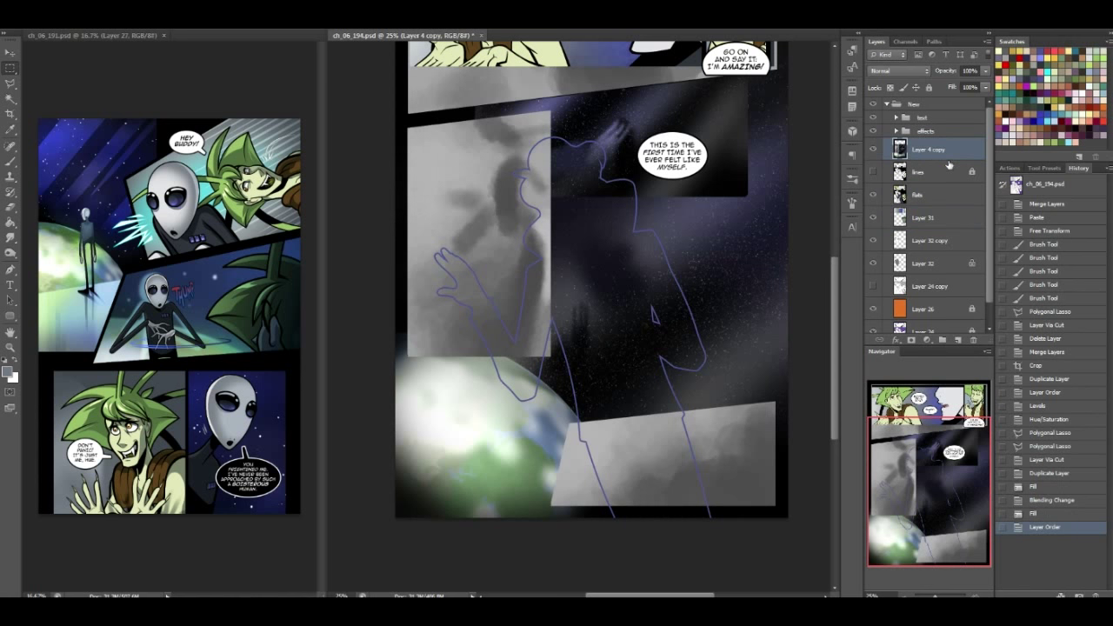
mouse_move(834, 268)
mouse_down()
mouse_move(839, 228)
mouse_move(844, 263)
mouse_move(845, 253)
mouse_up()
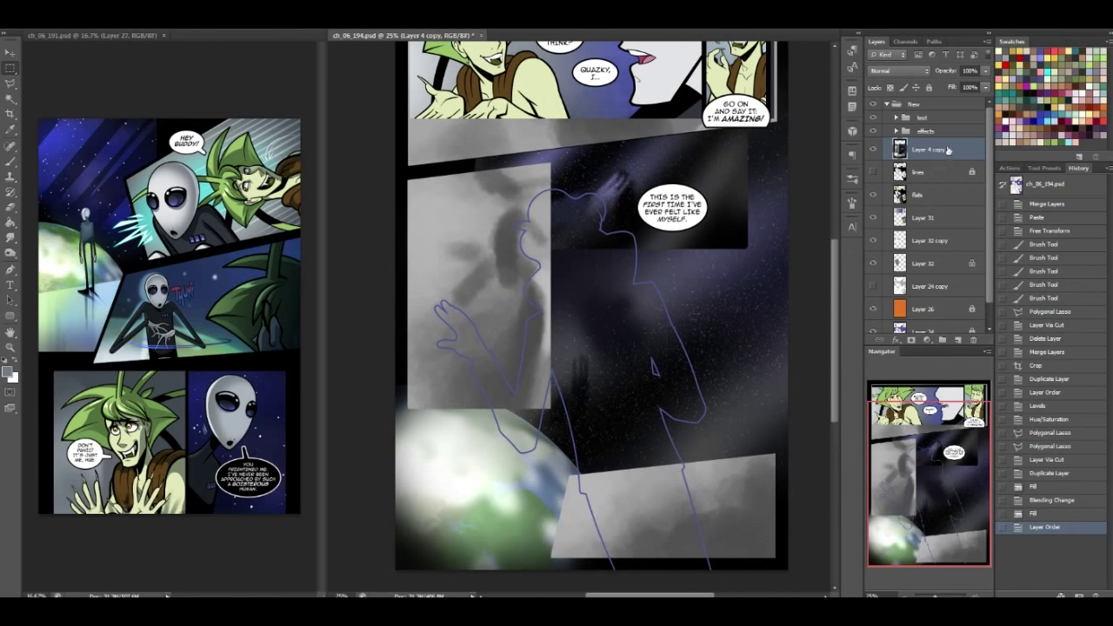
key(Delete)
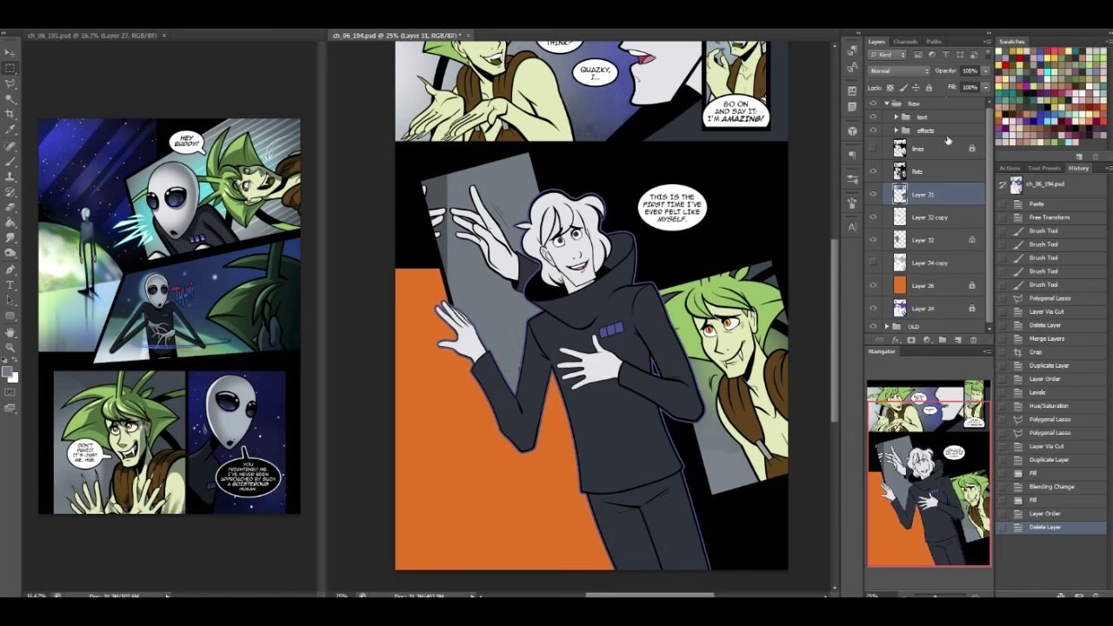
On Layer 32, select a rectangular area covering the tilted grey panel except for its narrow left strip
click(929, 218)
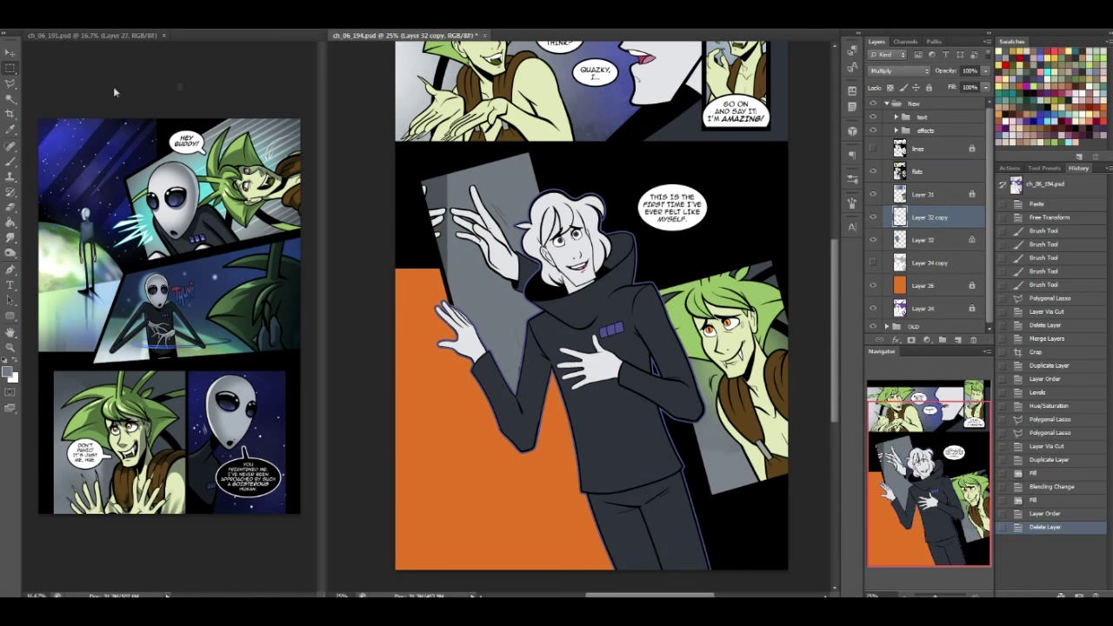
click(927, 241)
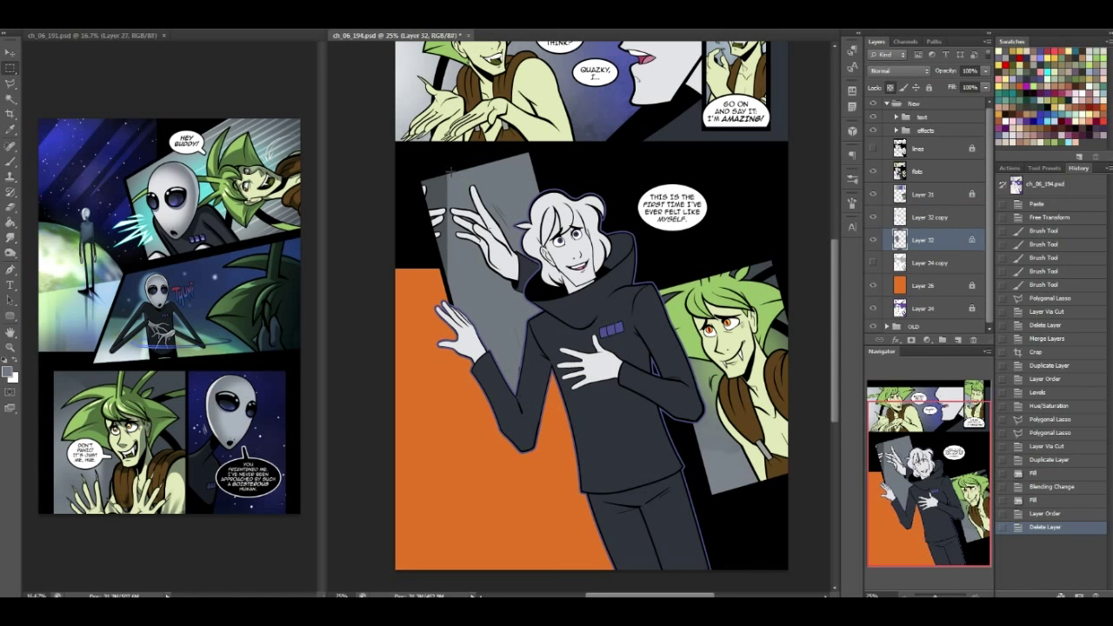
drag(450, 168, 630, 545)
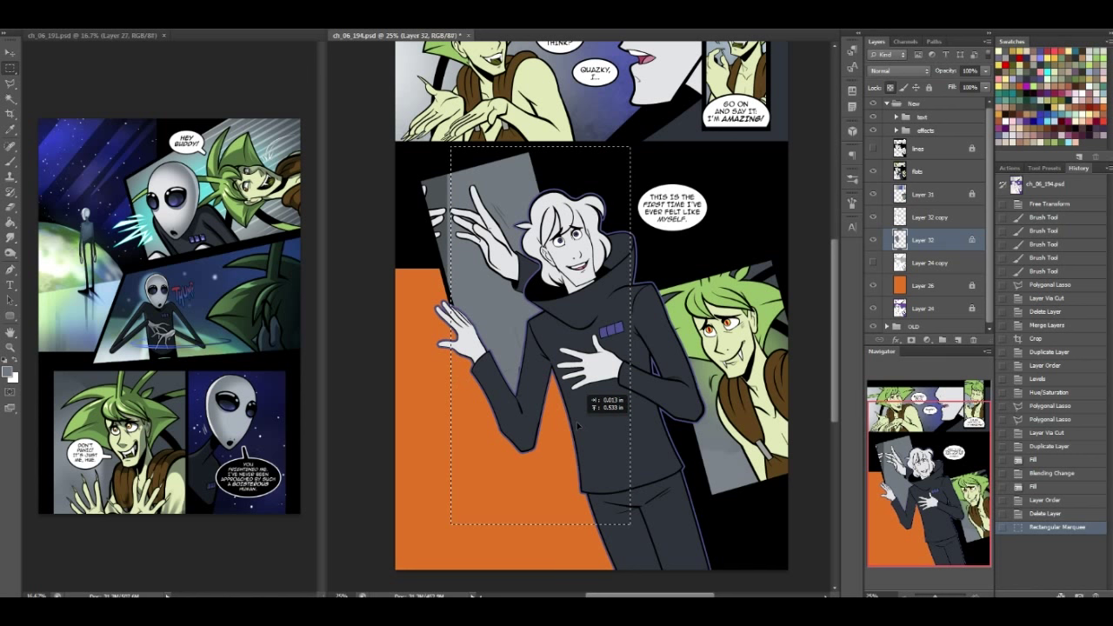
drag(577, 424, 577, 425)
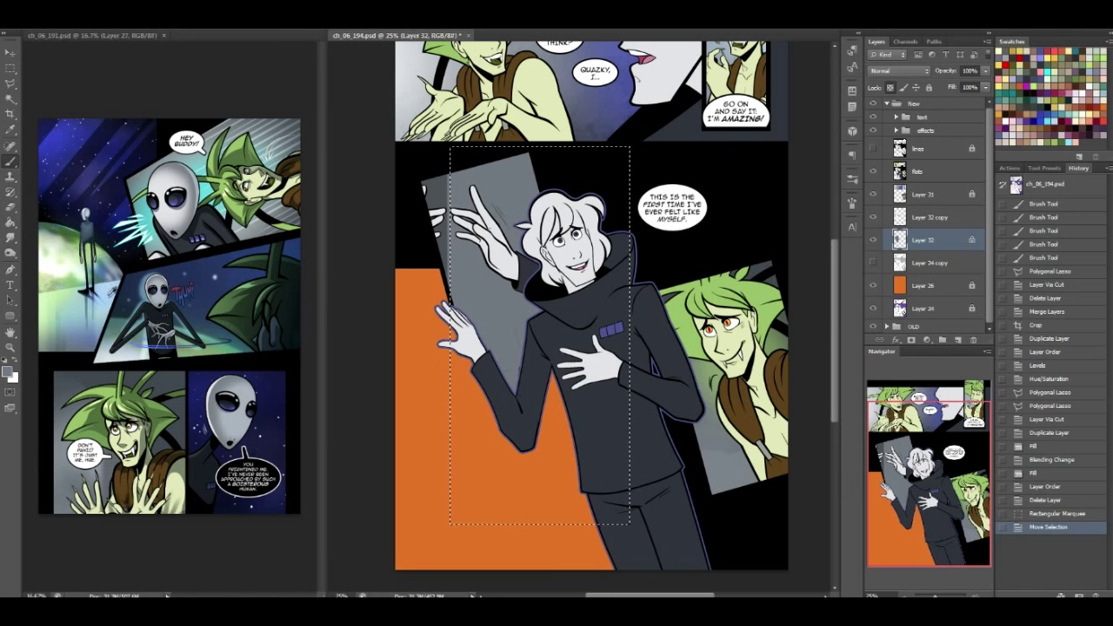
Shade the selected part of Layer 32 with soft strokes of sampled light blue, grey and dark grey, lightest along the left edge
alt+click(106, 287)
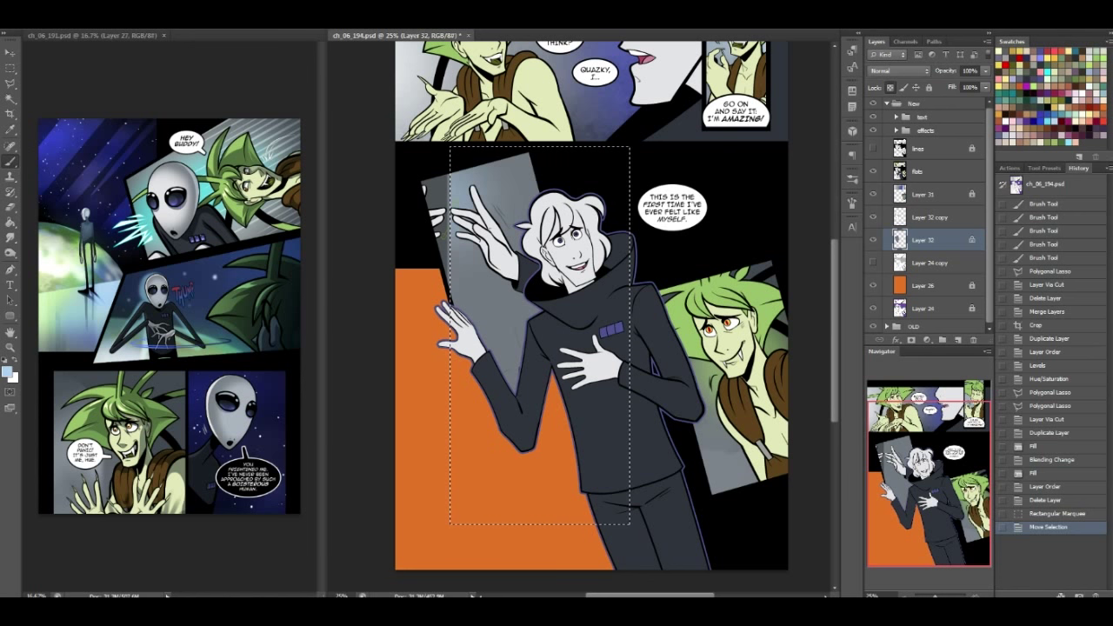
drag(406, 293, 416, 167)
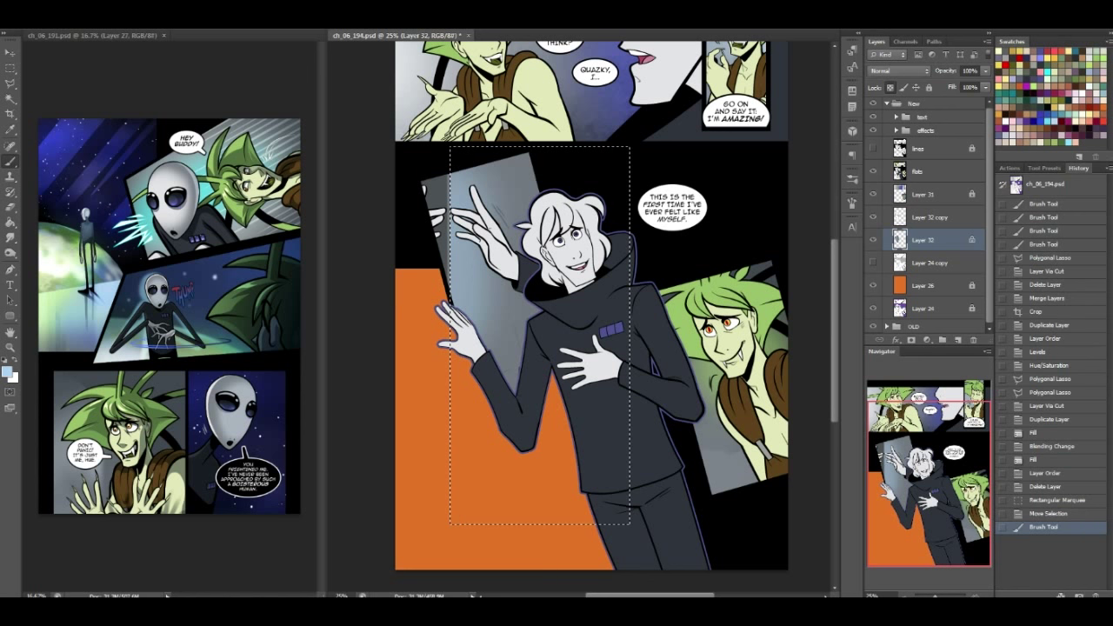
alt+click(721, 469)
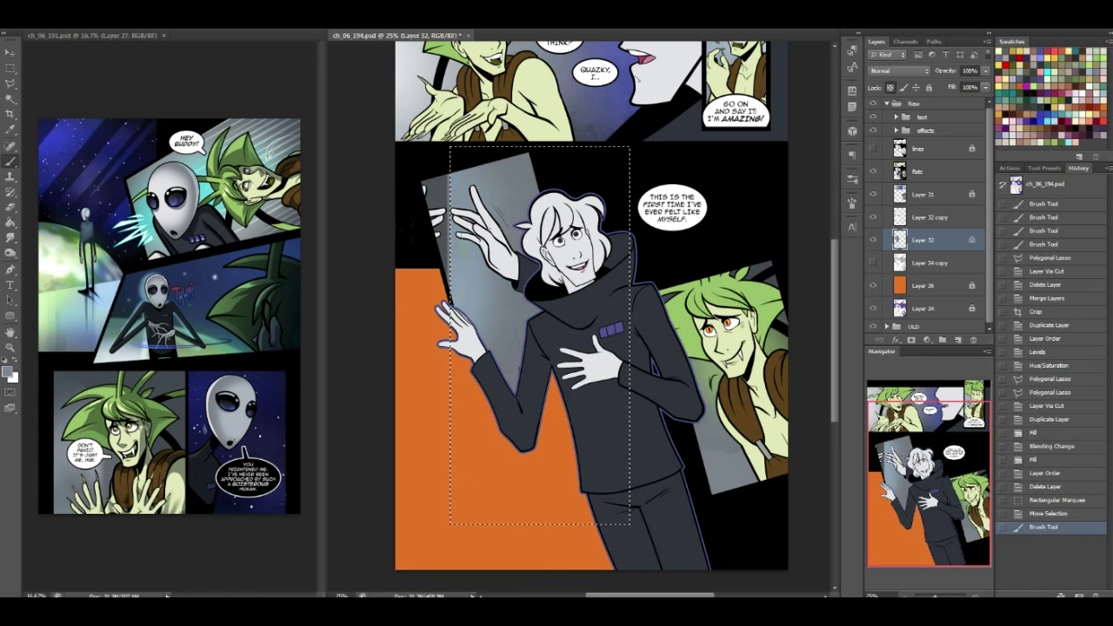
drag(392, 239, 390, 313)
alt+click(171, 374)
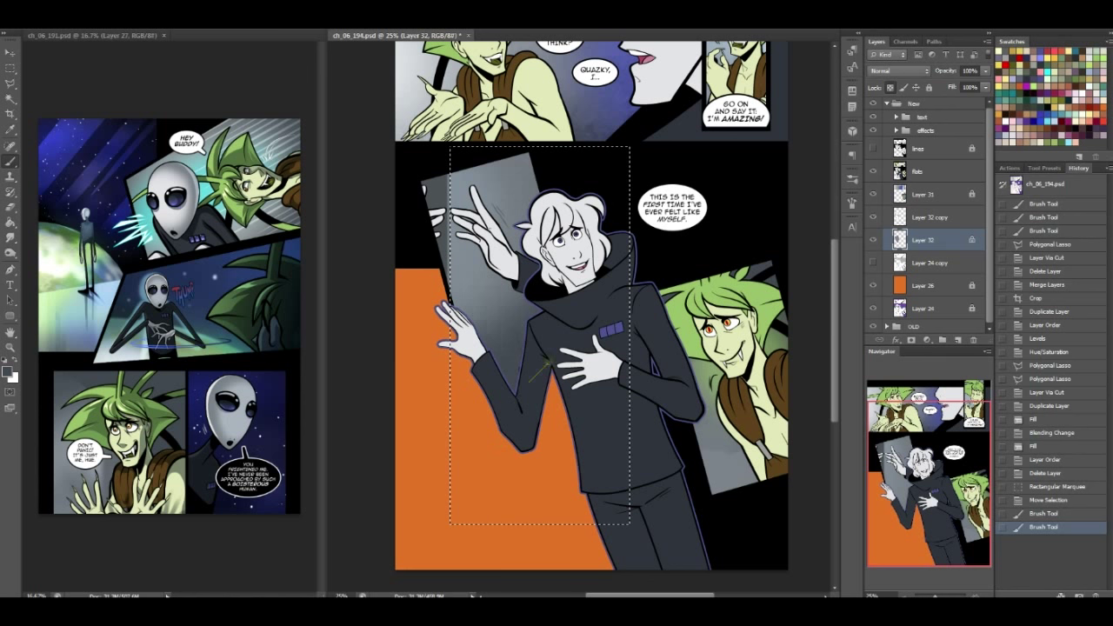
key(ctrl+z)
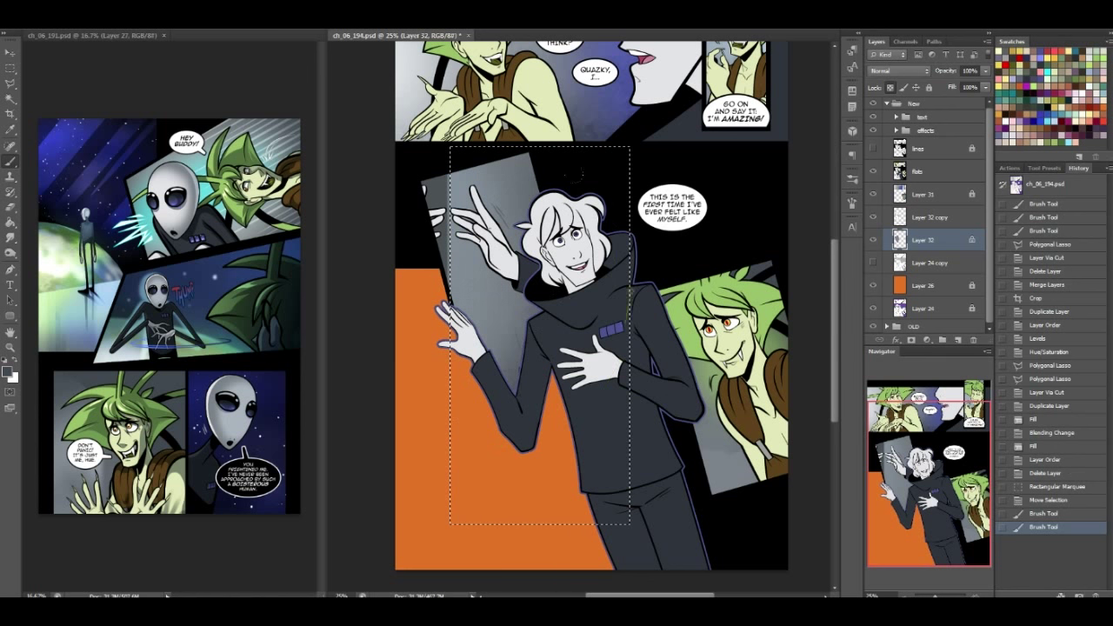
drag(527, 304, 514, 373)
alt+click(106, 291)
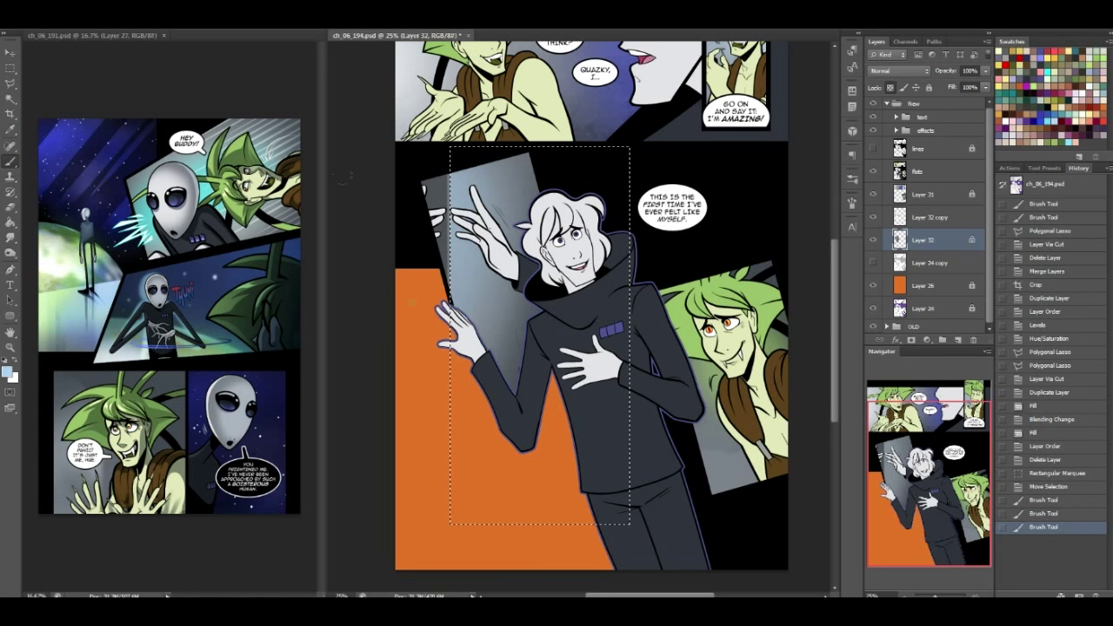
drag(432, 250, 411, 181)
Invert the selection and fill the tilted panel's left strip with the dark blue sampled from the starry panel in ch_06_191.psd
key(ctrl+shift+i)
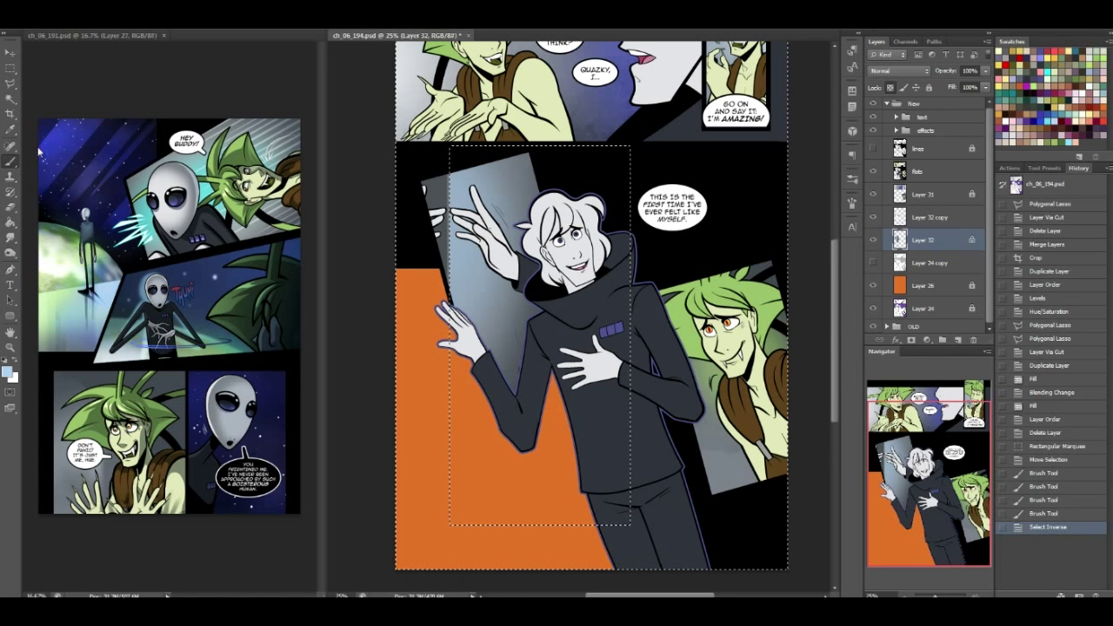
click(11, 222)
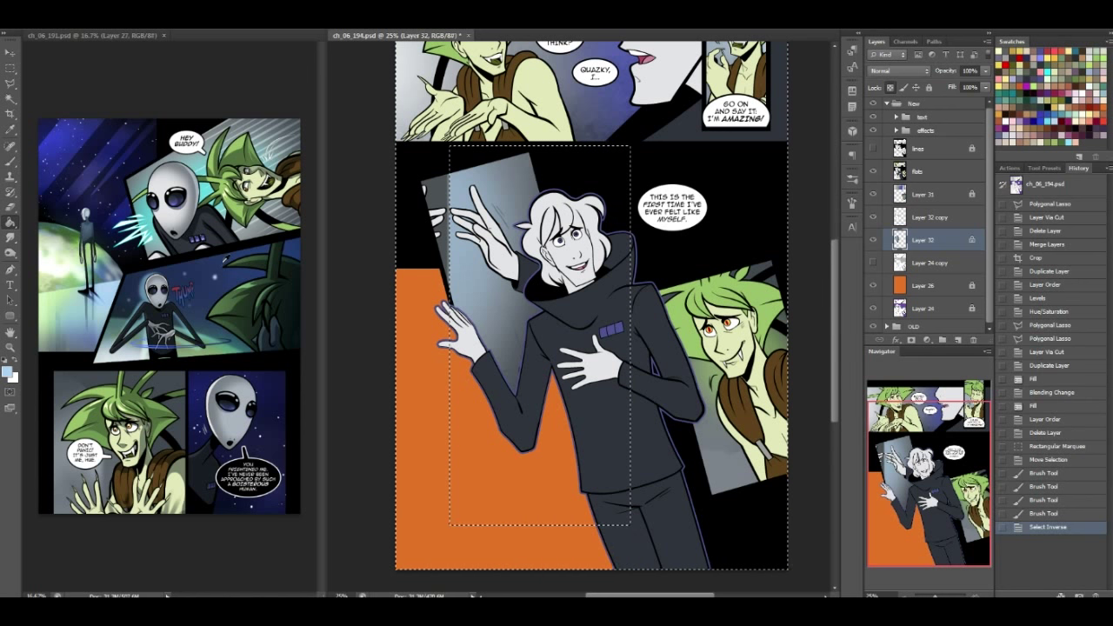
alt+click(271, 370)
key(alt+BackSpace)
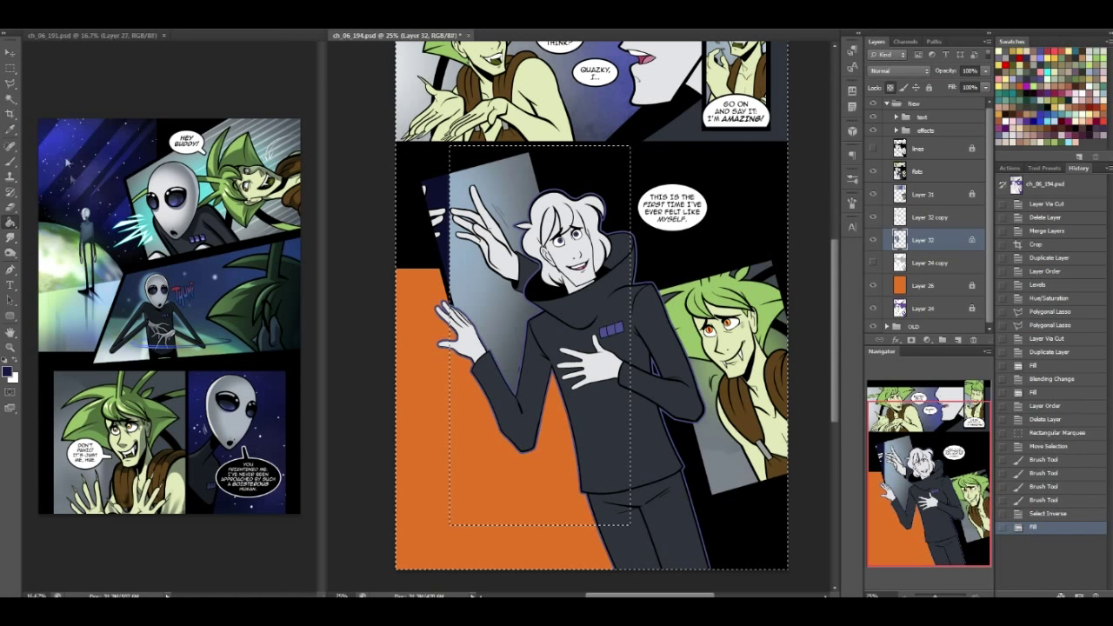
Brush a brighter blue glow into the tilted panel's dark blue strip, clear the selection and save the page
click(11, 373)
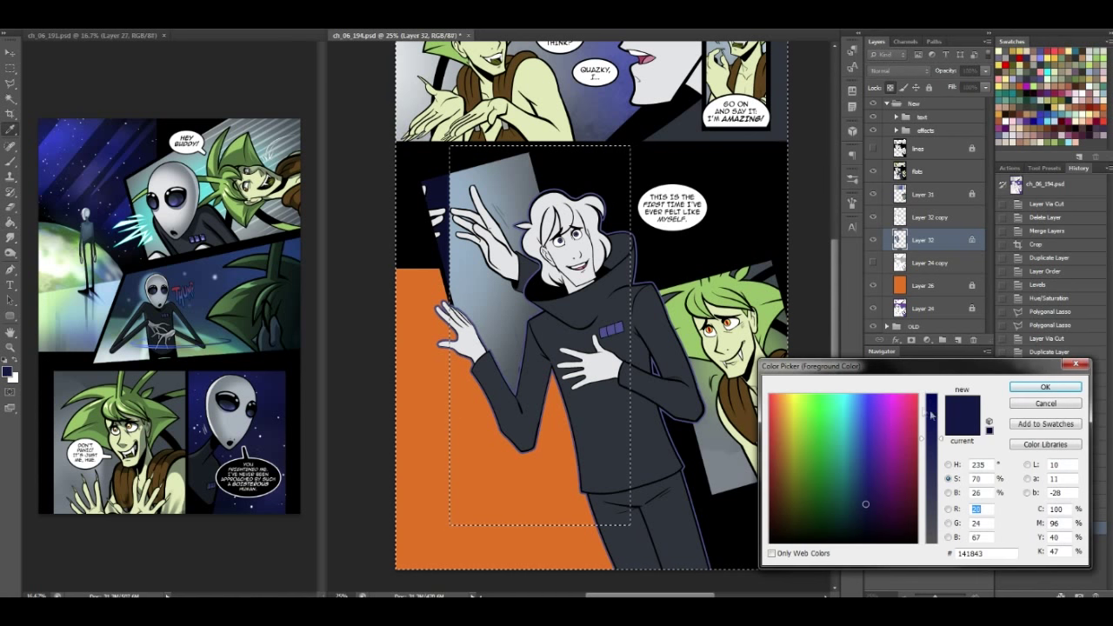
click(1045, 387)
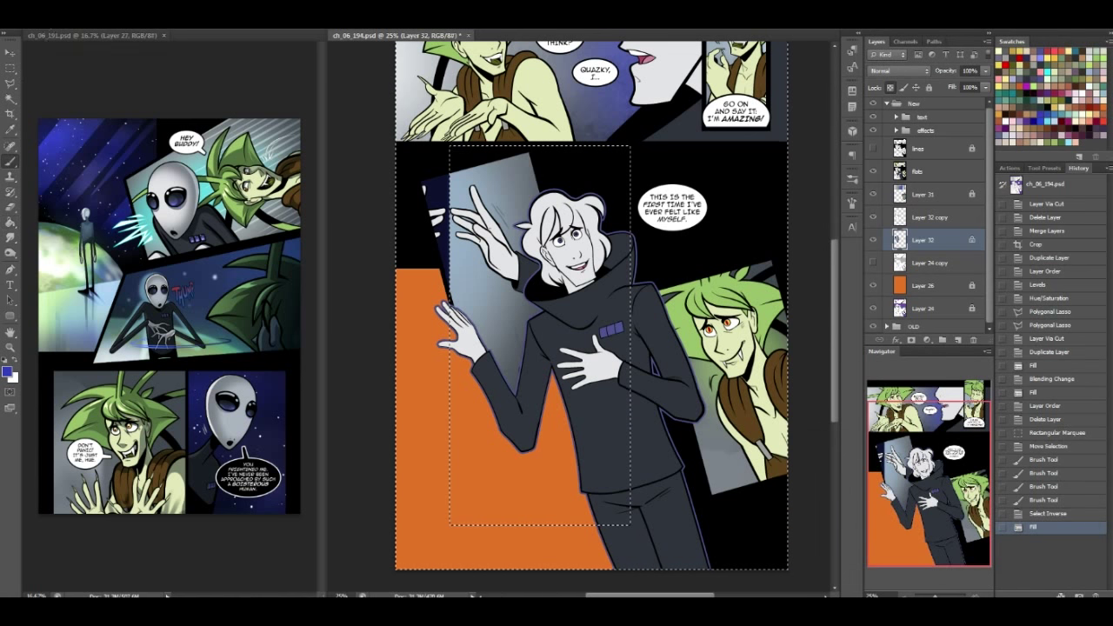
right_click(49, 40)
click(74, 127)
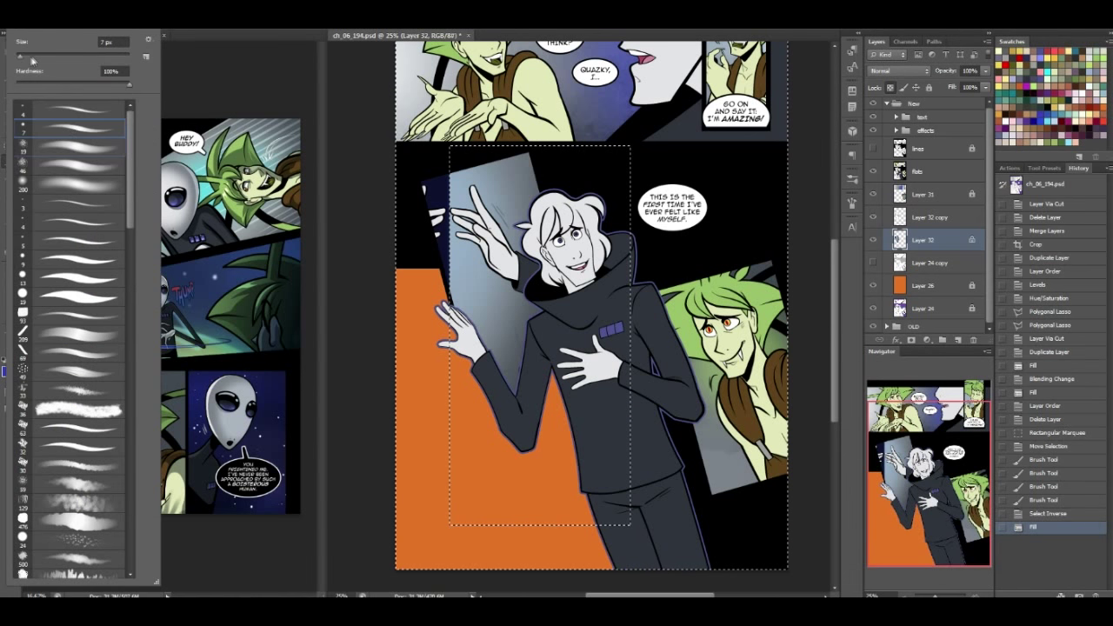
key(Return)
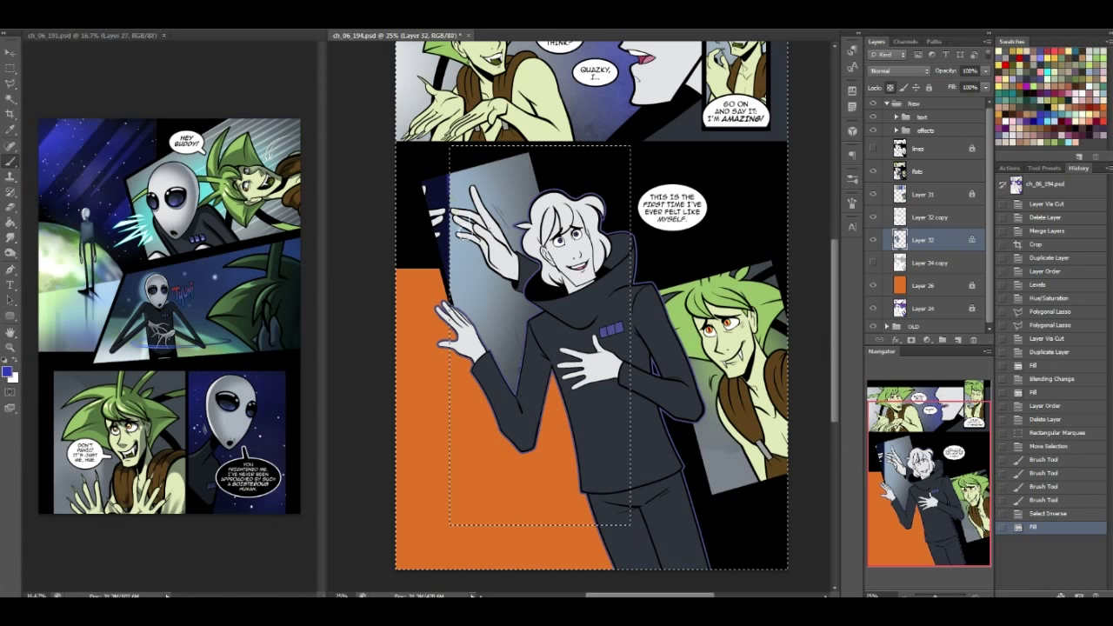
drag(494, 385, 490, 359)
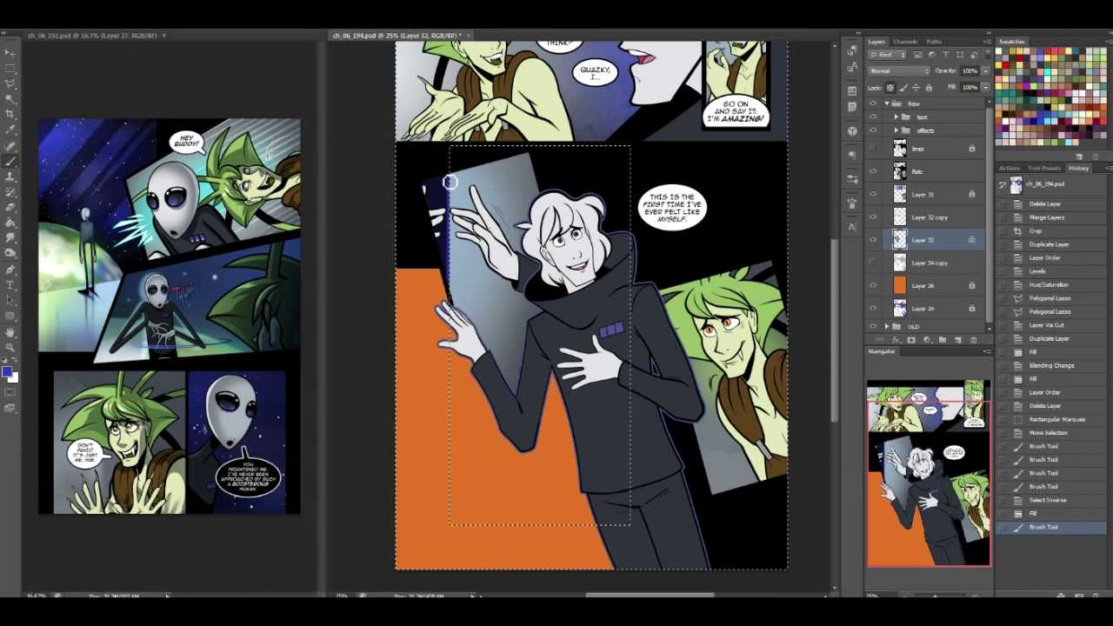
drag(444, 172, 527, 120)
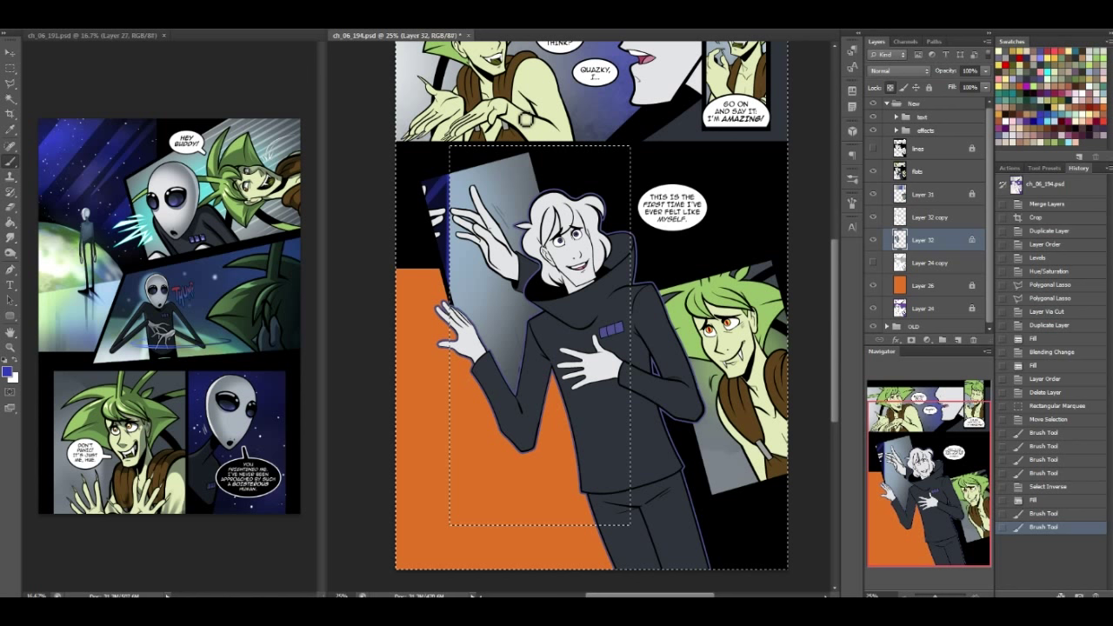
drag(429, 146, 350, 246)
drag(427, 187, 443, 252)
key(ctrl+z)
drag(427, 185, 447, 278)
key(ctrl+d)
key(ctrl+s)
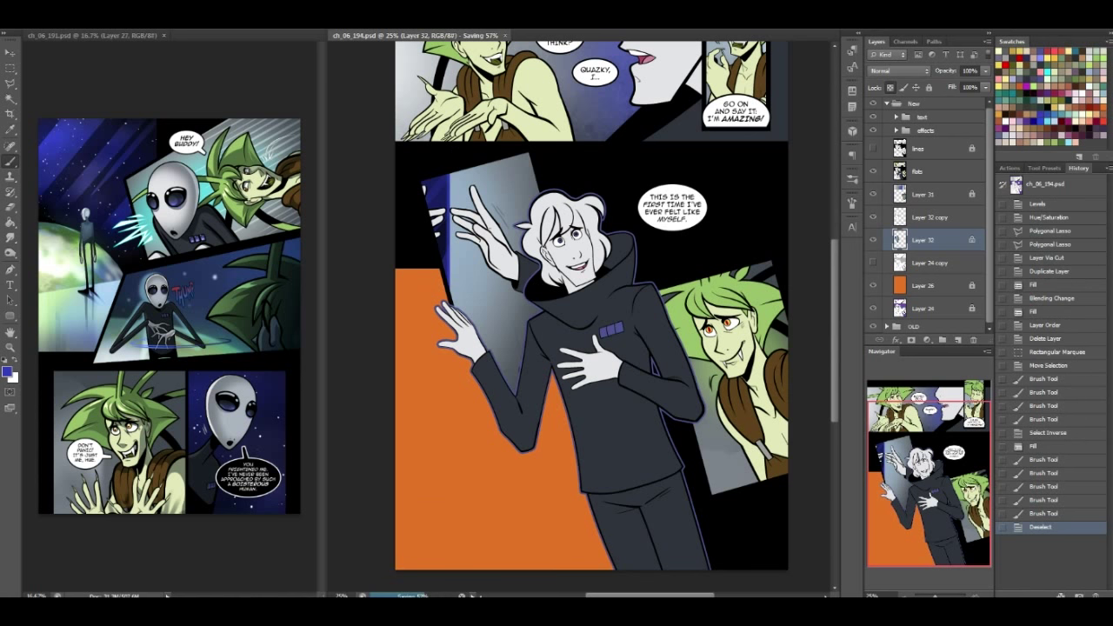
Paint strokes down the edge between the blue strip and the grey area with light blue and teal sampled from the planet in ch_06_191.psd
right_click(47, 71)
click(86, 131)
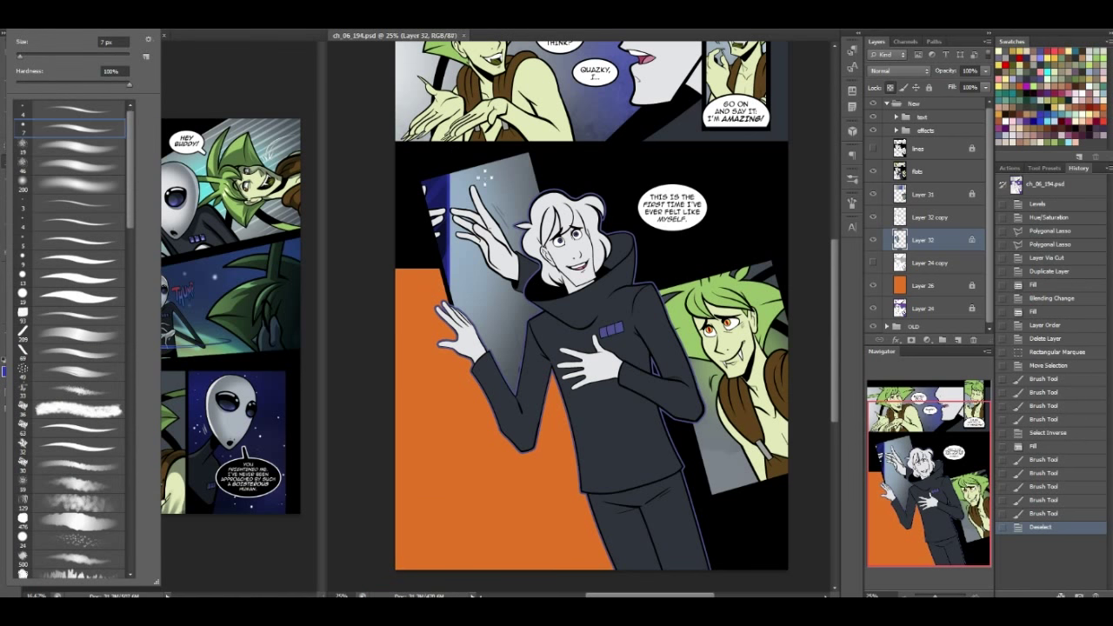
click(454, 242)
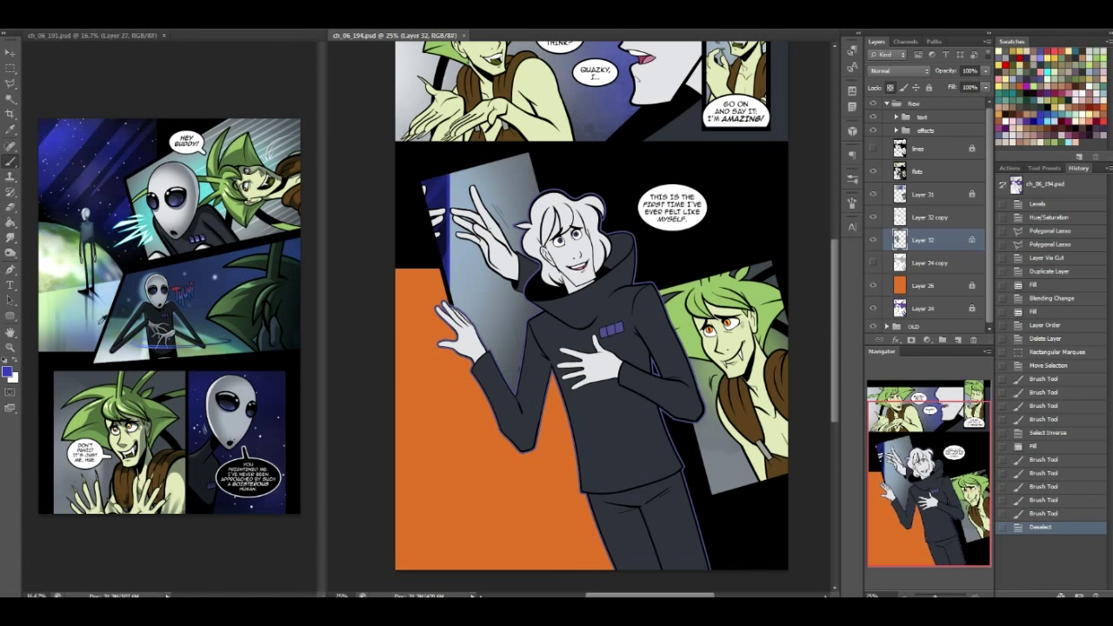
alt+click(102, 299)
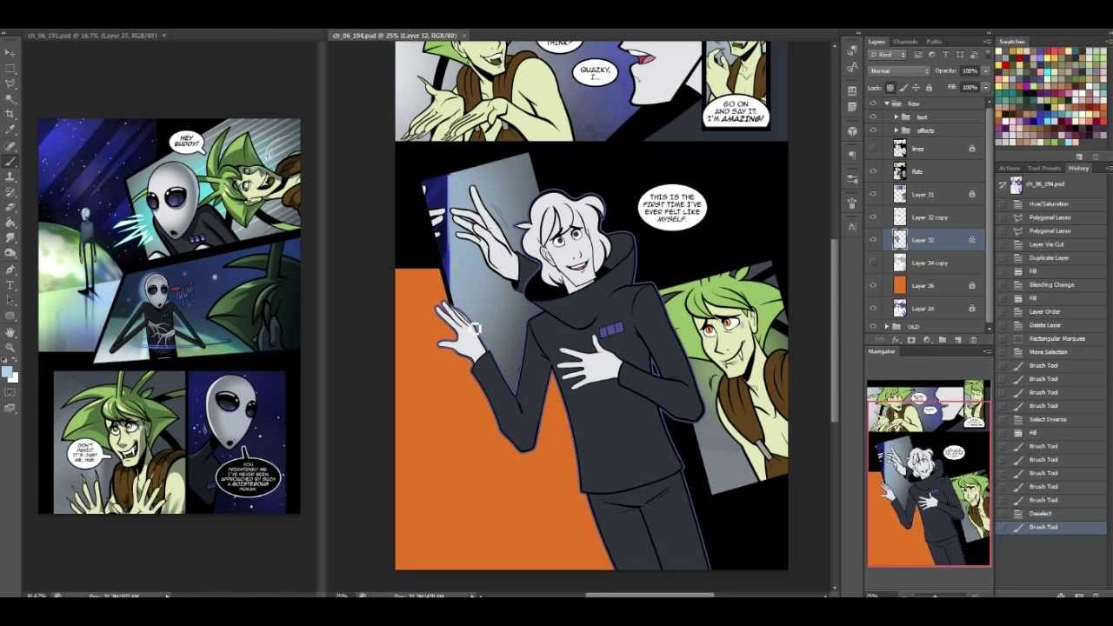
drag(454, 183, 465, 265)
alt+click(450, 222)
alt+click(85, 318)
drag(455, 180, 457, 214)
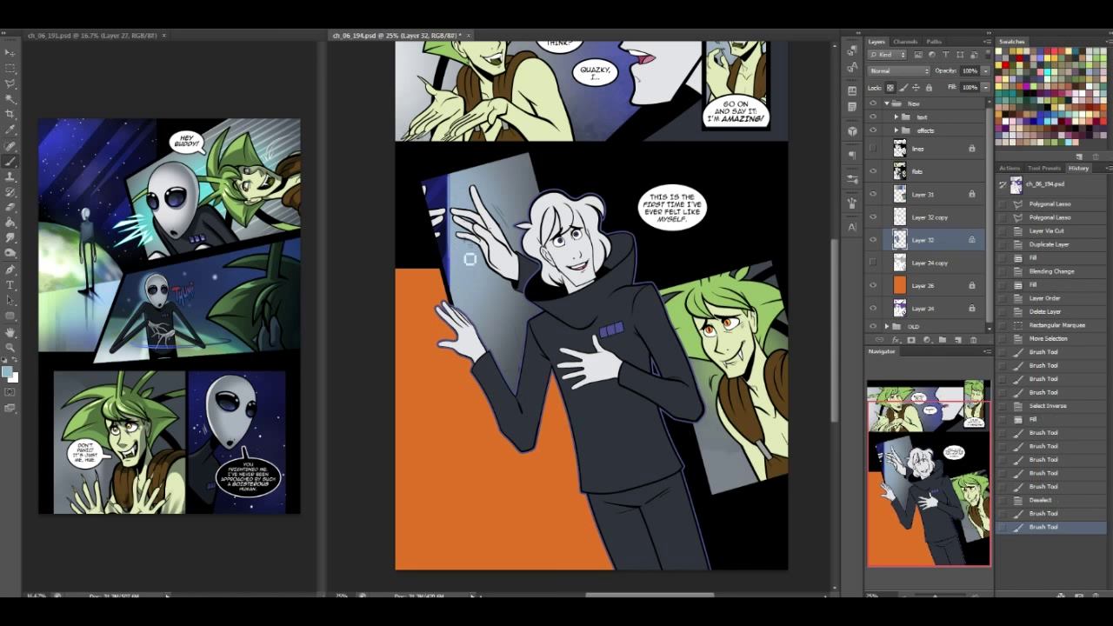
Rework the edge beside the blue strip with colours sampled from the tilted panel, undoing unwanted strokes, and save the page
alt+click(453, 259)
drag(449, 267, 449, 177)
key(ctrl+z)
drag(454, 304, 456, 184)
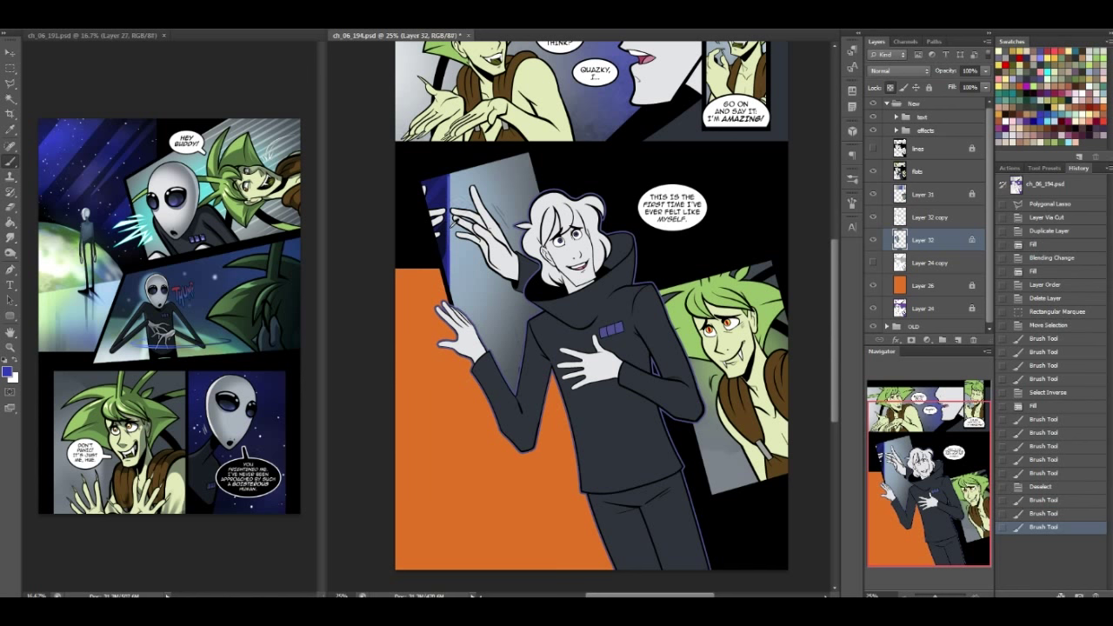
alt+click(446, 187)
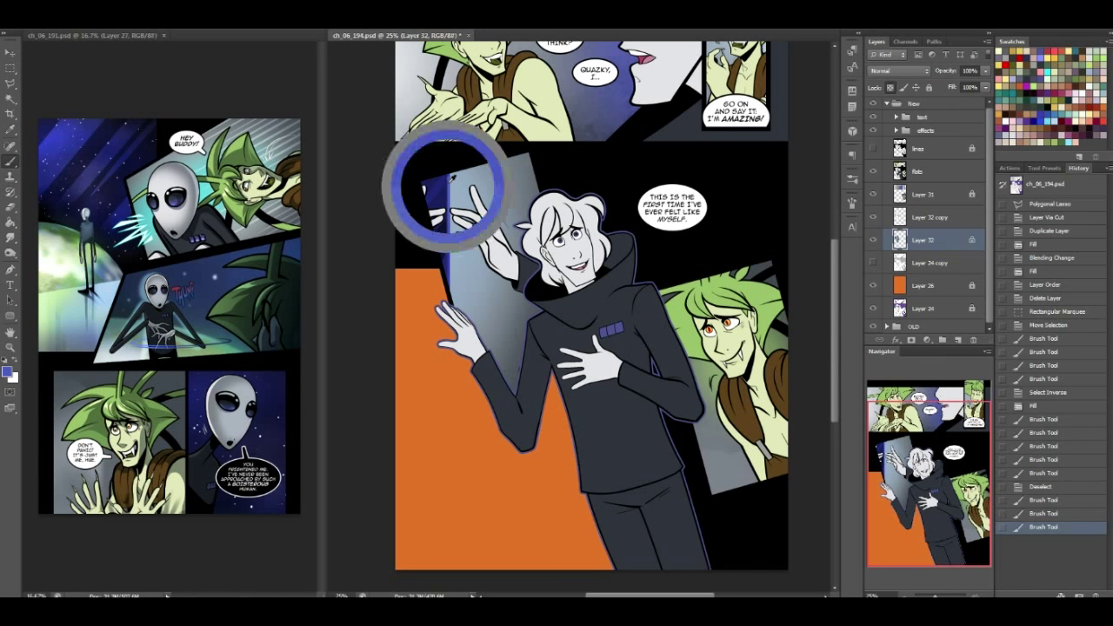
drag(431, 228, 443, 196)
key(ctrl+z)
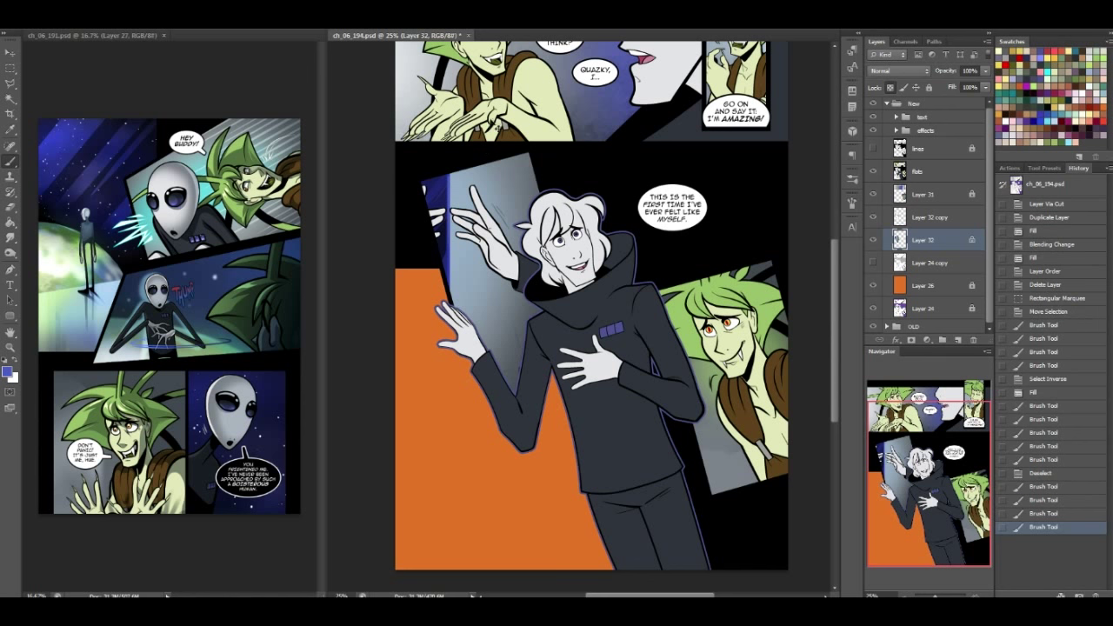
key(ctrl+s)
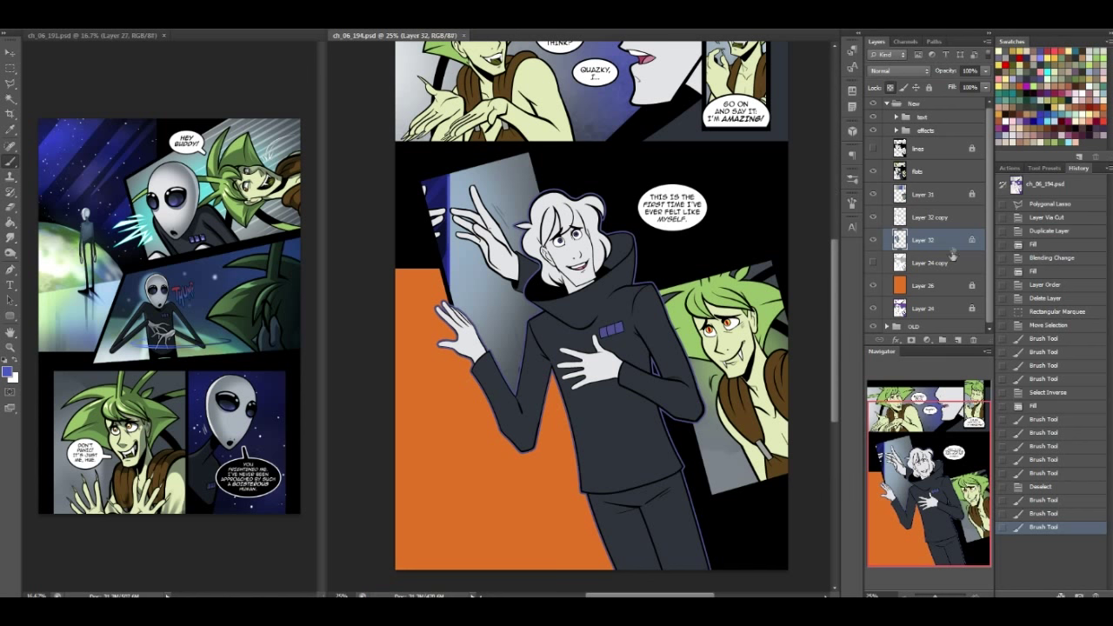
Set up the Eraser with a soft brush at 0% hardness for Layer 32 copy
click(925, 215)
click(12, 209)
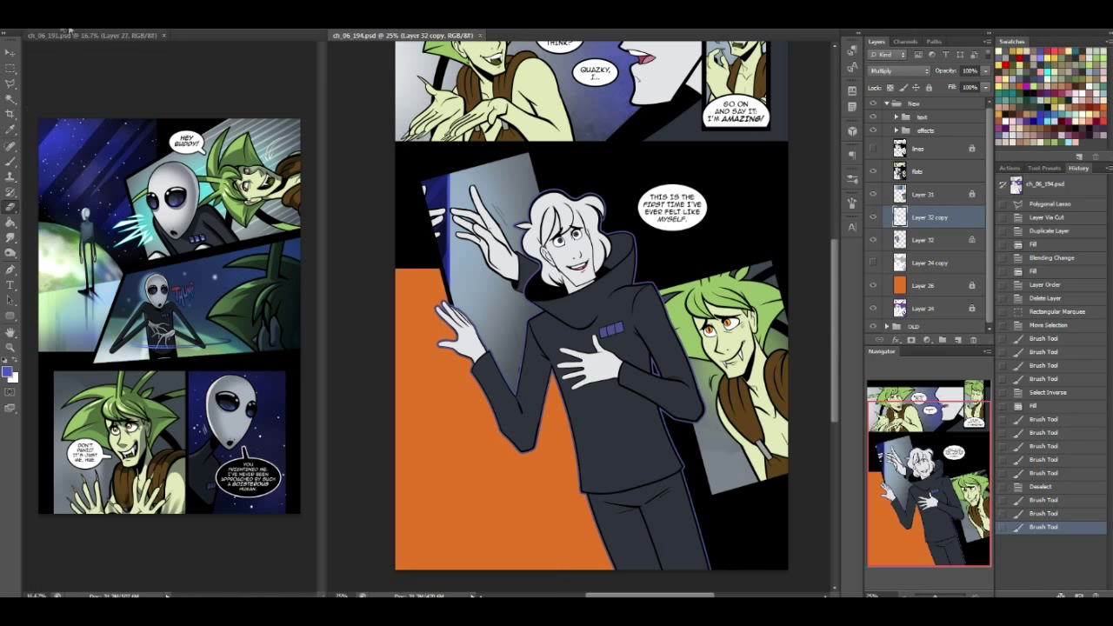
click(52, 23)
click(92, 217)
click(106, 114)
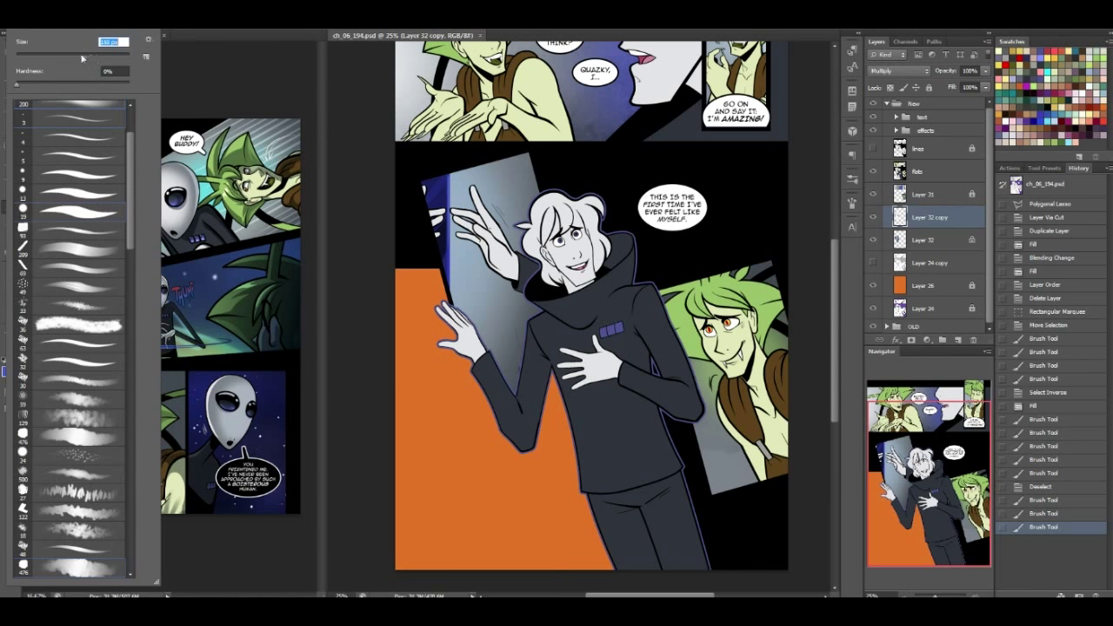
Erase the stray shading around the raised hand on Layer 32 copy and merge it with Layer 32
click(526, 366)
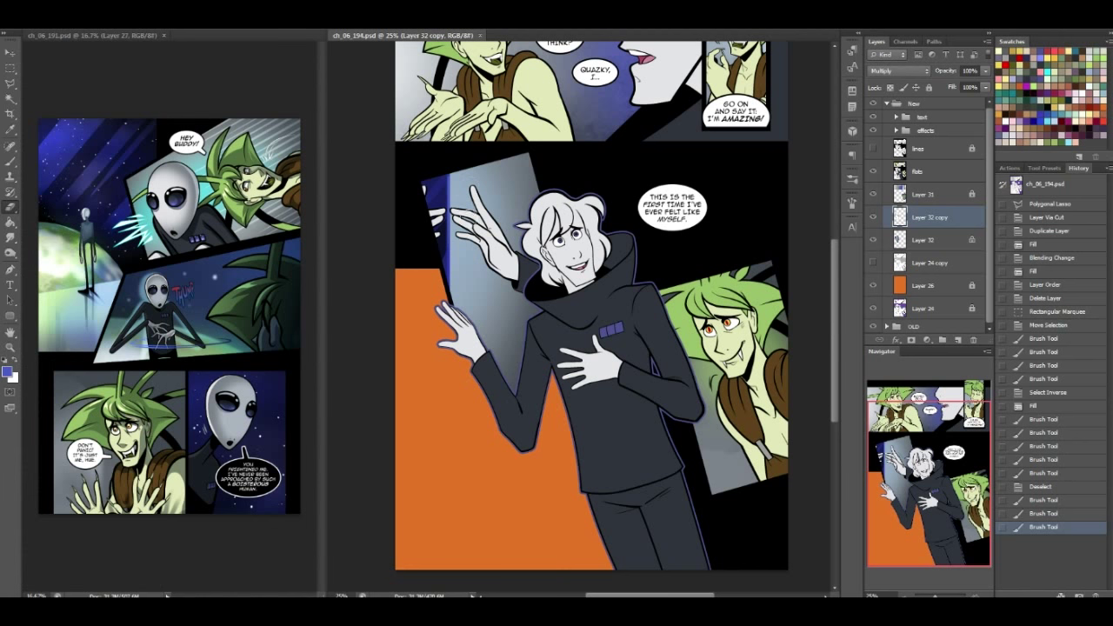
drag(423, 182, 423, 192)
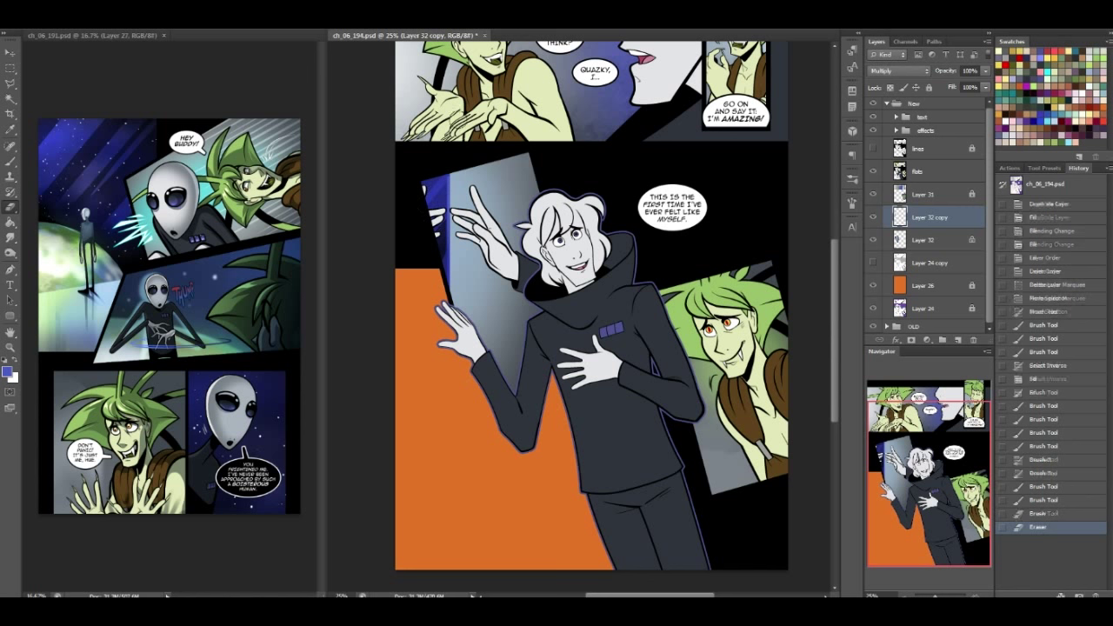
mouse_move(425, 192)
mouse_down()
mouse_move(428, 234)
mouse_move(422, 197)
mouse_up()
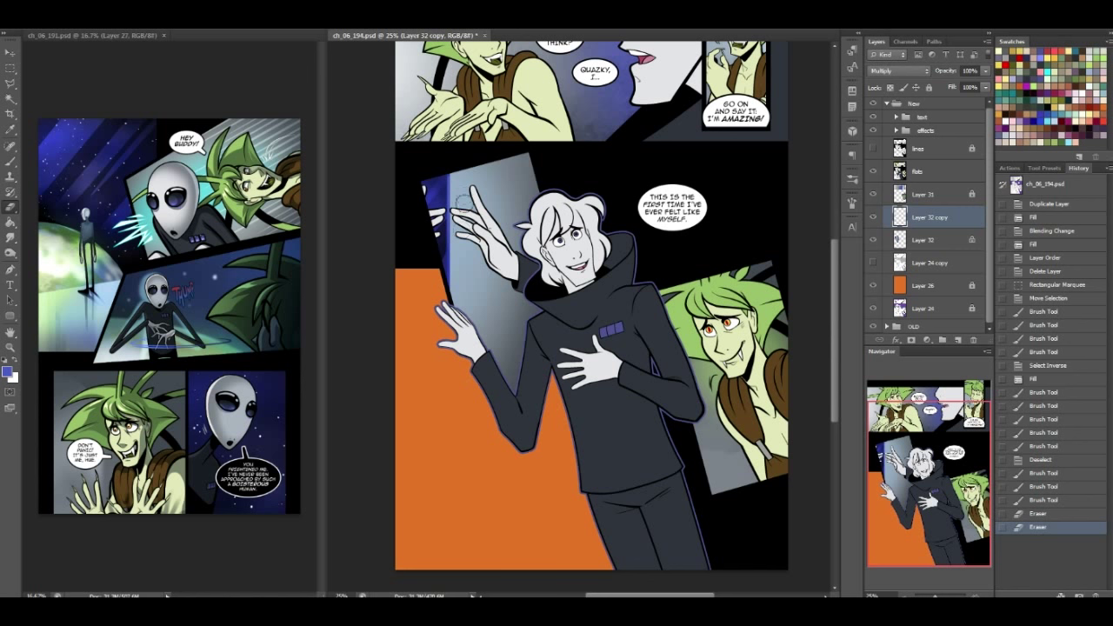
click(570, 235)
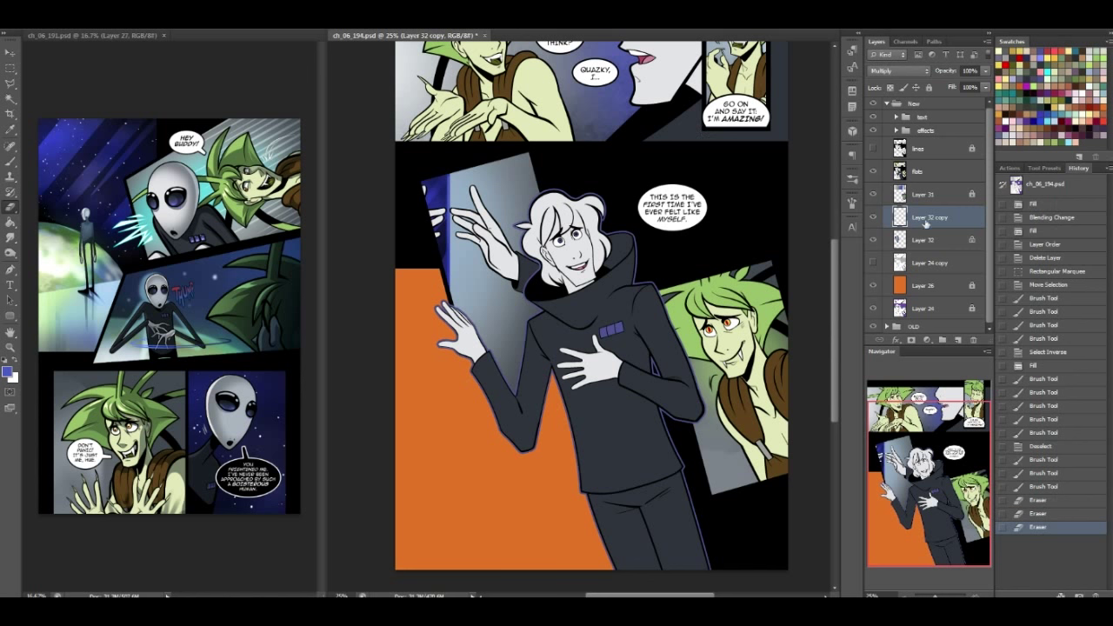
key(ctrl+e)
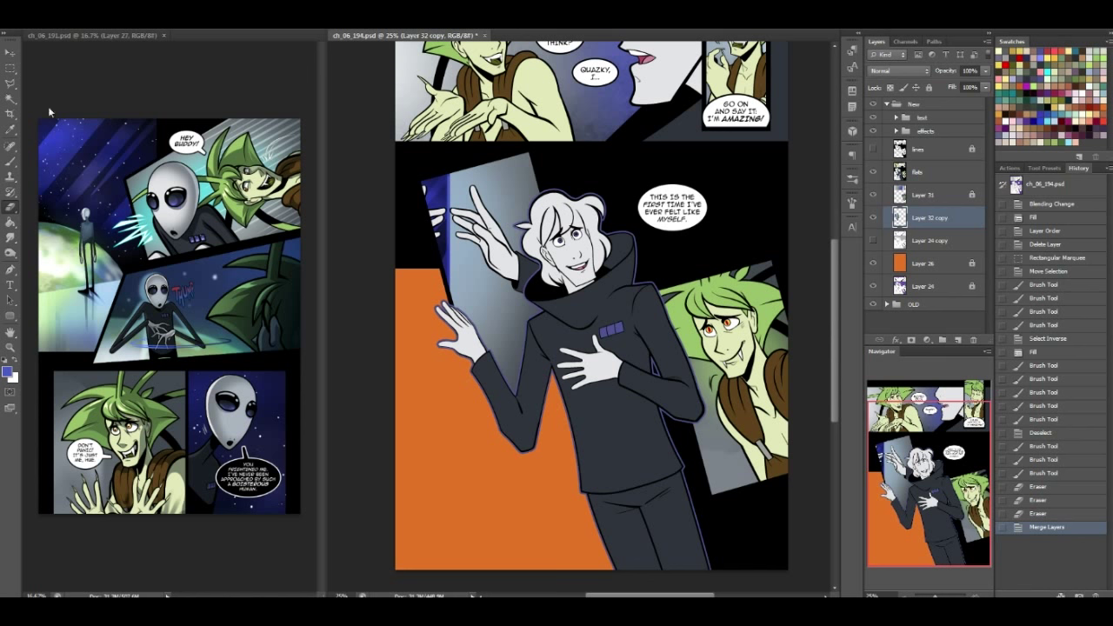
Select a narrow vertical strip along the dark blue edge in the tilted panel and lock the merged layer's transparent pixels
key(m)
drag(448, 175, 477, 300)
drag(445, 170, 453, 300)
click(891, 88)
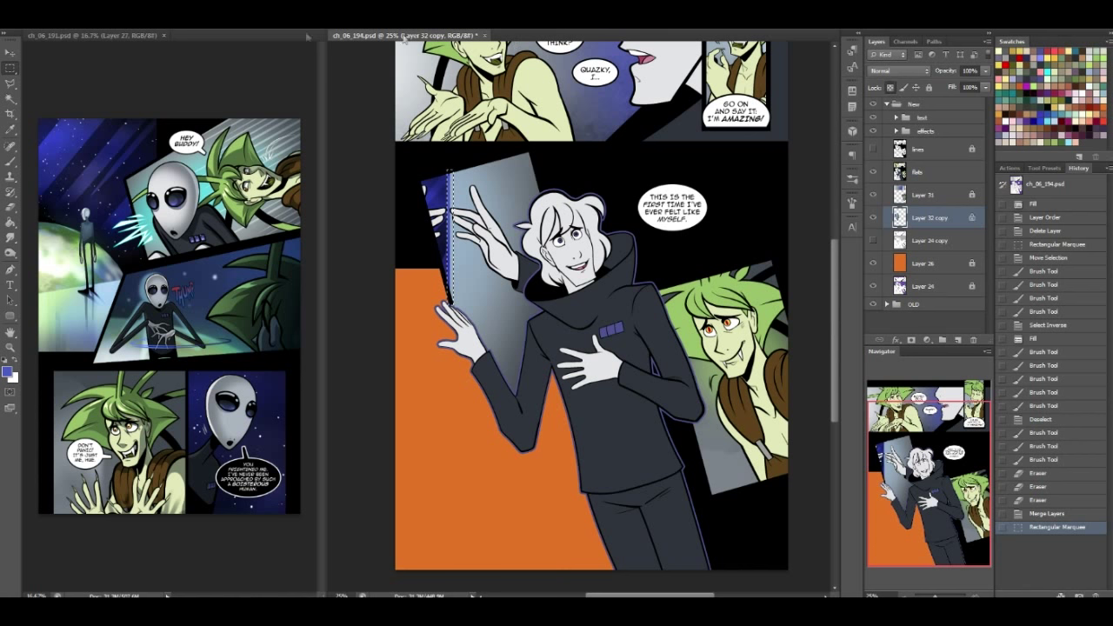
Soften the selected strip with a small-radius Gaussian Blur, deselect it and save the file
click(185, 3)
mouse_move(193, 119)
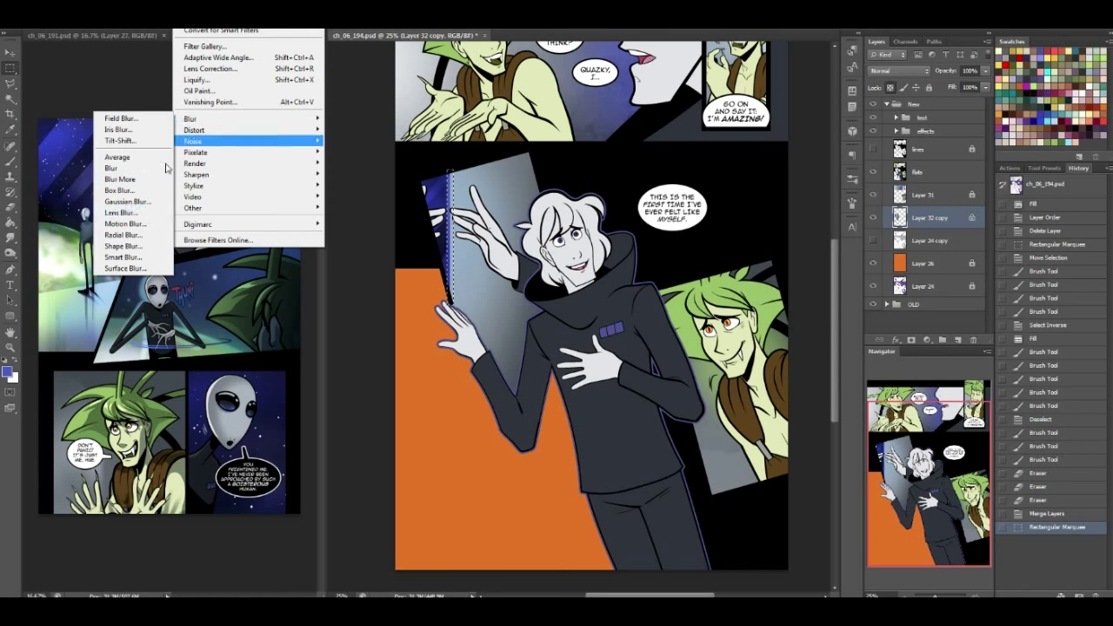
click(127, 201)
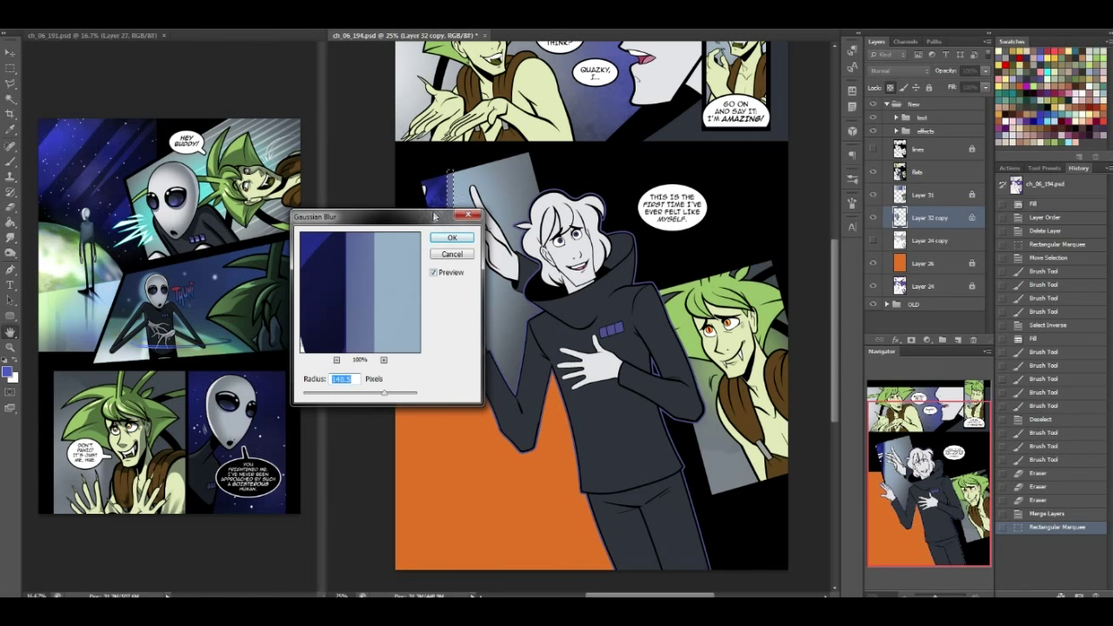
drag(435, 216, 773, 165)
click(647, 345)
mouse_move(647, 346)
mouse_down()
mouse_move(678, 345)
mouse_move(667, 344)
mouse_up()
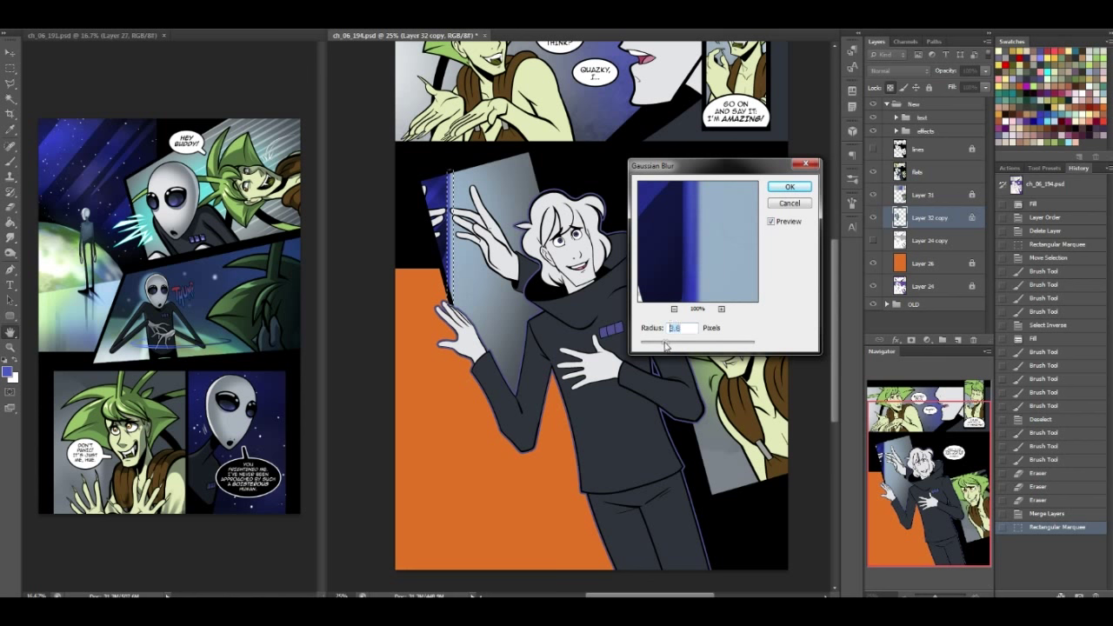
click(788, 187)
key(ctrl+d)
key(ctrl+s)
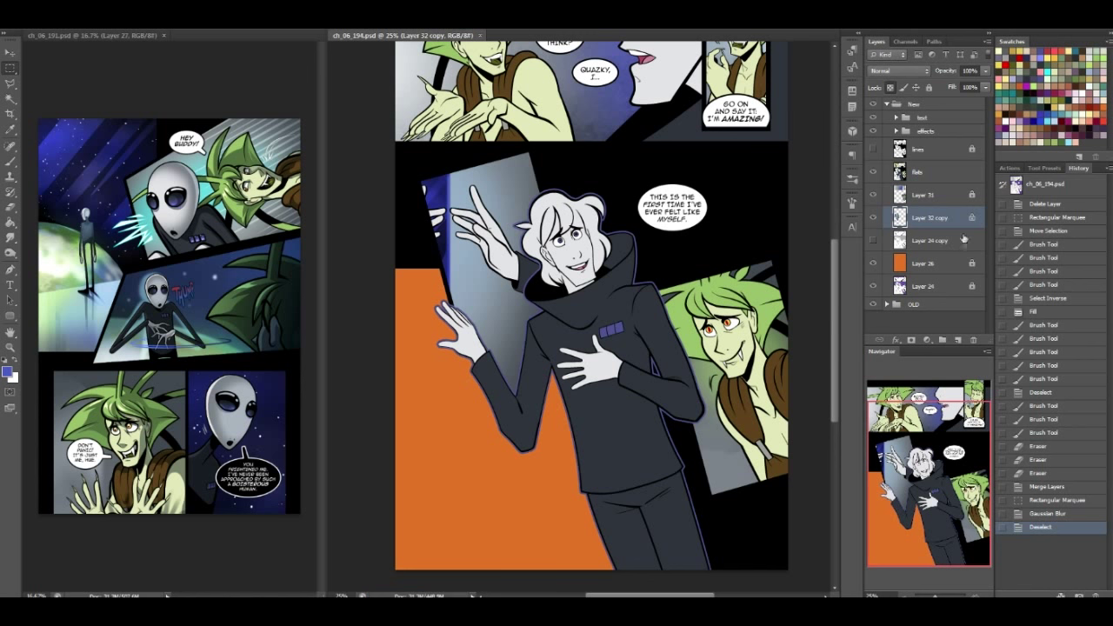
Paint a soft white glow over the tilted panel behind the hands on a new layer with the soft 200 px brush
click(960, 342)
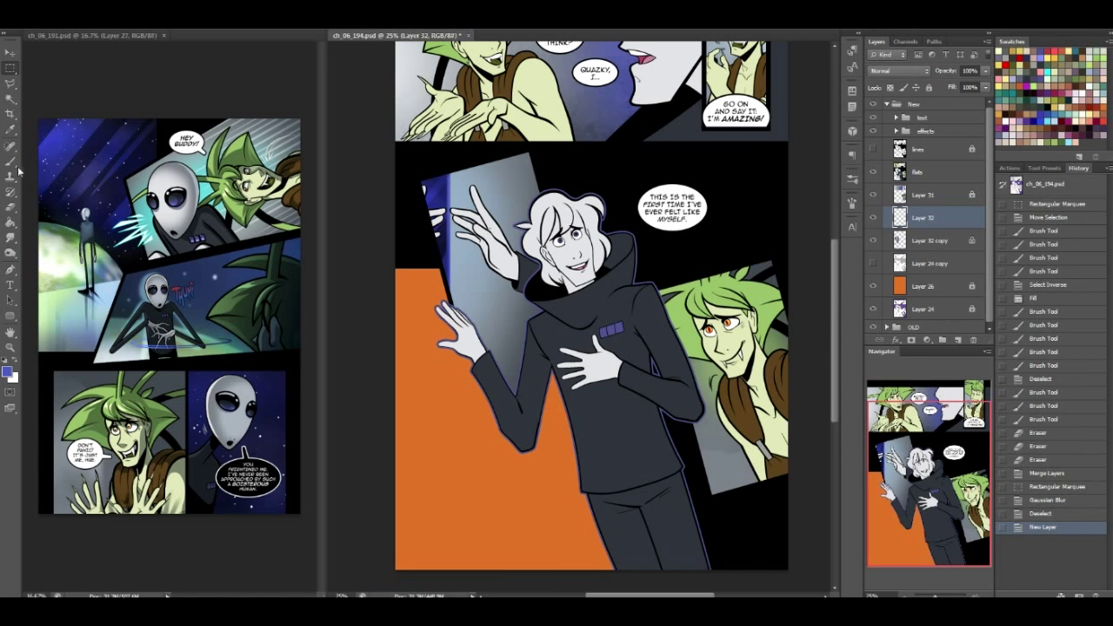
click(11, 162)
click(14, 362)
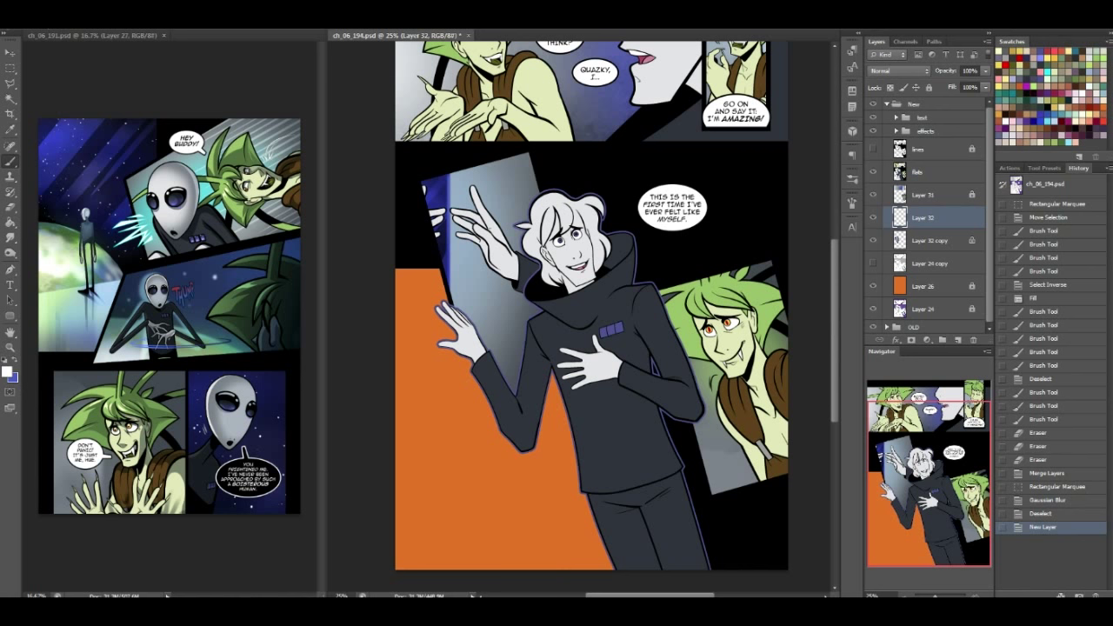
click(43, 20)
drag(131, 148, 131, 126)
click(88, 186)
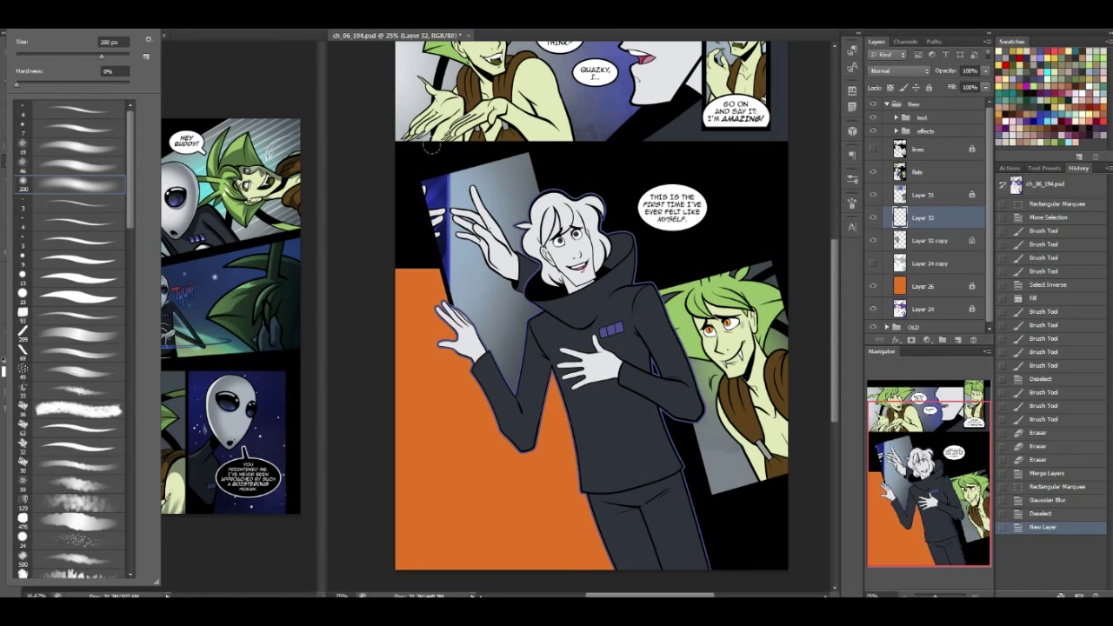
click(399, 199)
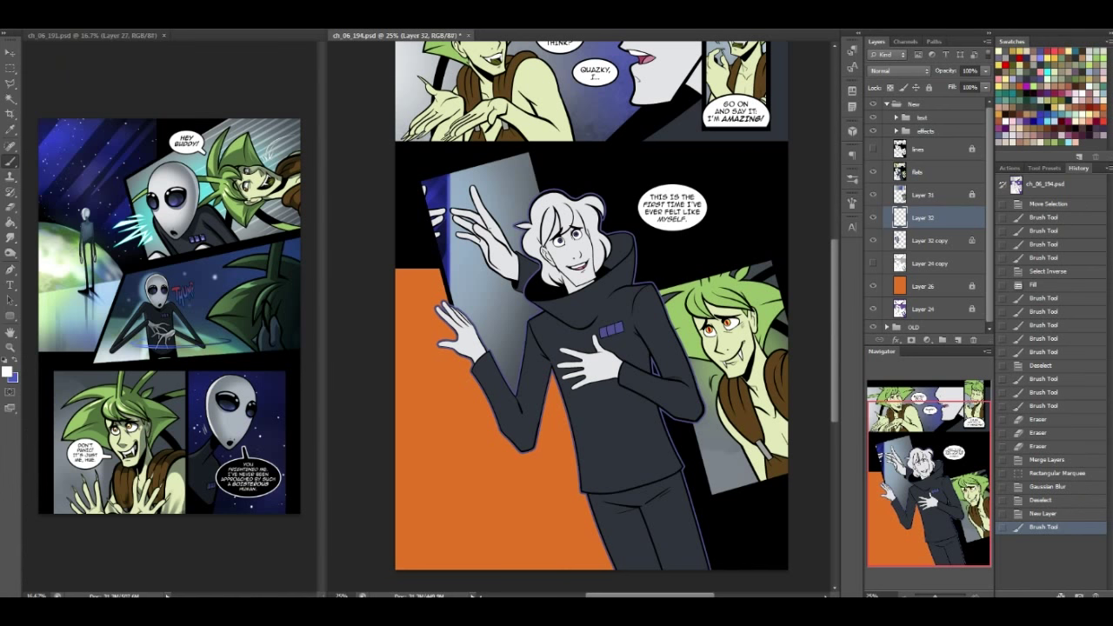
mouse_move(439, 220)
mouse_down()
mouse_move(447, 232)
mouse_move(451, 223)
mouse_move(448, 244)
mouse_up()
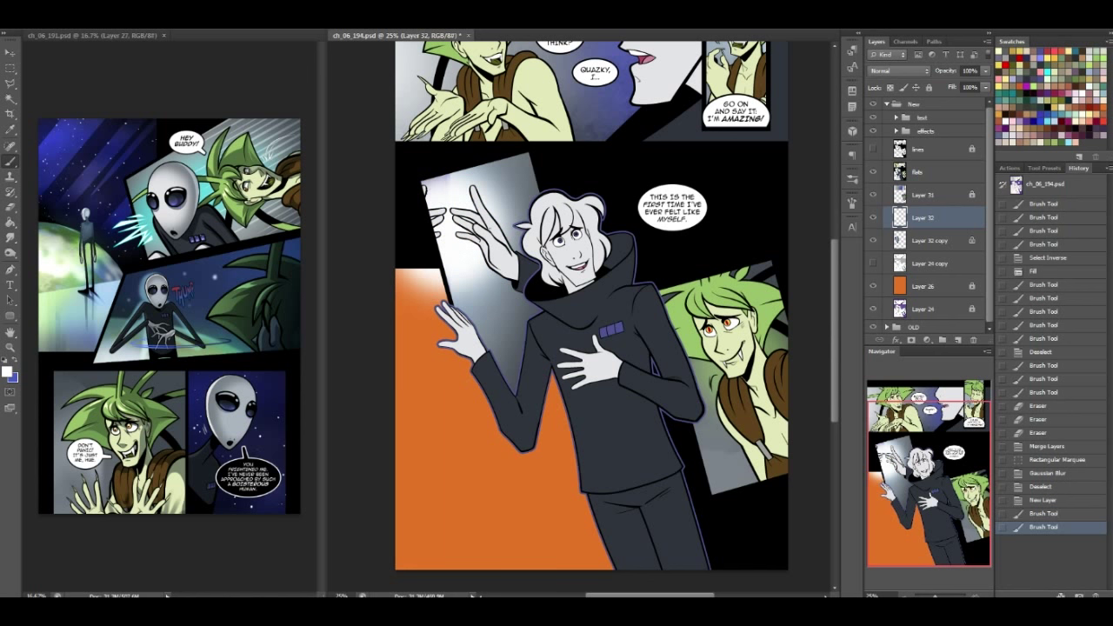
drag(469, 187, 422, 304)
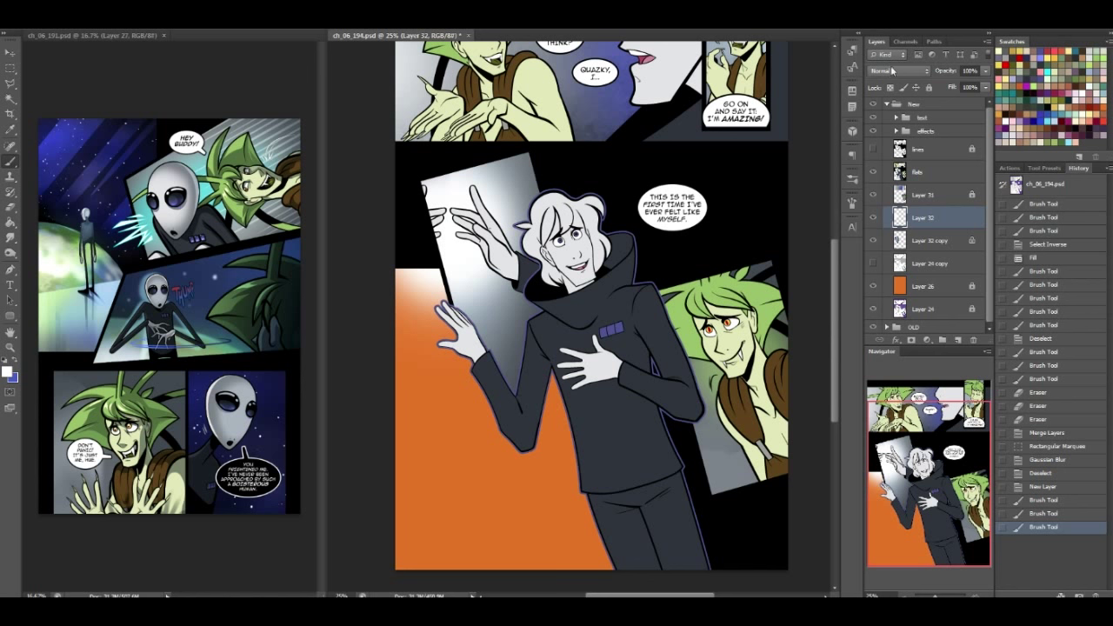
Set the glow layer's blending mode to Overlay and its fill to 16%
click(887, 72)
click(891, 224)
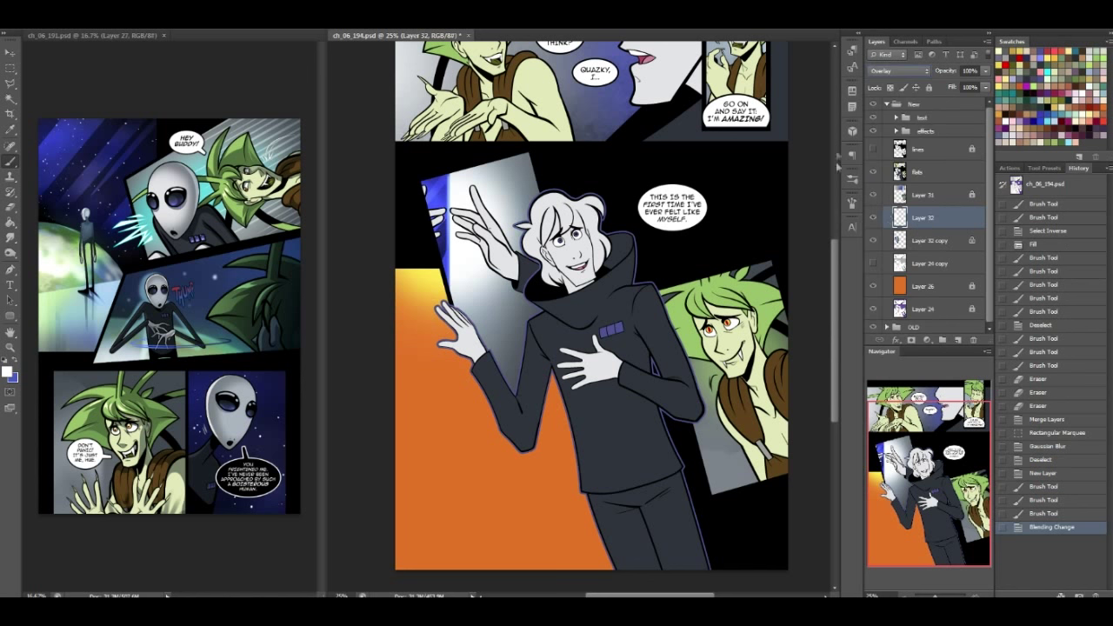
drag(962, 100, 935, 103)
click(933, 223)
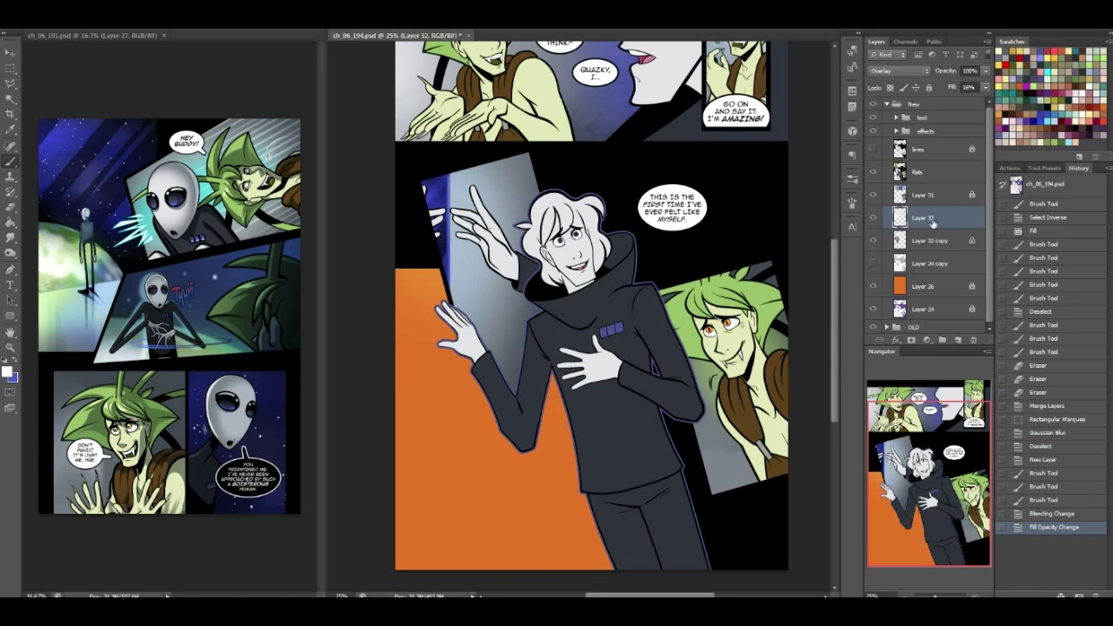
Erase streaks from the glow around the raised hand with a hard-edged 31 px eraser, working on a rotated canvas
click(10, 207)
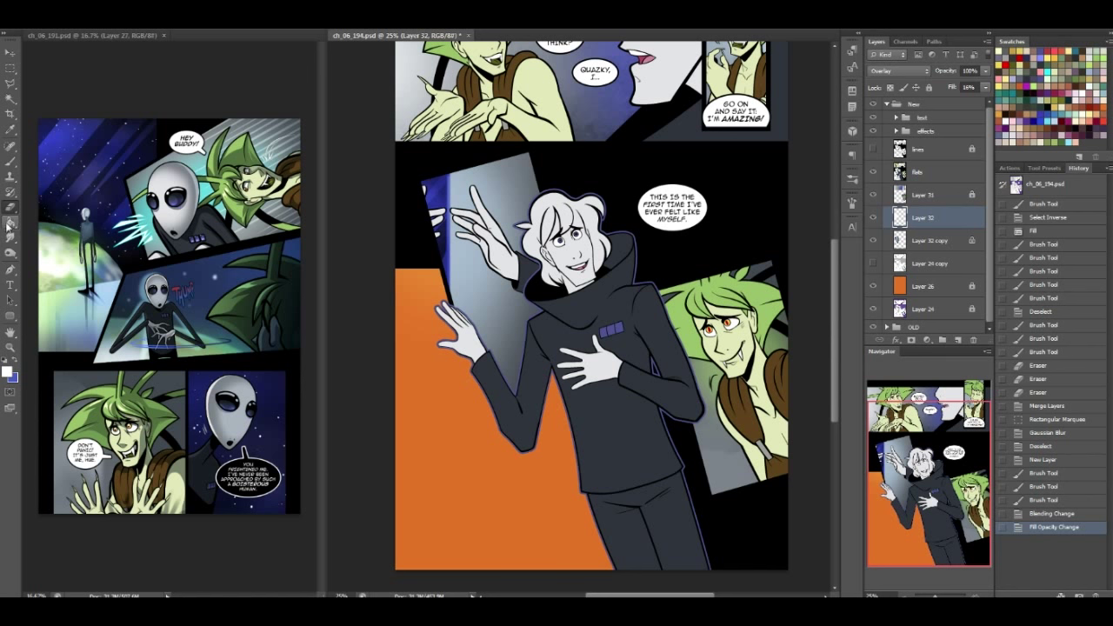
click(10, 252)
click(12, 254)
click(11, 333)
click(40, 341)
drag(715, 212, 685, 338)
click(11, 207)
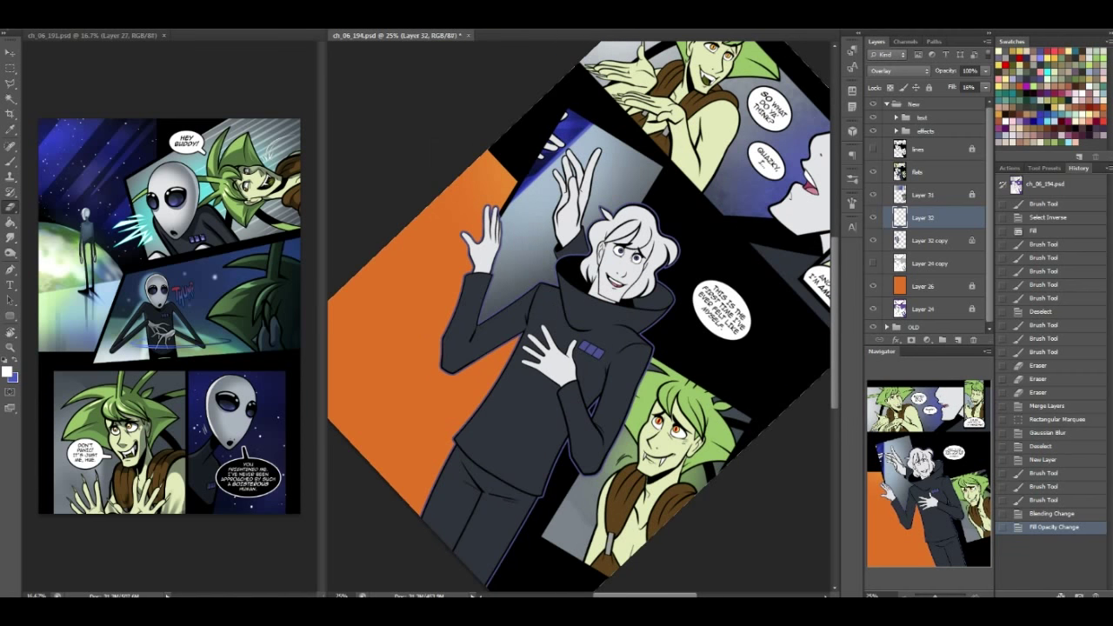
click(41, 21)
click(92, 130)
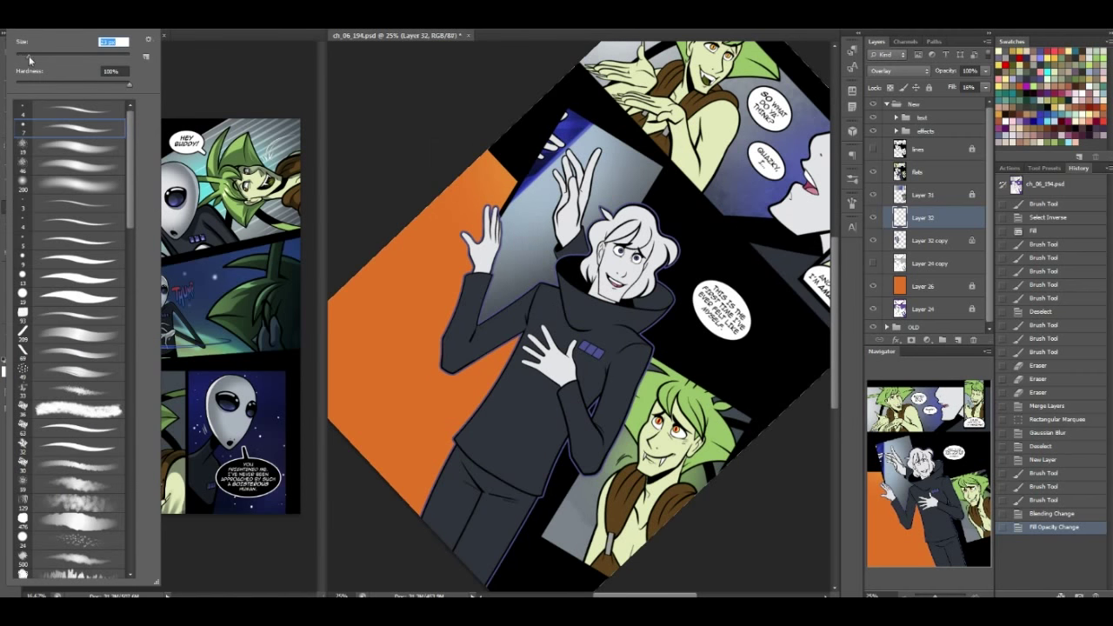
click(559, 184)
drag(552, 337, 557, 331)
drag(572, 165, 578, 233)
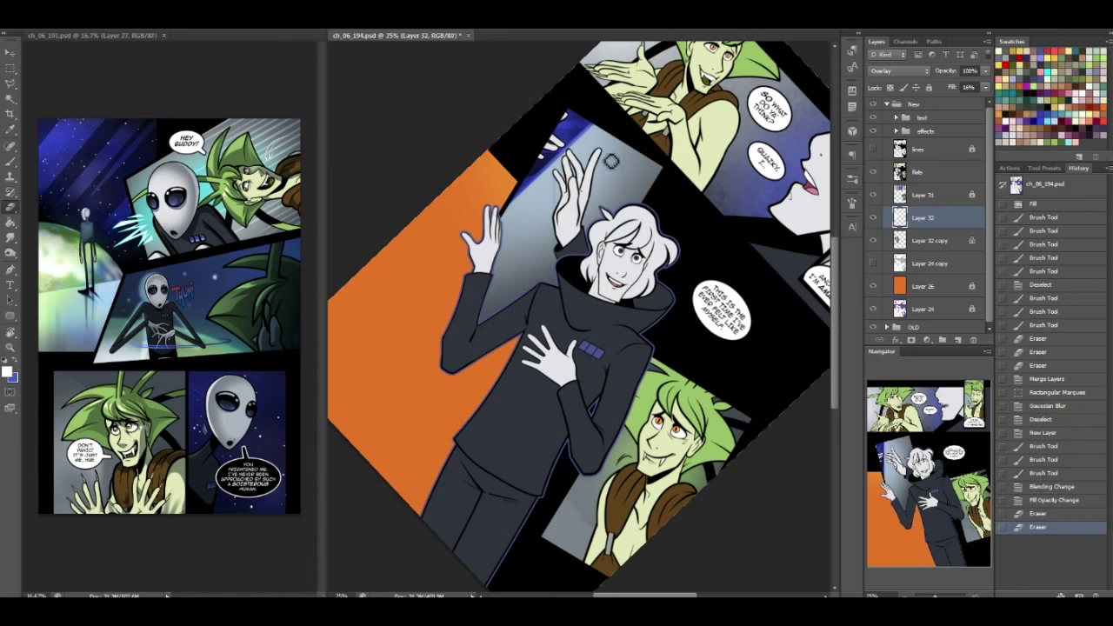
drag(614, 273, 613, 266)
drag(607, 160, 612, 277)
drag(578, 156, 604, 311)
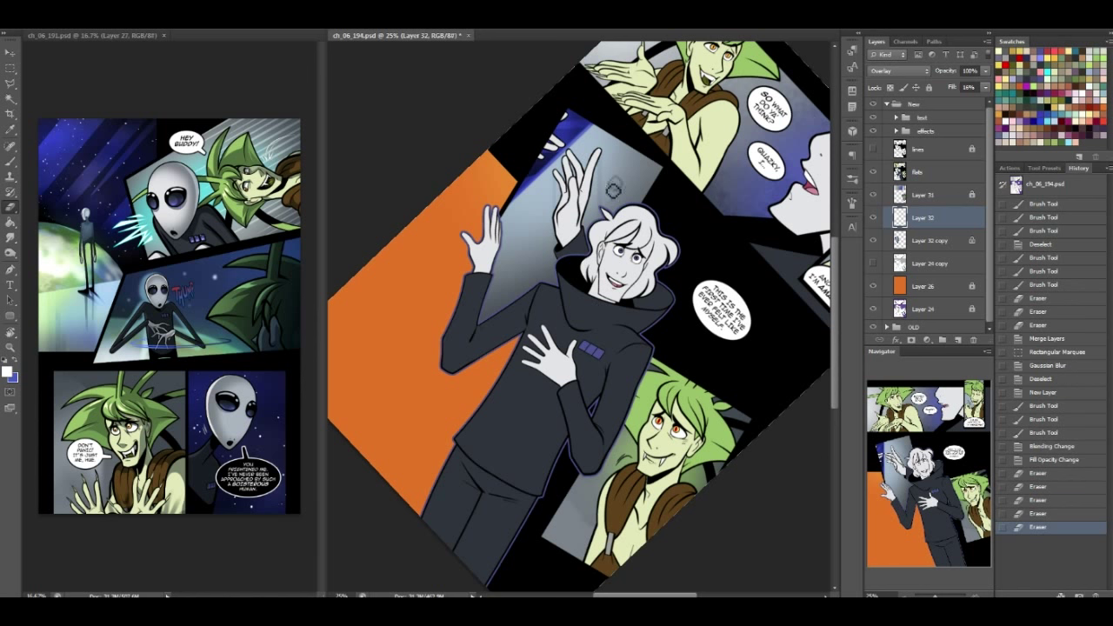
Set the glow layer's fill to 26% and erase more streaks around the raised hand with the square 93 px tip
click(986, 88)
drag(948, 103, 945, 101)
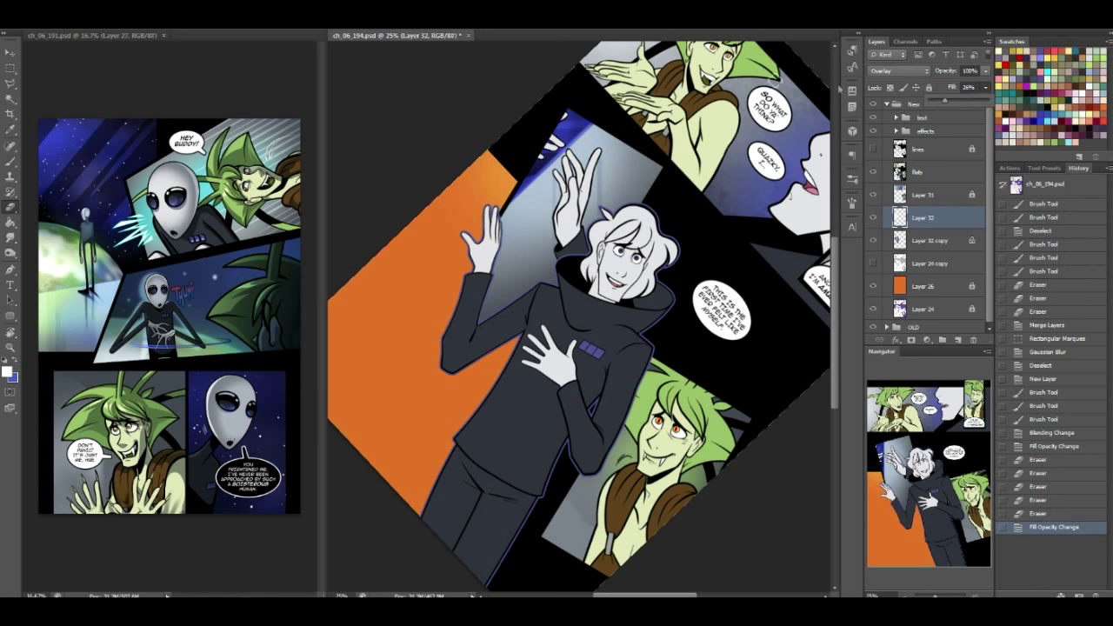
click(37, 22)
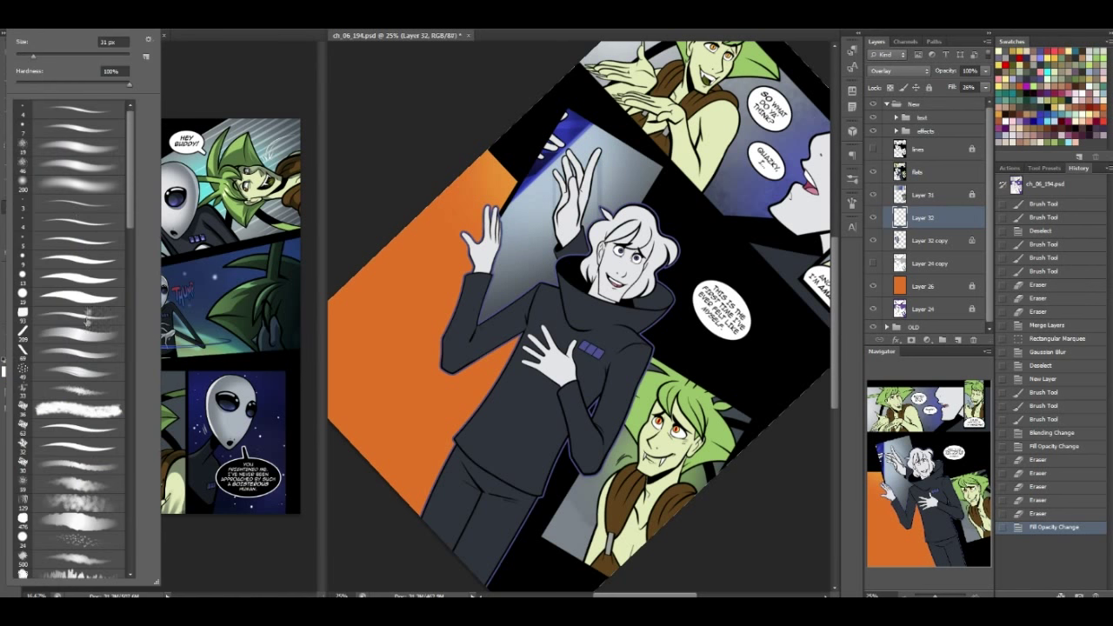
click(69, 315)
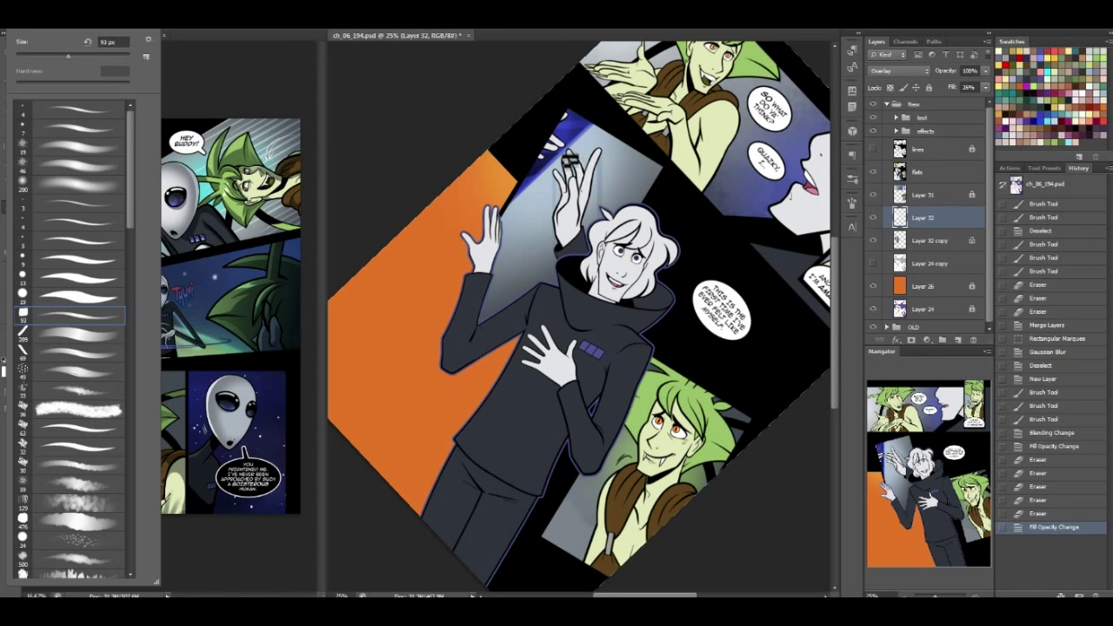
click(573, 172)
mouse_move(593, 286)
mouse_down()
mouse_move(594, 221)
mouse_move(595, 253)
mouse_up()
drag(579, 212, 585, 272)
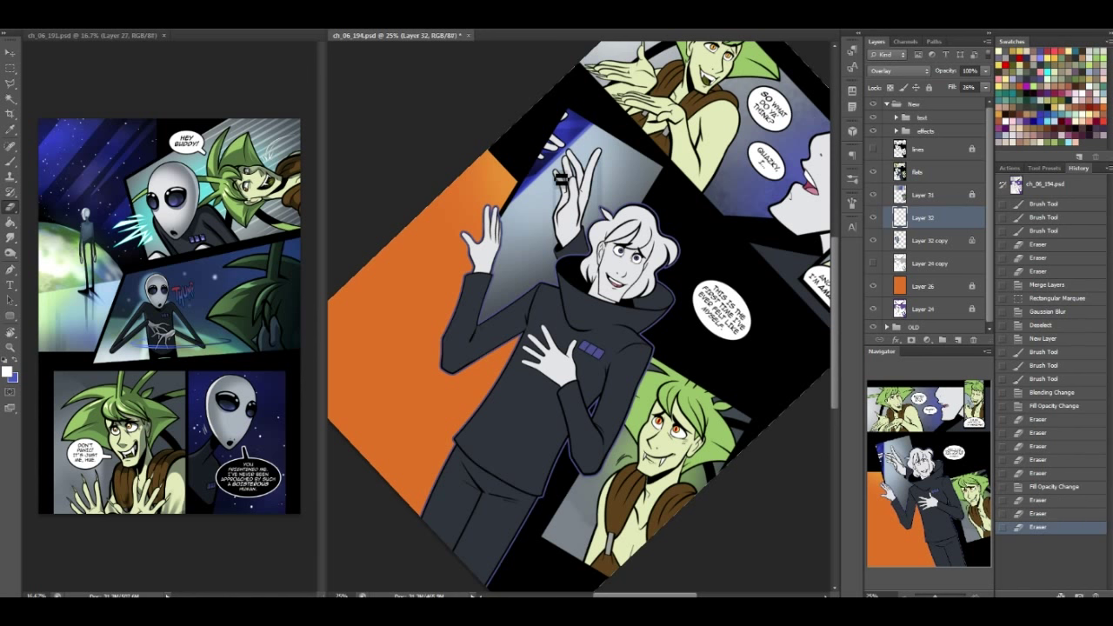
drag(561, 184, 568, 215)
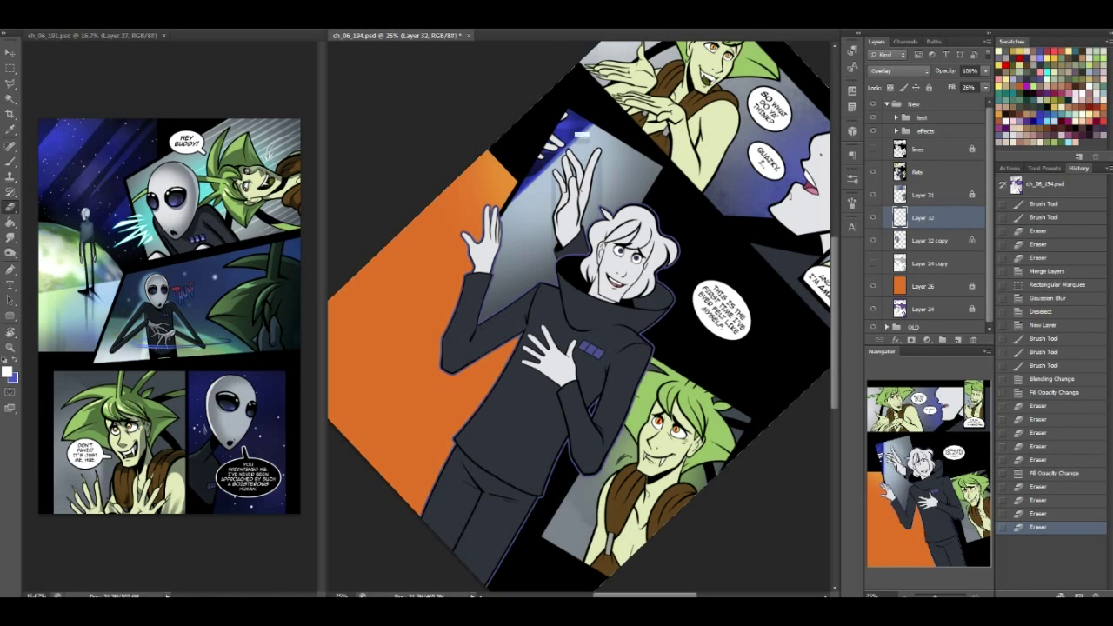
click(10, 330)
drag(671, 213, 563, 141)
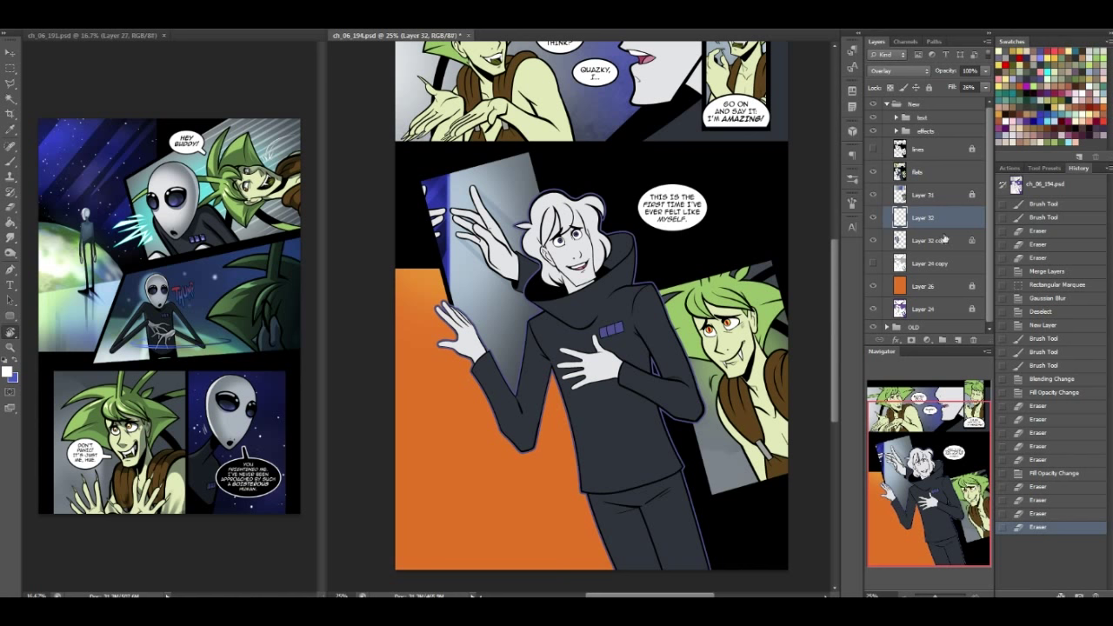
Try to erase more of the glow around the raised hand with a different eraser tip
key(e)
right_click(99, 251)
click(125, 221)
drag(131, 224, 134, 354)
click(84, 259)
drag(481, 251, 471, 278)
key(ctrl+z)
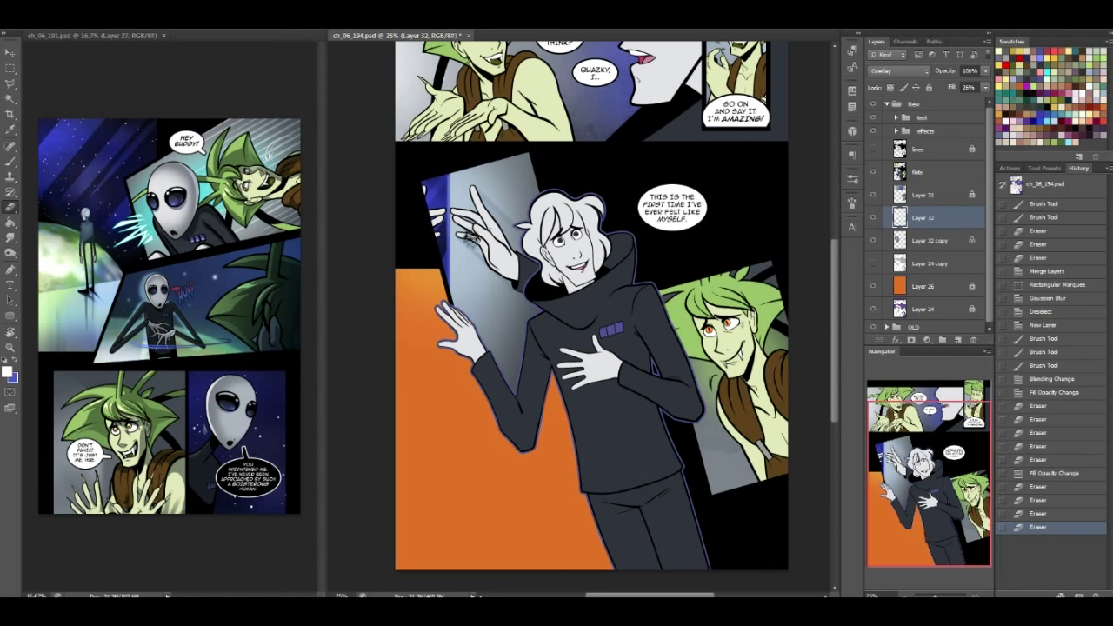
mouse_move(461, 188)
mouse_down()
mouse_move(454, 287)
mouse_move(439, 297)
mouse_move(463, 193)
mouse_move(483, 214)
mouse_up()
key(ctrl+z)
key(ctrl+z)
click(1043, 513)
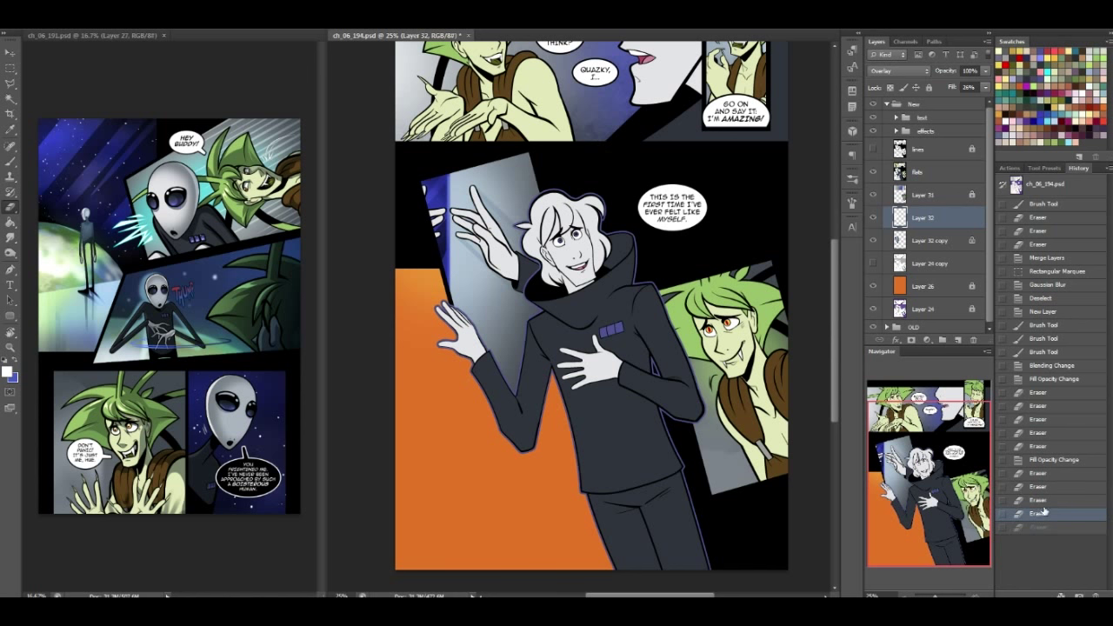
Save the file and merge the glow layer, Layer 32, with Layer 32 copy
key(ctrl+s)
shift+click(933, 240)
key(ctrl+e)
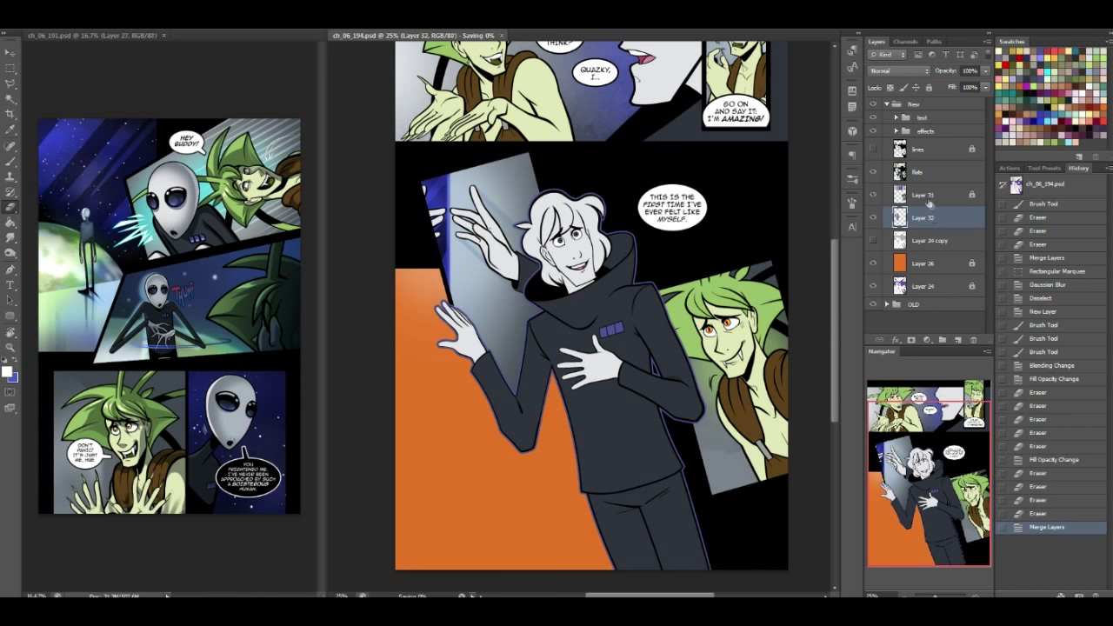
Merge Layer 32 with Layer 31 and save the file
shift+click(937, 196)
key(ctrl+e)
key(ctrl+s)
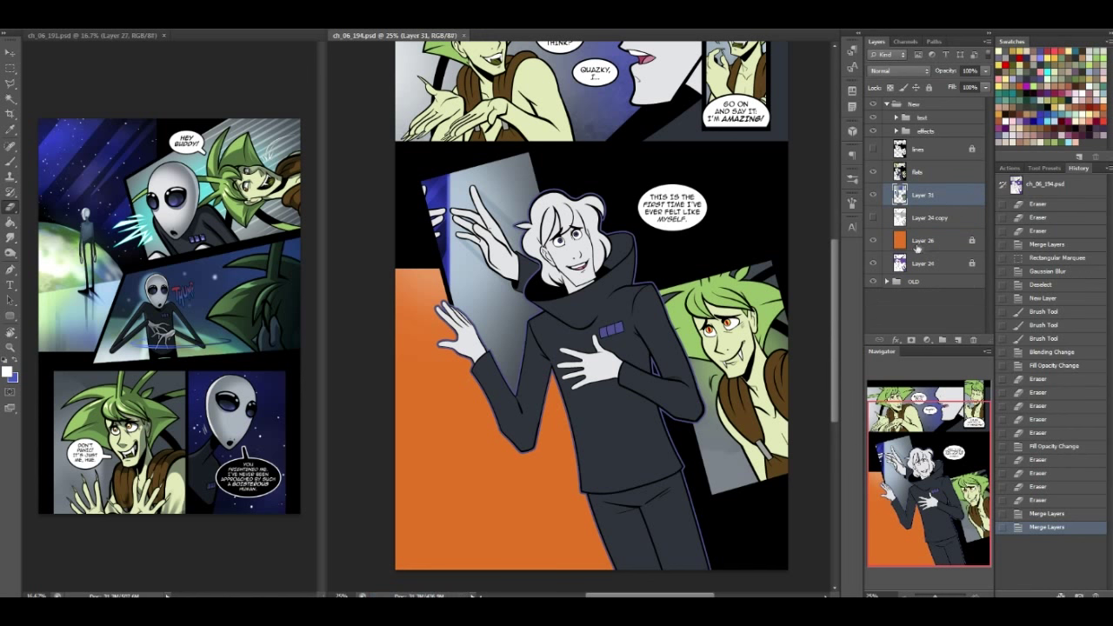
Show the Layer 24 copy sketch and step back in the history to before the merge with Layer 31
click(874, 219)
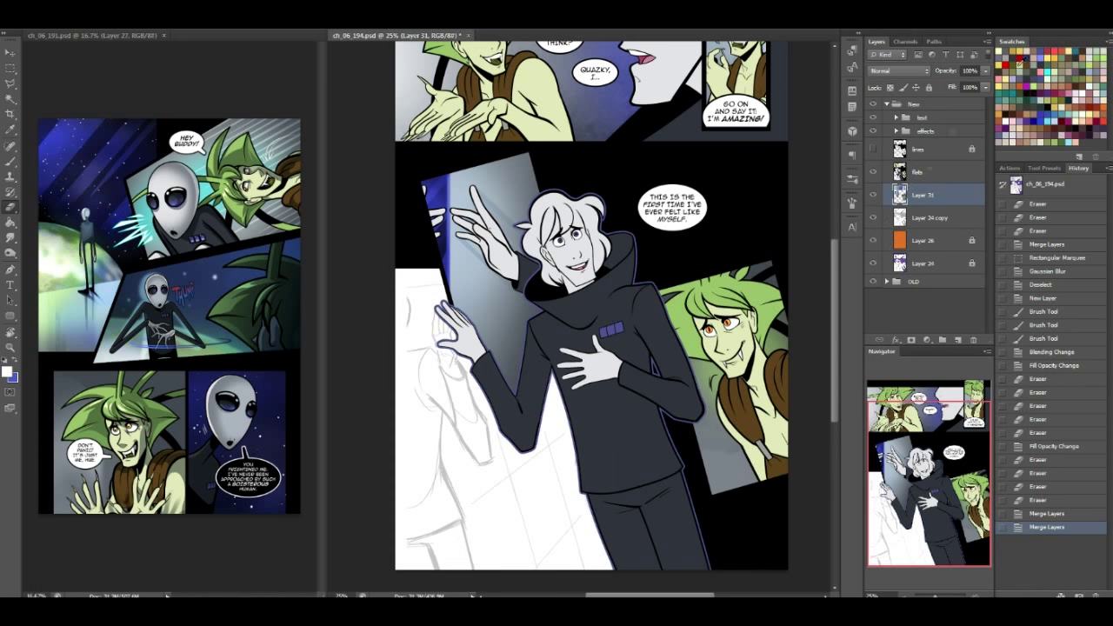
drag(978, 428, 978, 419)
click(1050, 514)
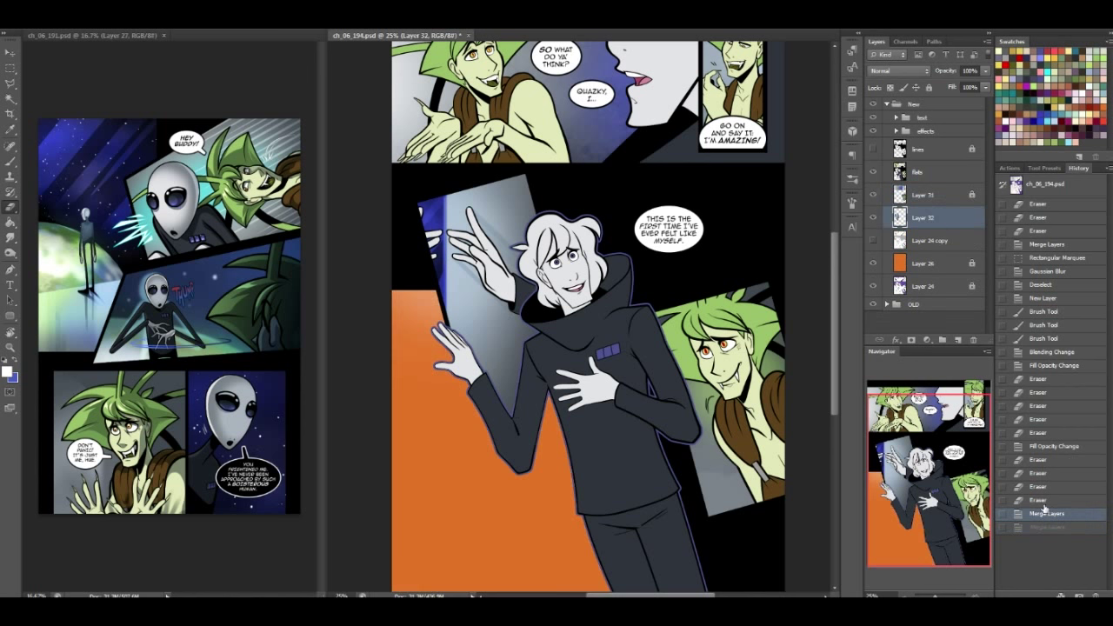
Step back to before the merge in the history, redo the merge of Layer 32 with Layer 32 copy and lock it
click(1036, 500)
click(919, 239)
click(922, 219)
shift+click(926, 241)
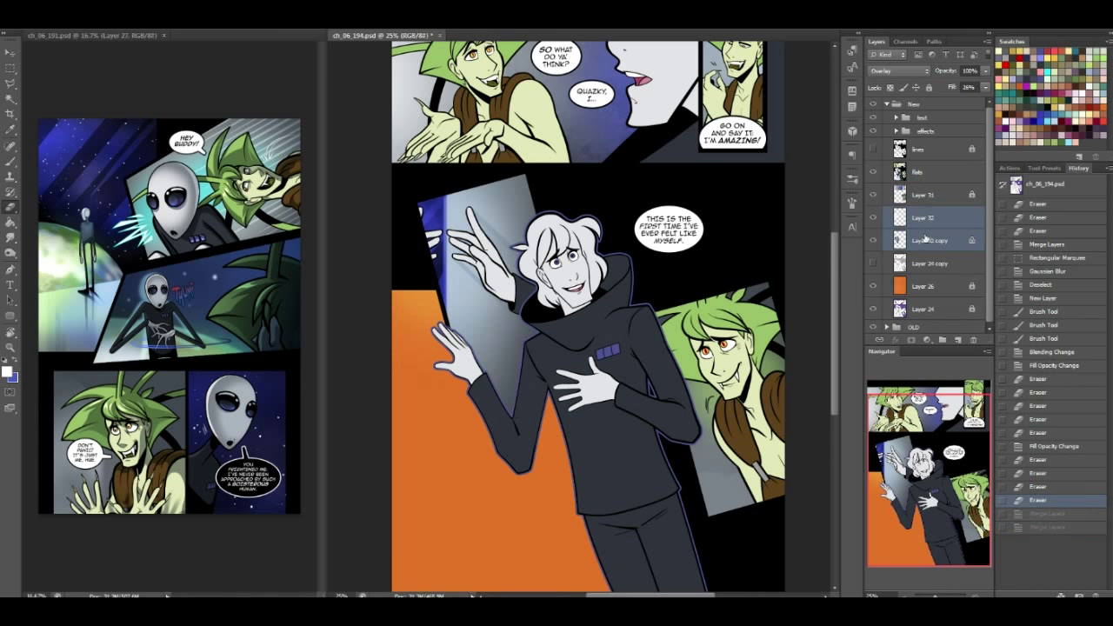
key(ctrl+e)
click(929, 87)
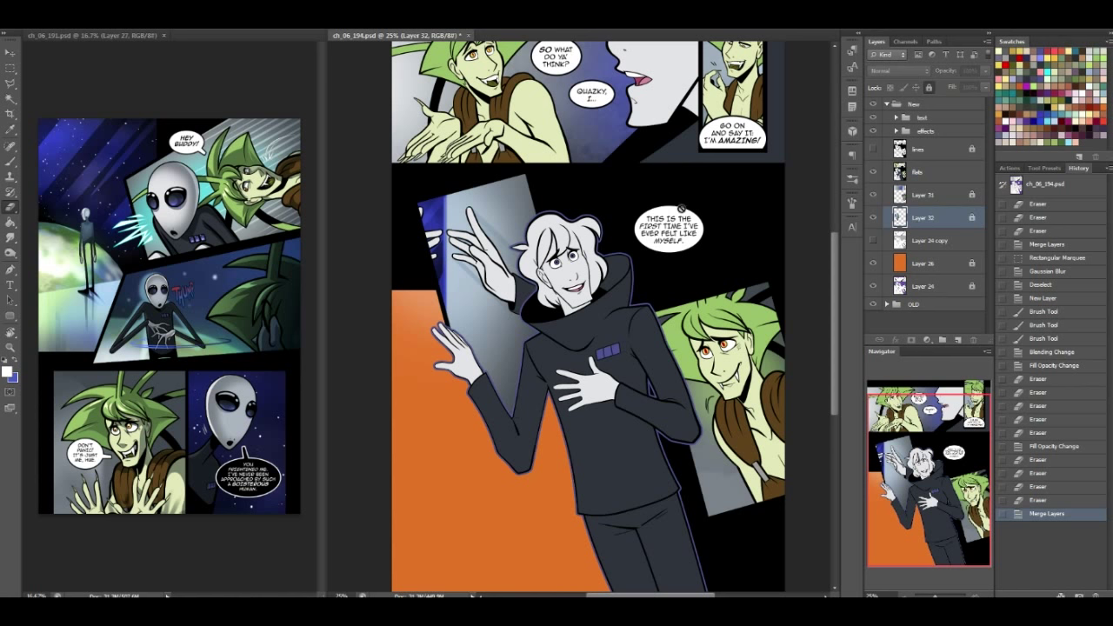
Compare the panel with Layer 32 hidden and shown, and unlock the layer for editing
click(873, 218)
click(873, 219)
click(989, 412)
double_click(946, 214)
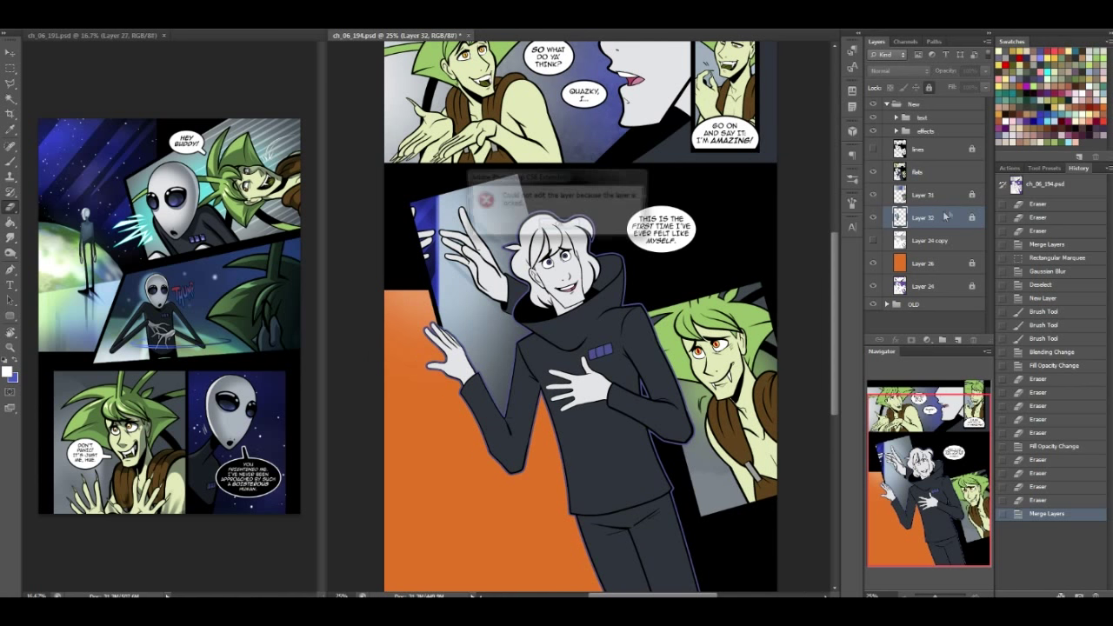
click(561, 226)
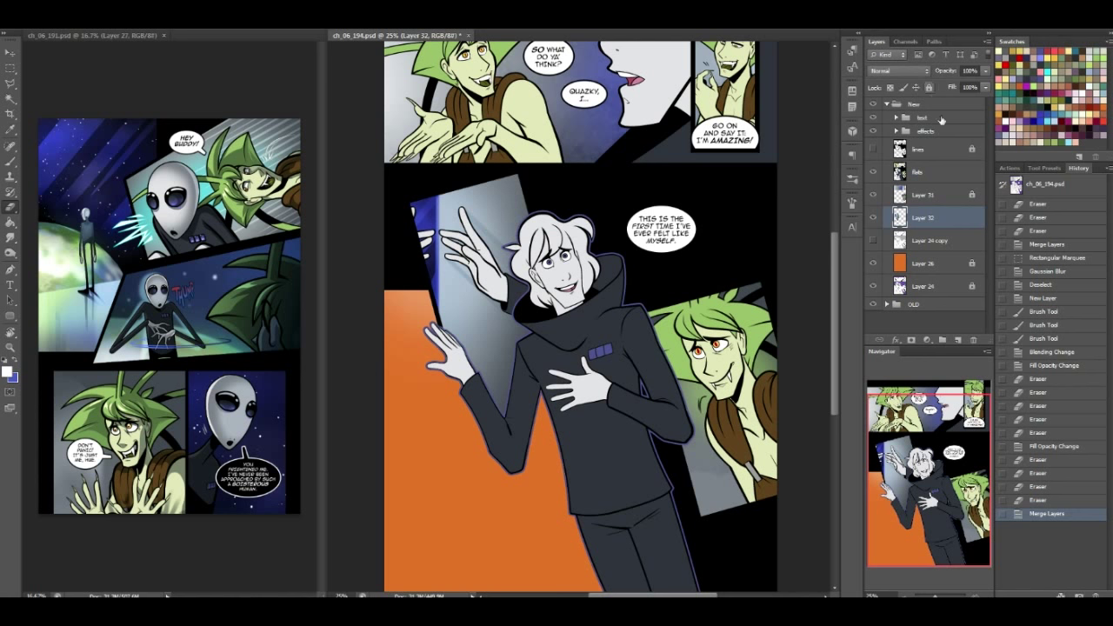
Add a Gradient Overlay to Layer 32 and set its blend mode to Multiply
double_click(964, 223)
drag(405, 191, 888, 146)
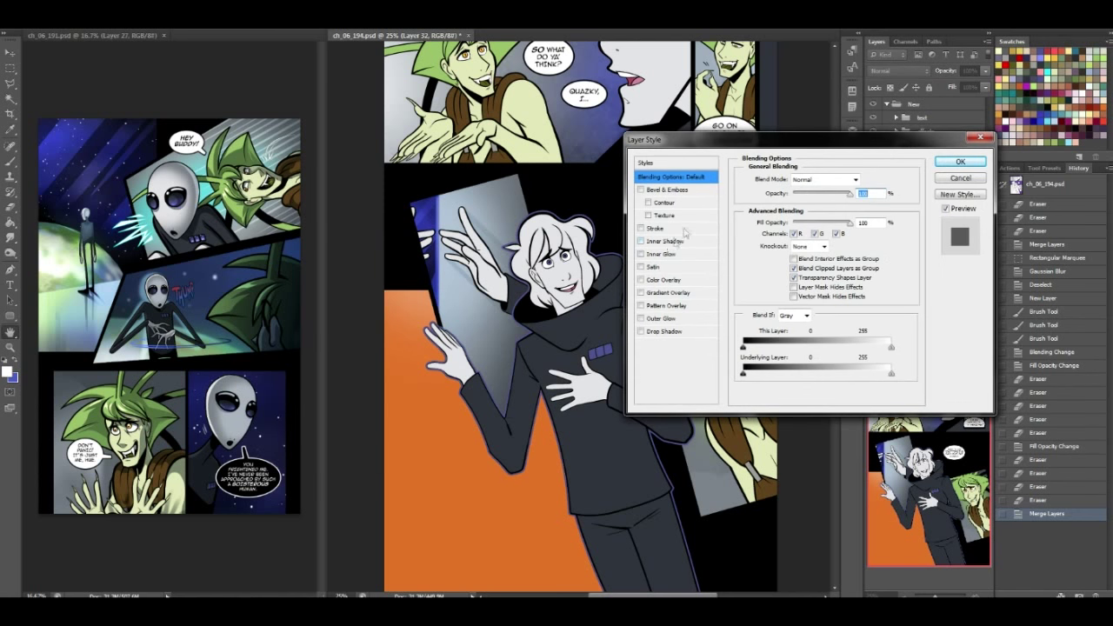
click(641, 295)
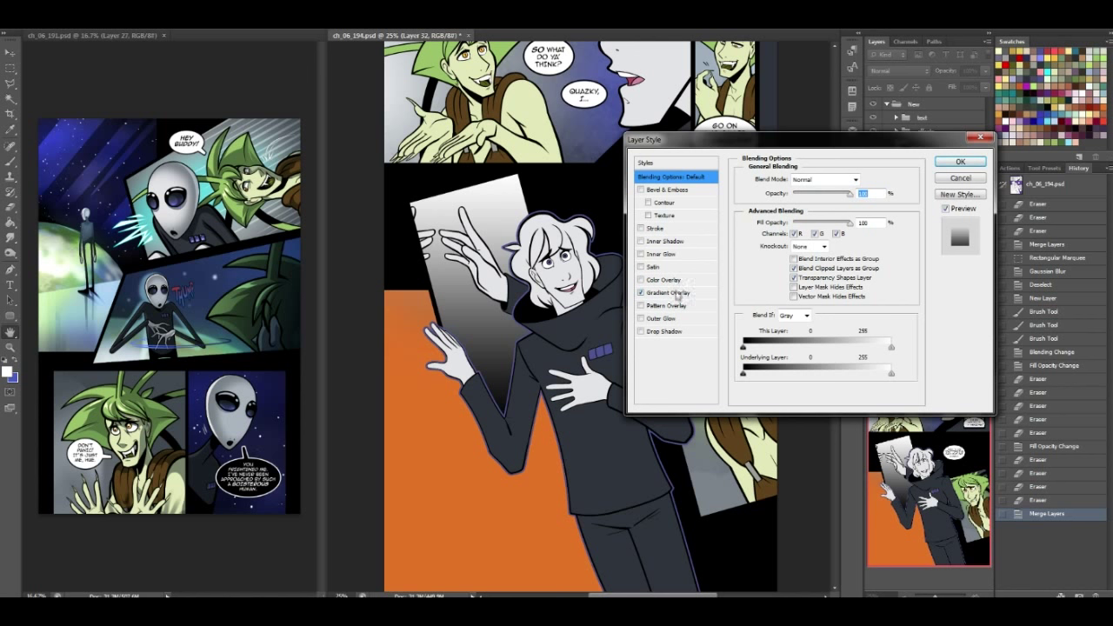
click(680, 294)
click(814, 179)
click(795, 230)
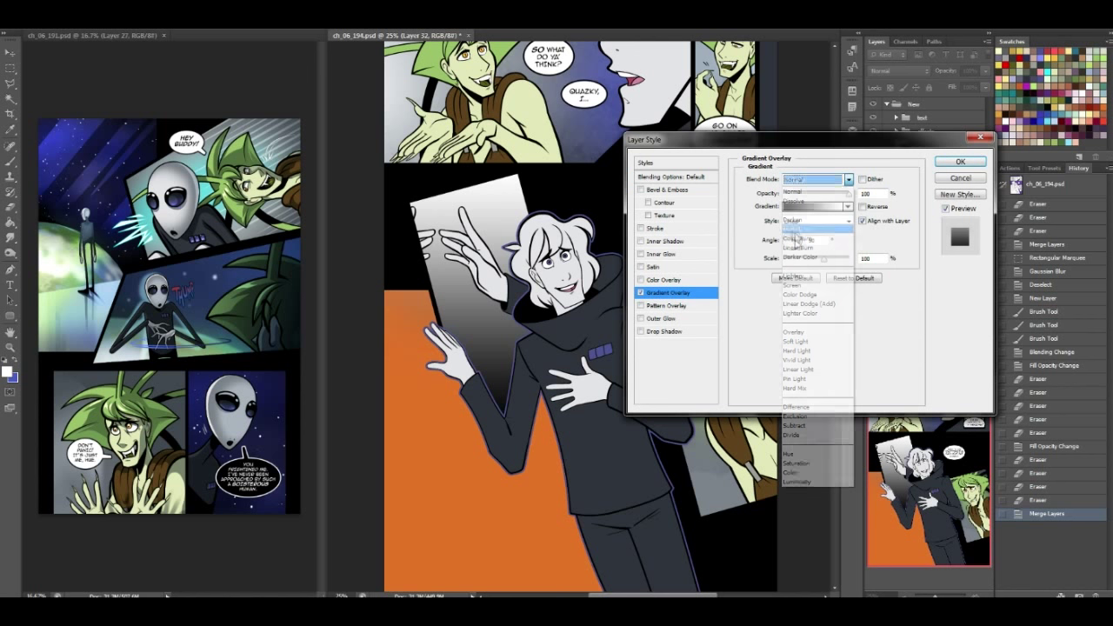
Set the gradient overlay's angle to 122° and enlarge its scale
key(Tab)
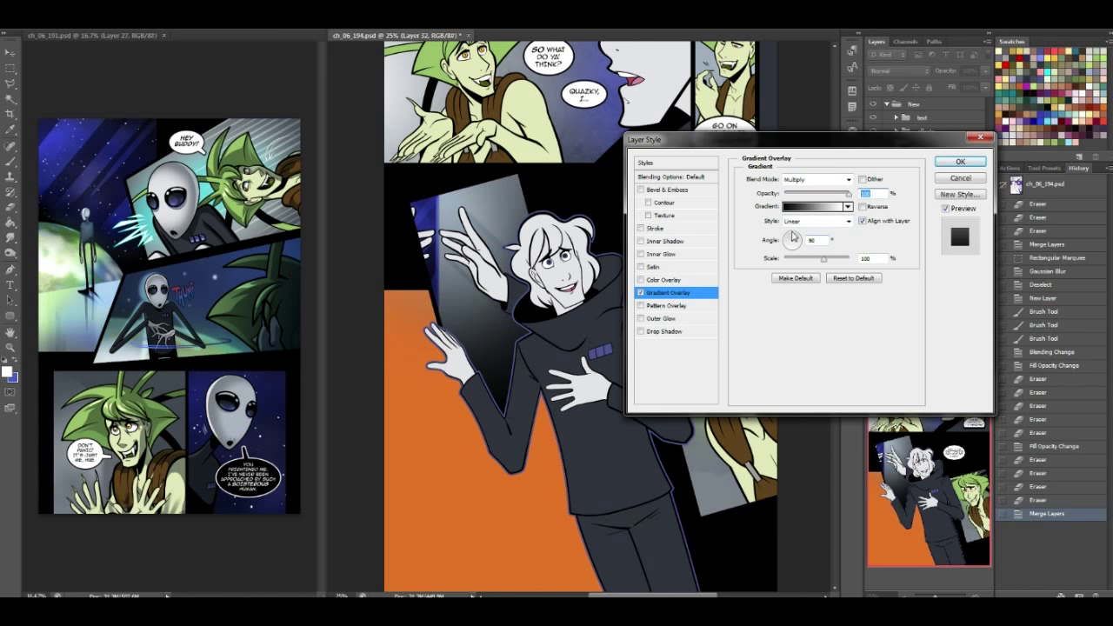
click(791, 238)
drag(793, 236, 789, 238)
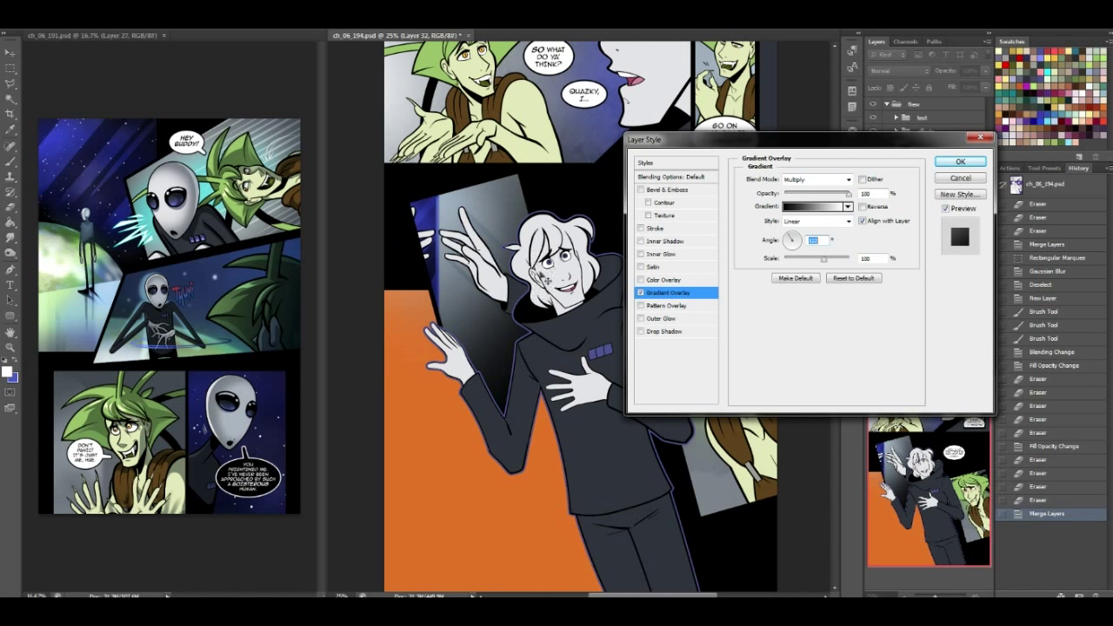
drag(824, 261, 857, 258)
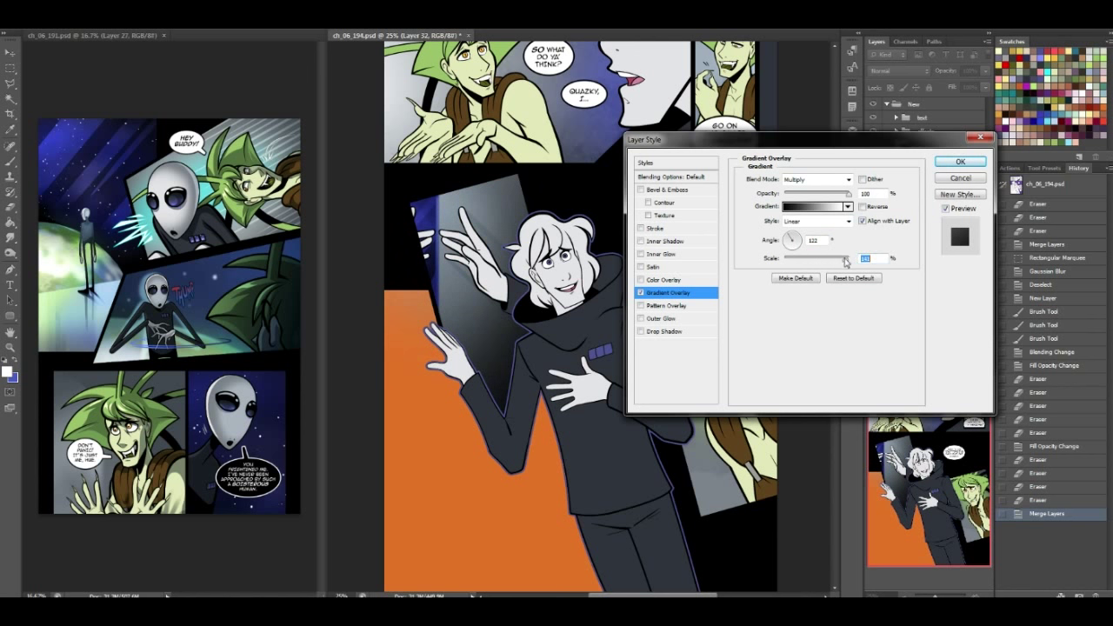
Add a middle colour stop at 50% to the overlay gradient and colour it #555d7f, sampled from the upper panel's background
click(829, 210)
drag(882, 392, 890, 393)
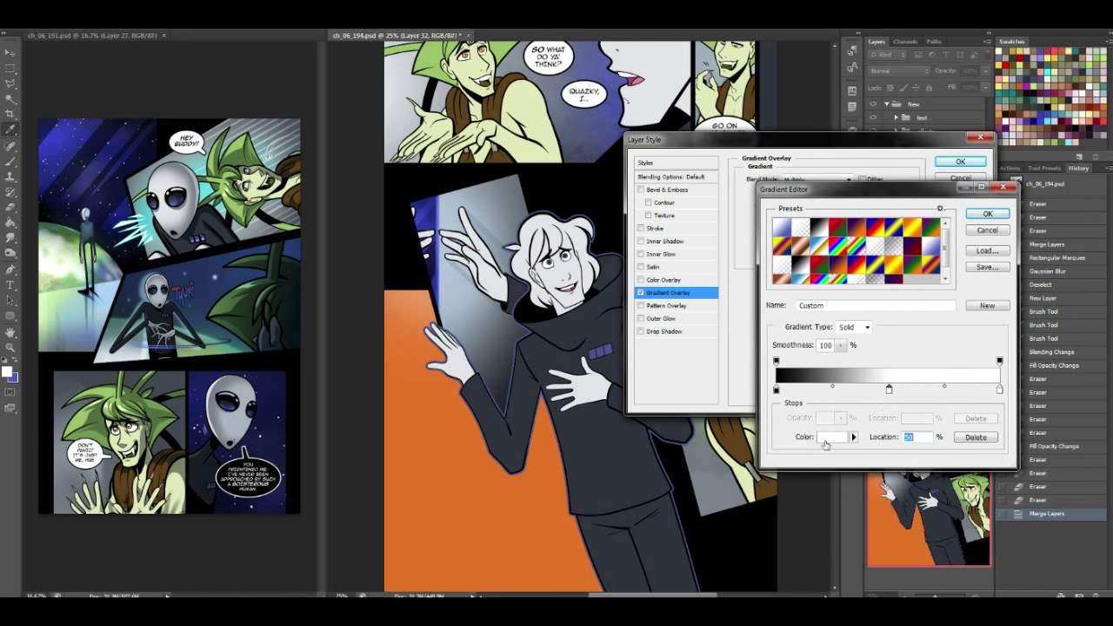
click(825, 438)
click(582, 121)
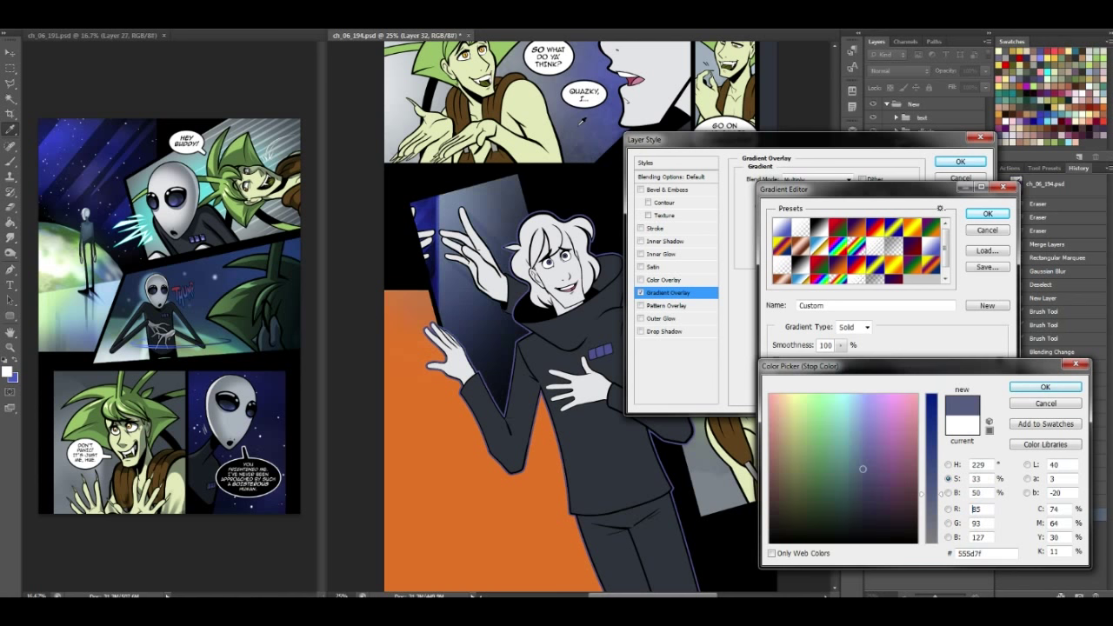
click(1034, 388)
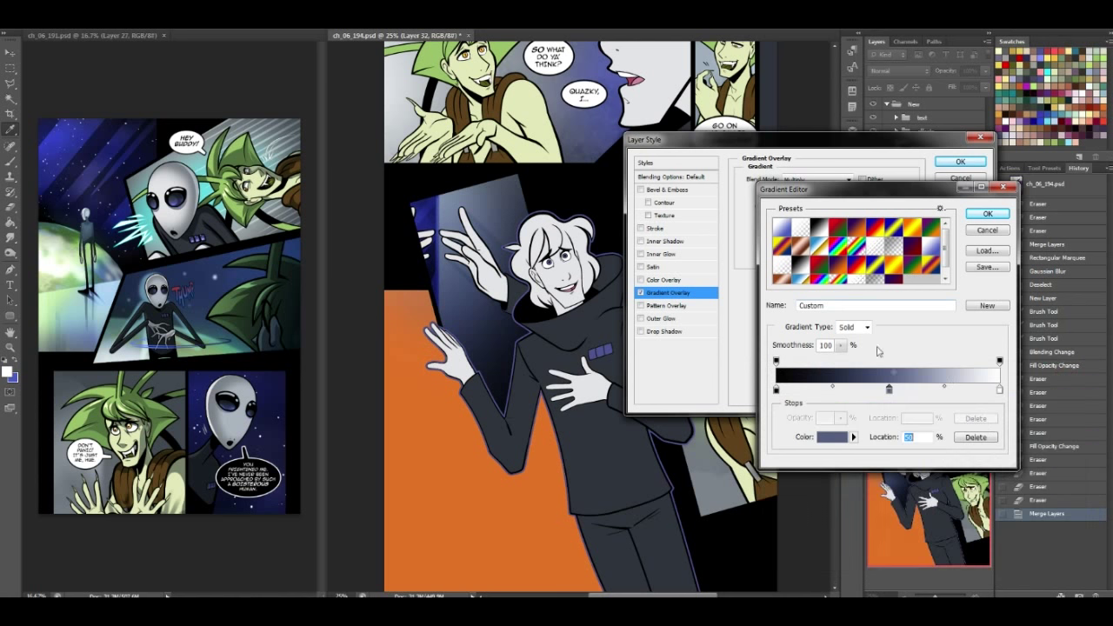
Move the gradient's blue-grey stop to 29% and the white stop to about 80%, and apply the overlay to Layer 32
drag(888, 391, 878, 392)
drag(999, 389, 959, 394)
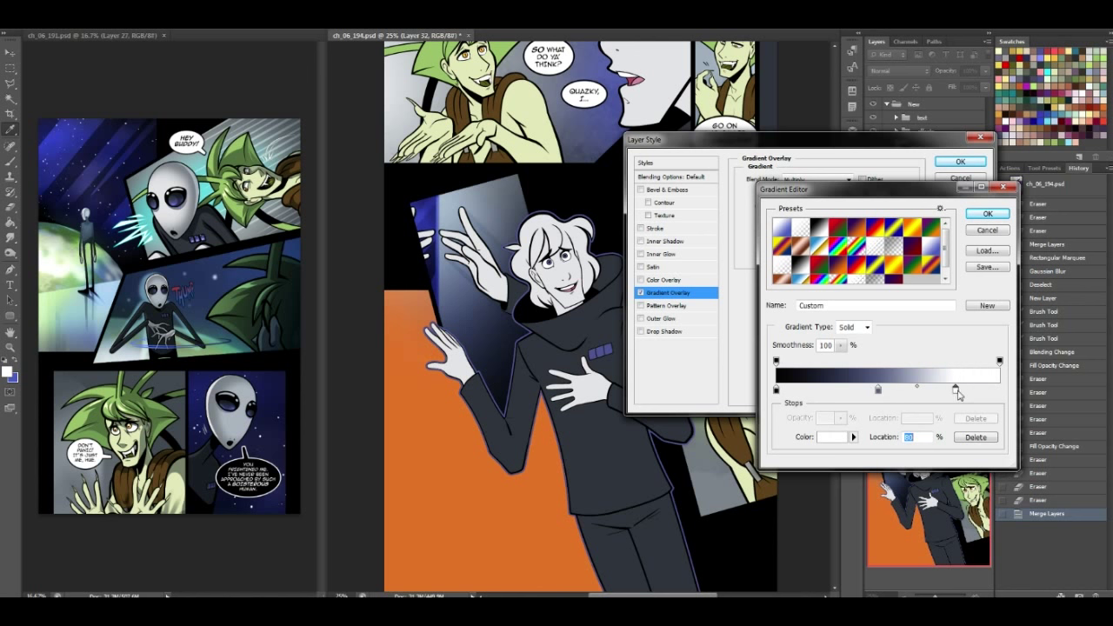
drag(879, 392, 839, 395)
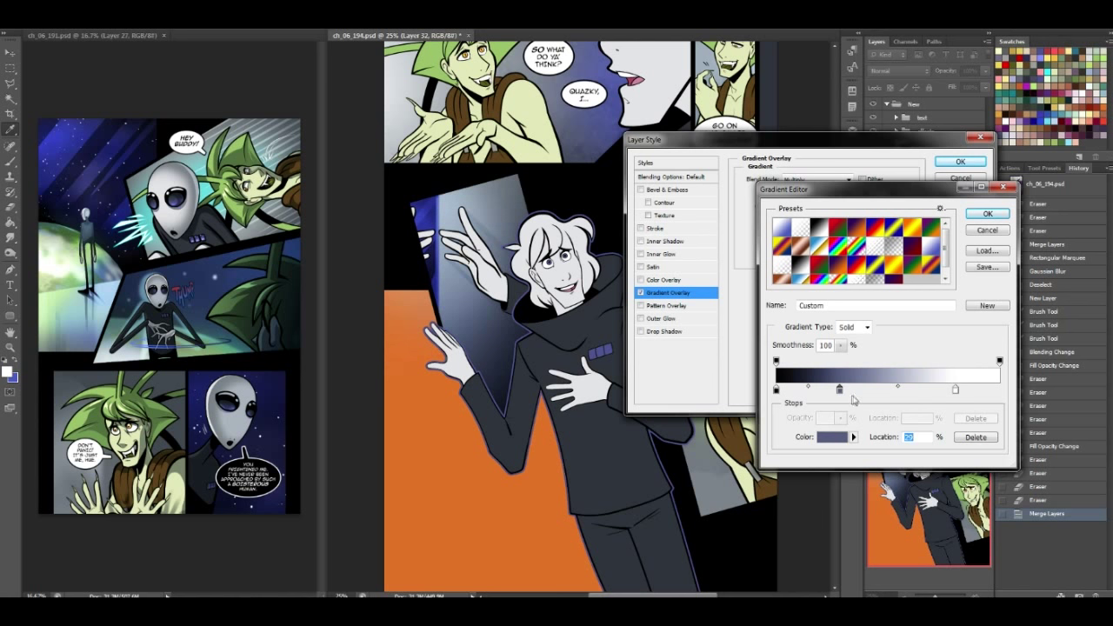
click(988, 213)
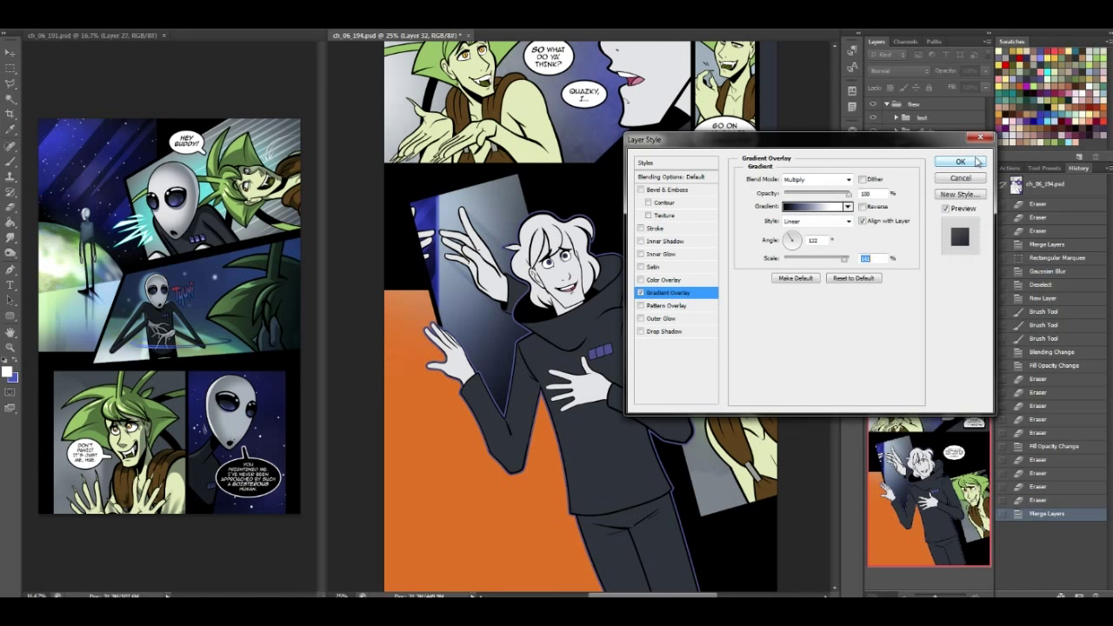
click(960, 162)
Lock Layer 32, and show and select the Layer 24 copy sketch
click(982, 218)
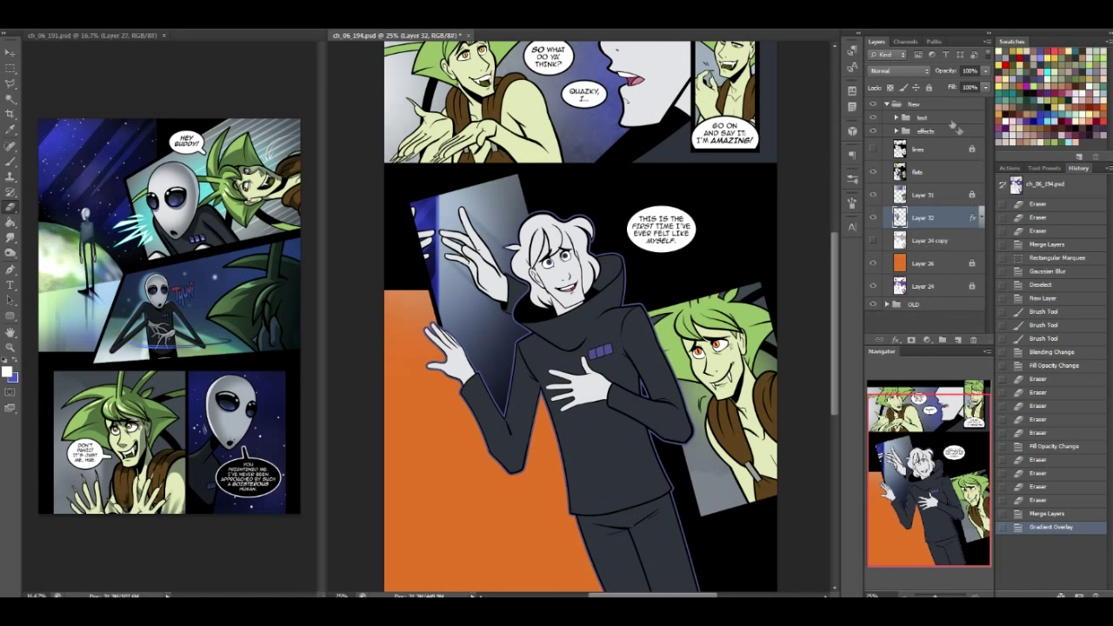
click(929, 89)
click(873, 240)
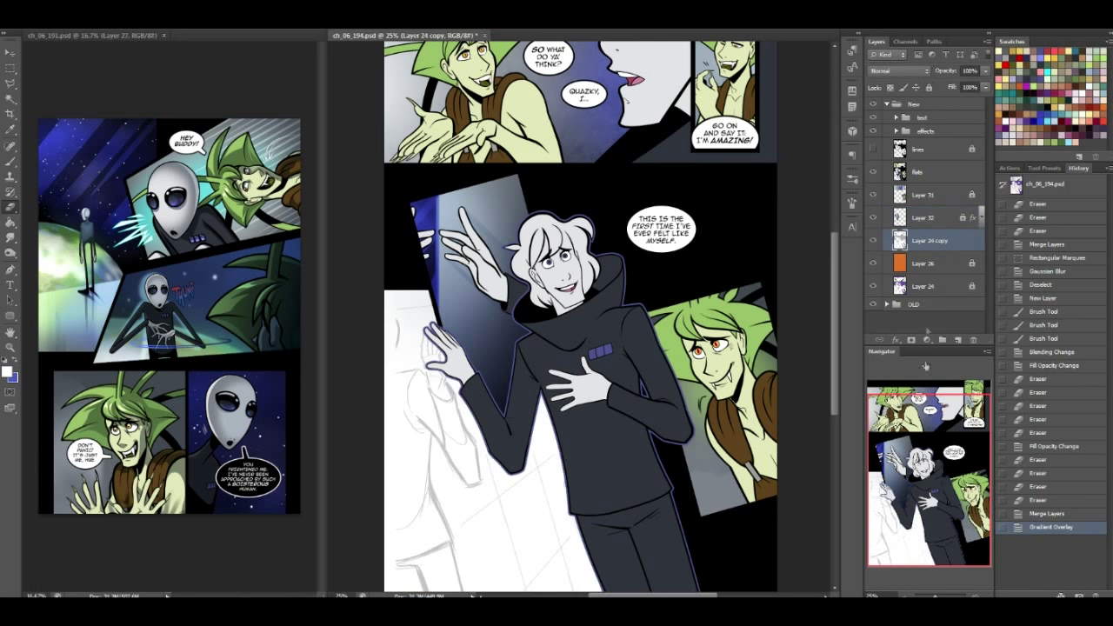
click(931, 240)
Cut the sketched panel at the page's lower left onto its own layer and delete the Layer 24 copy
key(m)
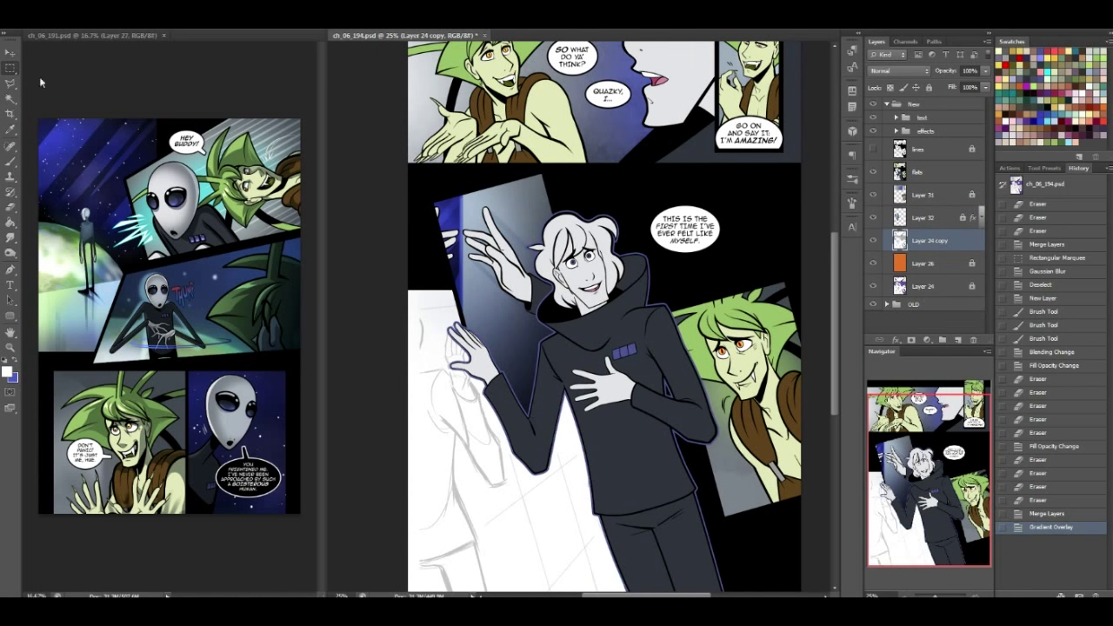
drag(408, 287, 641, 590)
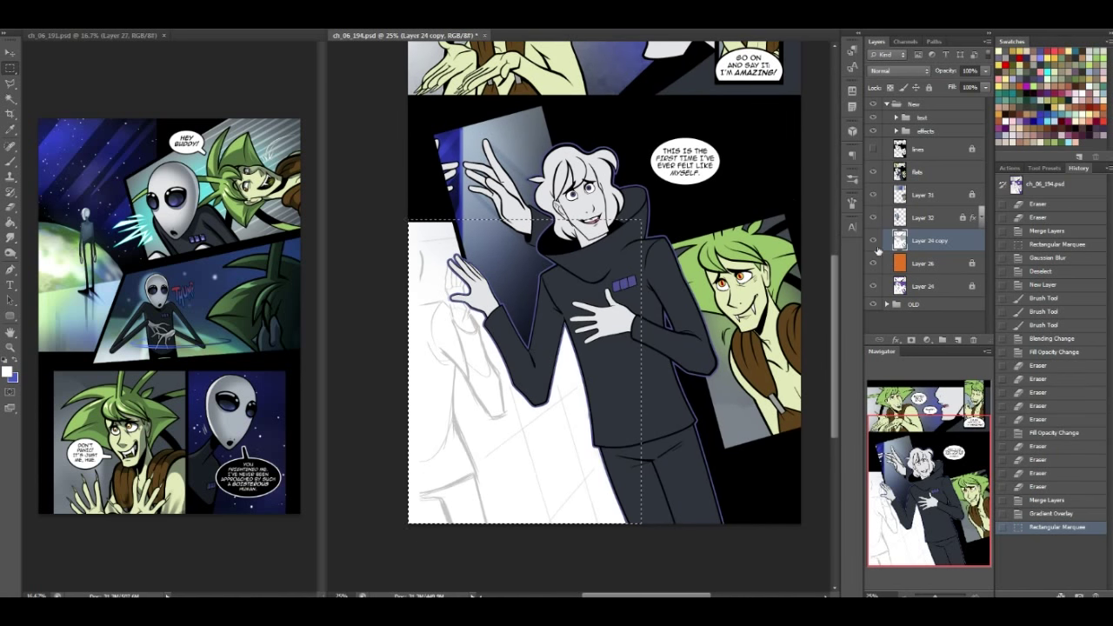
right_click(521, 276)
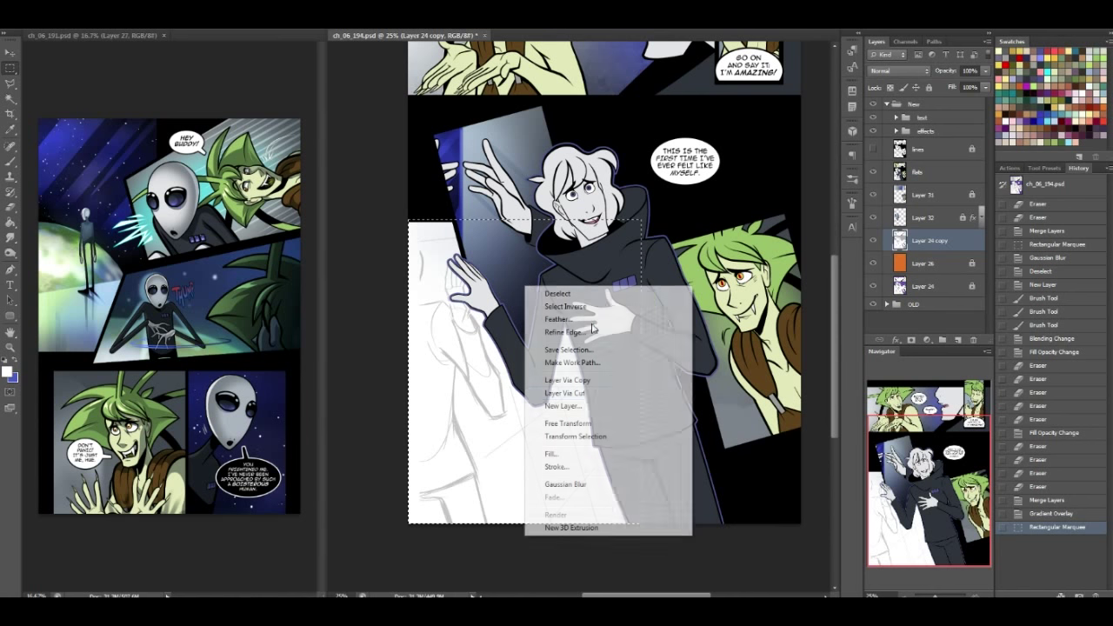
click(565, 396)
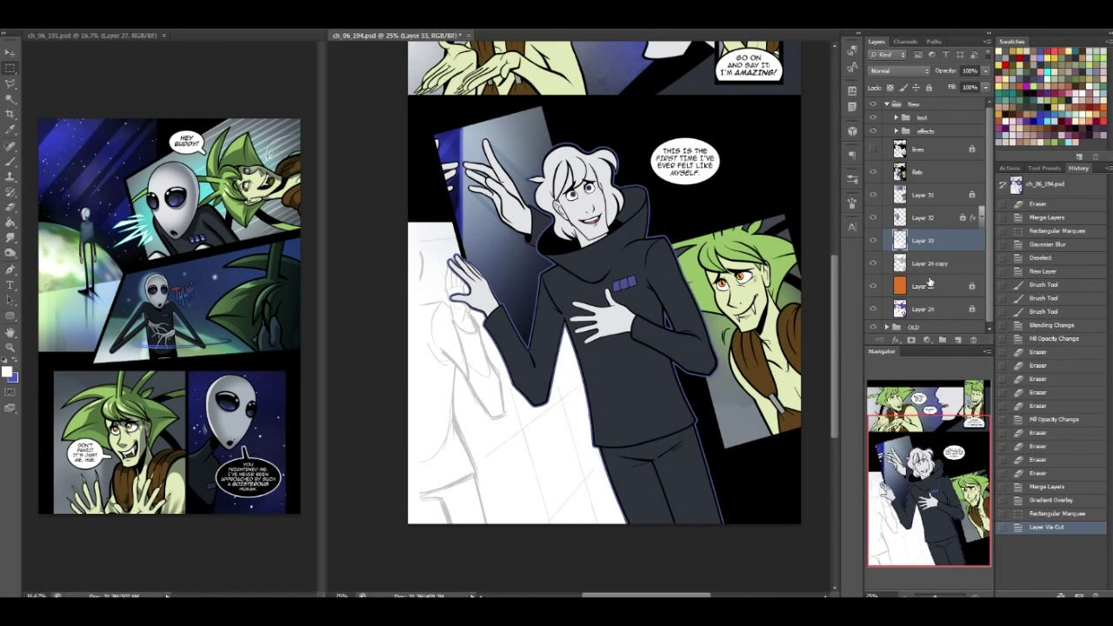
drag(937, 264, 974, 339)
click(930, 249)
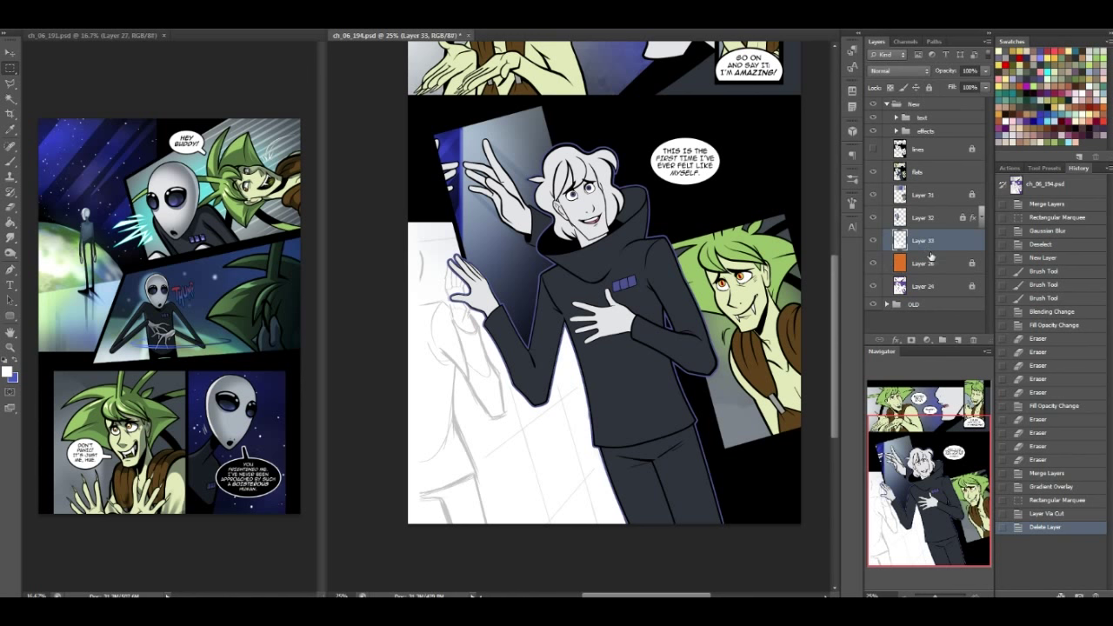
Duplicate Layer 33, select the original beneath the copy and lock its transparent pixels
drag(943, 240, 958, 339)
click(941, 264)
click(939, 244)
click(937, 264)
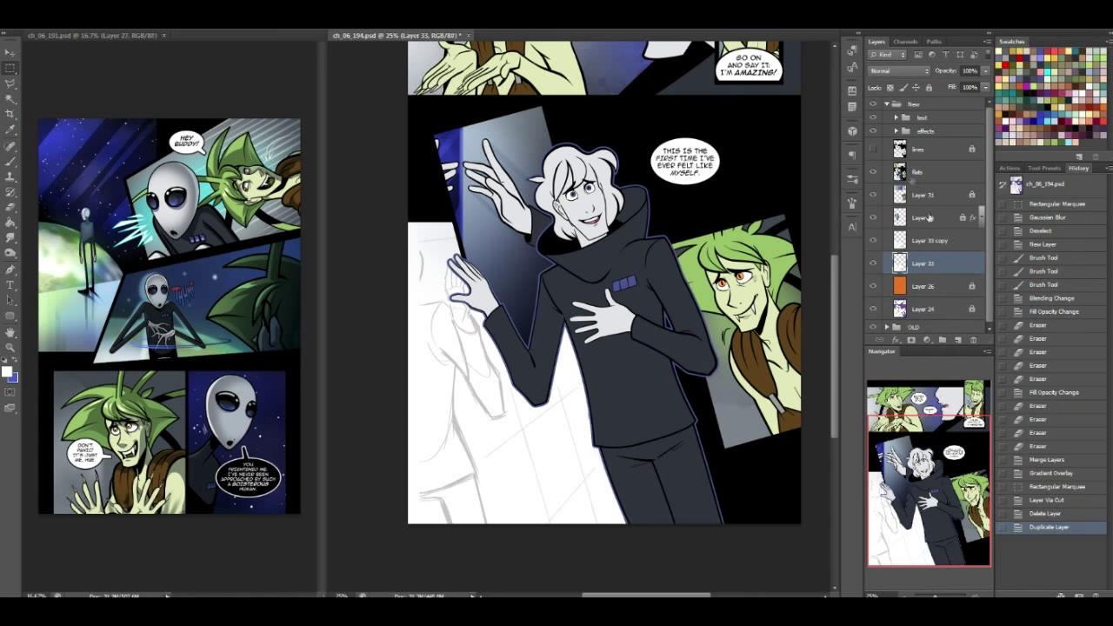
click(9, 222)
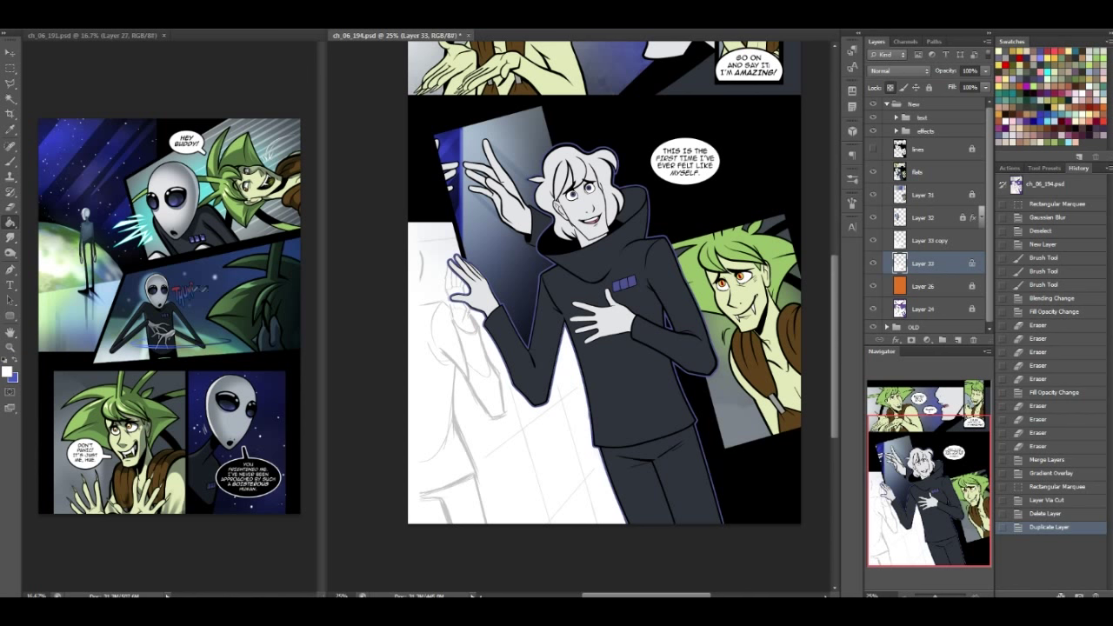
Switch to Adobe Bridge, preview pages ch_06_192, ch_06_193 and ch_06_191 as background reference, and return to Photoshop
click(9, 70)
key(alt+Tab)
click(358, 420)
click(438, 435)
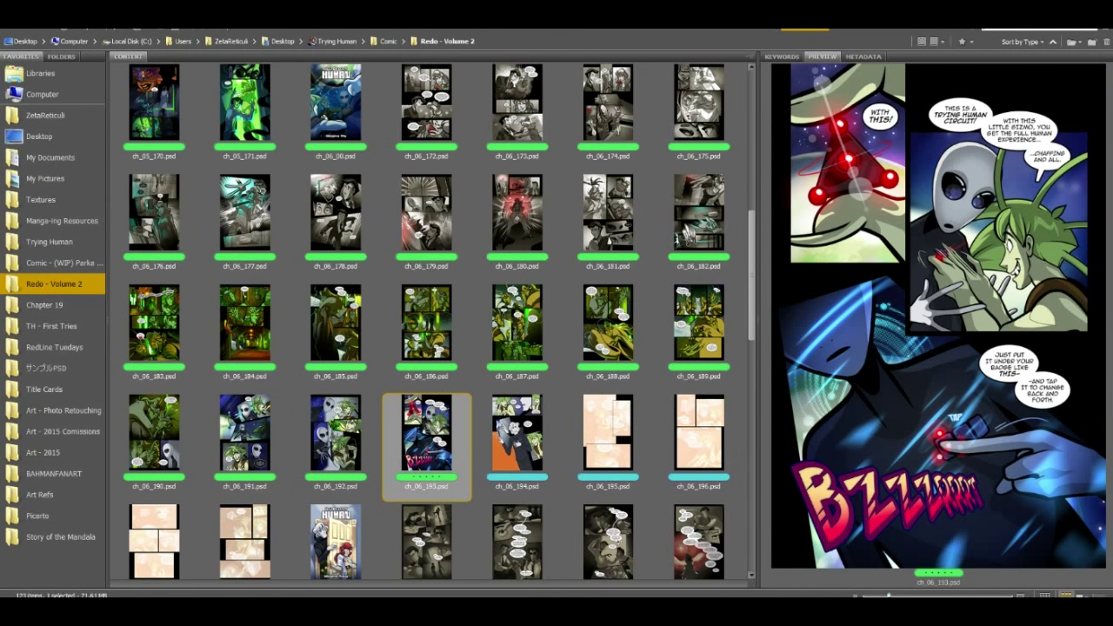
click(521, 429)
click(450, 432)
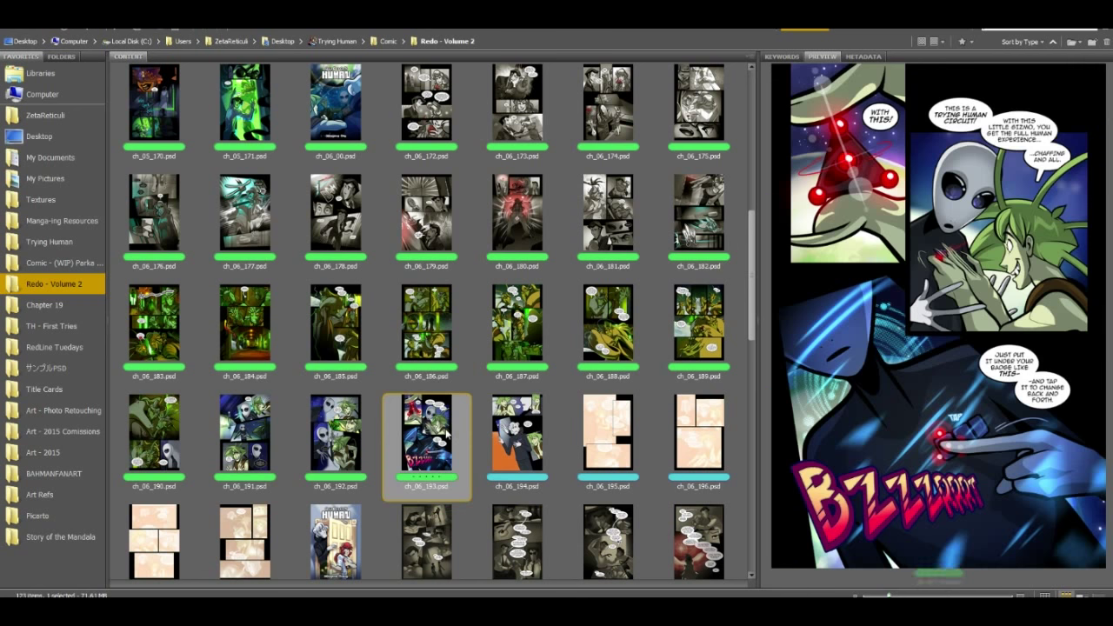
click(248, 445)
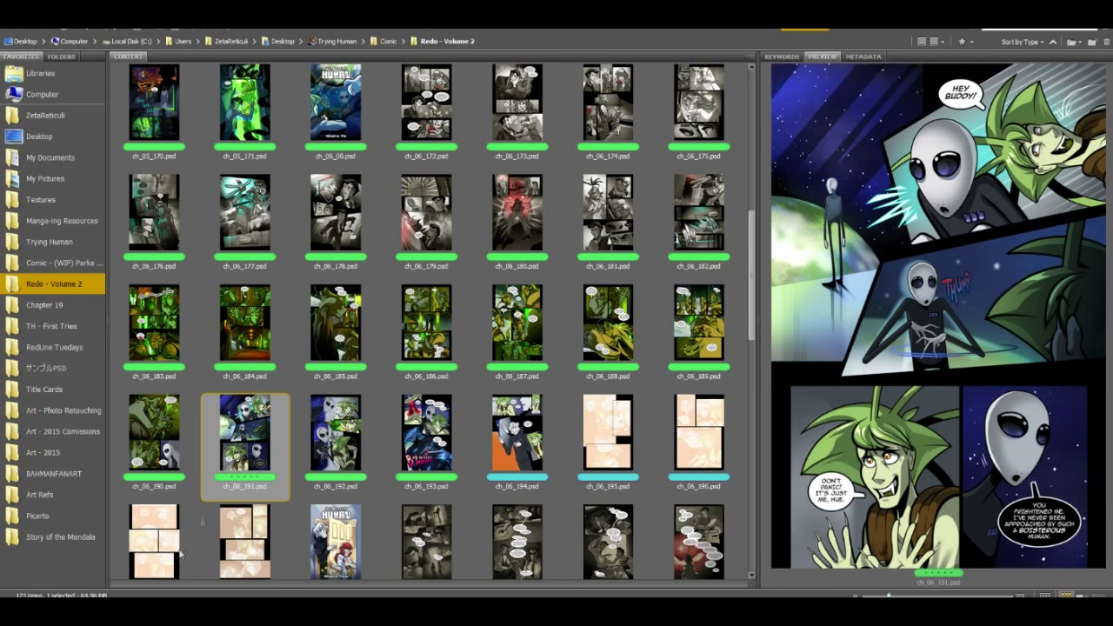
key(alt+Tab)
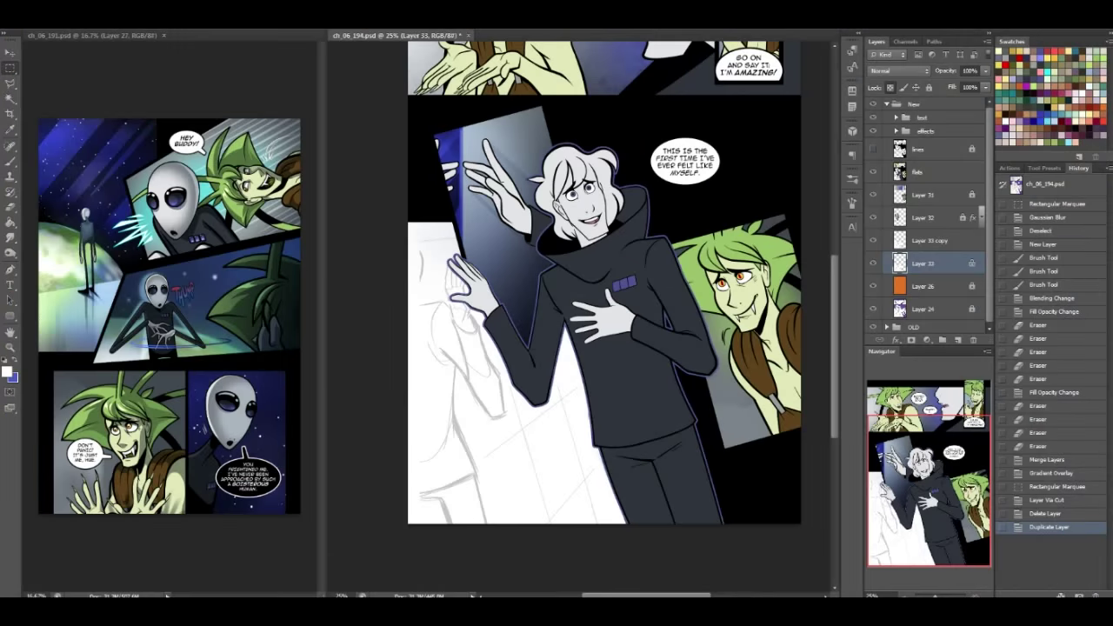
Copy the green planet area around the small standing figure from ch_06_191.psd and paste it into ch_06_194.psd above Layer 33
click(71, 190)
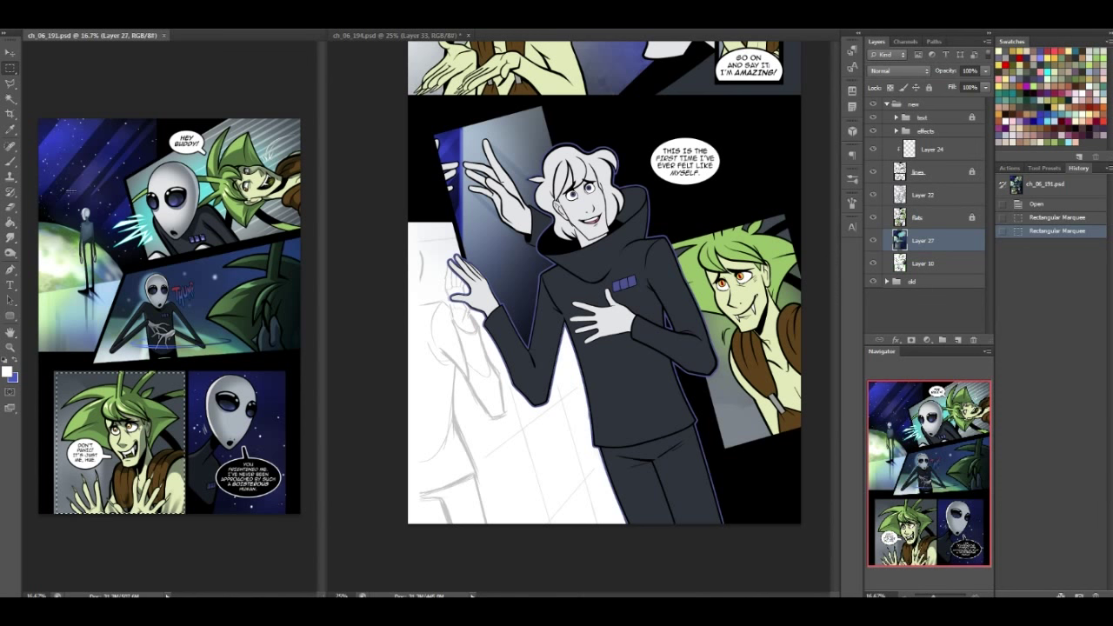
drag(40, 170, 123, 277)
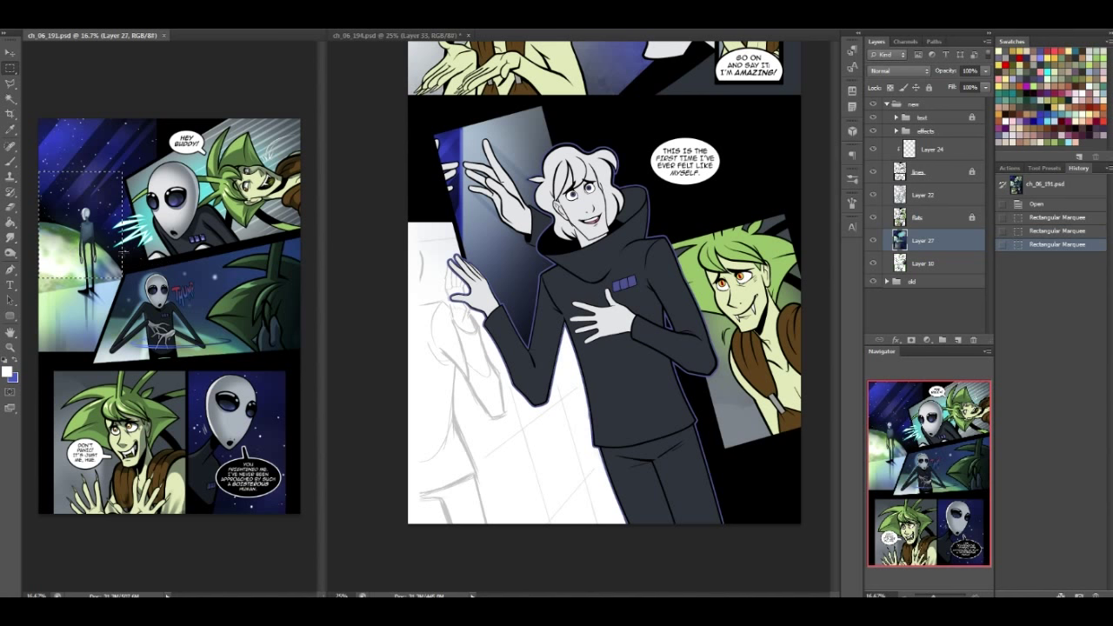
click(541, 320)
key(ctrl+t)
drag(683, 375, 696, 346)
key(Return)
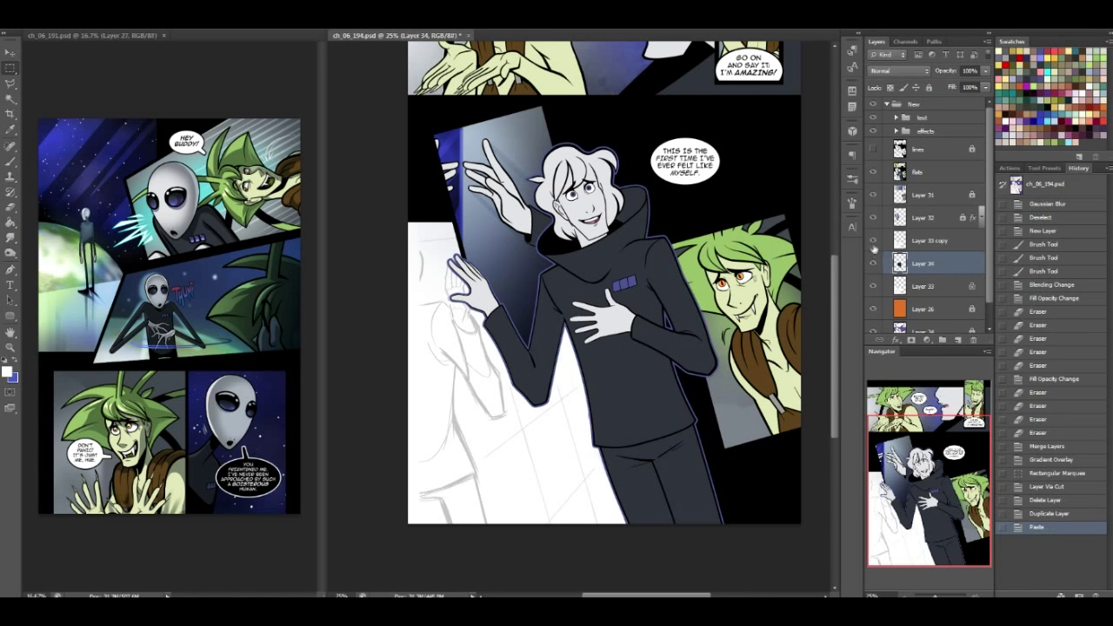
Set the blend mode of the sketch on Layer 33 copy to Multiply
click(922, 243)
click(900, 71)
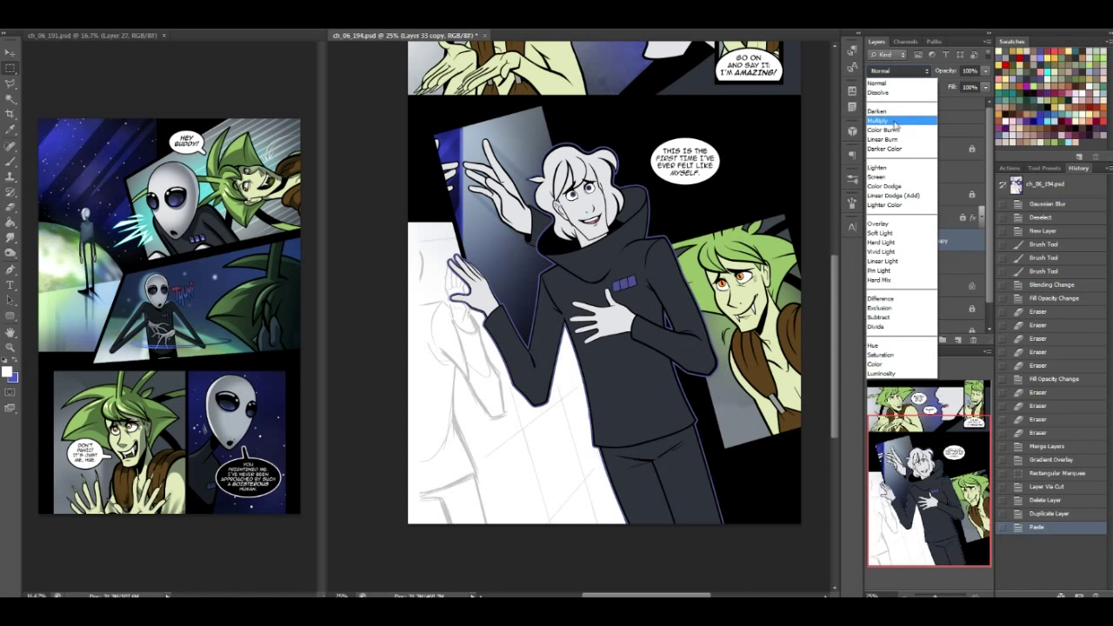
click(895, 108)
Rotate, enlarge and reposition the pasted planet image on Layer 34 with Free Transform so it fills the lower-left panel, planet along the bottom
click(933, 263)
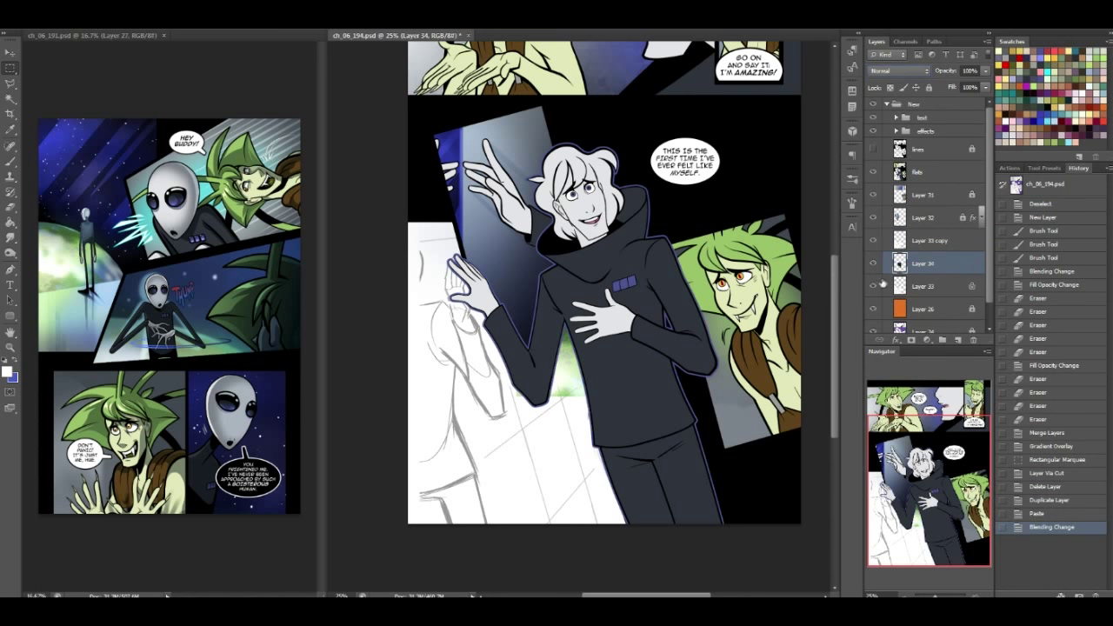
key(ctrl+t)
drag(736, 398, 772, 349)
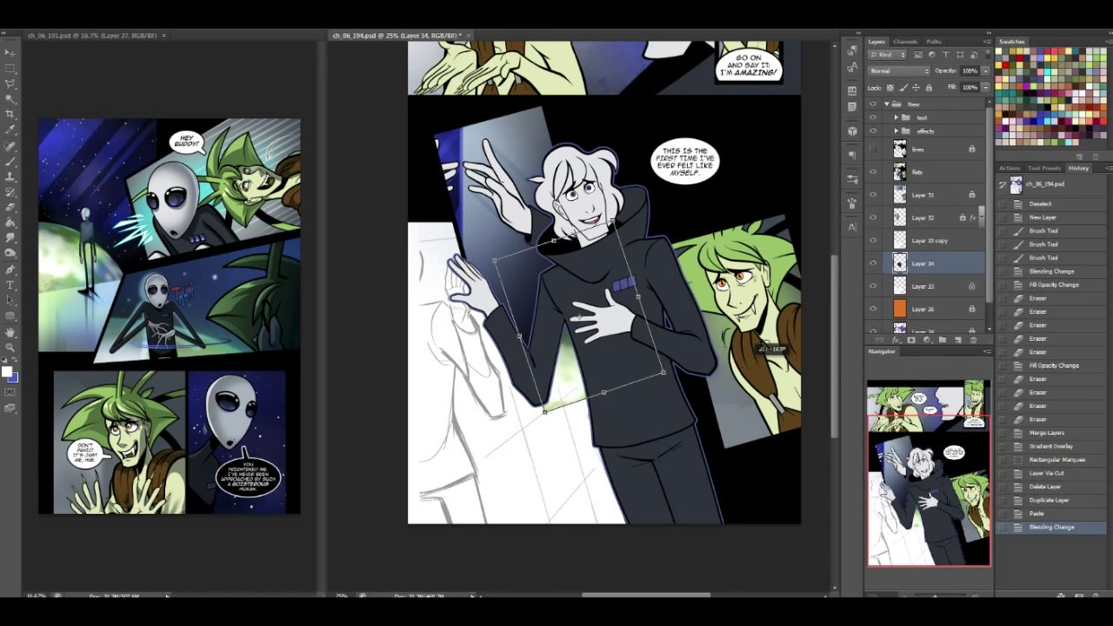
drag(577, 318, 440, 473)
drag(474, 376, 680, 228)
drag(771, 259, 788, 338)
drag(574, 376, 566, 452)
drag(761, 370, 759, 344)
drag(617, 392, 634, 393)
key(Return)
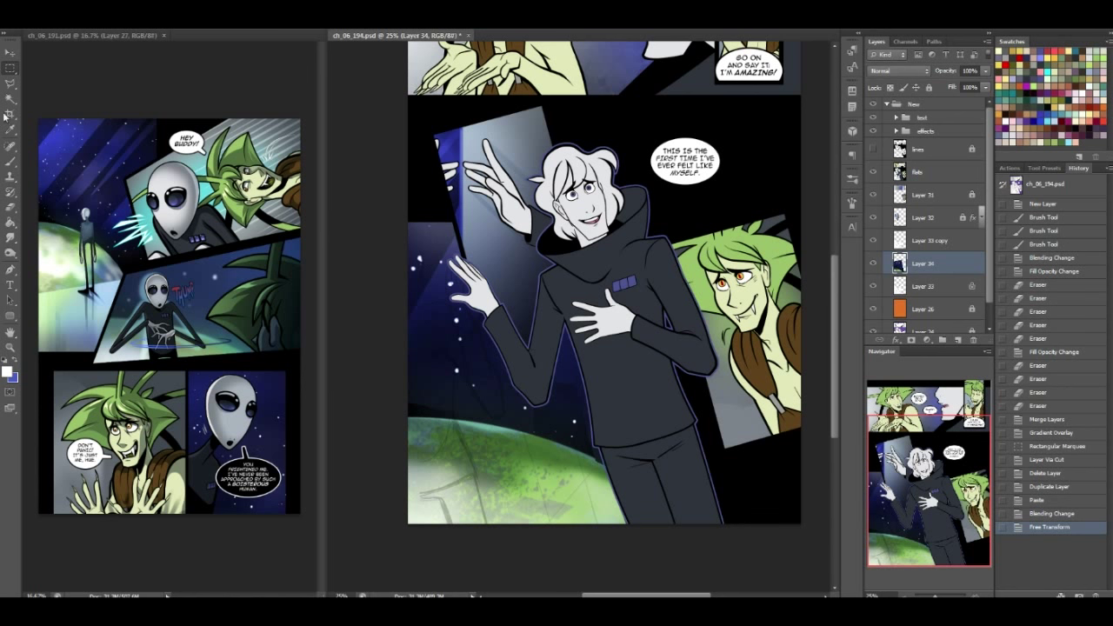
Fine-tune the planet image's position behind the figure and clip Layer 34 to Layer 33
click(9, 56)
drag(563, 365, 596, 360)
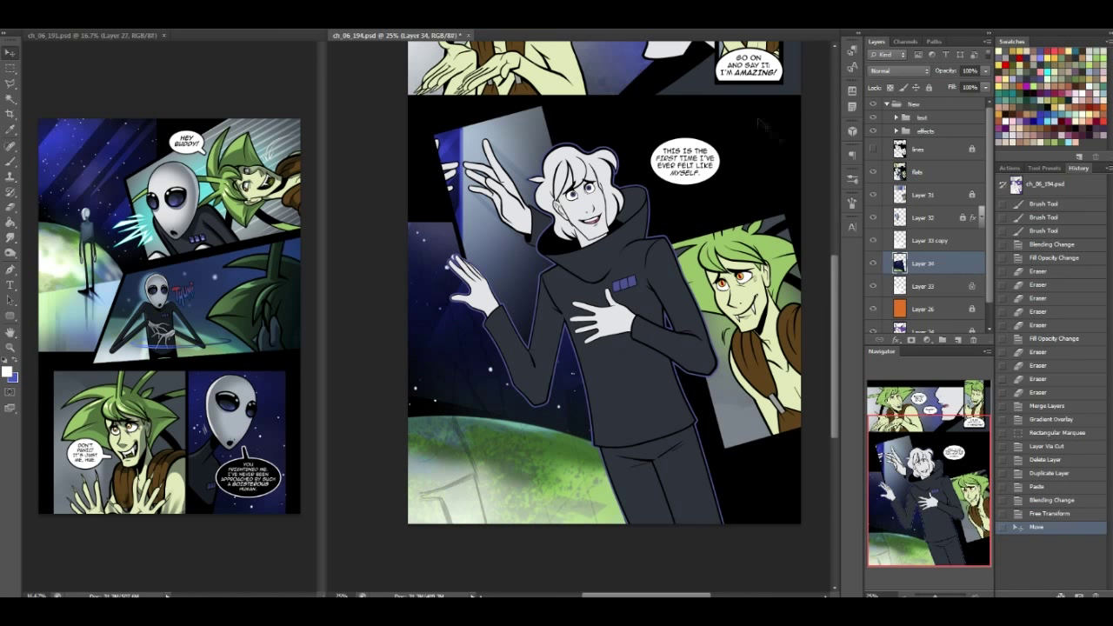
mouse_move(572, 426)
mouse_down()
mouse_move(636, 432)
mouse_move(609, 482)
mouse_move(574, 477)
mouse_move(572, 438)
mouse_up()
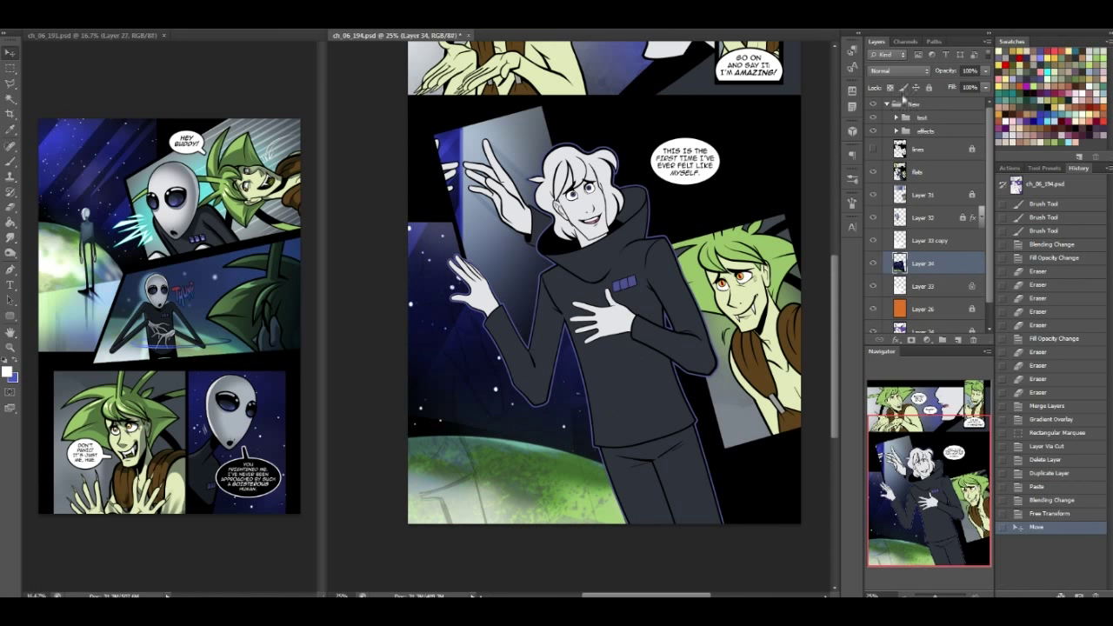
right_click(919, 265)
click(945, 252)
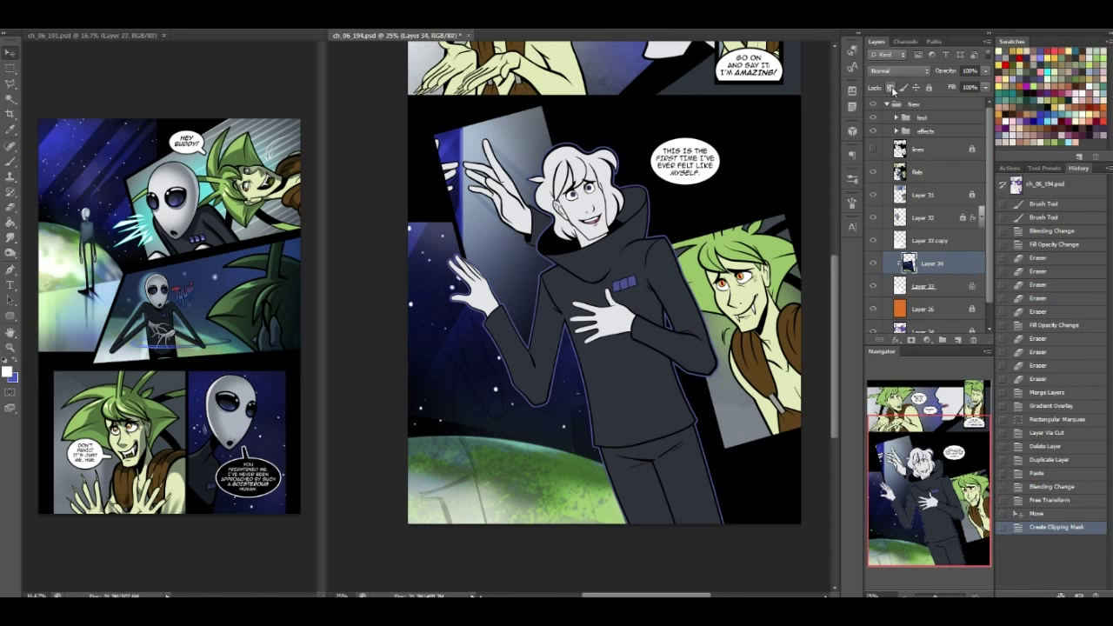
Apply the Filter Gallery's Paint Daubs effect to Layer 34 with brush size 50, sharpness 0 and the Simple brush type
click(184, 5)
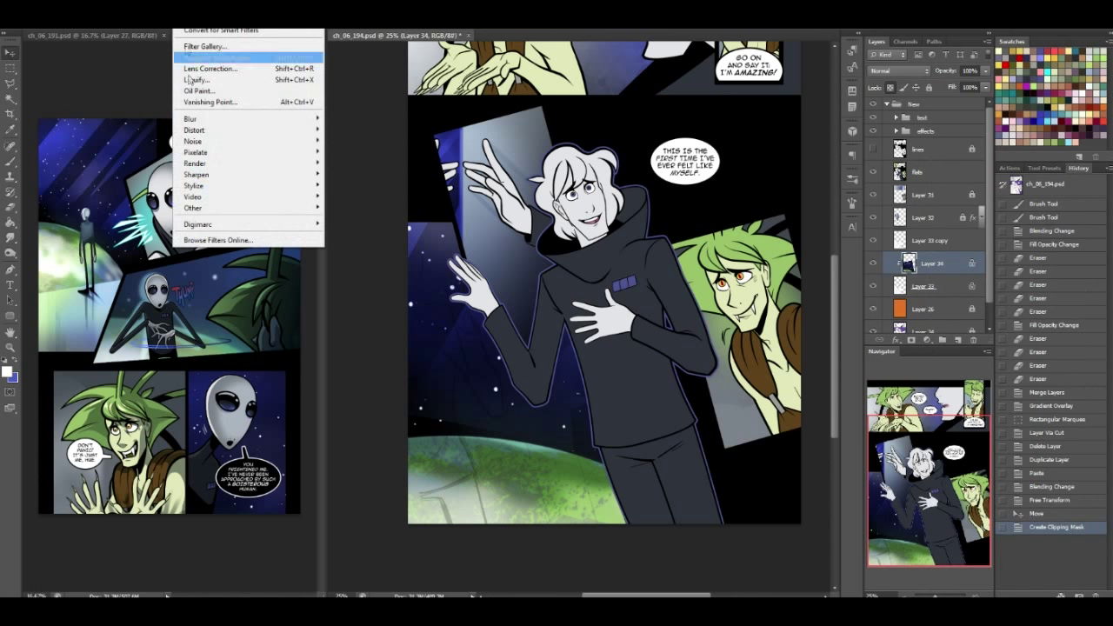
click(228, 47)
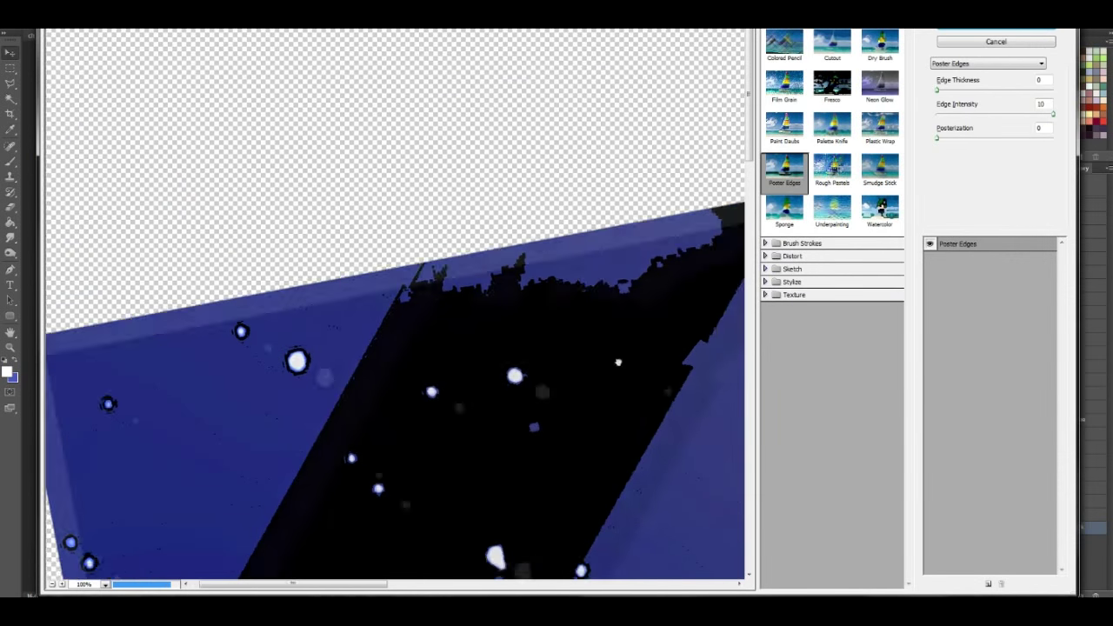
drag(619, 362, 382, 251)
drag(653, 285, 589, 143)
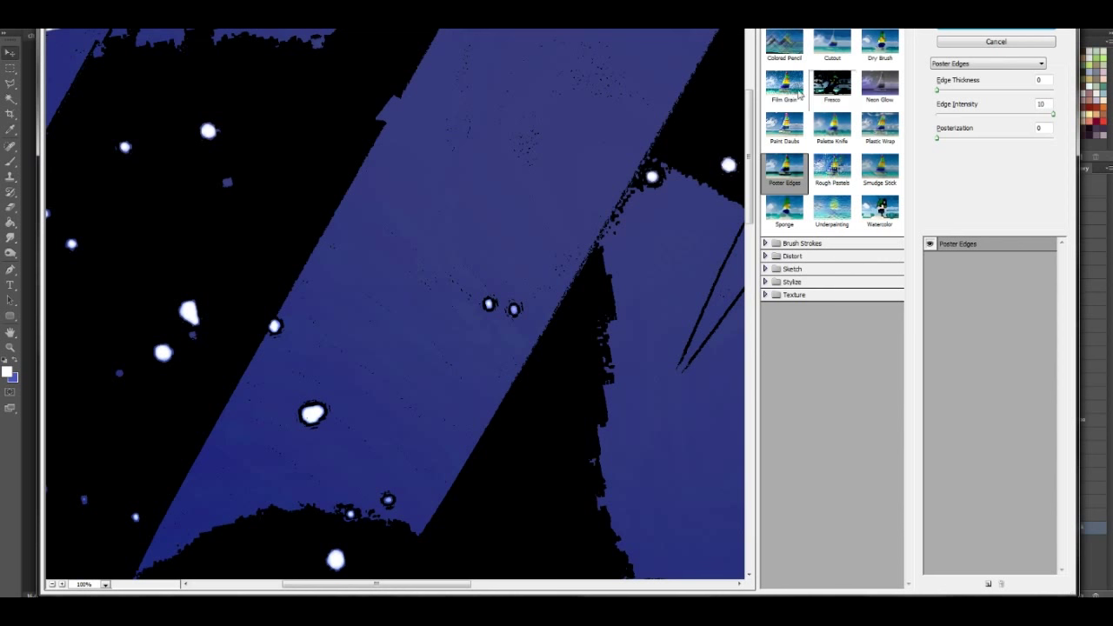
click(784, 84)
click(784, 128)
drag(548, 69, 653, 100)
mouse_move(573, 331)
mouse_down()
mouse_move(586, 154)
mouse_move(557, 149)
mouse_up()
drag(986, 90, 1006, 93)
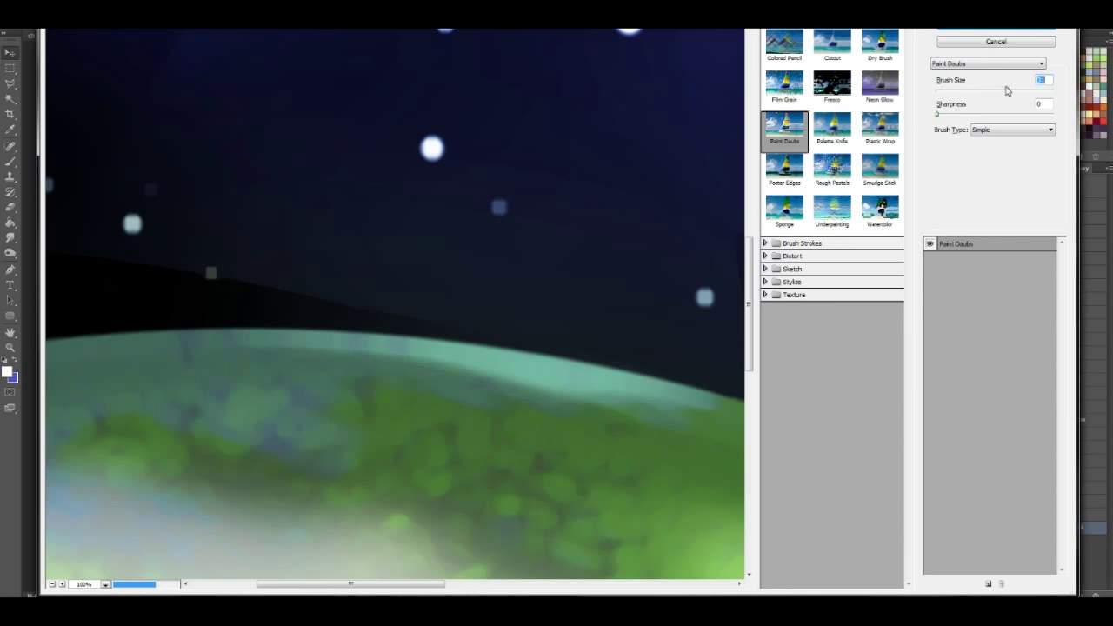
drag(1014, 92, 1027, 92)
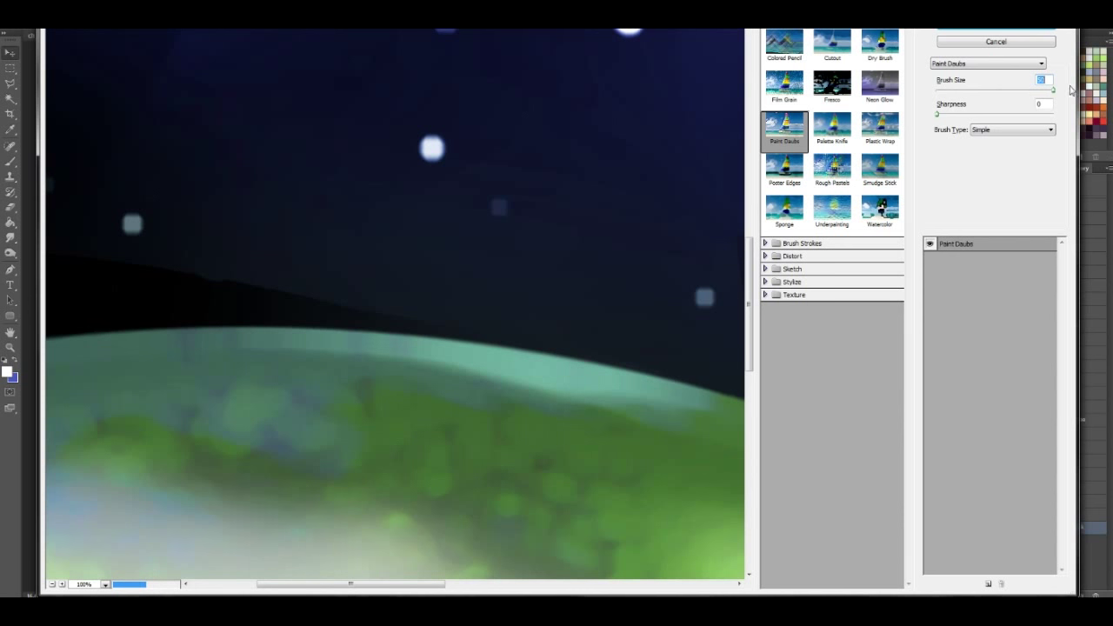
click(1014, 32)
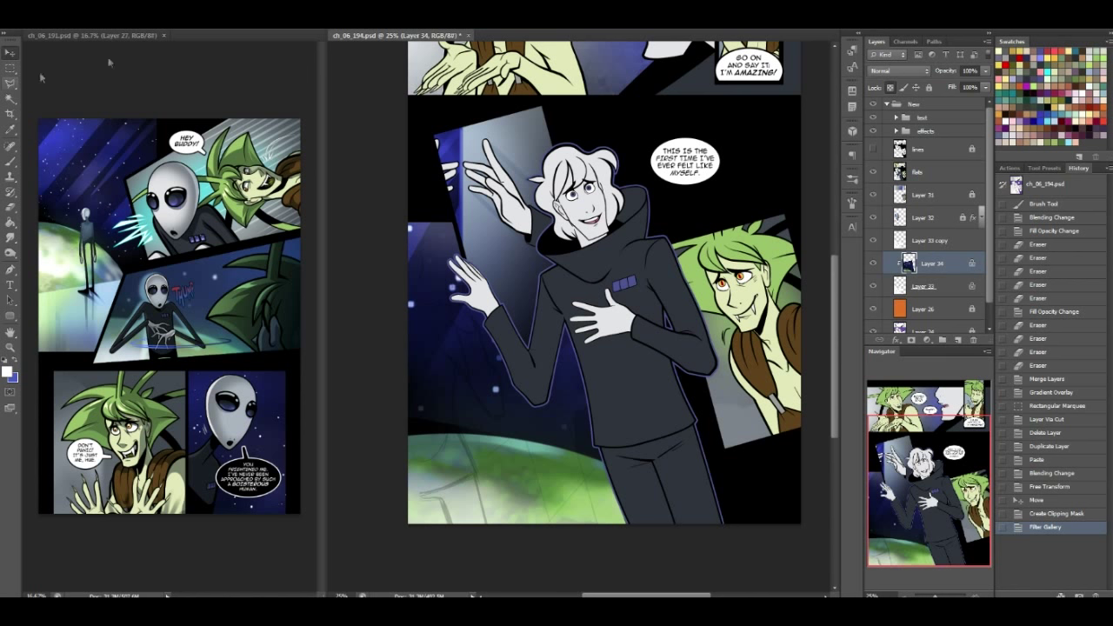
Hide the Layer 33 copy sketch and lasso all the blurred stars in the lower-left panel's sky as one combined selection
click(873, 241)
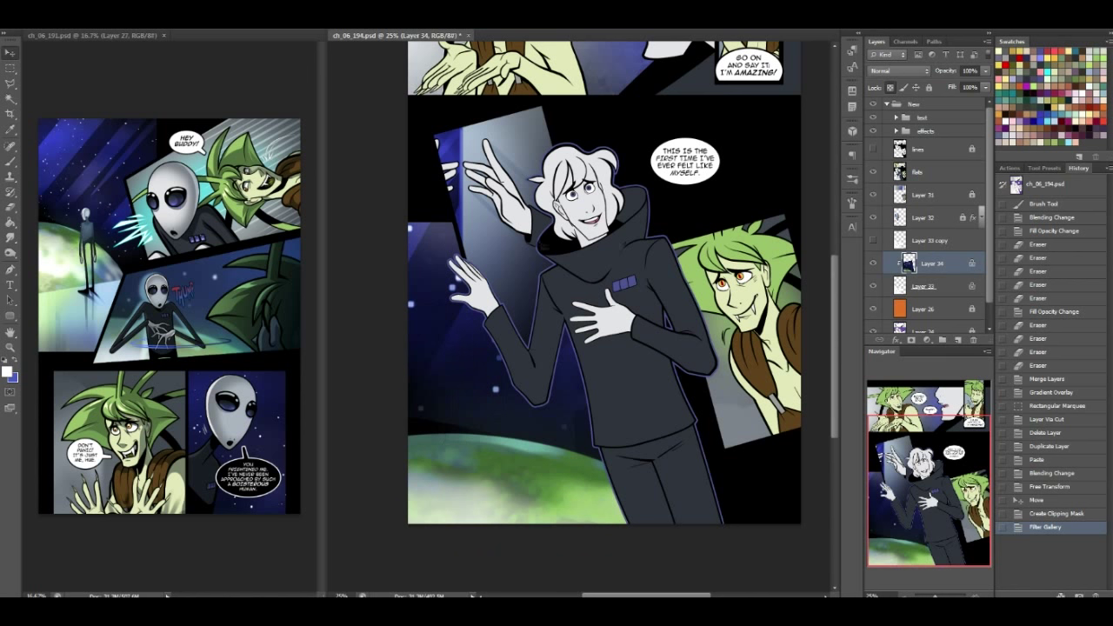
drag(11, 84, 52, 83)
drag(412, 234, 412, 232)
mouse_move(460, 272)
mouse_down()
mouse_move(452, 307)
mouse_move(461, 272)
mouse_up()
mouse_move(418, 305)
mouse_down()
mouse_move(409, 317)
mouse_move(417, 298)
mouse_up()
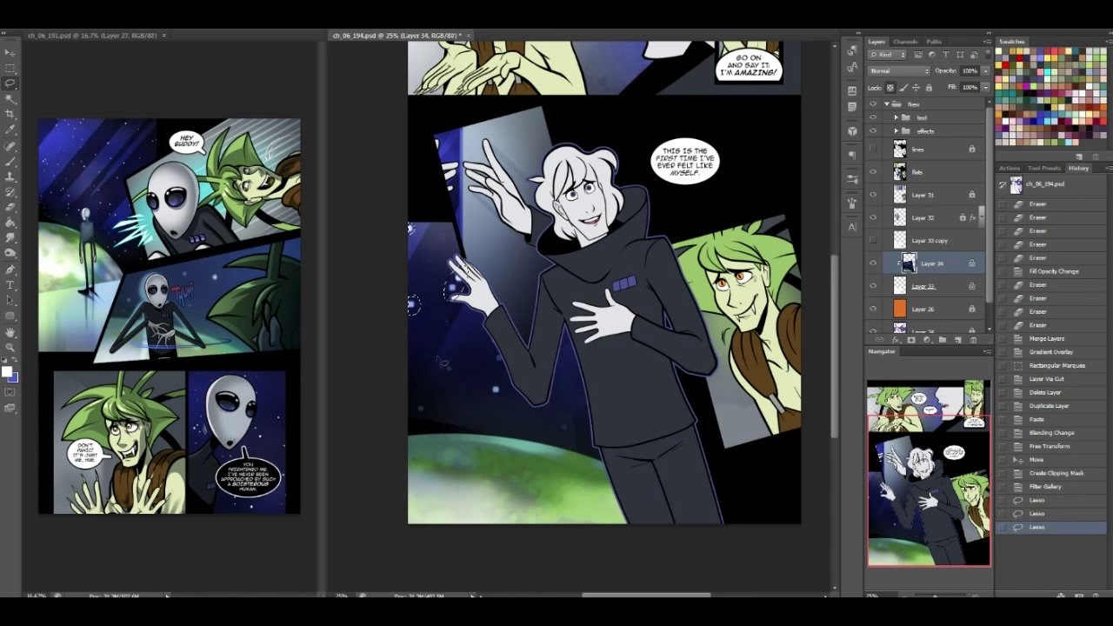
drag(423, 416, 421, 401)
mouse_move(504, 396)
mouse_down()
mouse_move(487, 383)
mouse_move(497, 396)
mouse_up()
drag(501, 348, 508, 346)
drag(501, 348, 498, 334)
drag(567, 433, 562, 428)
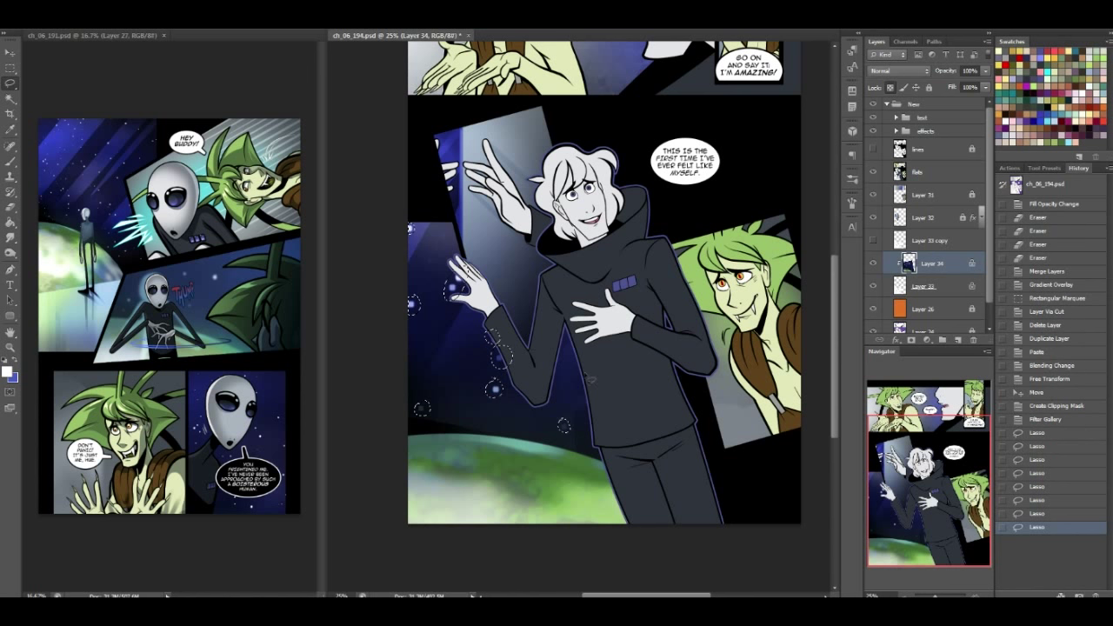
Remove the selected stars from Layer 34 with a Content-Aware fill and deselect
key(shift+F5)
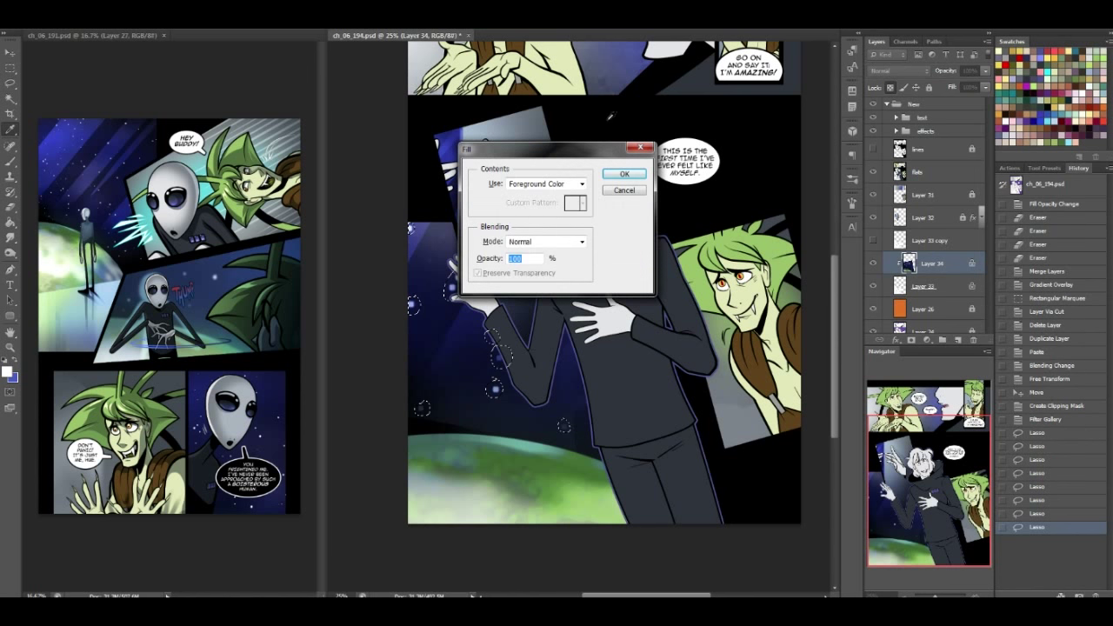
click(551, 183)
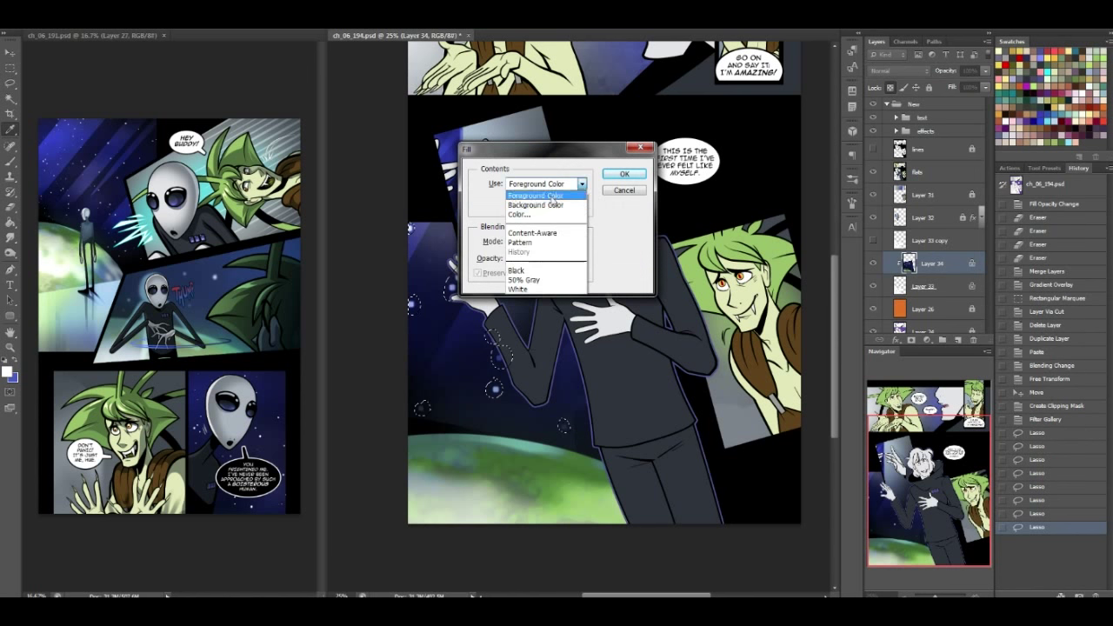
click(557, 234)
click(624, 174)
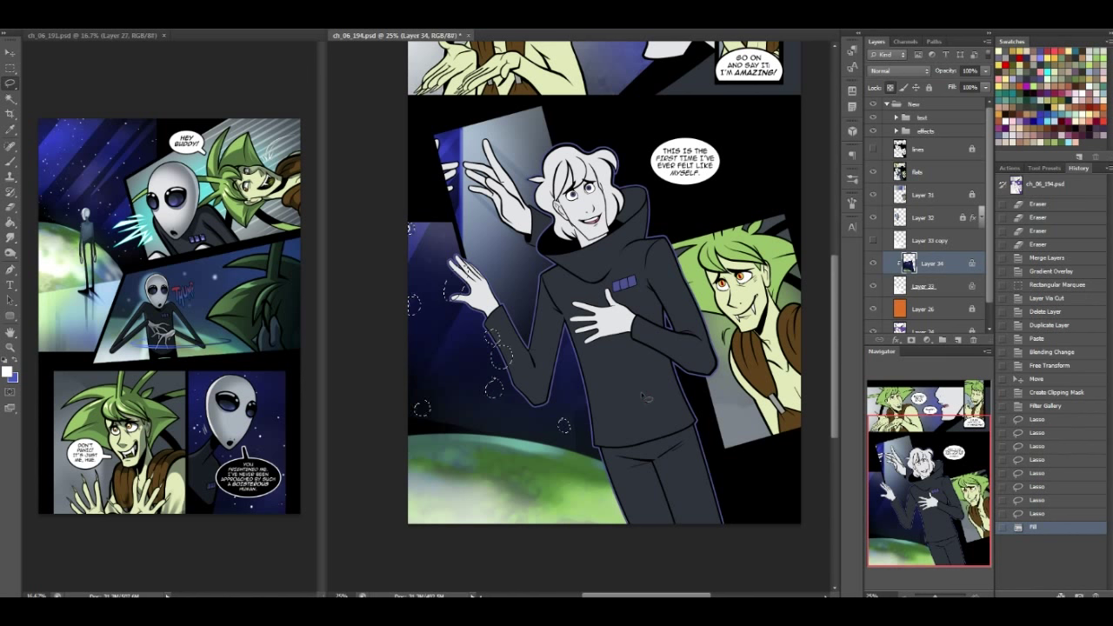
key(ctrl+d)
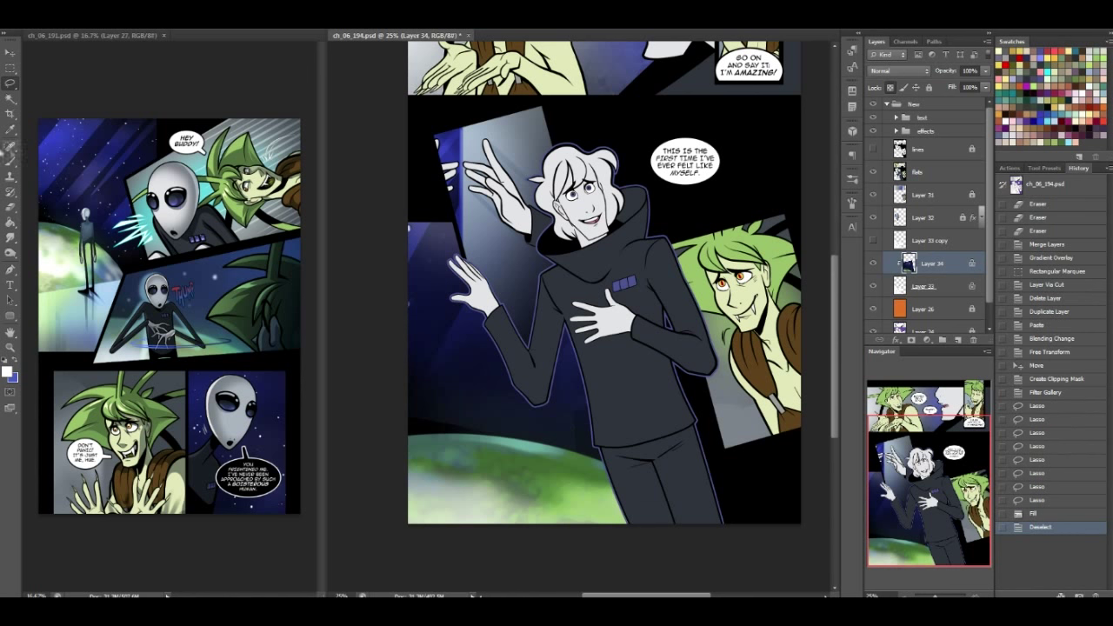
Cover leftover spots along the panel sky's left edge using a hard round brush at 100% hardness and colour sampled from the sky
click(9, 163)
click(39, 22)
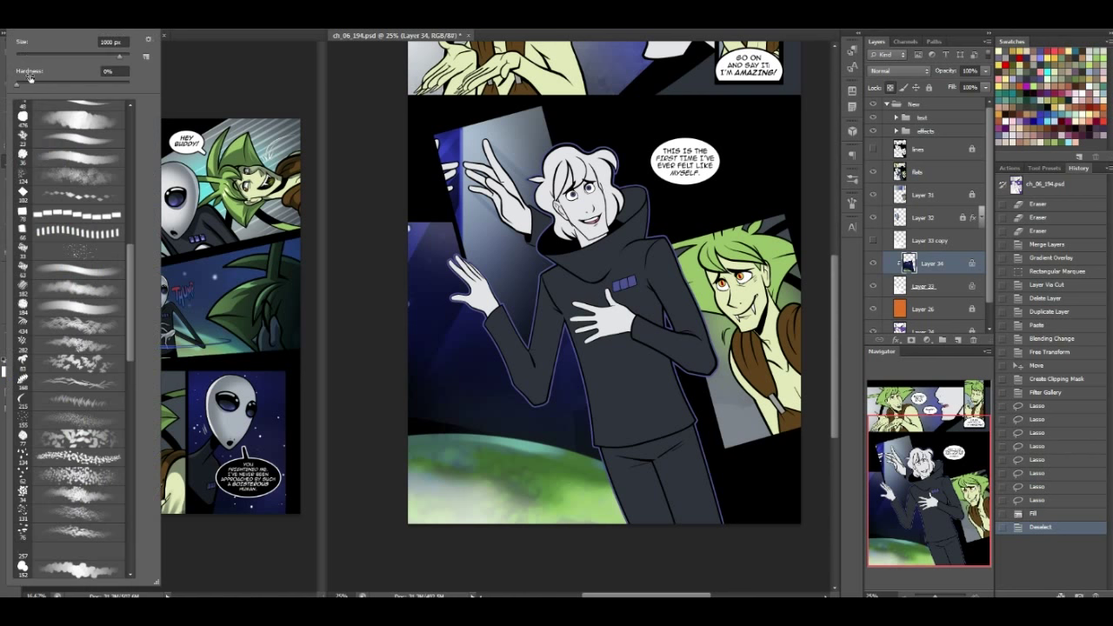
click(94, 163)
drag(129, 265, 121, 122)
click(83, 294)
drag(26, 57, 38, 57)
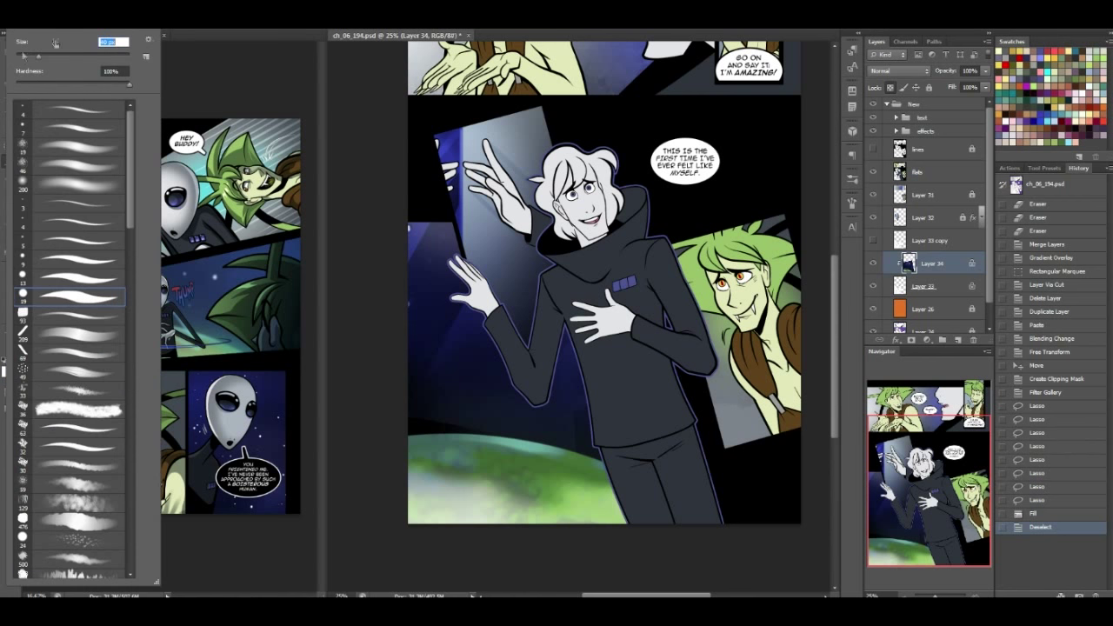
alt+click(413, 228)
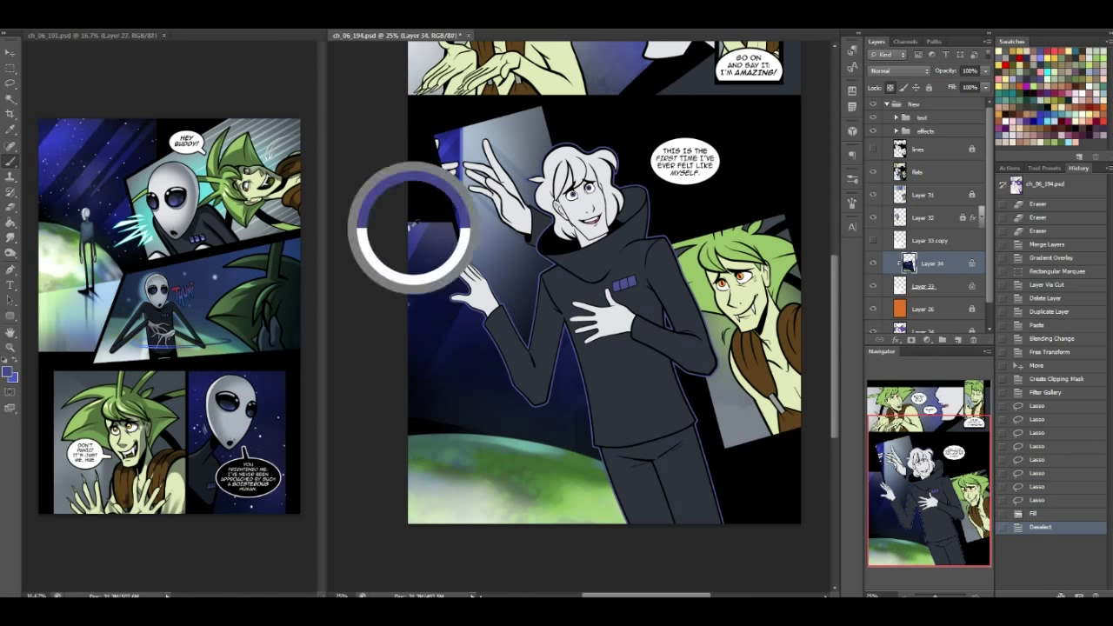
drag(411, 233, 419, 228)
key(ctrl+z)
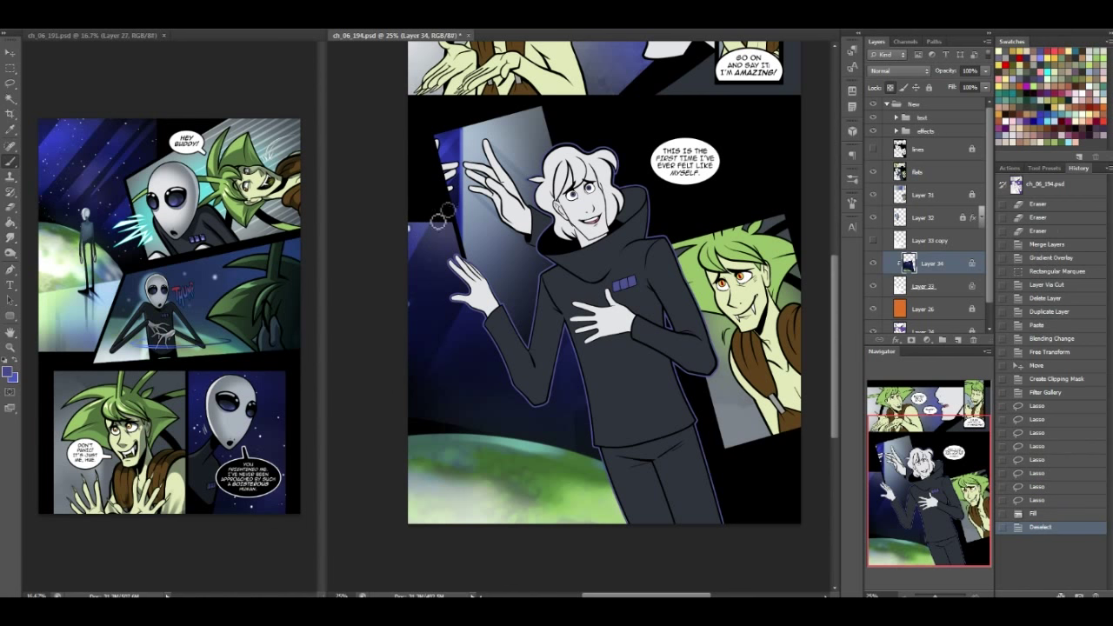
alt+click(412, 229)
click(417, 235)
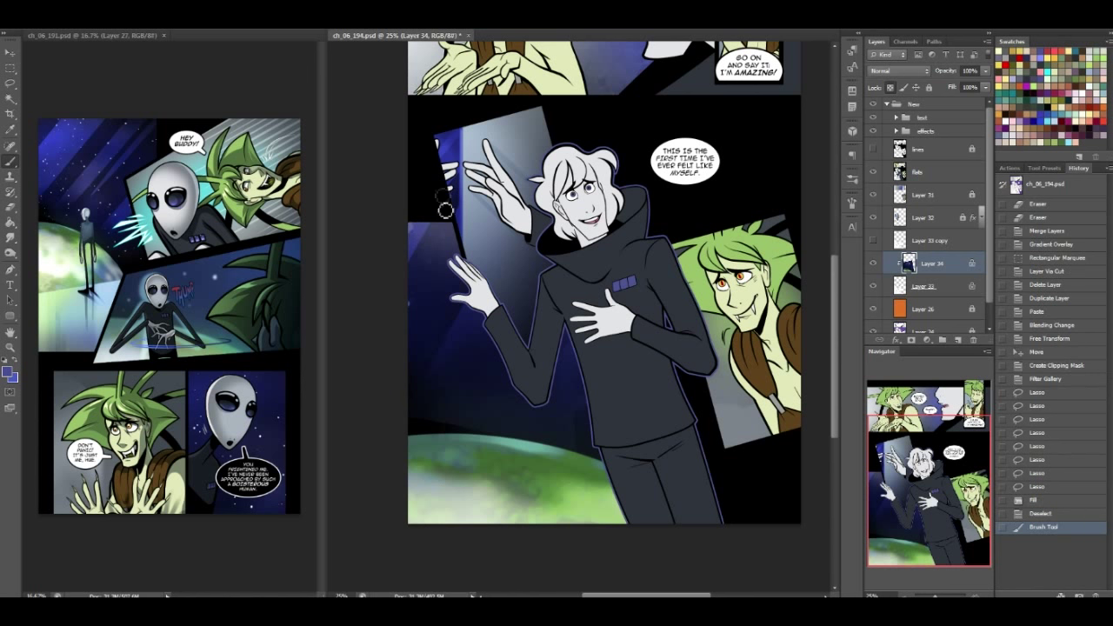
click(414, 309)
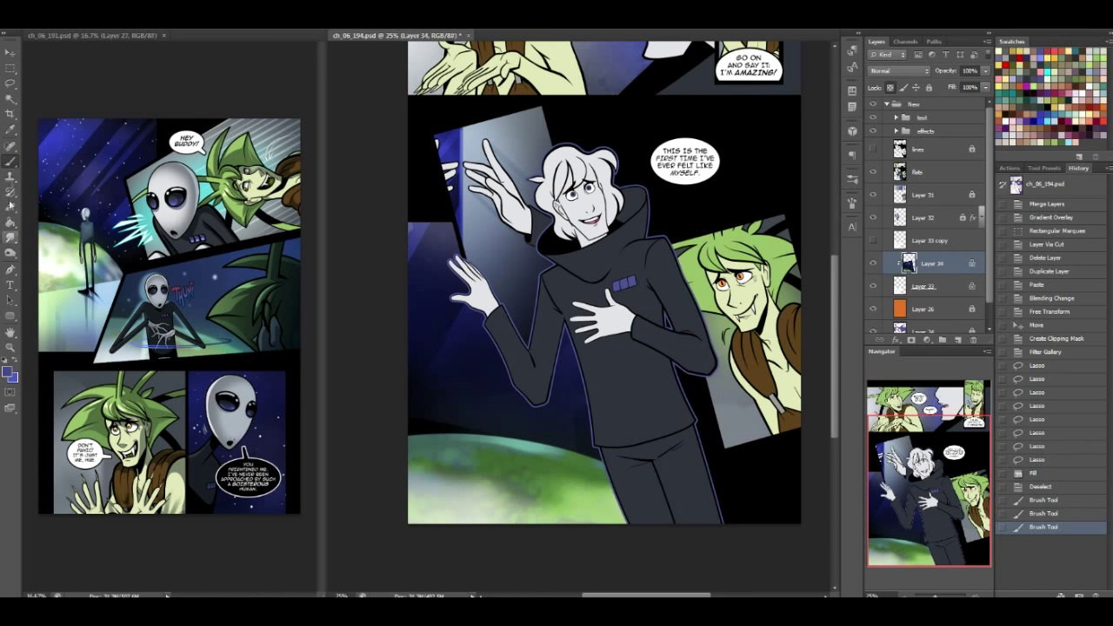
Blend the sky's upper-left corner with a soft 46 px brush in colours sampled nearby
right_click(31, 41)
click(65, 167)
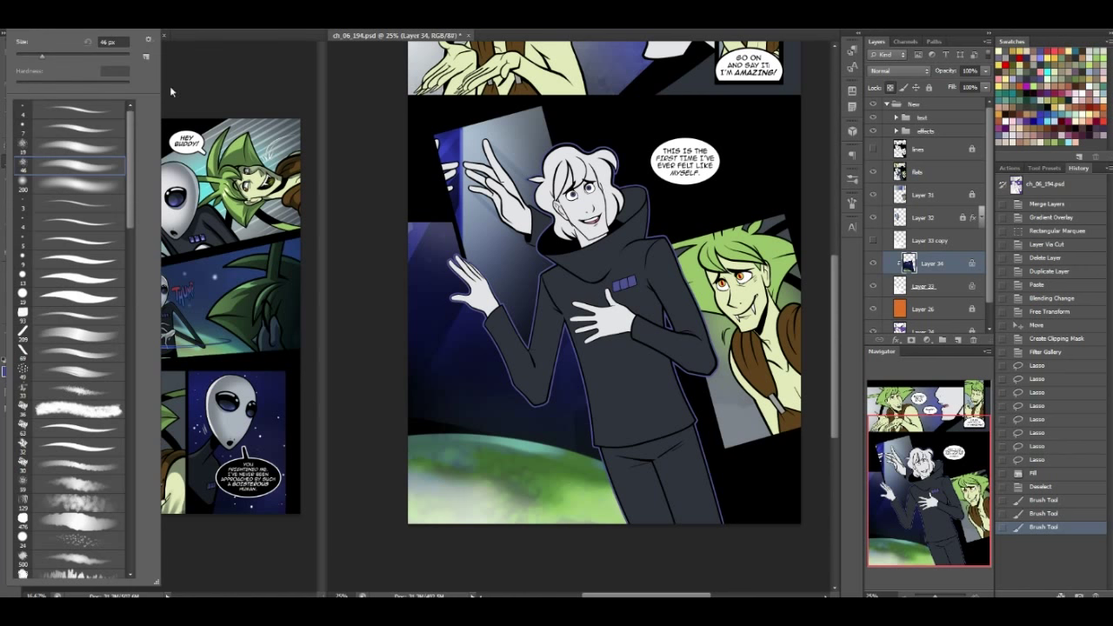
click(420, 230)
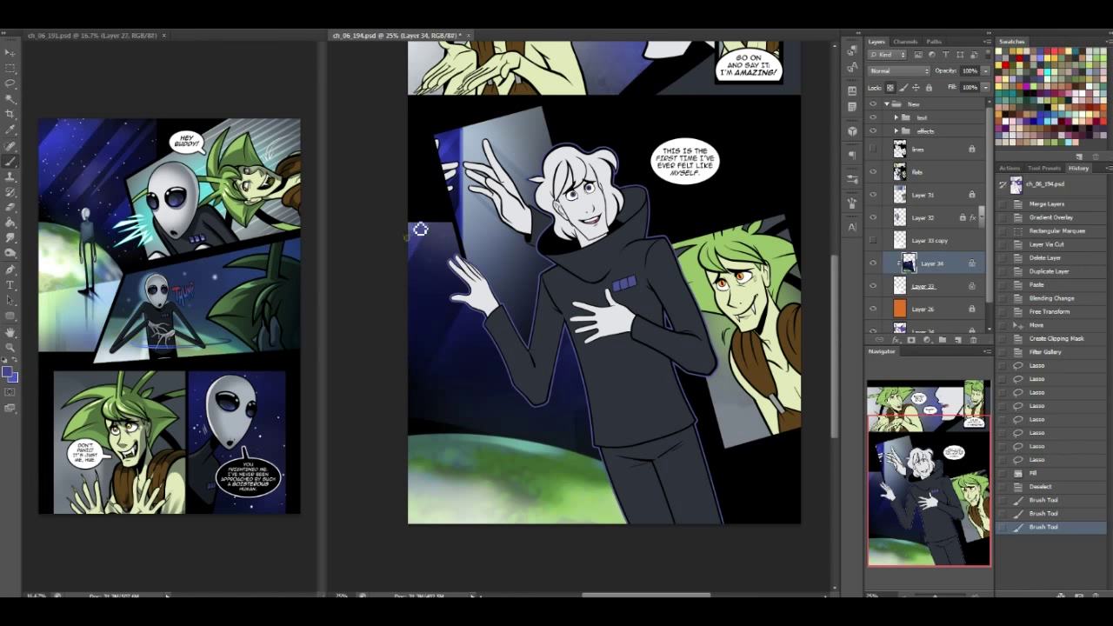
drag(426, 223, 405, 283)
alt+click(421, 224)
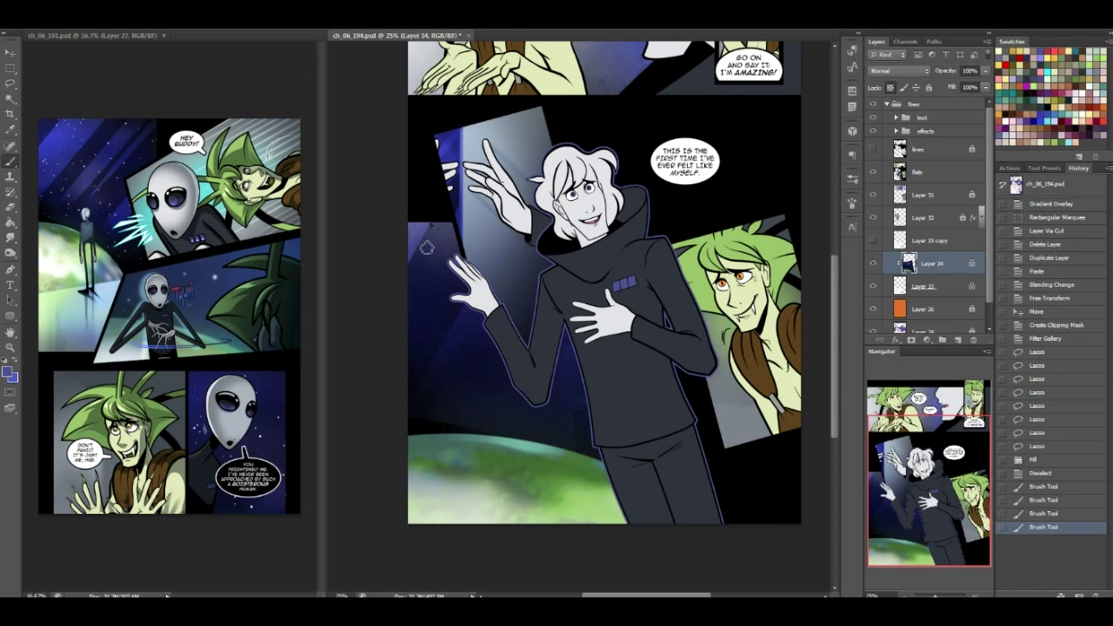
mouse_move(426, 235)
mouse_down()
mouse_move(410, 241)
mouse_move(409, 257)
mouse_move(416, 227)
mouse_up()
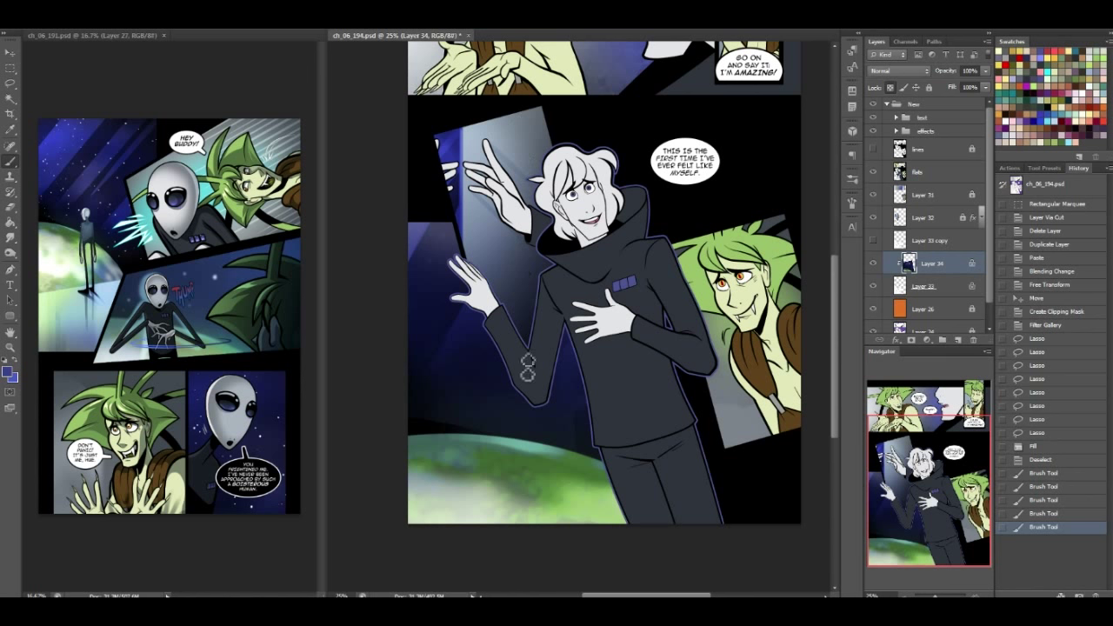
Paint the sky above the planet's horizon with sampled dark colour, smoothing the area along the curve and beside the figure
alt+click(442, 413)
mouse_move(403, 435)
mouse_down()
mouse_move(503, 434)
mouse_move(421, 430)
mouse_move(487, 405)
mouse_move(511, 422)
mouse_move(442, 435)
mouse_move(515, 438)
mouse_move(428, 436)
mouse_move(507, 432)
mouse_move(421, 425)
mouse_move(505, 430)
mouse_move(497, 422)
mouse_move(582, 444)
mouse_up()
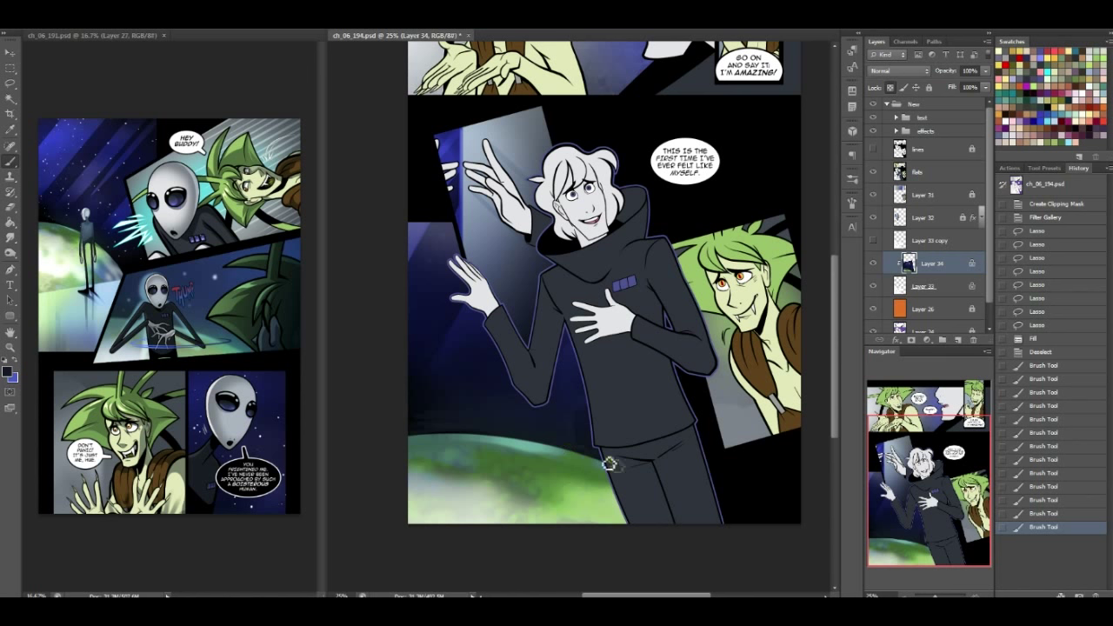
drag(586, 402, 616, 458)
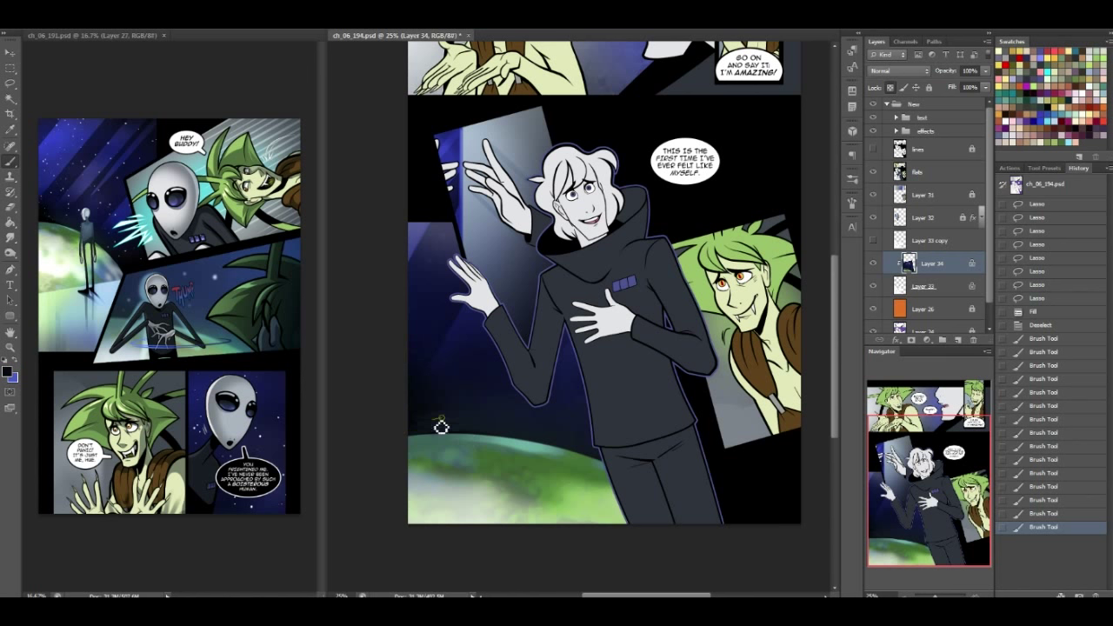
drag(441, 437, 448, 257)
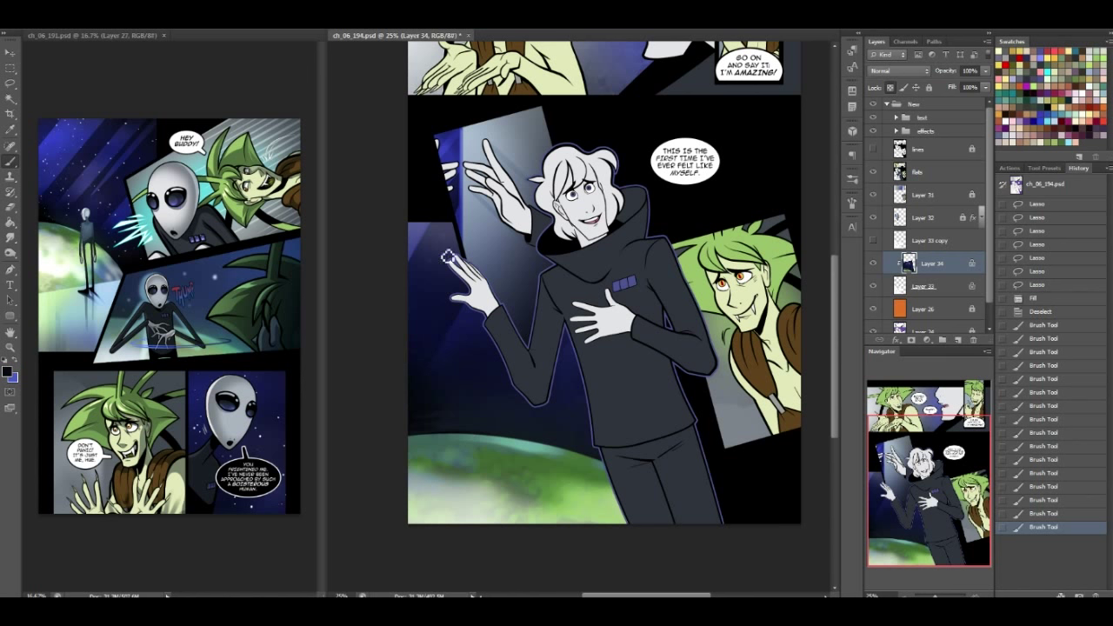
Smudge the sky just above the planet's horizon on Layer 34 with a textured brush preset and save the file
click(12, 236)
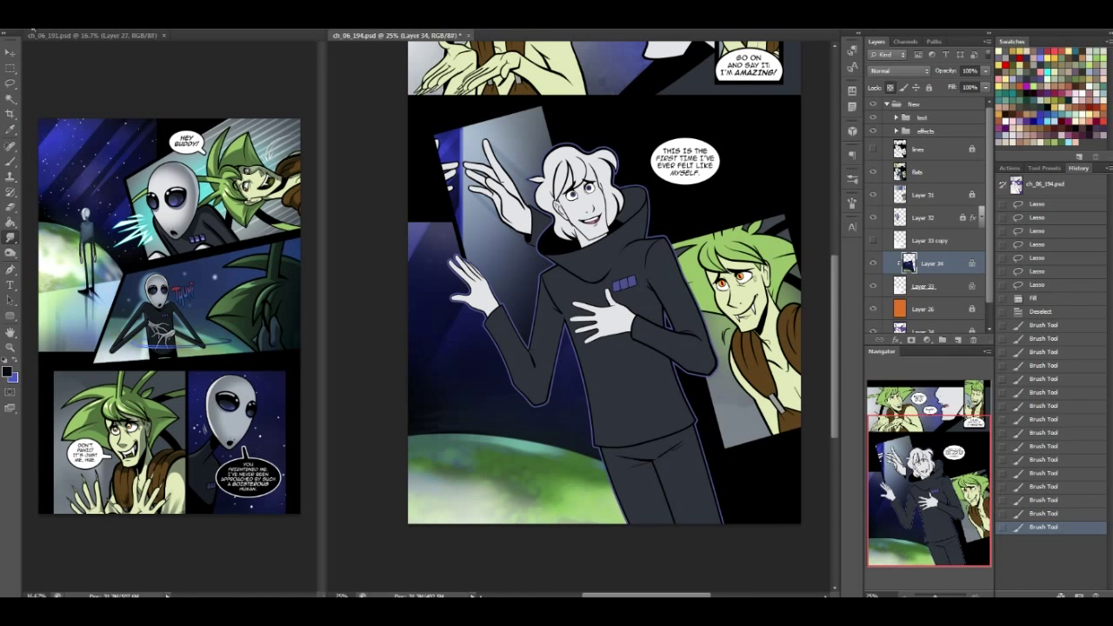
click(42, 20)
click(87, 376)
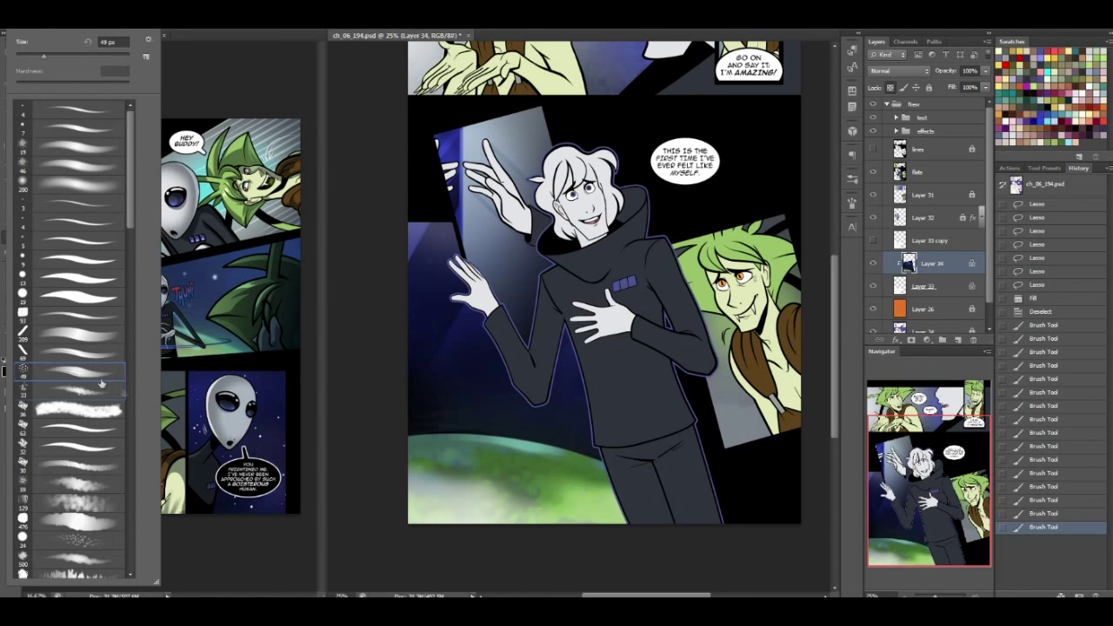
click(97, 487)
click(443, 431)
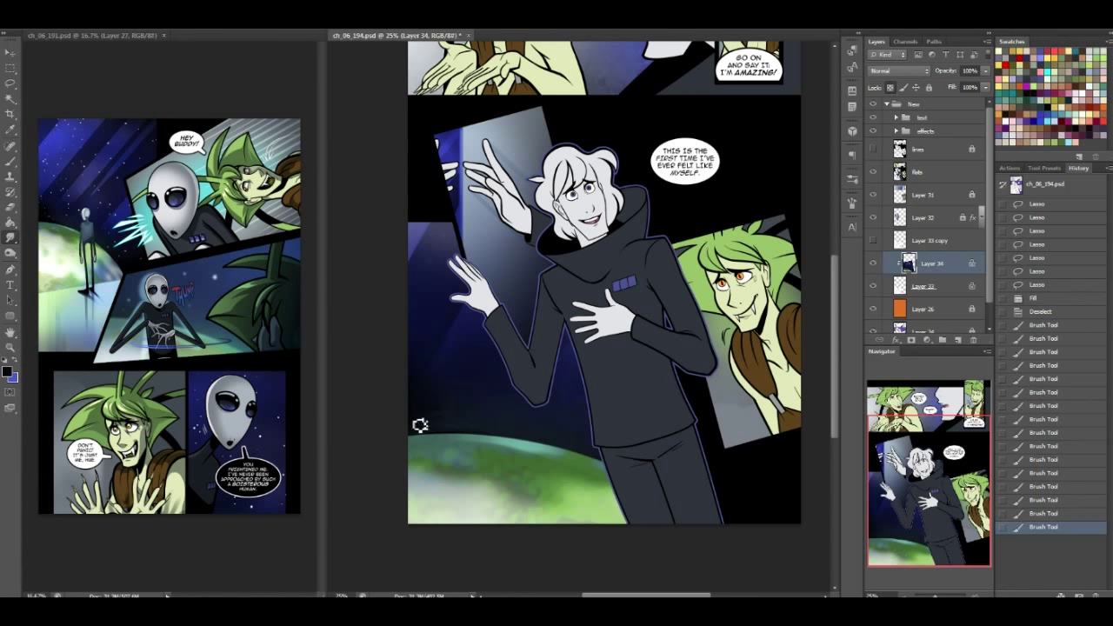
mouse_move(446, 432)
mouse_down()
mouse_move(487, 430)
mouse_move(506, 417)
mouse_move(503, 396)
mouse_up()
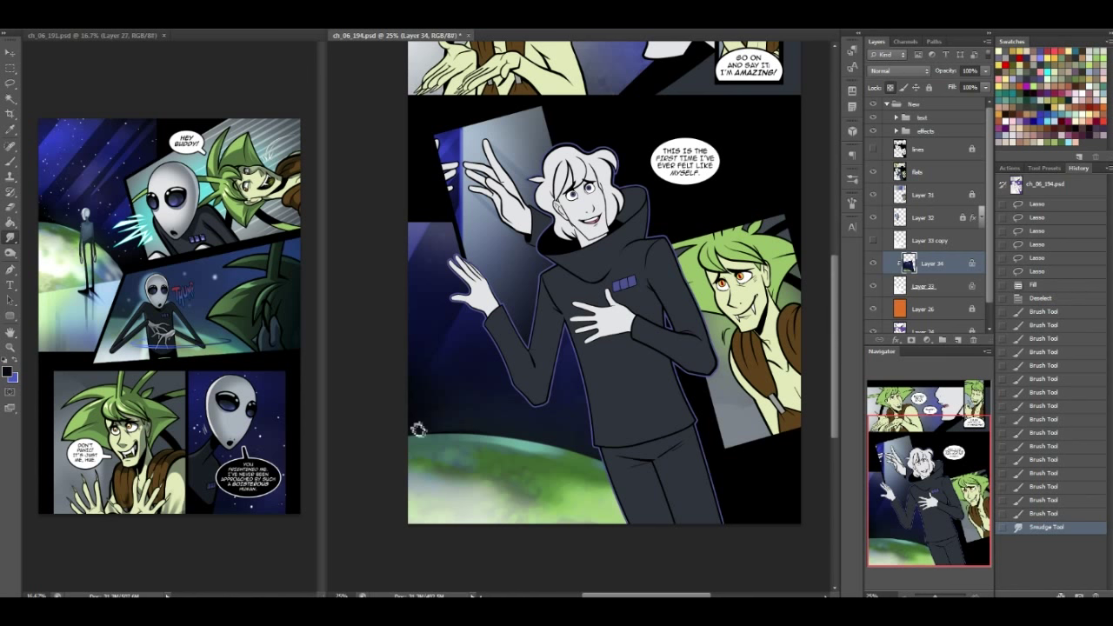
key(ctrl+s)
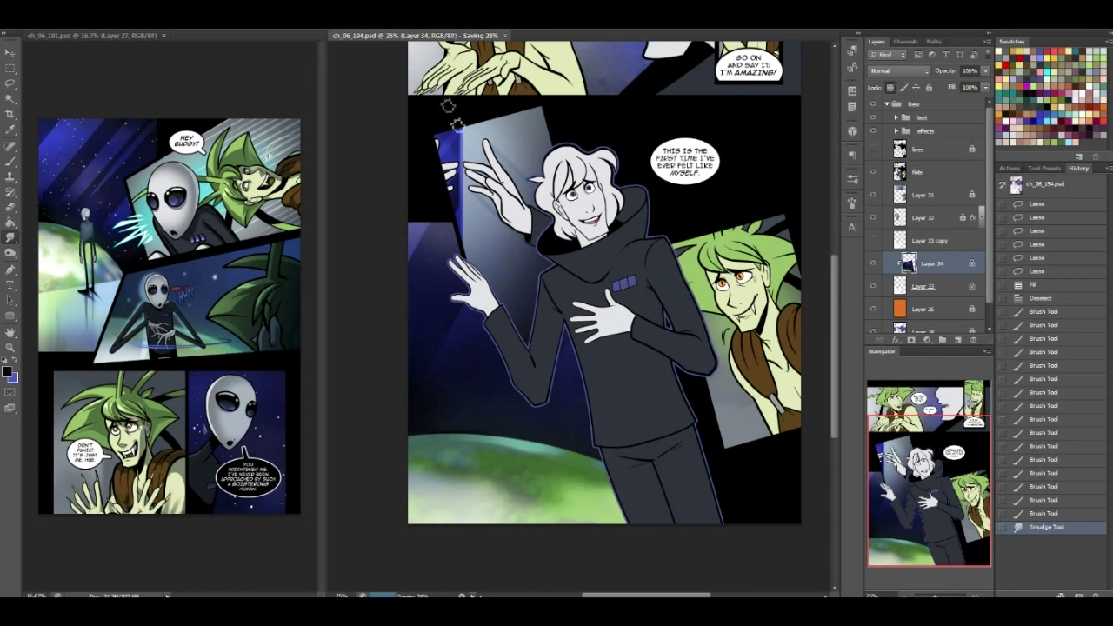
Show Layer 33 copy and set its blending mode to Normal
click(874, 238)
click(928, 242)
click(900, 70)
click(878, 84)
Lasso the sketched foreground figure on Layer 33 copy, clear everything outside the selection, and deselect
click(16, 80)
drag(477, 447, 510, 420)
drag(482, 475, 503, 435)
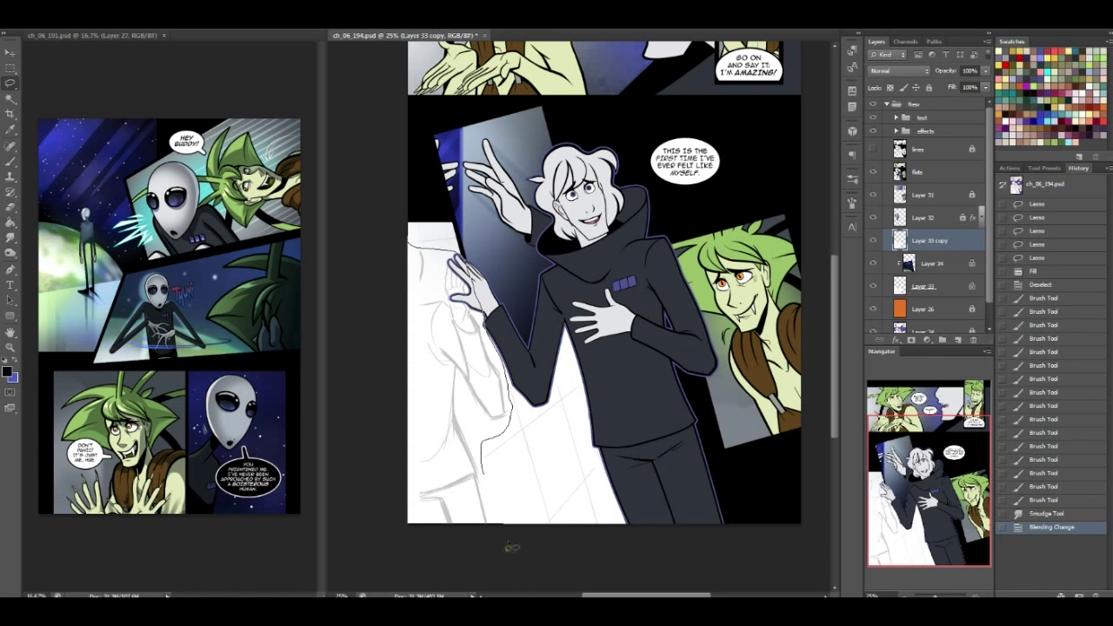
drag(518, 474, 516, 475)
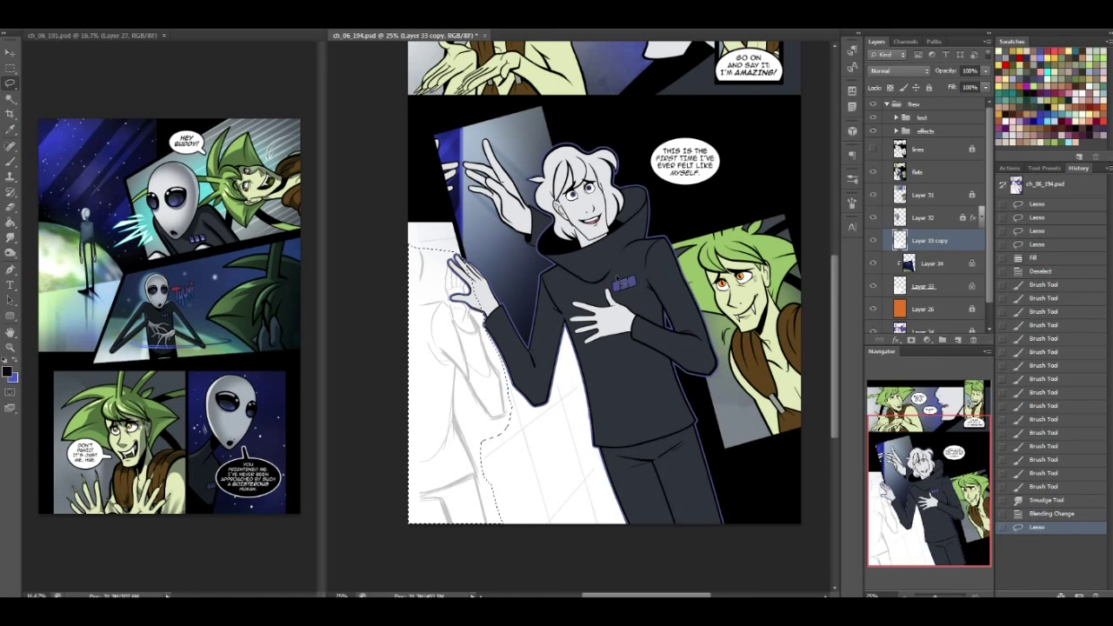
key(ctrl+shift+i)
key(Delete)
key(ctrl+d)
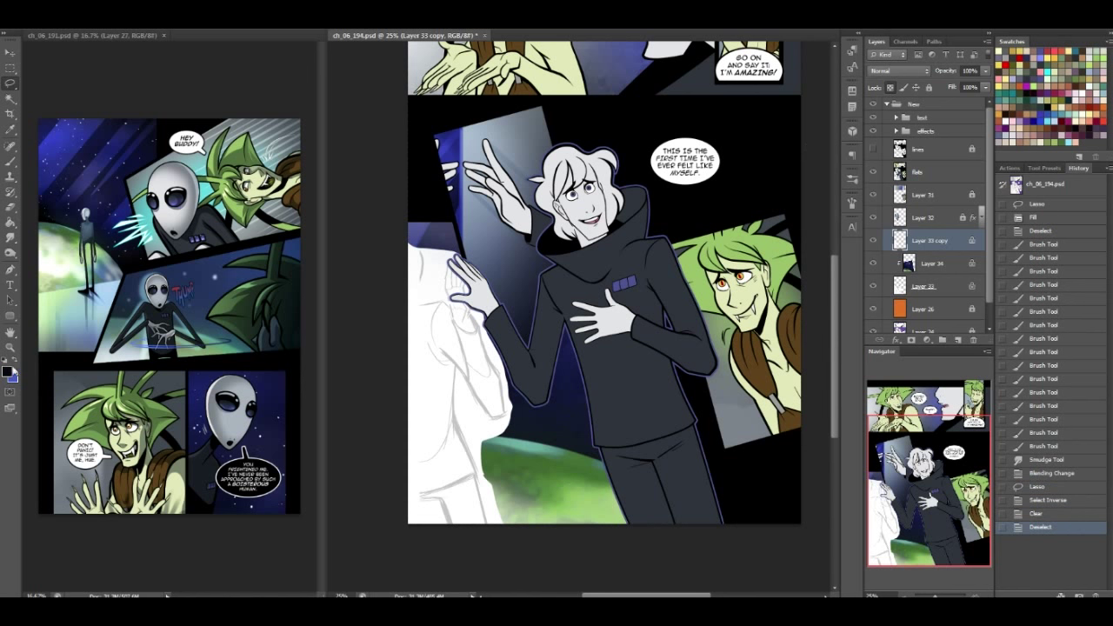
Set the foreground colour to a dark blue sampled from the middle panel of ch_06_191.psd
click(9, 372)
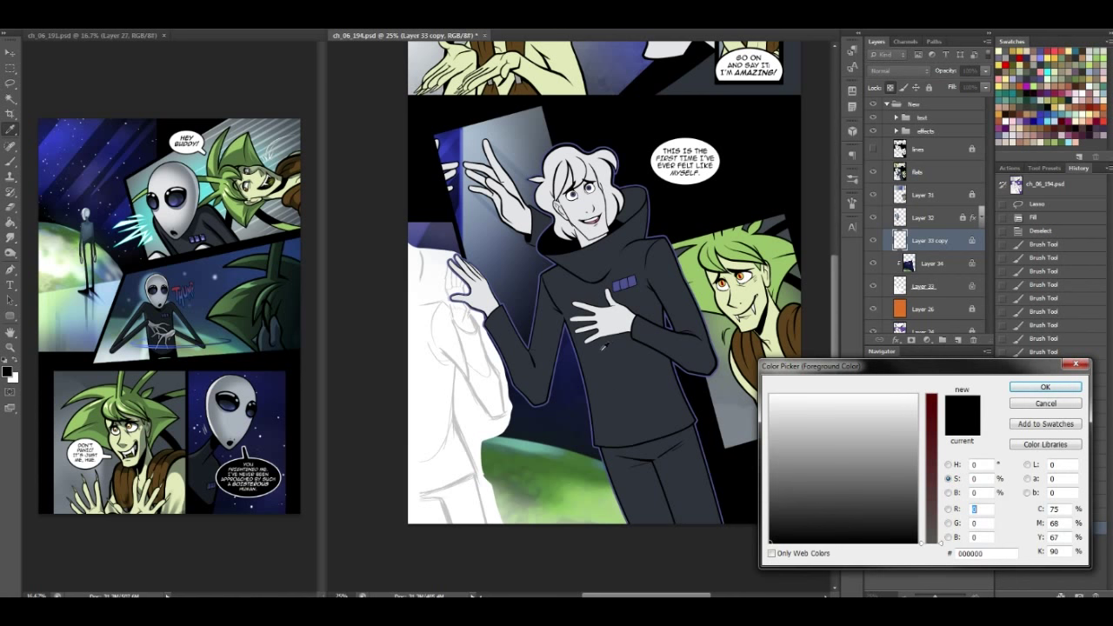
click(295, 244)
click(1051, 388)
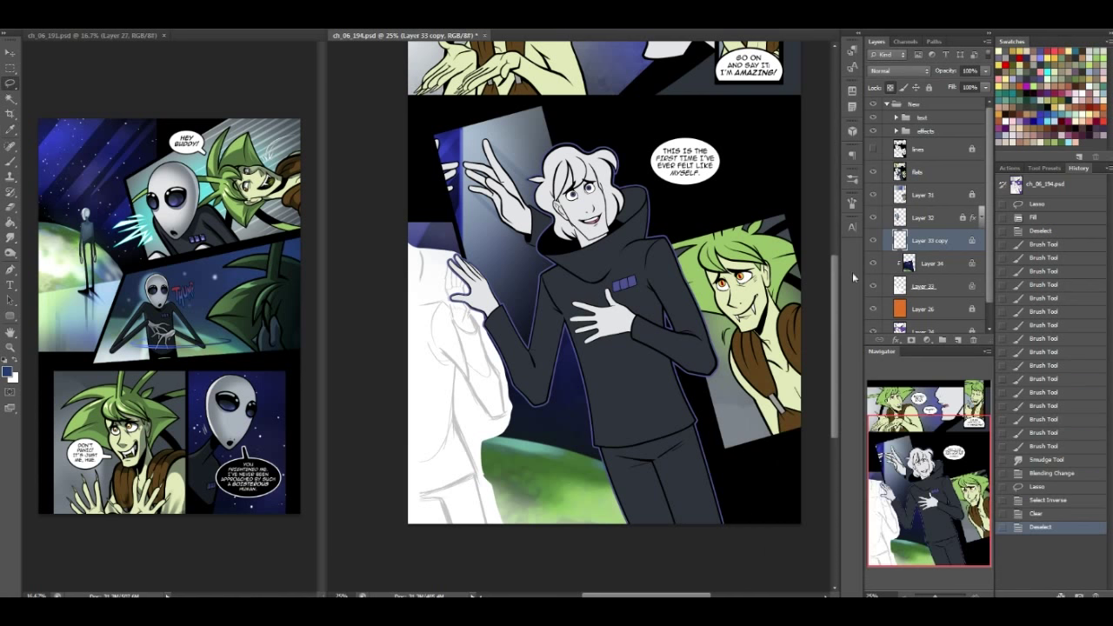
Try the Stamp filter on the sketched figure with Light/Dark Balance 50 and Smoothness 19
click(184, 7)
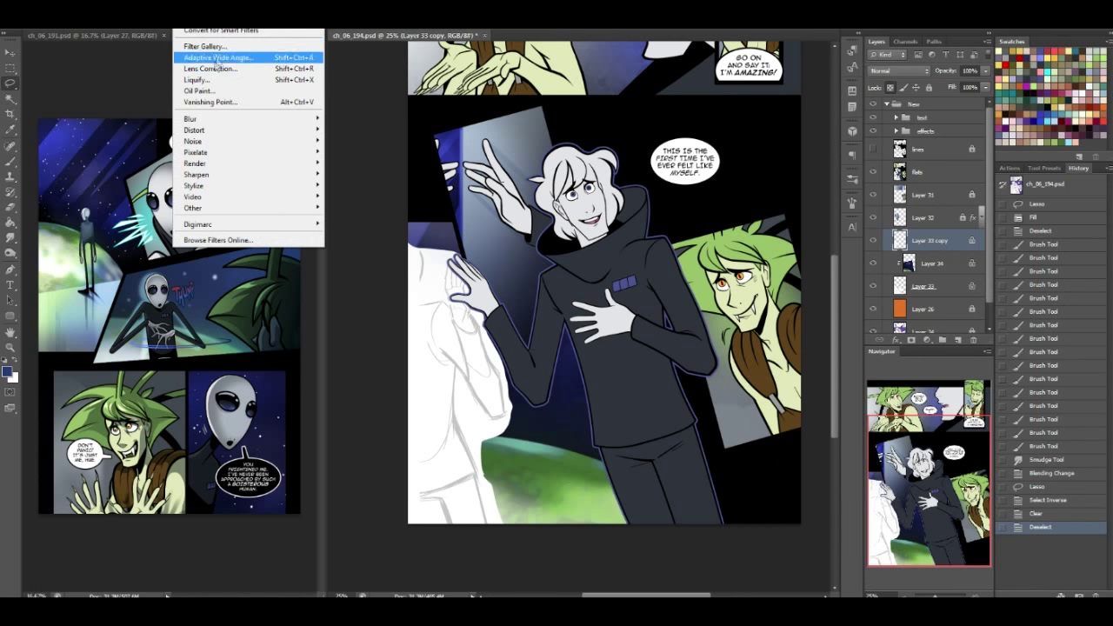
click(233, 47)
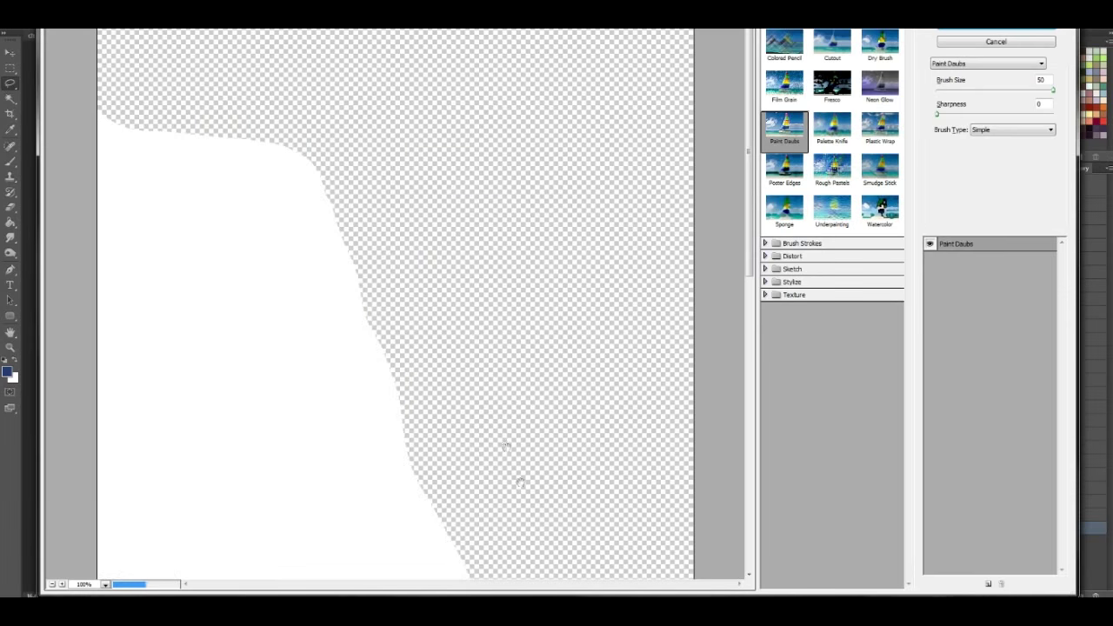
click(793, 282)
click(793, 268)
click(880, 416)
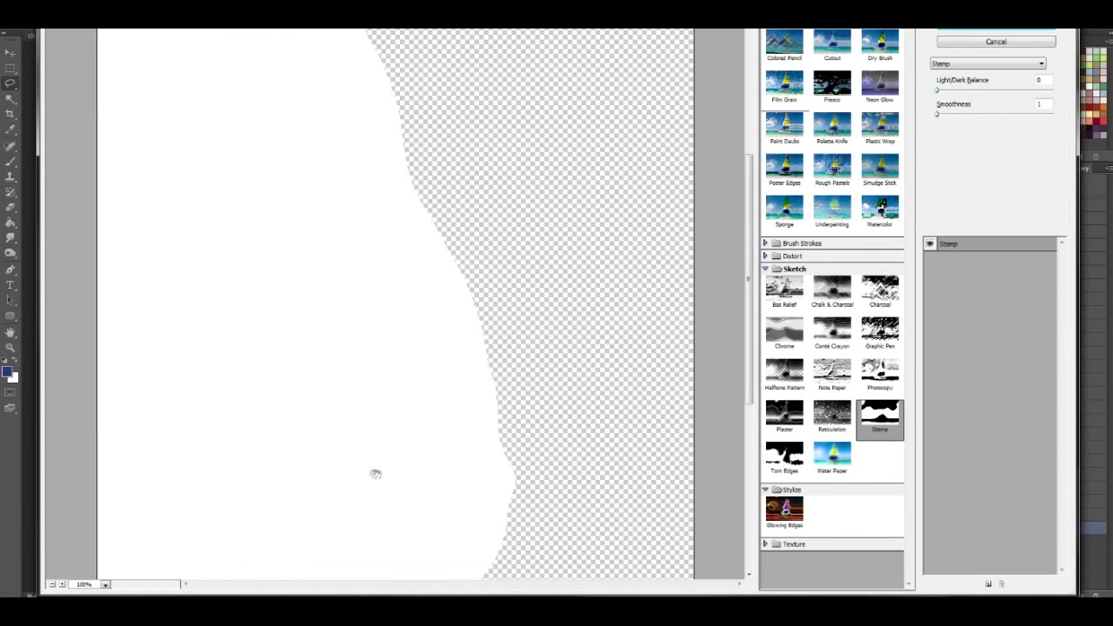
drag(376, 474, 477, 288)
drag(957, 91, 995, 92)
drag(937, 114, 1069, 90)
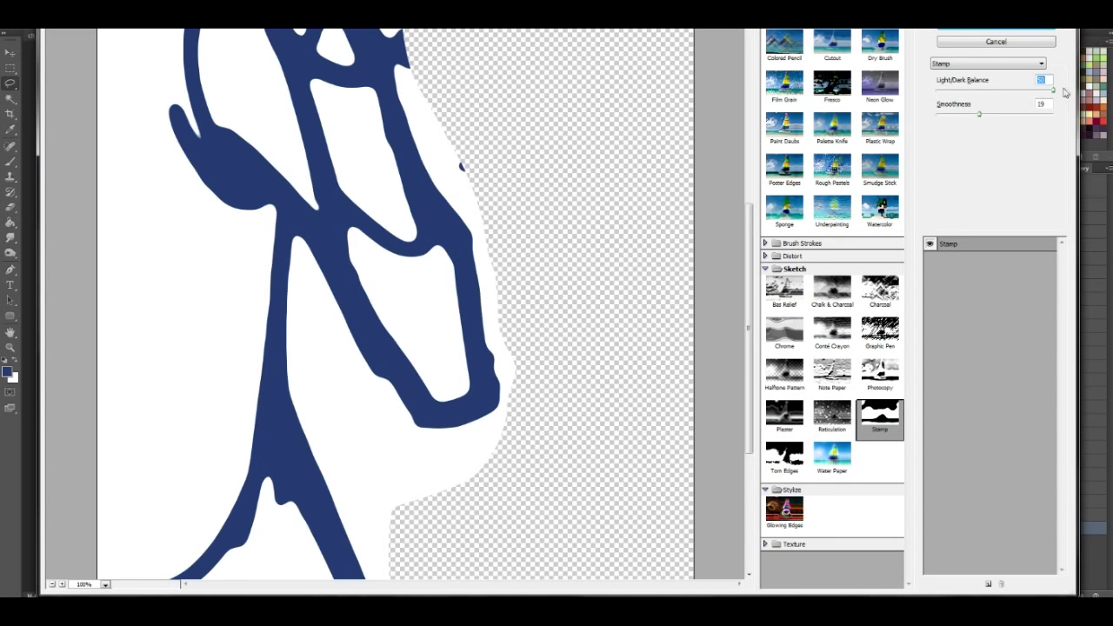
Refine the Stamp preview to Light/Dark Balance 49 and Smoothness 13, and inspect the sketch's arm and hand lines
drag(980, 117, 946, 120)
mouse_move(1053, 92)
mouse_down()
mouse_move(1021, 92)
mouse_move(1051, 94)
mouse_up()
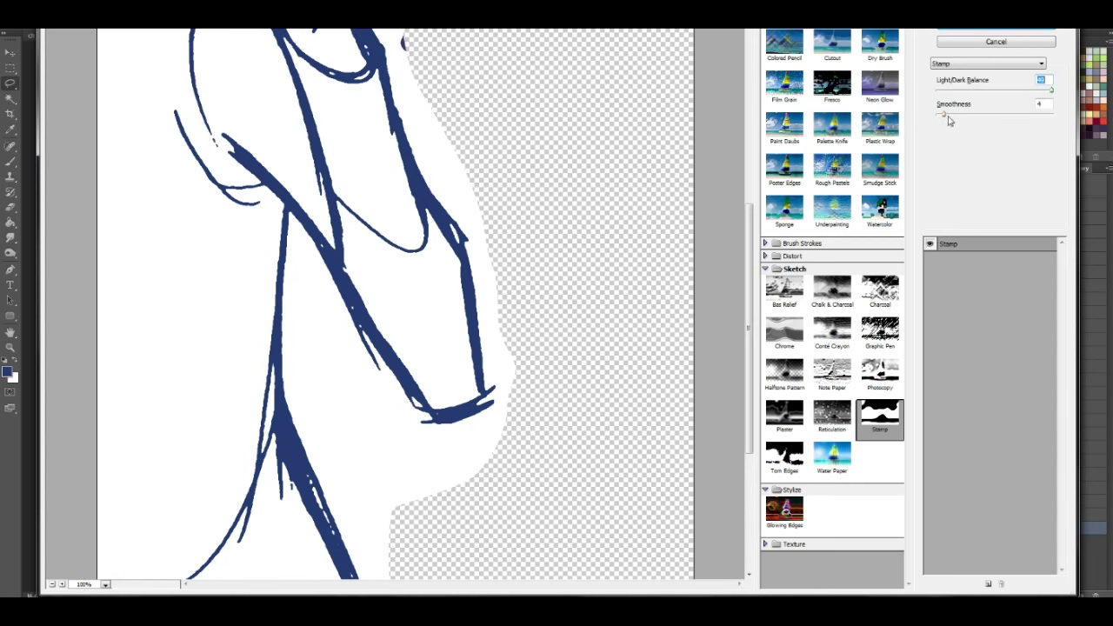
mouse_move(950, 121)
mouse_down()
mouse_move(939, 118)
mouse_move(965, 119)
mouse_up()
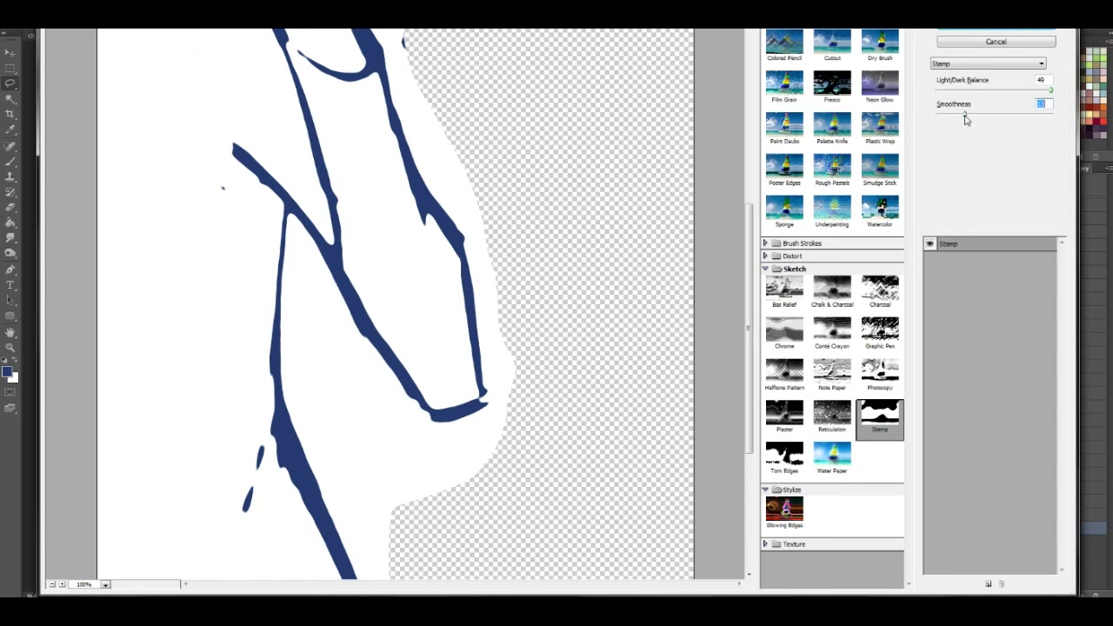
drag(443, 459, 495, 374)
drag(488, 134, 480, 383)
drag(454, 253, 419, 127)
Try the Paint Daubs filter on the sketch with brush size 7, sharpness 0 and the Wide Blurry brush type
click(778, 122)
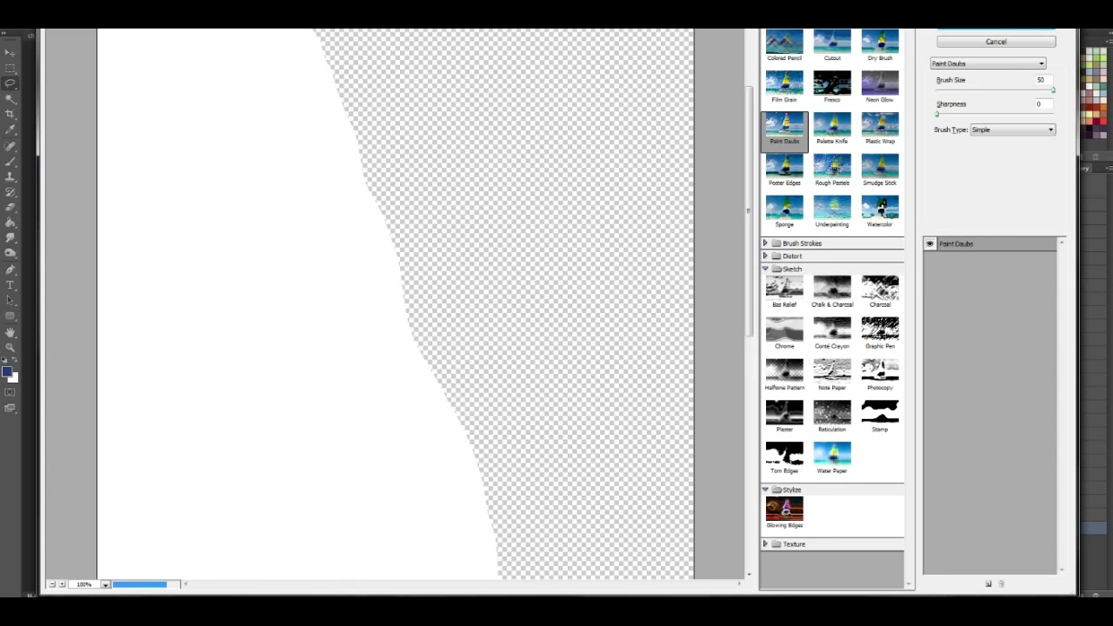
mouse_move(958, 92)
mouse_down()
mouse_move(941, 92)
mouse_move(961, 116)
mouse_move(936, 115)
mouse_up()
click(1028, 130)
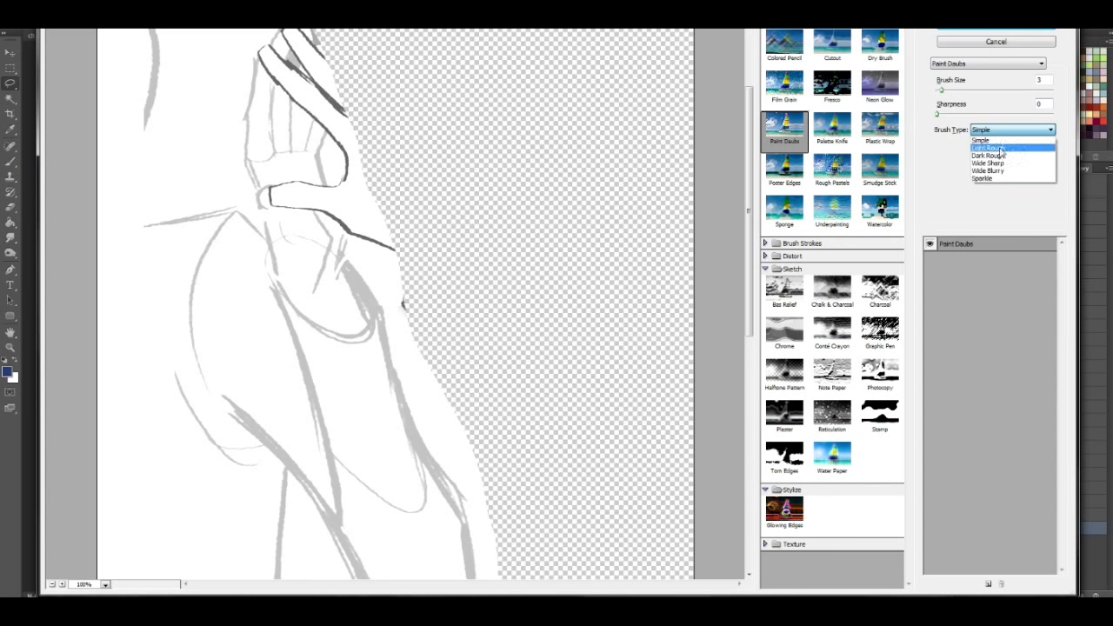
click(991, 163)
click(1013, 129)
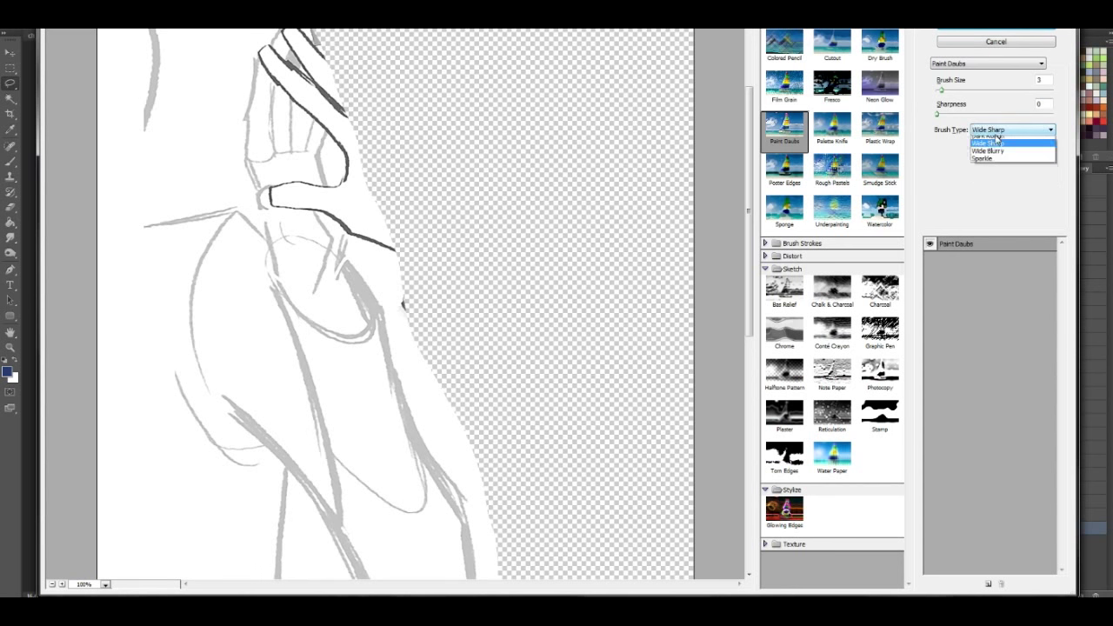
click(1000, 171)
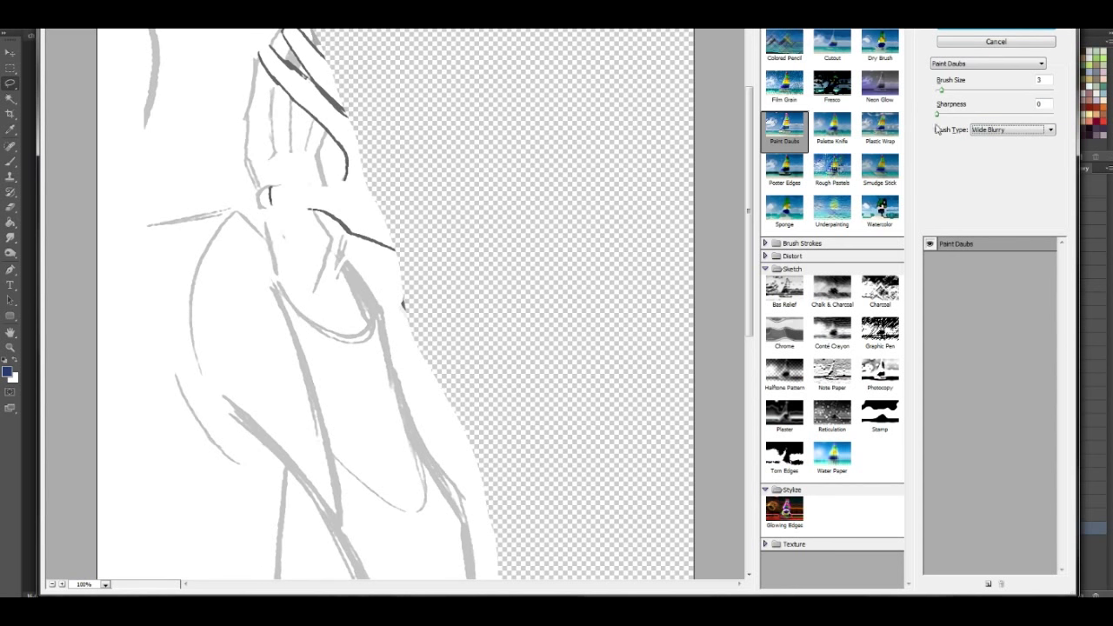
drag(943, 91, 951, 92)
drag(593, 322, 606, 134)
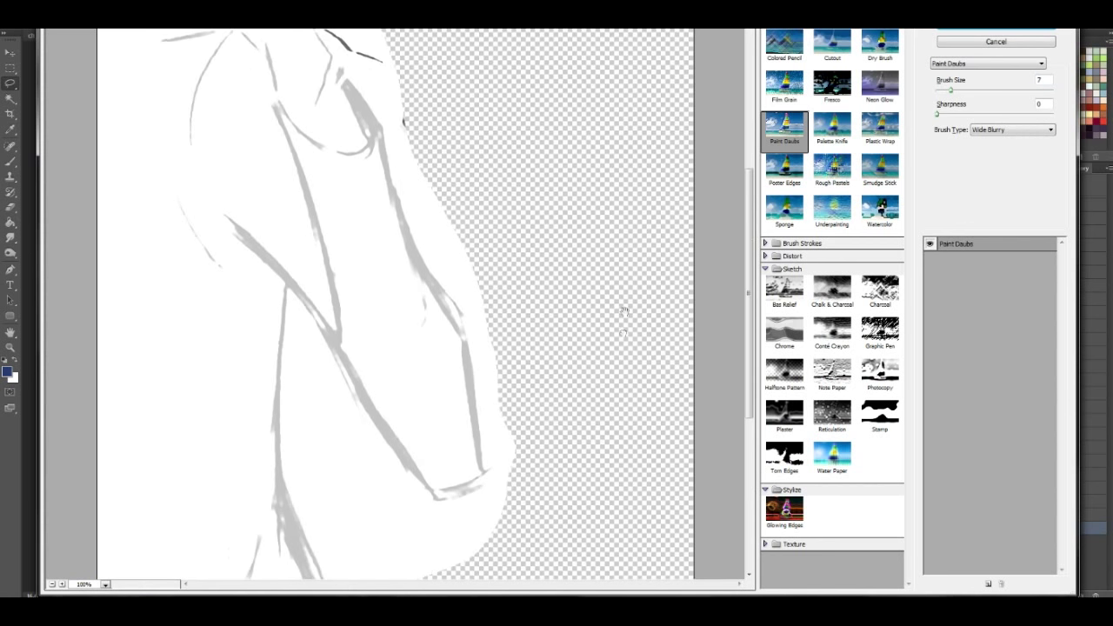
Try the Poster Edges filter on the sketch with edge thickness 9, edge intensity 0 and posterization 6
click(785, 166)
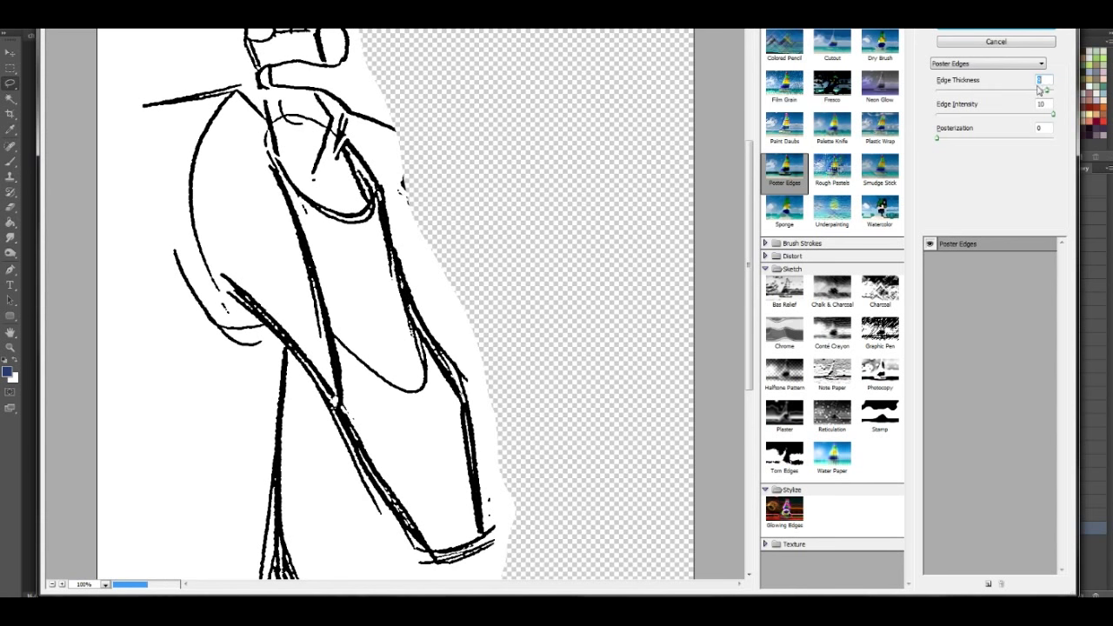
drag(937, 139, 976, 137)
drag(1048, 128, 1051, 127)
drag(1053, 114, 904, 121)
scroll(576, 318, down, 3)
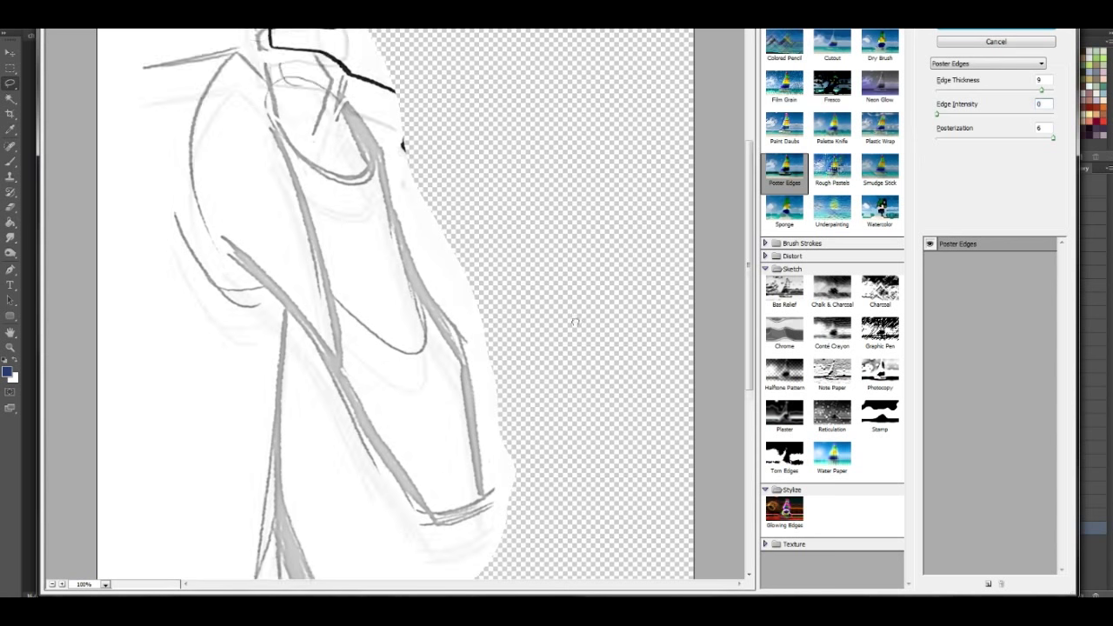
Try the Photocopy filter on the sketch with detail 11 and darkness 50
click(880, 374)
scroll(576, 336, up, 4)
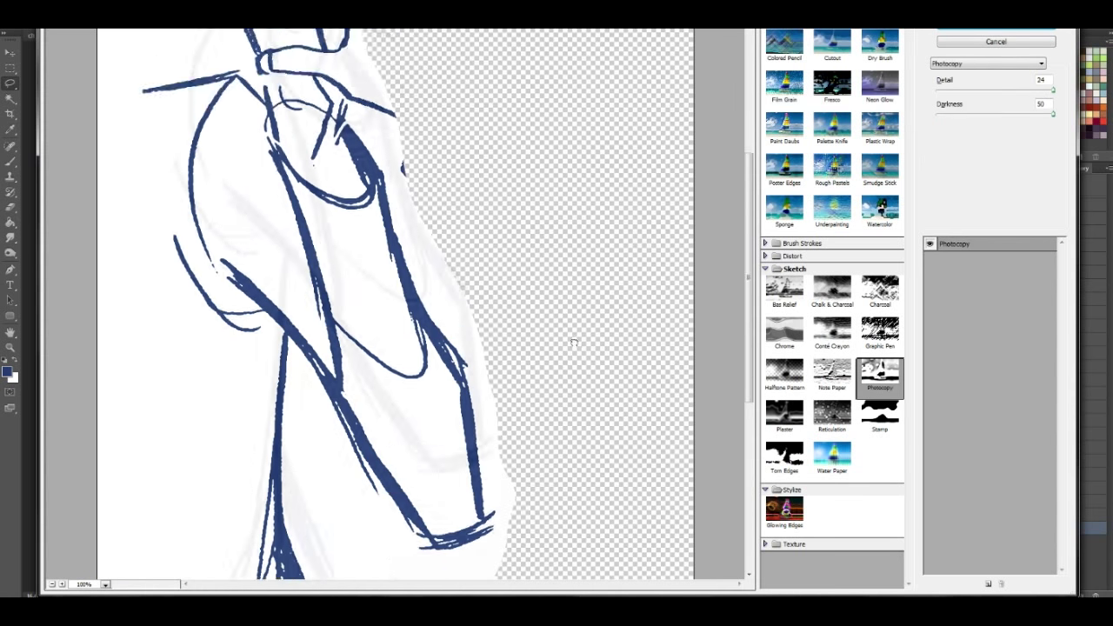
drag(956, 91, 1074, 113)
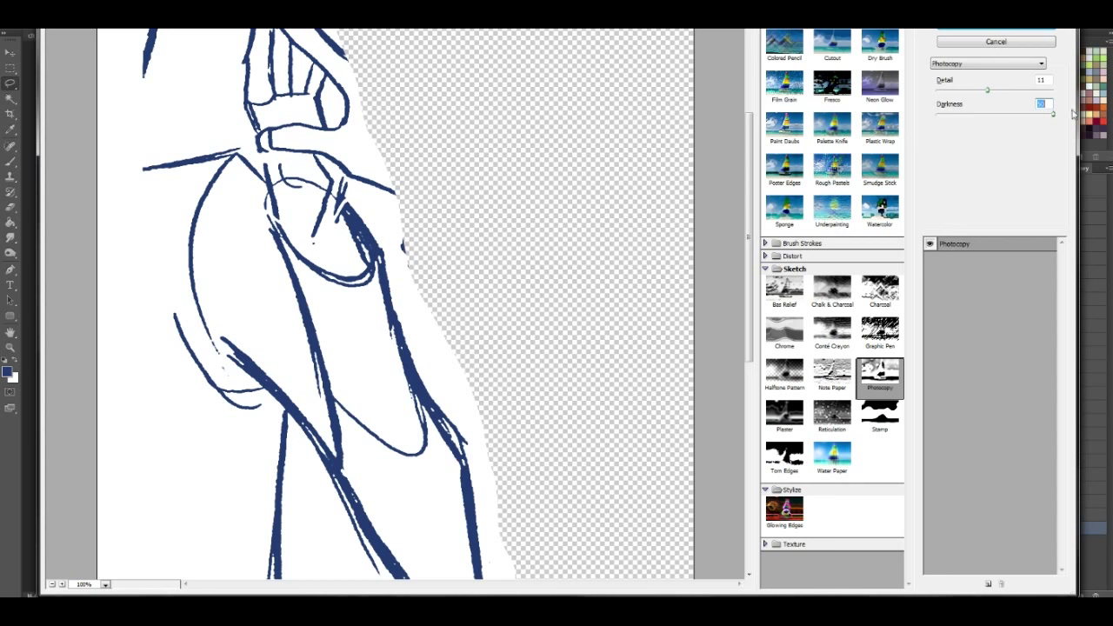
mouse_move(724, 273)
mouse_down()
mouse_move(574, 82)
mouse_move(534, 251)
mouse_move(594, 130)
mouse_move(600, 80)
mouse_move(587, 304)
mouse_up()
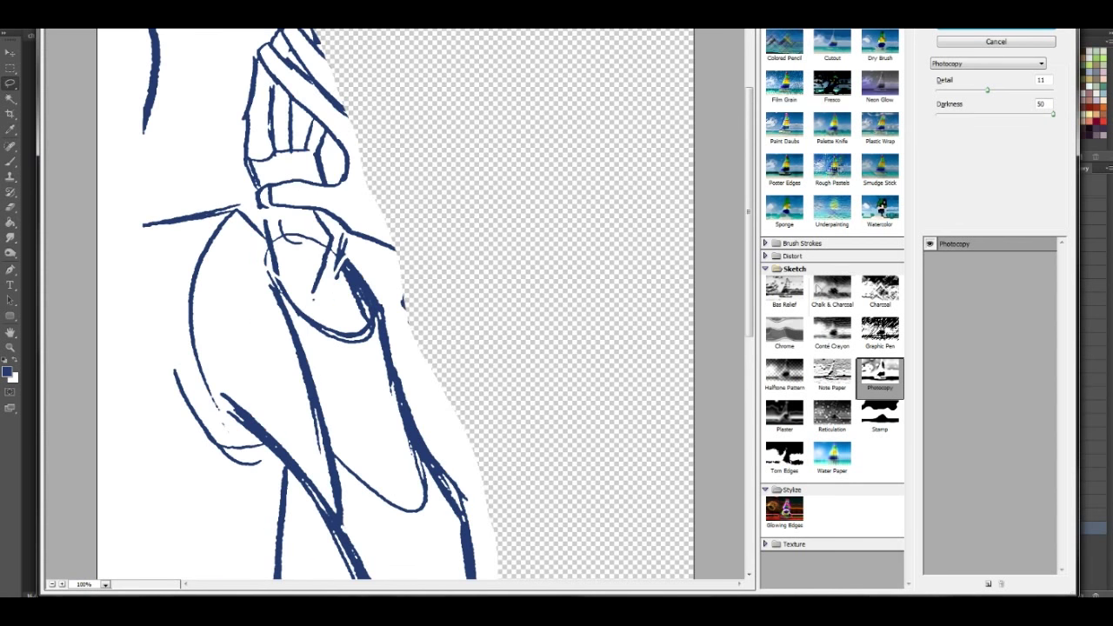
Try the Torn Edges filter on the sketch with a raised image balance, smoothness 15 and contrast 9
click(784, 421)
click(792, 456)
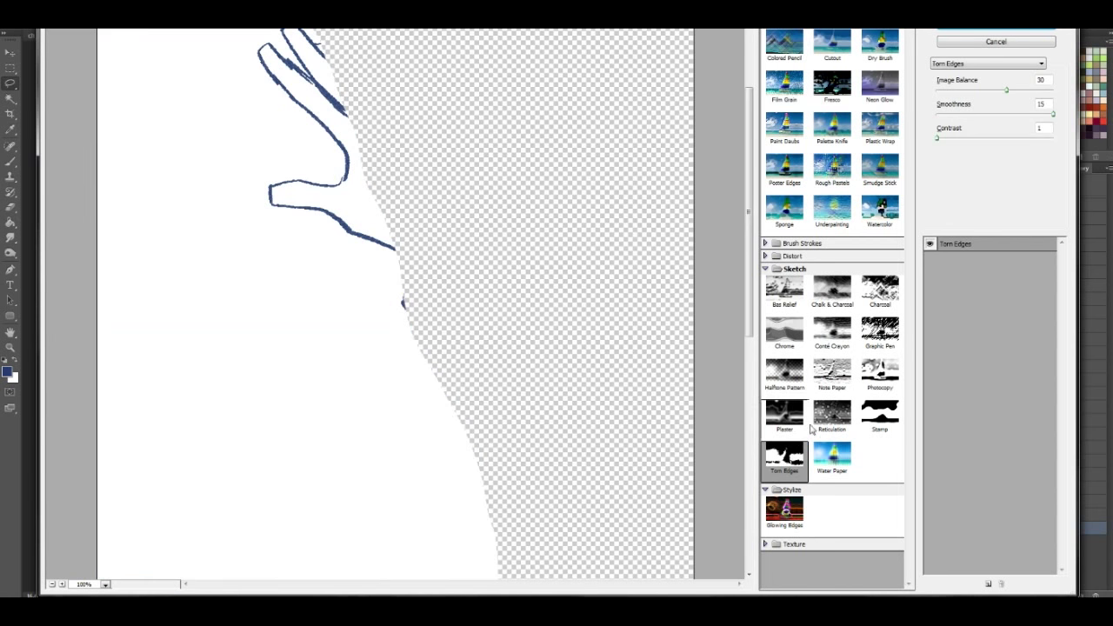
drag(394, 466, 388, 334)
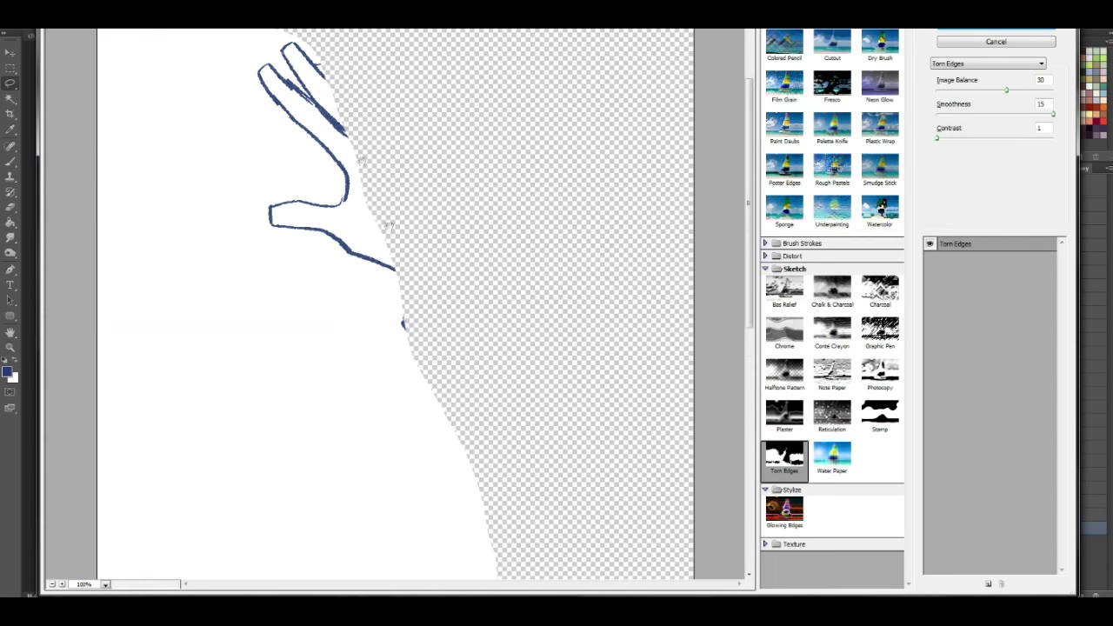
drag(377, 385, 377, 339)
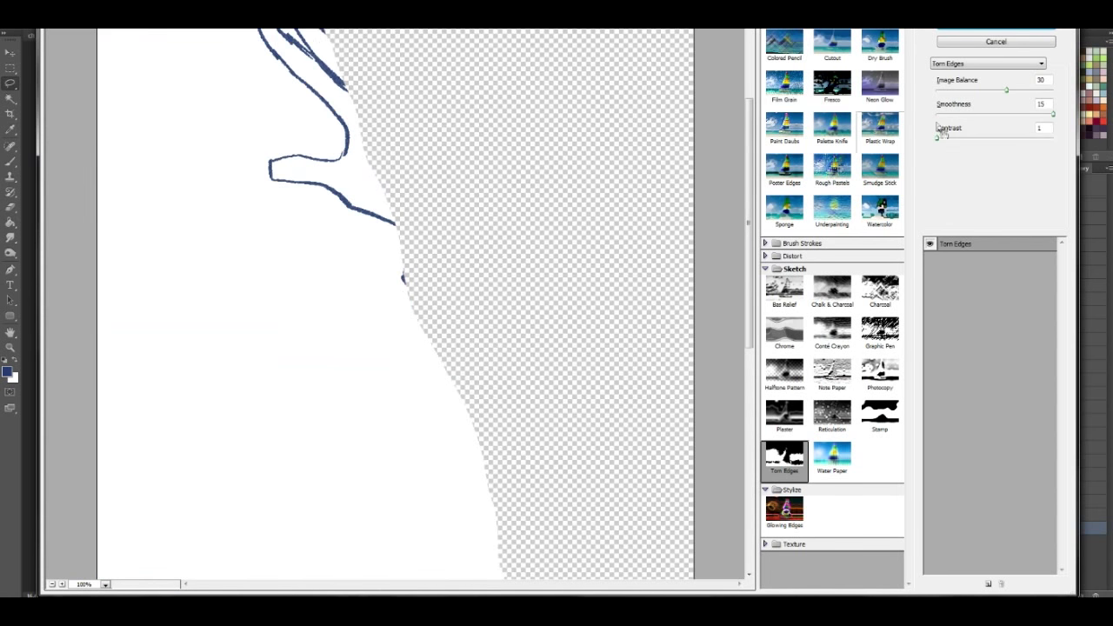
drag(937, 140, 963, 140)
drag(997, 88, 1027, 87)
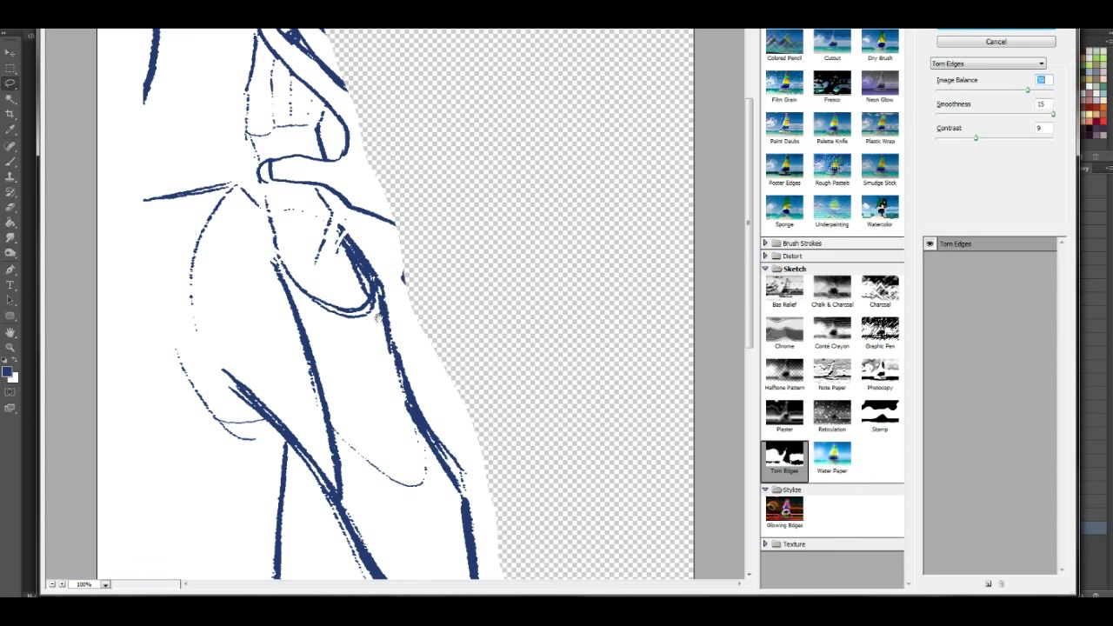
Try the Conté Crayon filter on the sketch with foreground and background levels of 15 and relief 0
click(832, 332)
click(788, 334)
click(839, 335)
drag(377, 386, 392, 308)
drag(979, 108, 922, 117)
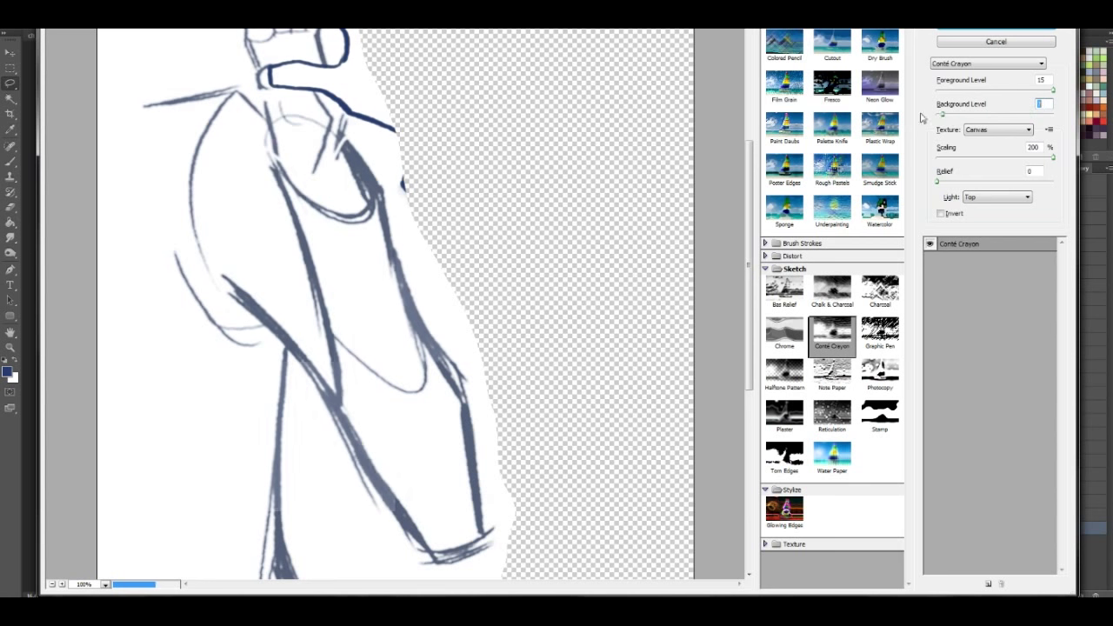
drag(939, 185, 857, 171)
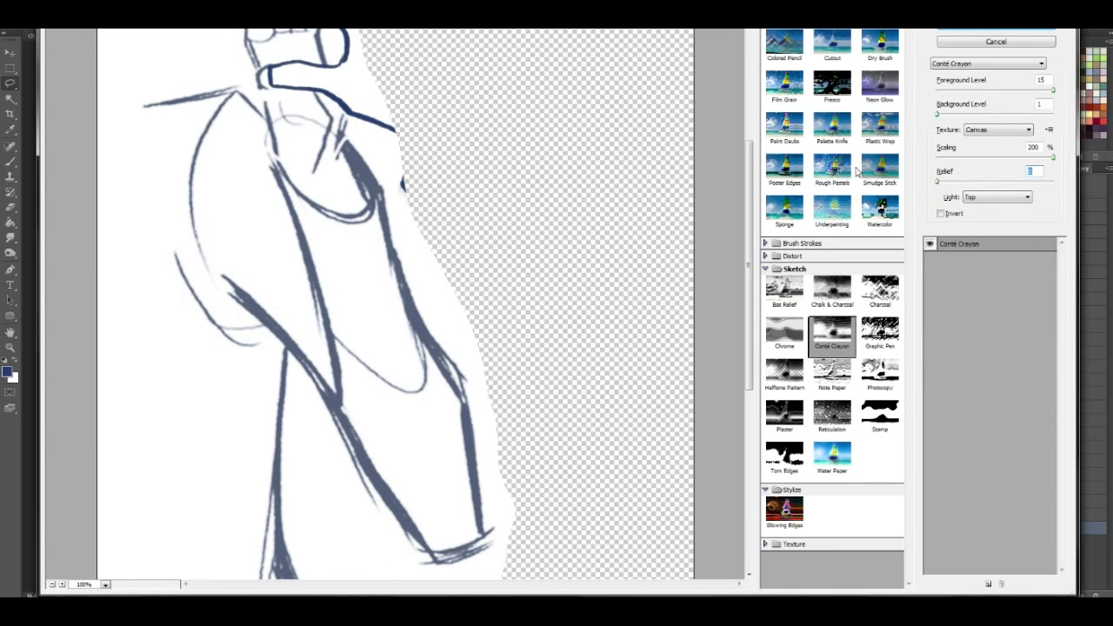
mouse_move(973, 92)
mouse_down()
mouse_move(952, 90)
mouse_move(1101, 97)
mouse_up()
drag(946, 105, 1093, 105)
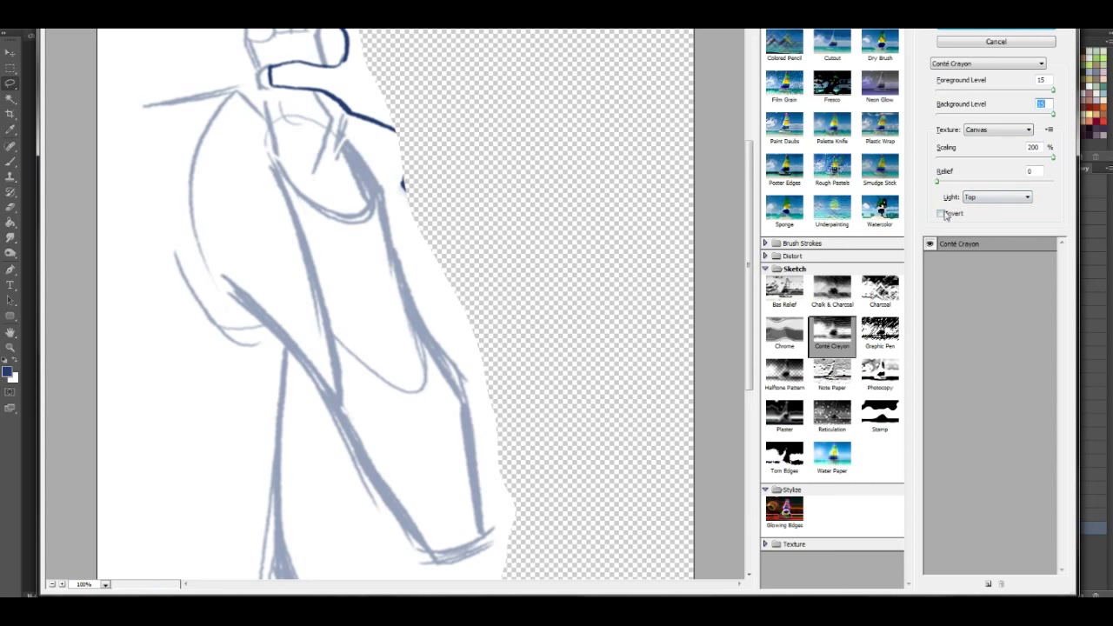
Try the Stamp filter again with Light/Dark Balance 50 and a higher smoothness, and leave the Filter Gallery without applying it
click(880, 415)
drag(981, 93, 1075, 97)
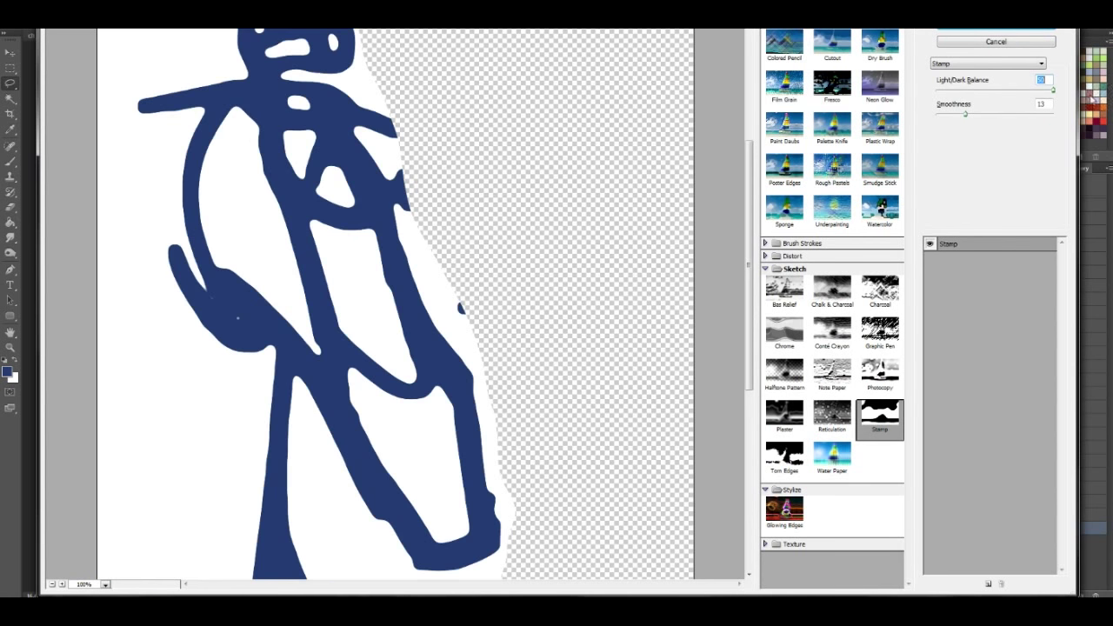
mouse_move(967, 115)
mouse_down()
mouse_move(903, 119)
mouse_move(1073, 113)
mouse_move(1041, 114)
mouse_move(1031, 92)
mouse_move(1014, 95)
mouse_move(1017, 115)
mouse_move(980, 114)
mouse_up()
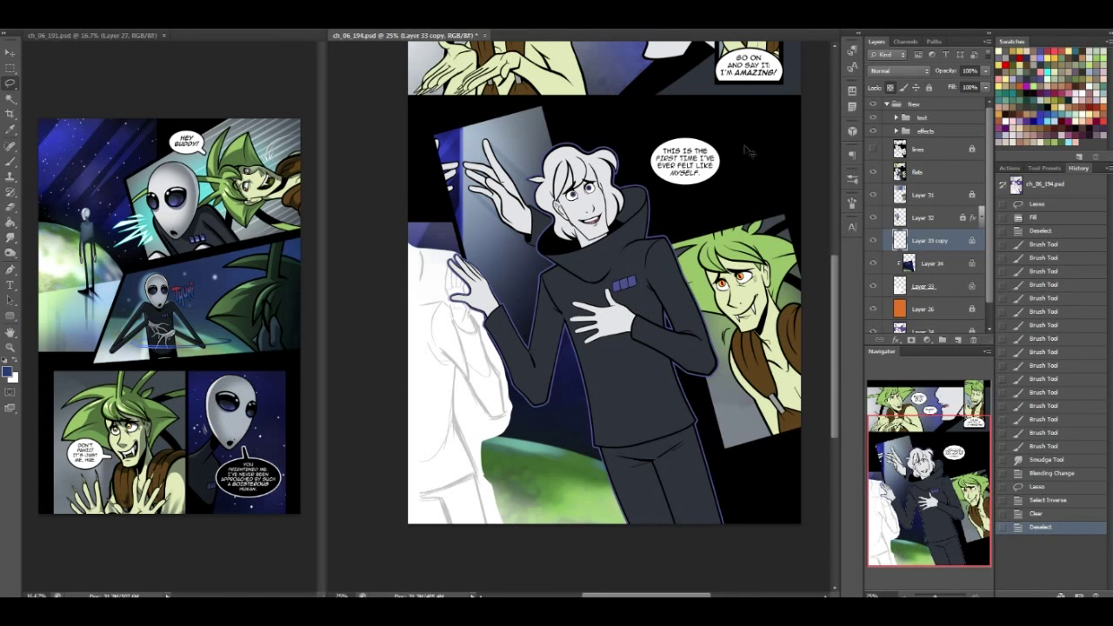
Darken the sketch lines on Layer 33 copy with Levels by sampling a grey line as the black point
key(ctrl+l)
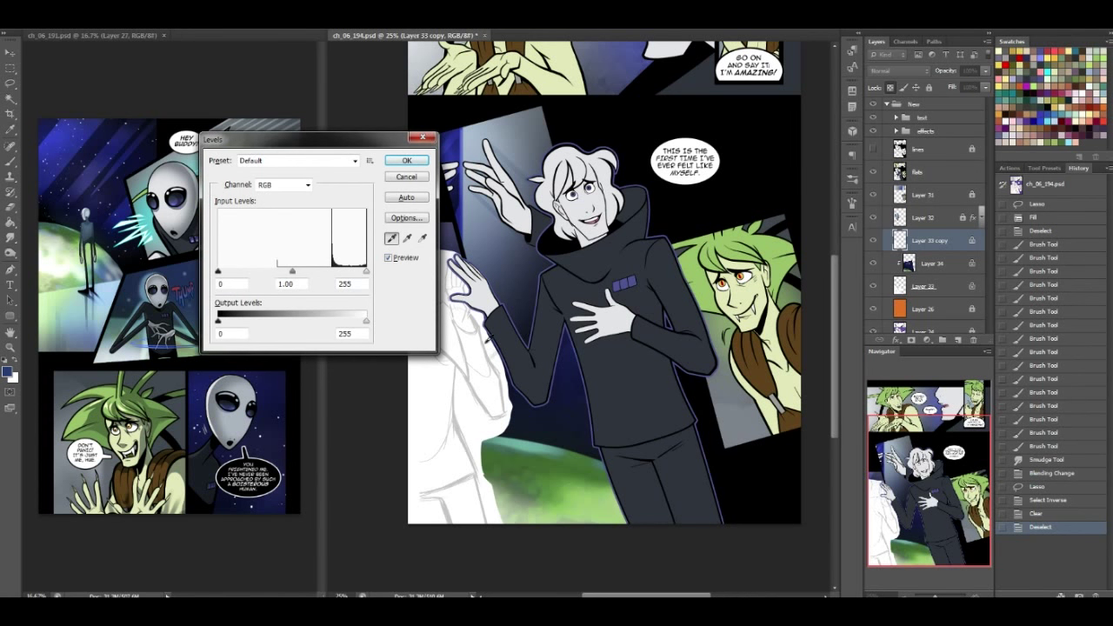
click(477, 316)
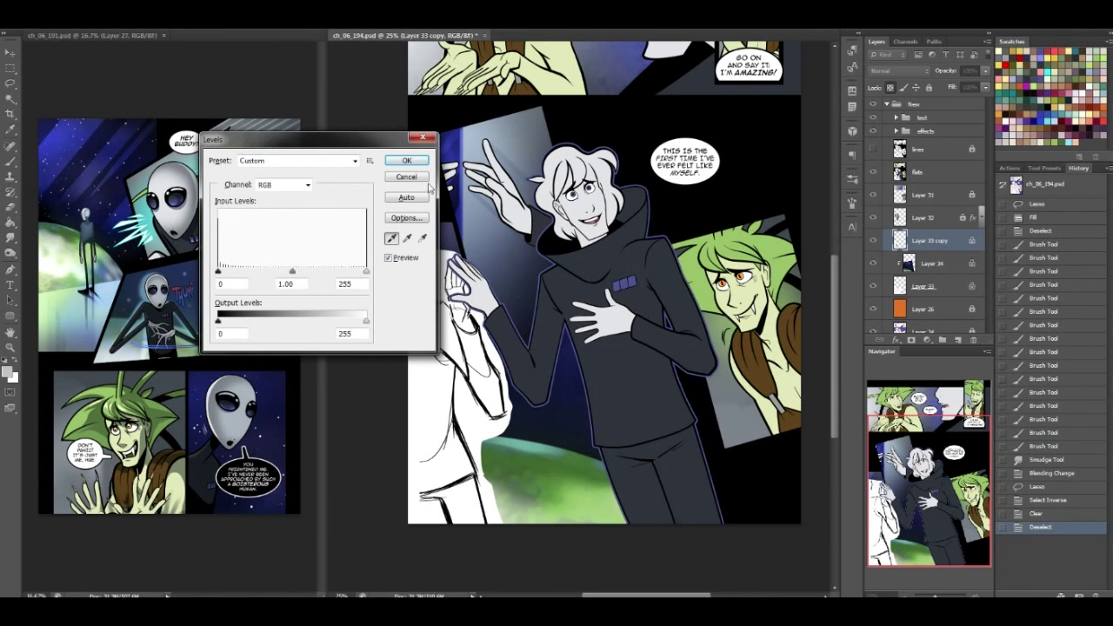
click(406, 161)
Apply the Stamp filter to the sketch with Light/Dark Balance 48 and Smoothness 12
click(183, 7)
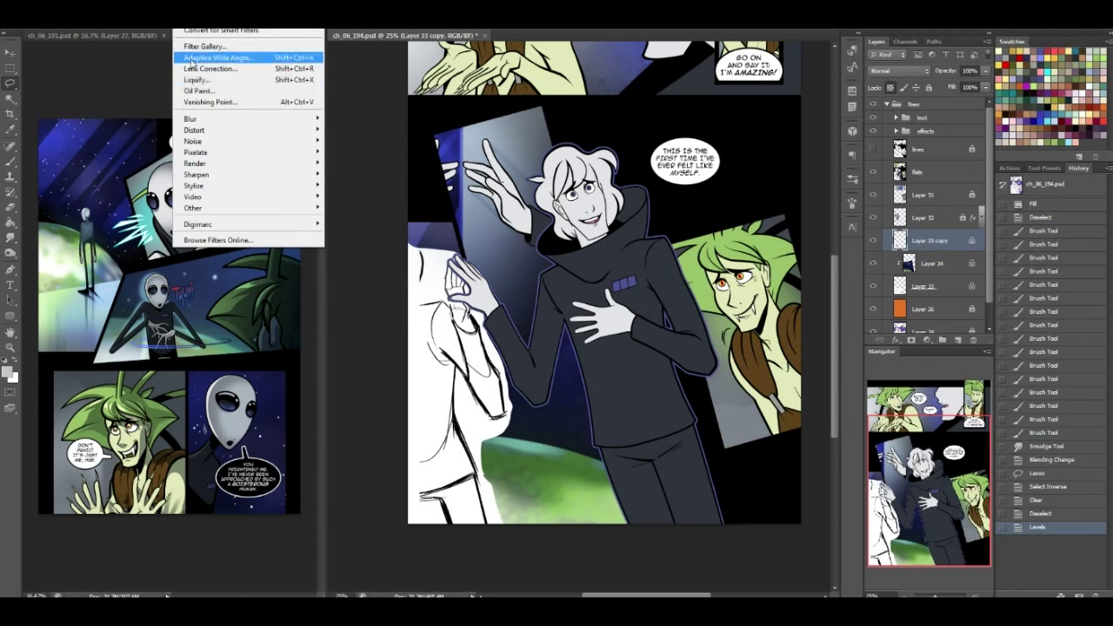
click(214, 46)
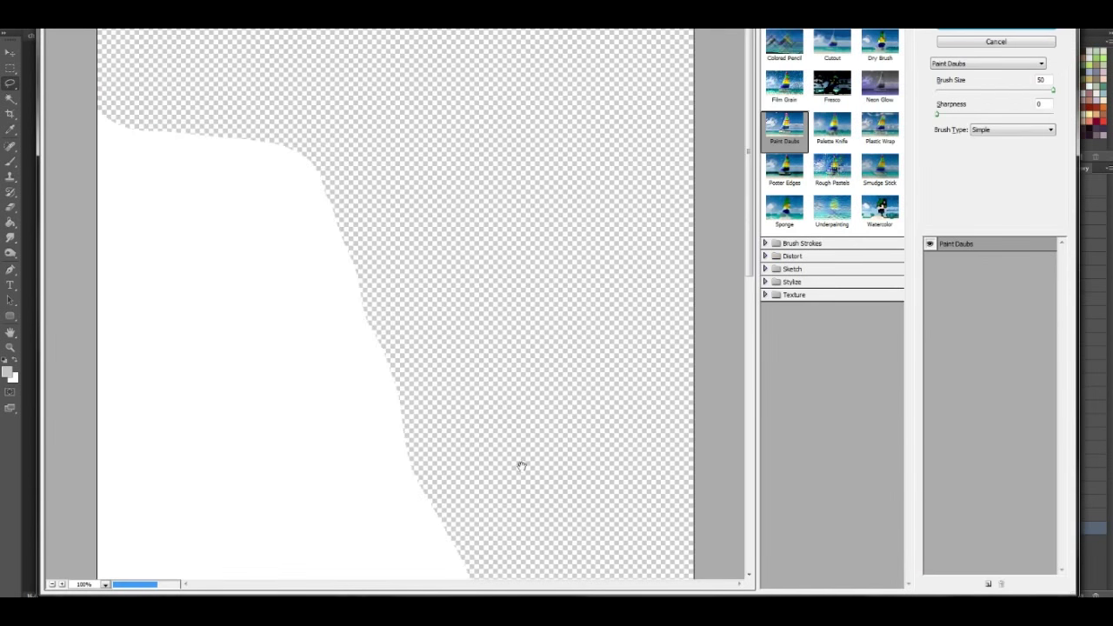
mouse_move(965, 92)
mouse_down()
mouse_move(943, 90)
mouse_move(944, 114)
mouse_move(962, 117)
mouse_move(910, 119)
mouse_up()
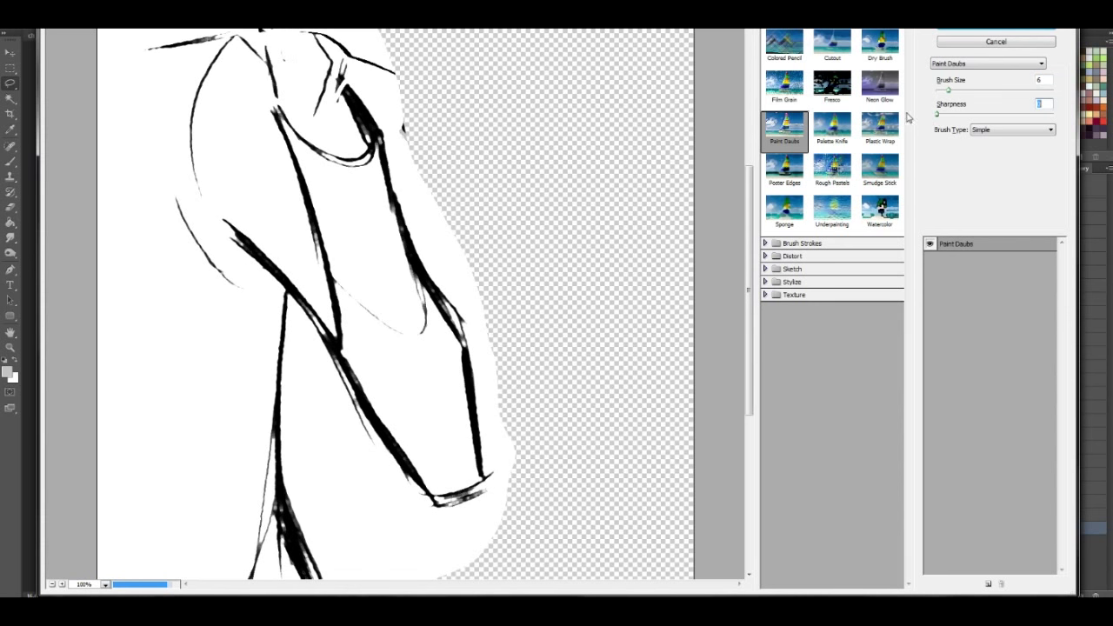
click(840, 294)
click(840, 282)
click(845, 269)
click(880, 415)
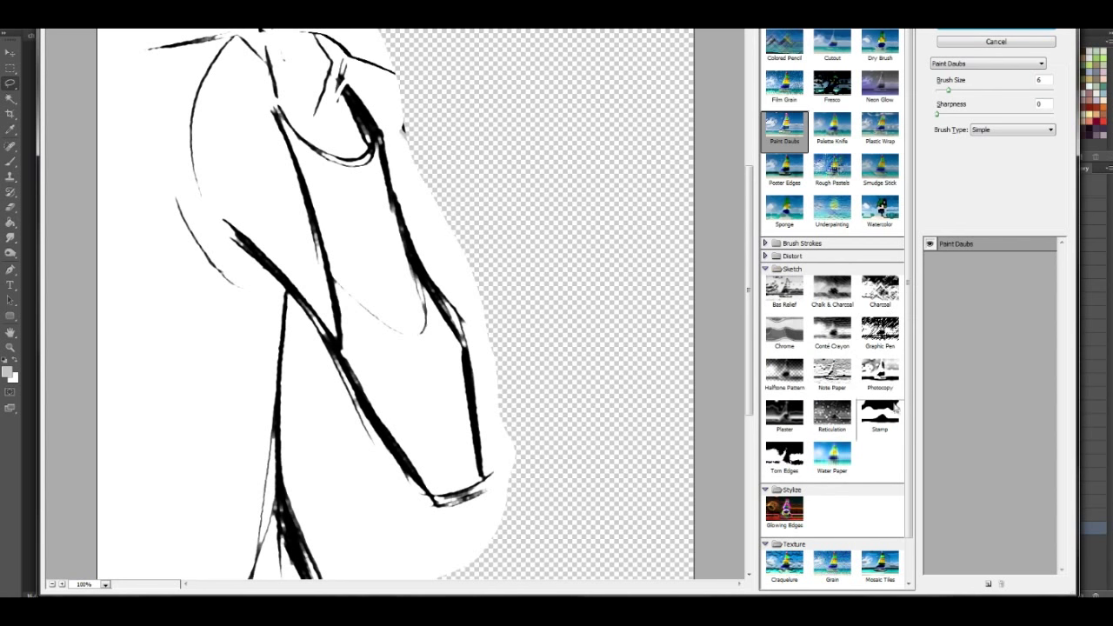
mouse_move(943, 97)
mouse_down()
mouse_move(961, 97)
mouse_move(968, 114)
mouse_move(962, 92)
mouse_move(1000, 93)
mouse_move(944, 93)
mouse_move(1061, 89)
mouse_move(1049, 92)
mouse_up()
drag(548, 361, 609, 316)
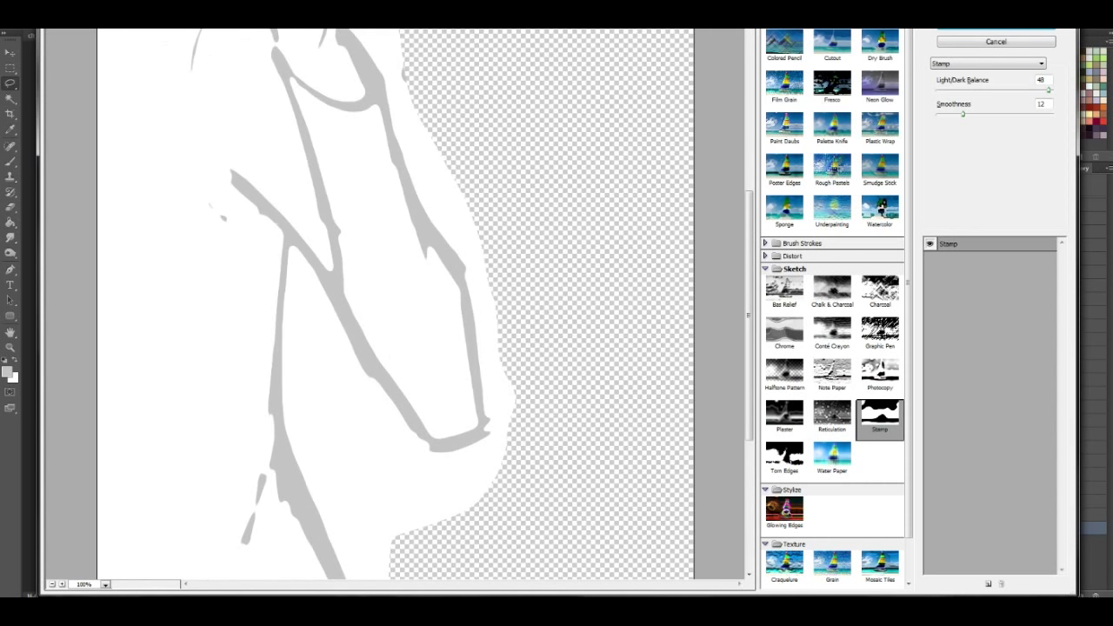
click(1000, 30)
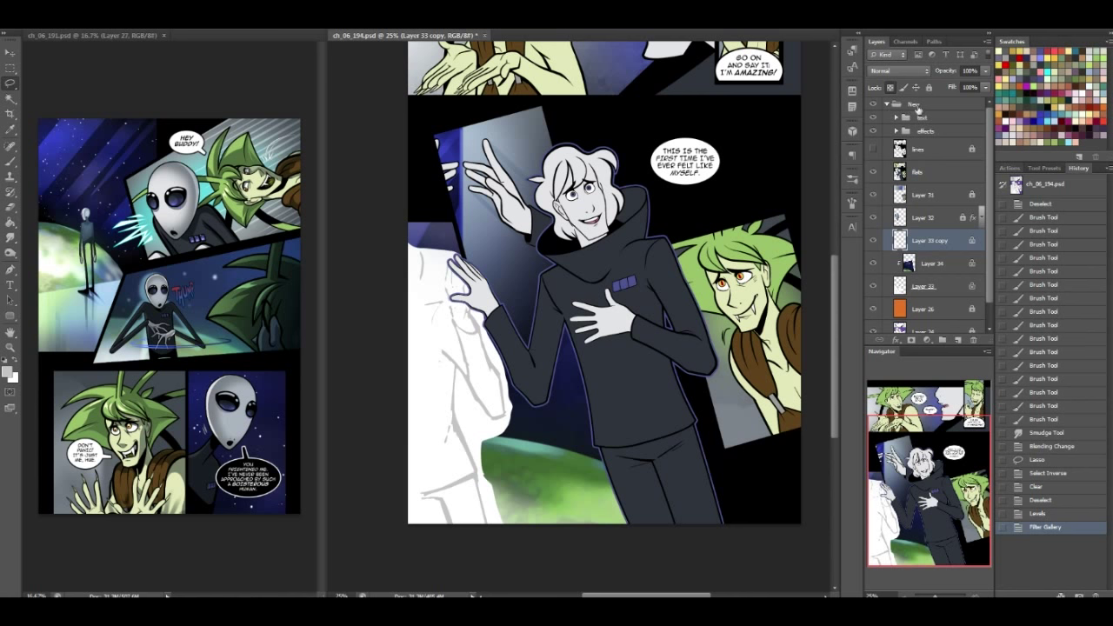
Choose a brush preset for painting and add a new layer directly above Layer 34
click(11, 161)
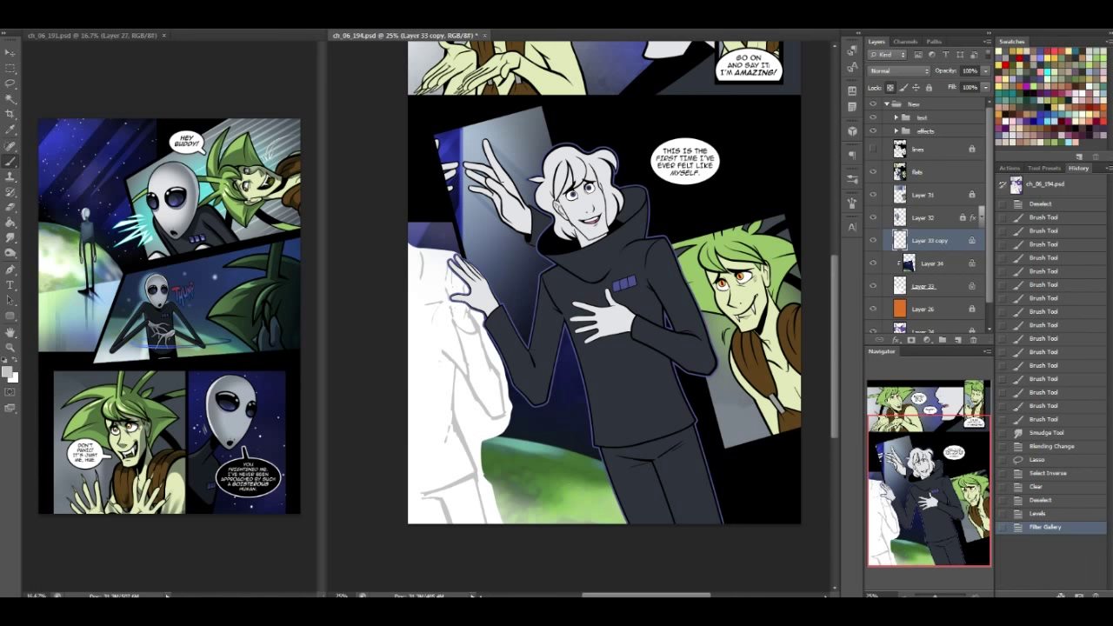
click(44, 21)
click(73, 298)
drag(53, 55, 63, 54)
click(933, 268)
click(932, 263)
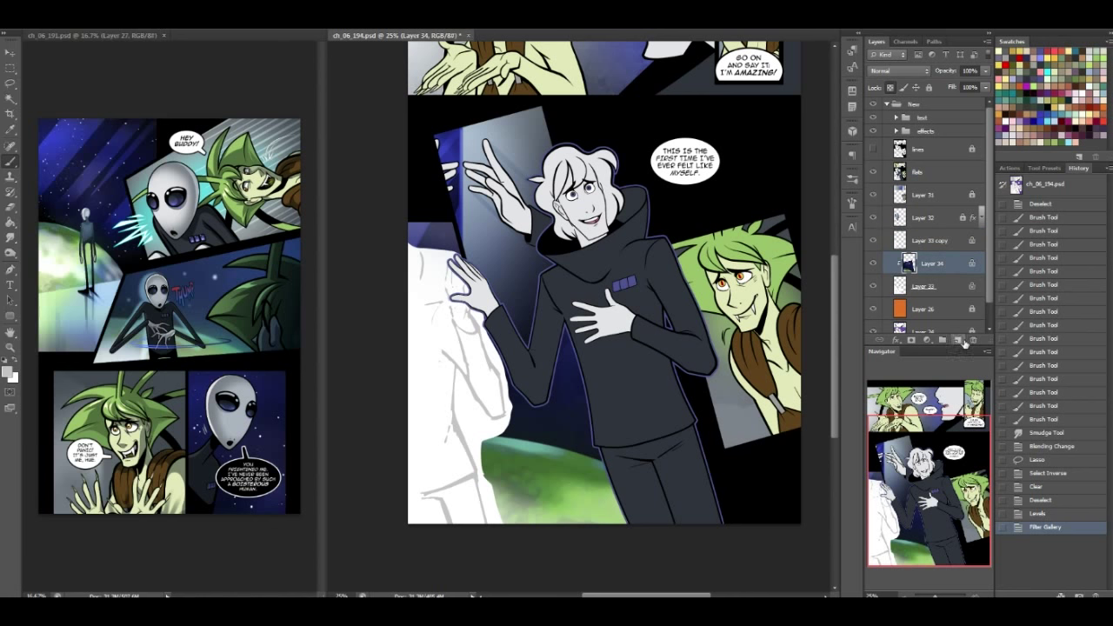
click(958, 340)
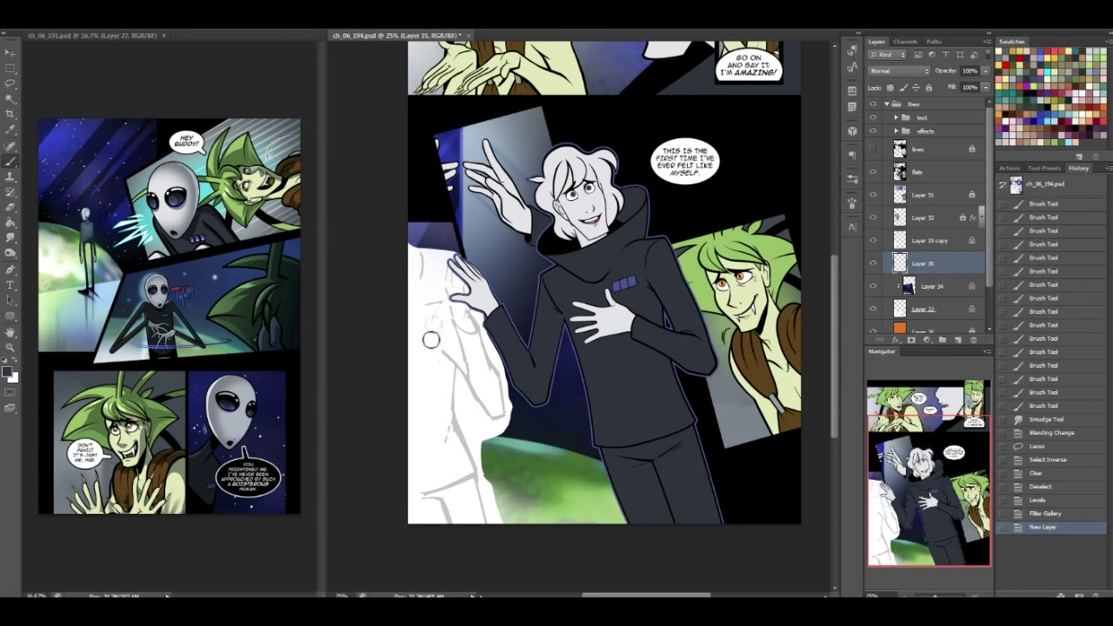
Make a first dark dab on the foreground figure and set Layer 33 copy's blend mode to Multiply
click(439, 313)
click(899, 70)
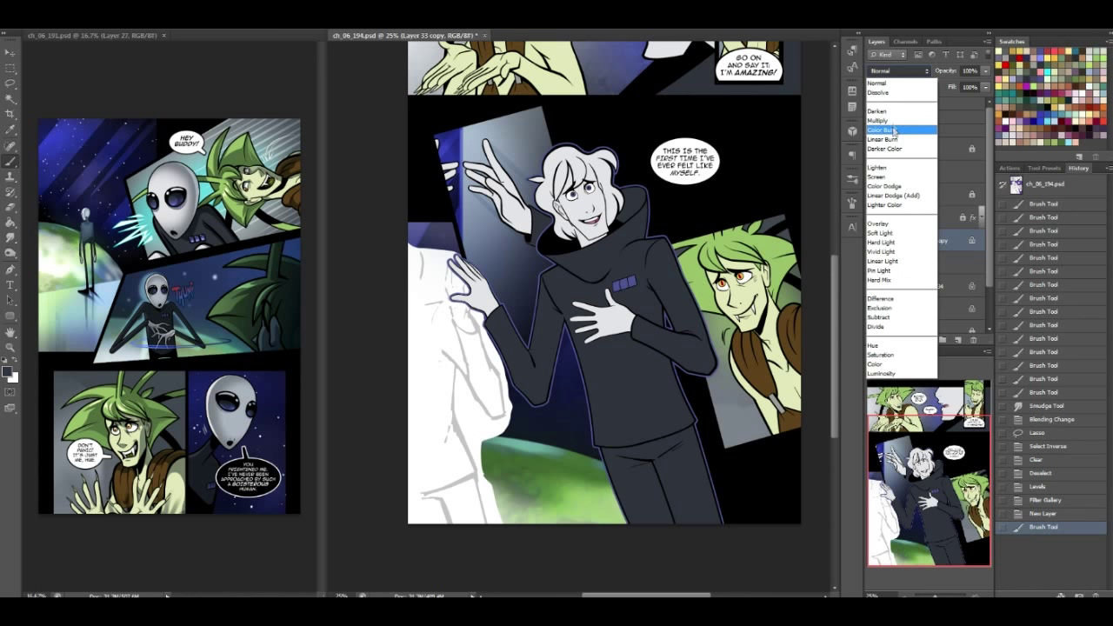
click(896, 108)
Paint the foreground figure's torso, sleeve and legs in dark grey on Layer 35, beneath the sketch lines
mouse_move(407, 279)
mouse_down()
mouse_move(401, 332)
mouse_move(422, 281)
mouse_move(404, 311)
mouse_move(437, 319)
mouse_up()
right_click(442, 310)
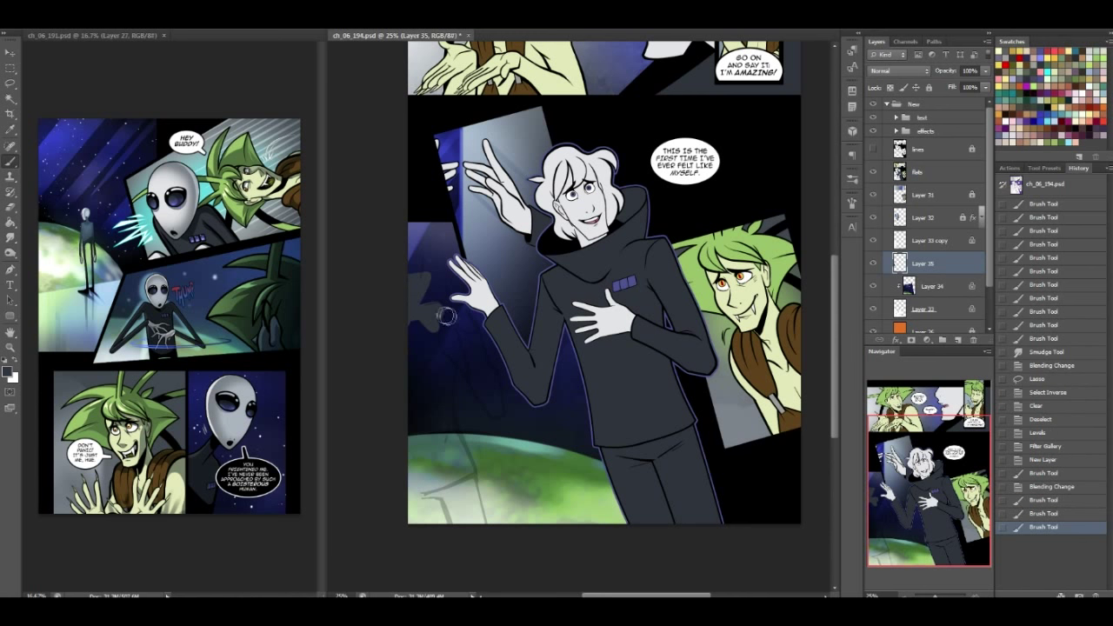
mouse_move(469, 367)
mouse_down()
mouse_move(442, 315)
mouse_move(497, 413)
mouse_move(493, 379)
mouse_move(500, 414)
mouse_move(461, 330)
mouse_move(493, 385)
mouse_move(470, 336)
mouse_move(491, 381)
mouse_move(459, 353)
mouse_move(460, 327)
mouse_move(436, 371)
mouse_move(441, 408)
mouse_move(449, 330)
mouse_move(429, 389)
mouse_move(421, 368)
mouse_move(432, 414)
mouse_move(427, 353)
mouse_move(416, 450)
mouse_move(421, 333)
mouse_move(415, 473)
mouse_move(407, 459)
mouse_move(413, 539)
mouse_move(413, 459)
mouse_move(440, 533)
mouse_move(428, 460)
mouse_move(464, 546)
mouse_move(460, 438)
mouse_move(475, 430)
mouse_move(444, 418)
mouse_move(458, 443)
mouse_move(436, 394)
mouse_move(468, 464)
mouse_move(440, 391)
mouse_move(473, 472)
mouse_move(487, 552)
mouse_up()
key(ctrl+z)
drag(469, 480, 448, 493)
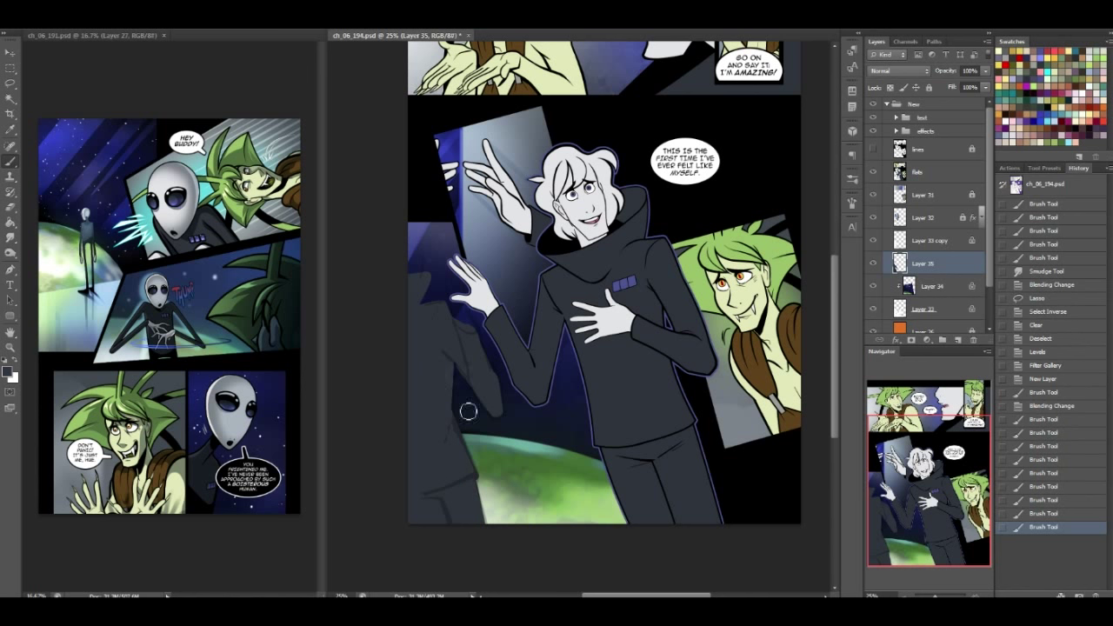
drag(447, 326, 453, 314)
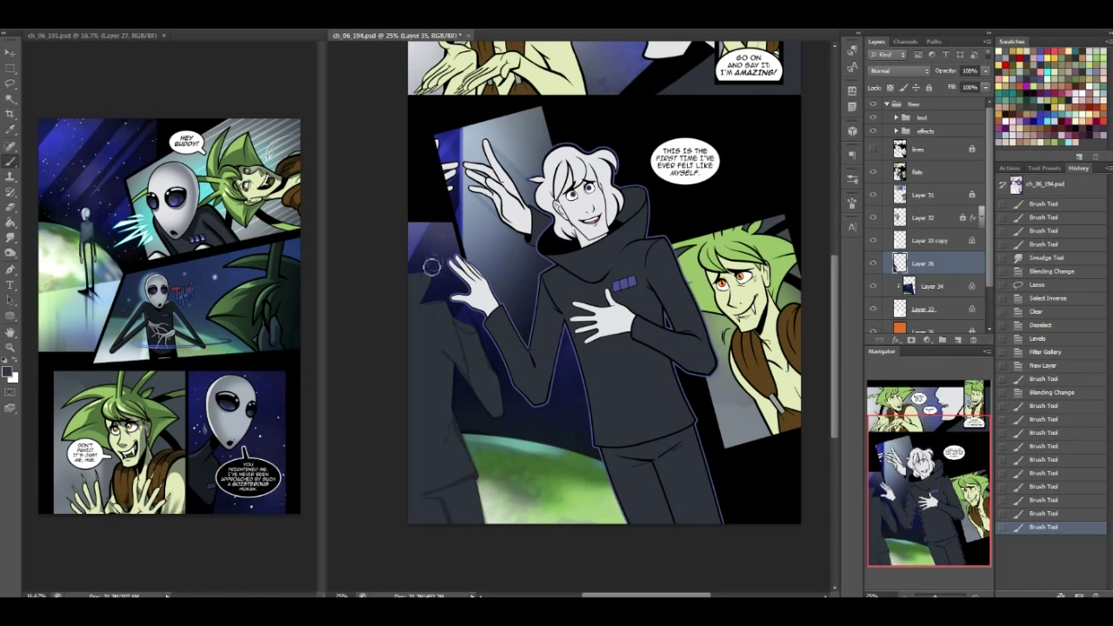
Paint the foreground figure's head in the light grey skin colour sampled from the standing character, tidying its edge with the dark colour
alt+click(563, 204)
mouse_move(414, 250)
mouse_down()
mouse_move(403, 275)
mouse_move(402, 248)
mouse_move(418, 243)
mouse_move(402, 244)
mouse_move(423, 261)
mouse_move(405, 293)
mouse_move(402, 251)
mouse_move(417, 287)
mouse_move(426, 279)
mouse_move(385, 313)
mouse_up()
key(ctrl+z)
alt+click(420, 289)
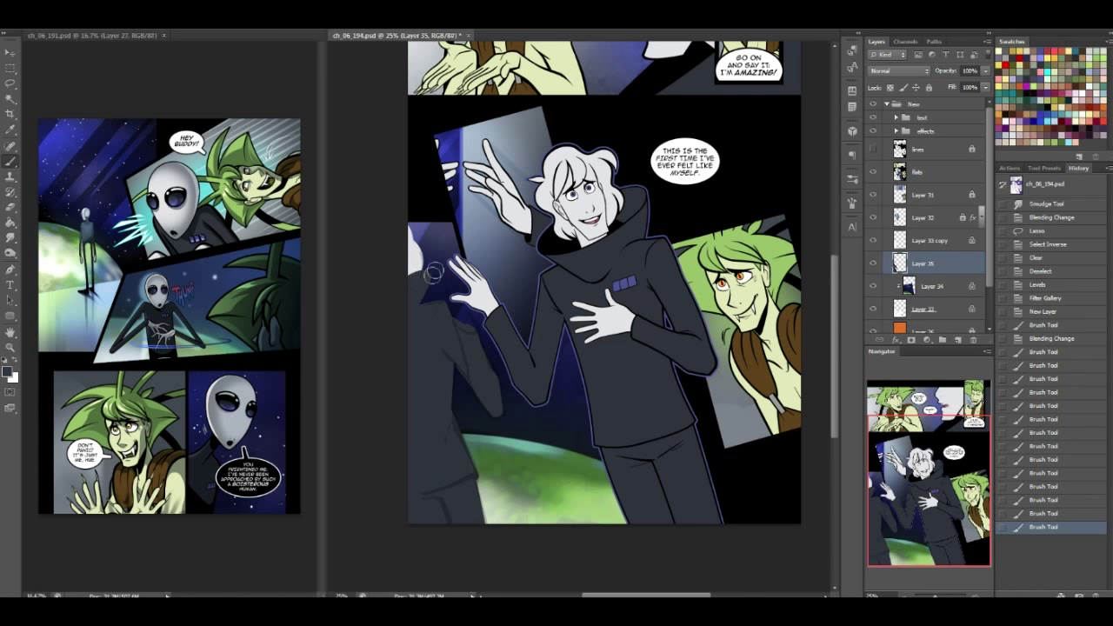
drag(425, 278, 374, 289)
drag(429, 278, 419, 306)
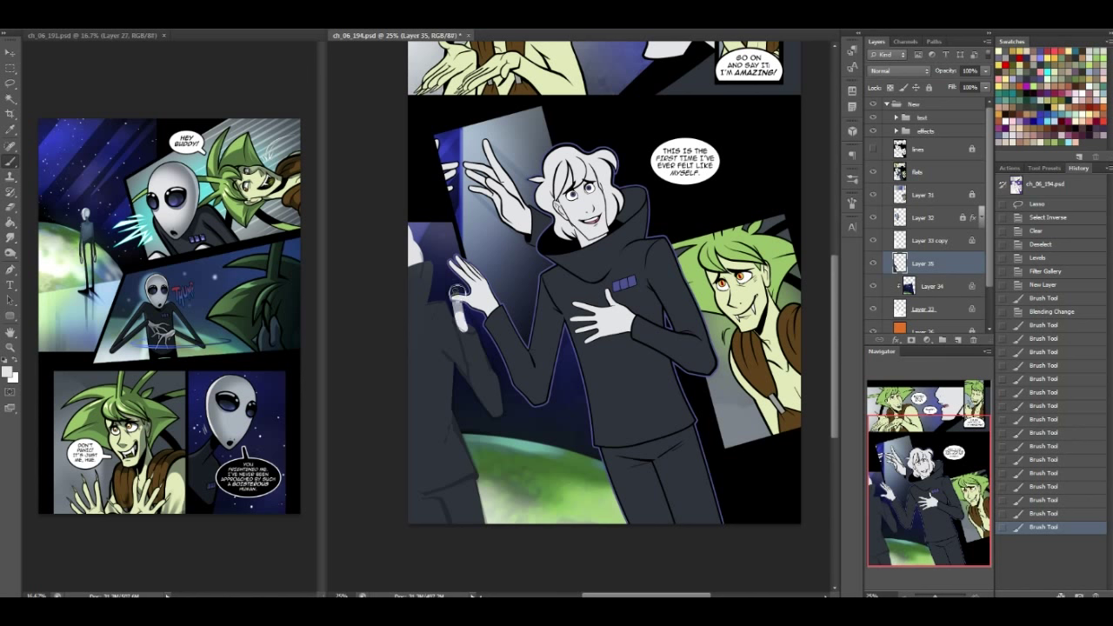
Hide Layer 33 with its clipped background and paint the foreground figure's raised hand light grey on Layer 35
click(922, 293)
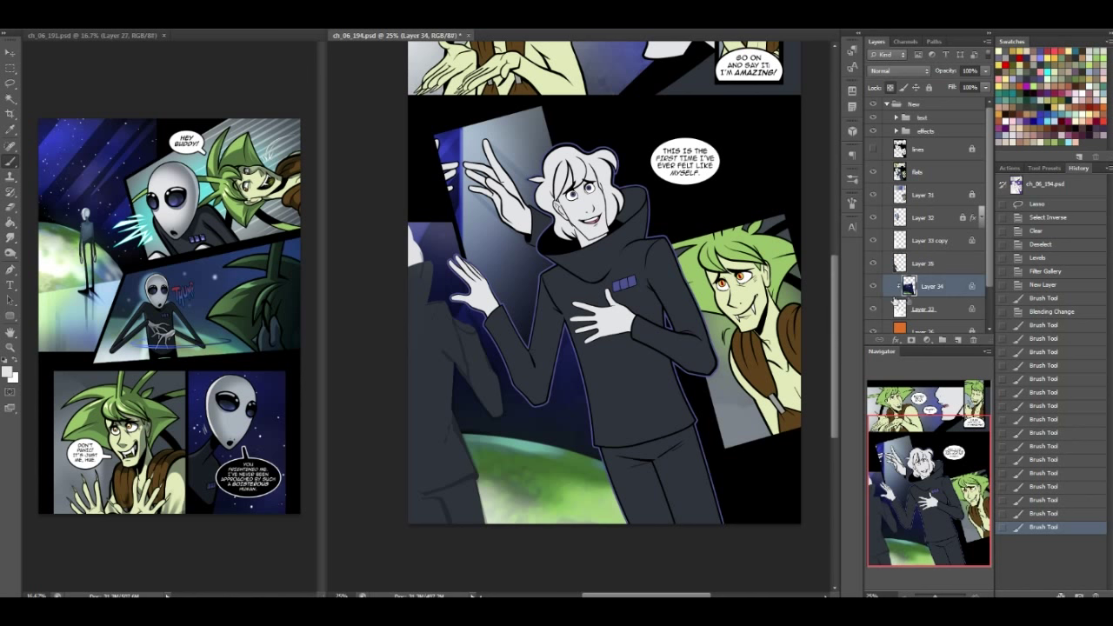
click(873, 310)
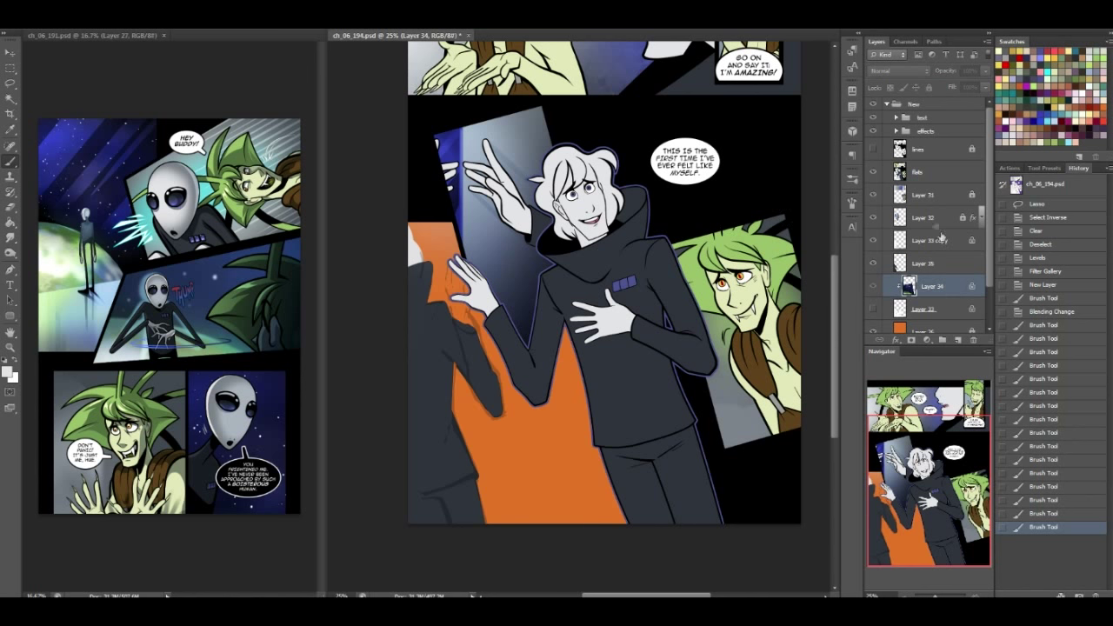
click(942, 264)
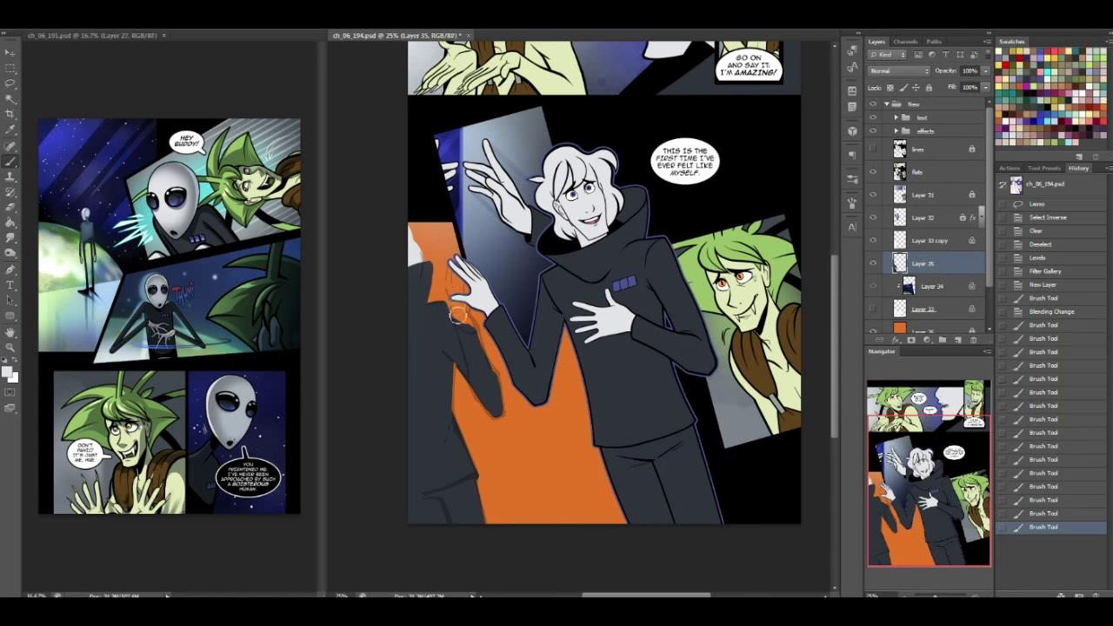
drag(458, 309, 456, 302)
drag(455, 285, 453, 271)
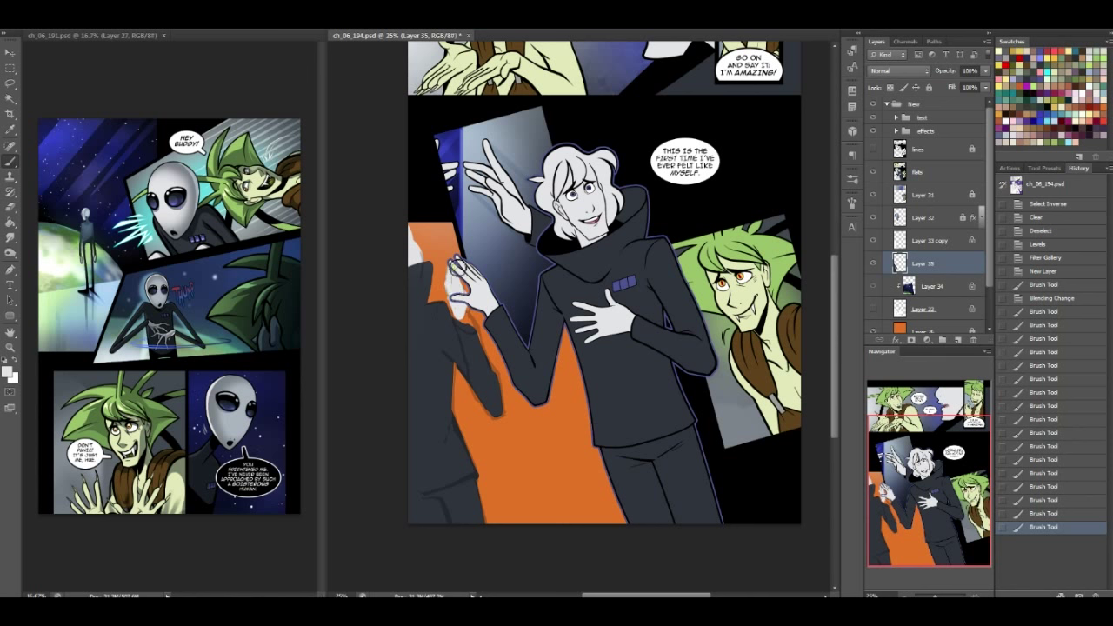
drag(461, 285, 460, 314)
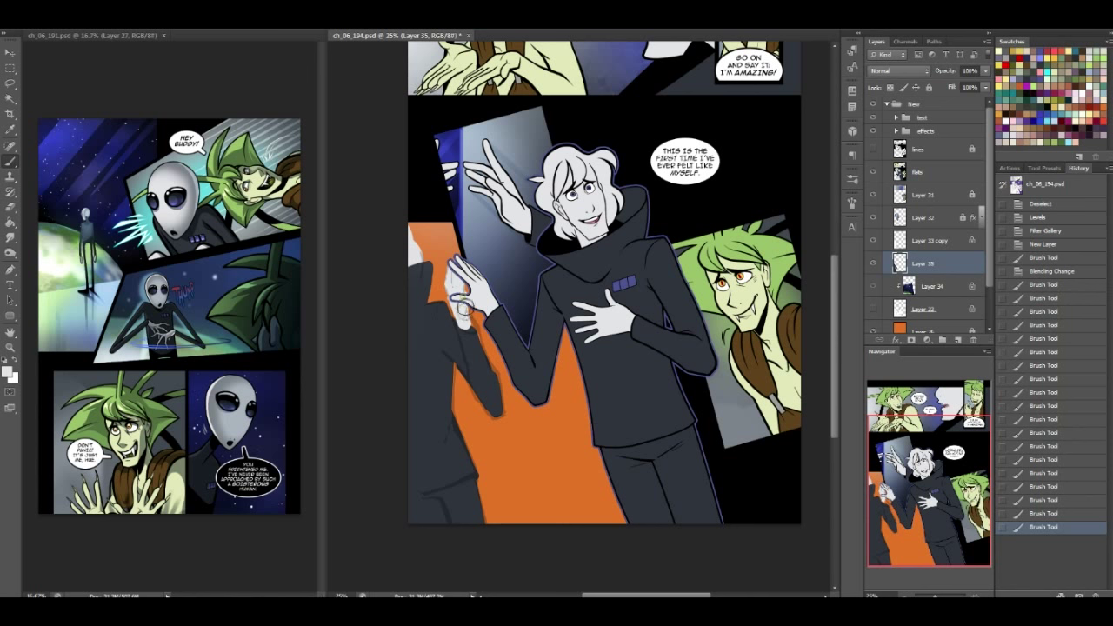
drag(459, 288, 485, 266)
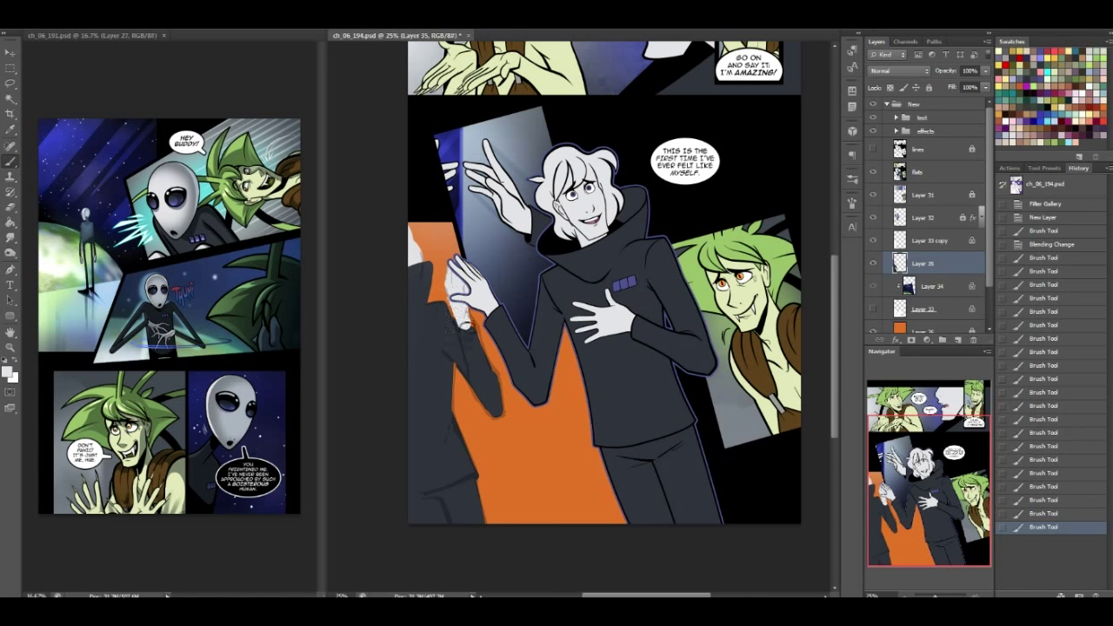
Clean up the cuff, sleeve and torso edges of the foreground figure with the sampled dark clothing colour
alt+click(449, 326)
drag(456, 324, 472, 338)
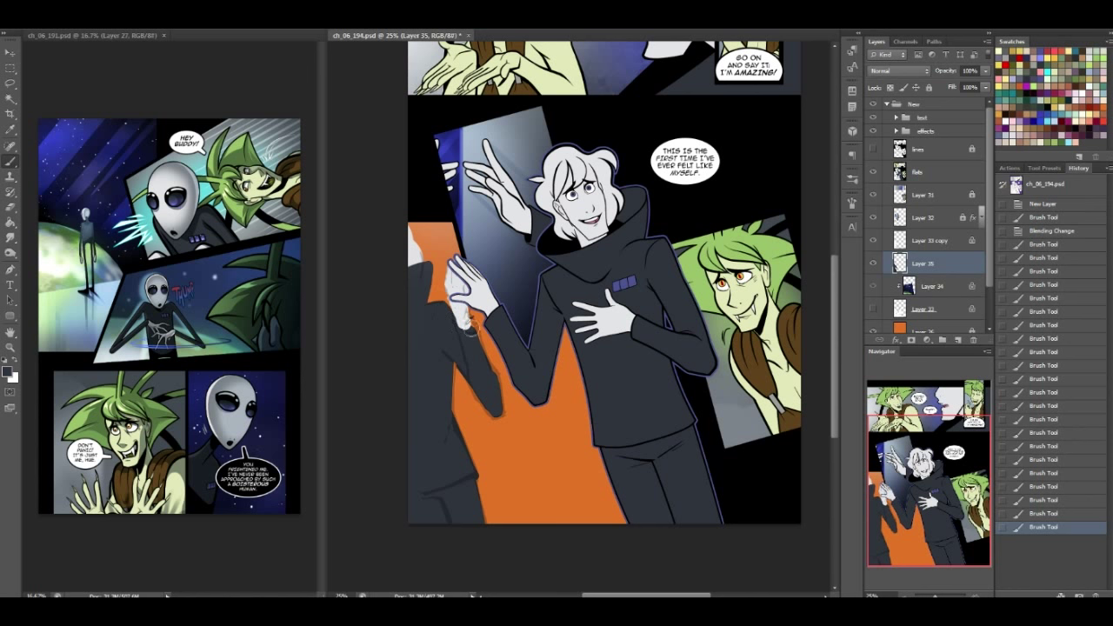
drag(464, 321, 480, 326)
alt+click(448, 318)
key(ctrl+z)
alt+click(459, 314)
alt+click(451, 318)
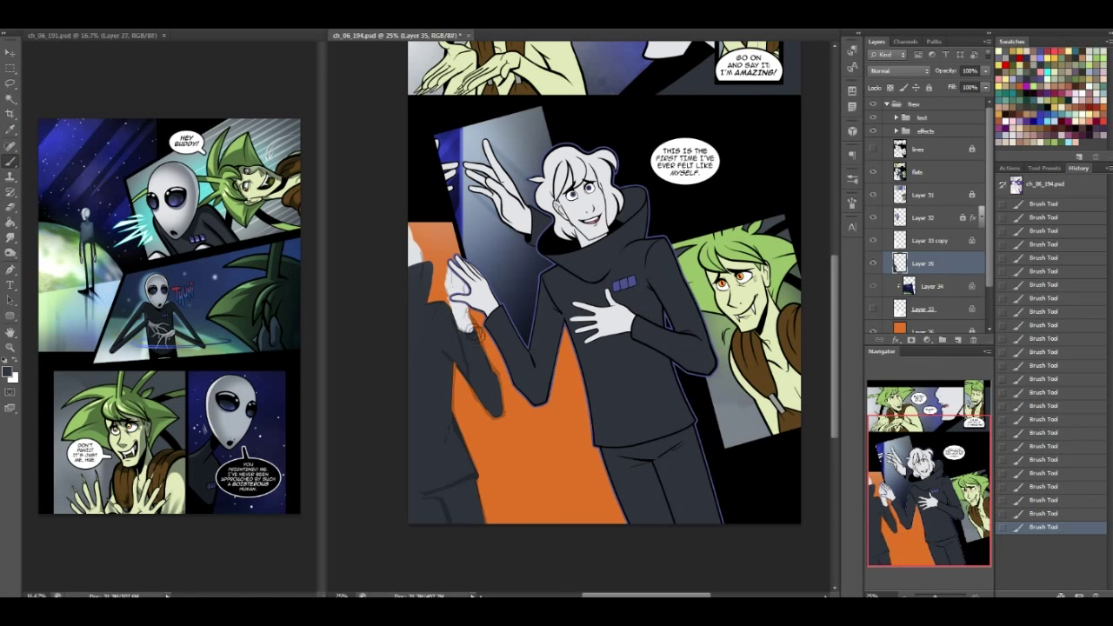
mouse_move(481, 331)
mouse_down()
mouse_move(501, 410)
mouse_move(473, 384)
mouse_move(499, 415)
mouse_move(474, 376)
mouse_move(495, 415)
mouse_up()
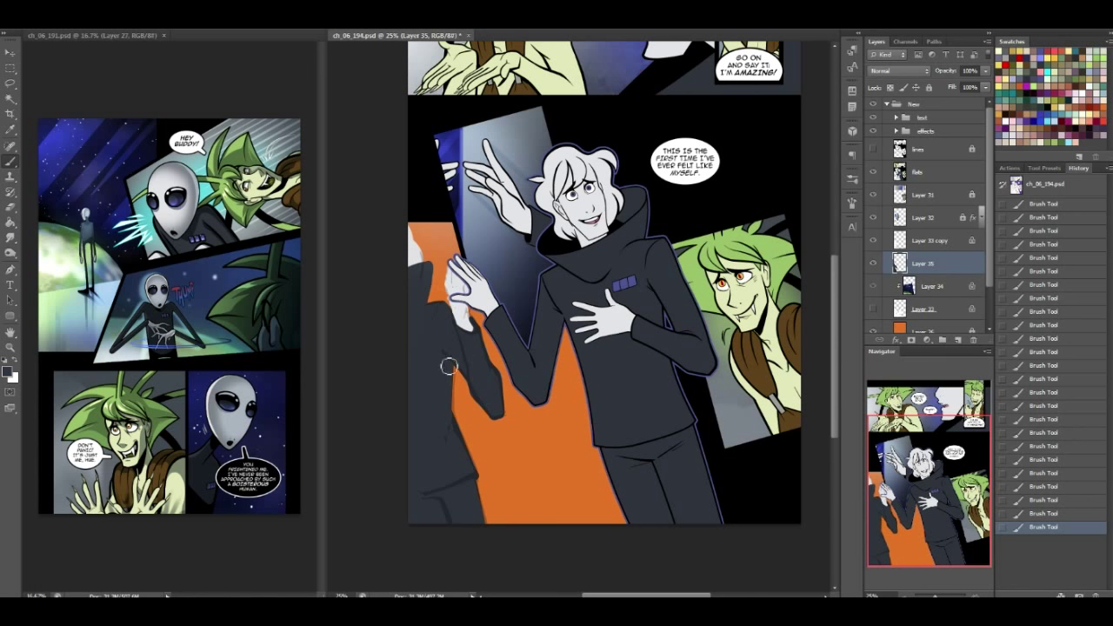
drag(452, 372, 446, 460)
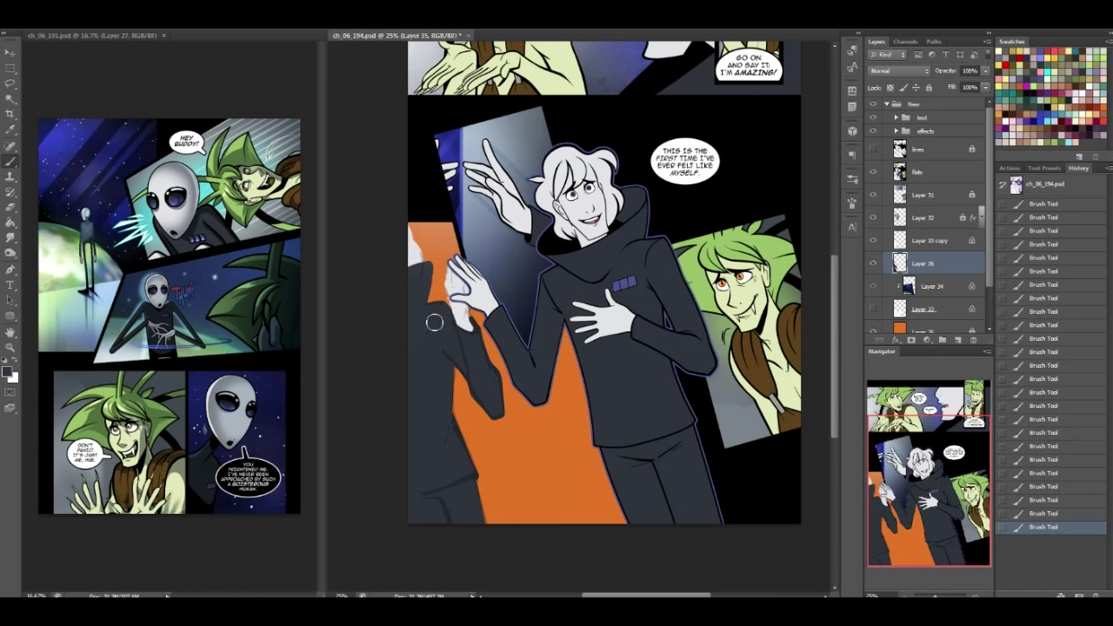
Erase excess paint around the foreground figure's fingers using a hard round eraser tip with 100% hardness
click(10, 207)
click(41, 29)
click(65, 294)
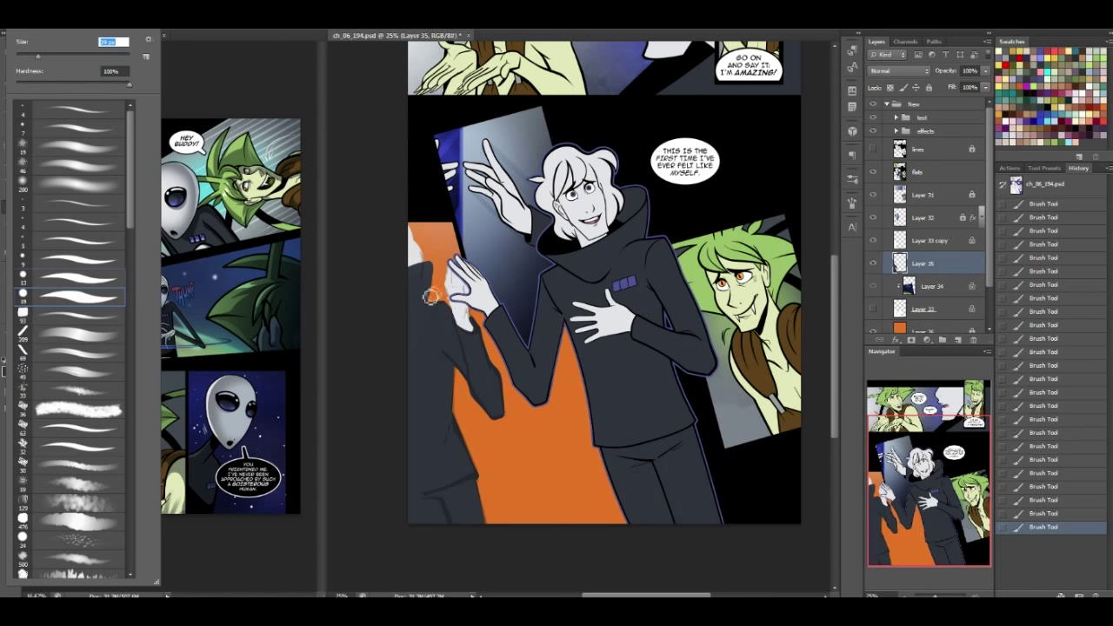
key(Return)
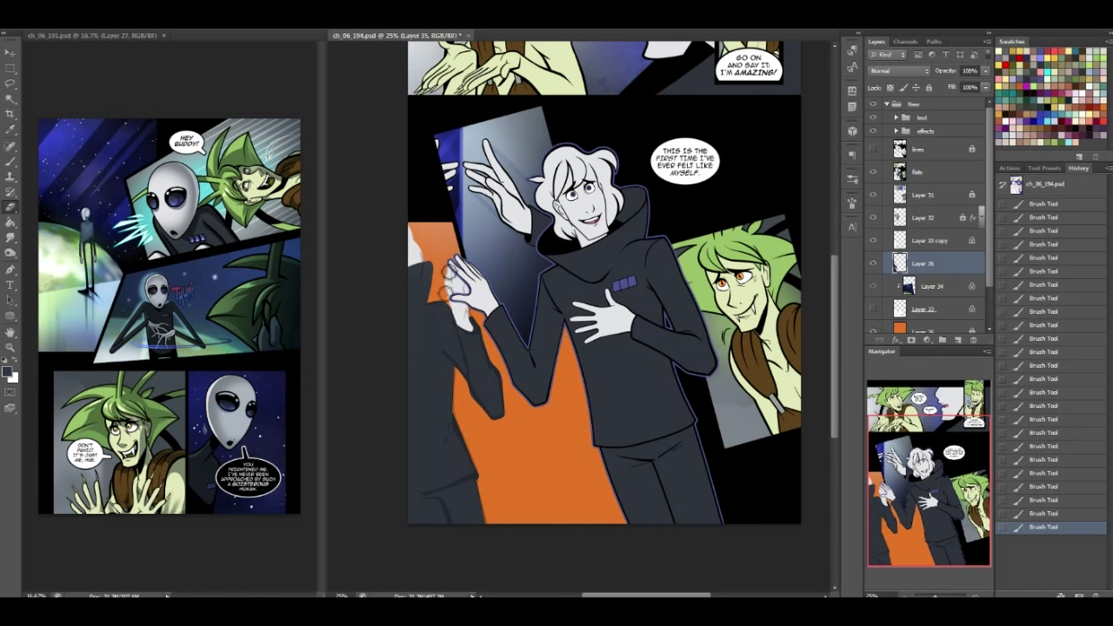
drag(450, 280, 457, 297)
Touch up the foreground hand's light fill by alternating brush and eraser strokes, and save the page
click(11, 163)
alt+click(467, 324)
drag(464, 309, 471, 330)
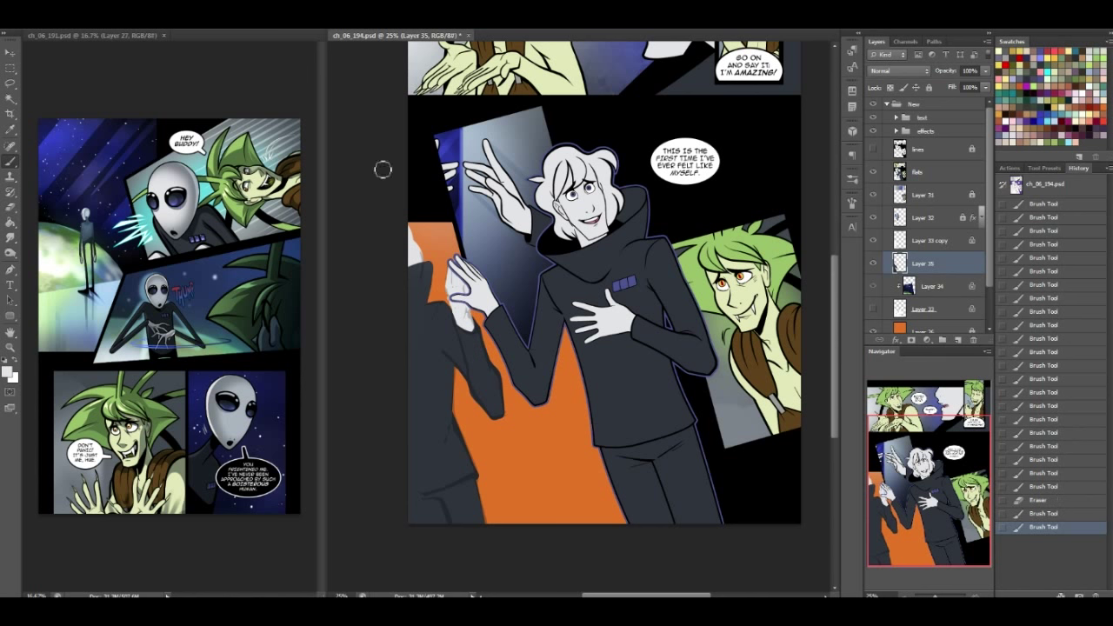
click(10, 208)
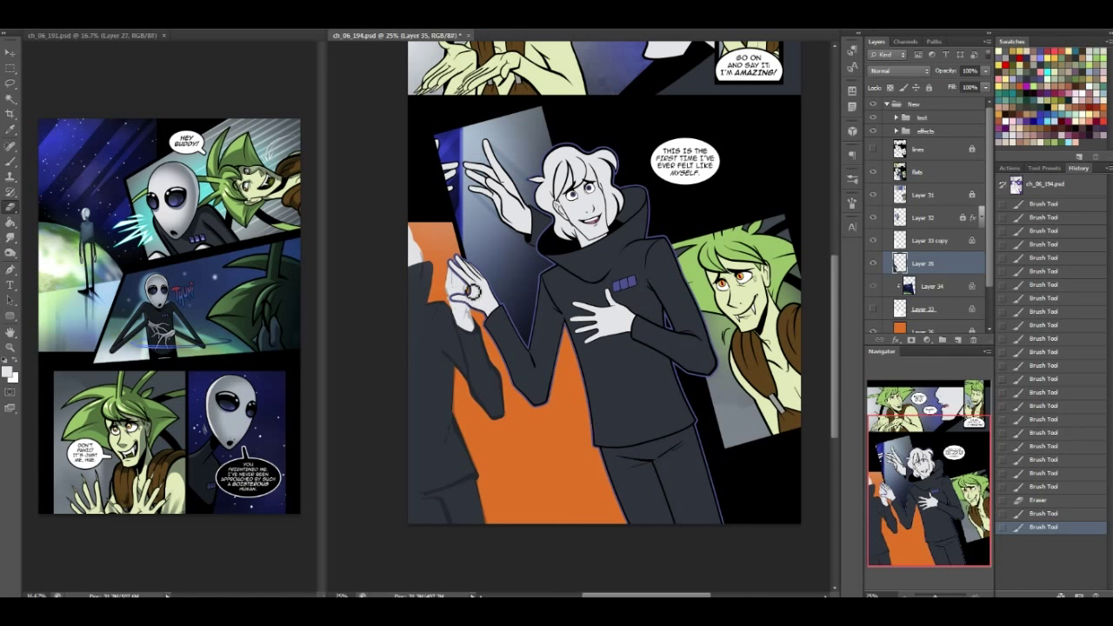
drag(471, 289, 479, 274)
click(10, 162)
alt+click(453, 310)
click(456, 262)
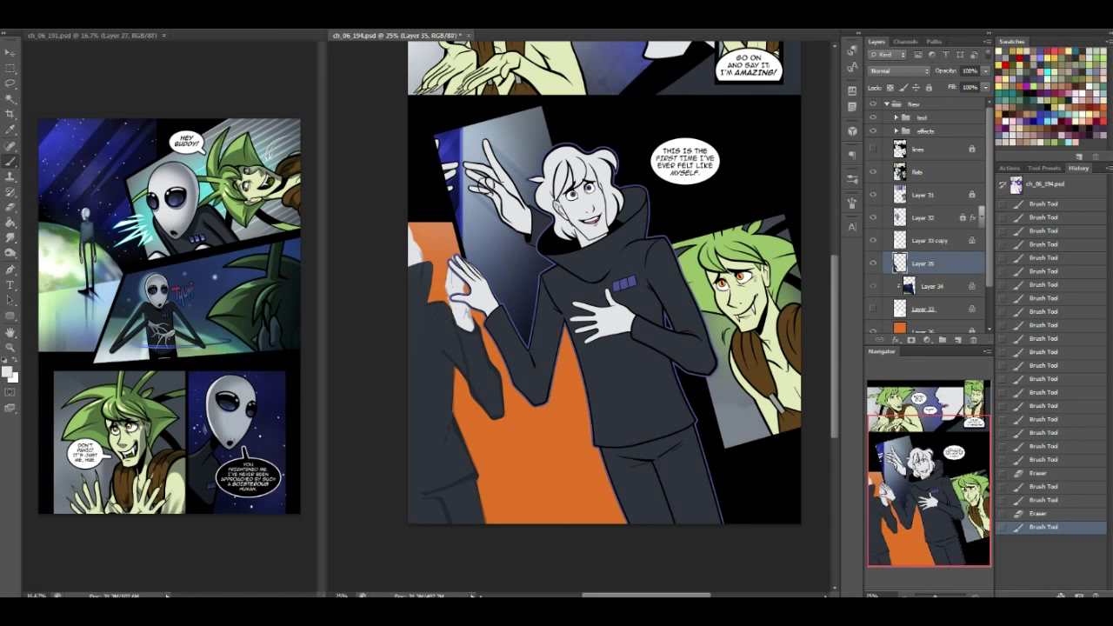
key(ctrl+s)
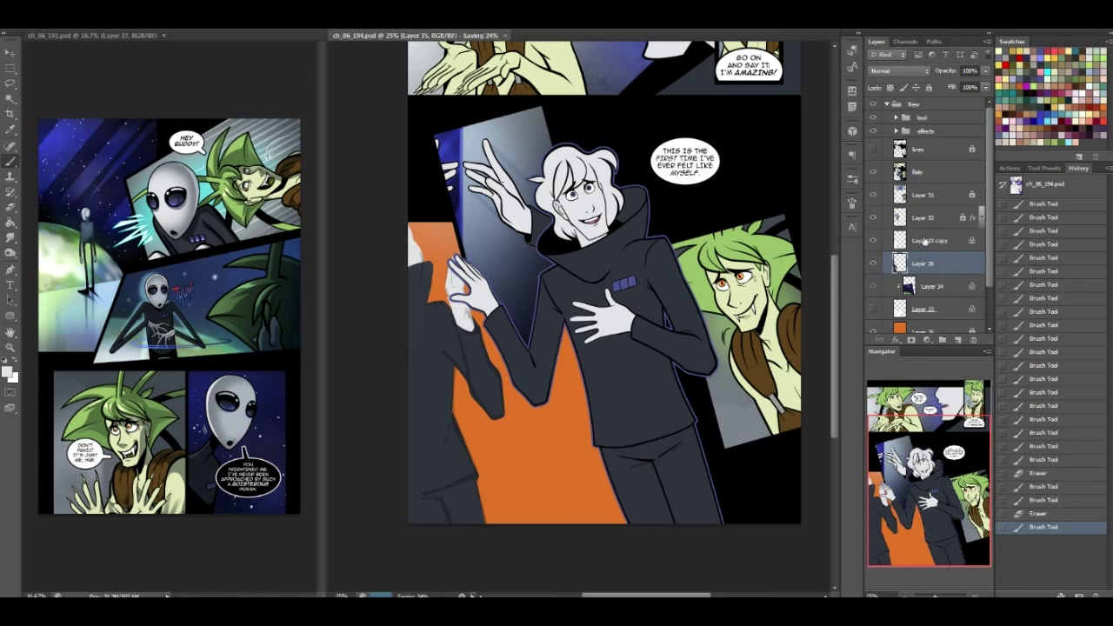
Delete the white areas around the figure on Layer 33 copy using Magic Wand selections, and merge the layer with Layer 35
click(932, 243)
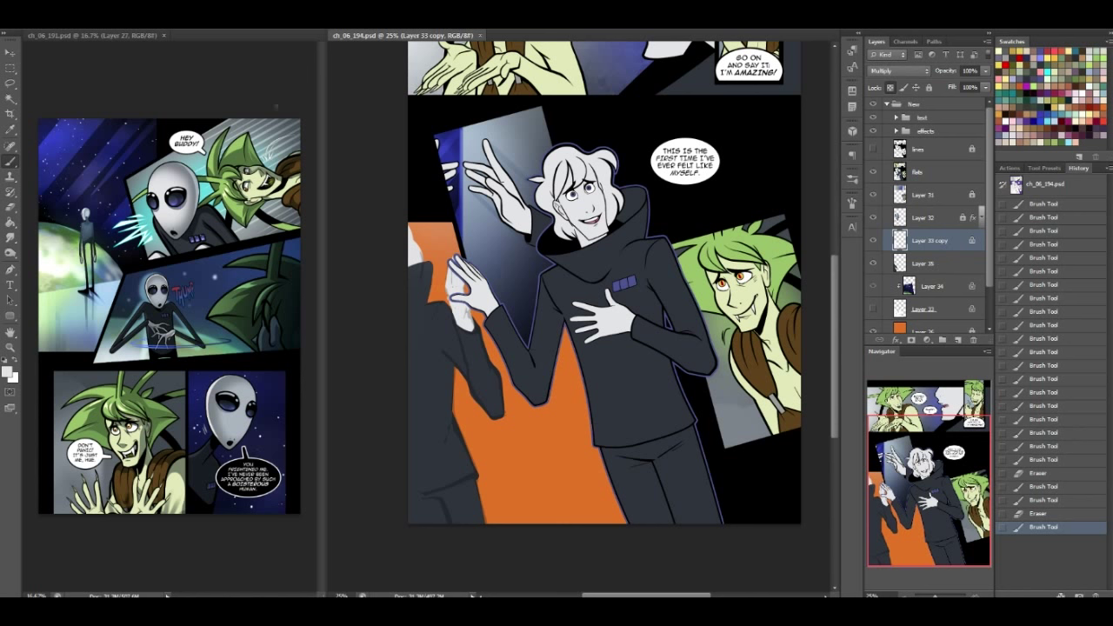
click(11, 99)
click(891, 87)
click(496, 452)
key(ctrl+z)
click(487, 438)
shift+click(478, 450)
key(Delete)
key(ctrl+d)
shift+click(929, 263)
key(ctrl+e)
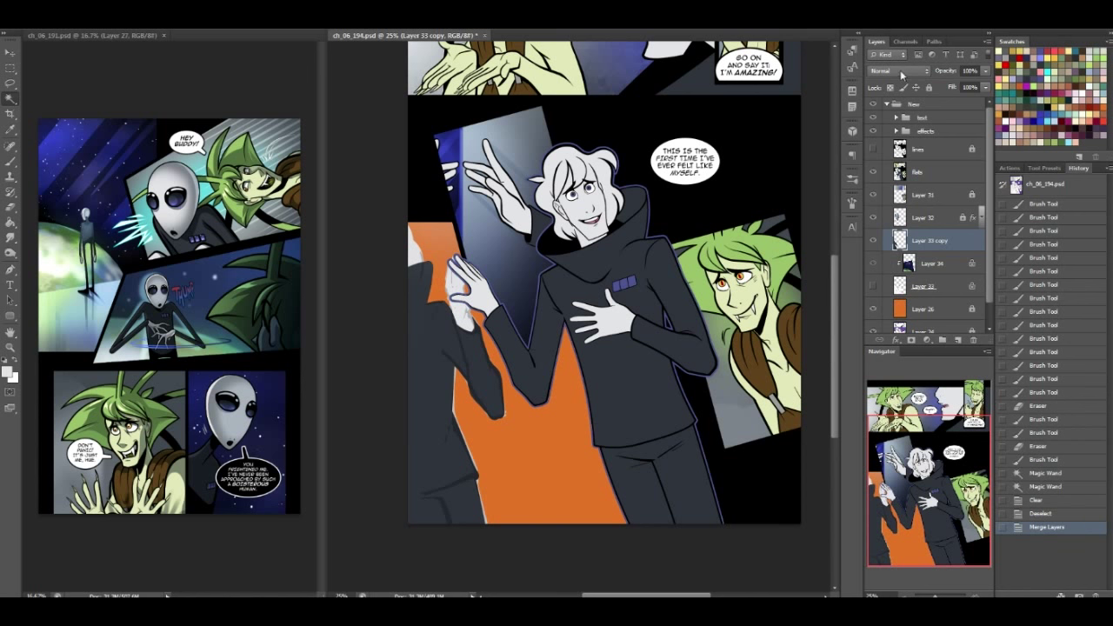
Undo the layer merge, clear the selection and darken the lines on Layer 33 copy using Levels with a shadow input of 253
key(ctrl+z)
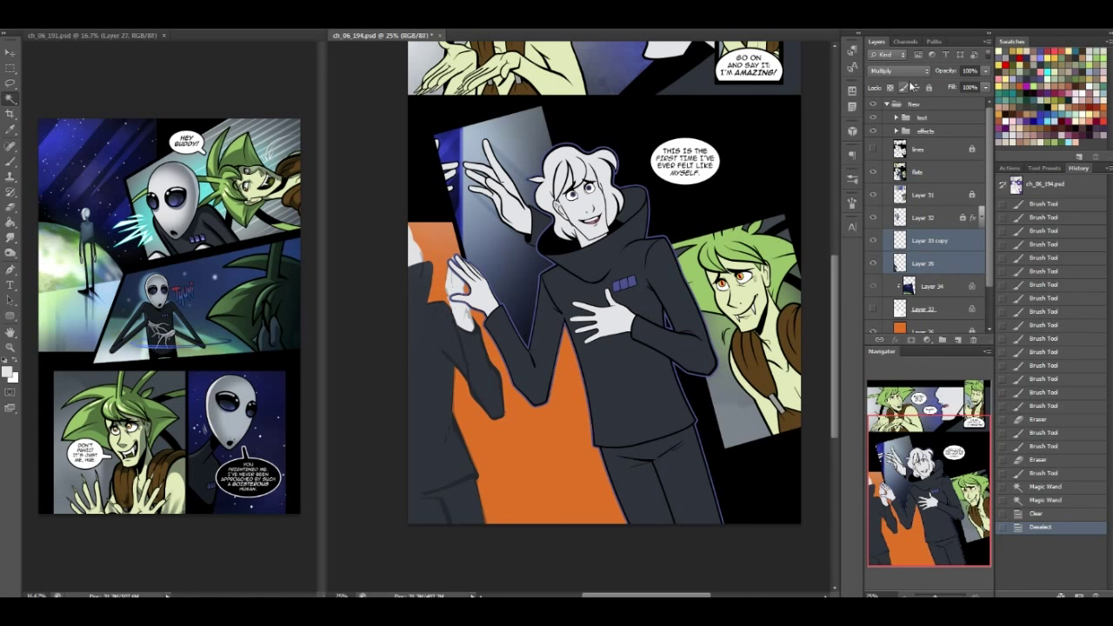
click(1029, 515)
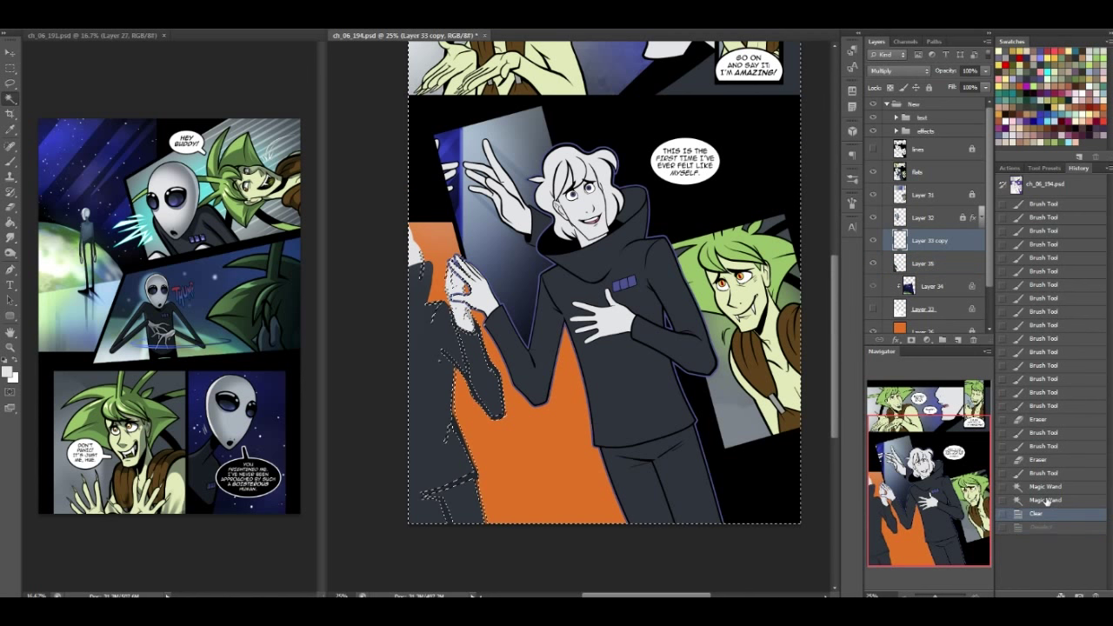
key(ctrl+d)
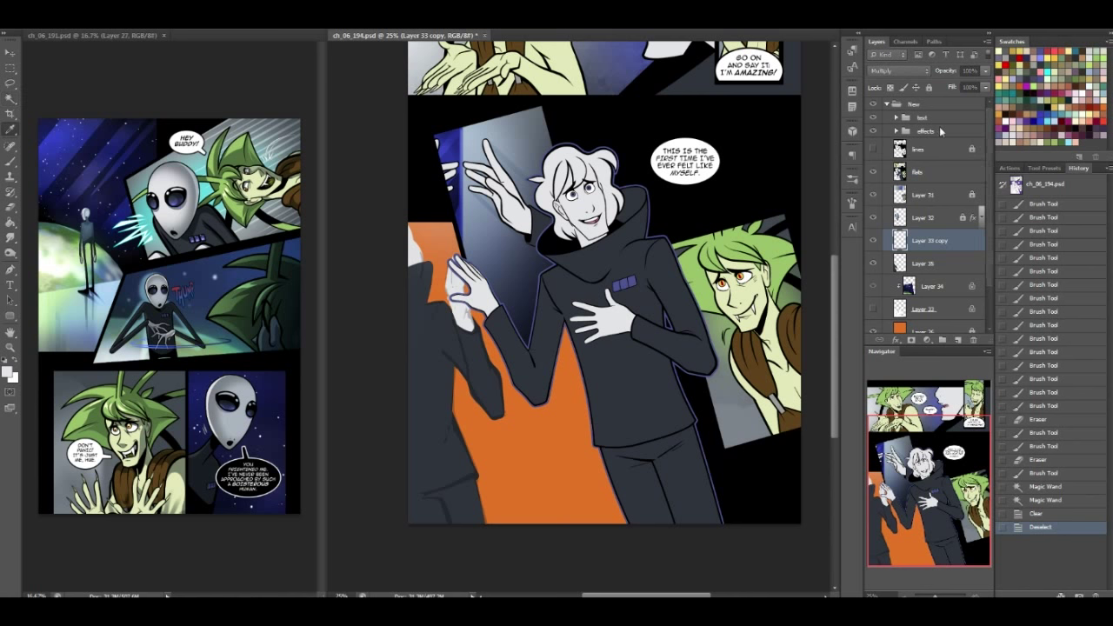
key(ctrl+l)
drag(237, 277, 374, 276)
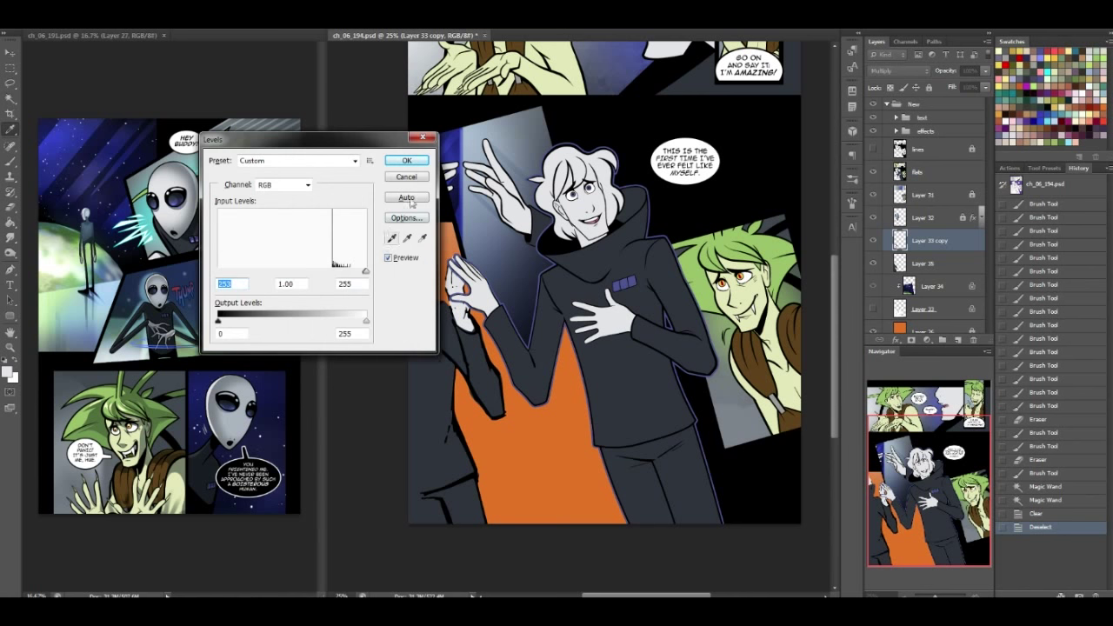
click(407, 161)
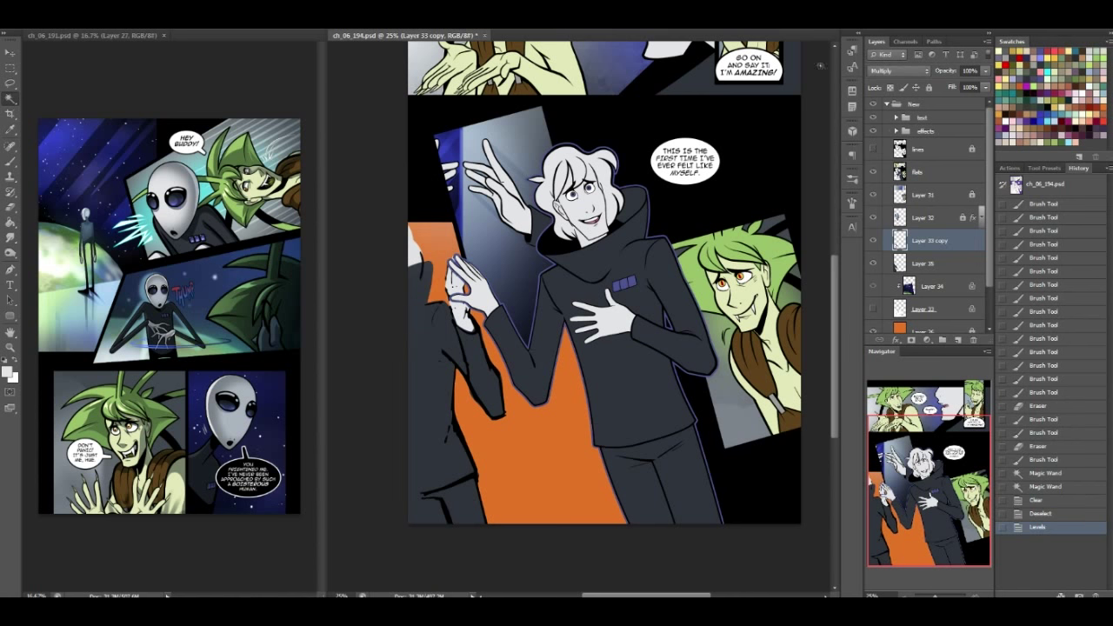
Erase stray dark marks from the foreground figure's shoulder, sleeve and lower torso on Layer 33 copy
drag(433, 240, 424, 283)
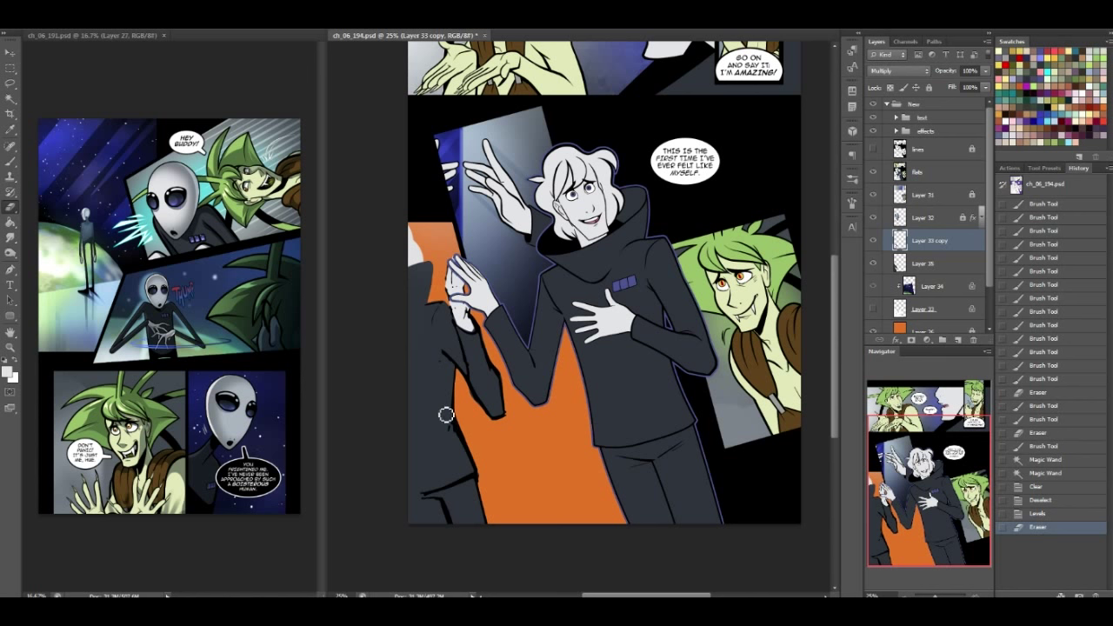
mouse_move(445, 411)
mouse_down()
mouse_move(458, 450)
mouse_move(456, 430)
mouse_move(469, 443)
mouse_up()
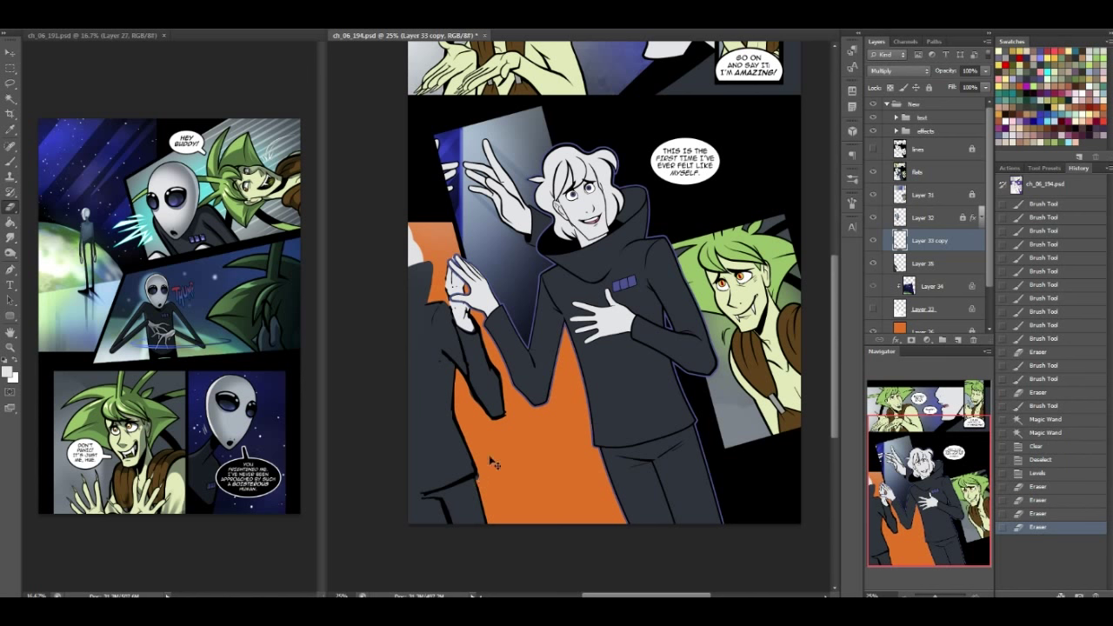
drag(430, 499, 467, 493)
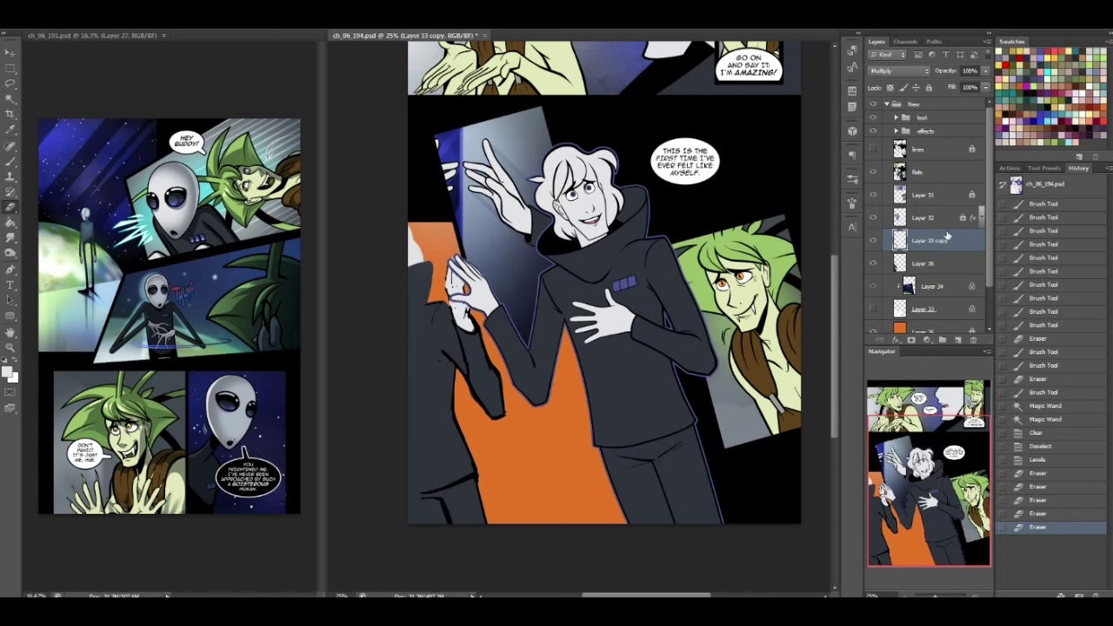
Merge Layer 33 copy with the flat-colour layer beneath it and save the page
shift+click(938, 261)
key(ctrl+e)
key(ctrl+s)
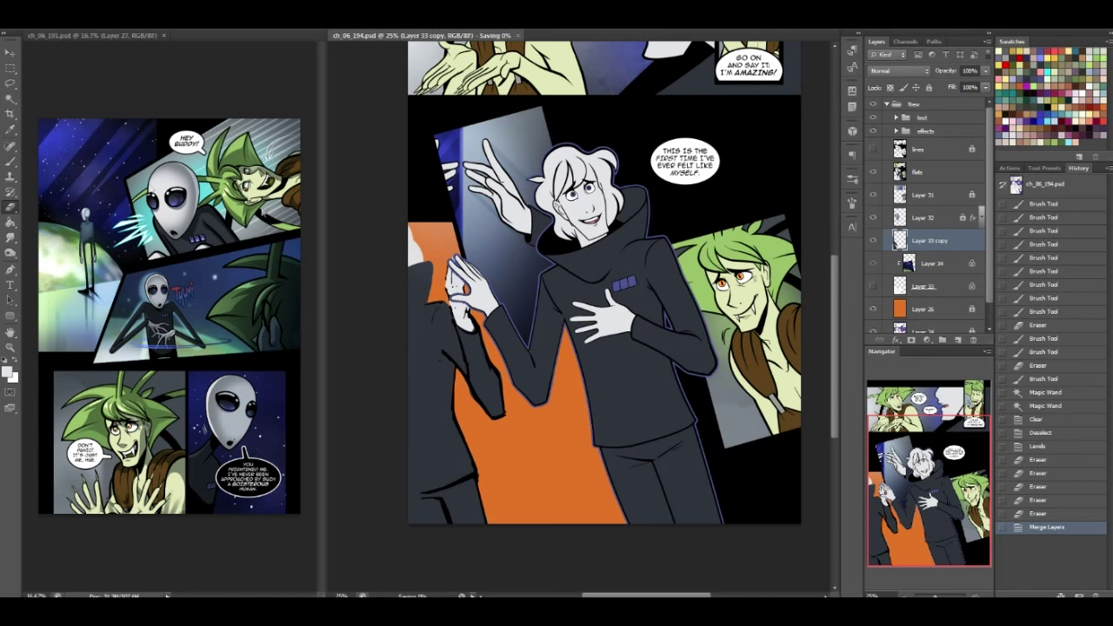
In ch_06_191.psd, clear the selection, set Layer 22 to Normal blending and sample its grey shading colour for use in ch_06_194.psd
key(ctrl+Tab)
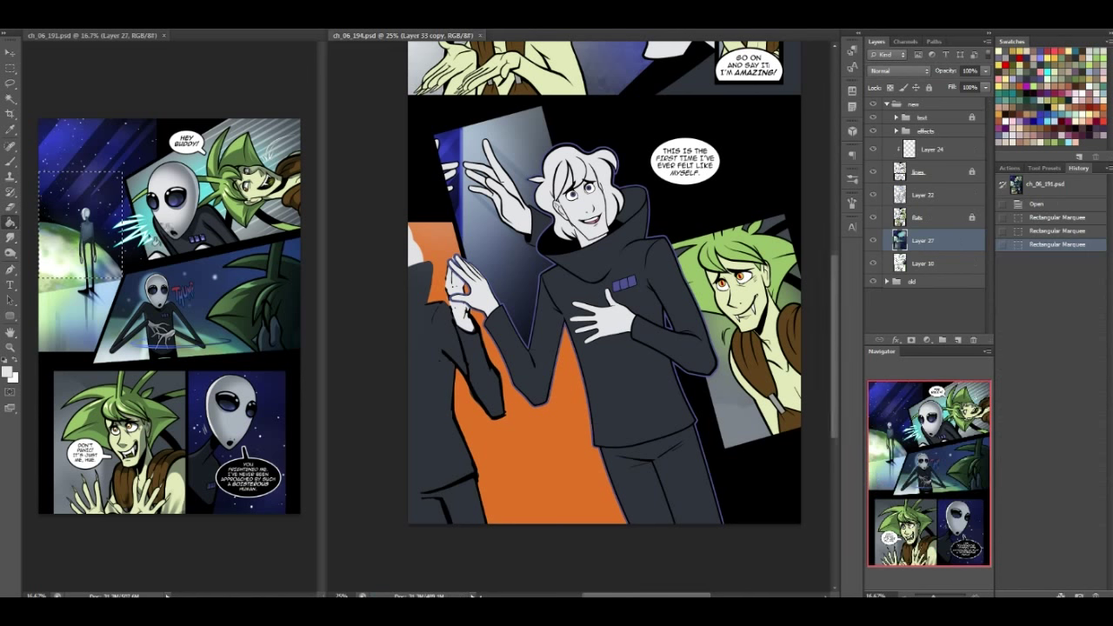
key(ctrl+d)
click(934, 199)
click(900, 72)
click(892, 85)
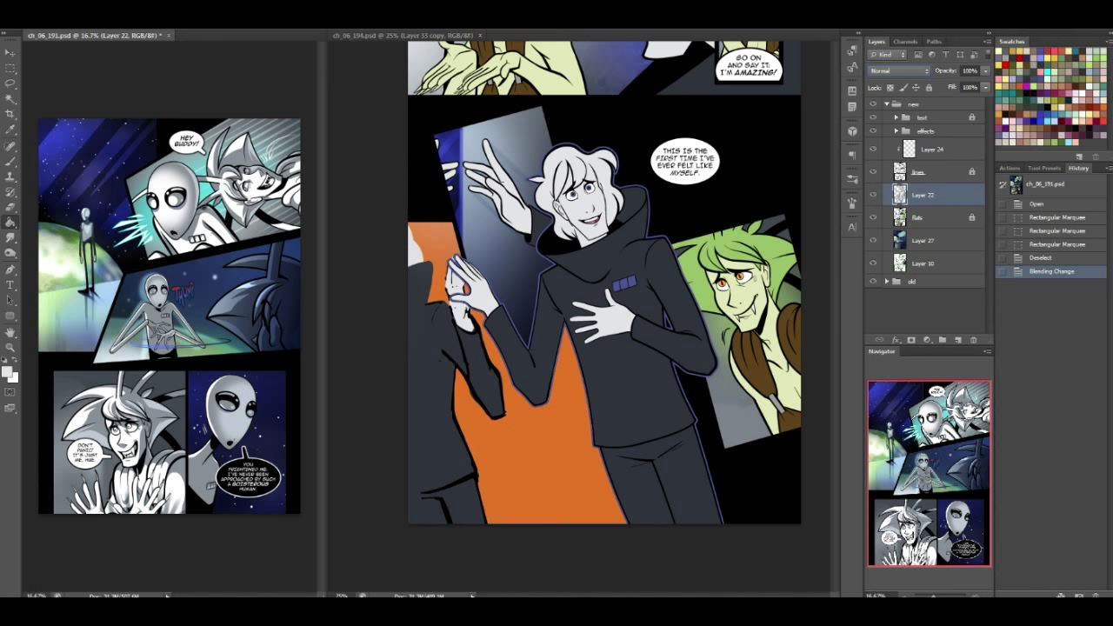
click(459, 343)
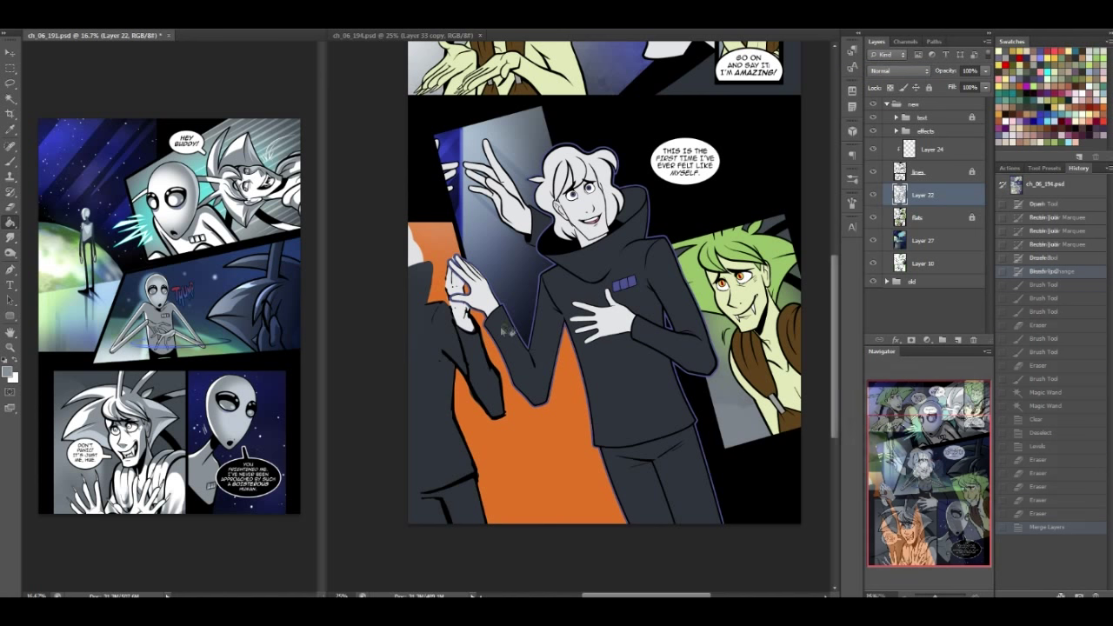
Add a new Multiply layer above Layer 33 copy, clip it to that layer and ready the Brush tool for shading
click(959, 340)
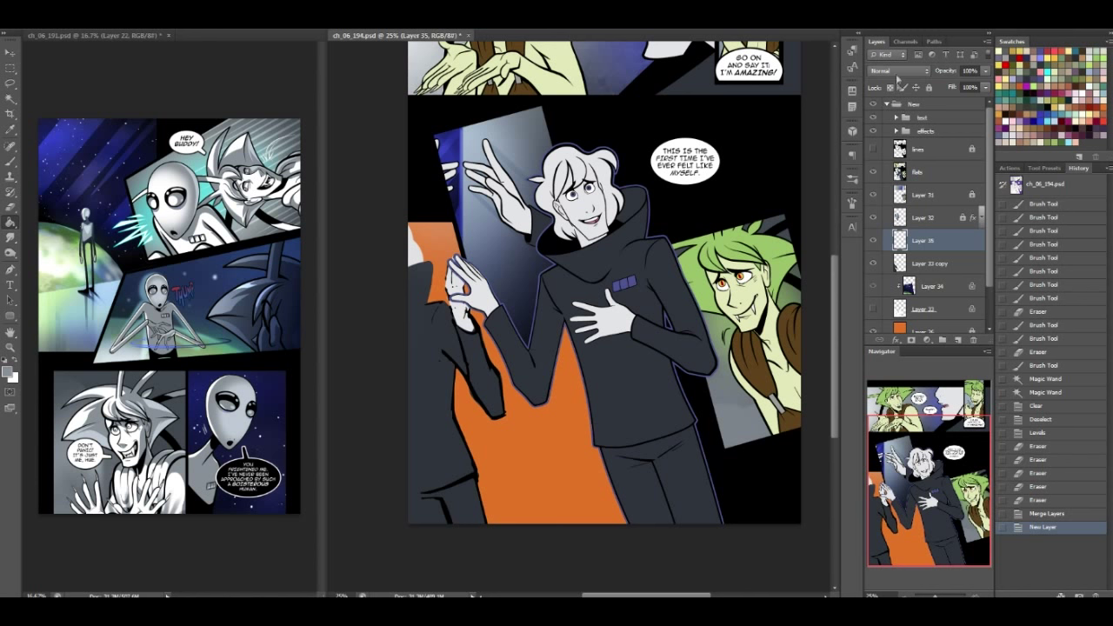
click(895, 71)
click(893, 129)
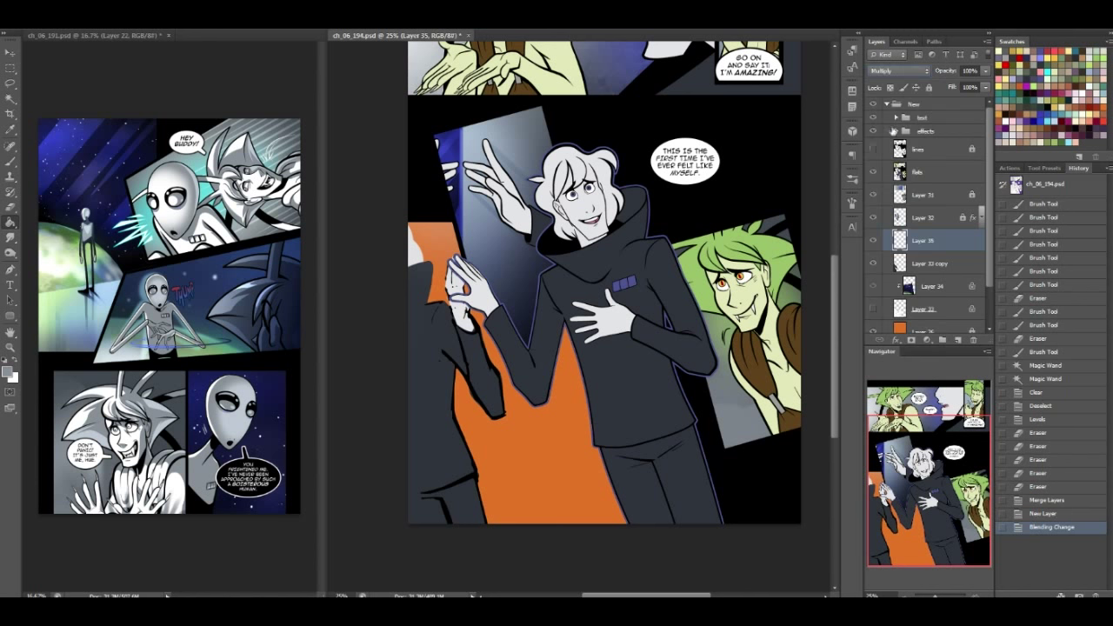
click(10, 161)
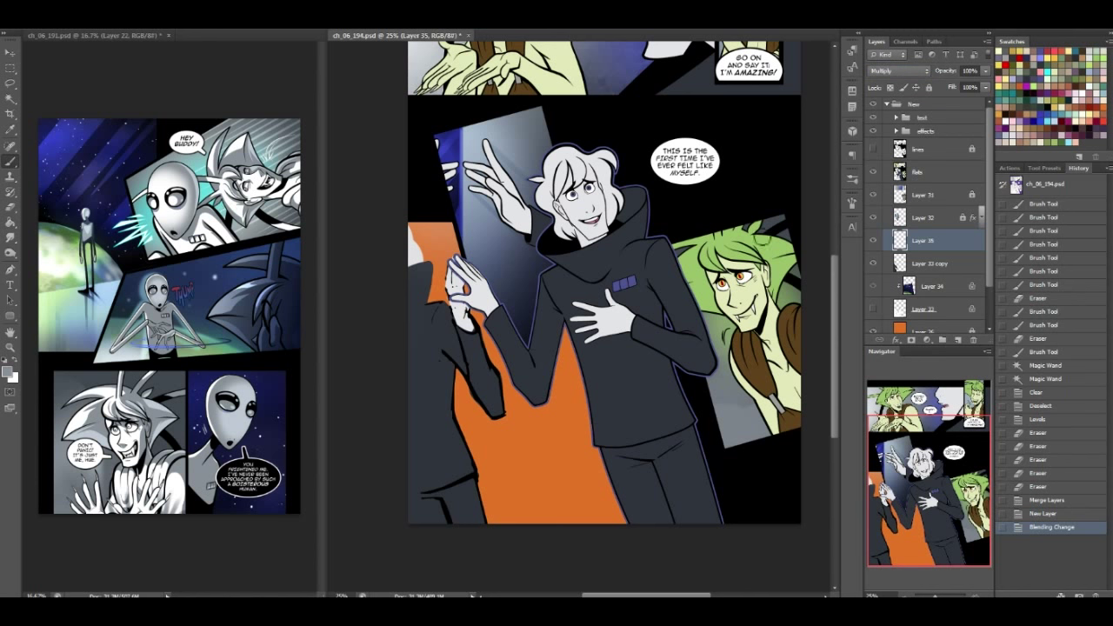
right_click(911, 241)
click(955, 295)
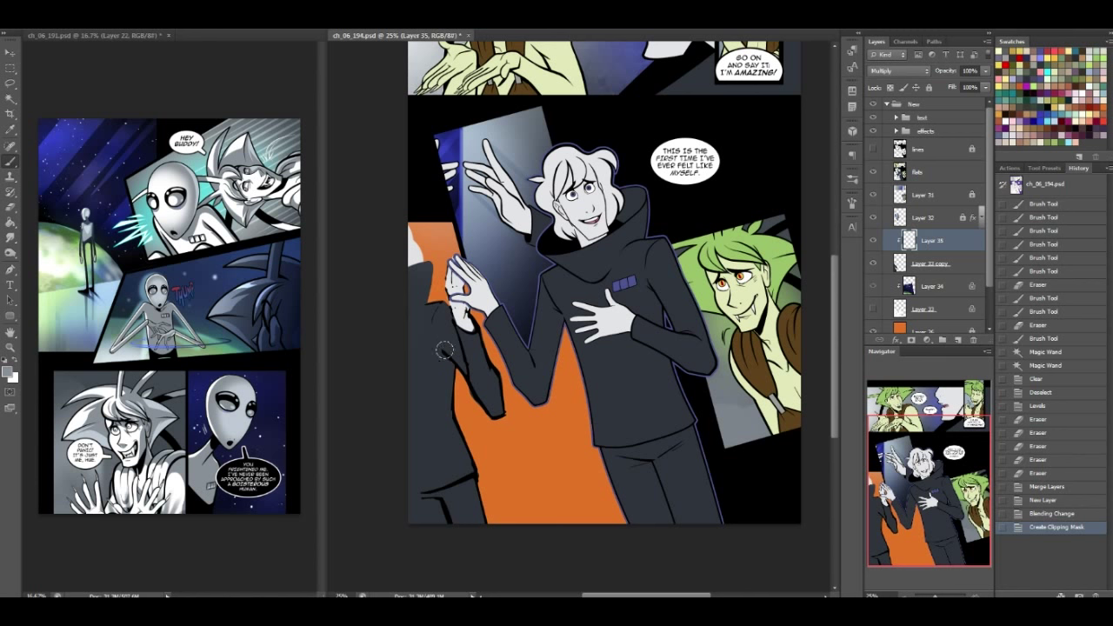
Brush grey shadows onto the foreground figure's torso, lower clothing, shoulder and sleeve on the clipped Multiply layer
mouse_move(443, 353)
mouse_down()
mouse_move(422, 325)
mouse_move(445, 354)
mouse_move(420, 344)
mouse_move(448, 356)
mouse_move(450, 415)
mouse_up()
key(ctrl+z)
key(ctrl+z)
mouse_move(440, 365)
mouse_down()
mouse_move(453, 402)
mouse_move(449, 371)
mouse_move(440, 383)
mouse_up()
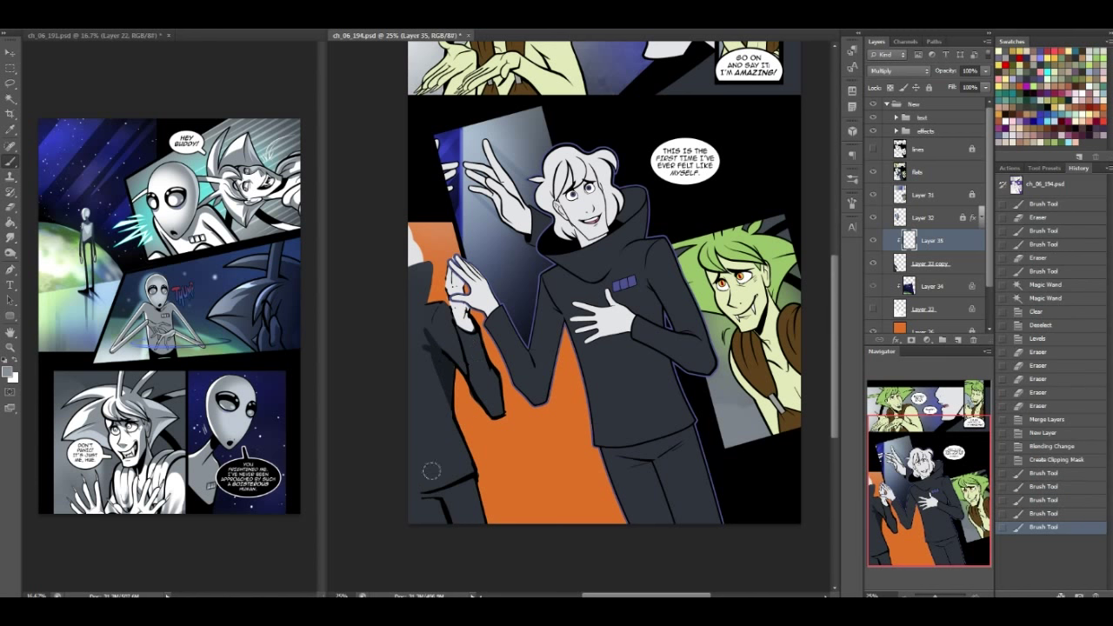
mouse_move(395, 498)
mouse_down()
mouse_move(461, 487)
mouse_move(425, 512)
mouse_move(435, 517)
mouse_up()
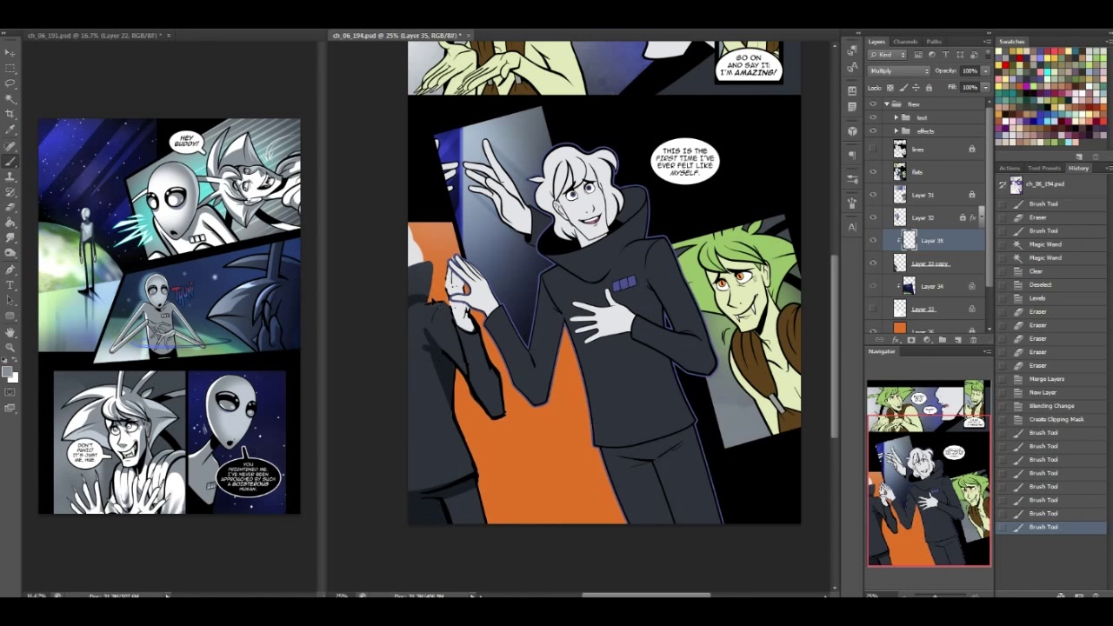
drag(417, 300, 434, 271)
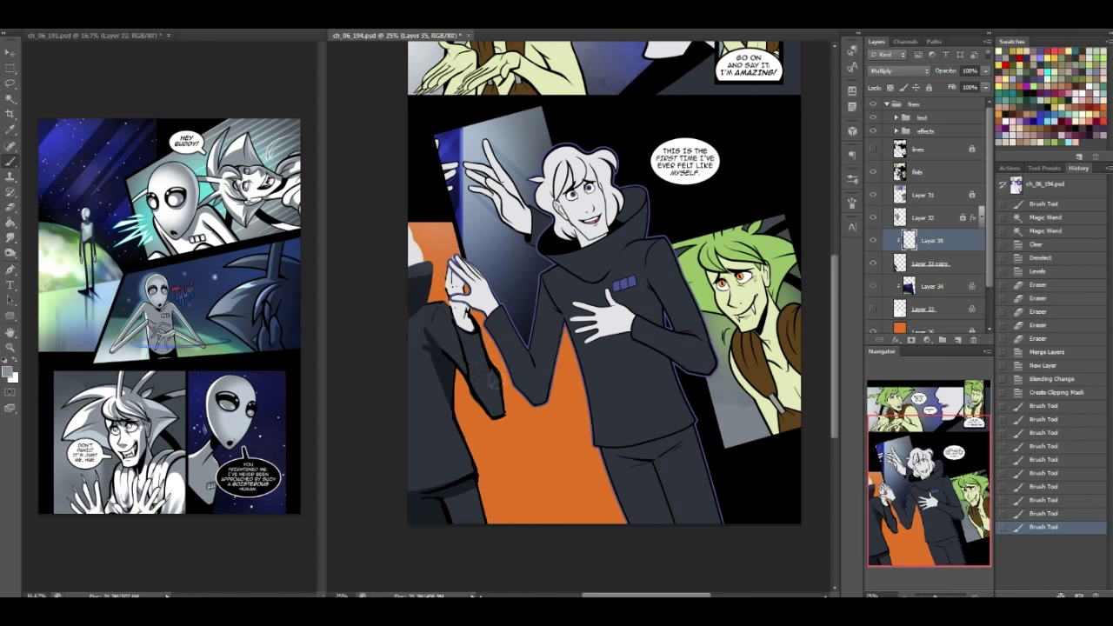
mouse_move(499, 426)
mouse_down()
mouse_move(466, 386)
mouse_move(498, 415)
mouse_up()
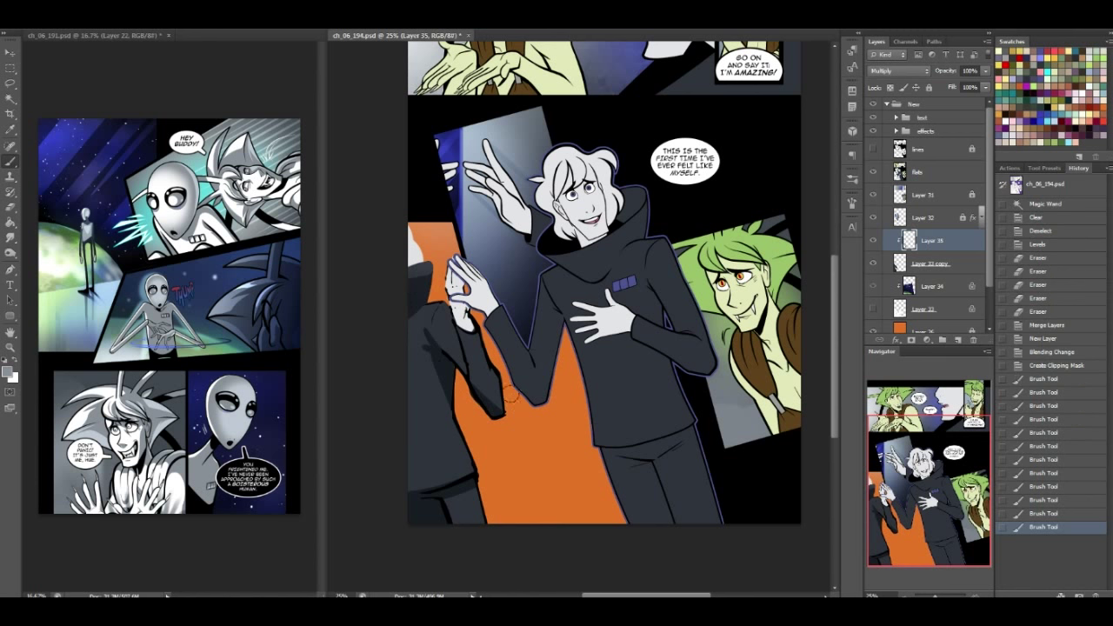
right_click(503, 383)
mouse_move(492, 376)
mouse_down()
mouse_move(499, 408)
mouse_move(498, 386)
mouse_up()
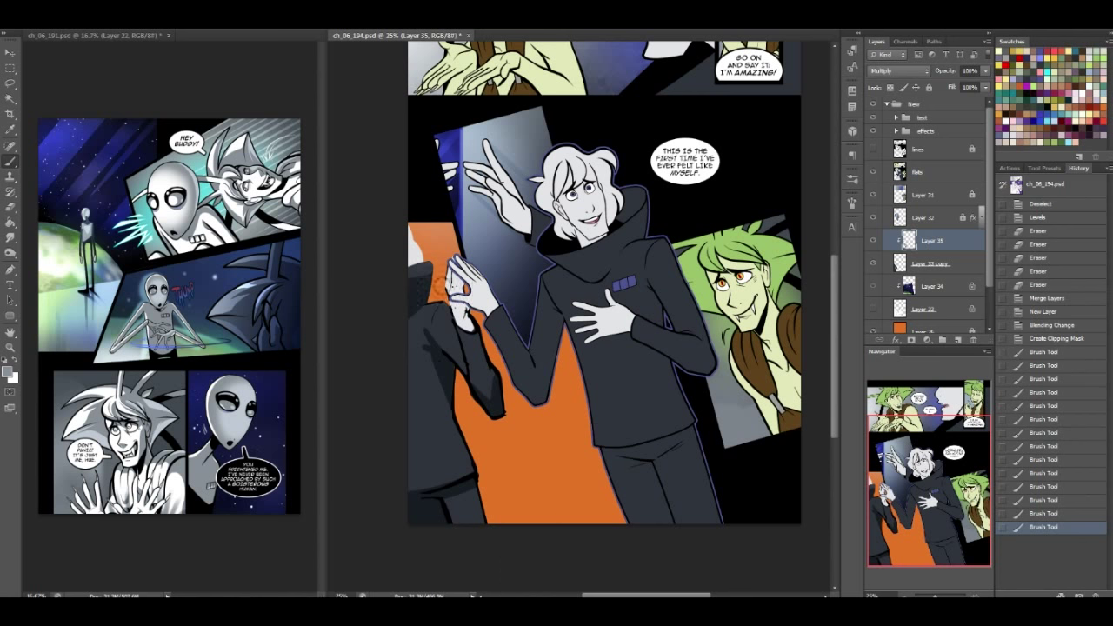
Brush grey shadows onto the foreground figure's raised hand and wrist, undo unwanted strokes, and save the page
drag(460, 371, 454, 301)
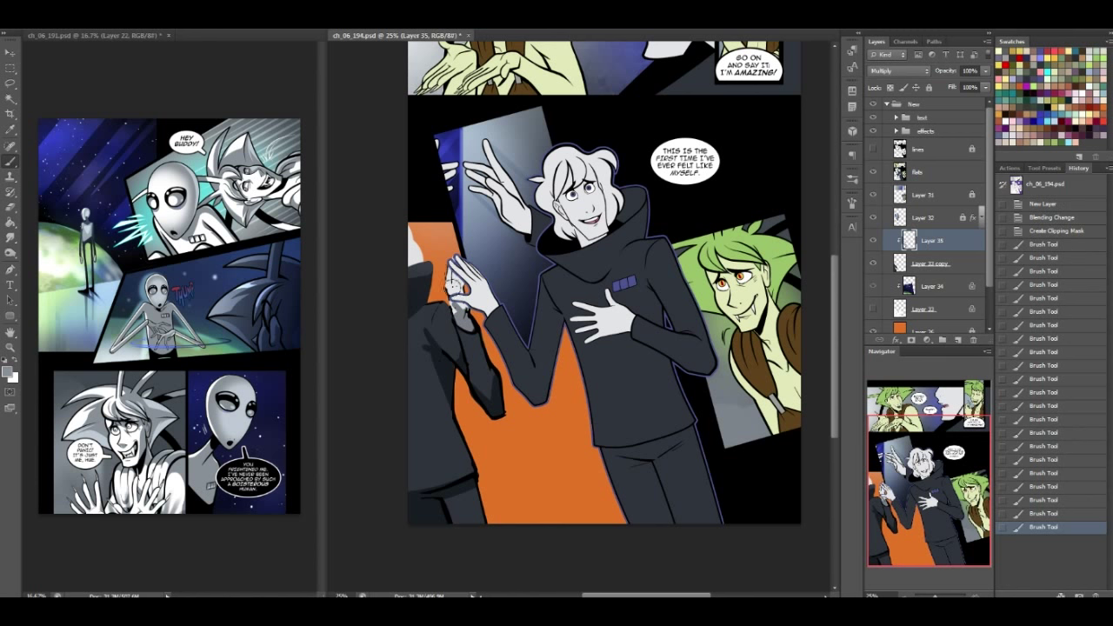
mouse_move(463, 315)
mouse_down()
mouse_move(457, 275)
mouse_move(462, 292)
mouse_up()
key(ctrl+z)
key(ctrl+z)
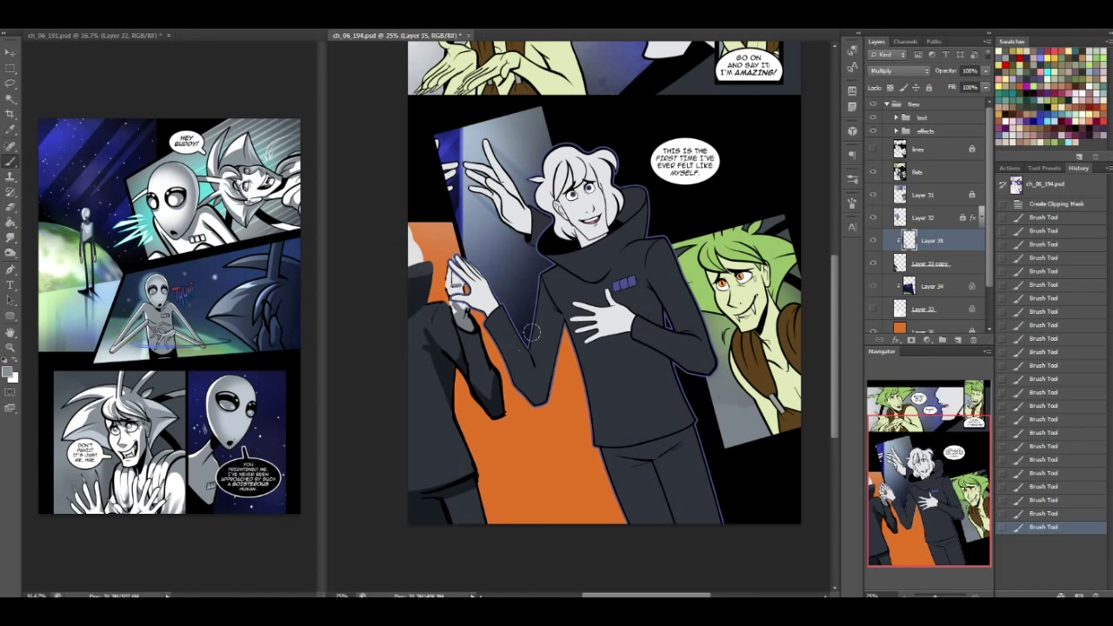
key(ctrl+s)
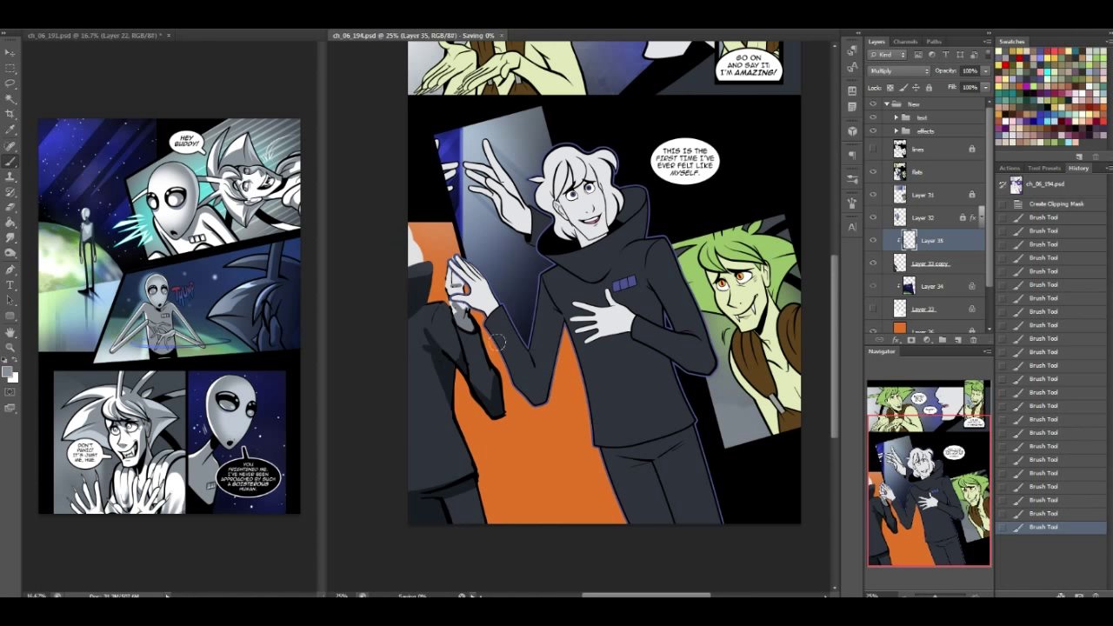
Merge the shading layer with Layer 33 copy and show Layer 33 so the space background displays
shift+click(952, 270)
key(ctrl+e)
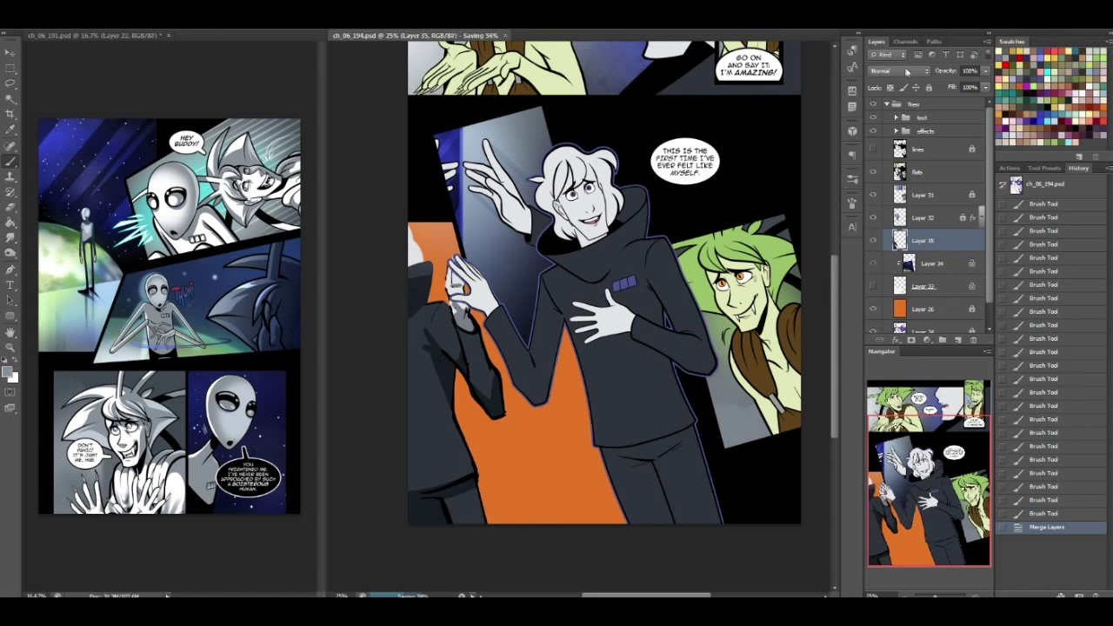
click(874, 286)
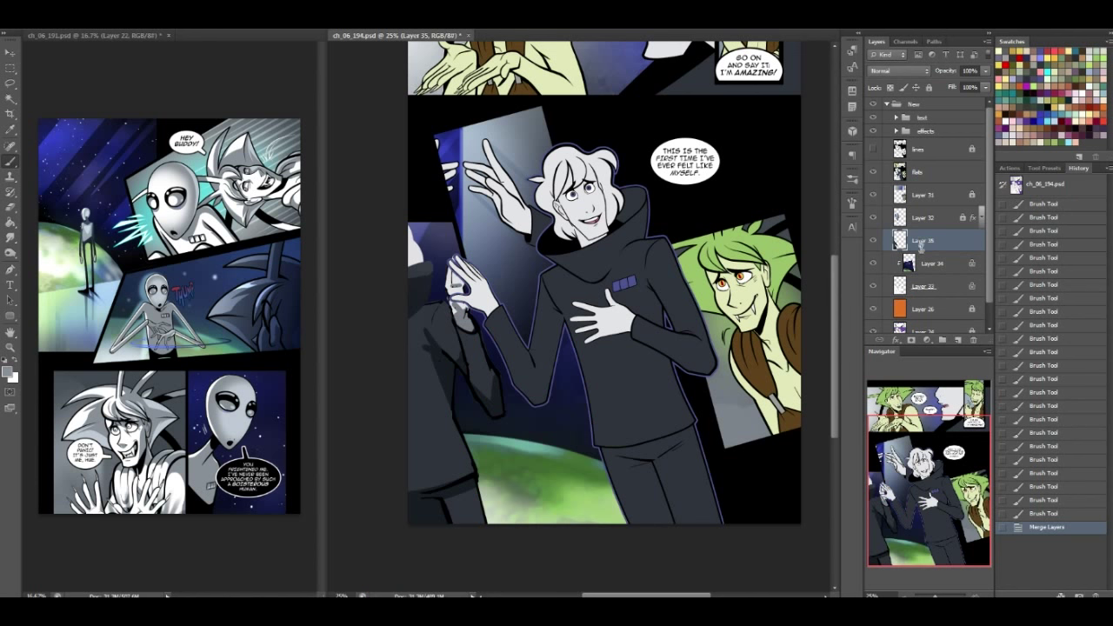
Try Overlay blending on the merged foreground figure layer, and settle on Screen
click(899, 71)
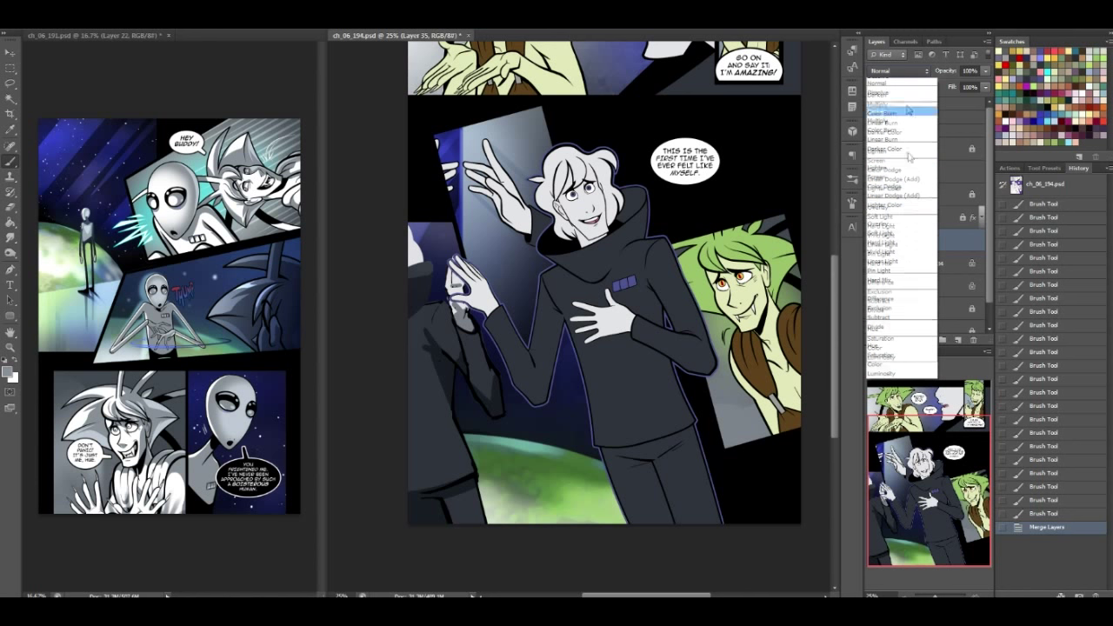
click(905, 228)
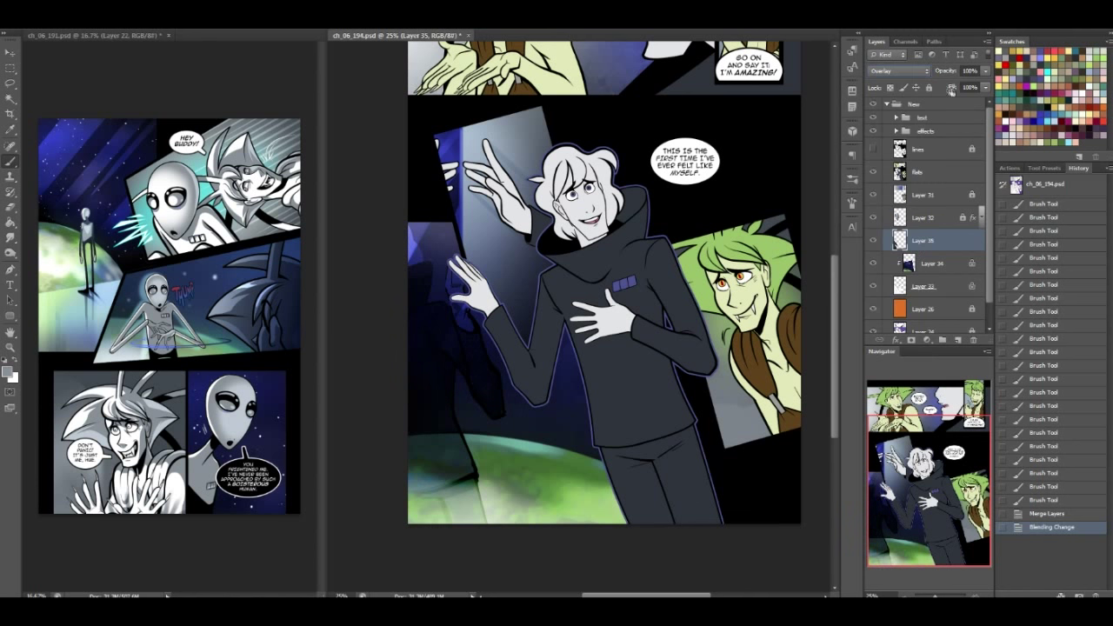
click(911, 70)
click(889, 179)
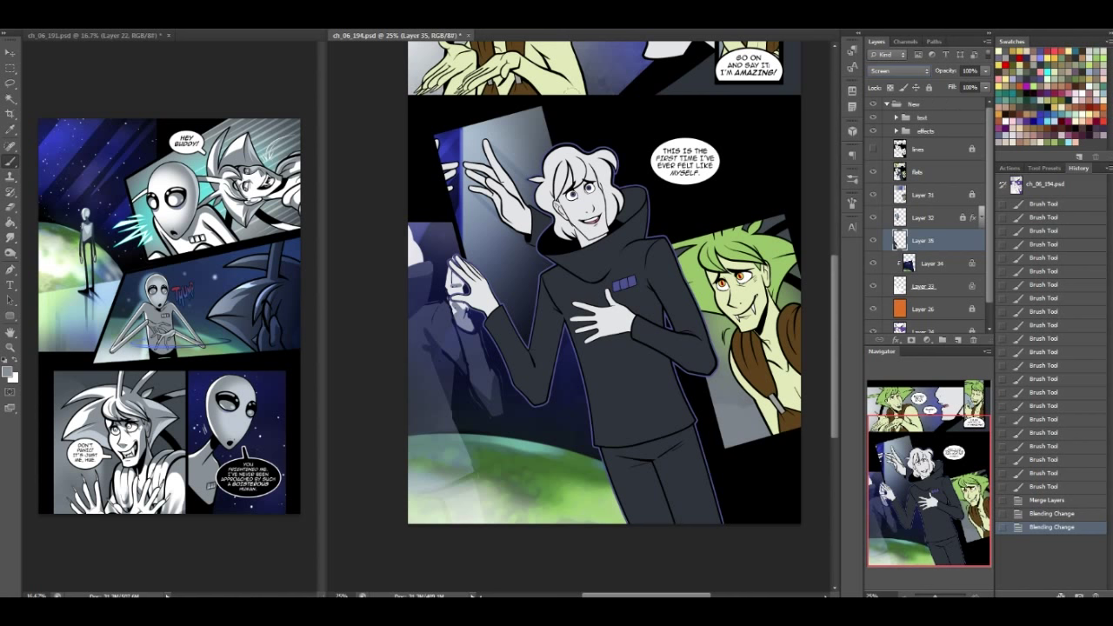
click(248, 30)
mouse_move(211, 122)
click(140, 201)
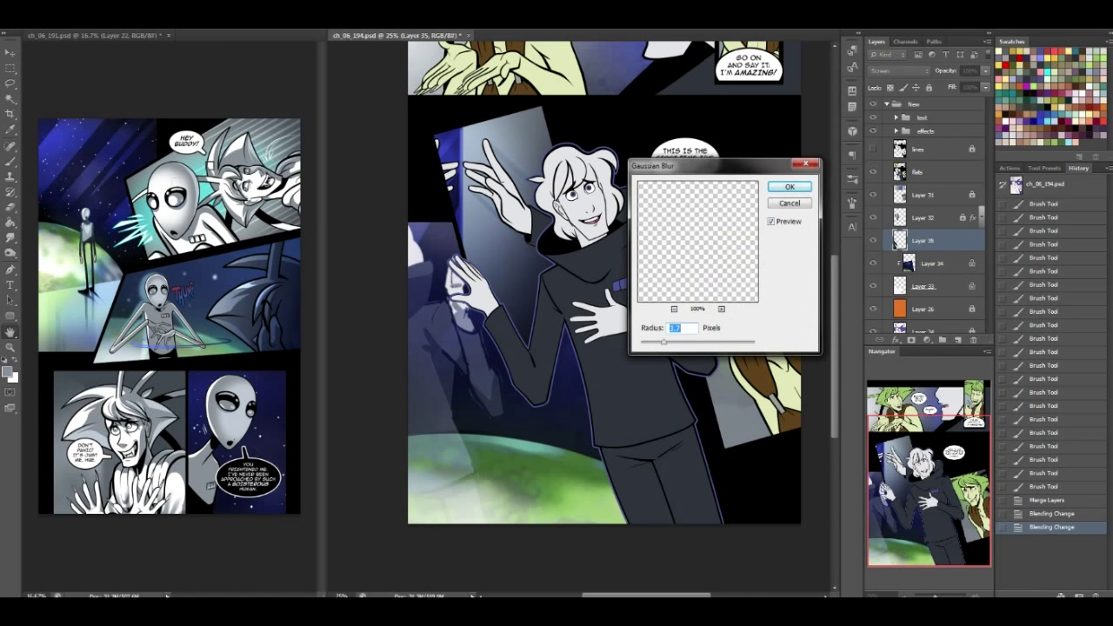
drag(662, 343, 686, 346)
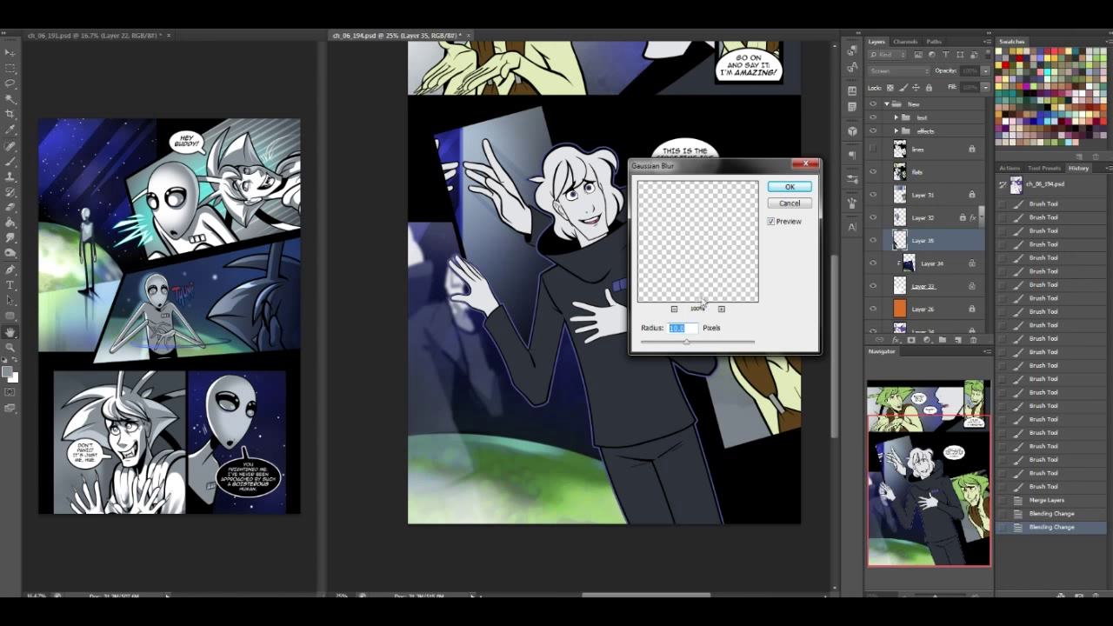
click(805, 203)
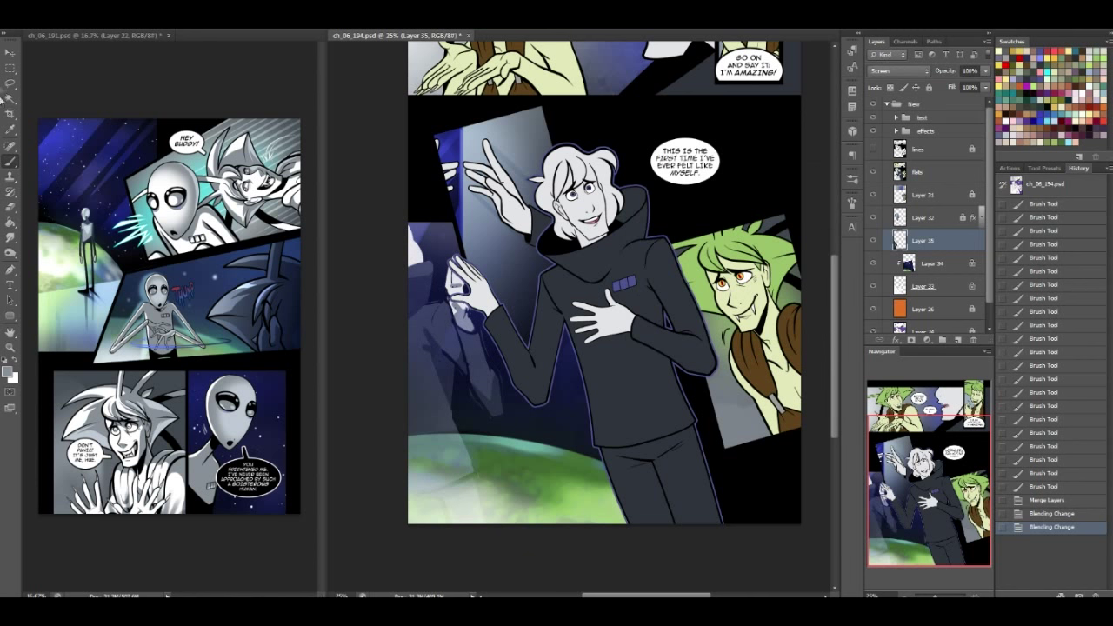
Lasso the foreground figure's raised hand and cut it from Layer 35 onto its own layer
click(11, 82)
drag(447, 254, 437, 291)
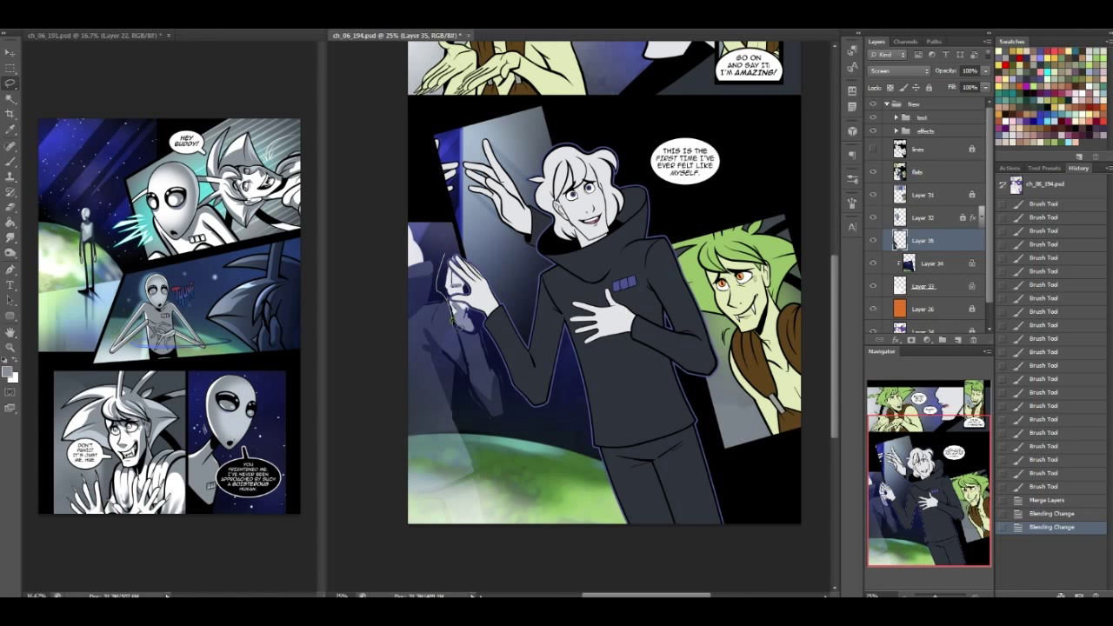
mouse_move(462, 358)
mouse_down()
mouse_move(474, 409)
mouse_move(511, 442)
mouse_move(529, 381)
mouse_move(504, 347)
mouse_move(497, 287)
mouse_move(474, 244)
mouse_up()
right_click(450, 317)
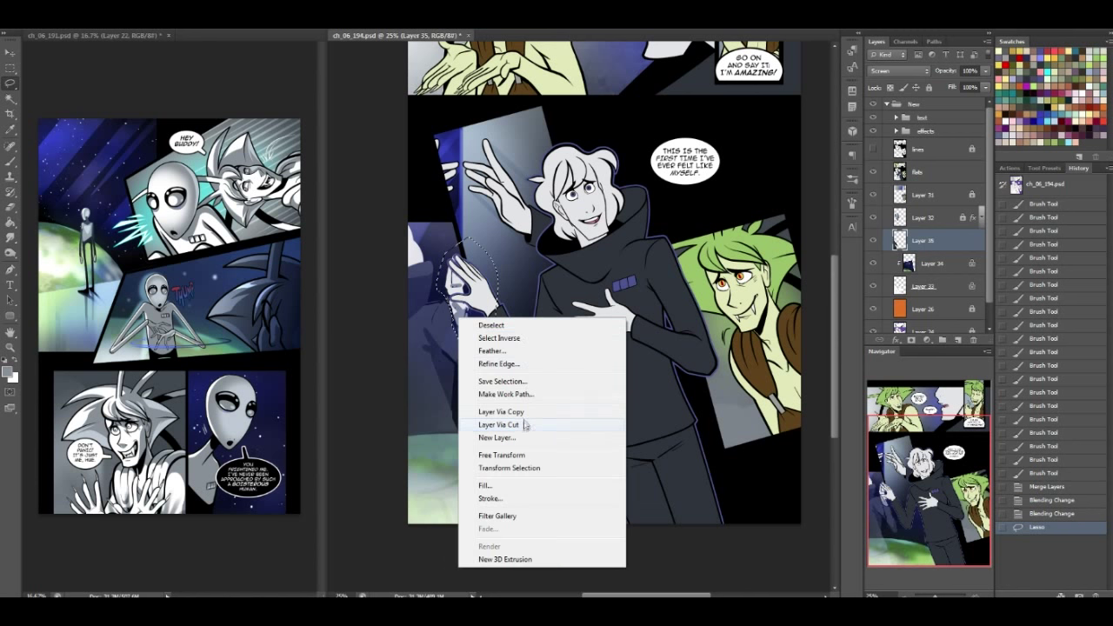
click(525, 423)
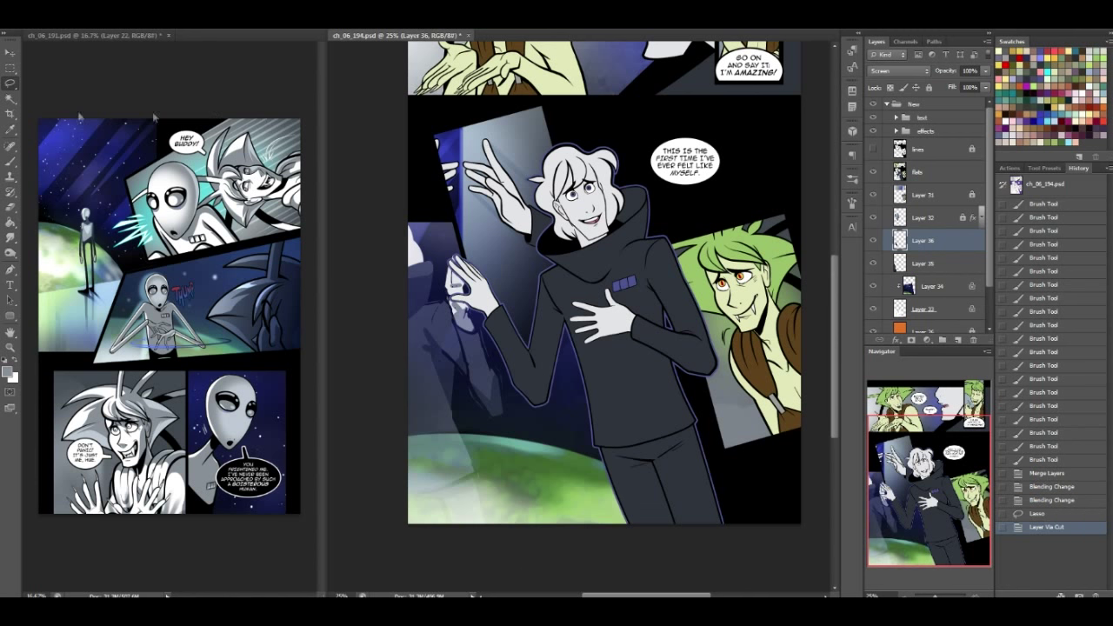
Erase stray parts around the foreground figure's cut-out raised hand on Layer 36
click(10, 207)
mouse_move(472, 393)
mouse_down()
mouse_move(503, 438)
mouse_move(506, 424)
mouse_up()
drag(511, 379, 514, 426)
mouse_move(488, 333)
mouse_down()
mouse_move(503, 371)
mouse_move(498, 334)
mouse_up()
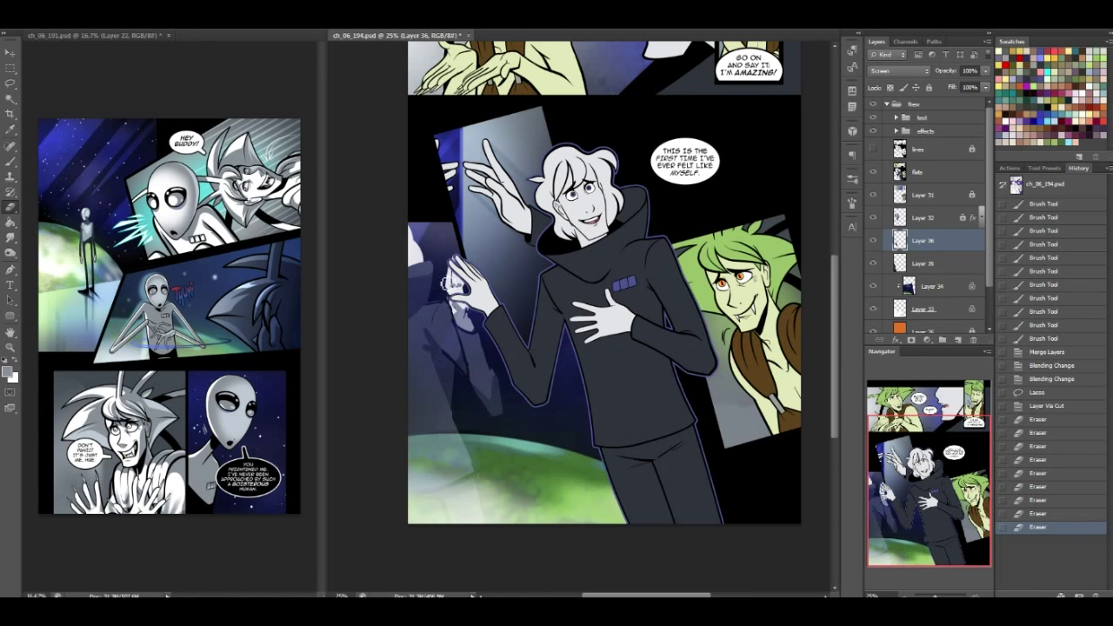
click(449, 291)
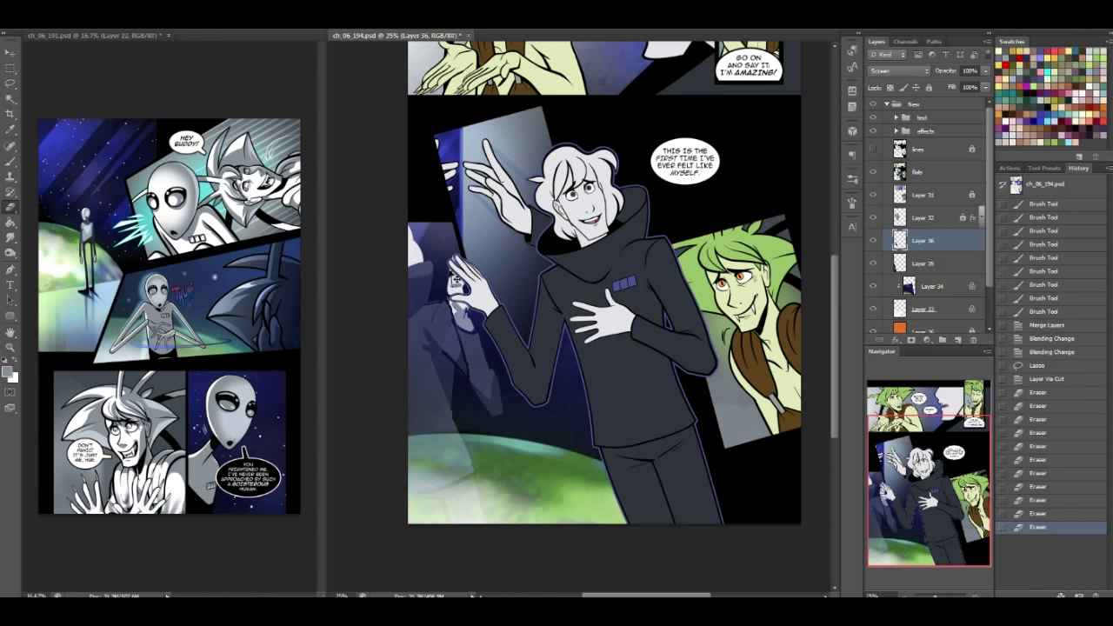
click(452, 274)
click(448, 294)
click(447, 295)
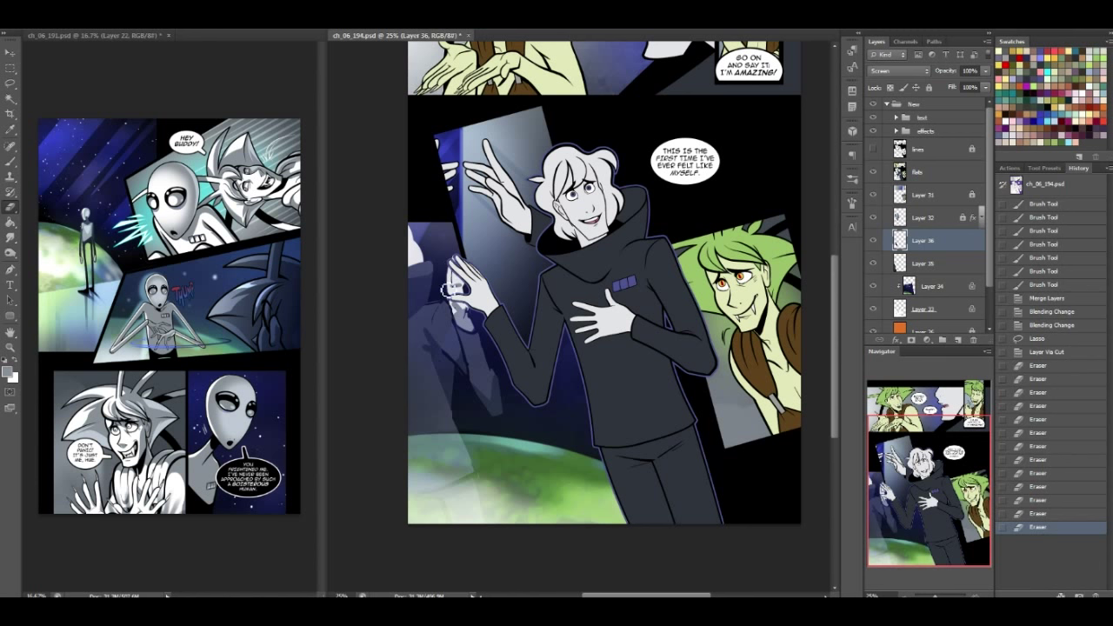
click(449, 272)
Touch up the raised hand and sleeve on Layer 36 with brush strokes in sampled colours, and save the page
click(10, 161)
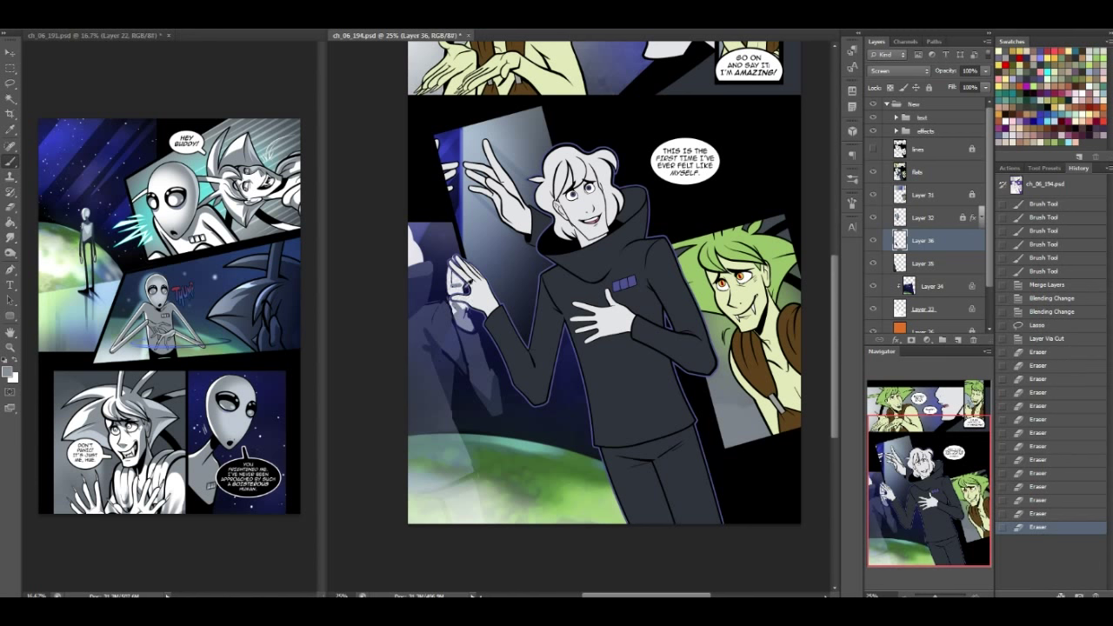
click(456, 287)
click(456, 299)
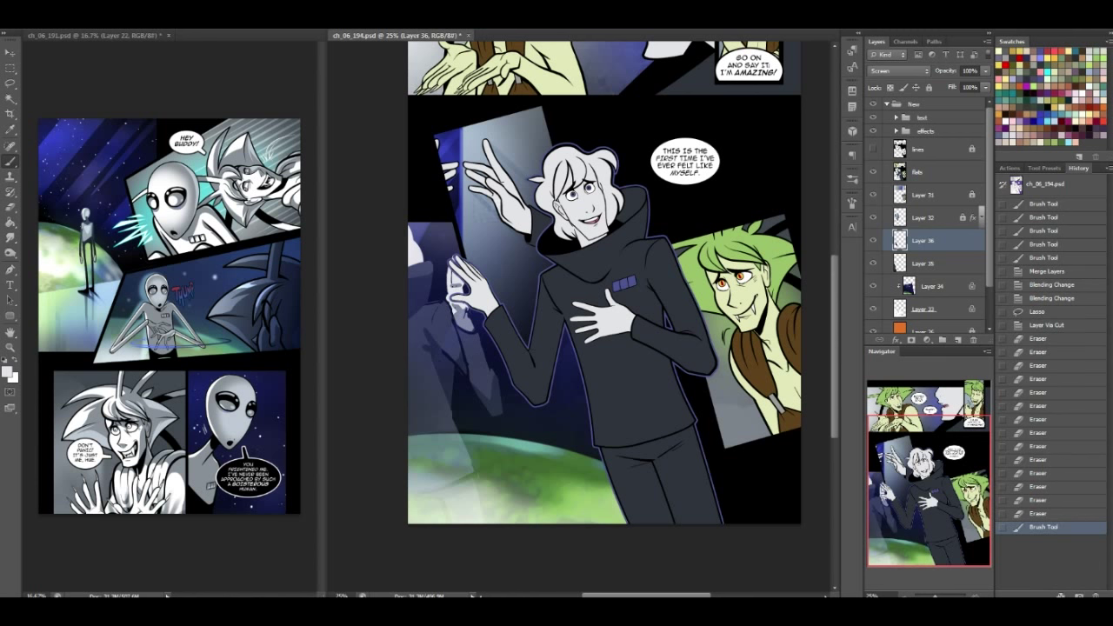
key(ctrl+s)
alt+click(476, 357)
alt+click(612, 369)
mouse_move(474, 359)
mouse_down()
mouse_move(468, 332)
mouse_move(486, 280)
mouse_up()
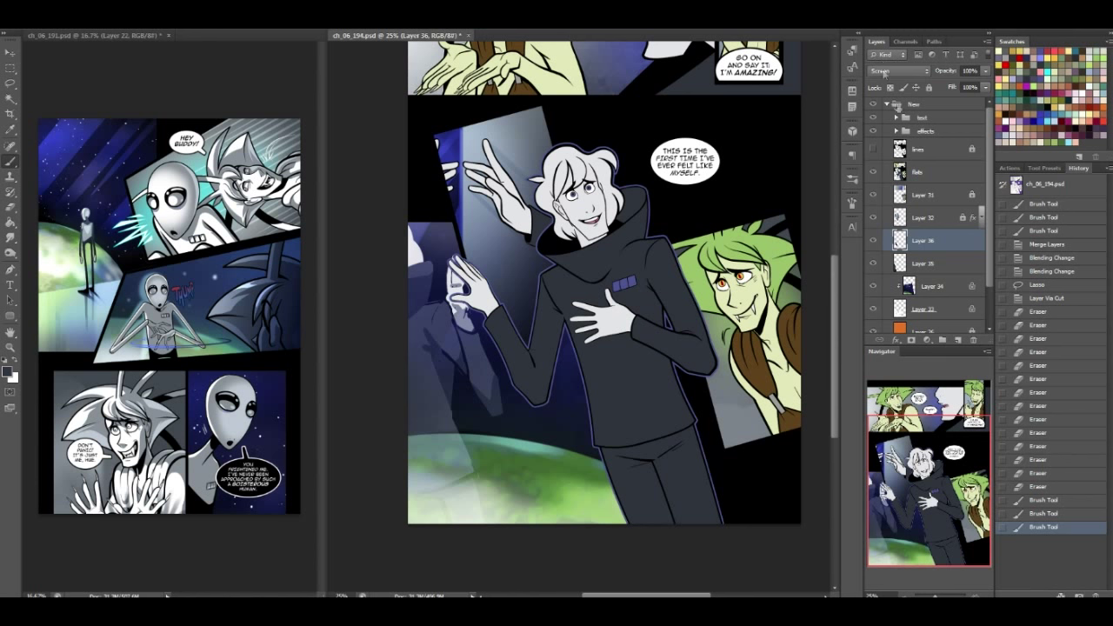
Apply a Gaussian Blur with an increased radius to the foreground figure on Layer 35
click(913, 266)
click(186, 7)
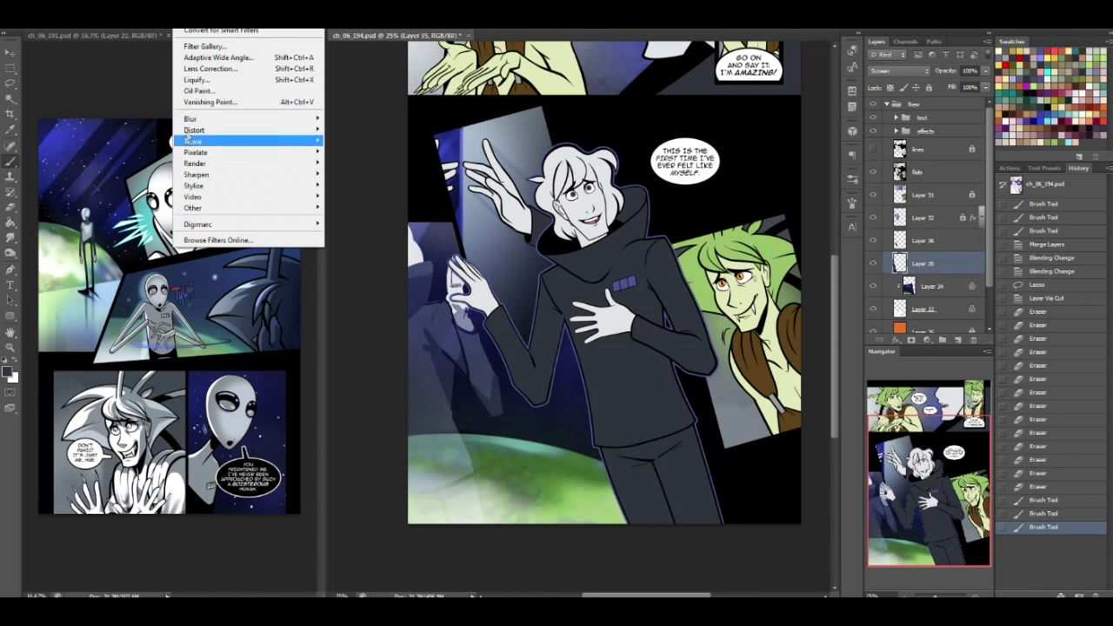
mouse_move(196, 119)
click(145, 201)
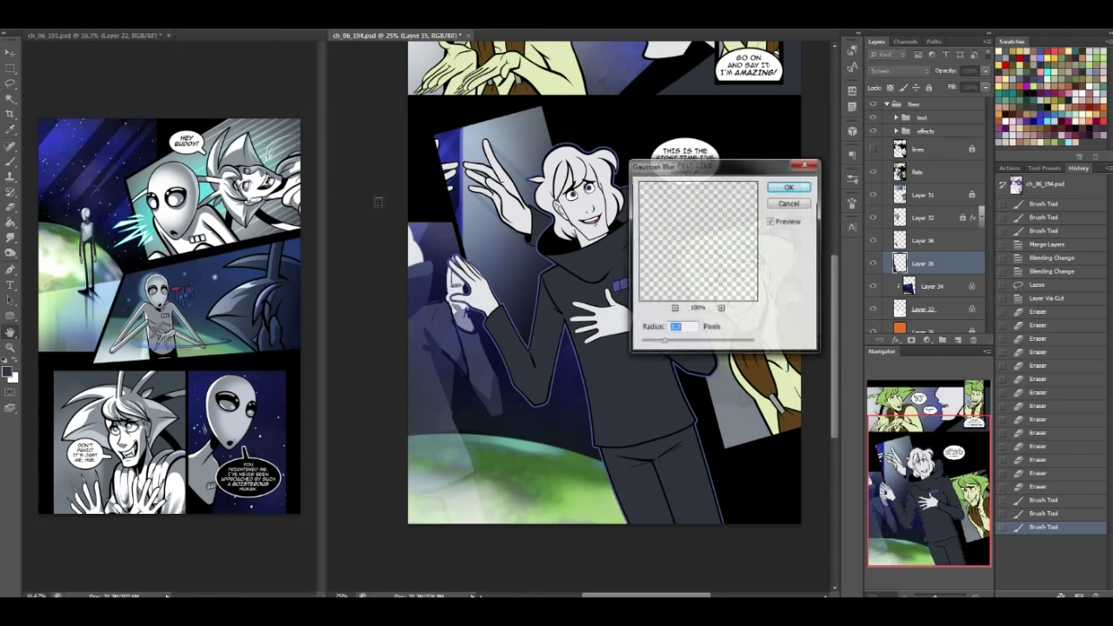
click(676, 345)
drag(678, 345, 685, 345)
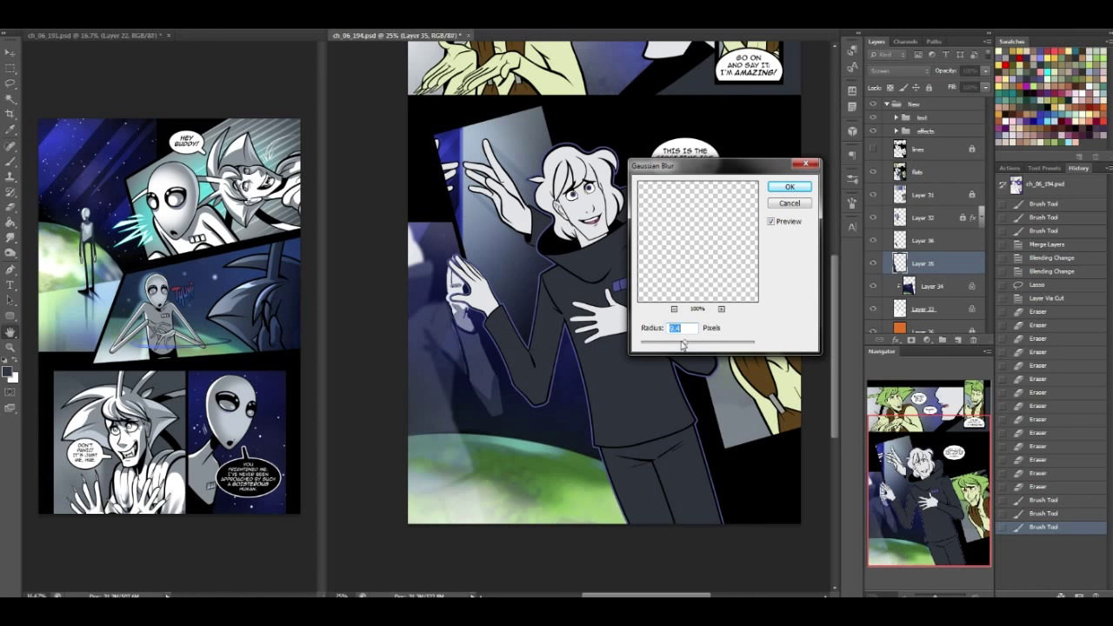
drag(685, 343, 687, 343)
click(790, 187)
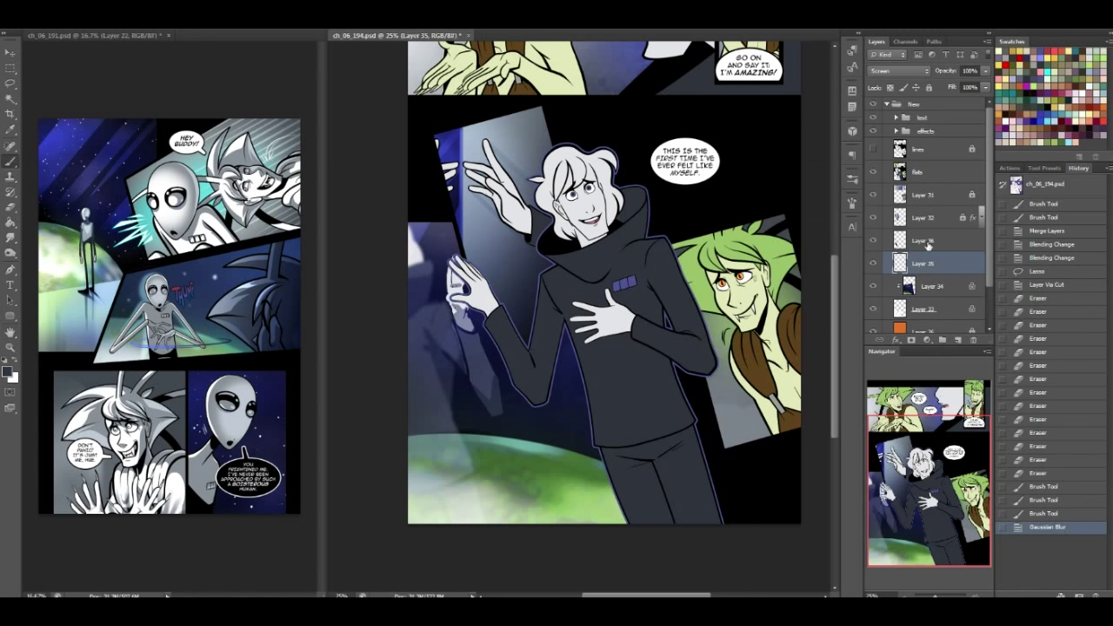
Apply a slightly weaker Gaussian Blur to the raised hand on Layer 36
key(alt+bracketright)
click(183, 4)
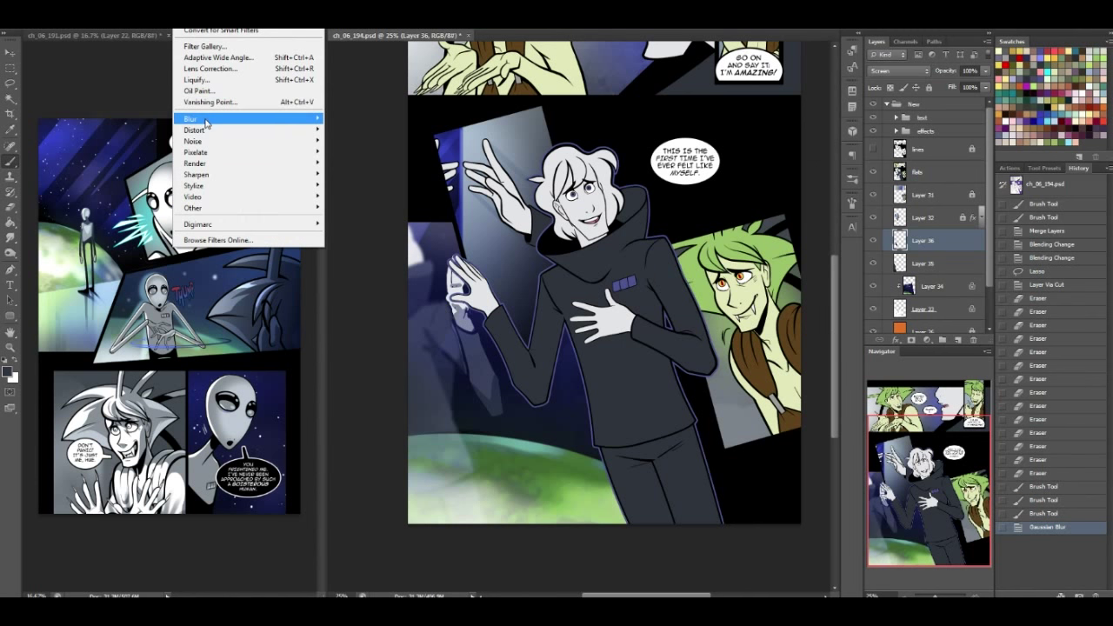
mouse_move(206, 121)
click(141, 202)
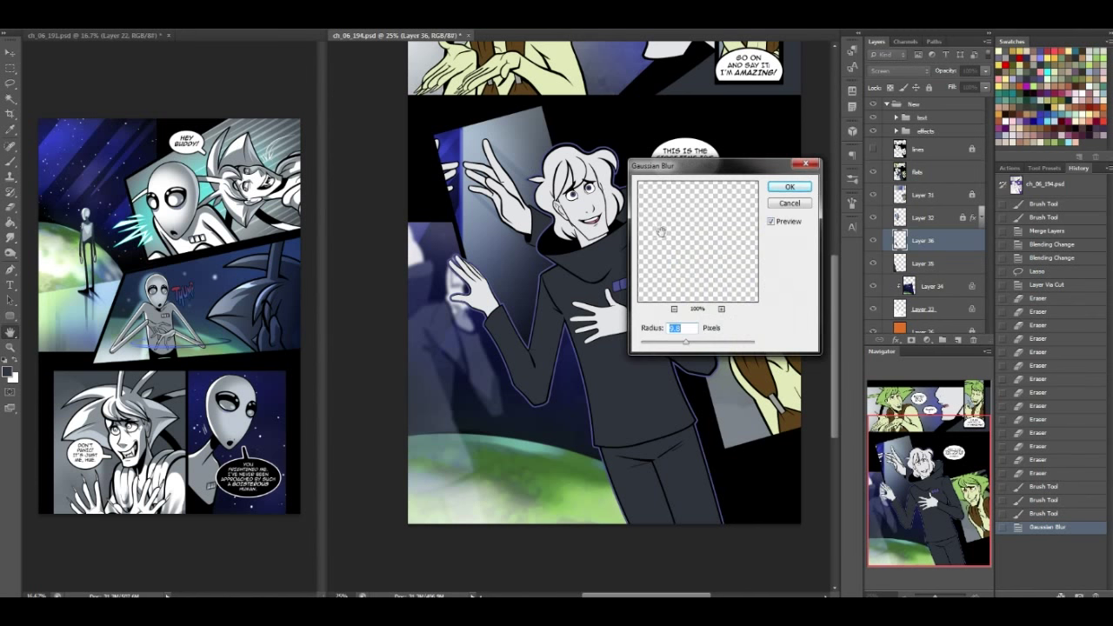
mouse_move(679, 349)
mouse_down()
mouse_move(669, 346)
mouse_move(679, 345)
mouse_up()
click(788, 189)
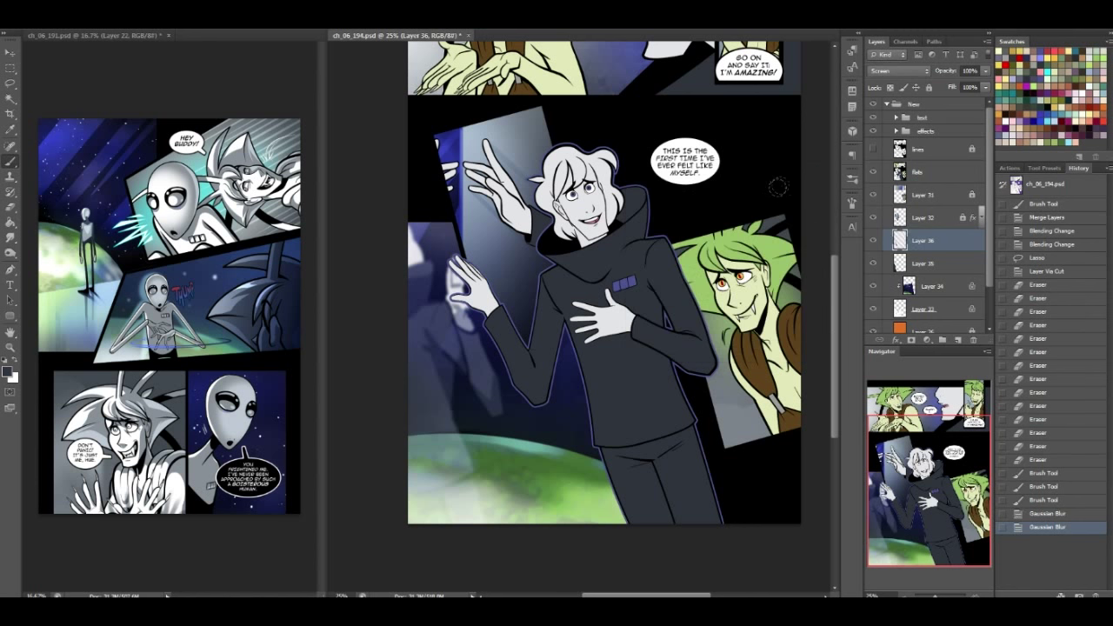
Merge the blurred hand layer down into the figure layer and set the merged layer's blending mode to Screen
key(ctrl+e)
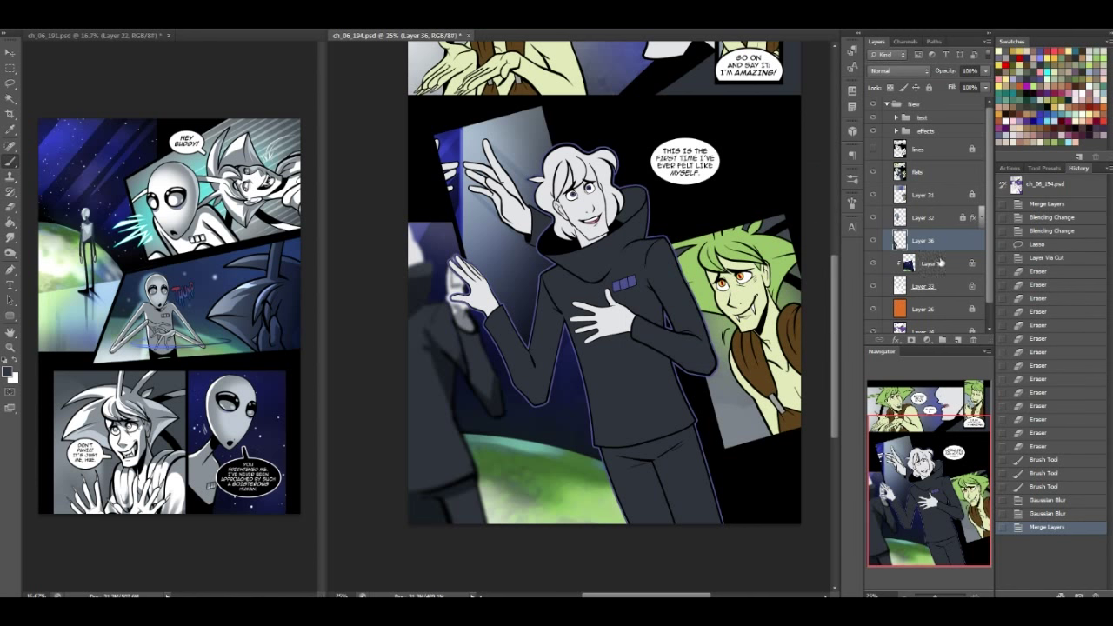
click(897, 70)
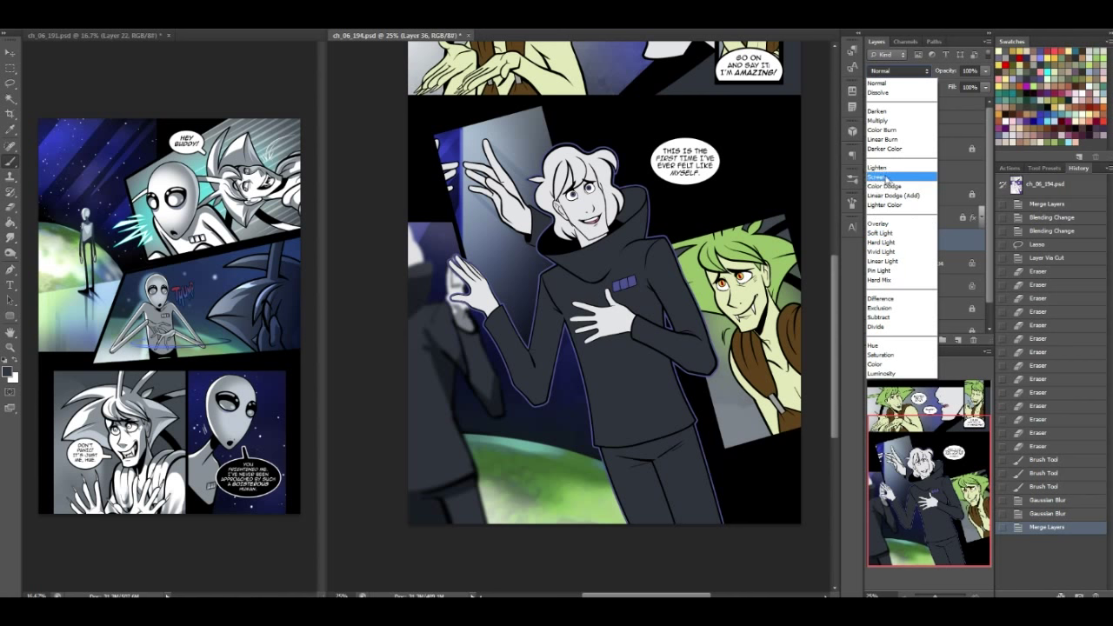
click(891, 181)
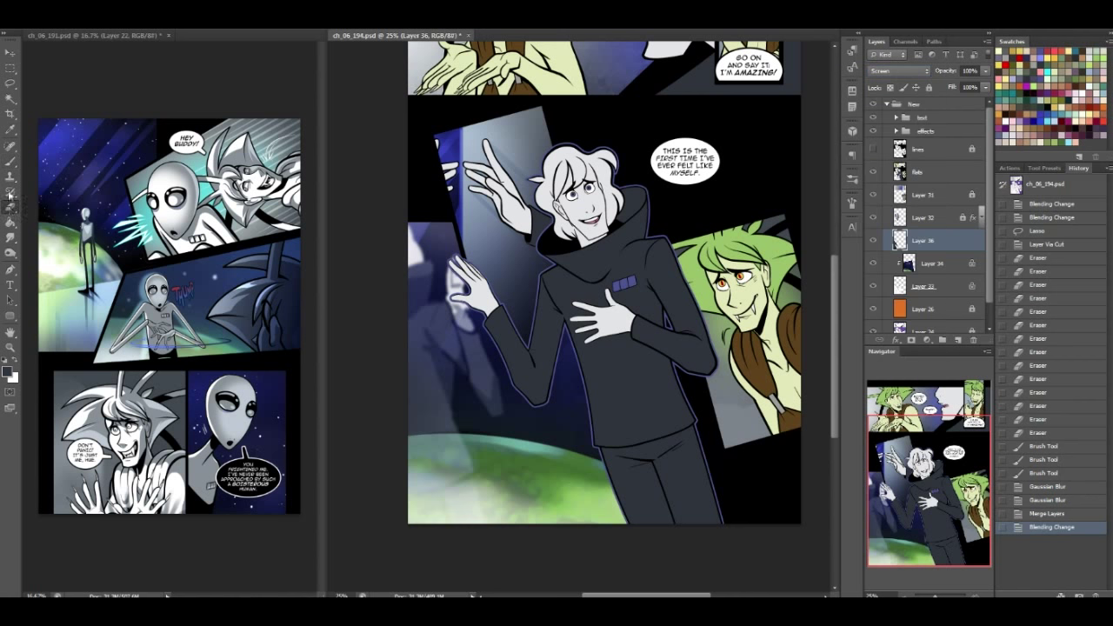
Fade the foreground figure's body and outer edges with a large 0% hardness eraser, undoing unwanted strokes
right_click(41, 48)
drag(96, 54, 116, 58)
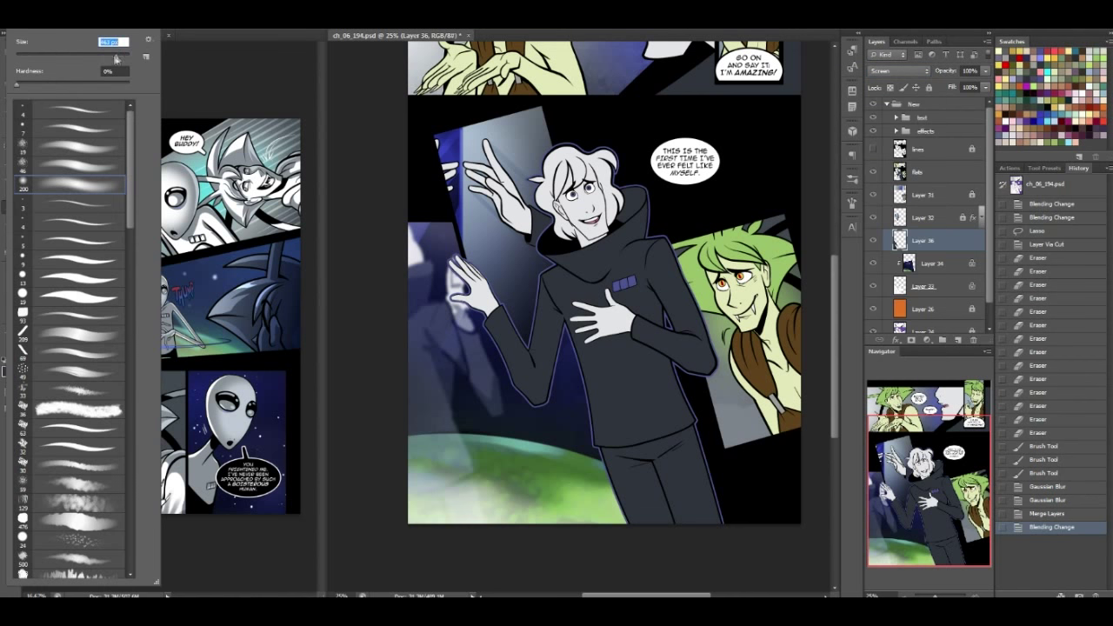
mouse_move(518, 355)
mouse_down()
mouse_move(490, 381)
mouse_move(459, 470)
mouse_up()
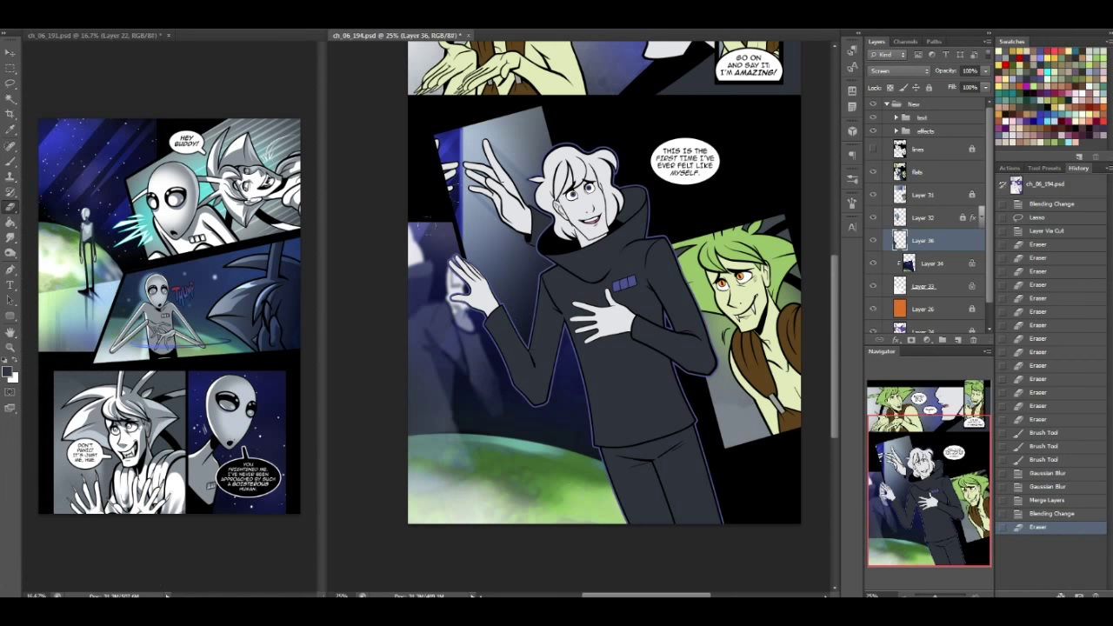
mouse_move(404, 252)
mouse_down()
mouse_move(419, 331)
mouse_move(416, 400)
mouse_up()
mouse_move(421, 223)
mouse_down()
mouse_move(405, 262)
mouse_move(350, 249)
mouse_up()
mouse_move(485, 477)
mouse_down()
mouse_move(518, 408)
mouse_move(467, 394)
mouse_move(468, 339)
mouse_up()
drag(464, 396, 454, 340)
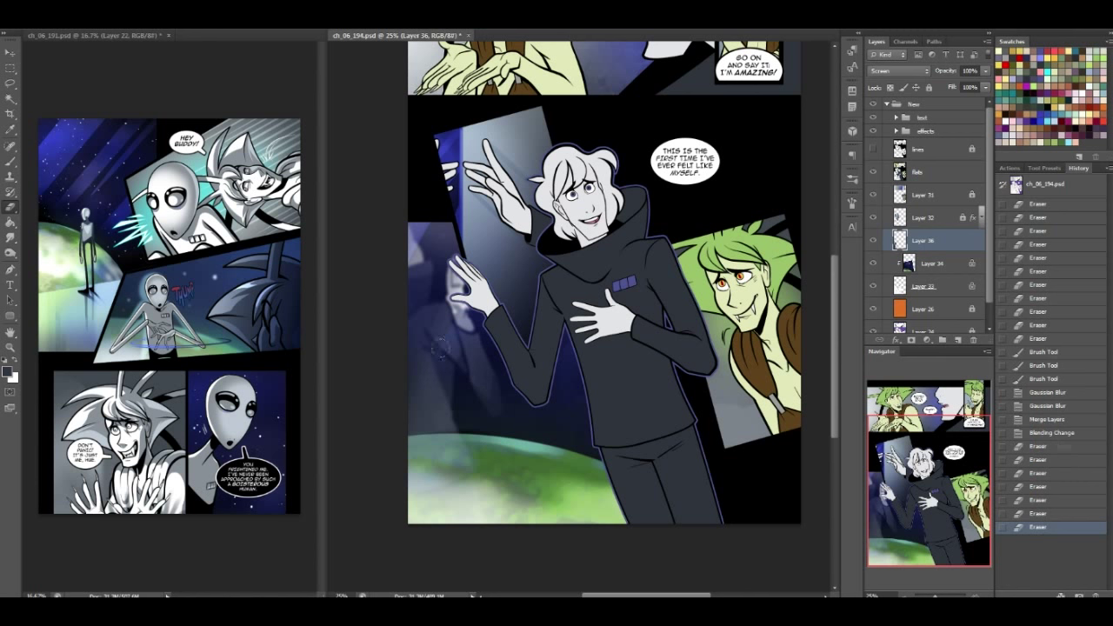
key(ctrl+z)
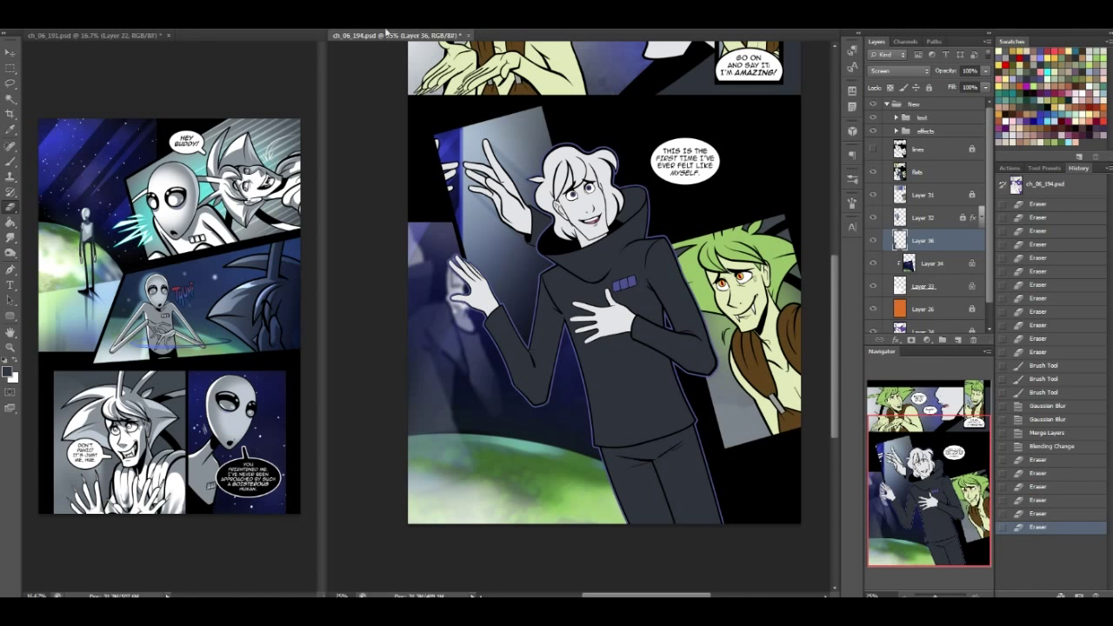
mouse_move(443, 269)
mouse_down()
mouse_move(460, 318)
mouse_move(455, 243)
mouse_up()
key(ctrl+z)
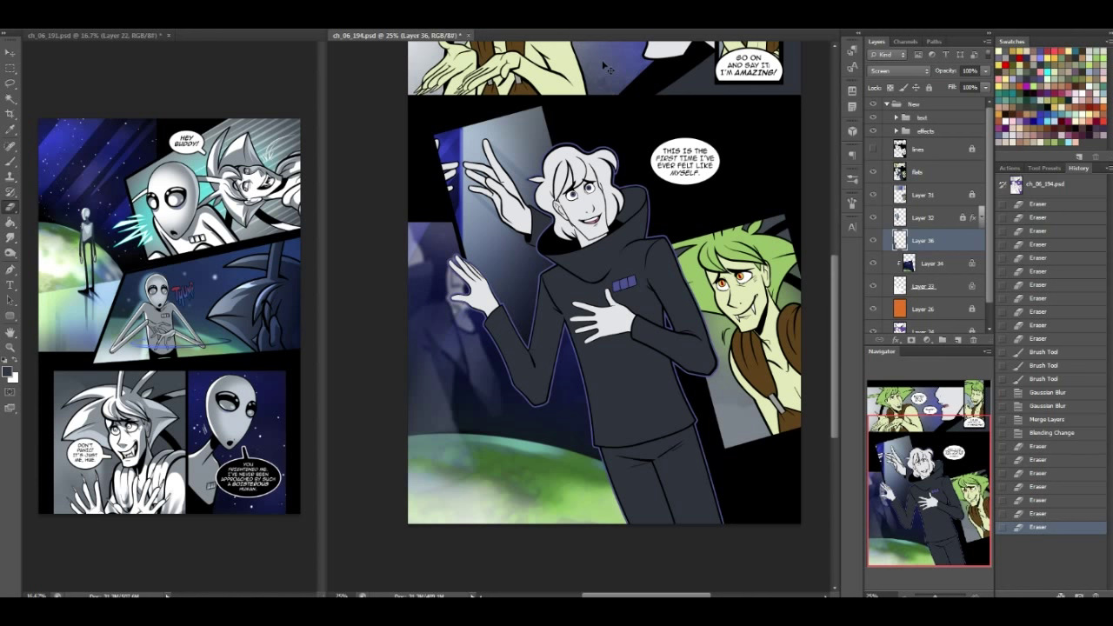
Paint light accents on the foreground figure's raised hand with a 28 px brush, using the pale colour sampled from the central character's face
click(10, 162)
click(42, 22)
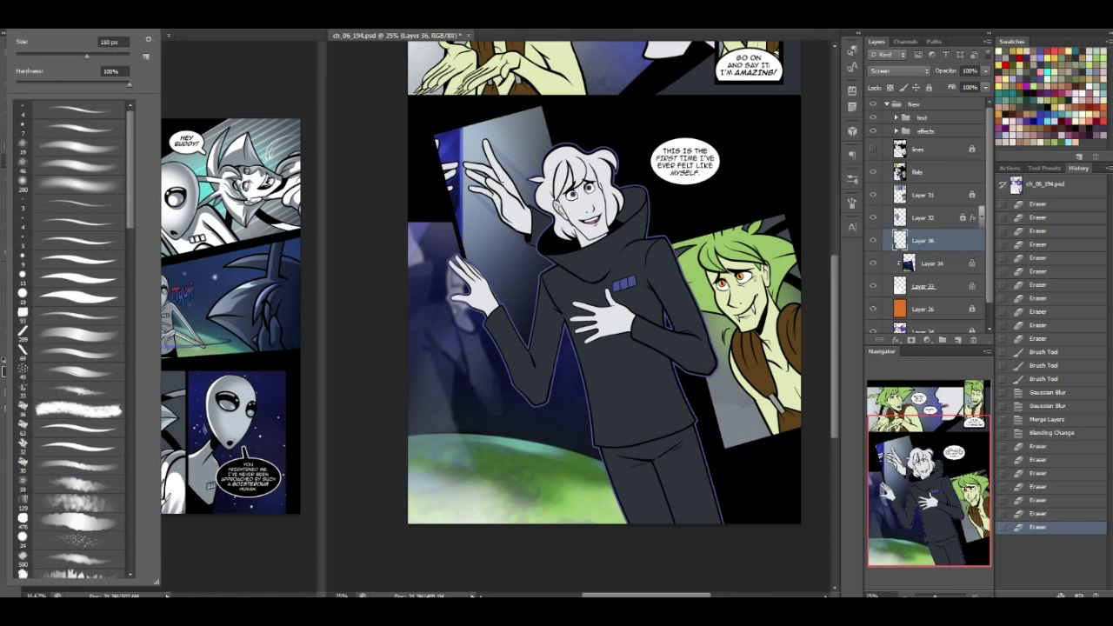
click(66, 126)
click(25, 60)
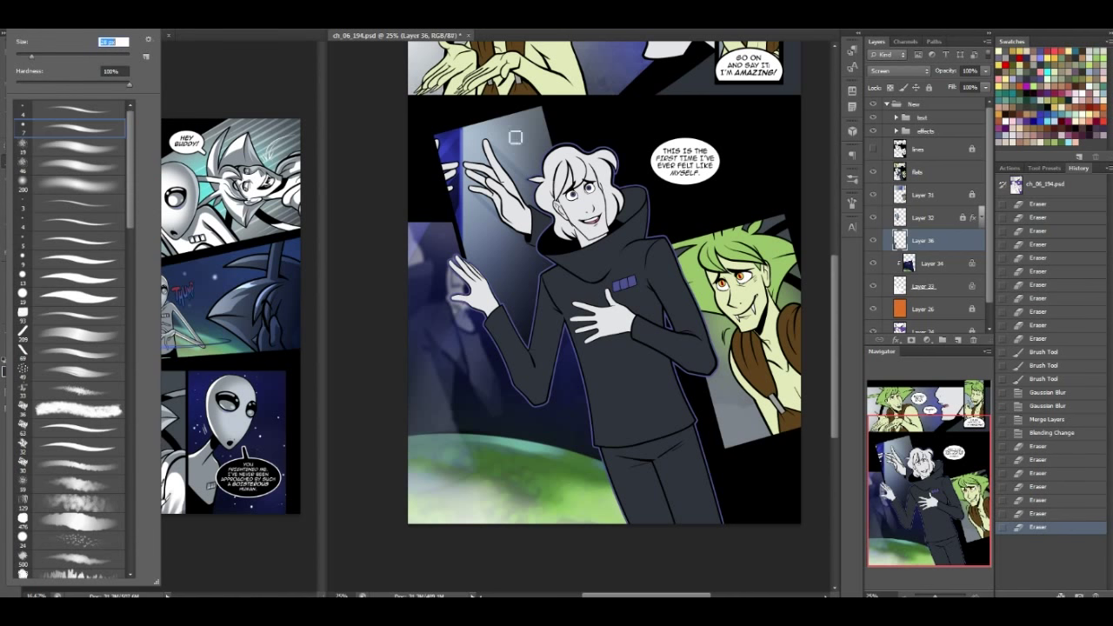
click(573, 207)
alt+click(569, 207)
mouse_move(454, 269)
mouse_down()
mouse_move(459, 300)
mouse_move(470, 282)
mouse_move(458, 332)
mouse_move(466, 291)
mouse_up()
key(ctrl+z)
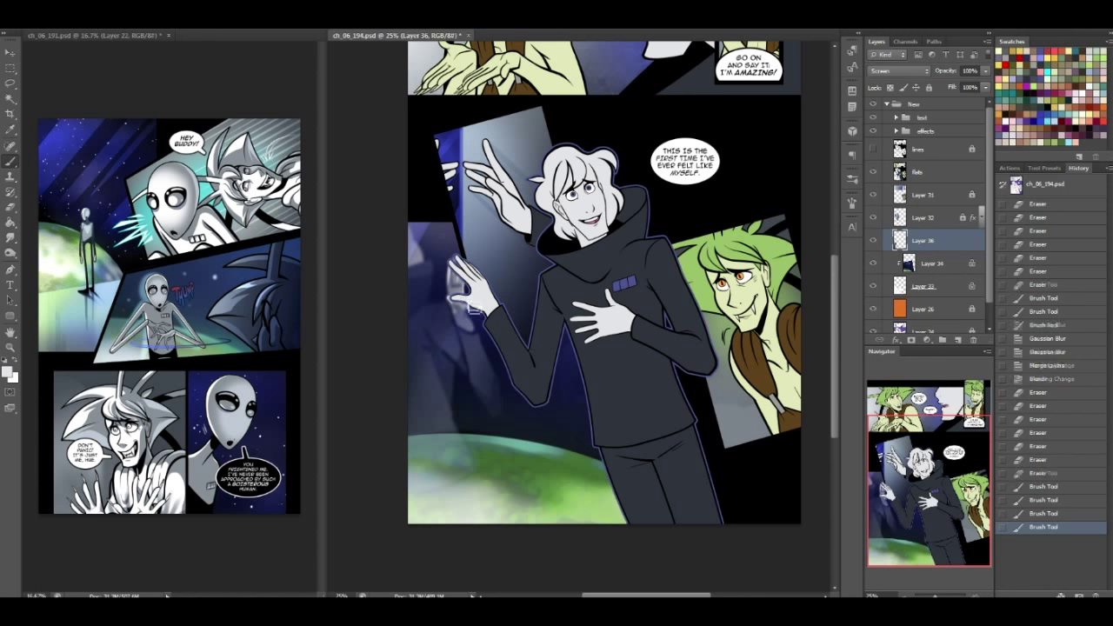
mouse_move(470, 313)
mouse_down()
mouse_move(473, 279)
mouse_move(458, 291)
mouse_move(474, 306)
mouse_move(467, 298)
mouse_up()
mouse_move(473, 318)
mouse_down()
mouse_move(468, 304)
mouse_move(478, 332)
mouse_move(474, 321)
mouse_up()
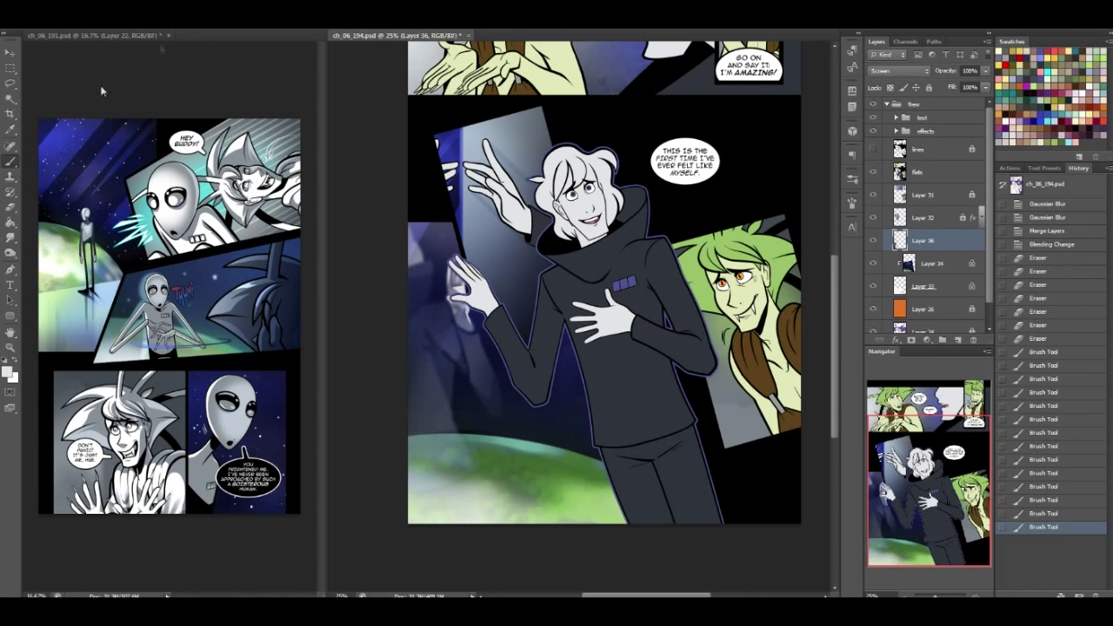
Erase excess paint around the foreground figure's fingers and save the page
key(e)
mouse_move(450, 271)
mouse_down()
mouse_move(468, 320)
mouse_move(464, 288)
mouse_up()
key(ctrl+s)
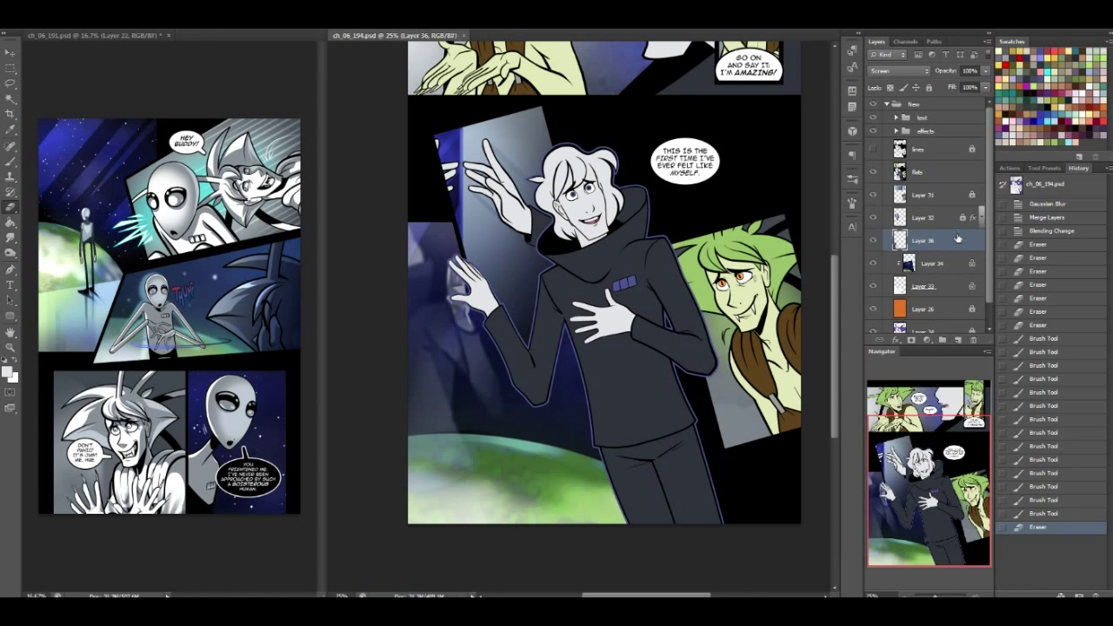
Choose a star-scatter preset for the Brush tool
click(10, 163)
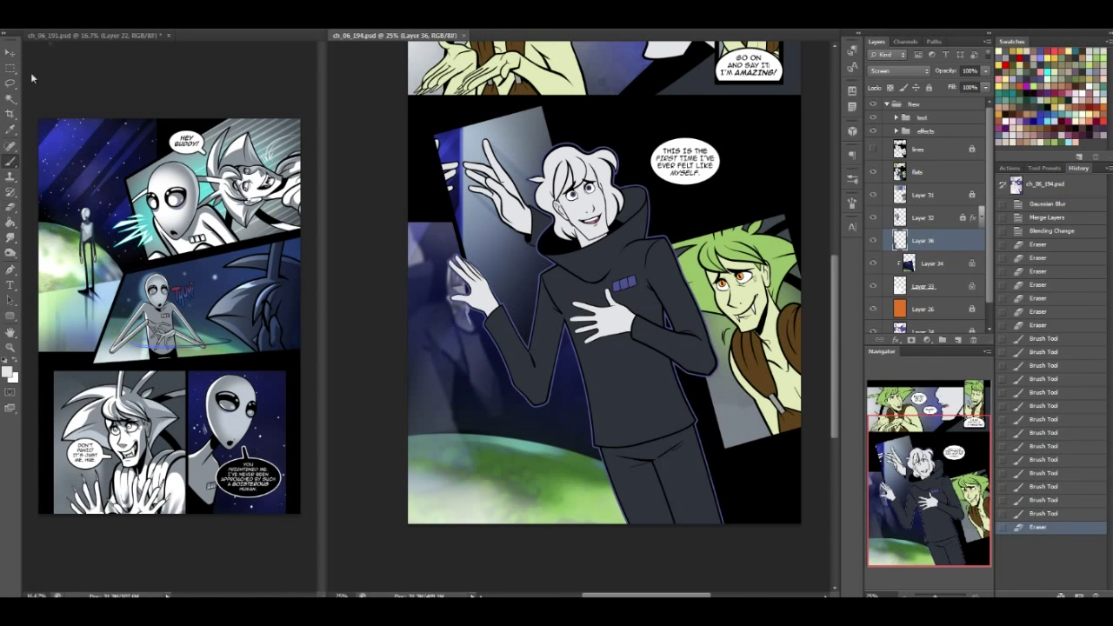
click(54, 23)
mouse_move(131, 194)
mouse_down()
mouse_move(189, 543)
mouse_move(150, 439)
mouse_up()
scroll(87, 365, up, 5)
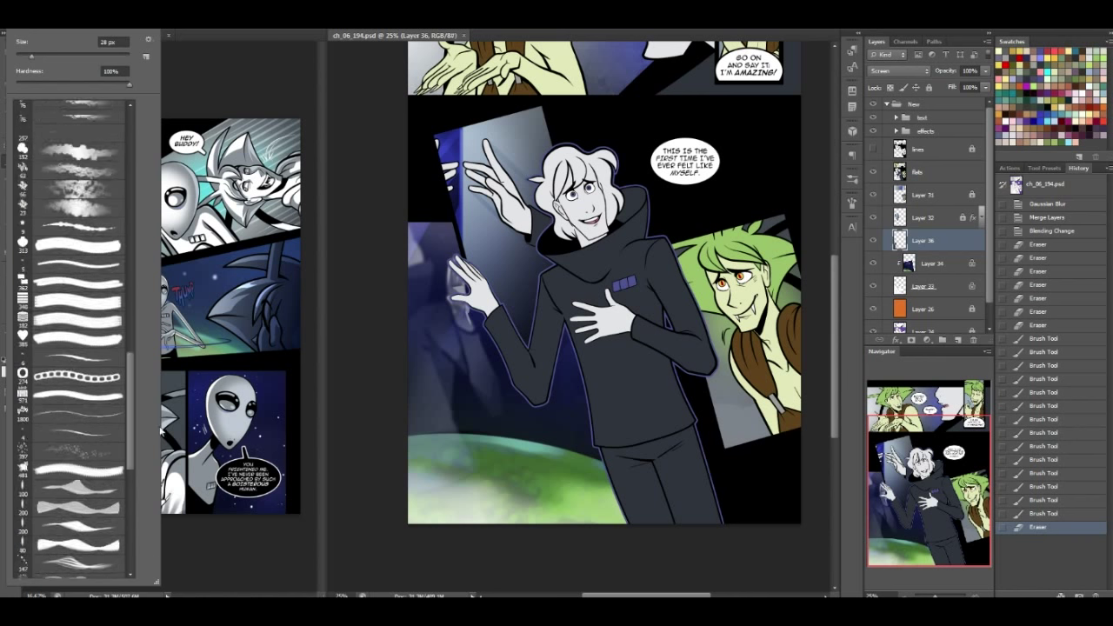
click(74, 397)
click(227, 38)
Add a new layer above Layer 34 and make a rectangular selection around the lower-left space panel
click(12, 69)
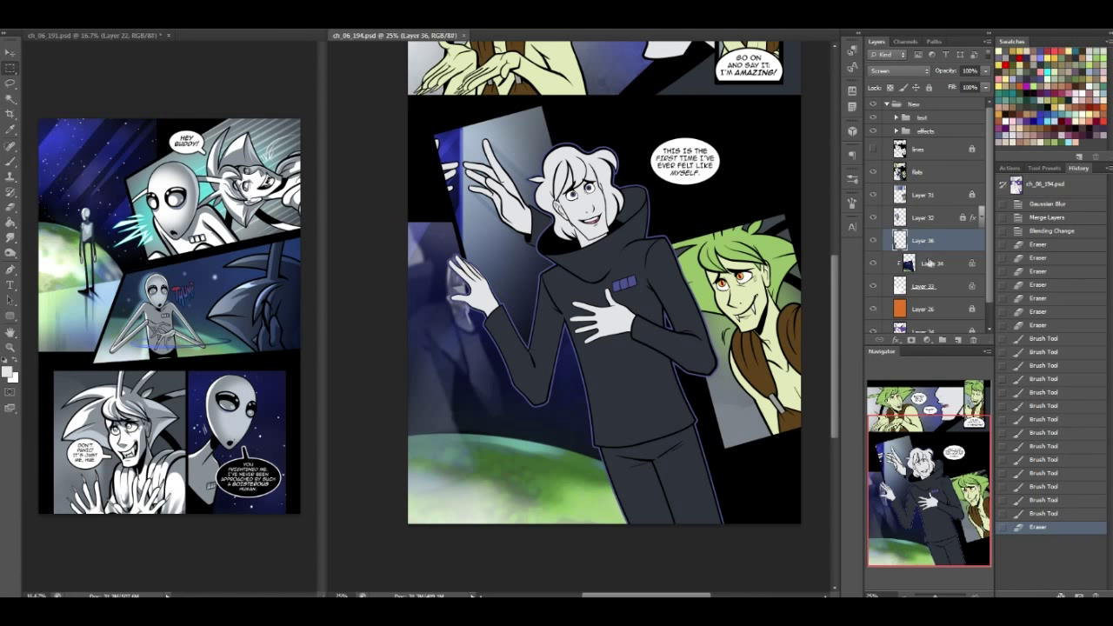
click(932, 264)
click(957, 340)
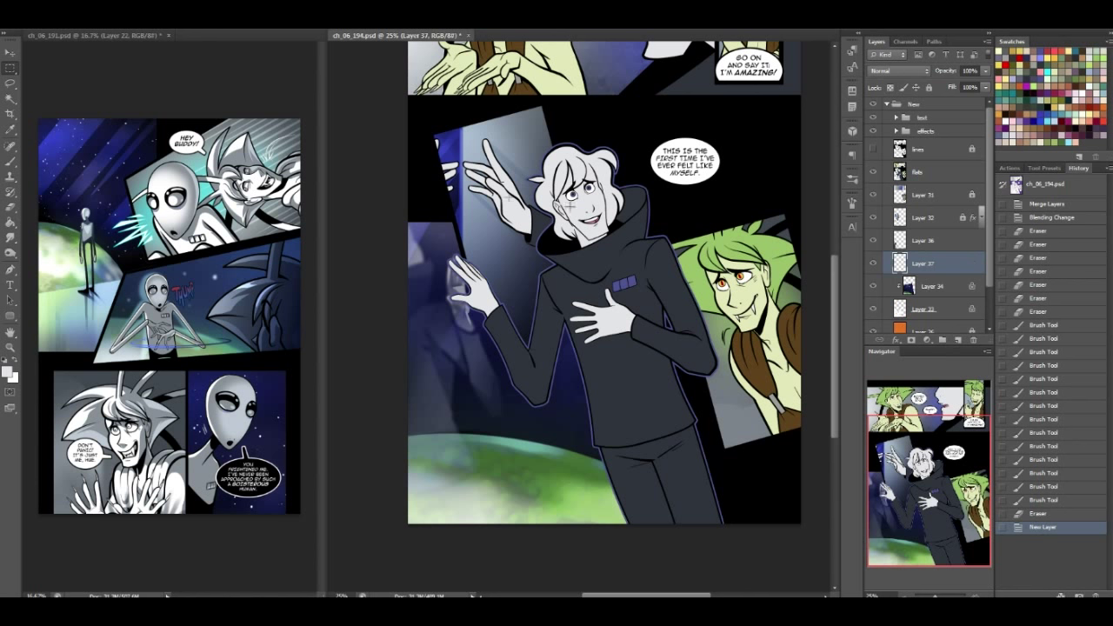
drag(409, 217, 632, 544)
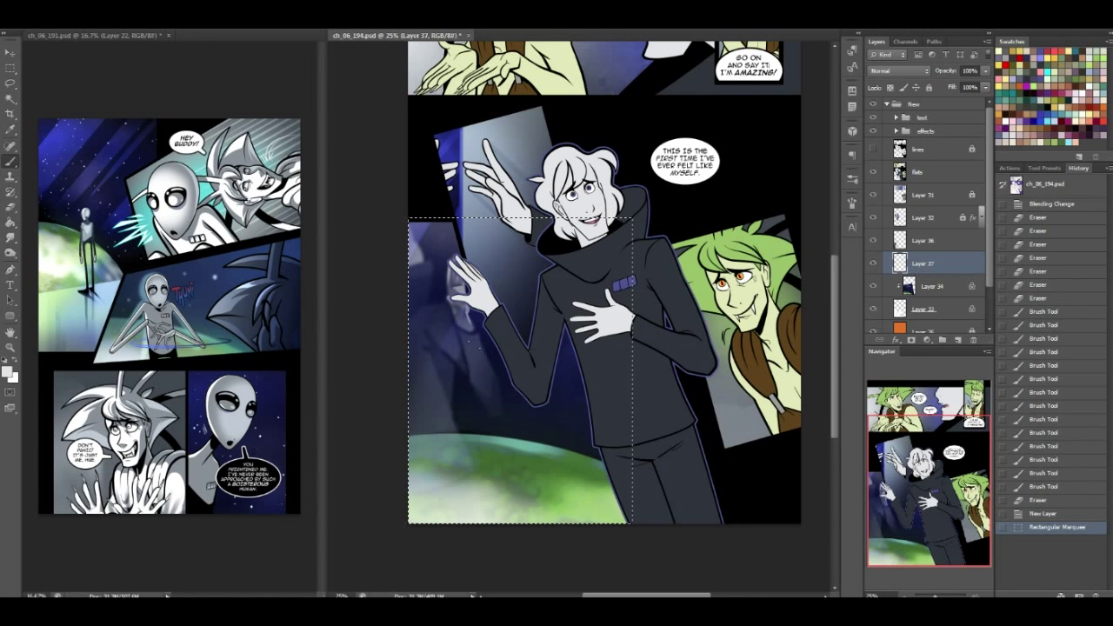
Scatter white stars across the selected space panel on Layer 37, and deselect
click(6, 362)
click(13, 358)
mouse_move(436, 431)
mouse_down()
mouse_move(519, 297)
mouse_move(579, 446)
mouse_move(440, 401)
mouse_move(635, 350)
mouse_move(539, 459)
mouse_move(539, 417)
mouse_up()
drag(442, 226, 449, 252)
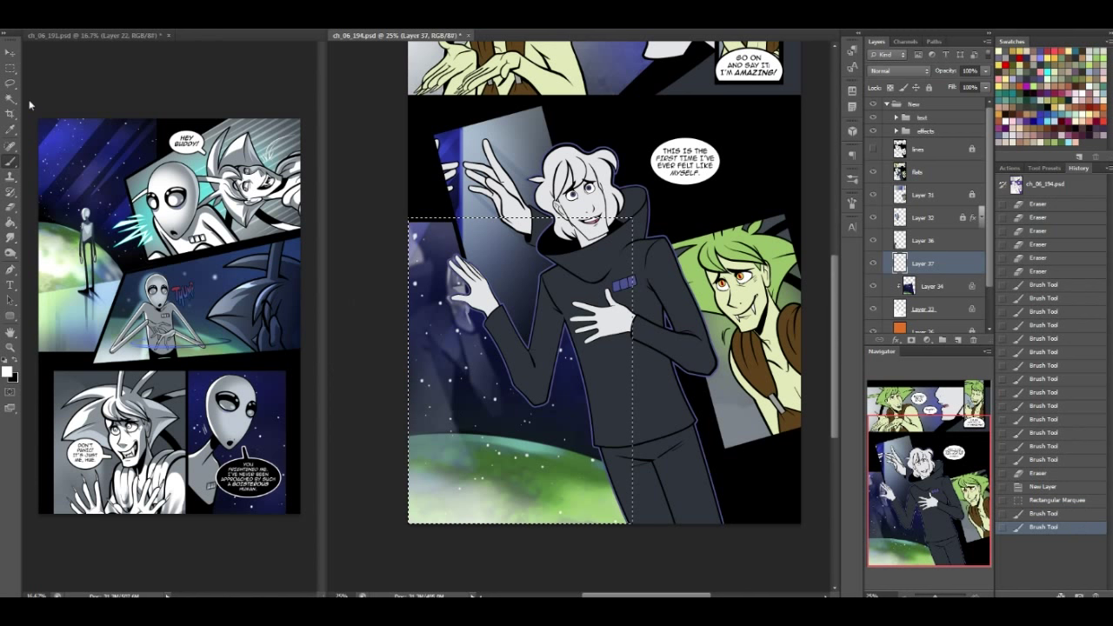
key(ctrl+d)
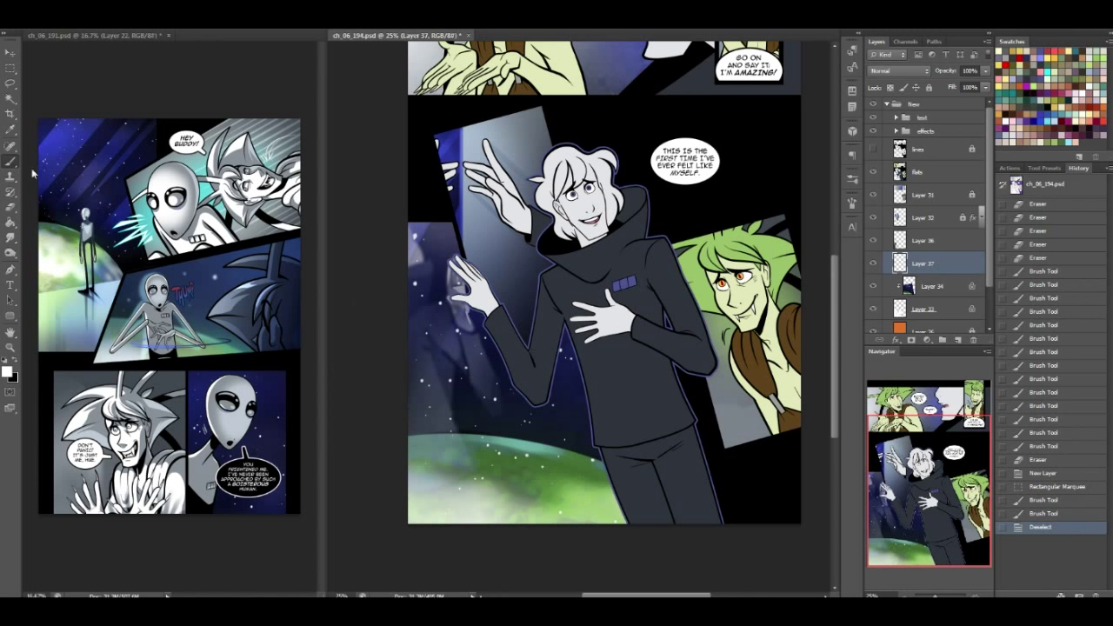
Lasso the green planet area and clear the stars covering it on Layer 37, then deselect
click(9, 82)
mouse_move(409, 439)
mouse_down()
mouse_move(470, 421)
mouse_move(491, 435)
mouse_up()
key(Escape)
mouse_move(403, 436)
mouse_down()
mouse_move(509, 437)
mouse_move(642, 475)
mouse_move(666, 530)
mouse_up()
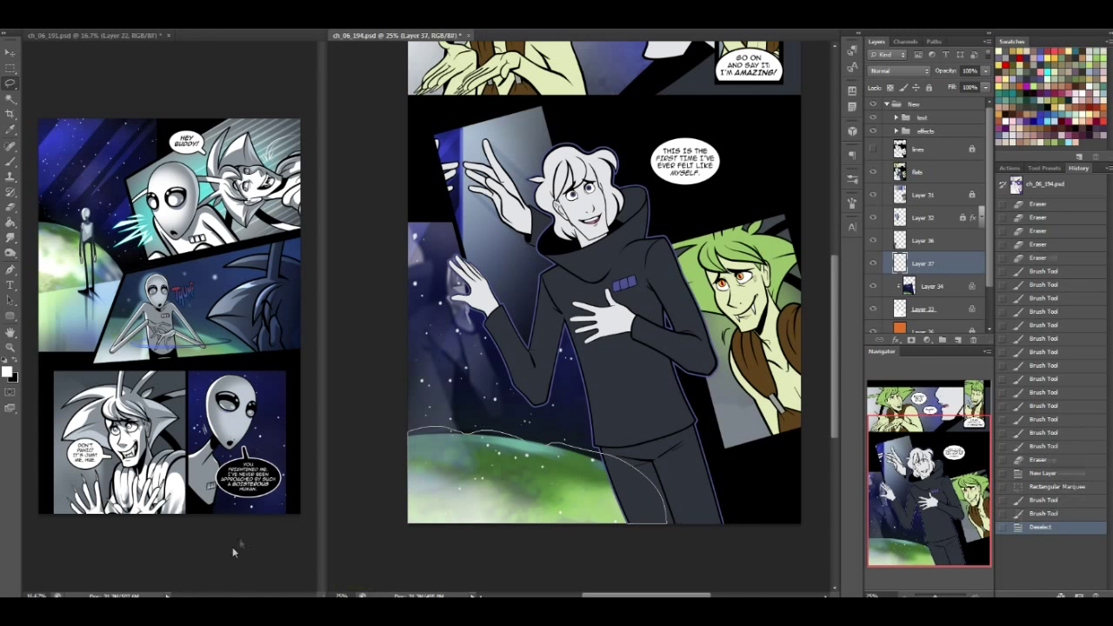
key(Delete)
key(ctrl+d)
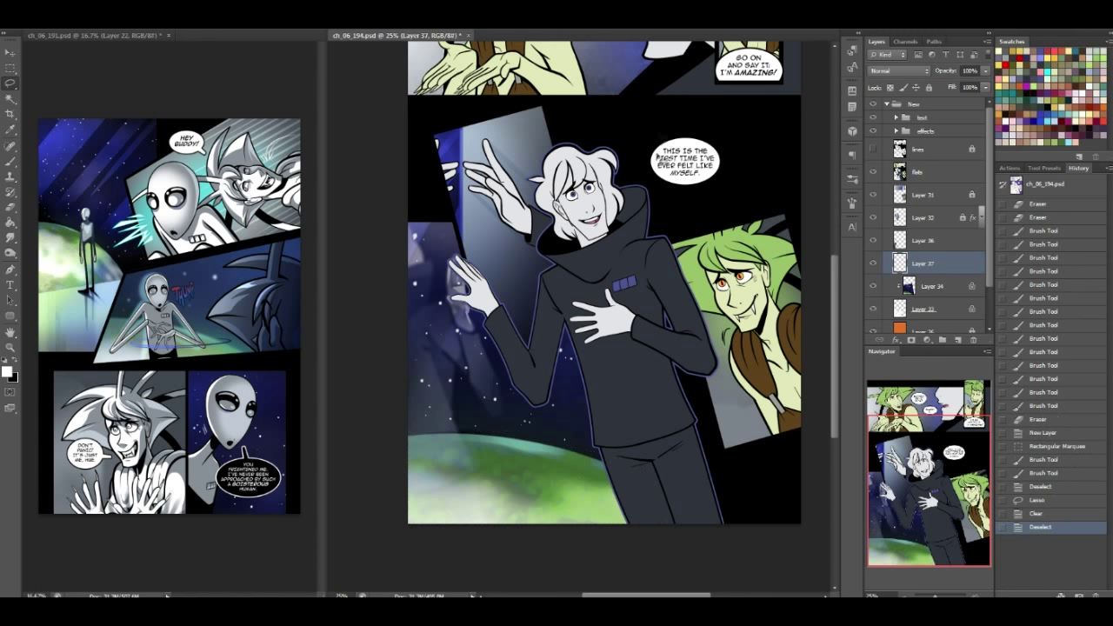
Add an Outer Glow to Layer 37 with the Overlay blend mode and 100% opacity
click(900, 73)
click(965, 265)
double_click(959, 266)
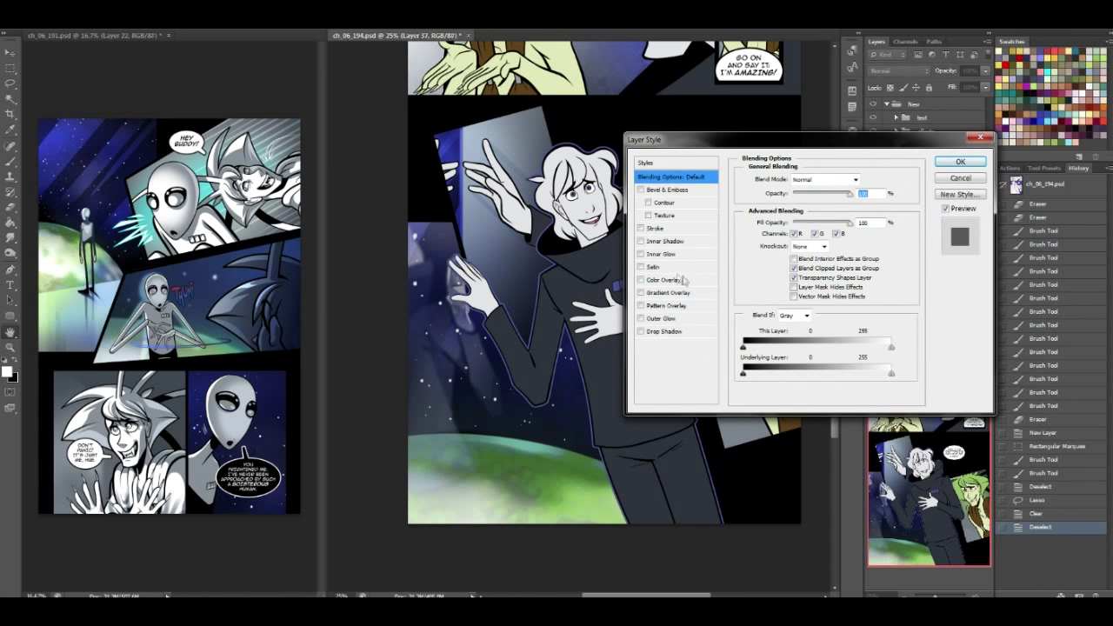
click(662, 318)
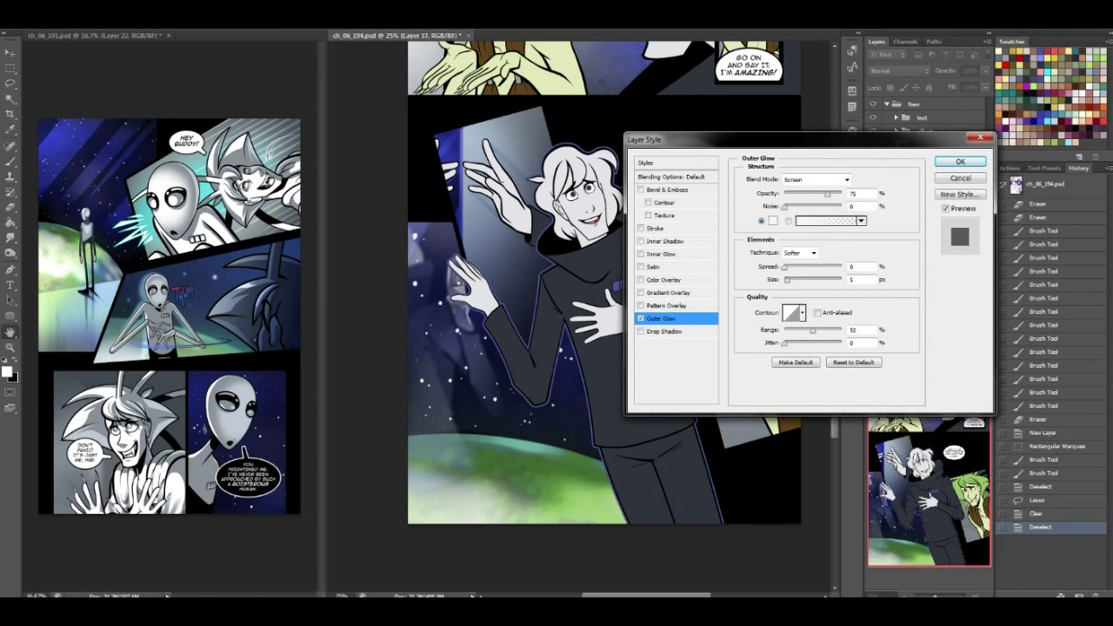
click(813, 179)
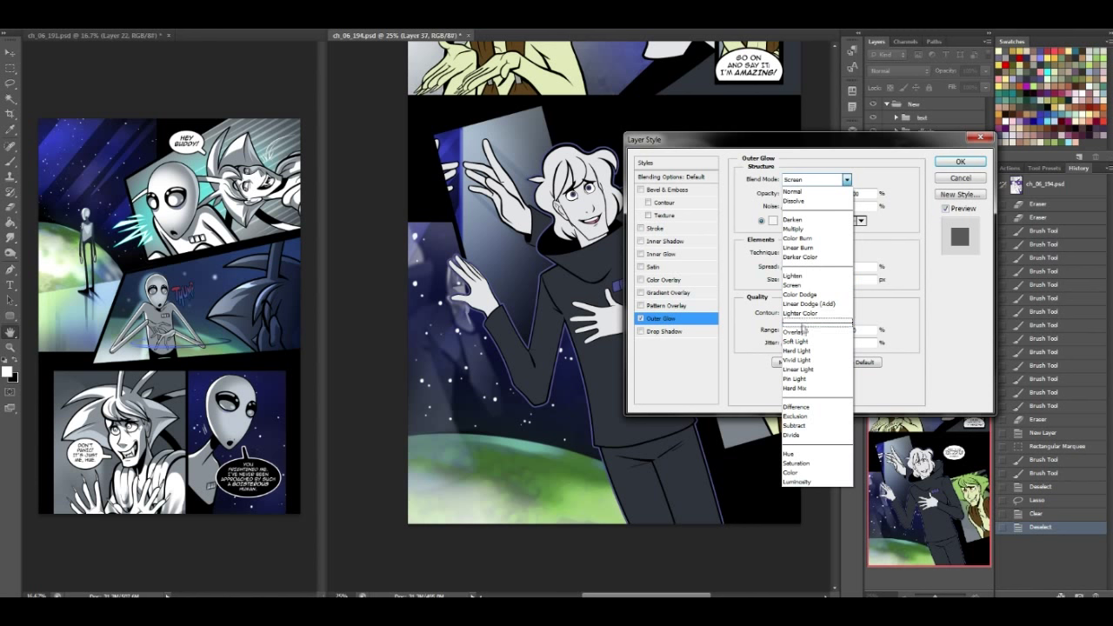
click(808, 333)
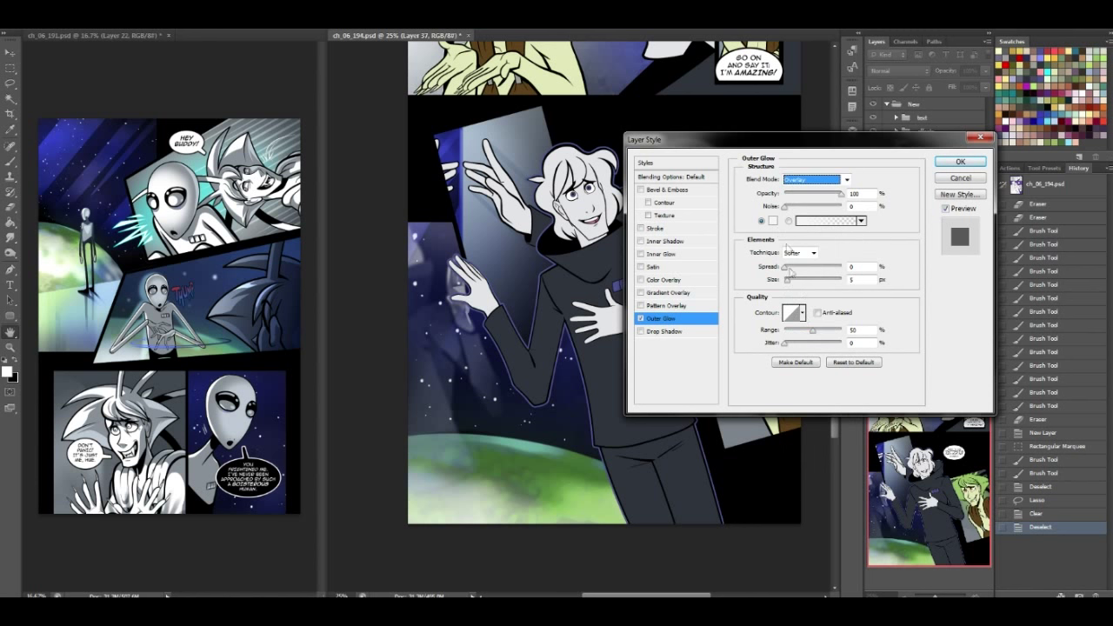
Set the outer glow's spread to 16% and its size to 38 px
drag(789, 281, 804, 281)
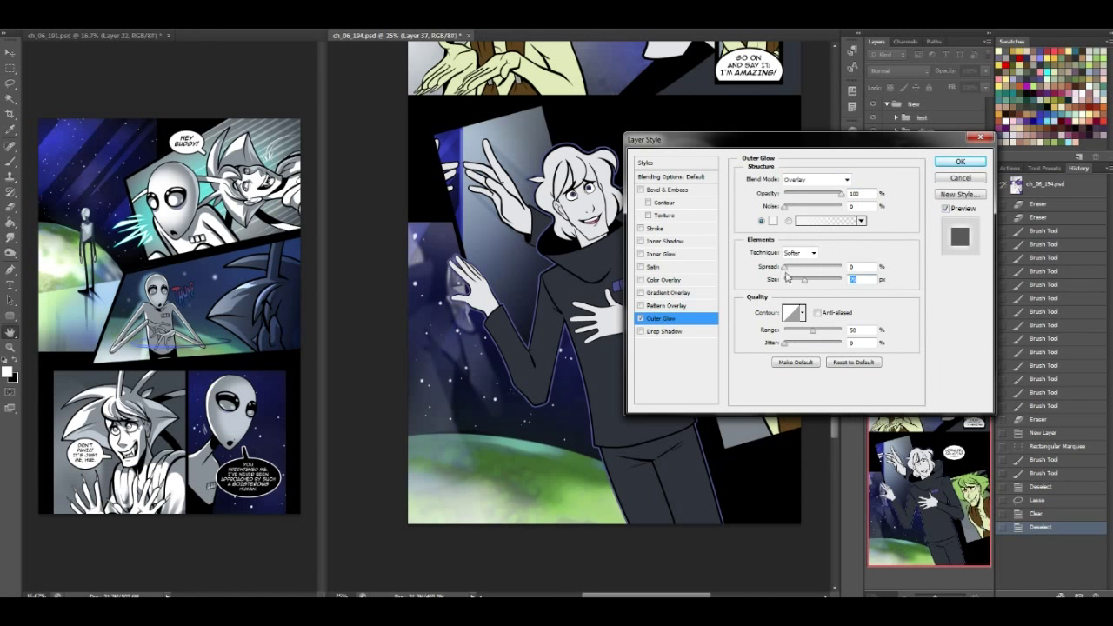
drag(794, 278, 806, 284)
key(shift+Tab)
text(16)
key(Tab)
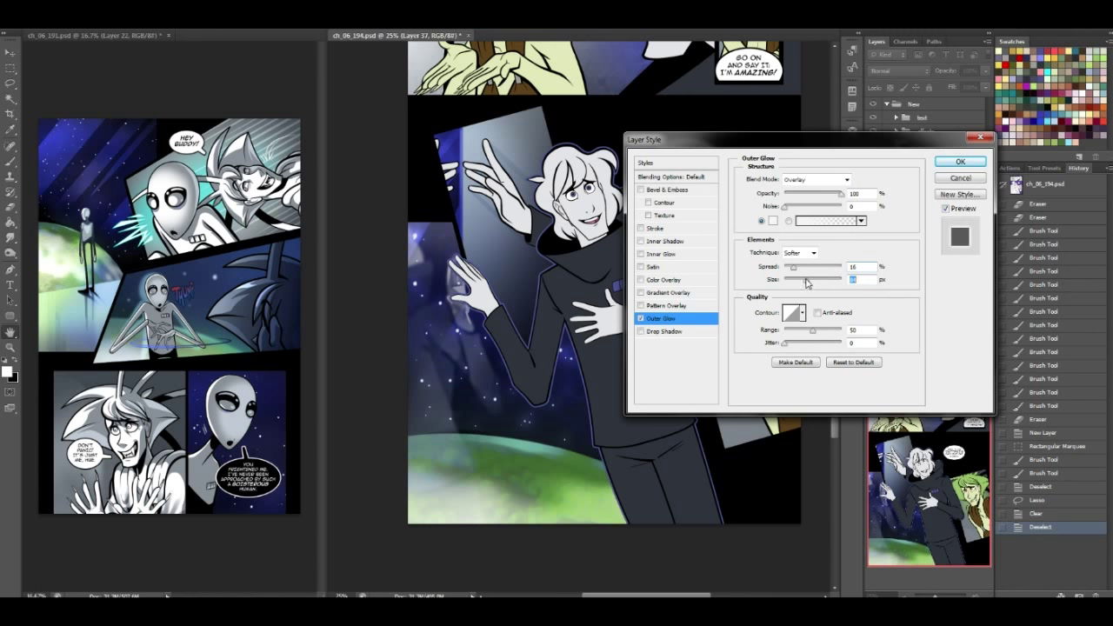
Set the outer glow colour to pure white (ffffff) and apply the layer style to Layer 37
click(772, 222)
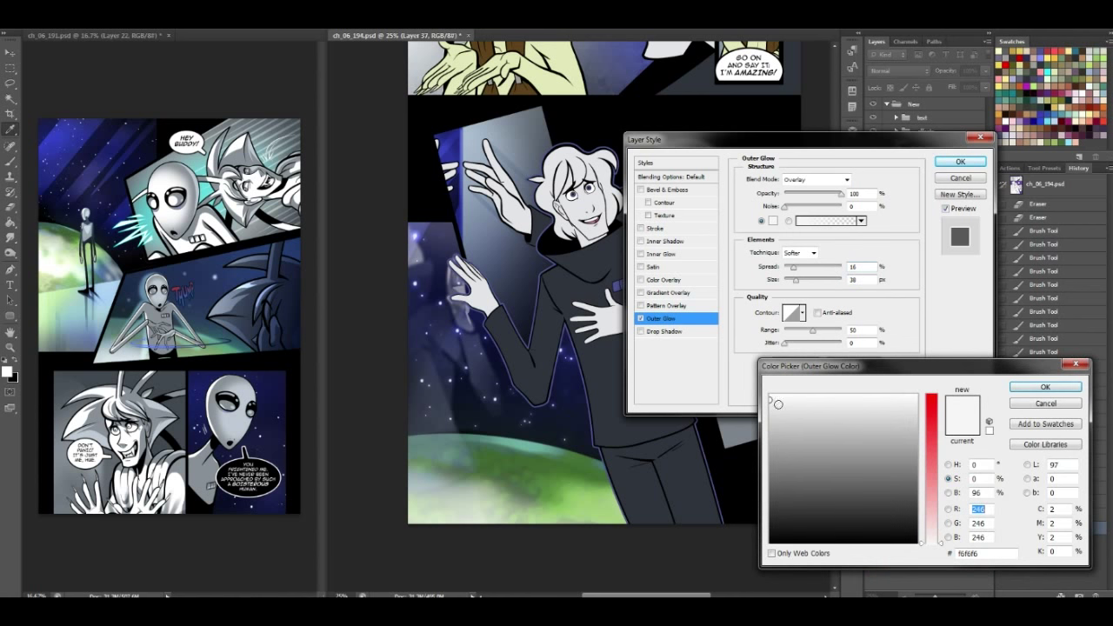
click(769, 396)
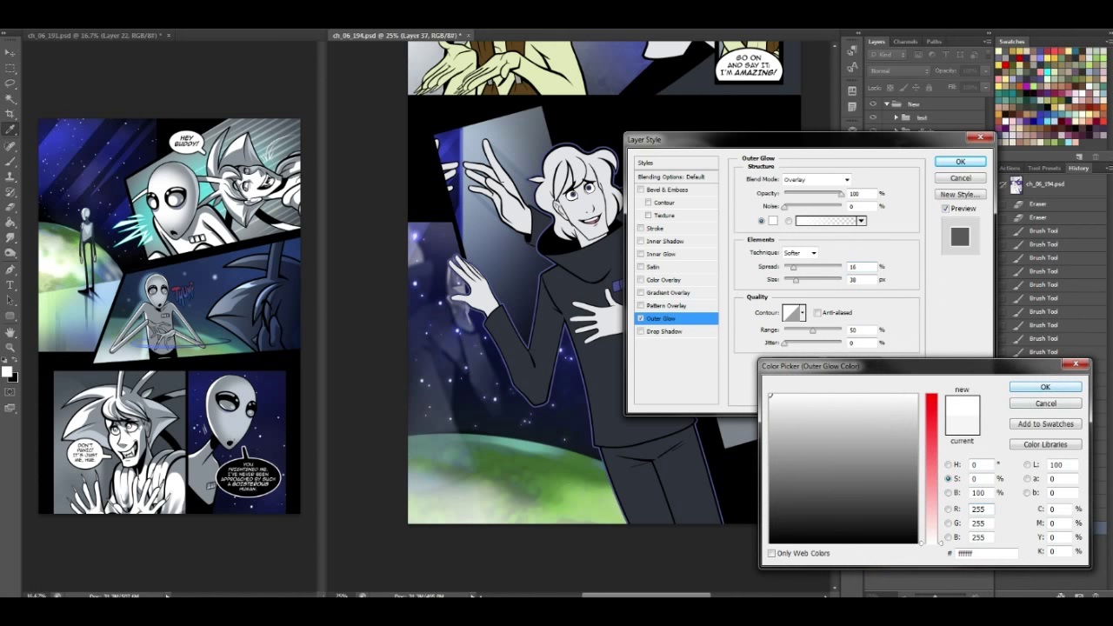
click(1068, 386)
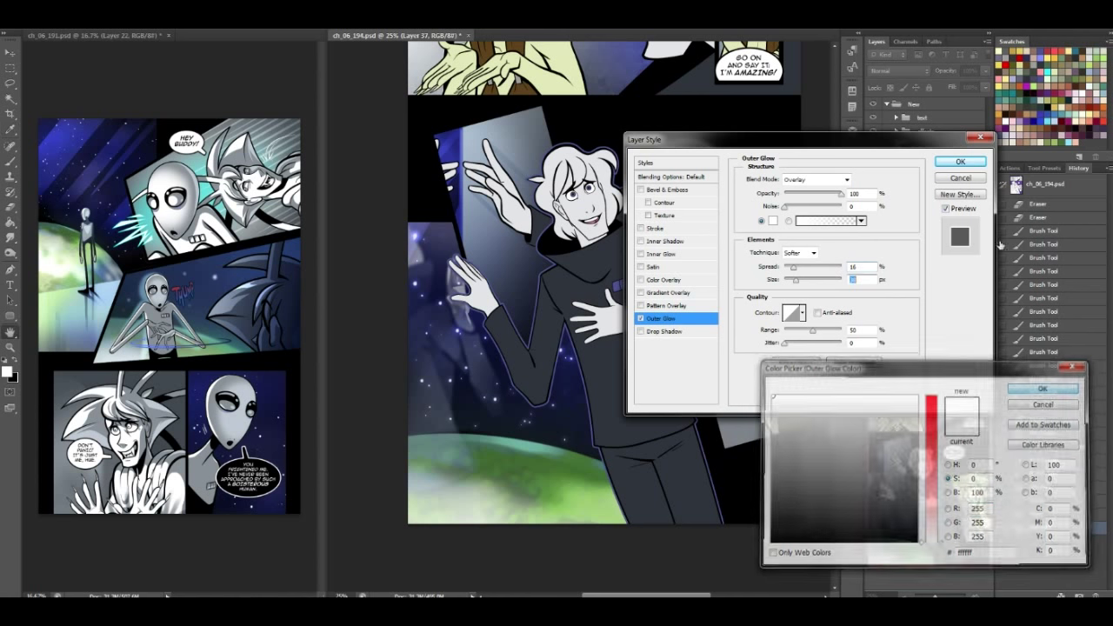
click(960, 161)
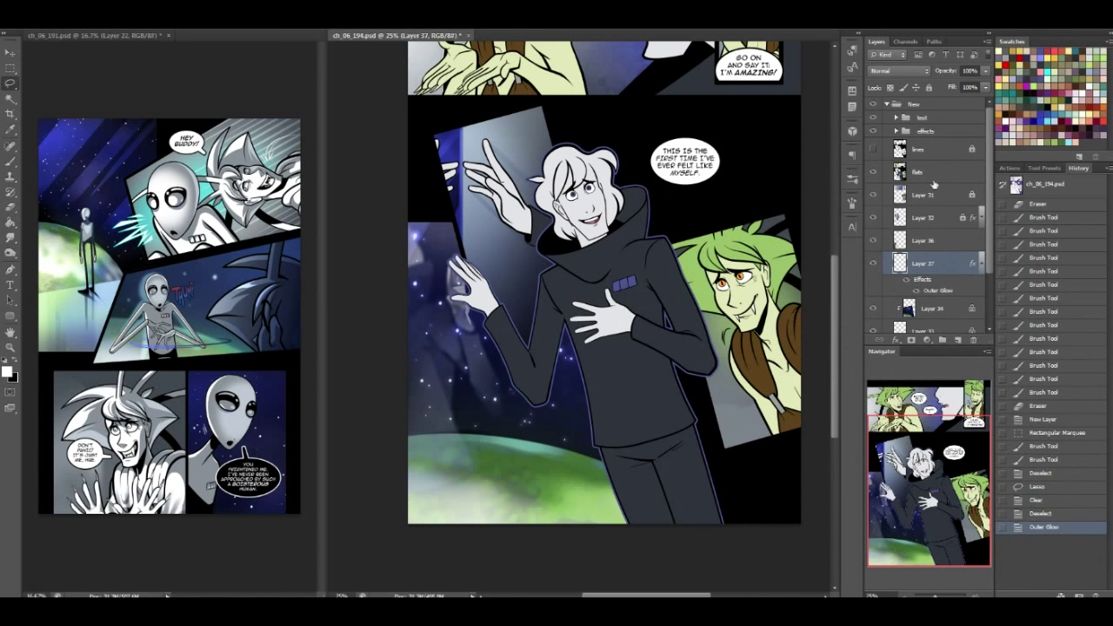
Soften the translucent figure in the lower-left space panel on Layer 36 with the Smudge tool, and save the file
click(940, 243)
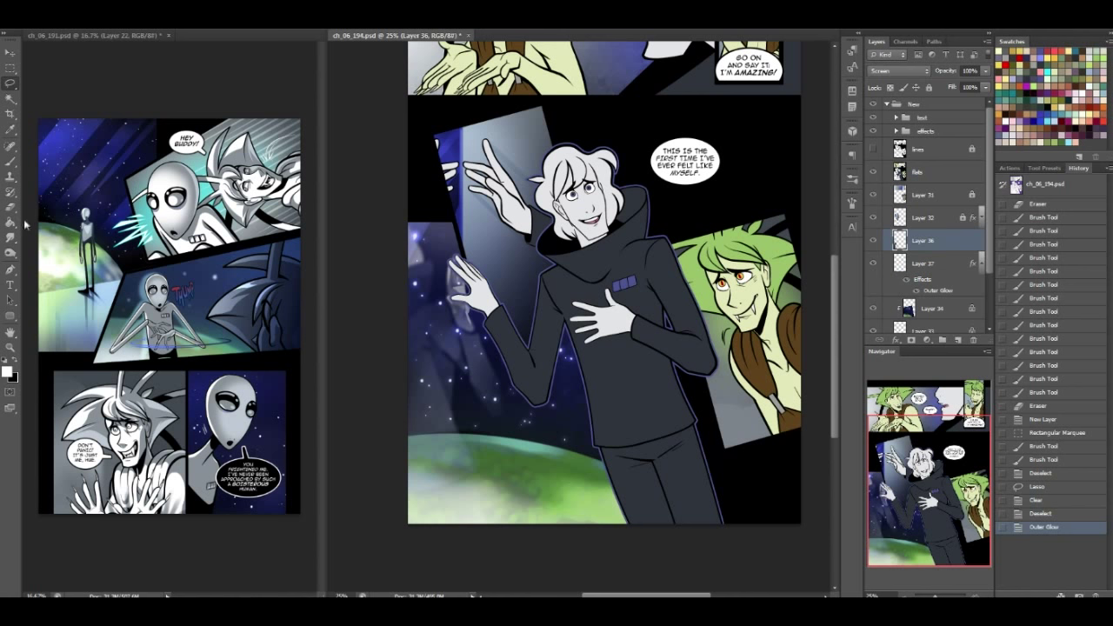
click(11, 237)
click(57, 22)
click(94, 152)
click(90, 319)
click(69, 465)
click(563, 35)
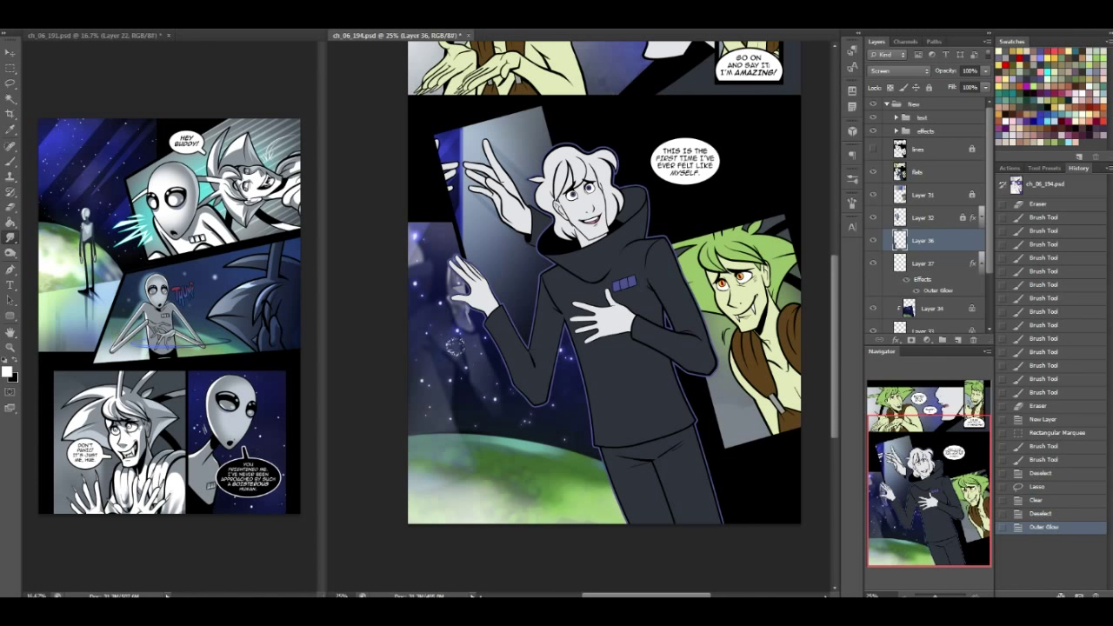
click(468, 381)
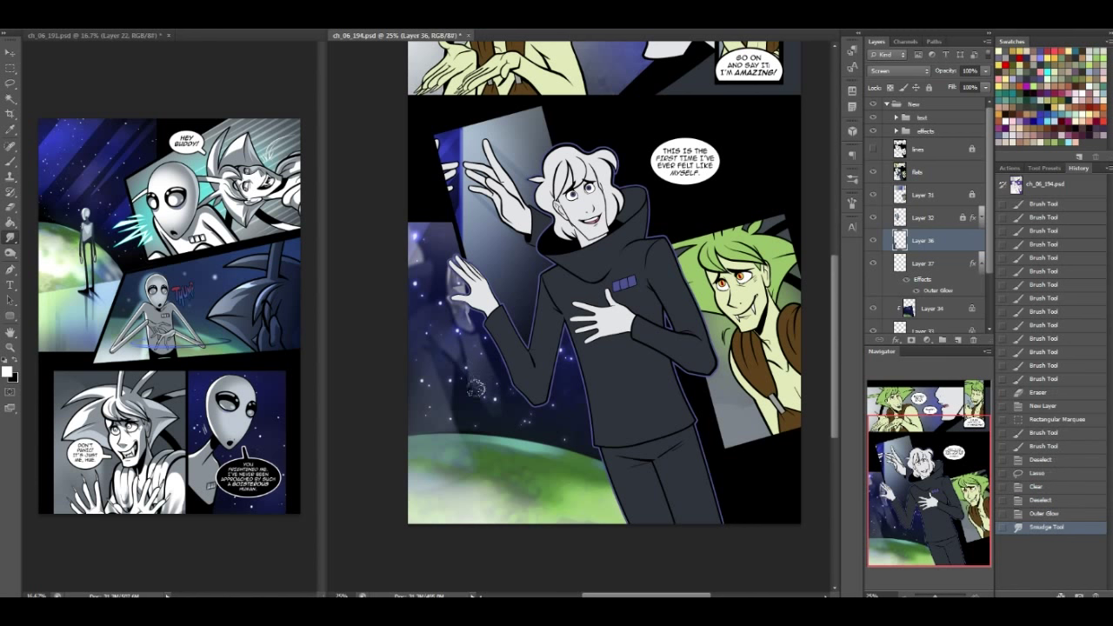
click(472, 388)
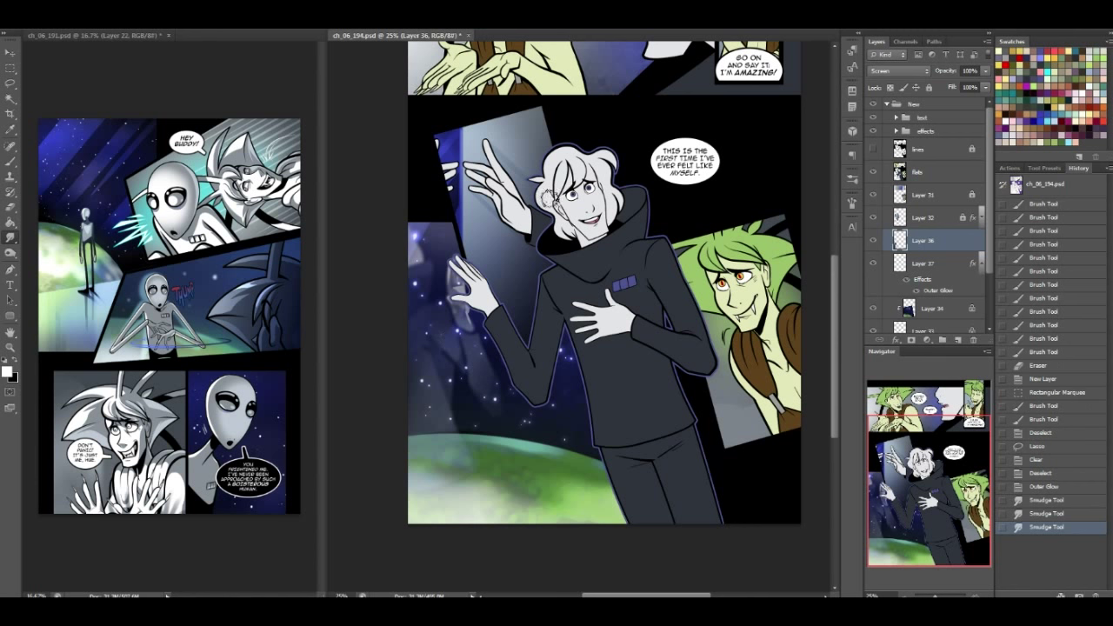
click(456, 345)
key(ctrl+s)
Make Layer 36 and Layer 37 clipping masks together with Layer 34 beneath them
shift+click(940, 265)
right_click(942, 249)
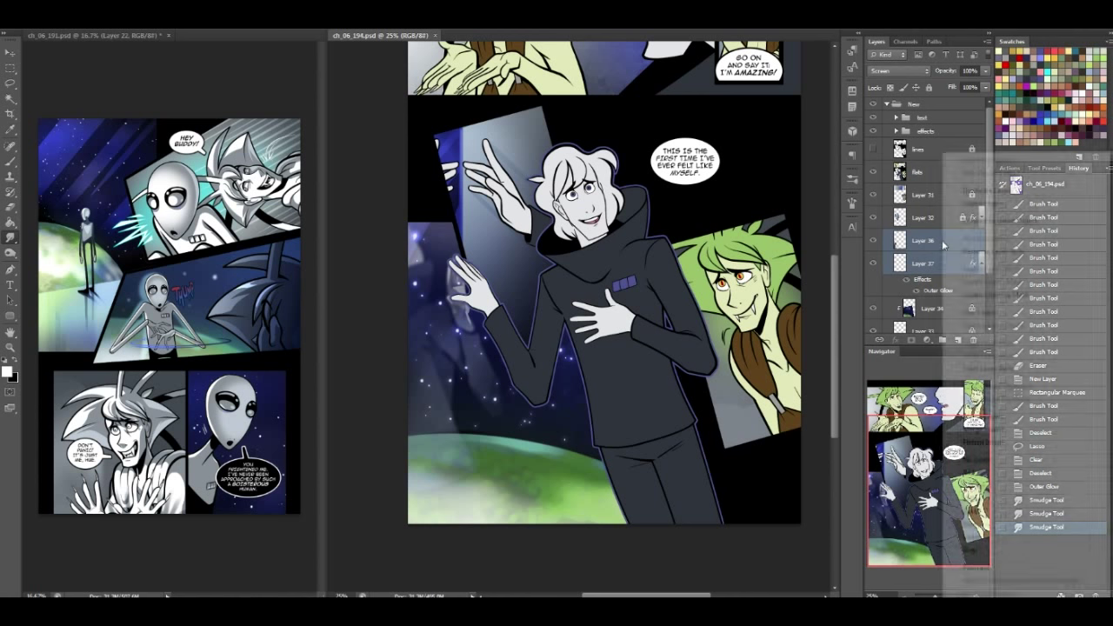
click(990, 301)
scroll(988, 261, down, 2)
scroll(992, 261, up, 2)
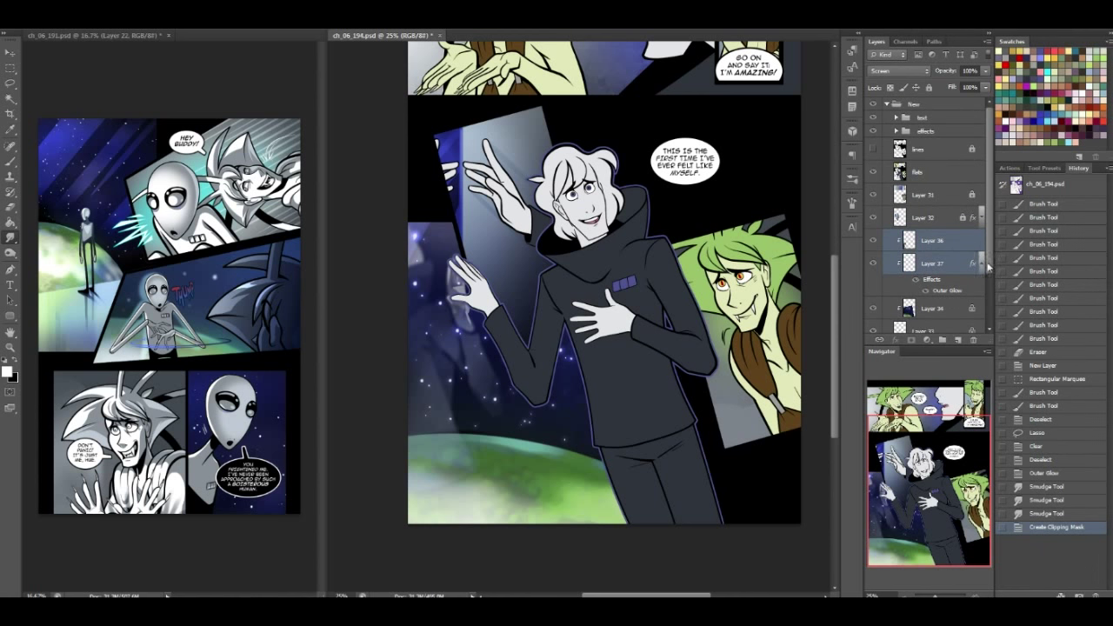
Try a black-to-white linear Gradient Overlay on Layer 36, first in Multiply and then in Overlay blend mode
click(952, 248)
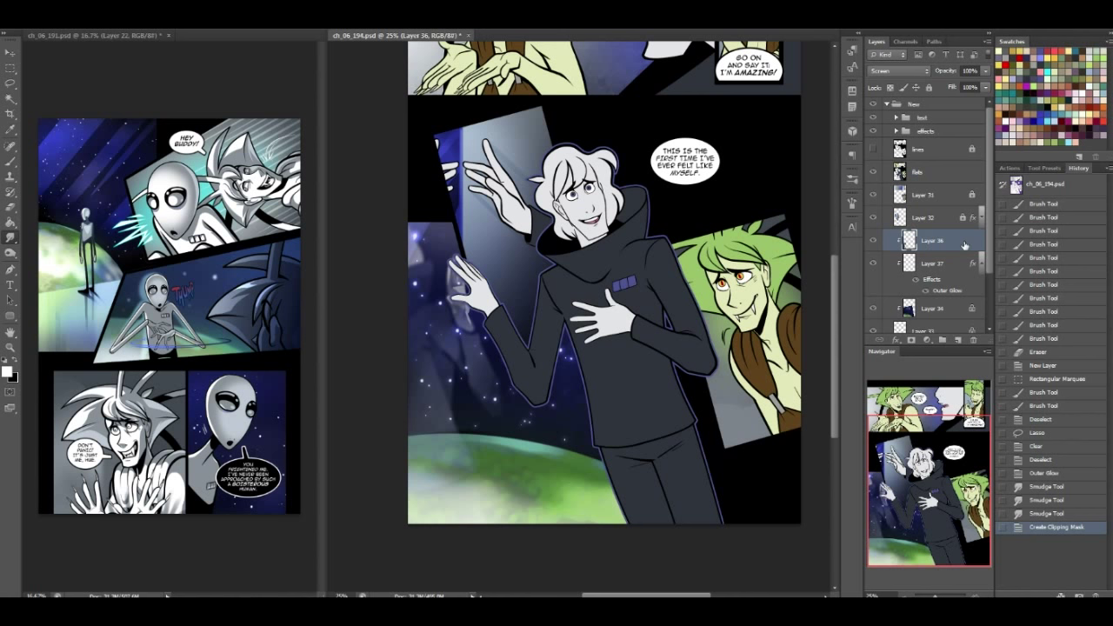
double_click(963, 246)
click(687, 293)
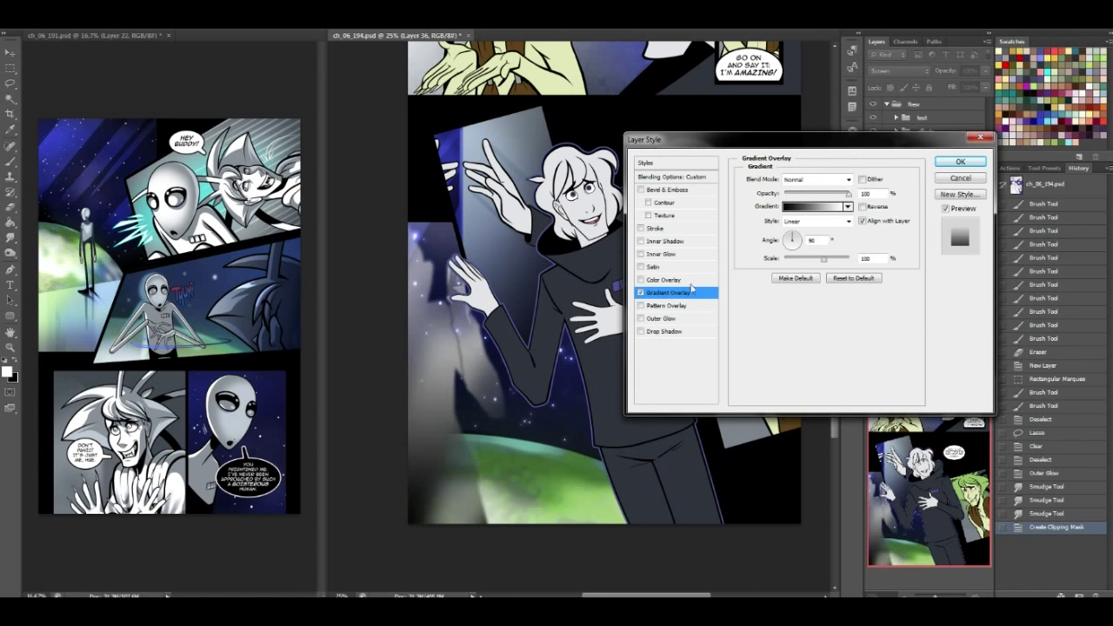
click(848, 179)
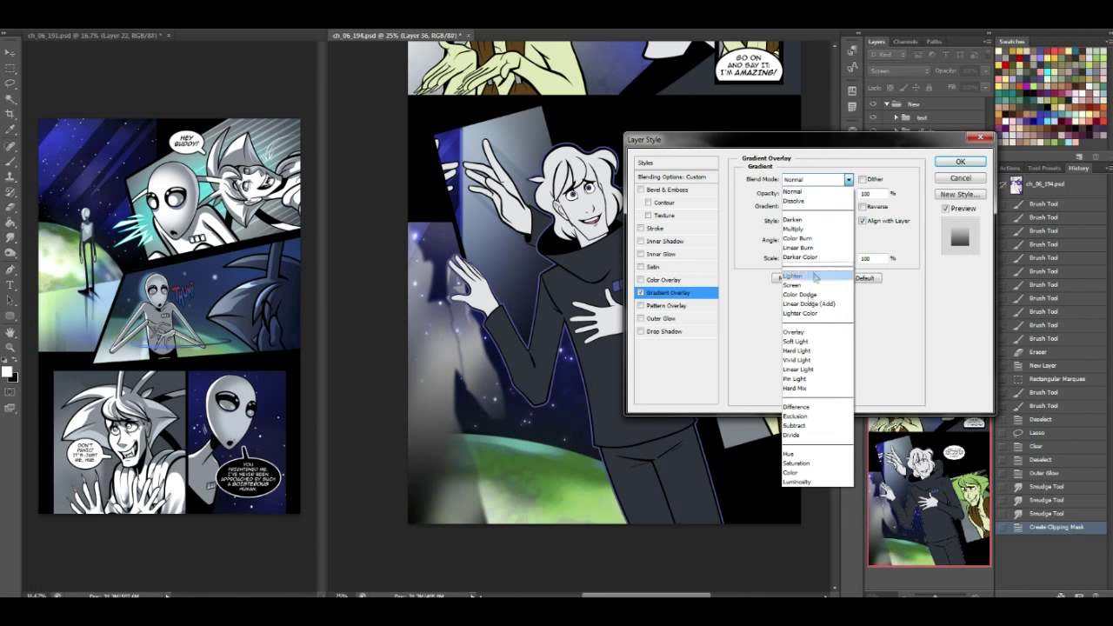
click(809, 229)
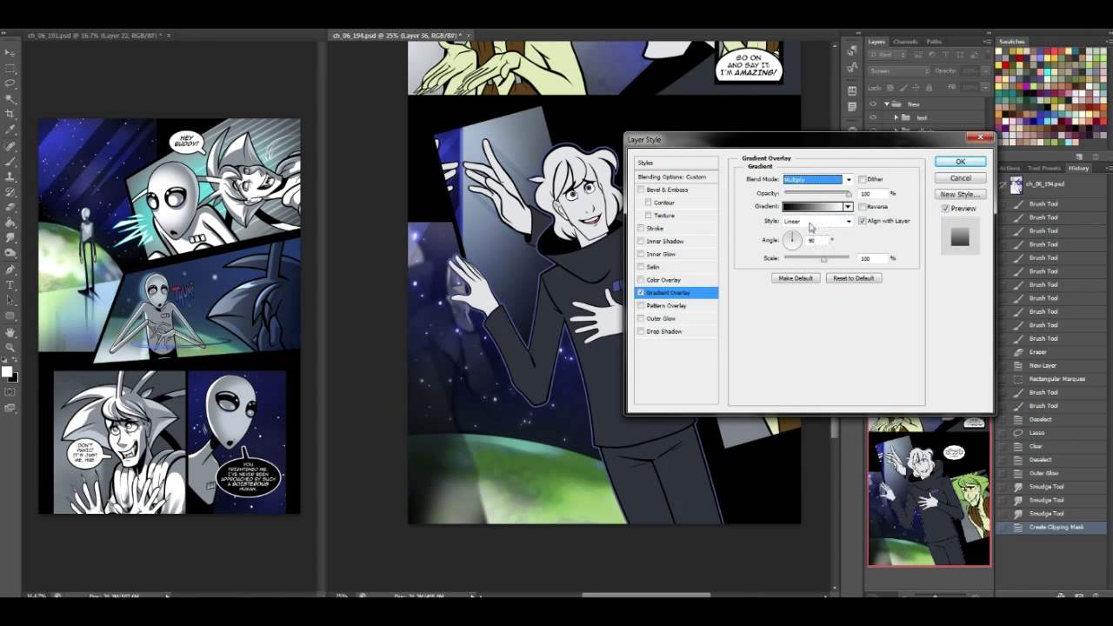
click(813, 179)
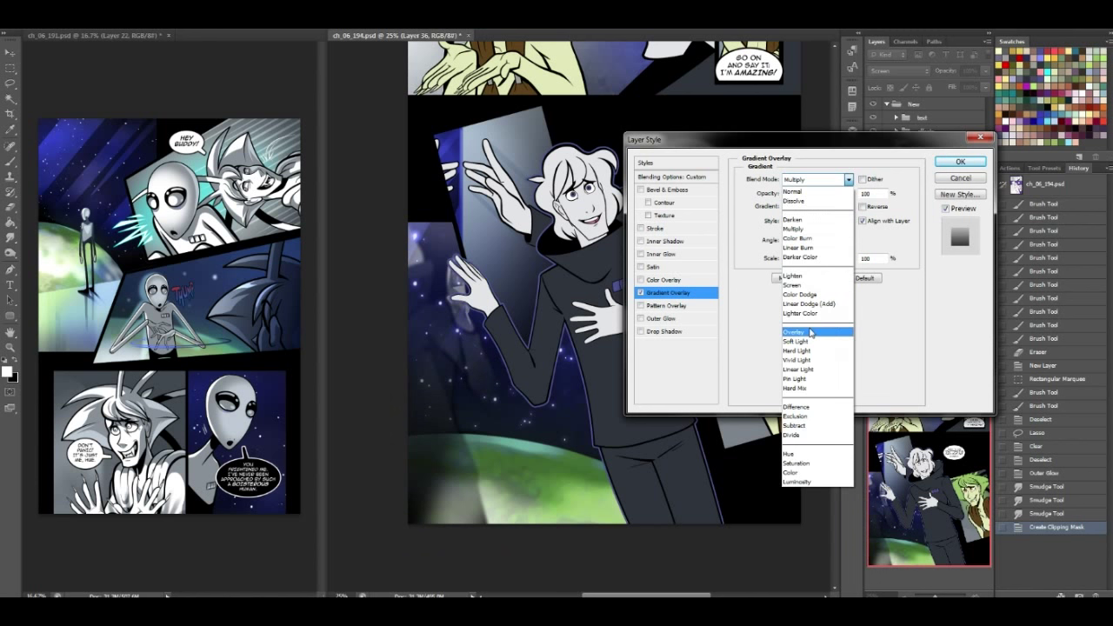
click(813, 329)
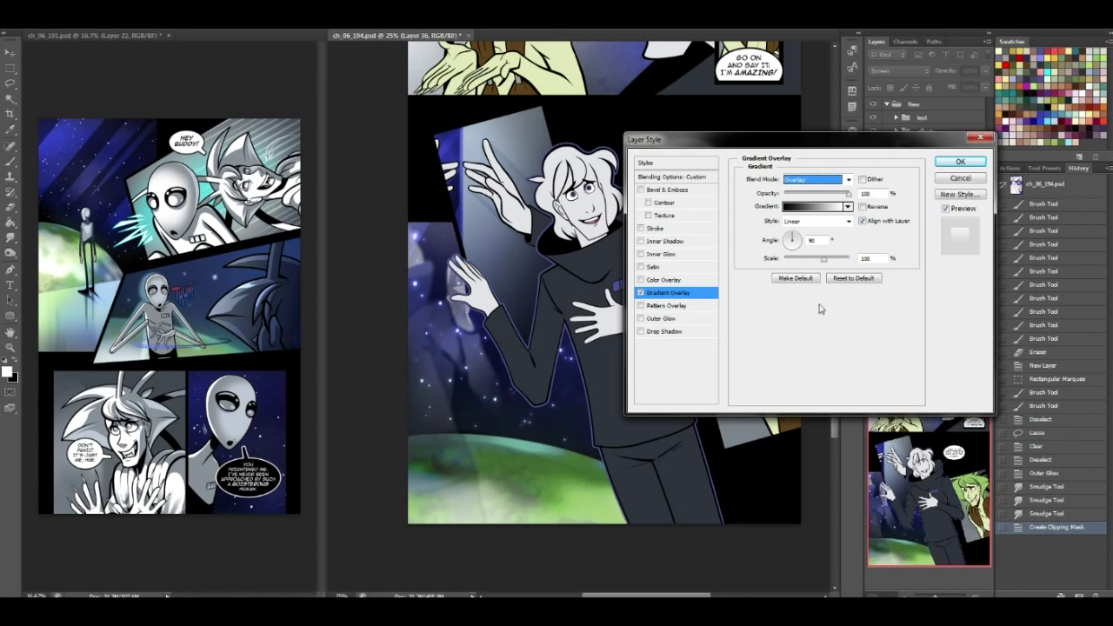
key(Tab)
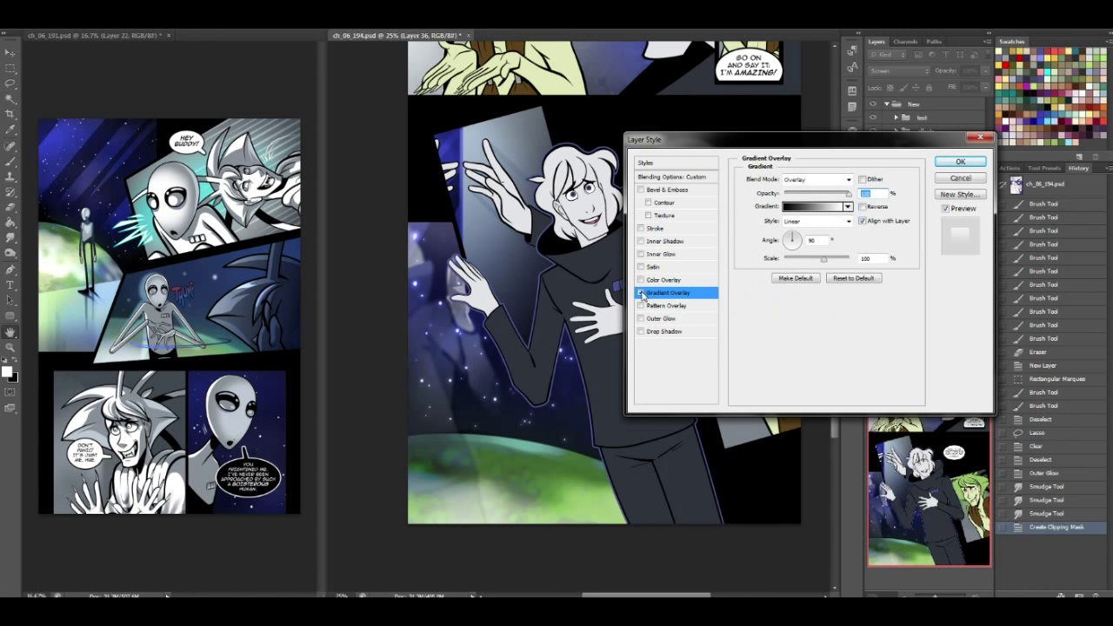
Compare Layer 36 with and without the Gradient Overlay, and close the layer style with the effect switched off
click(642, 295)
click(642, 295)
click(642, 295)
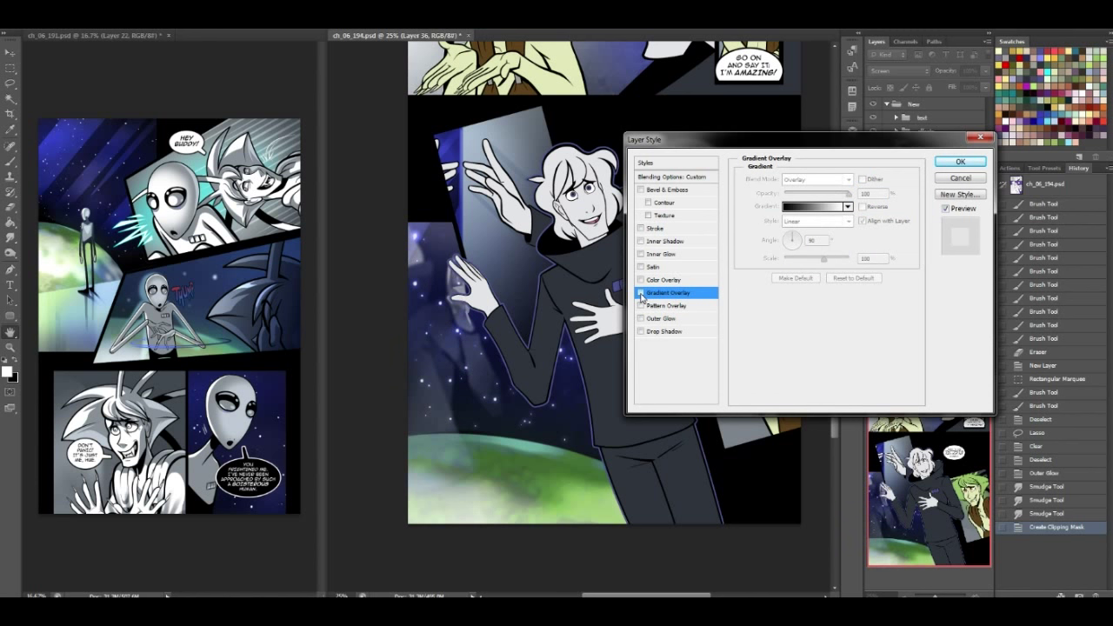
click(641, 295)
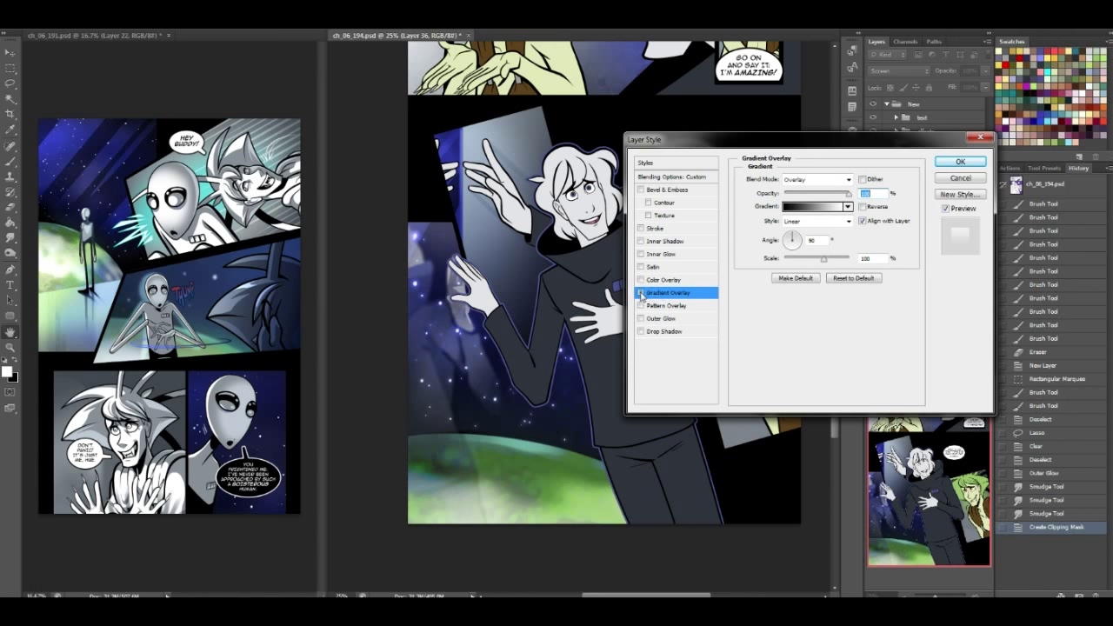
click(642, 295)
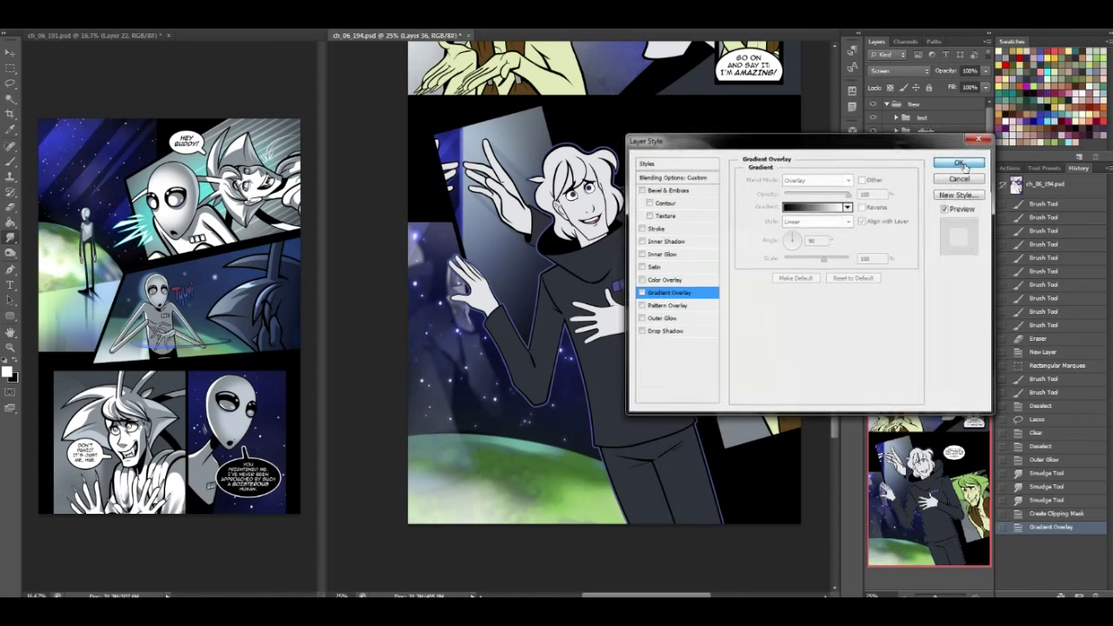
click(960, 162)
Select Layers 36, 37, 34 and 33 together in the layer stack
scroll(991, 244, down, 3)
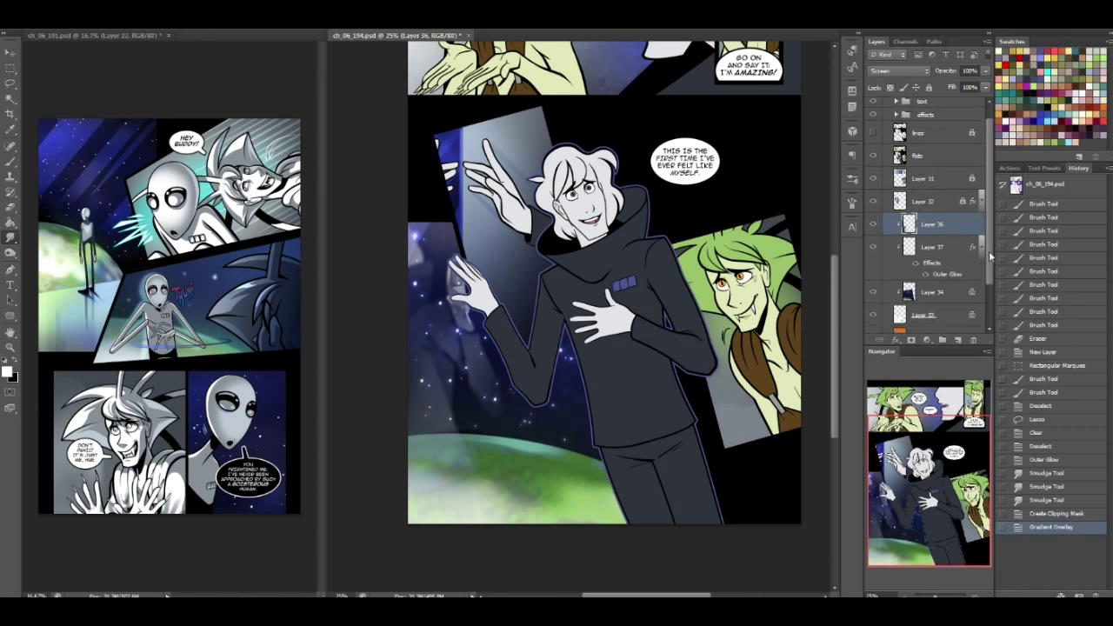
shift+click(953, 260)
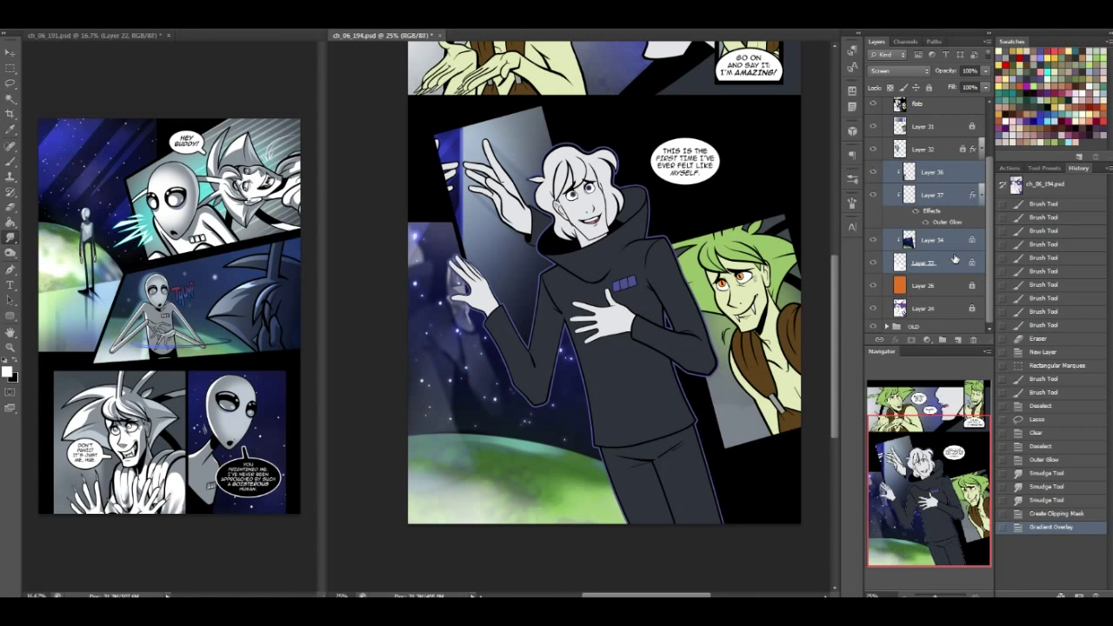